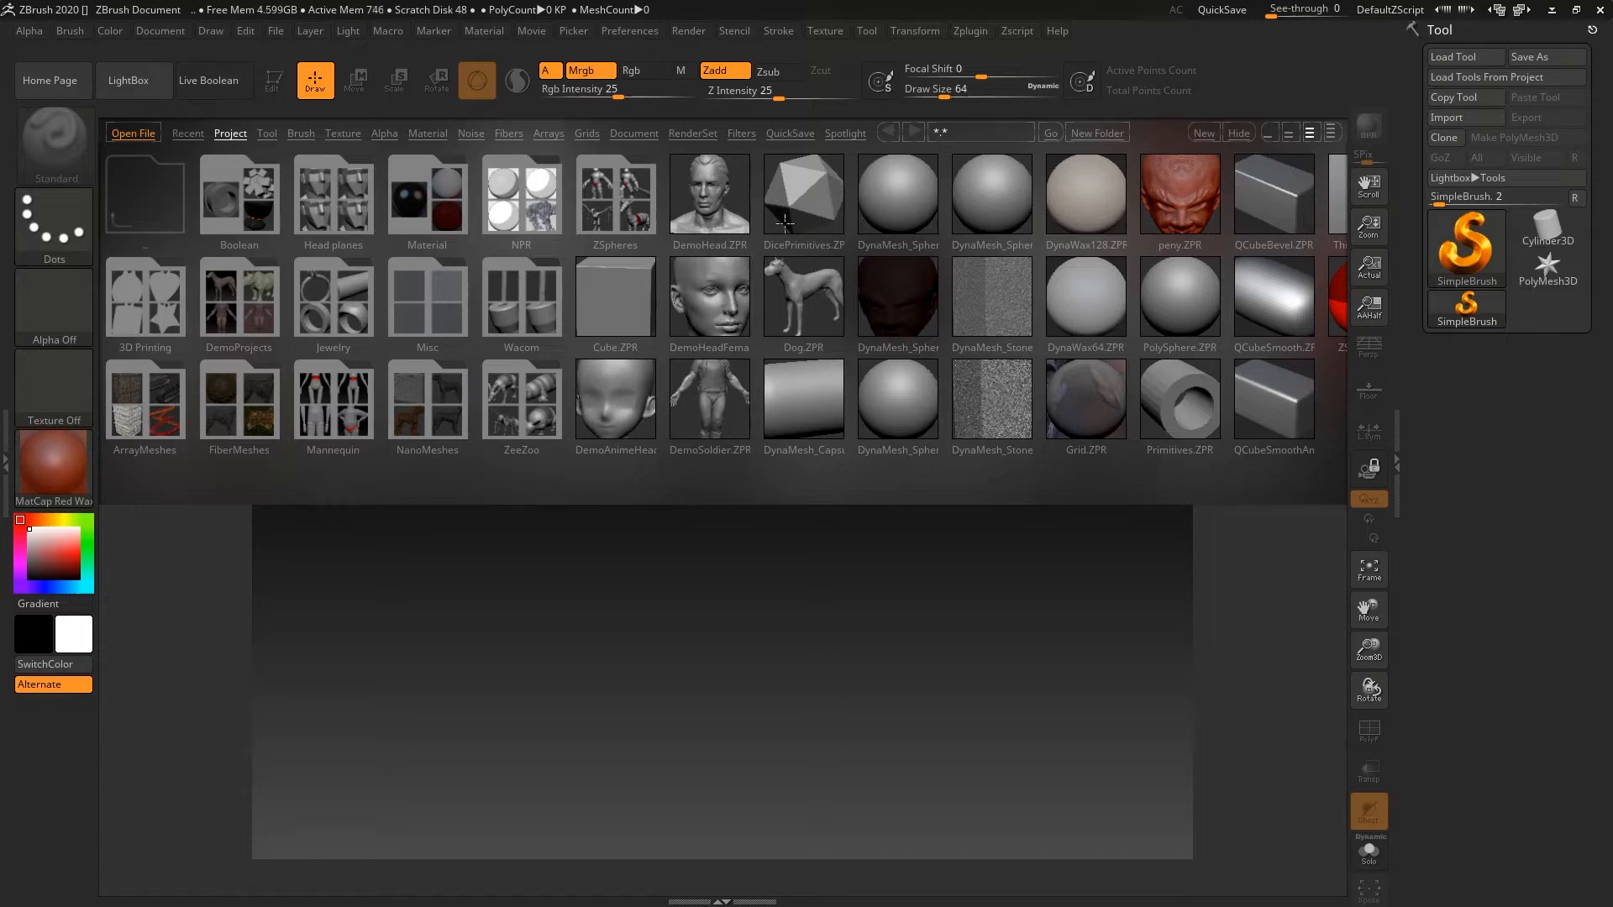
- Load the DynaMesh_Sphere_128 project from LightBox
key(comma)
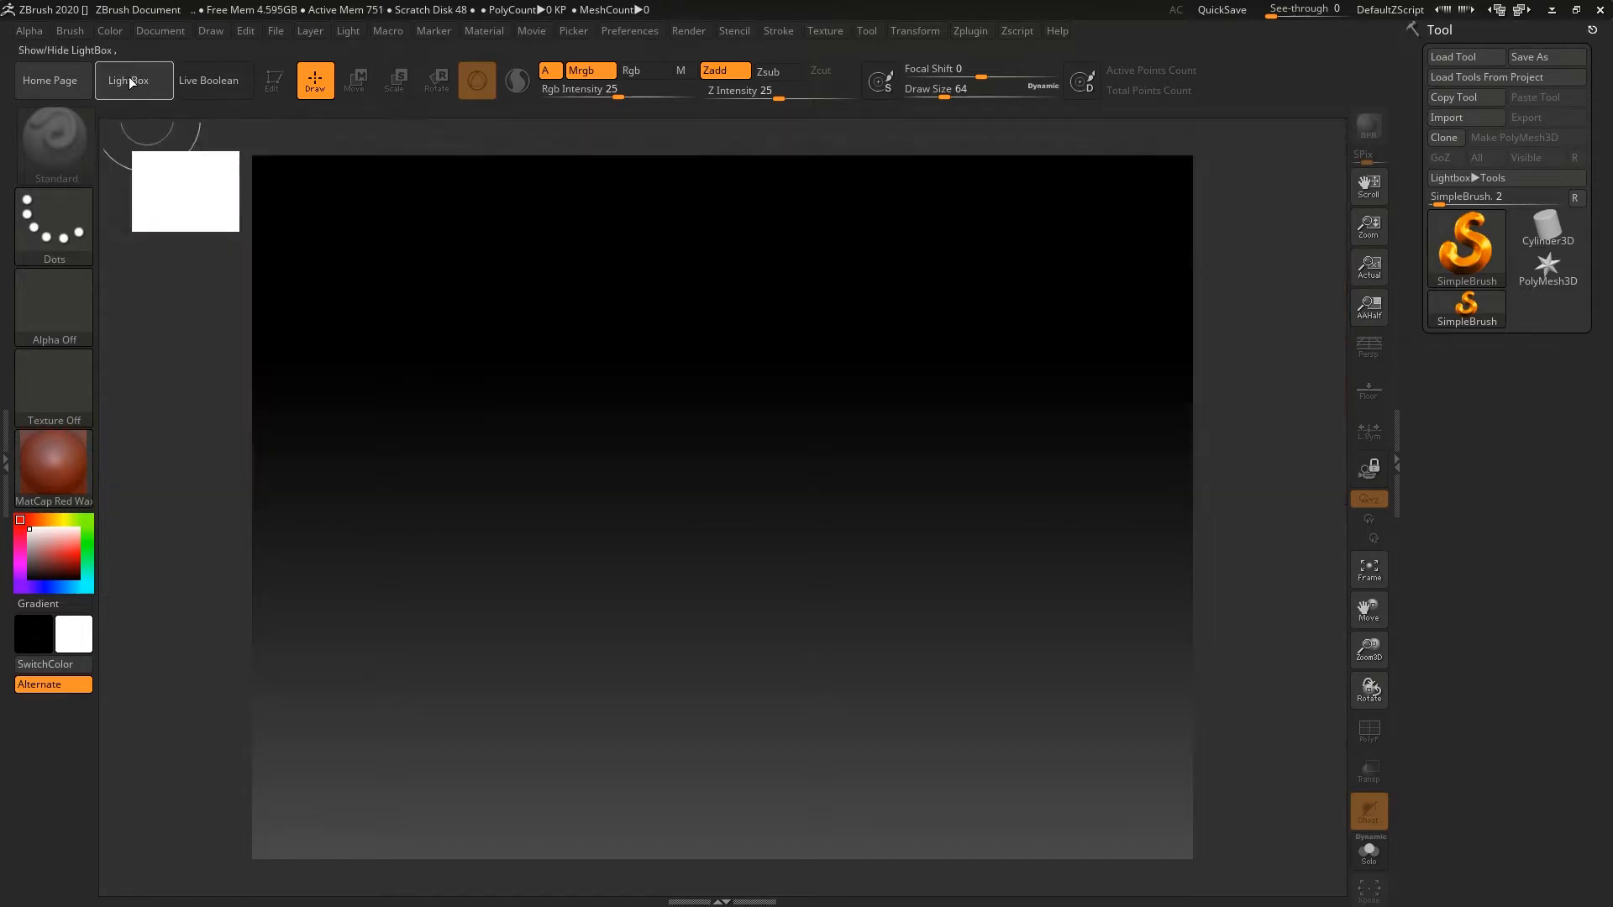
key(comma)
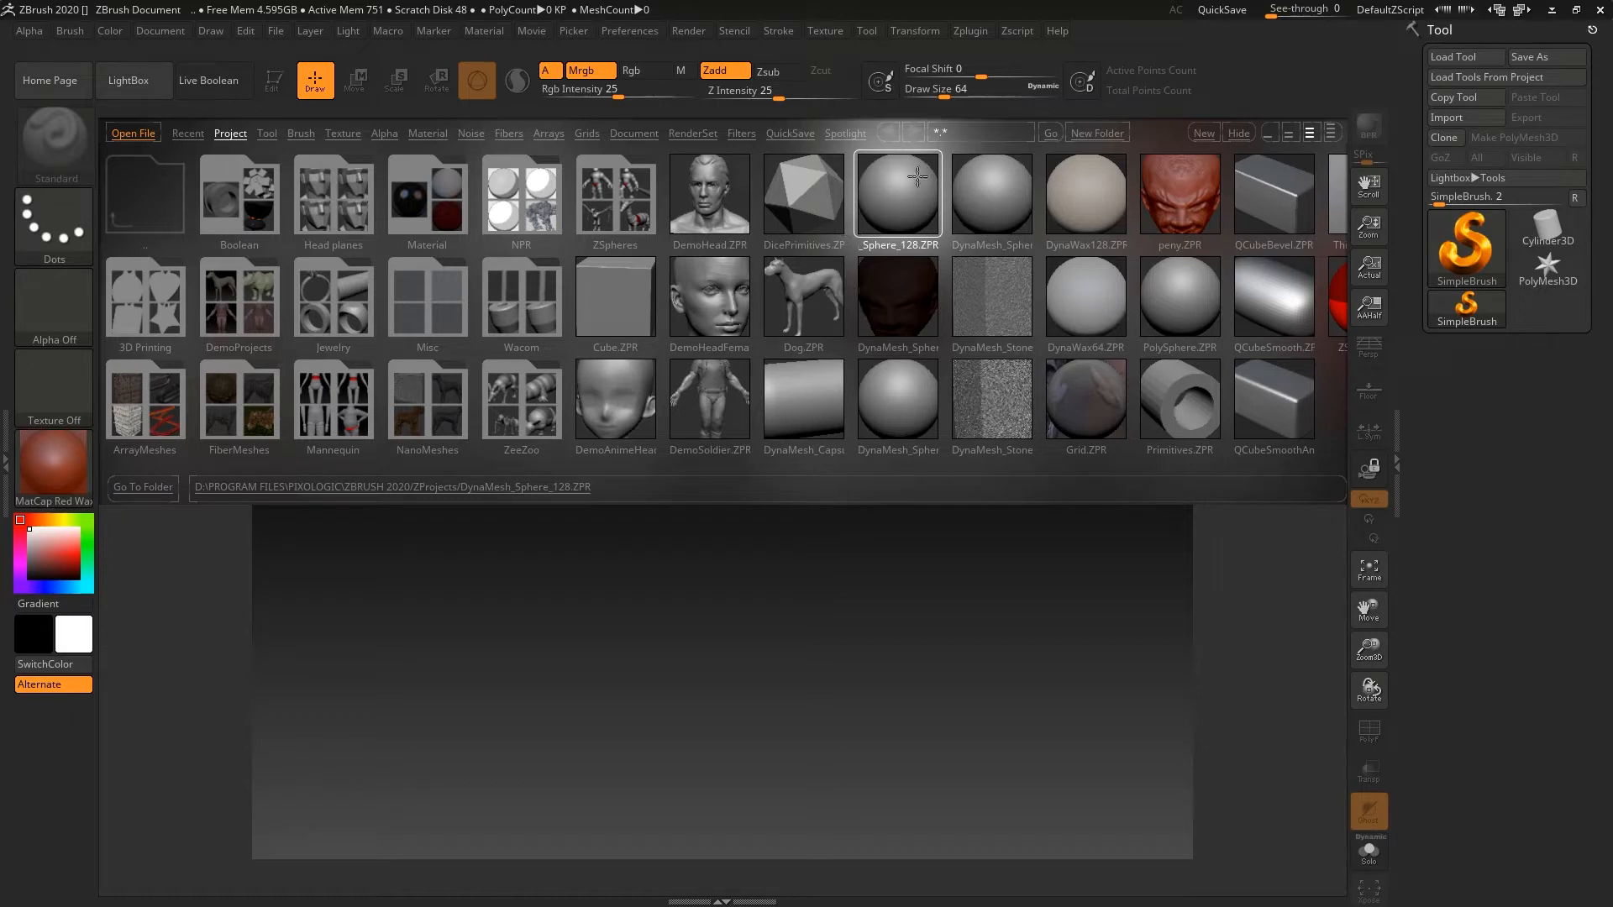
double_click(899, 267)
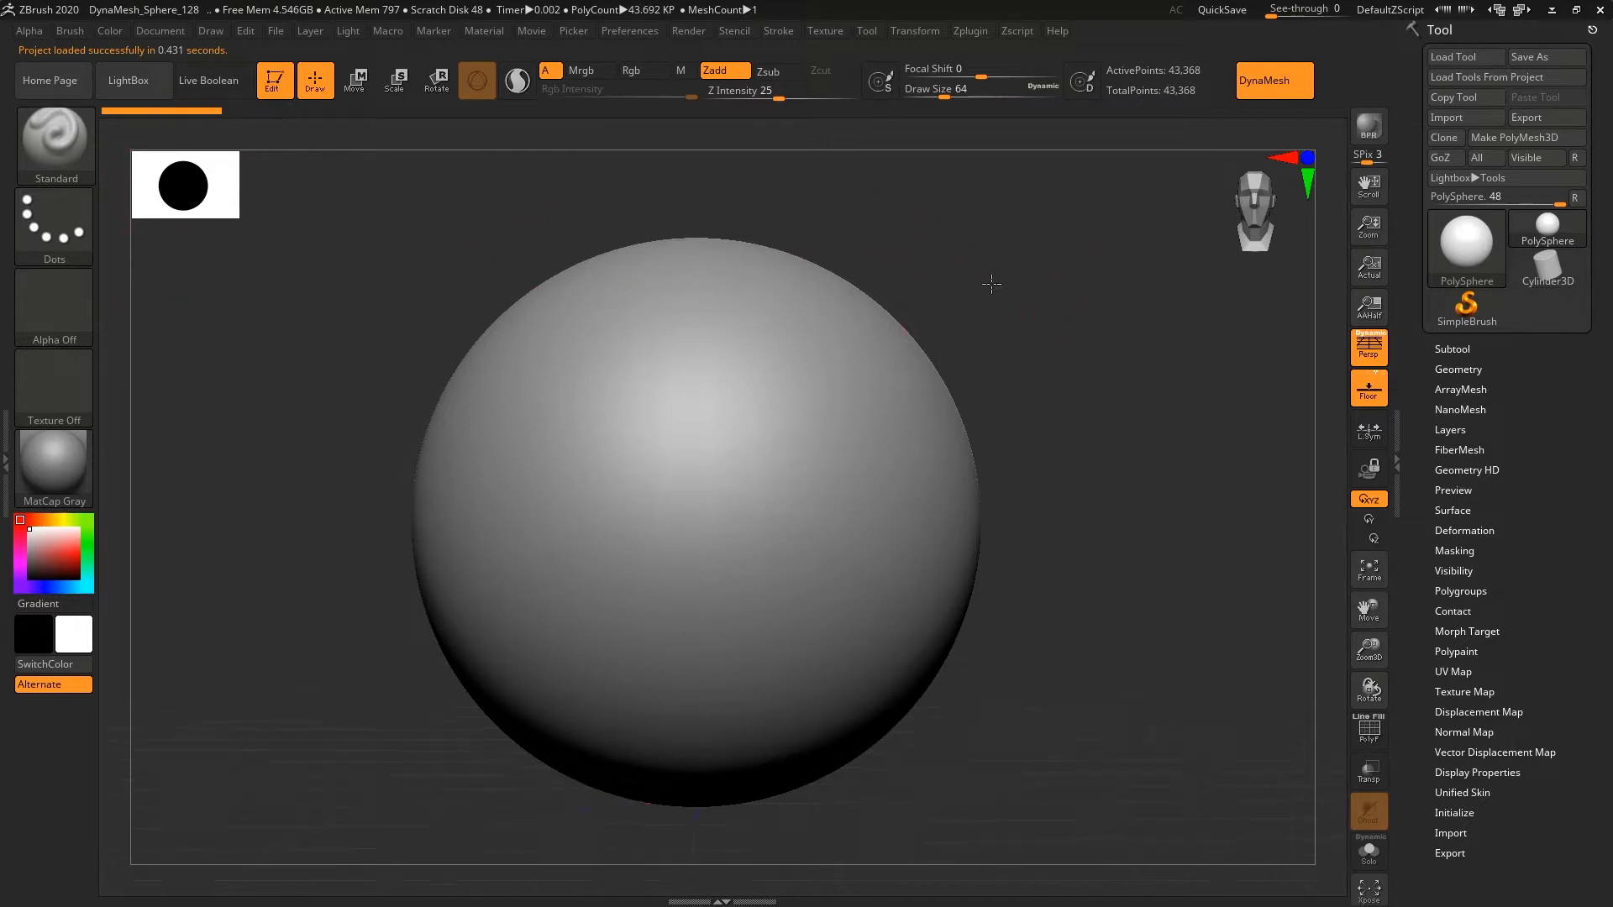
- Brush symmetrical raised strokes across the front of the sphere with the Standard brush
alt+drag(1059, 312, 1130, 260)
alt+drag(1041, 297, 1029, 268)
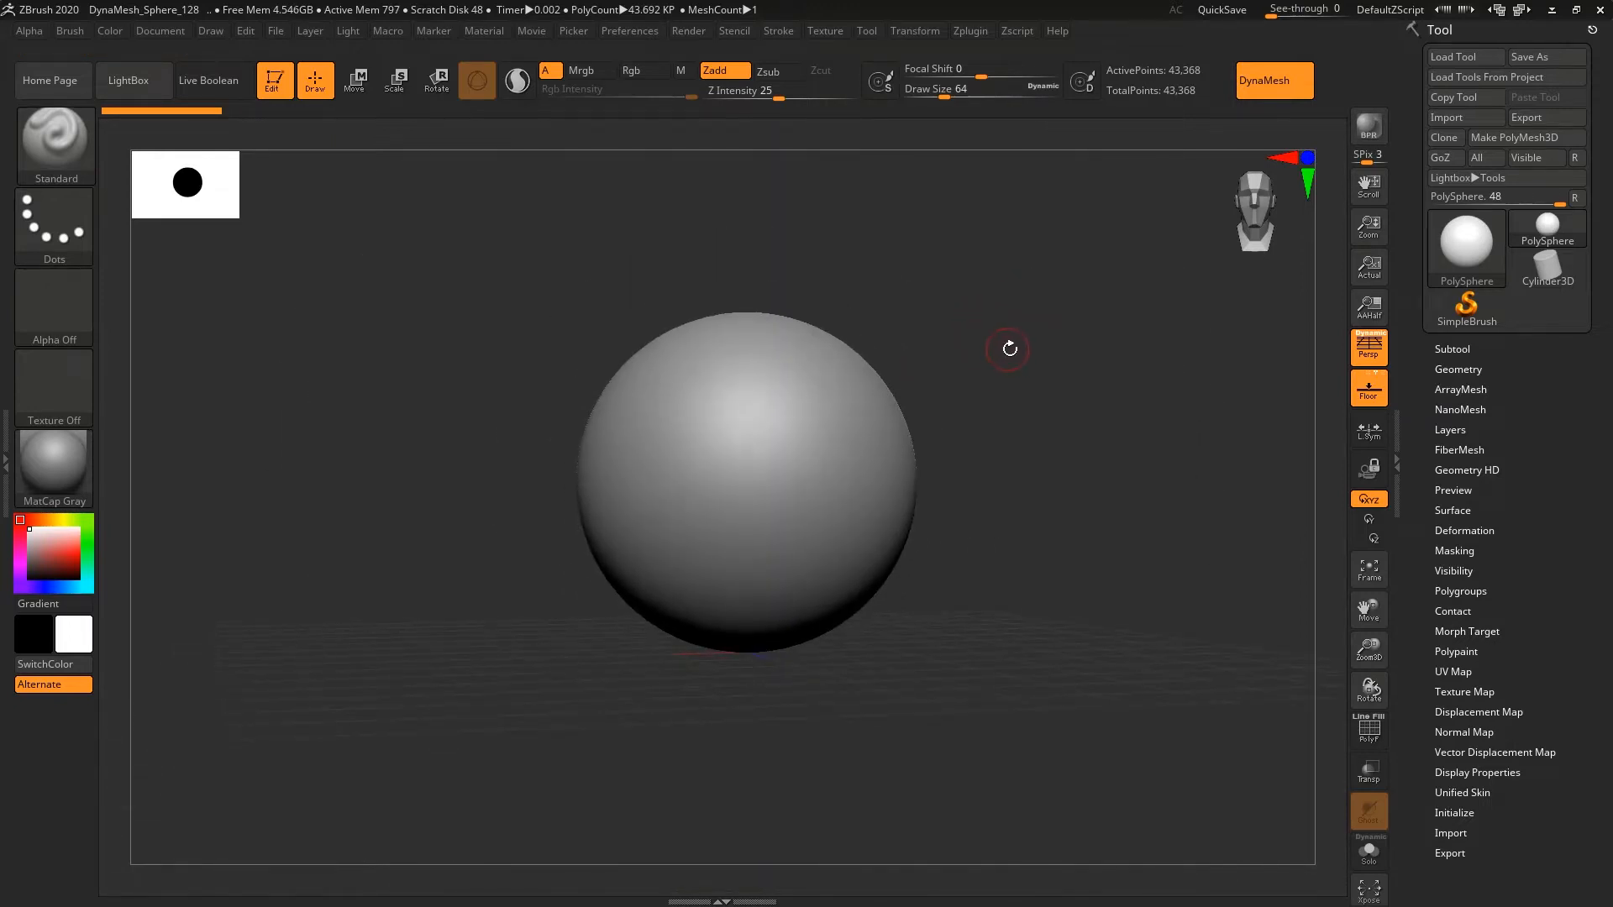
alt+drag(1014, 347, 1046, 299)
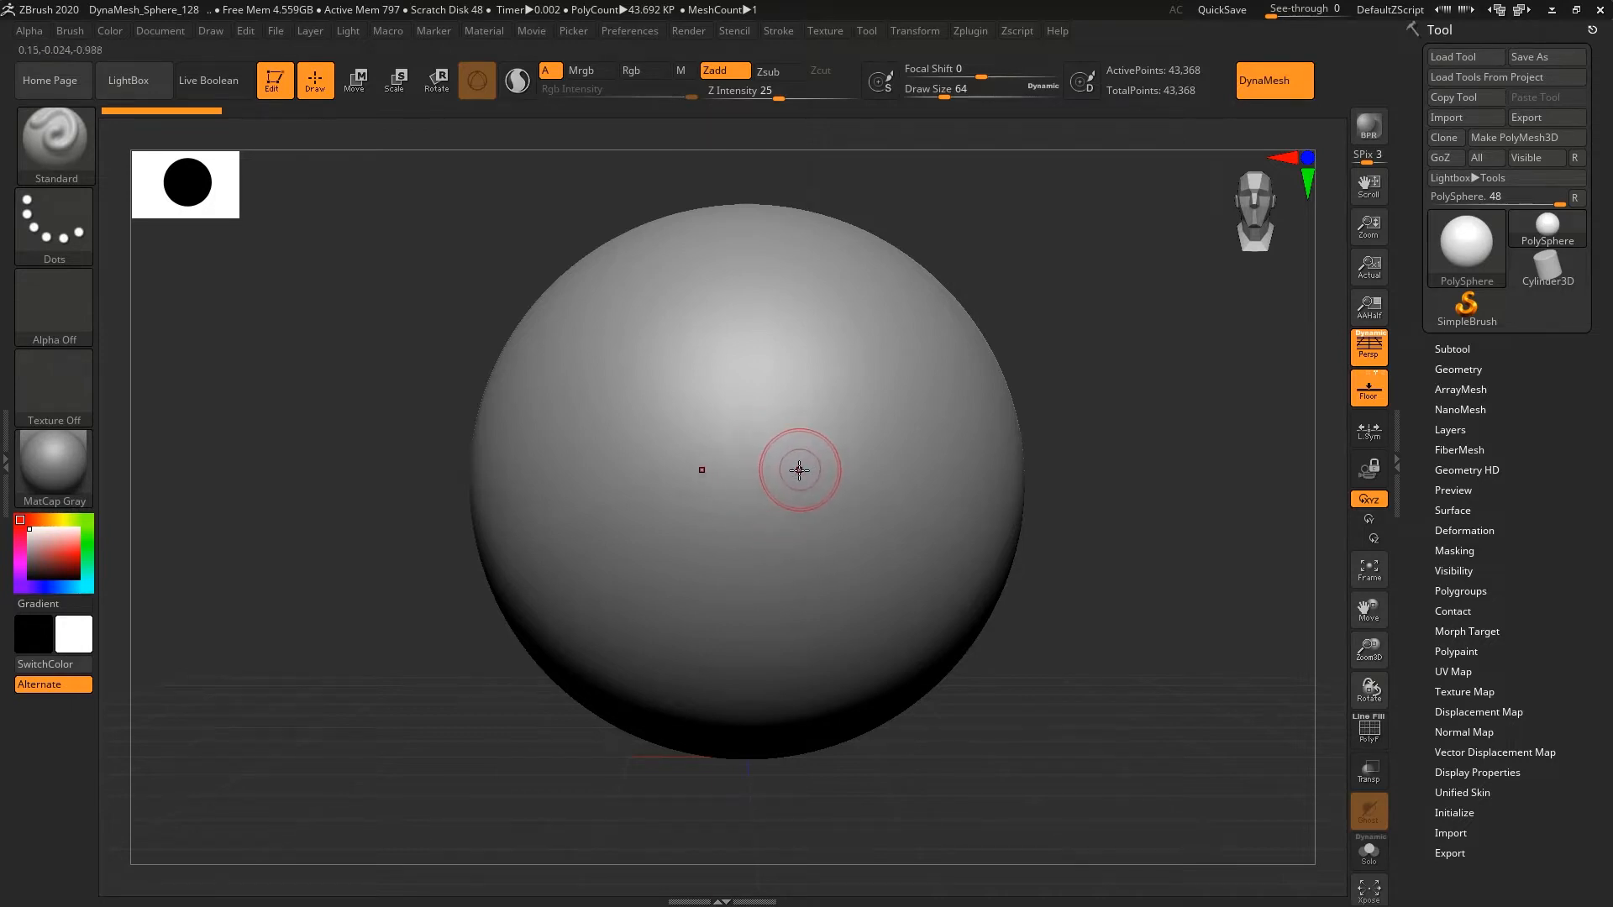
alt+drag(1205, 387, 1109, 386)
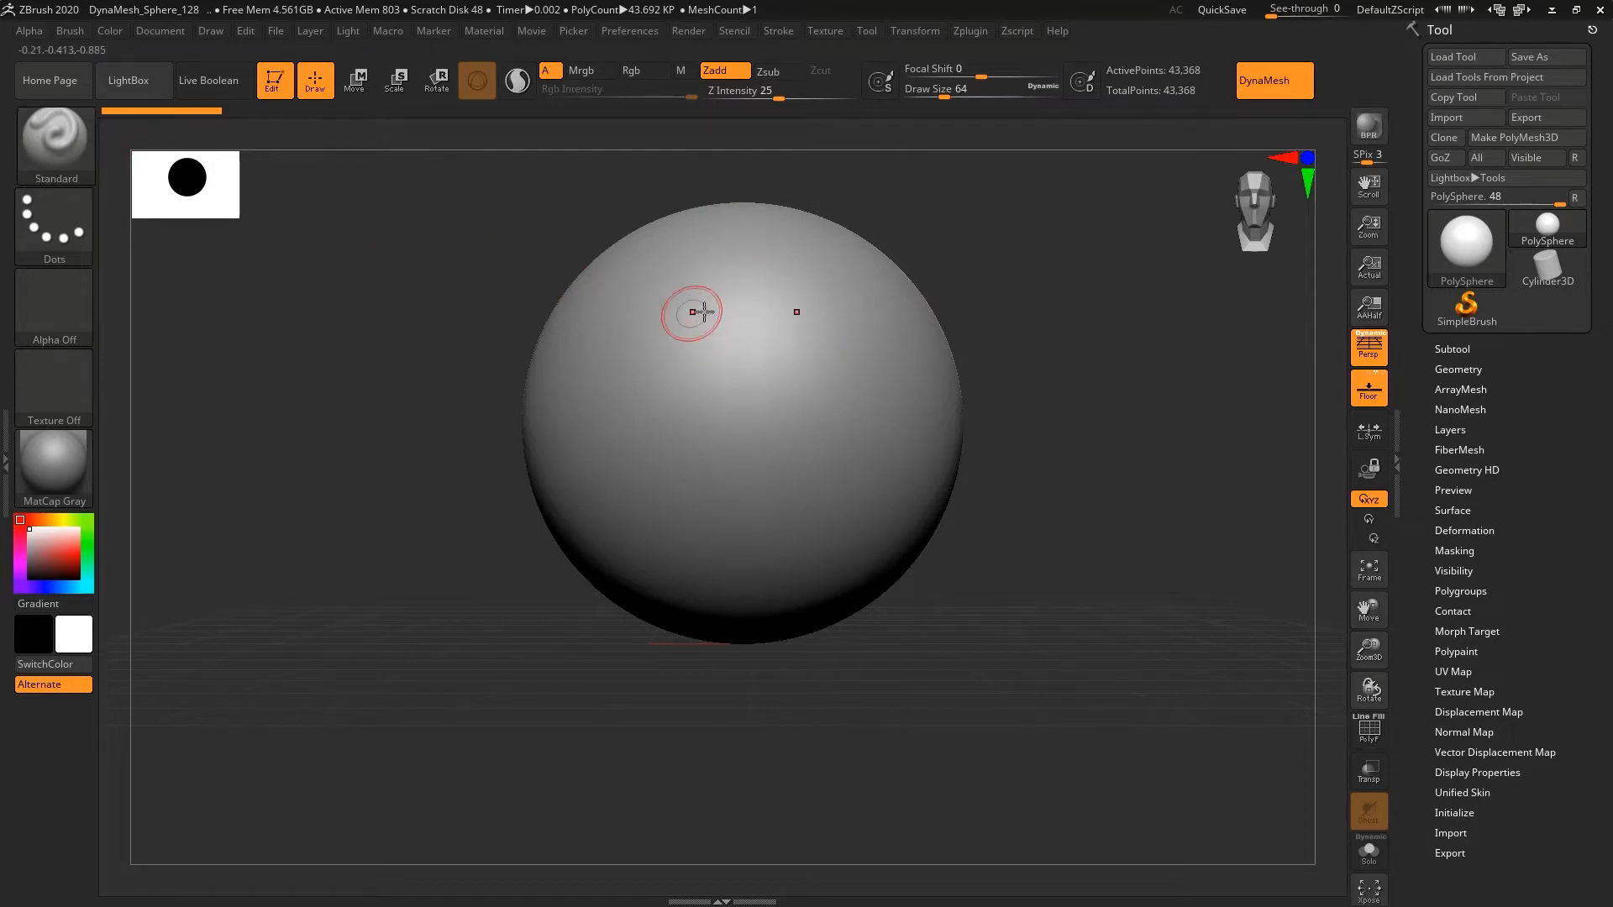
mouse_move(695, 314)
mouse_down()
mouse_move(753, 332)
mouse_move(821, 288)
mouse_move(845, 404)
mouse_move(882, 420)
mouse_move(910, 377)
mouse_up()
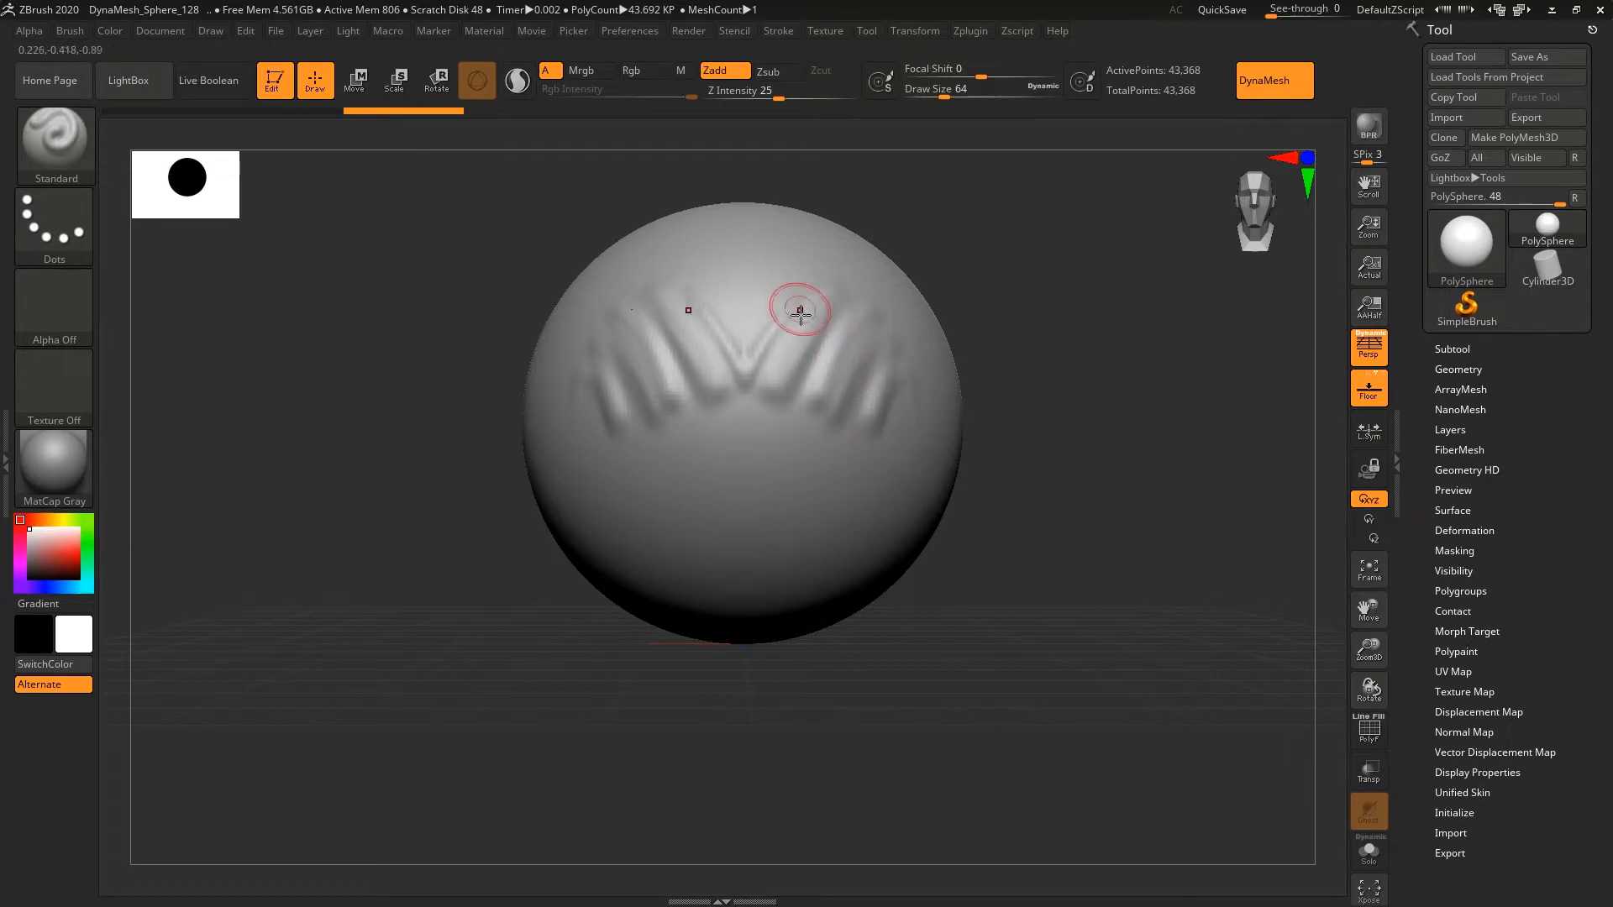
mouse_move(749, 332)
mouse_down()
mouse_move(831, 353)
mouse_move(920, 420)
mouse_move(902, 479)
mouse_move(870, 496)
mouse_move(819, 420)
mouse_move(798, 458)
mouse_move(761, 393)
mouse_move(766, 563)
mouse_move(802, 504)
mouse_move(925, 422)
mouse_move(908, 403)
mouse_move(807, 394)
mouse_move(822, 439)
mouse_up()
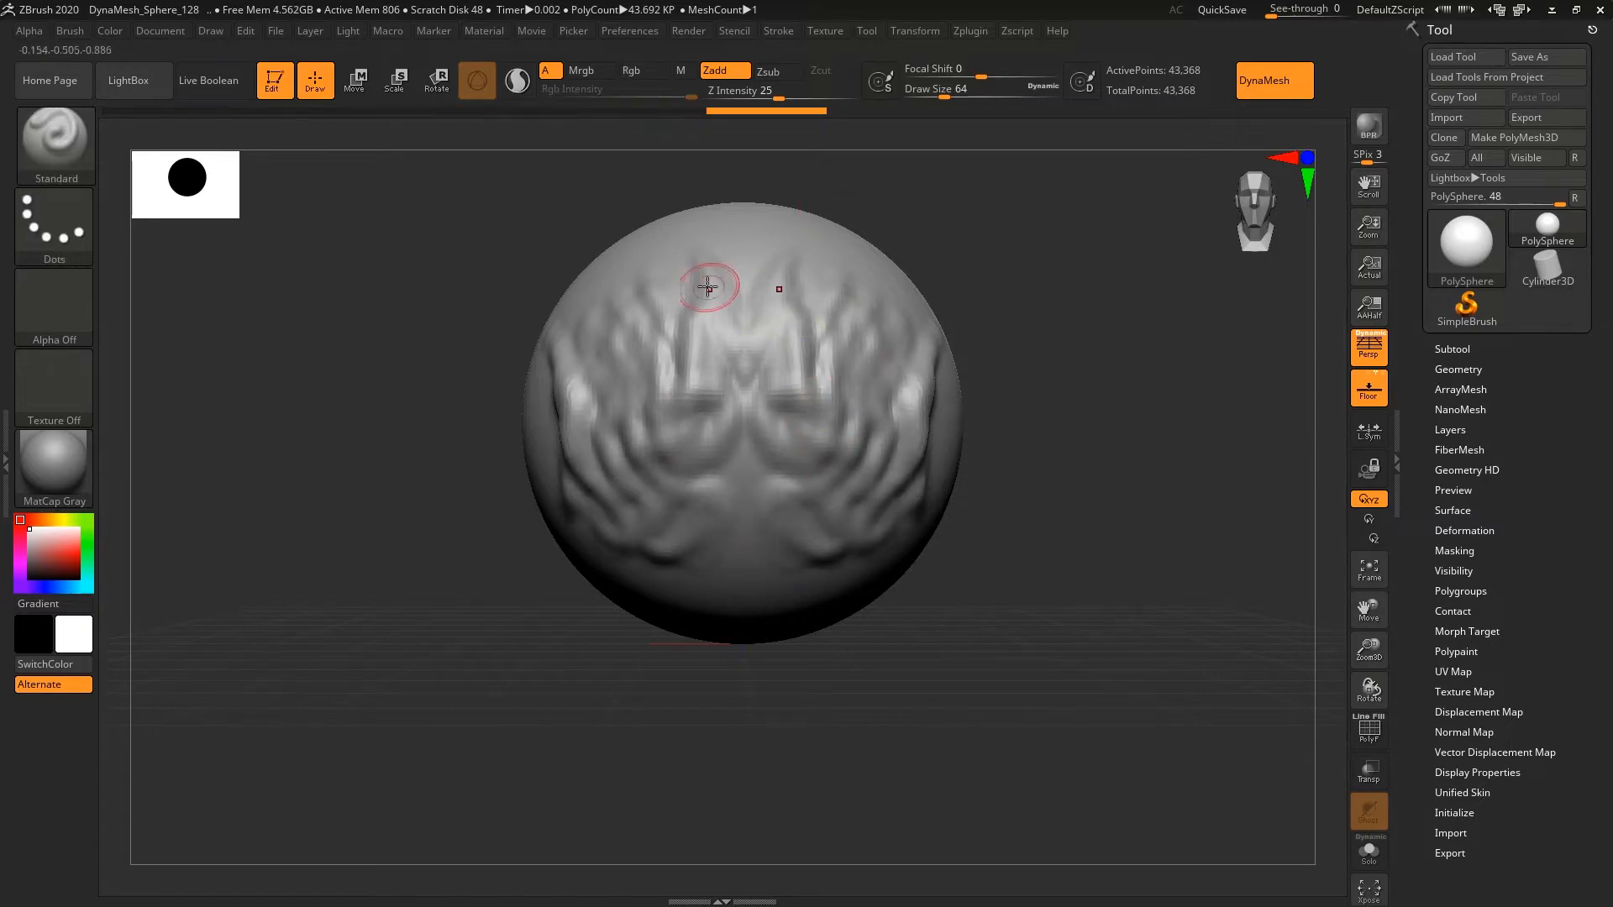
- Undo all the strokes on the sphere, including one more short test stroke
key(ctrl+z)
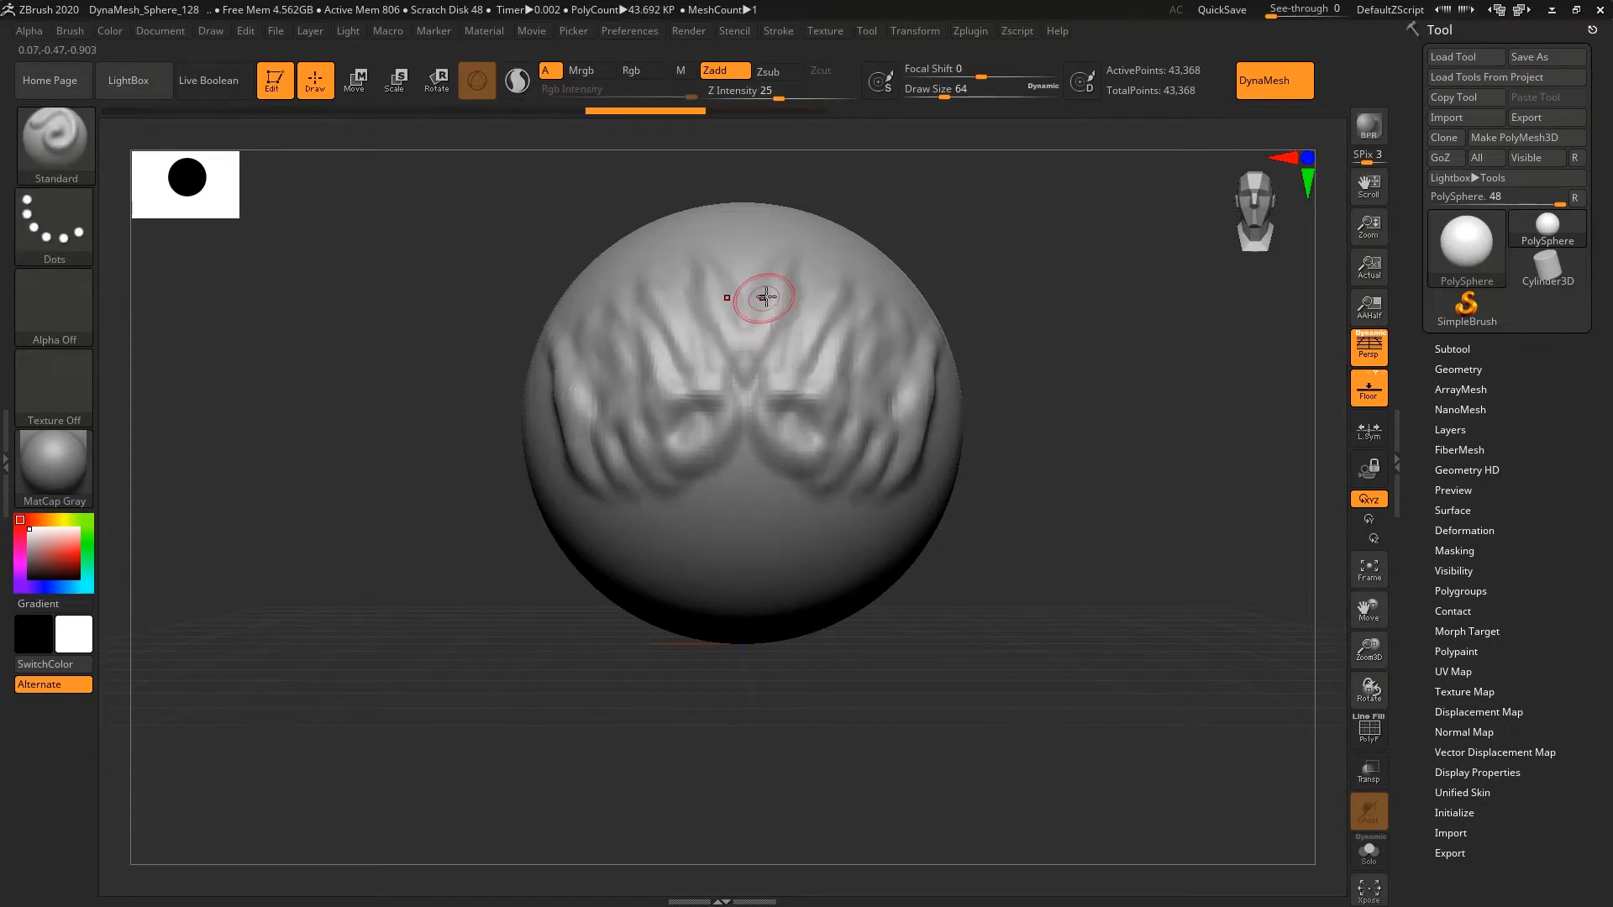
key(ctrl+z)
key(ctrl+z)
key(ctrl+z)
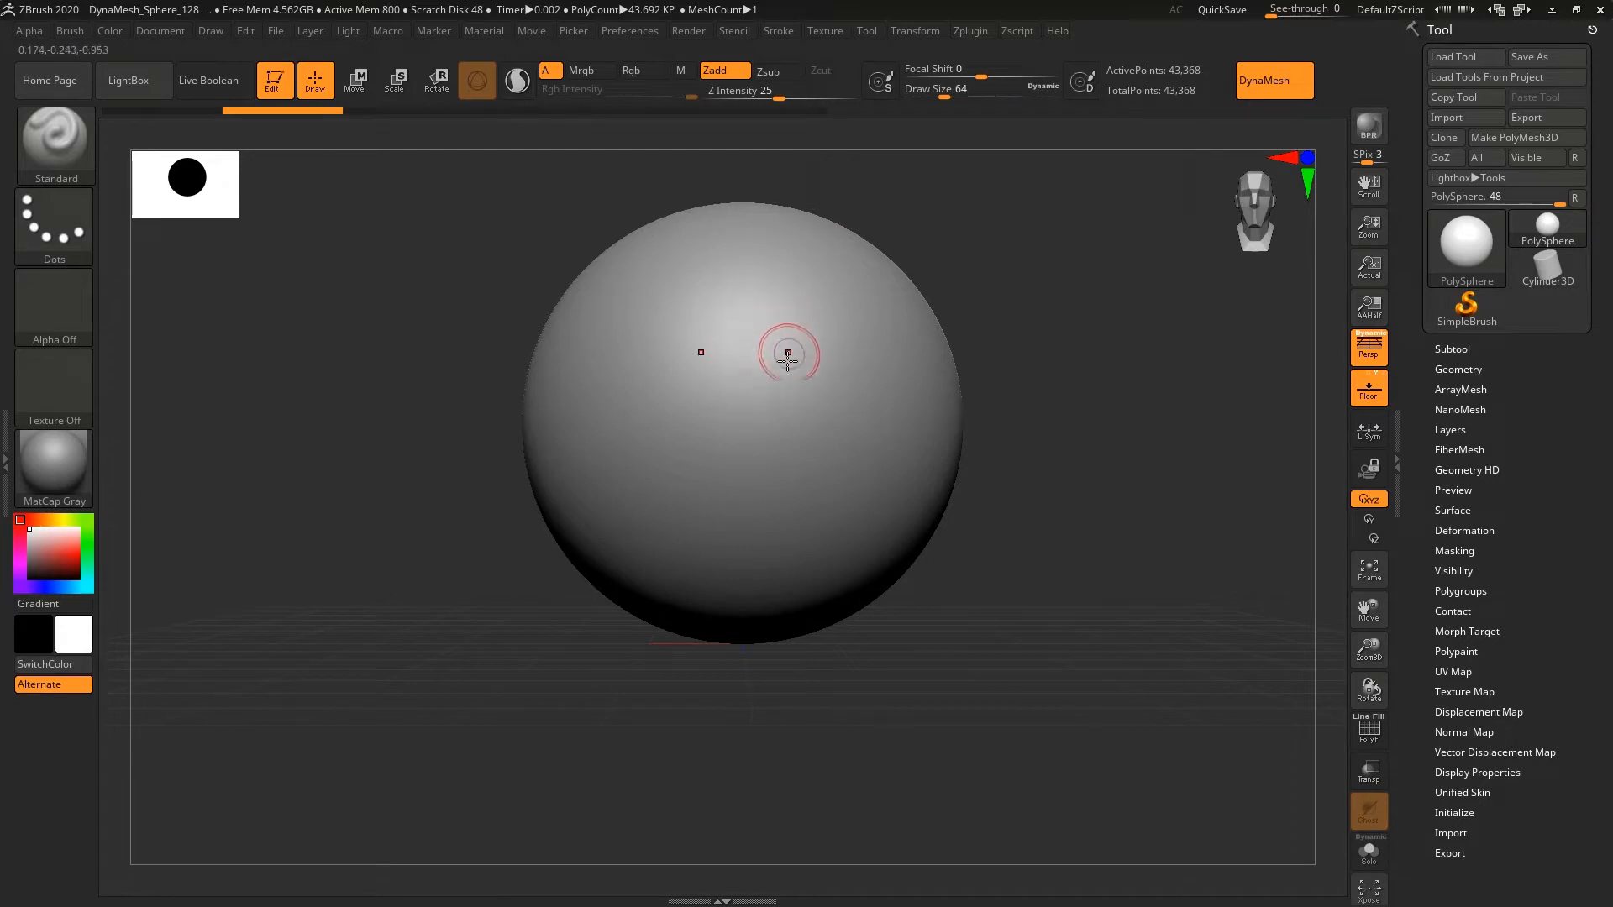
mouse_move(768, 393)
mouse_down()
mouse_move(813, 295)
mouse_move(807, 347)
mouse_up()
key(ctrl+z)
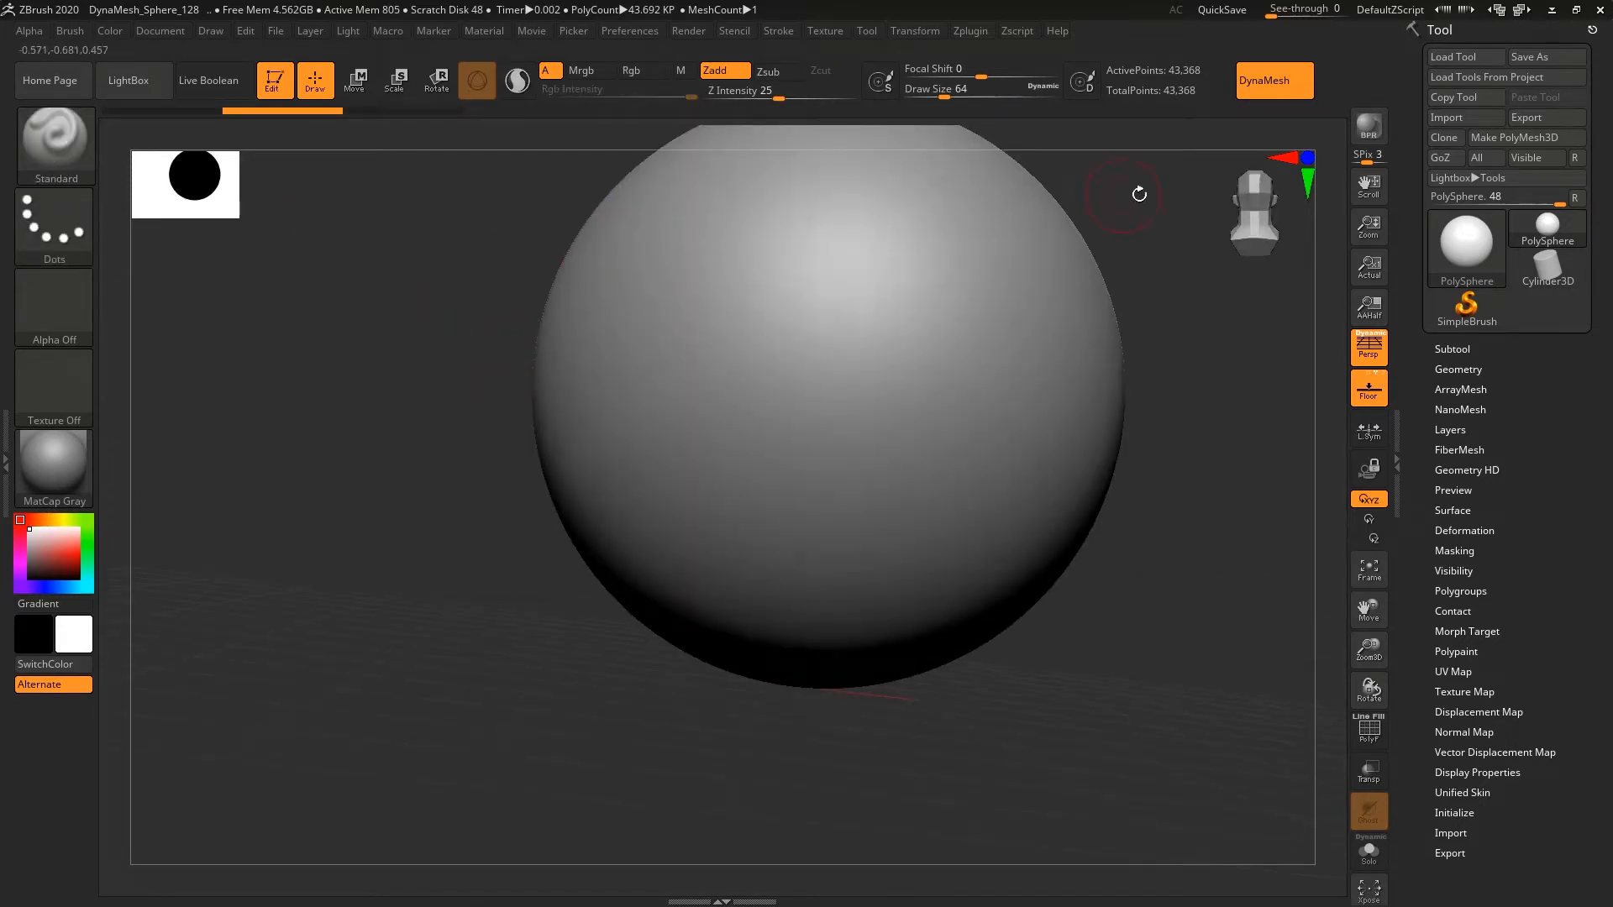
- Sculpt new symmetrical strokes on the upper and lower front of the sphere, viewed straight from the front
mouse_move(1136, 191)
mouse_down()
mouse_move(1281, 206)
mouse_move(1258, 213)
mouse_up()
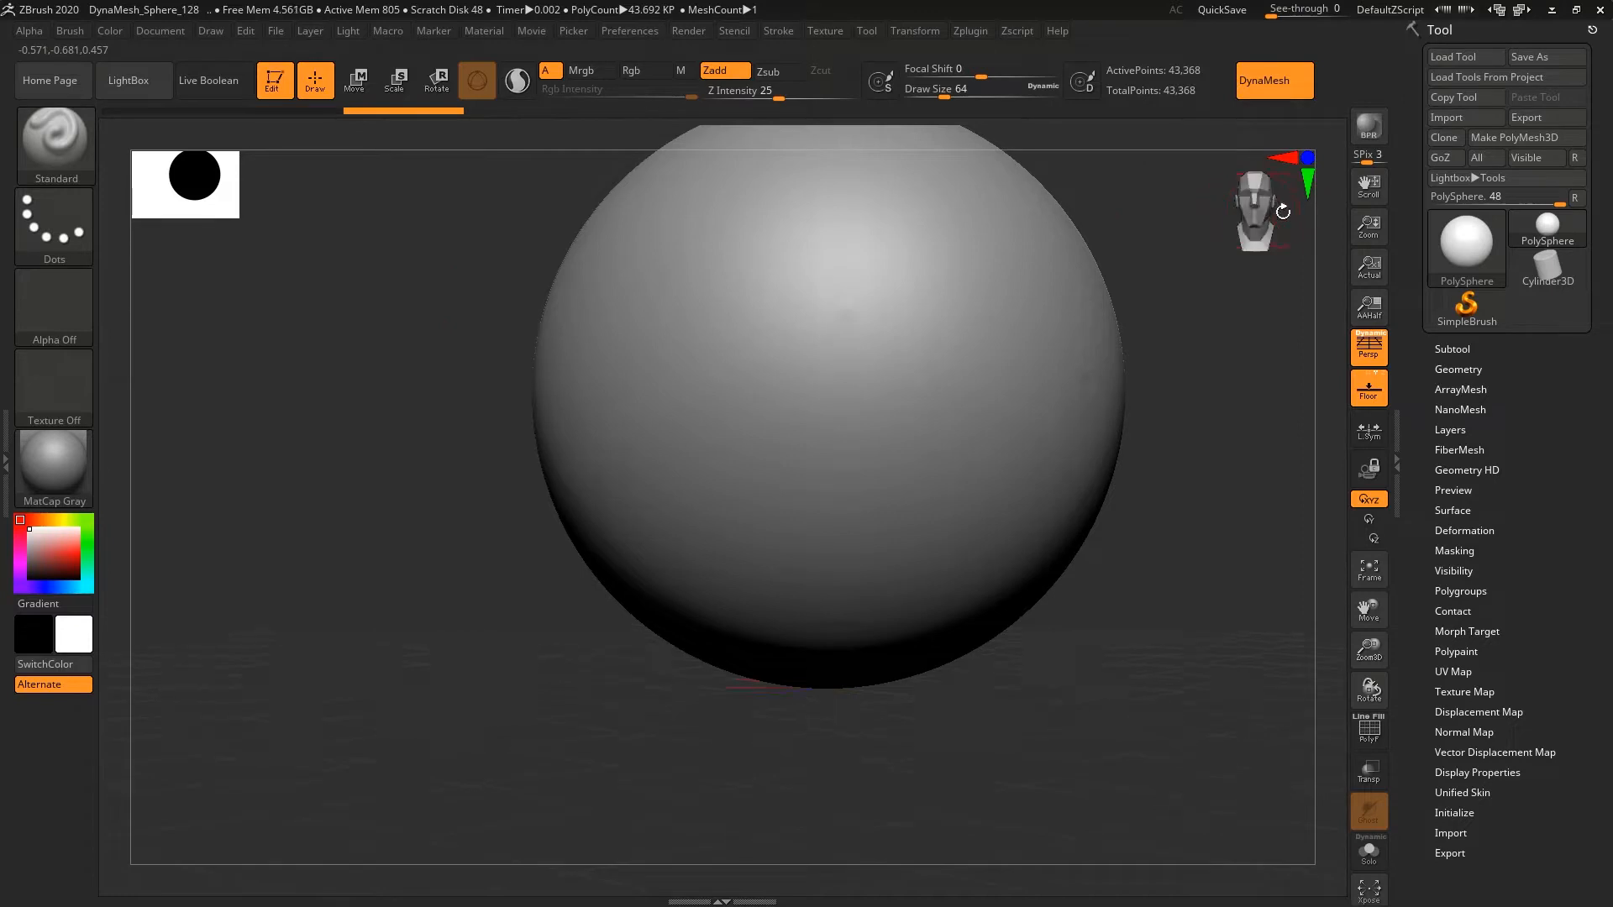
mouse_move(475, 312)
alt+mouse_down()
mouse_move(345, 375)
mouse_move(338, 398)
alt+mouse_up()
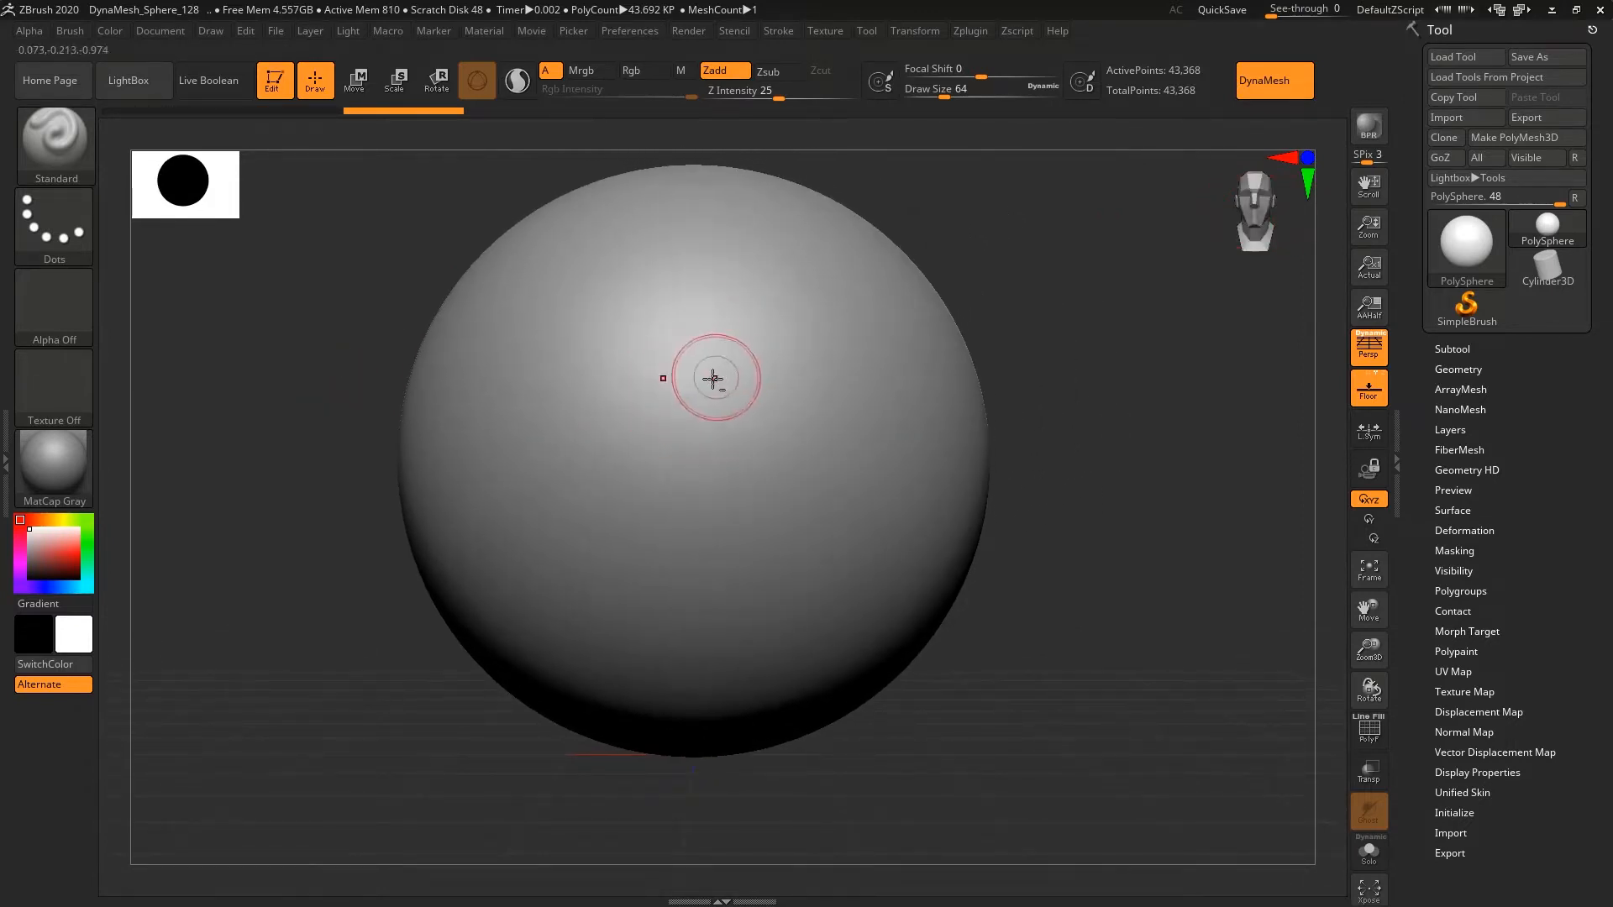
mouse_move(734, 393)
mouse_down()
mouse_move(764, 317)
mouse_move(797, 287)
mouse_move(781, 332)
mouse_move(818, 288)
mouse_move(844, 310)
mouse_move(792, 299)
mouse_move(824, 350)
mouse_move(763, 363)
mouse_move(800, 305)
mouse_move(882, 420)
mouse_move(845, 470)
mouse_move(865, 504)
mouse_move(752, 507)
mouse_move(756, 462)
mouse_move(882, 571)
mouse_move(896, 429)
mouse_move(874, 319)
mouse_move(850, 364)
mouse_move(756, 252)
mouse_up()
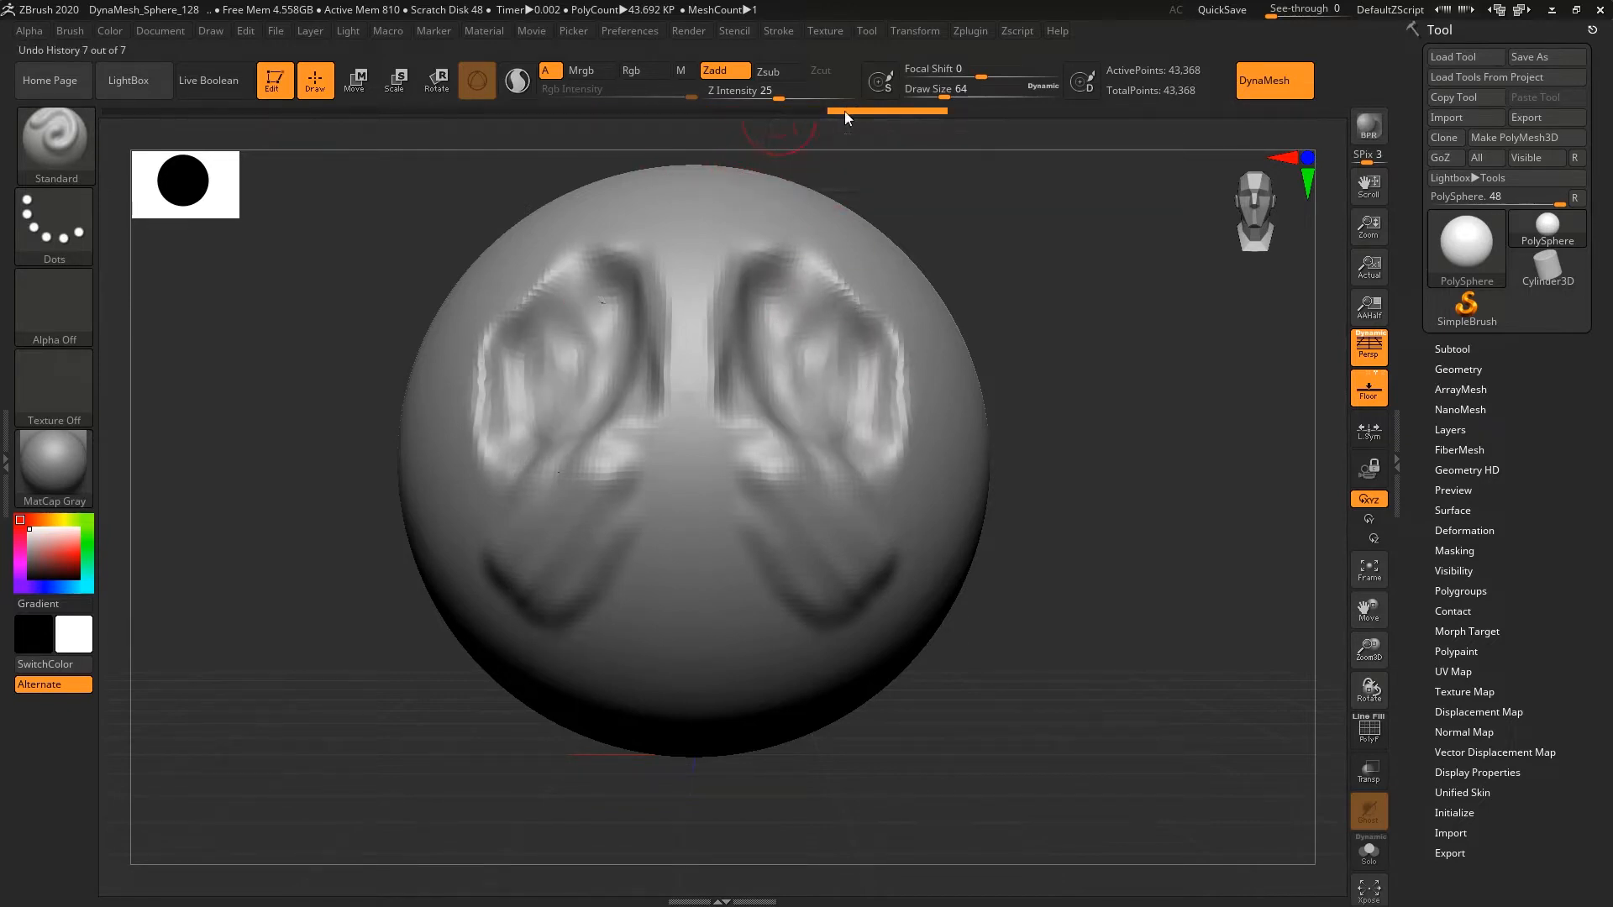
- Scrub the undo history back to the plain sphere and forward again to the latest sculpted state
mouse_move(845, 110)
mouse_down()
mouse_move(163, 109)
mouse_move(639, 95)
mouse_move(849, 110)
mouse_move(159, 111)
mouse_move(856, 107)
mouse_up()
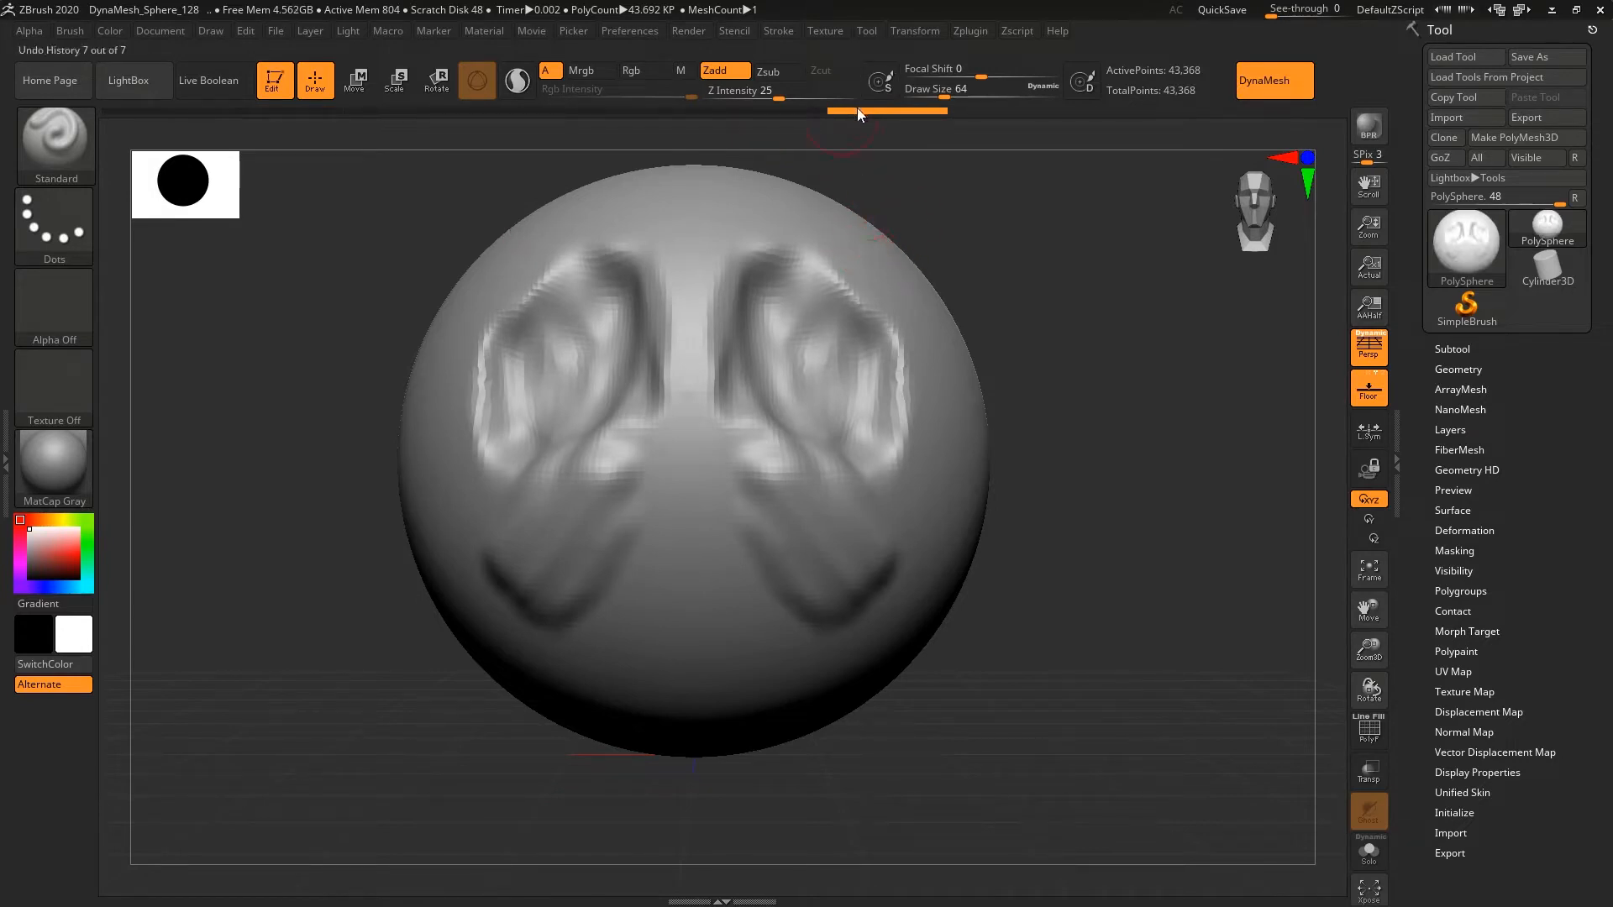
drag(857, 107, 194, 130)
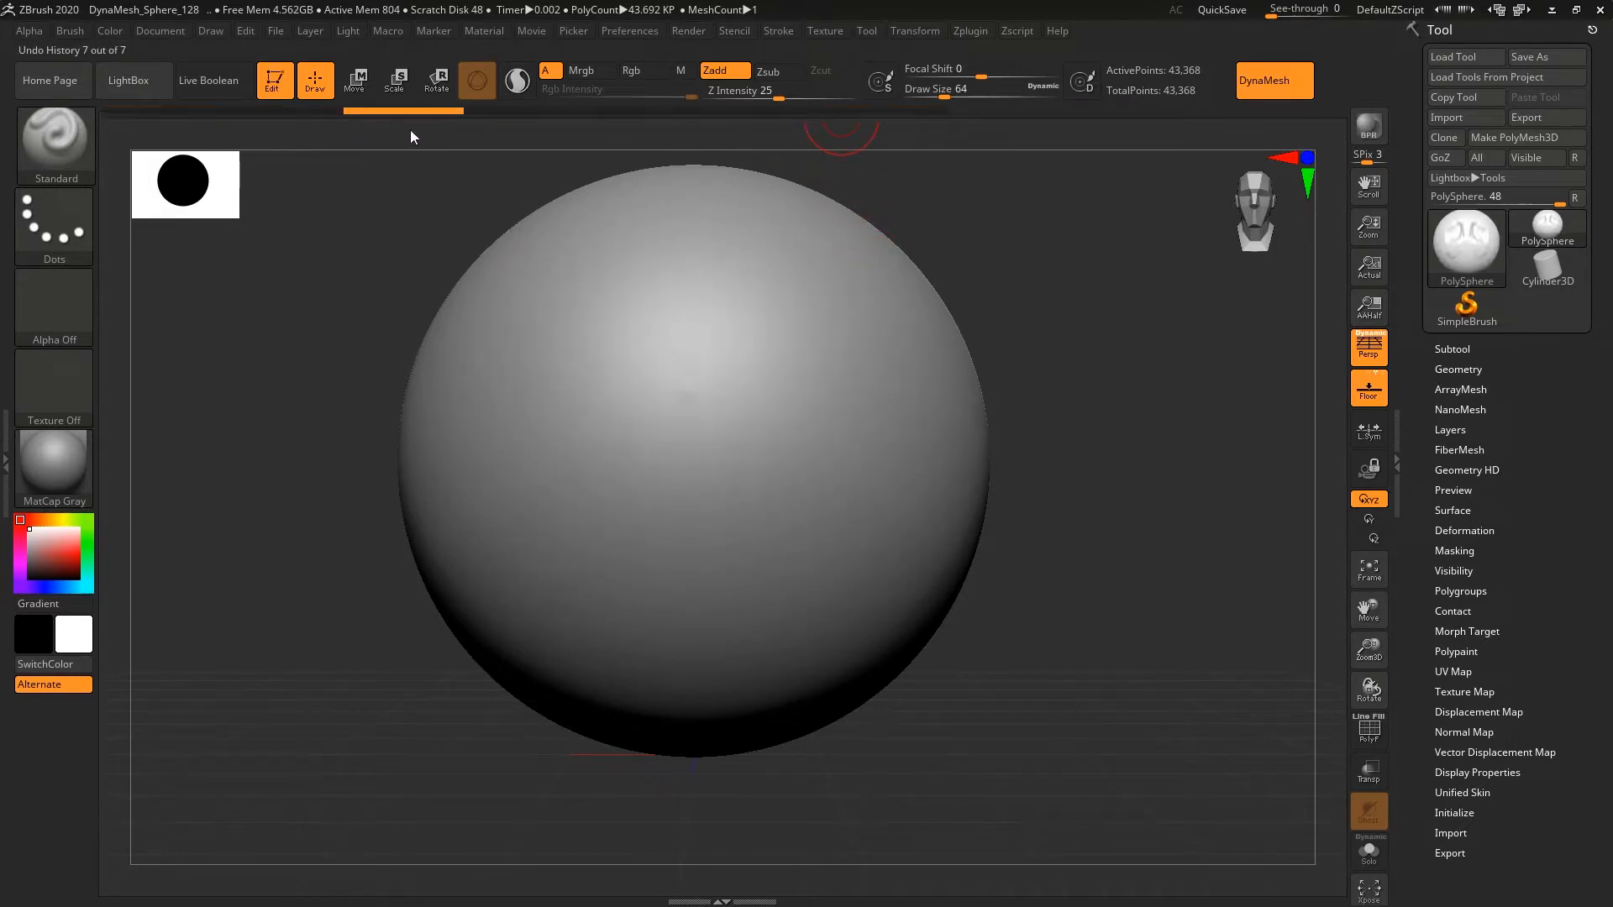
mouse_move(411, 131)
mouse_down()
mouse_move(878, 100)
mouse_move(148, 127)
mouse_move(902, 114)
mouse_move(326, 129)
mouse_move(531, 103)
mouse_move(855, 102)
mouse_up()
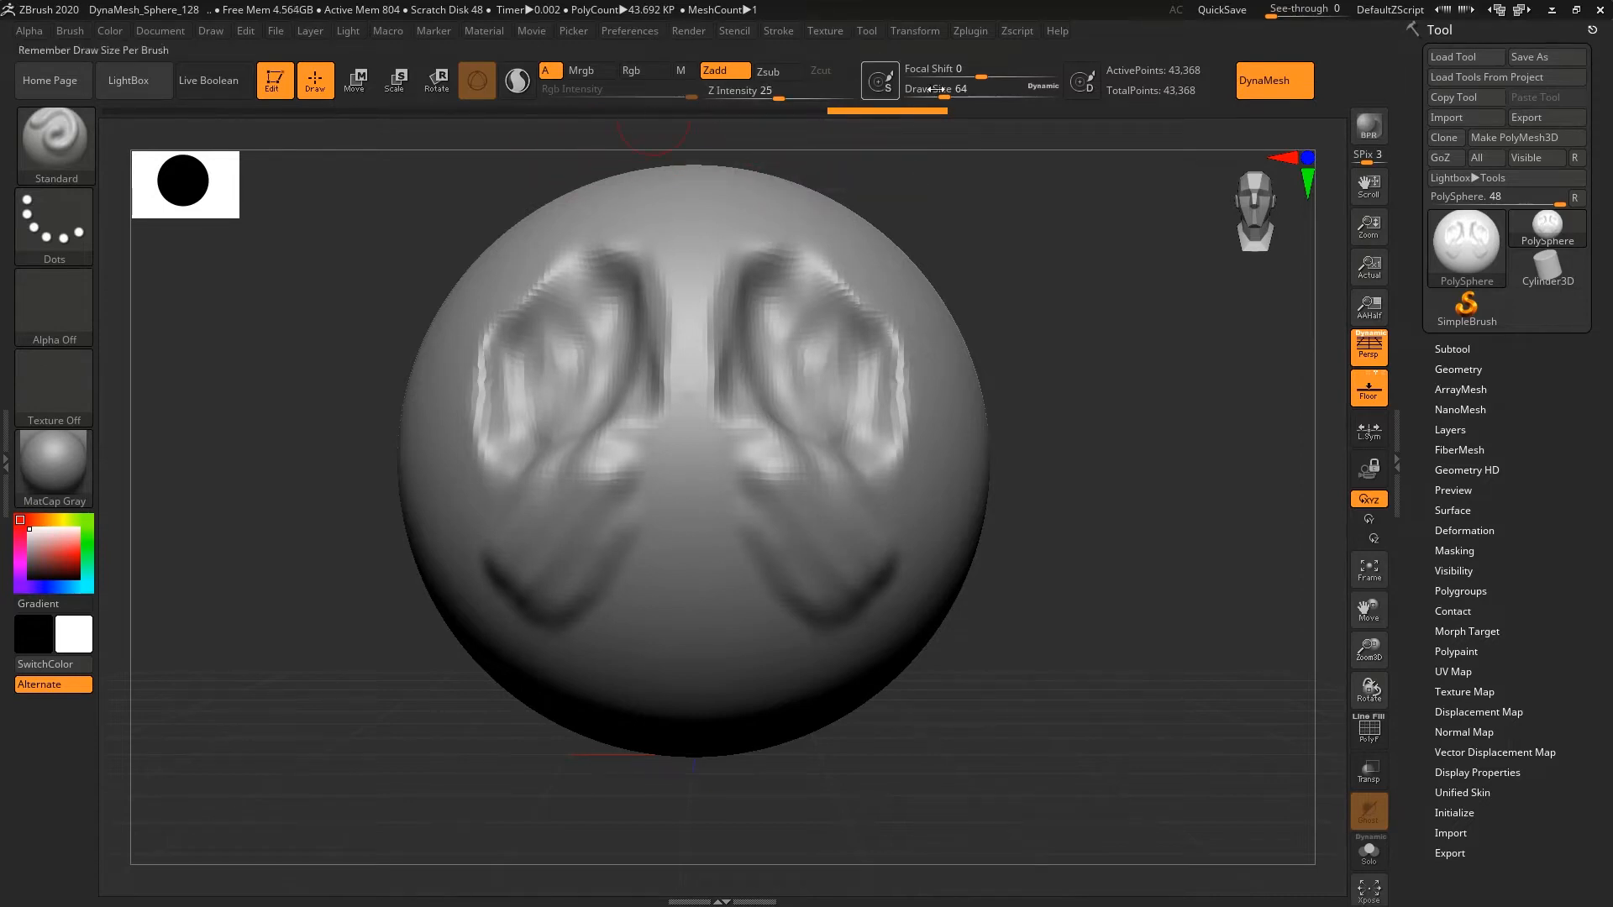
mouse_move(855, 114)
mouse_down()
mouse_move(351, 123)
mouse_move(835, 118)
mouse_move(217, 105)
mouse_move(835, 96)
mouse_move(689, 109)
mouse_move(790, 112)
mouse_up()
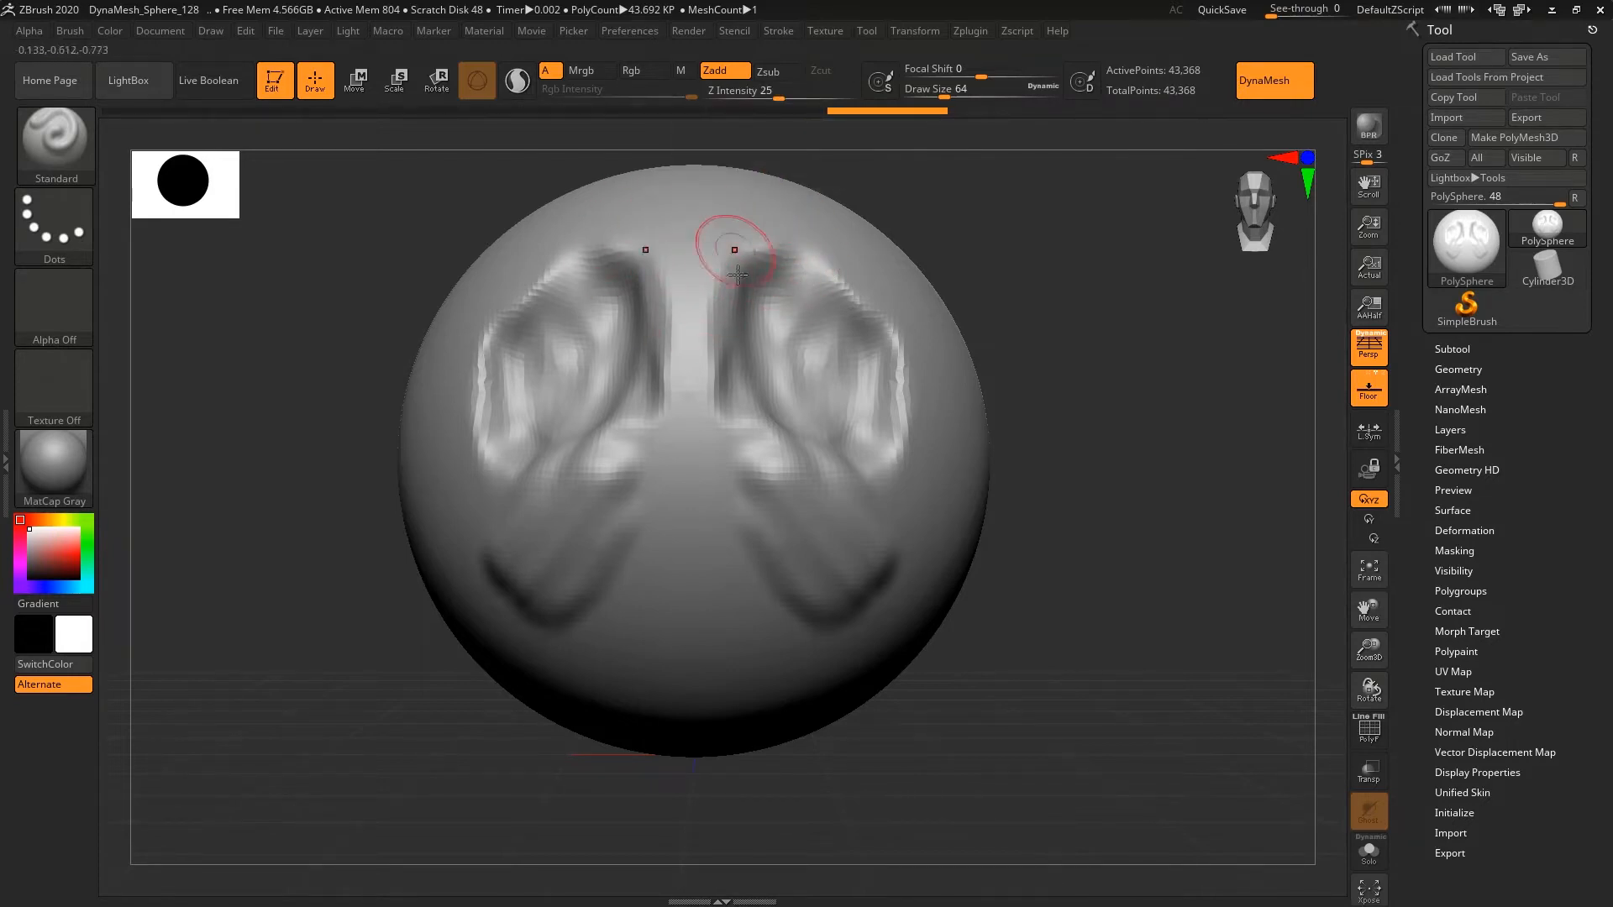
- Build up more symmetrical ridges over the whole front of the sphere and revert it to the first undo history state
drag(741, 202, 830, 231)
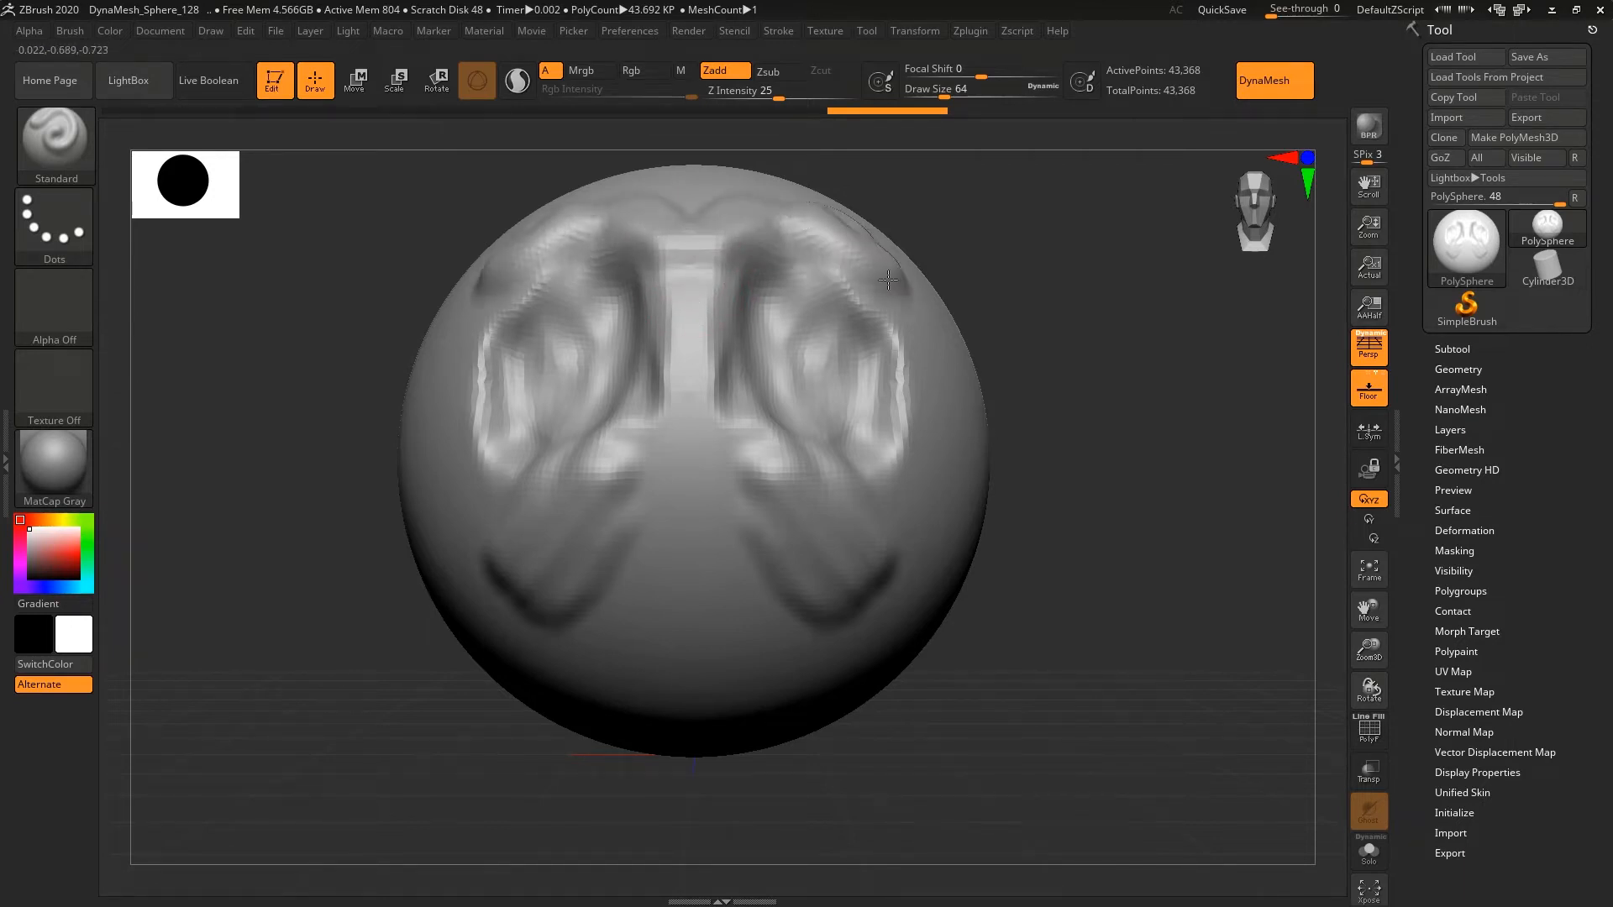
mouse_move(760, 546)
mouse_down()
mouse_move(696, 450)
mouse_move(695, 289)
mouse_move(756, 470)
mouse_move(831, 561)
mouse_move(882, 529)
mouse_move(920, 453)
mouse_move(885, 315)
mouse_move(925, 387)
mouse_move(911, 353)
mouse_up()
mouse_move(813, 367)
mouse_down()
mouse_move(814, 317)
mouse_move(857, 263)
mouse_up()
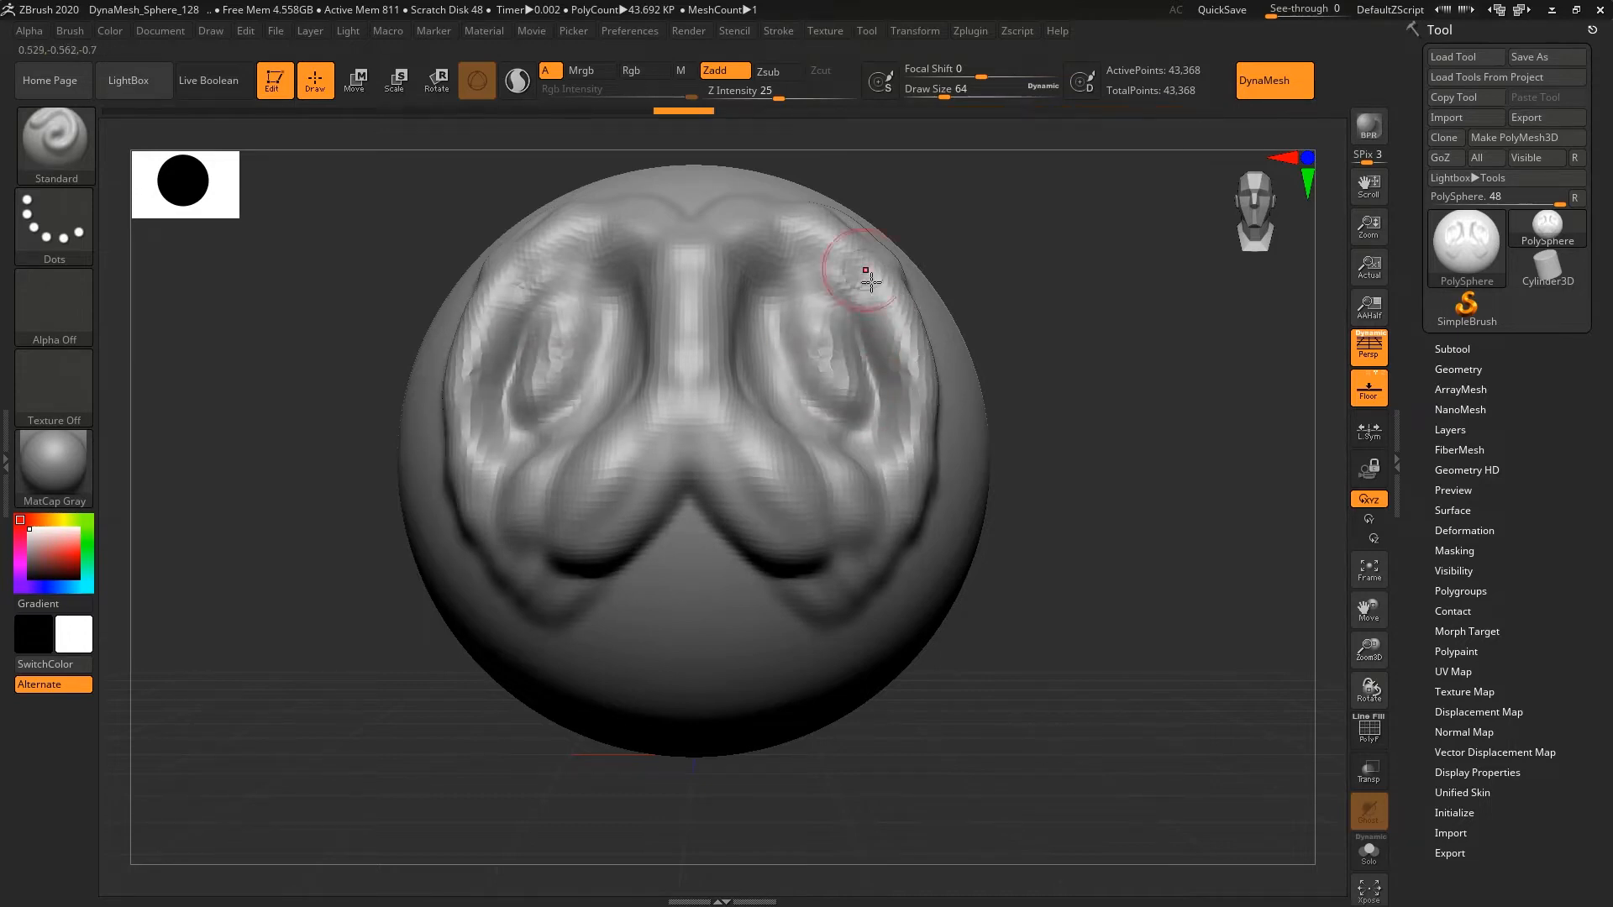
mouse_move(697, 517)
mouse_down()
mouse_move(786, 639)
mouse_move(852, 623)
mouse_move(829, 630)
mouse_up()
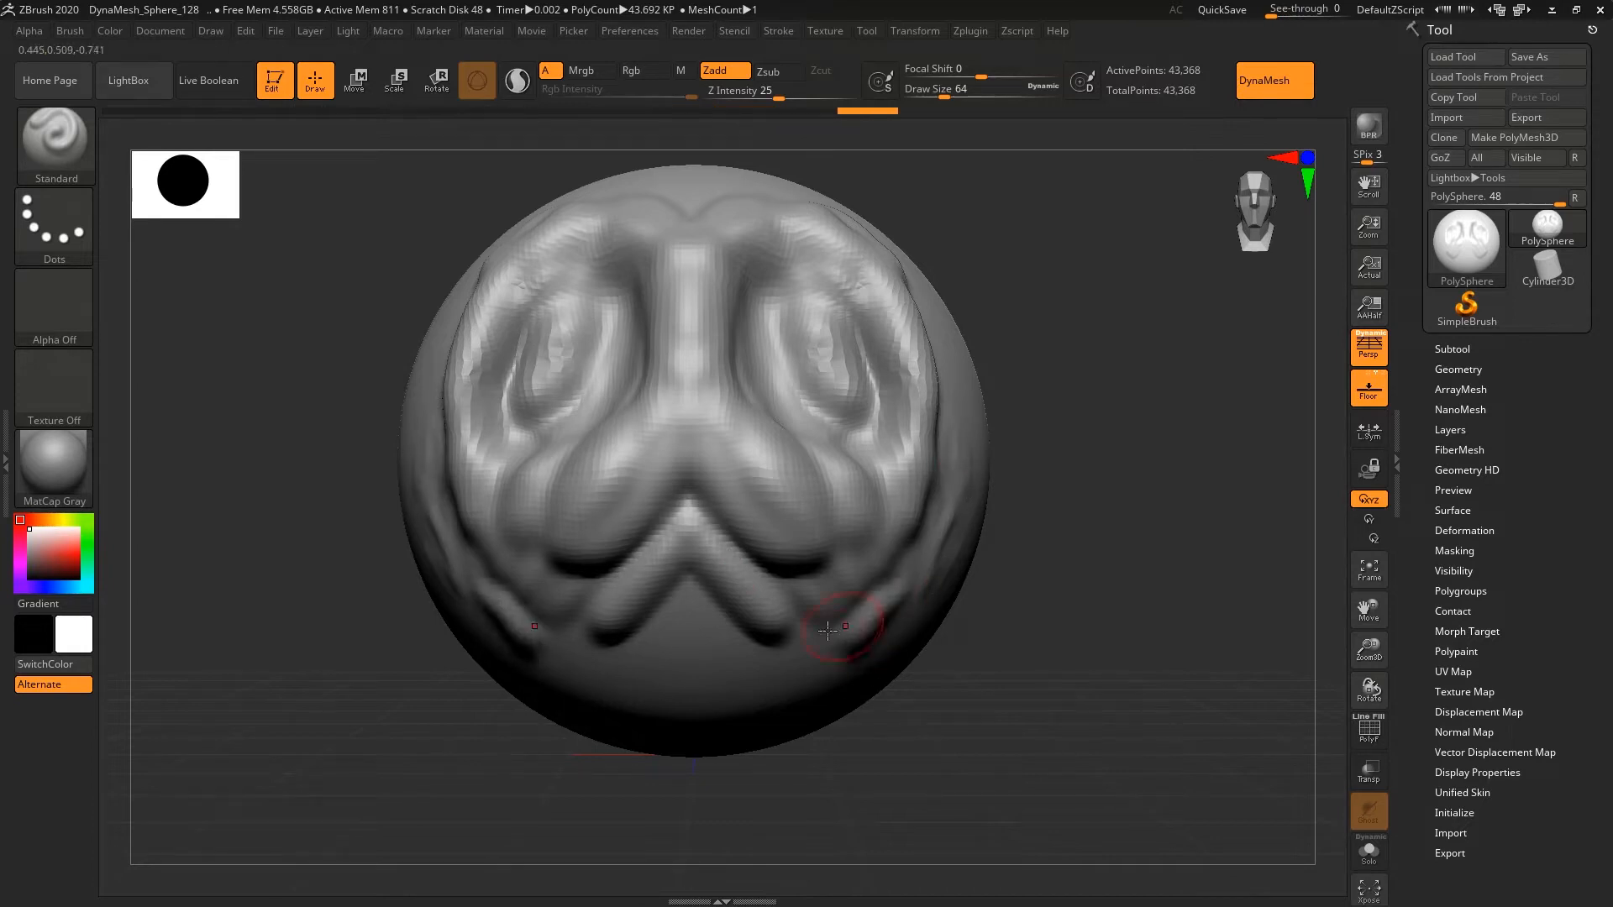
mouse_move(713, 630)
mouse_down()
mouse_move(731, 663)
mouse_move(827, 684)
mouse_move(698, 588)
mouse_move(727, 544)
mouse_up()
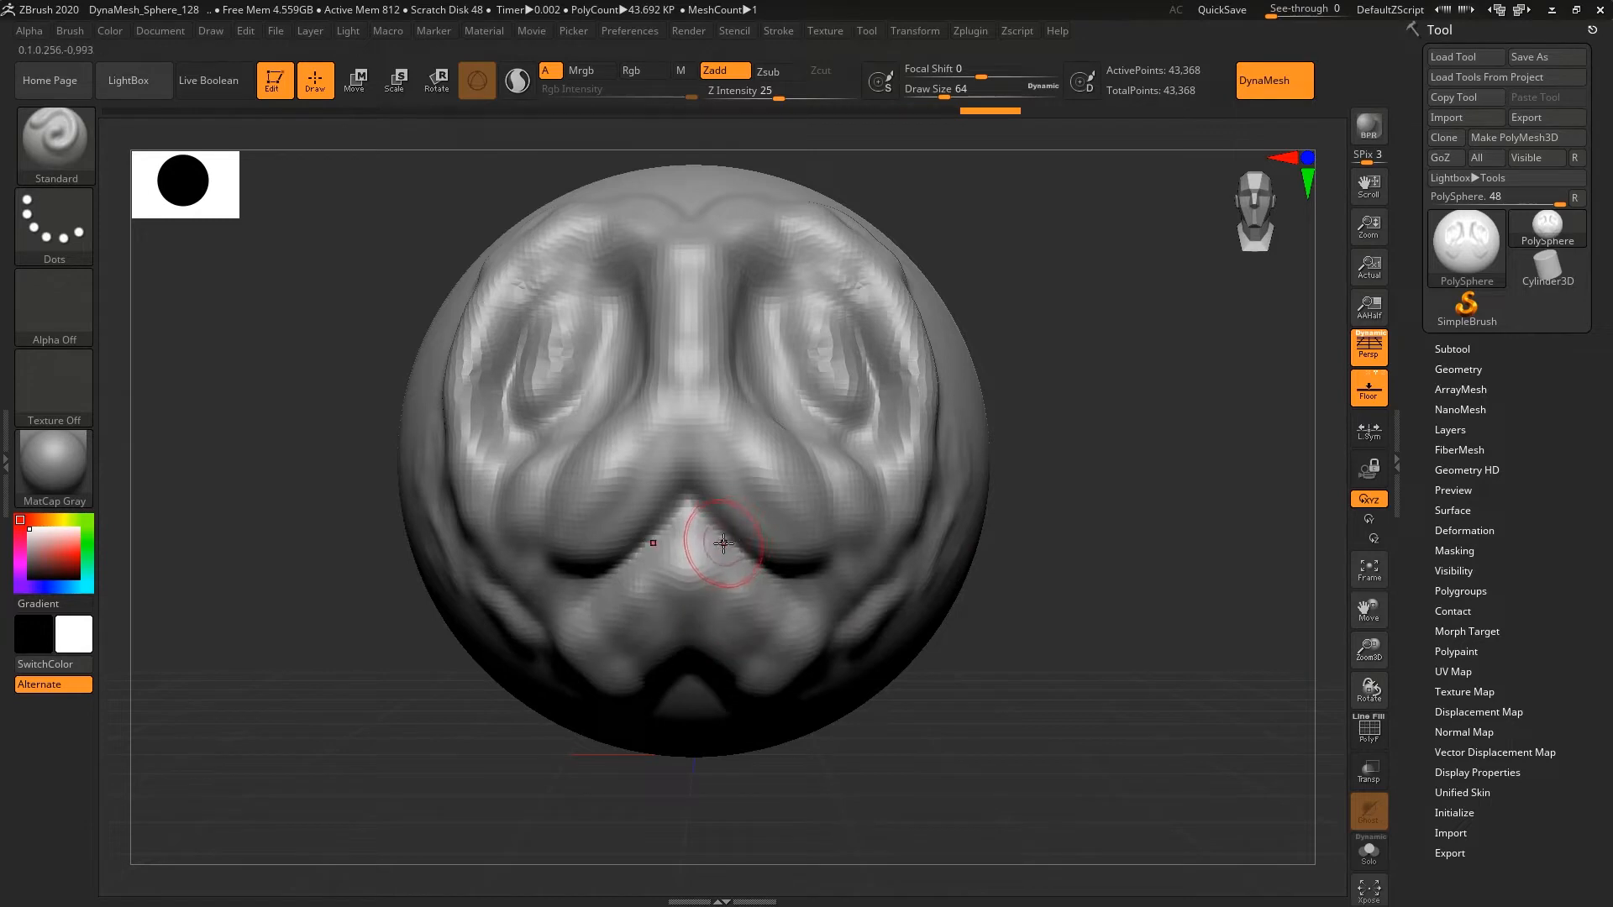
drag(987, 109, 119, 137)
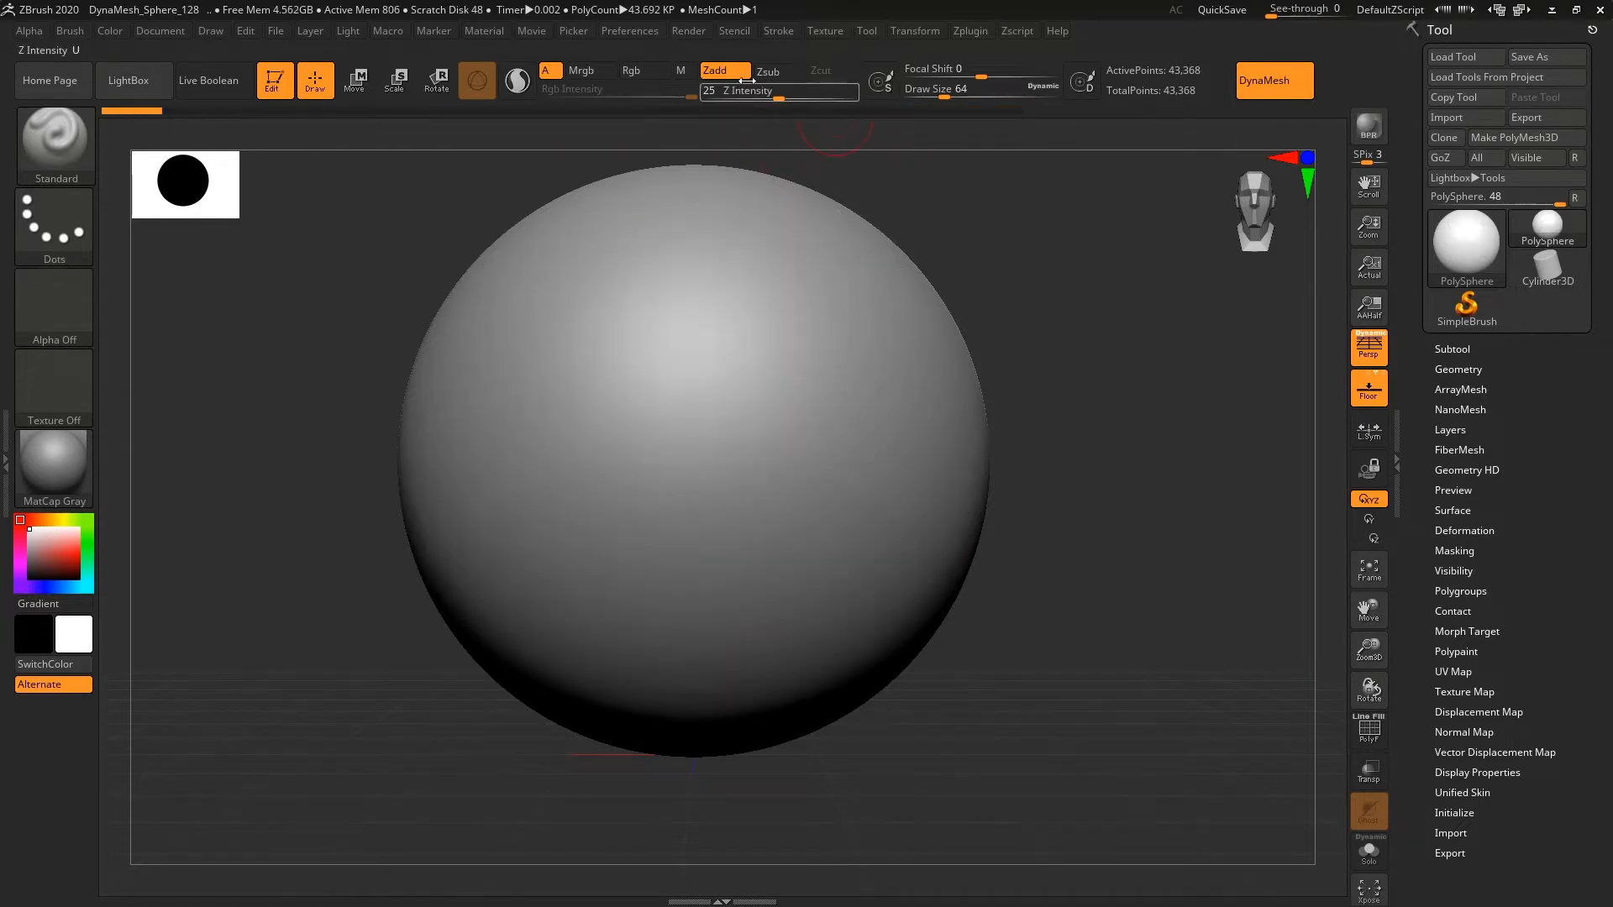
- Test the brush strength with symmetrical strokes on the sphere at Z Intensity 1, 10, 25 and 71
drag(780, 95, 721, 98)
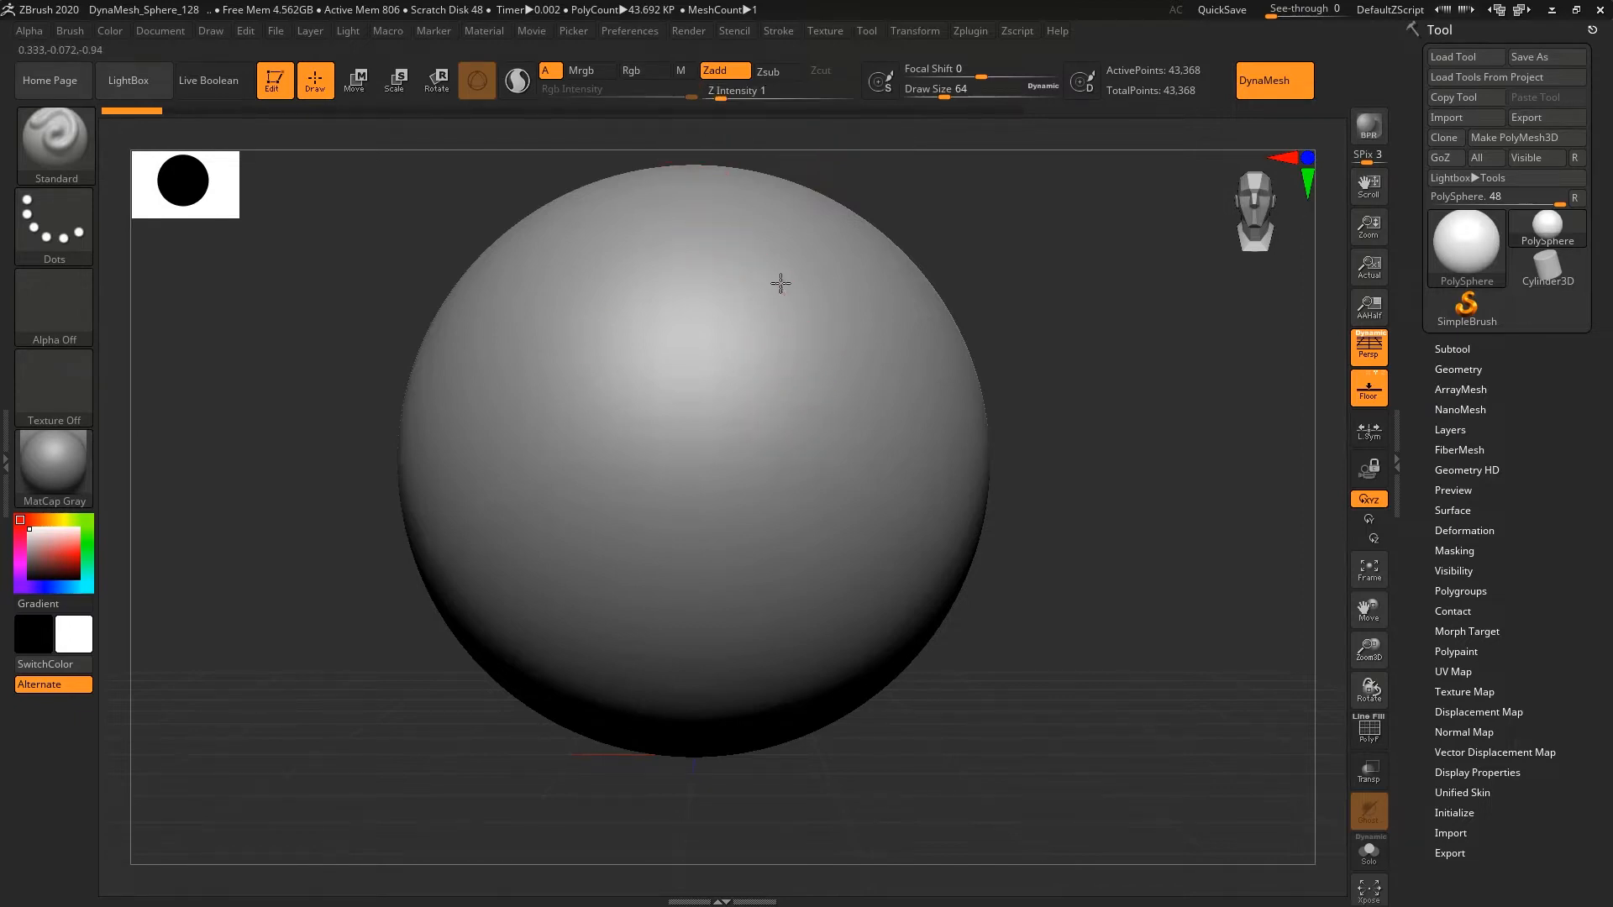
drag(780, 283, 827, 444)
click(753, 97)
mouse_move(828, 364)
mouse_down()
mouse_move(802, 392)
mouse_move(839, 407)
mouse_move(874, 362)
mouse_up()
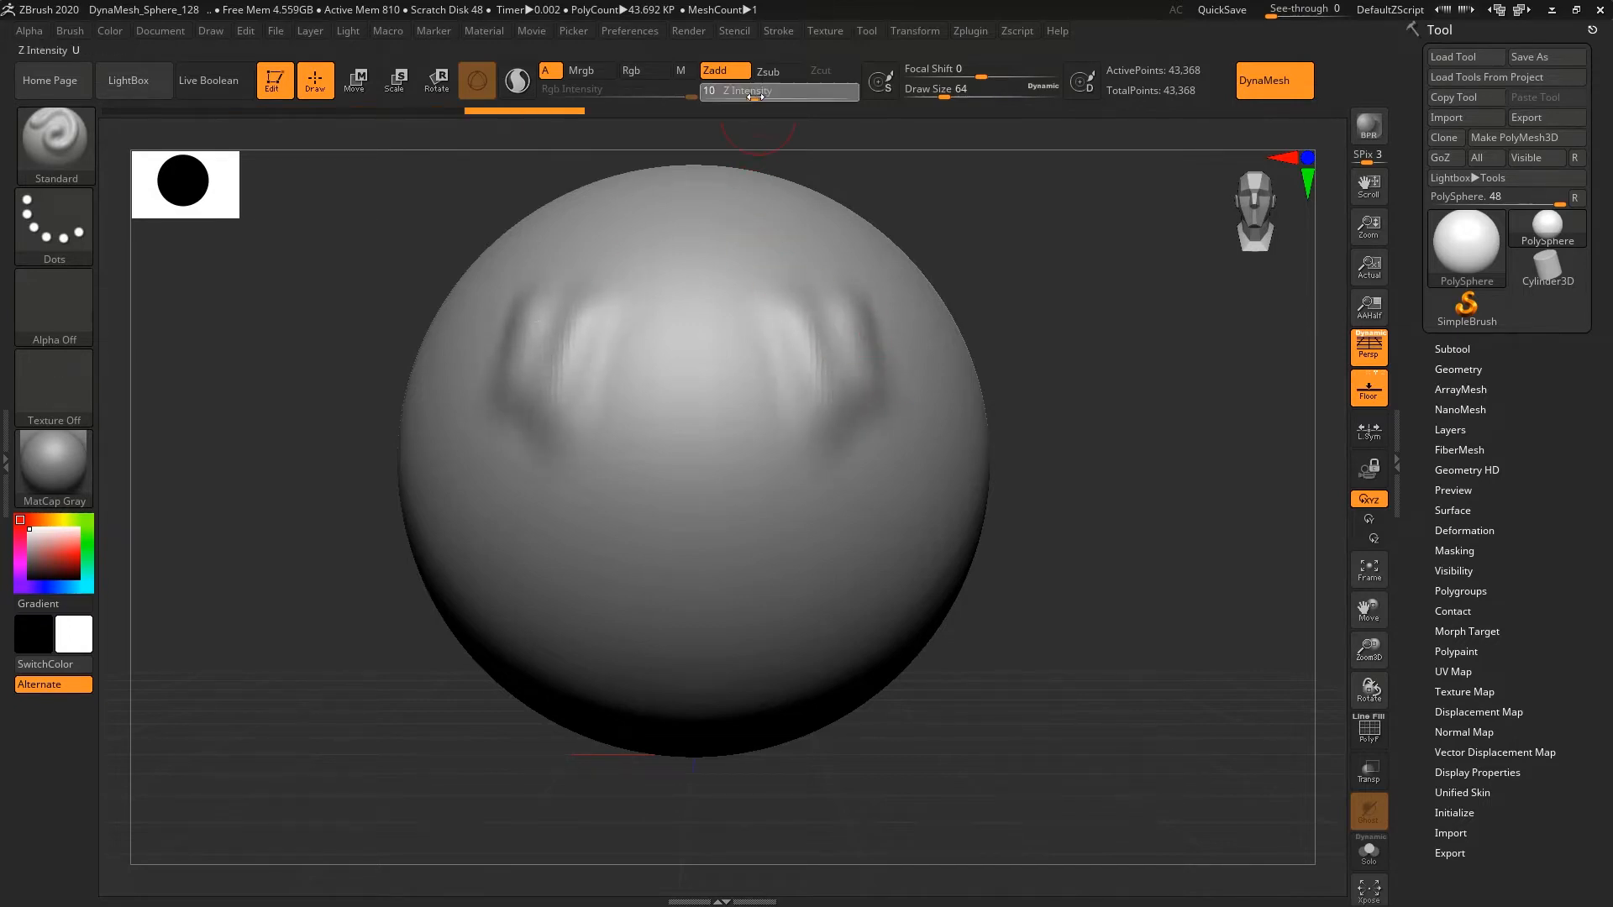
mouse_move(846, 544)
mouse_down()
mouse_move(828, 601)
mouse_move(882, 571)
mouse_move(911, 439)
mouse_move(941, 504)
mouse_up()
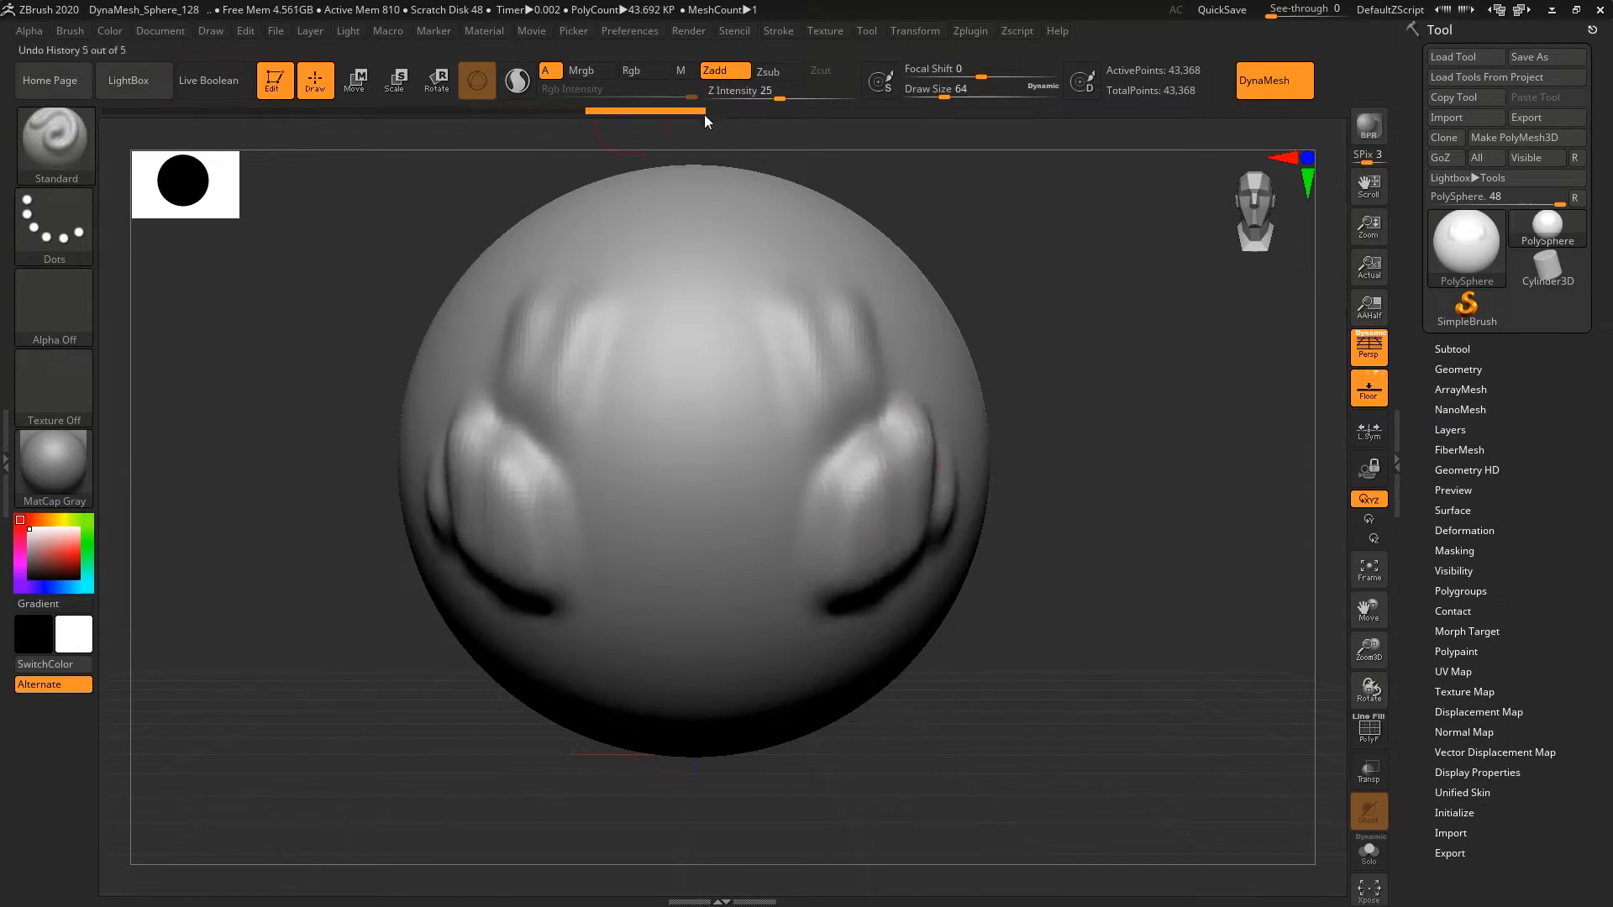
mouse_move(798, 555)
mouse_down()
mouse_move(794, 353)
mouse_move(856, 489)
mouse_up()
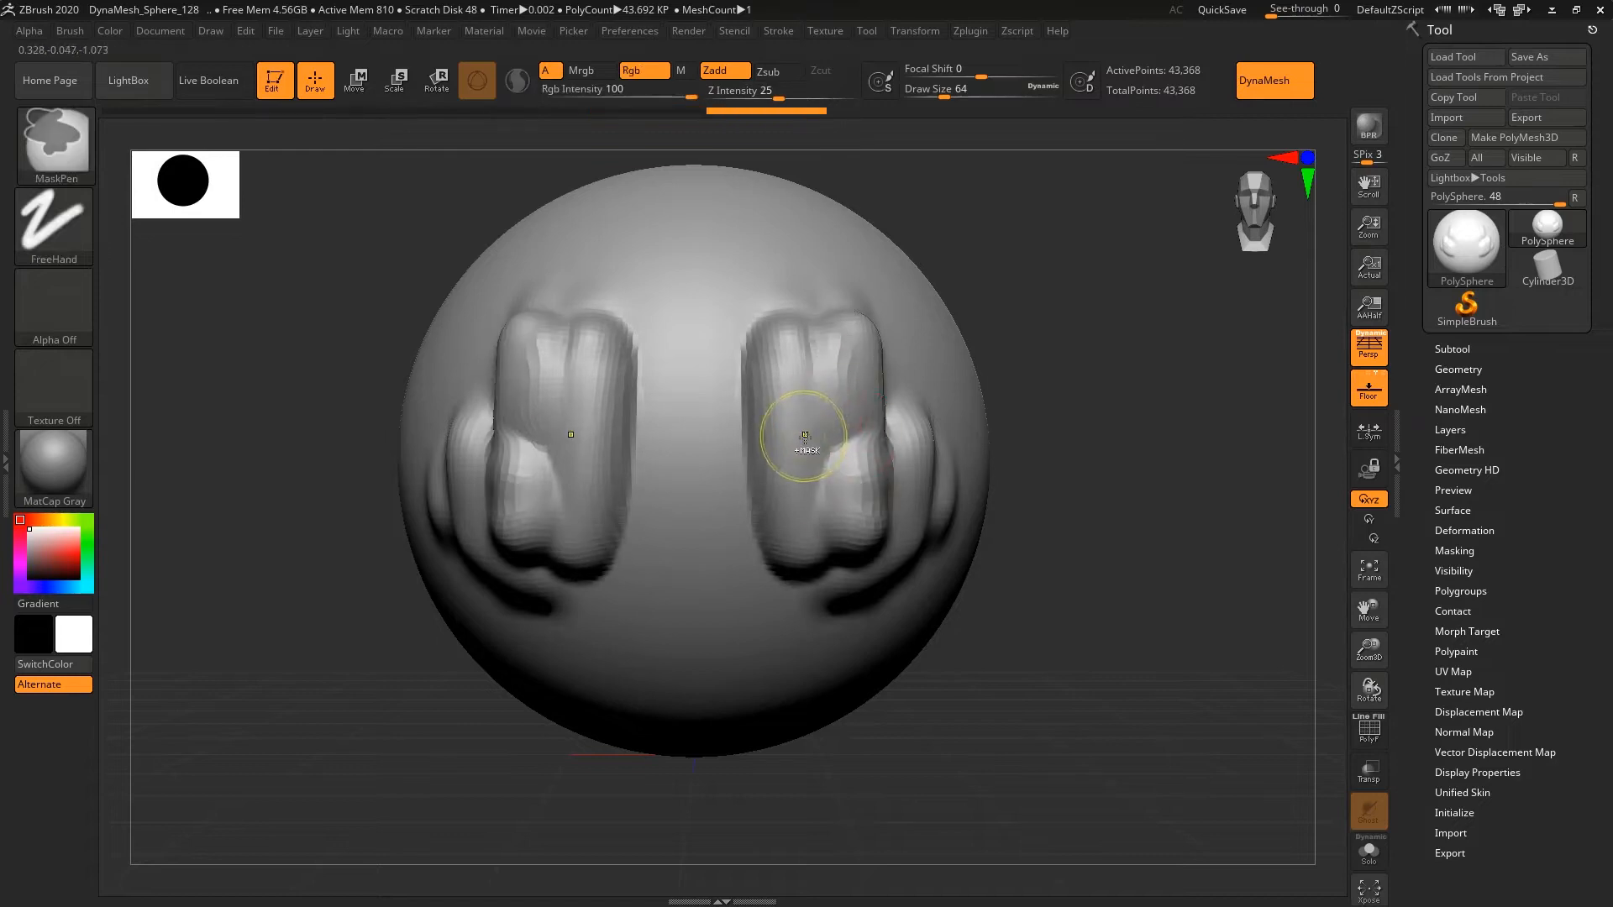
- Undo the Z Intensity test strokes back to the plain sphere
key(ctrl+z)
key(ctrl+z)
key(ctrl+z)
key(ctrl+z)
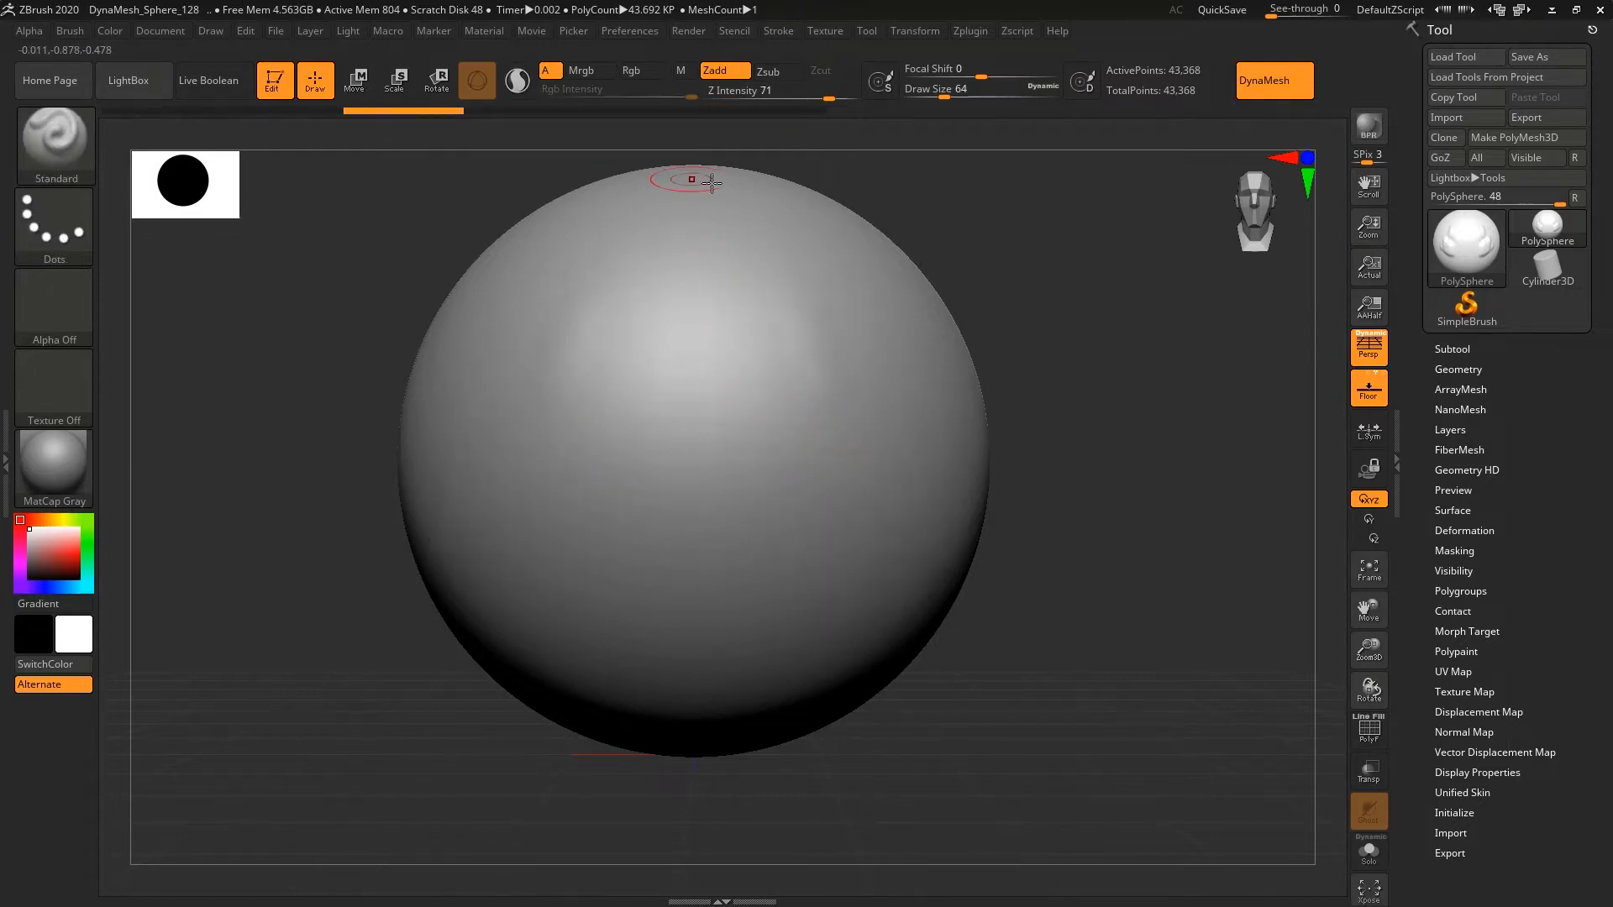
- Set the Z Intensity to 24 and undo the symmetrical strokes made to test it
click(767, 98)
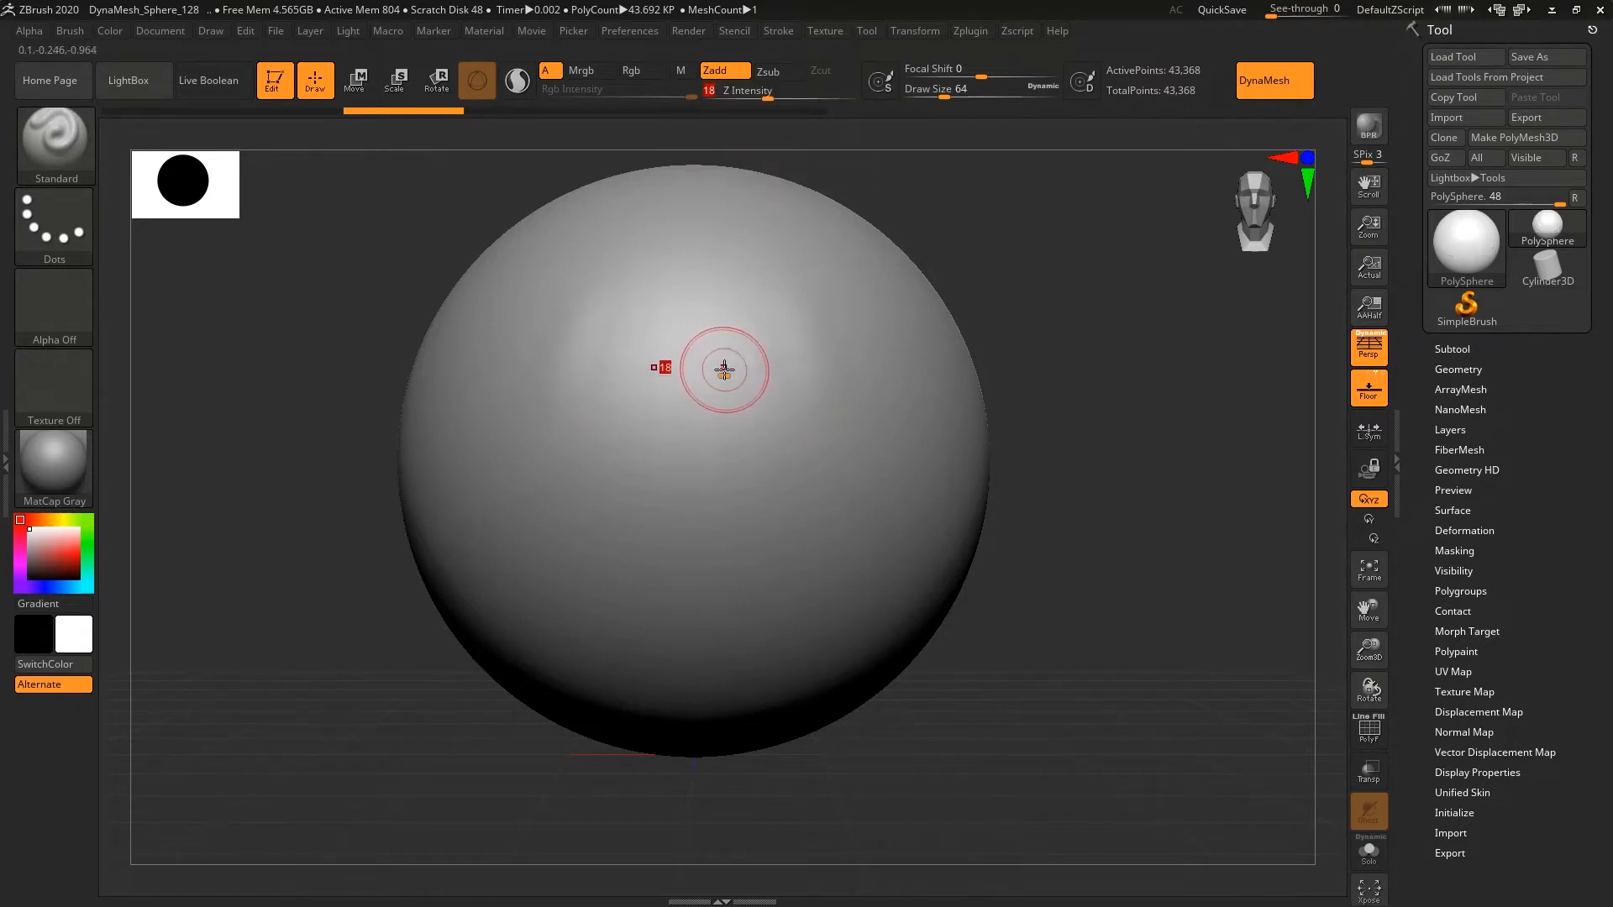
key(u)
mouse_move(725, 369)
mouse_down()
mouse_move(756, 475)
mouse_move(810, 332)
mouse_move(819, 458)
mouse_up()
drag(874, 470, 844, 579)
key(ctrl+z)
key(ctrl+z)
key(ctrl+z)
key(ctrl+z)
key(ctrl+z)
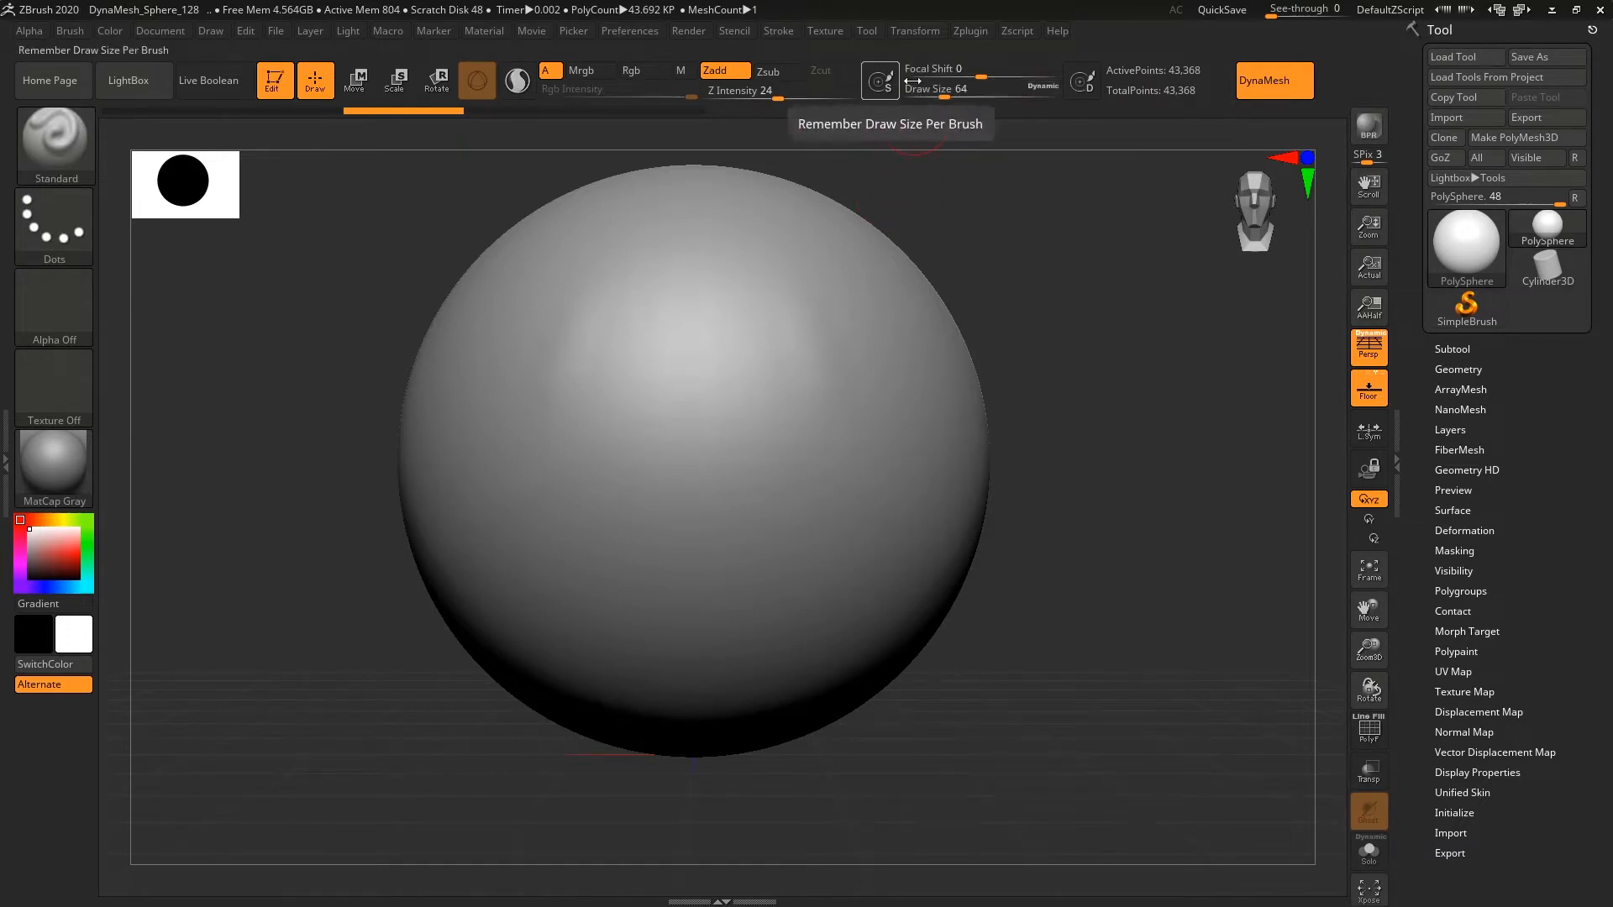
- Set the Draw Size to 212 and sculpt broad symmetrical mounds on the front of the sphere
drag(947, 98, 975, 97)
mouse_move(819, 360)
mouse_down()
mouse_move(820, 389)
mouse_move(828, 260)
mouse_up()
drag(957, 336, 989, 453)
- Sculpt further large bulges around the sides and front of the sphere with the 212 brush
drag(1100, 273, 924, 311)
mouse_move(1136, 424)
mouse_down()
mouse_move(1134, 385)
mouse_move(1134, 555)
mouse_move(1017, 445)
mouse_up()
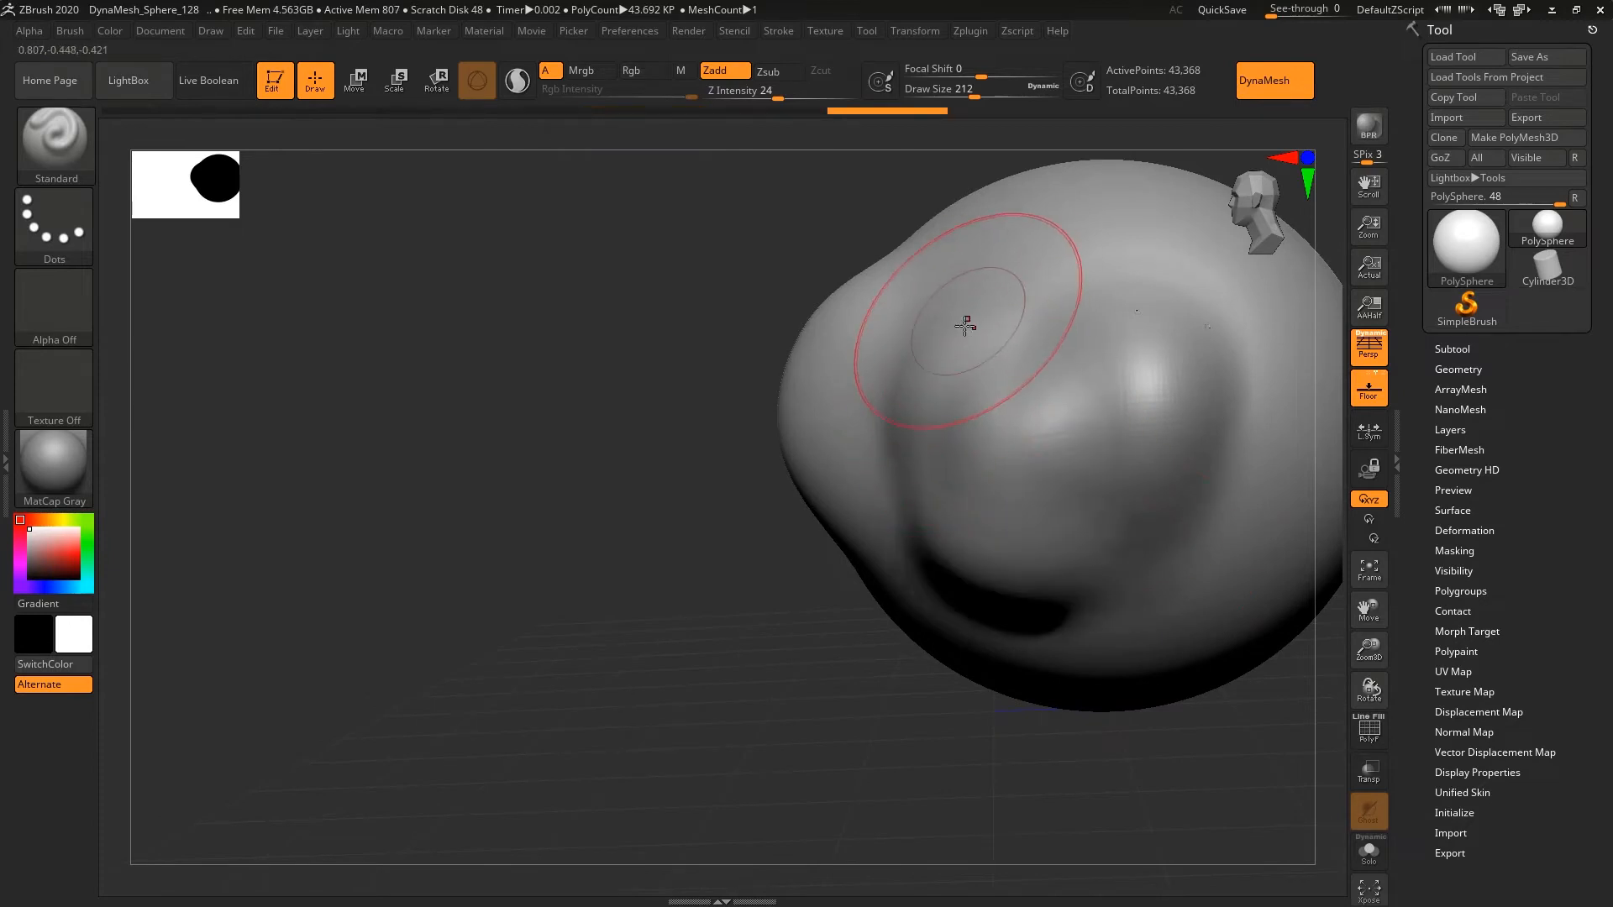
mouse_move(1050, 255)
mouse_down()
mouse_move(1055, 266)
mouse_move(924, 336)
mouse_move(861, 450)
mouse_up()
mouse_move(479, 496)
mouse_down()
mouse_move(583, 501)
mouse_move(637, 558)
mouse_up()
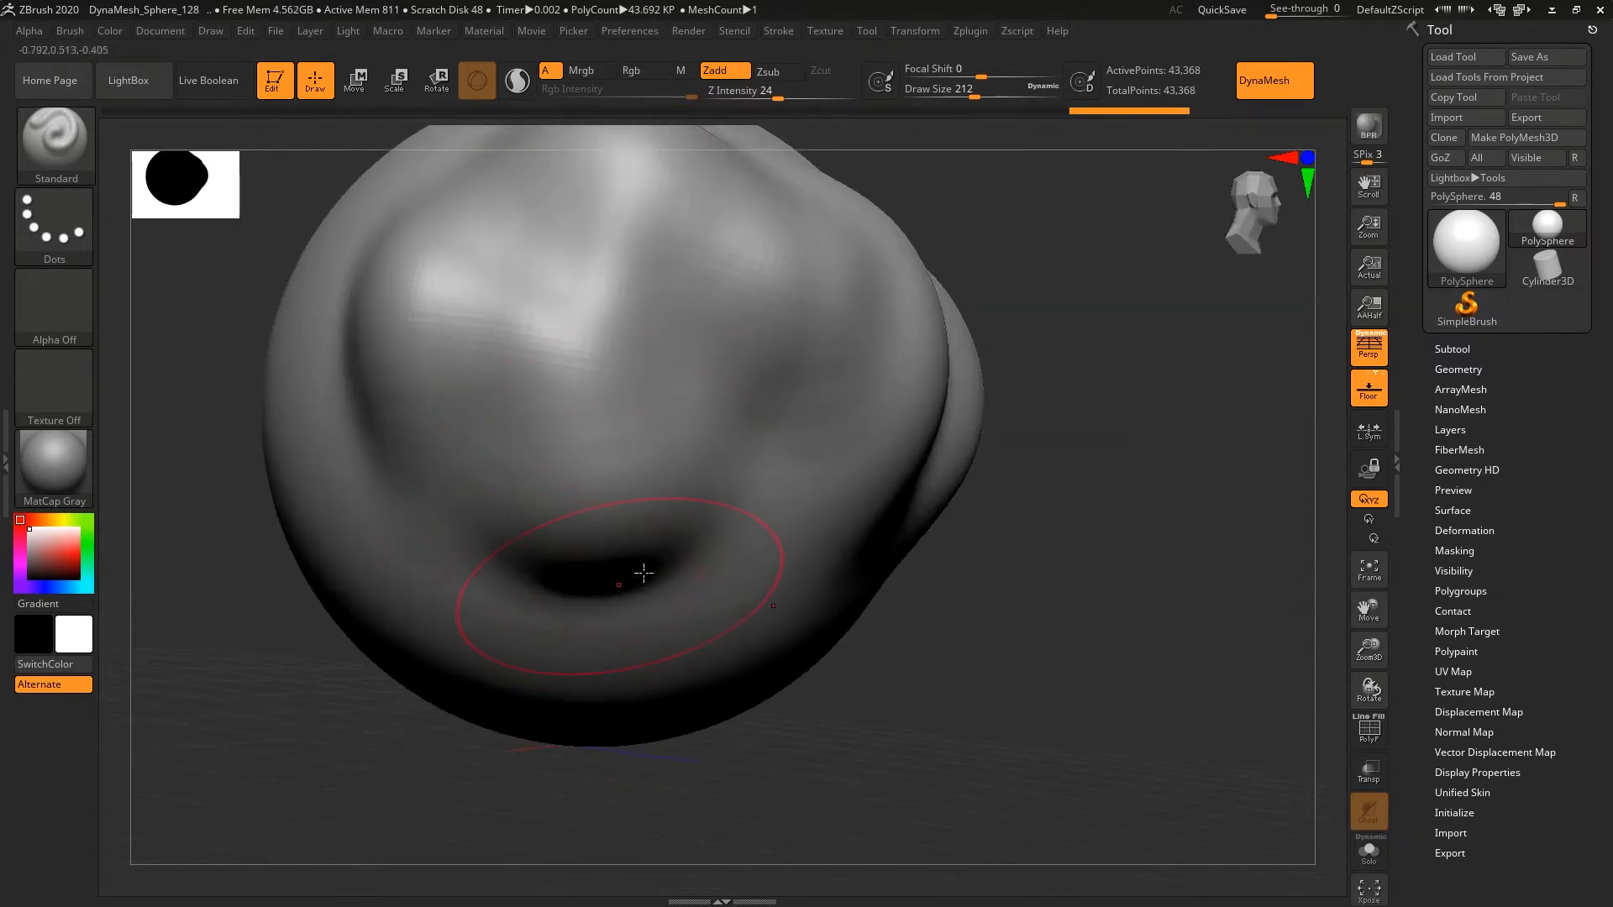
mouse_move(1080, 350)
mouse_down()
mouse_move(1057, 334)
mouse_move(995, 353)
mouse_up()
drag(759, 375, 798, 288)
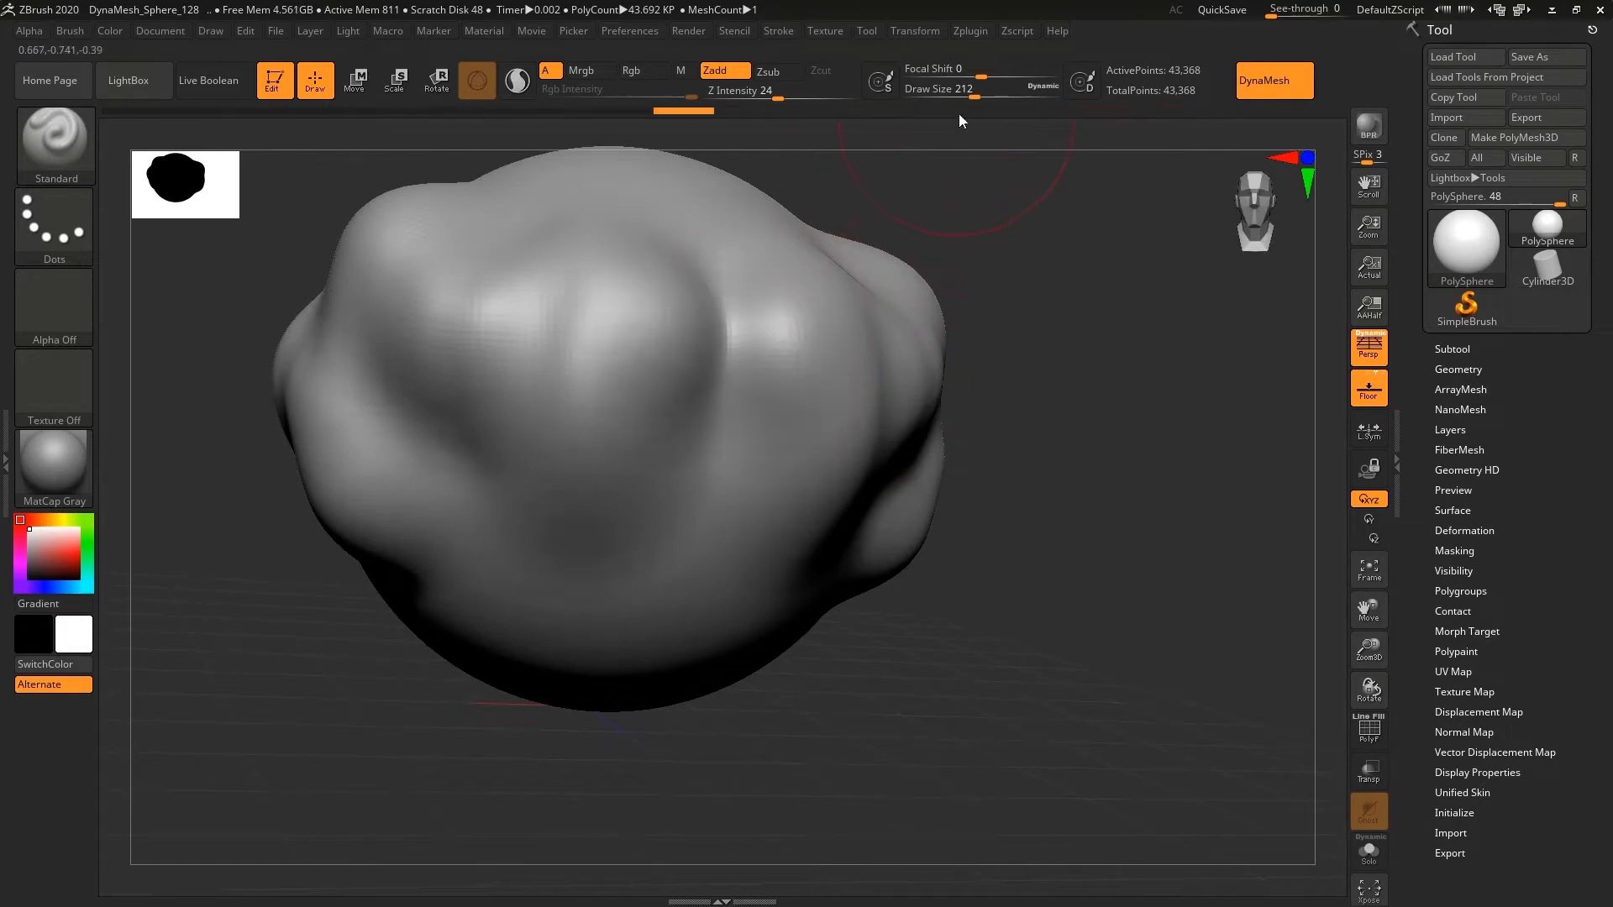
- Brush thin vertical ridges at the front centre with Draw Size 23 and broader ones above them with Draw Size 136
drag(976, 96, 917, 100)
mouse_move(725, 388)
mouse_down()
mouse_move(714, 515)
mouse_move(668, 504)
mouse_up()
drag(763, 385, 758, 444)
mouse_move(992, 252)
mouse_down()
mouse_move(920, 265)
mouse_move(979, 242)
mouse_up()
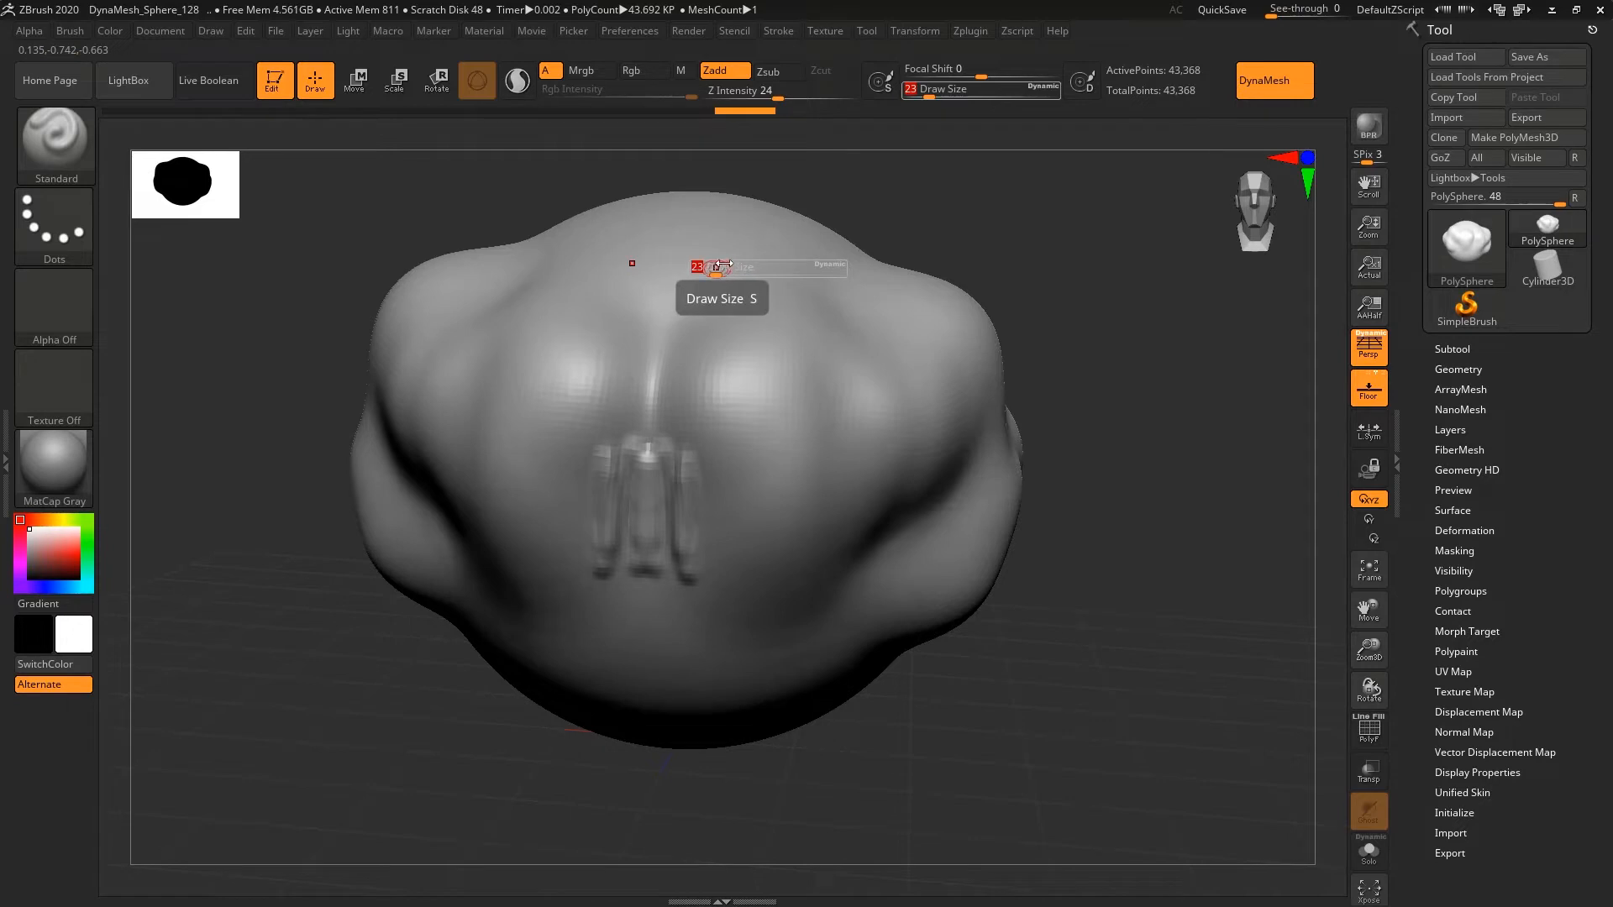
mouse_move(719, 267)
mouse_down()
mouse_move(827, 267)
mouse_move(747, 267)
mouse_up()
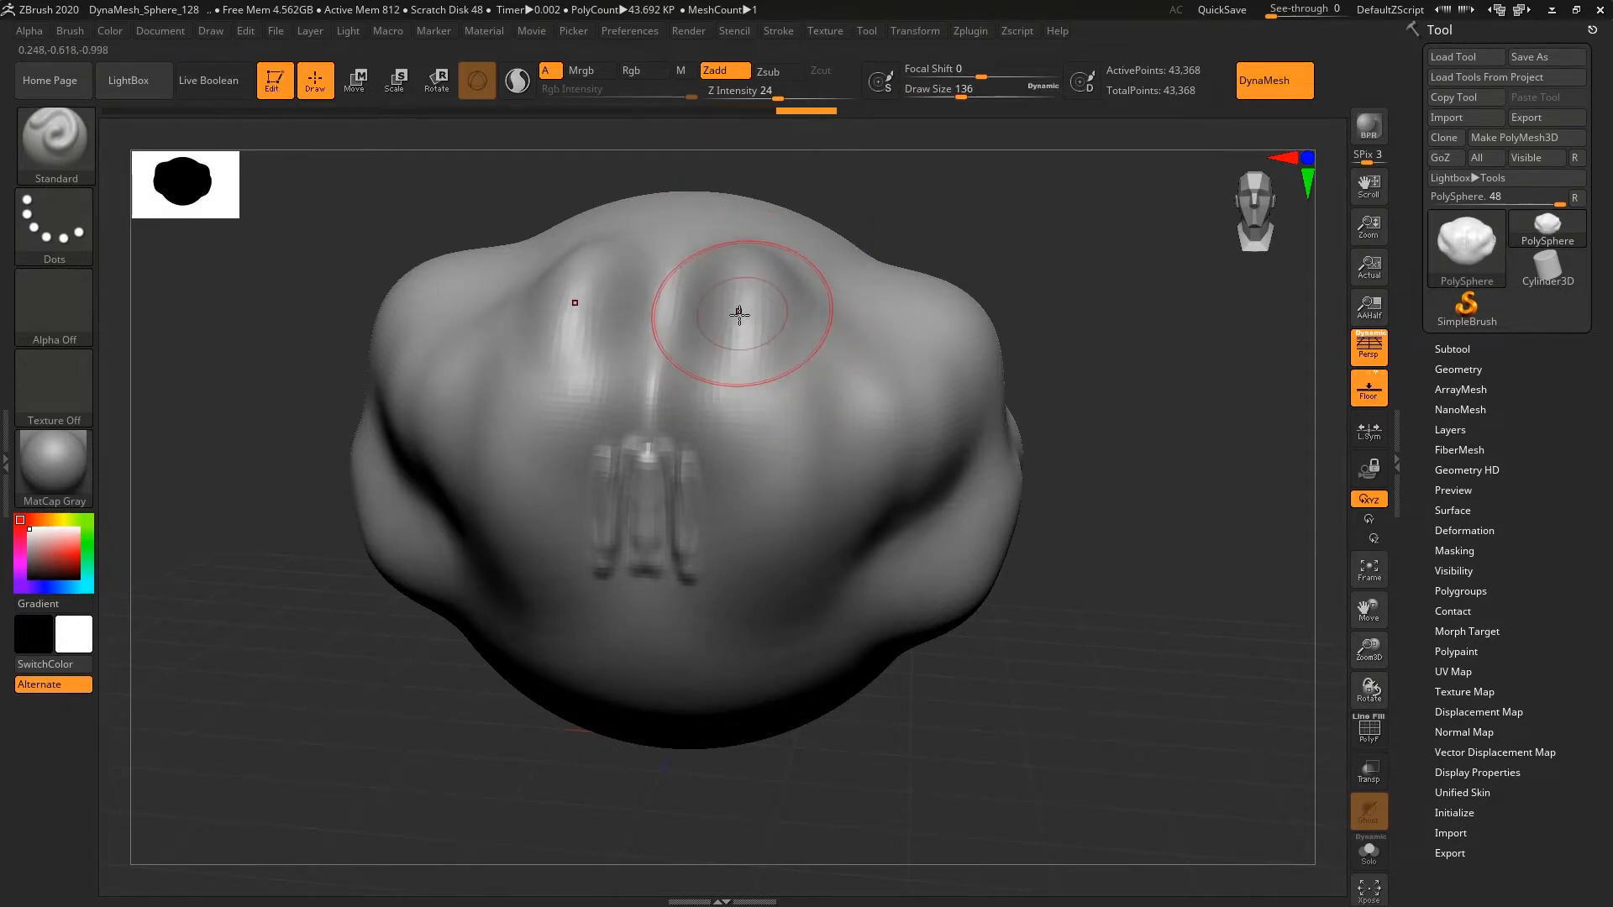
- Brush symmetrical ridges on the upper front with Draw Size 44 and broader bulges over them with Draw Size 104
key(s)
drag(731, 323, 693, 323)
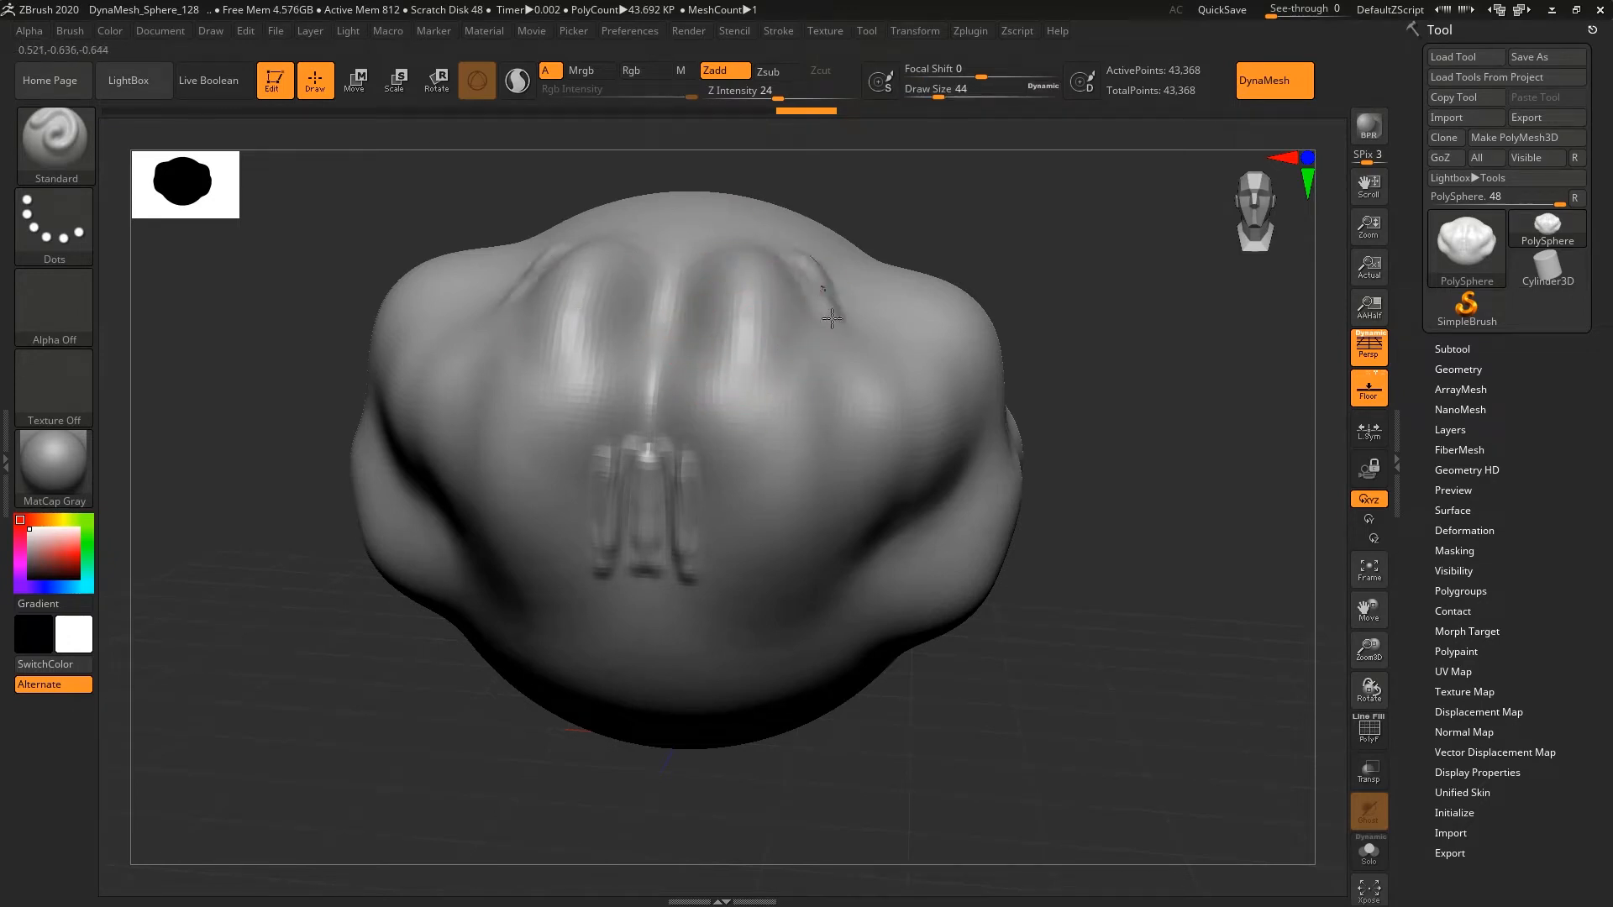
drag(831, 318, 802, 254)
key(s)
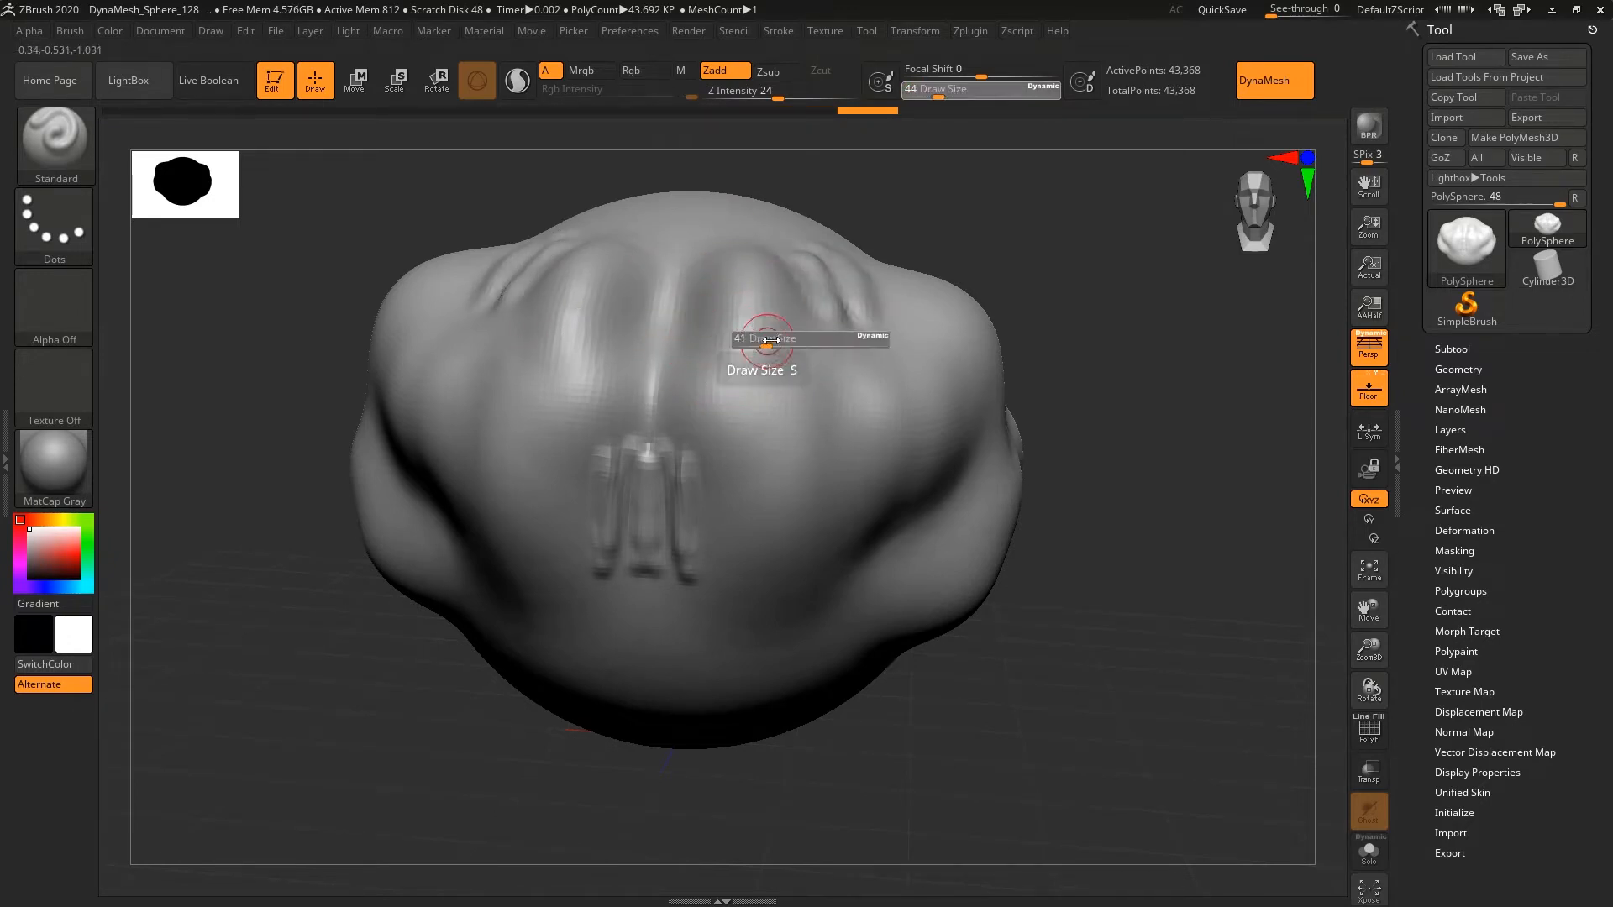
mouse_move(764, 336)
mouse_down()
mouse_move(828, 364)
mouse_move(829, 338)
mouse_move(774, 335)
mouse_up()
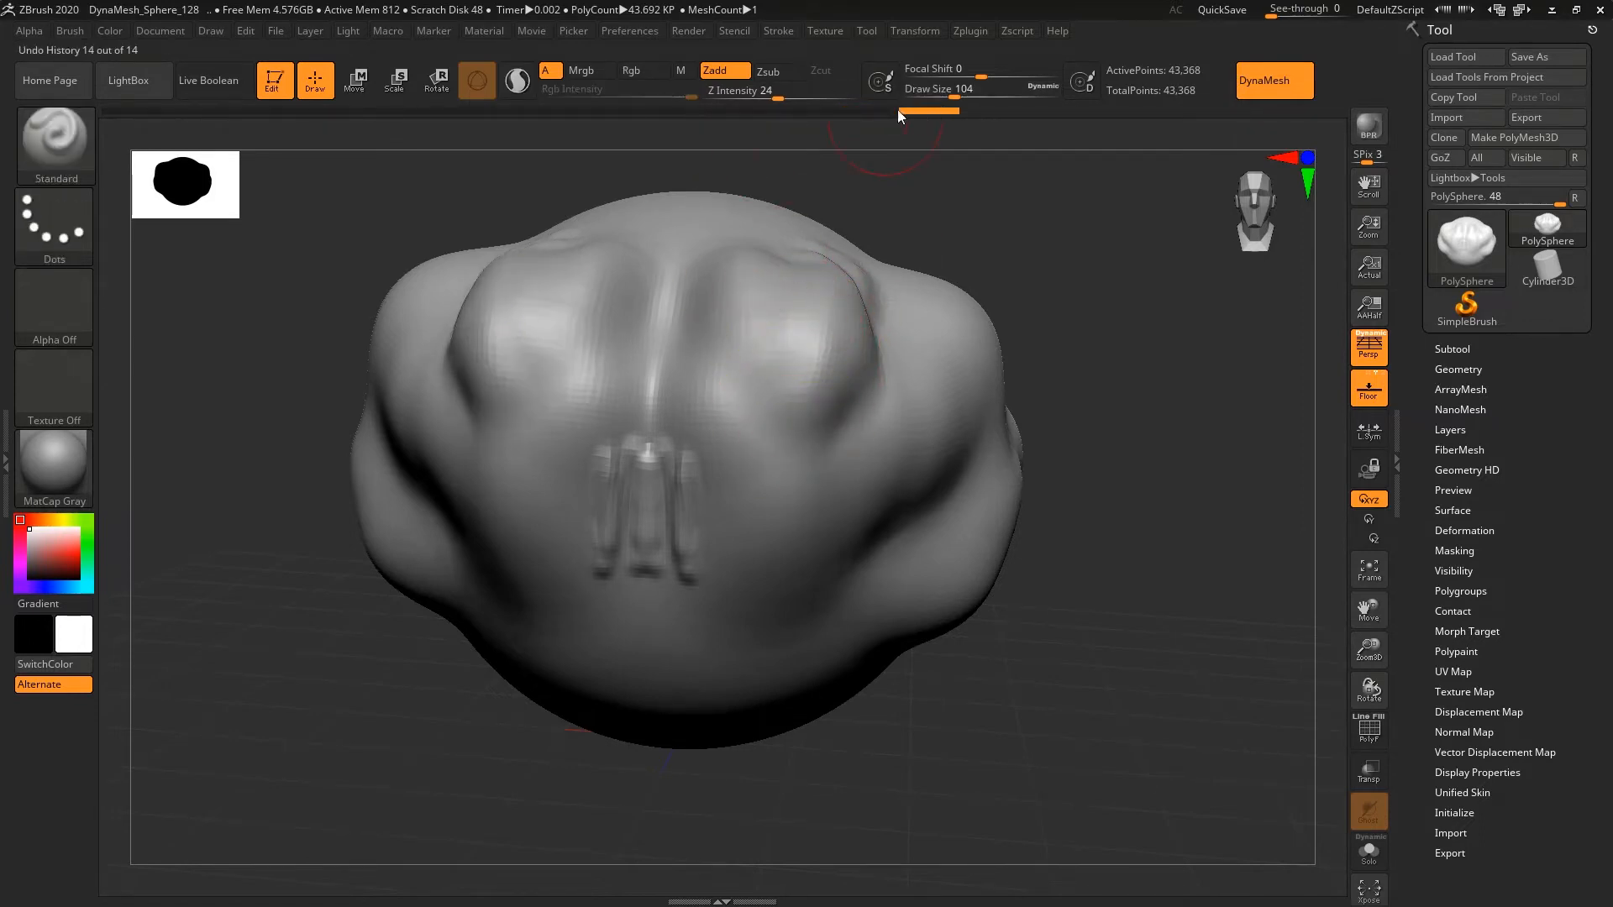
- Restore the smooth sphere from the undo history, then make a test stroke on its front and undo it
mouse_move(897, 109)
mouse_down()
mouse_move(259, 139)
mouse_move(126, 113)
mouse_up()
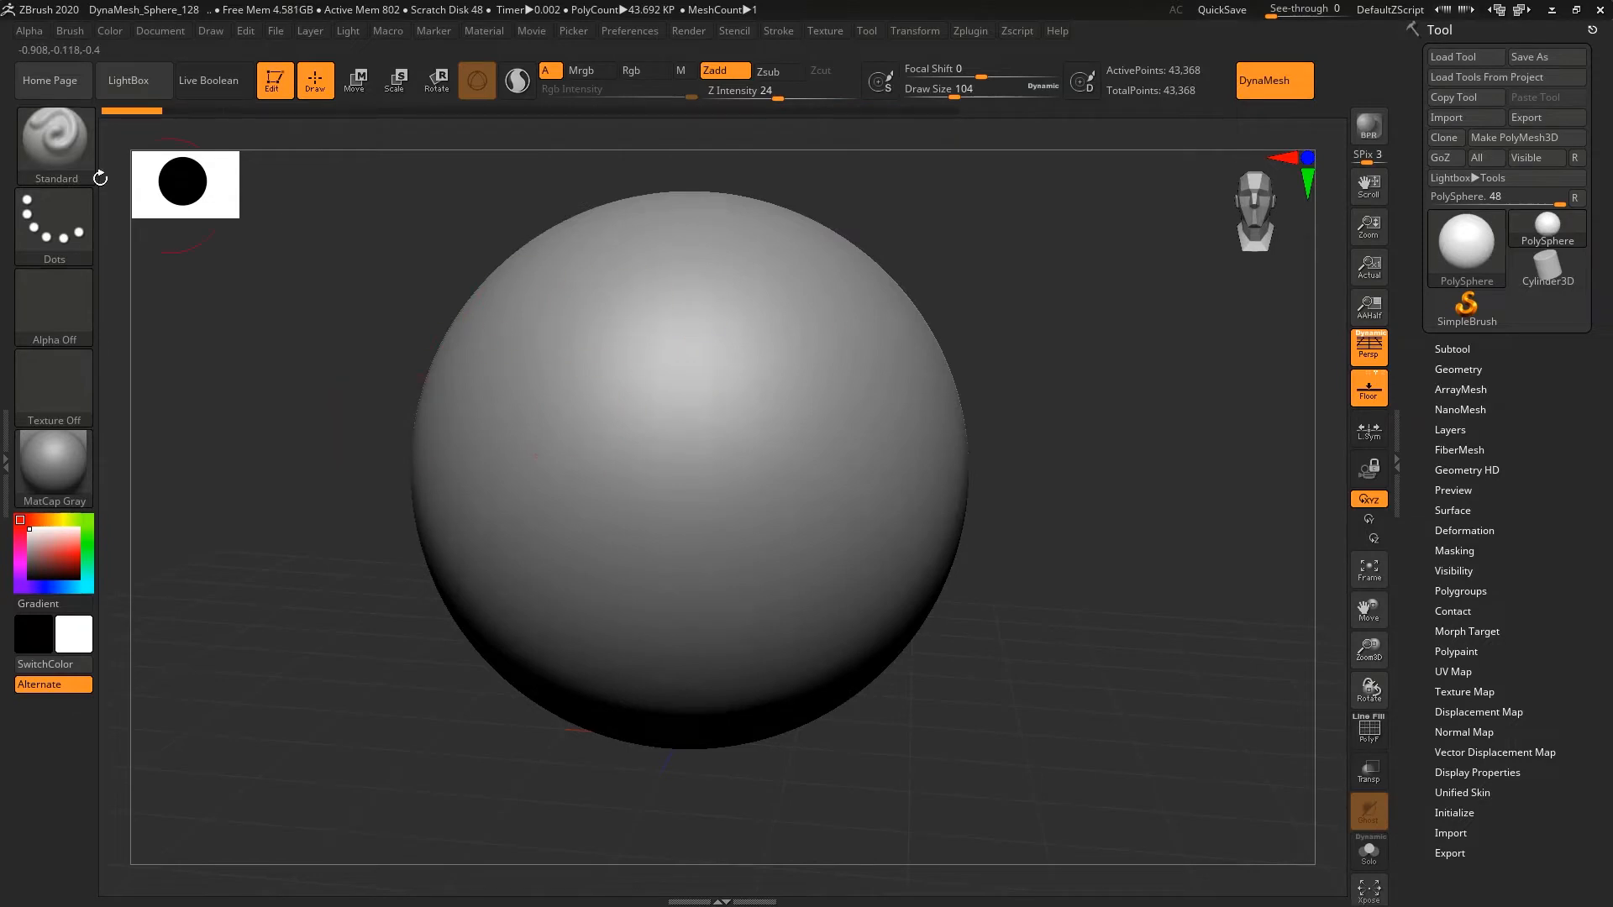
drag(742, 414, 862, 514)
key(ctrl+z)
key(ctrl+z)
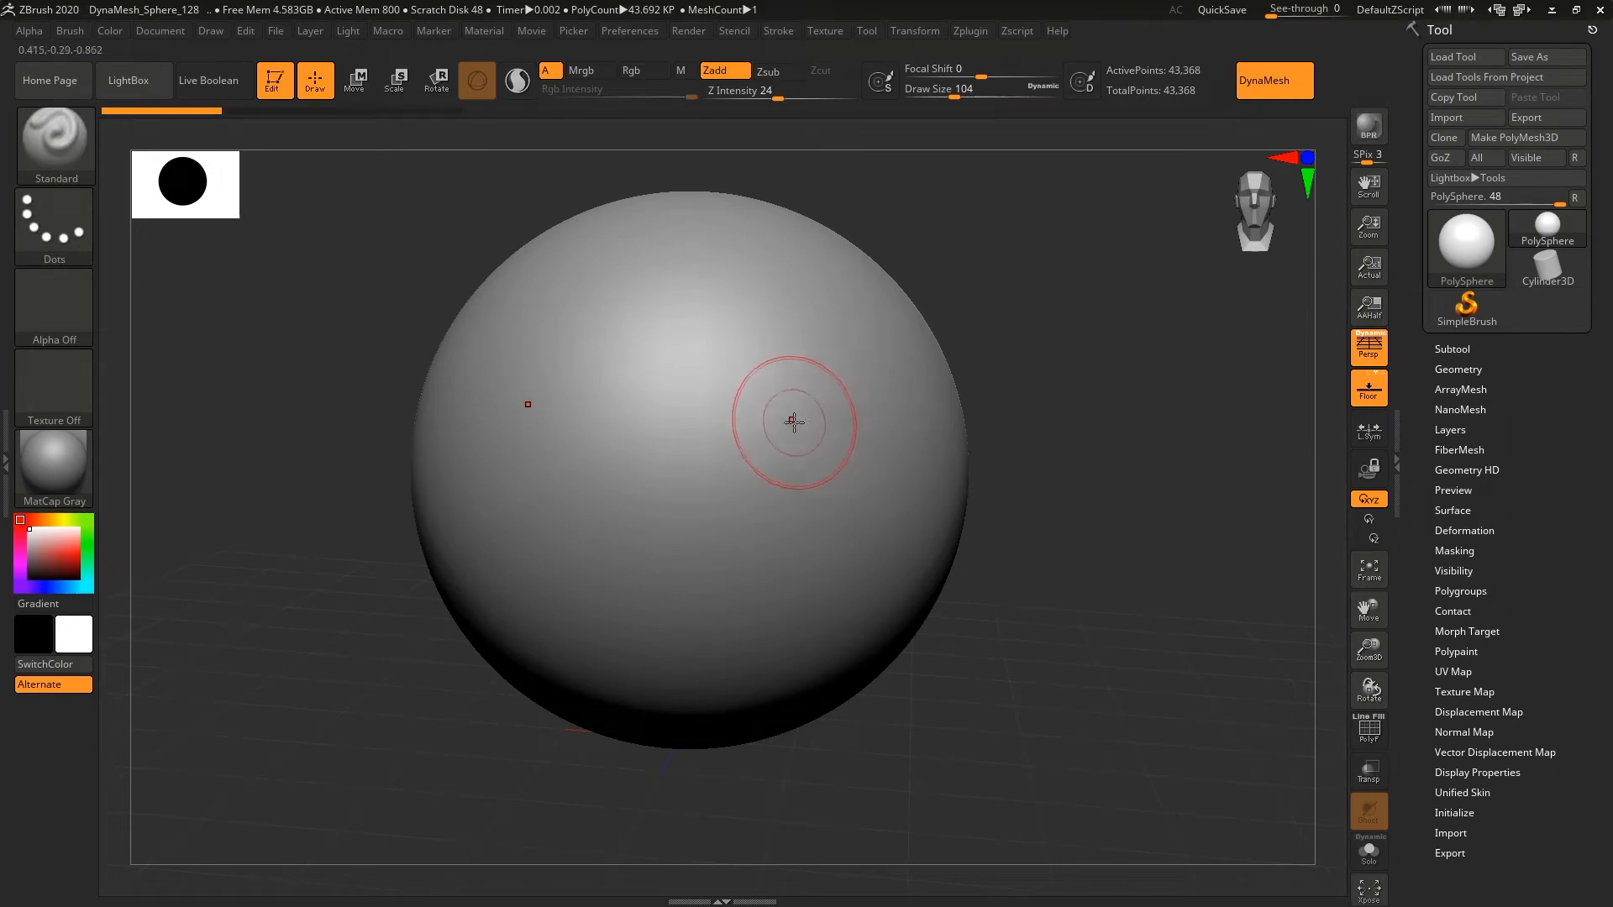
- Select the ClayBuildup brush and build up symmetrical patches of clay across the upper front and sides of the sphere
click(83, 145)
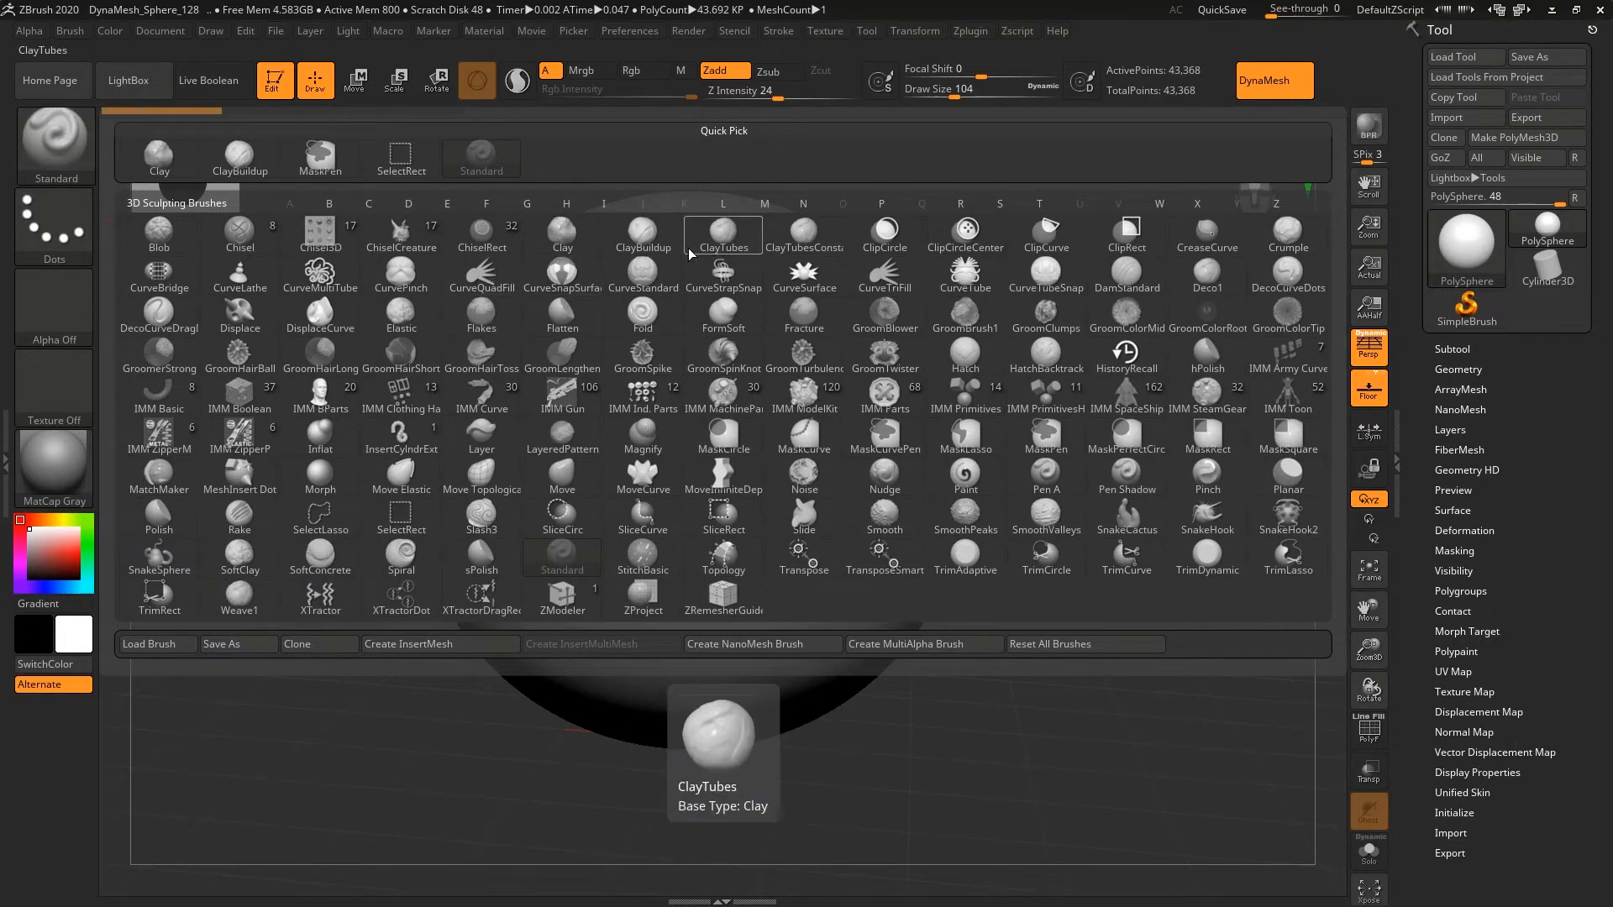
click(647, 246)
mouse_move(739, 396)
mouse_down()
mouse_move(777, 404)
mouse_move(816, 333)
mouse_move(777, 412)
mouse_move(735, 309)
mouse_up()
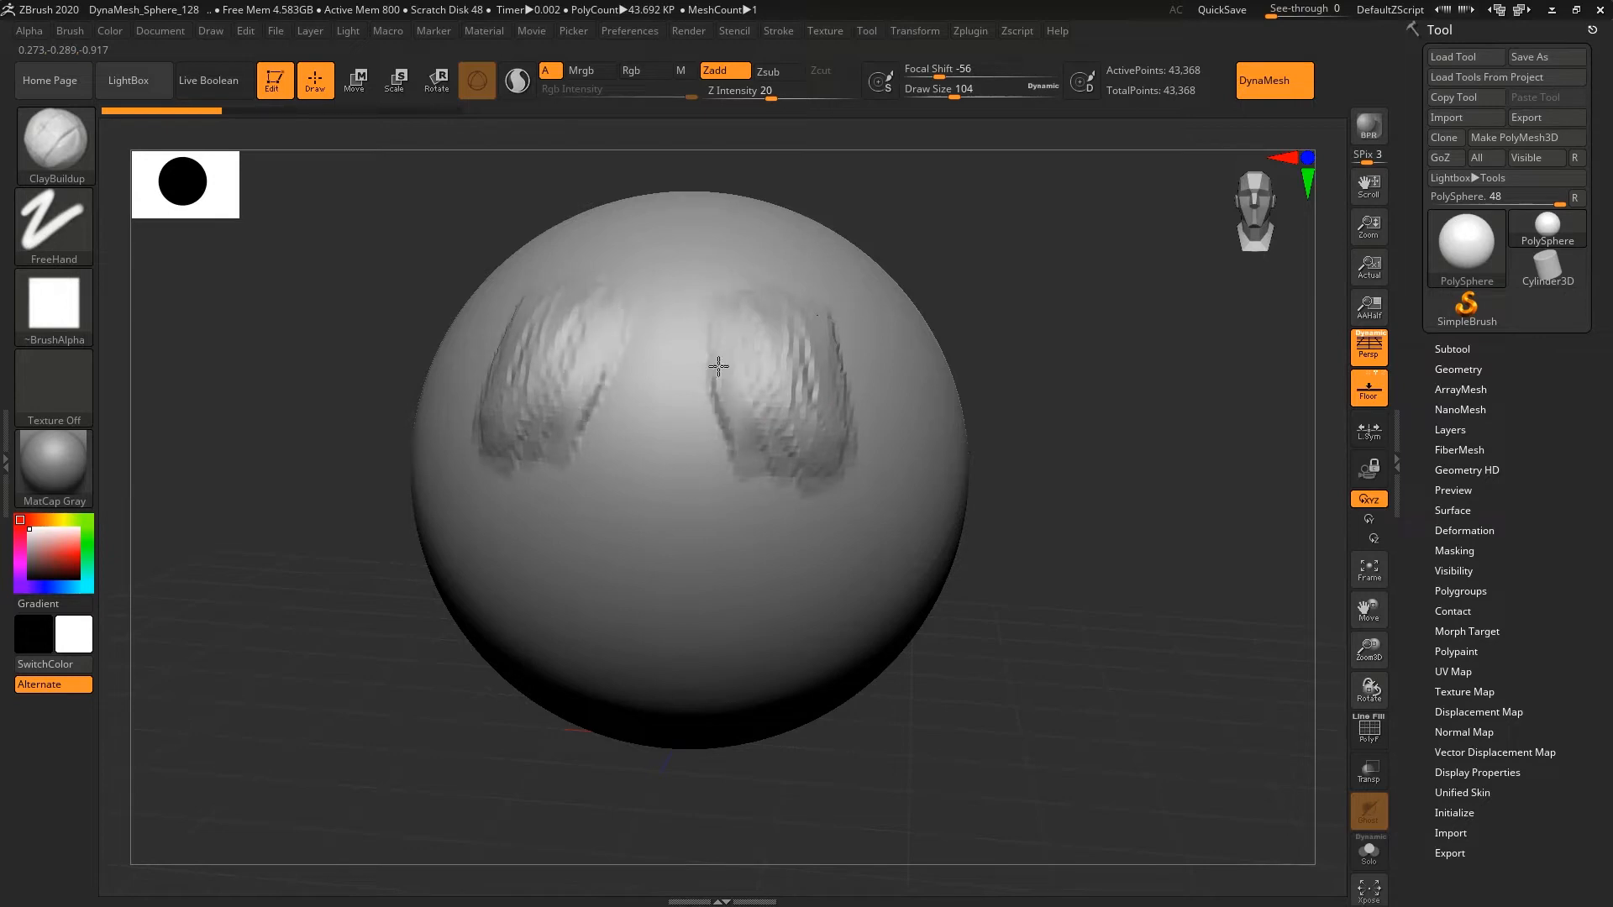
drag(719, 366, 697, 351)
drag(719, 436, 806, 486)
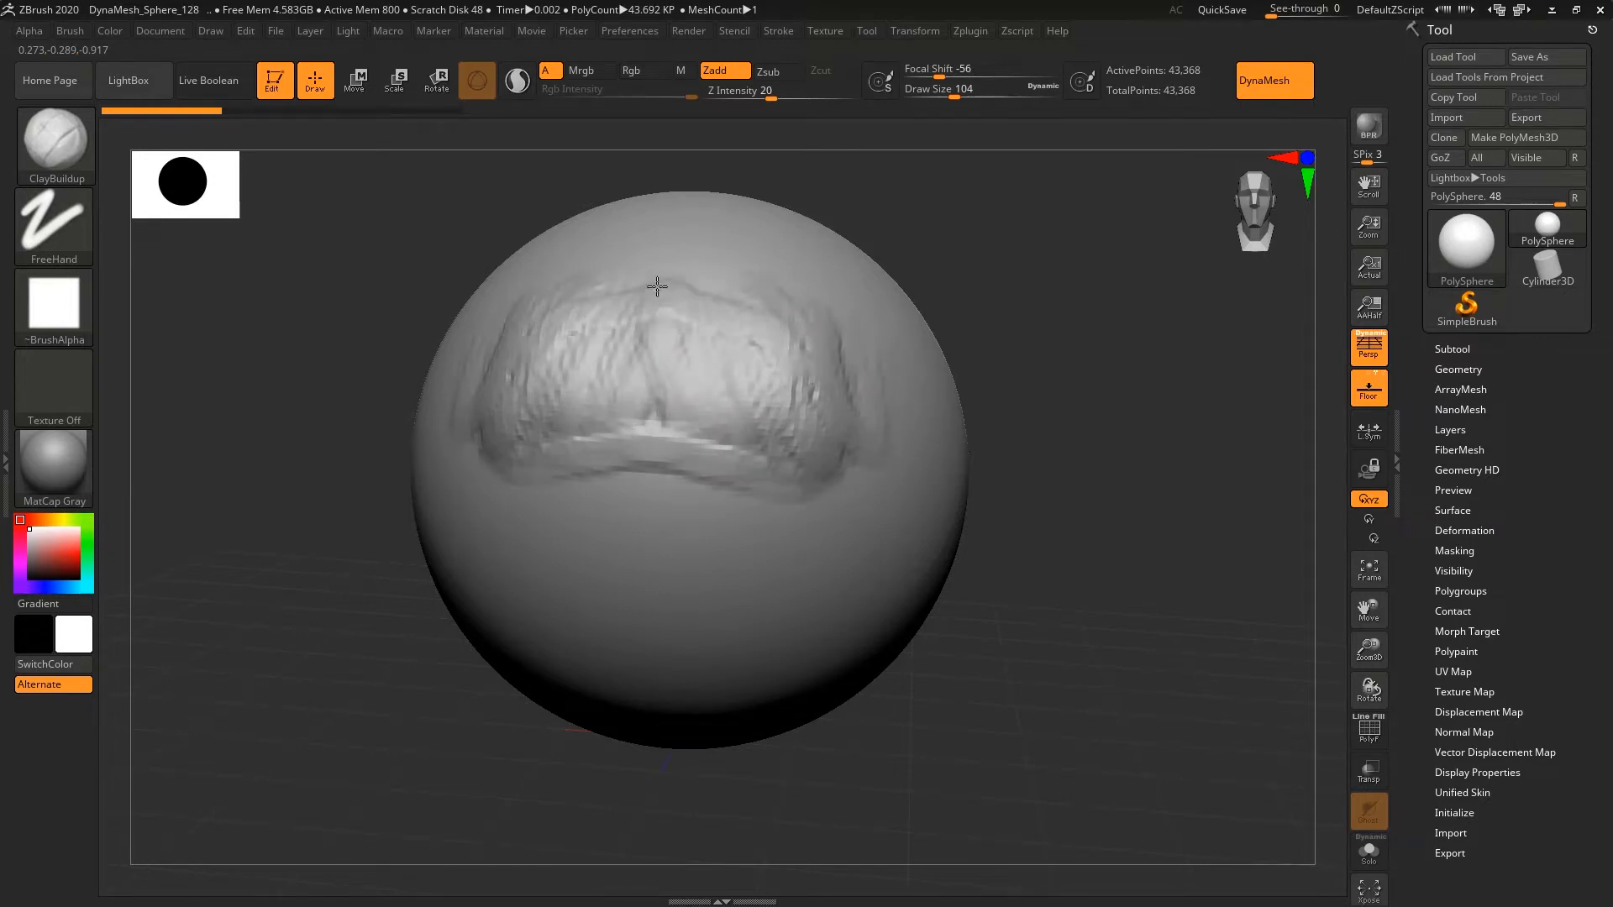
drag(657, 286, 805, 276)
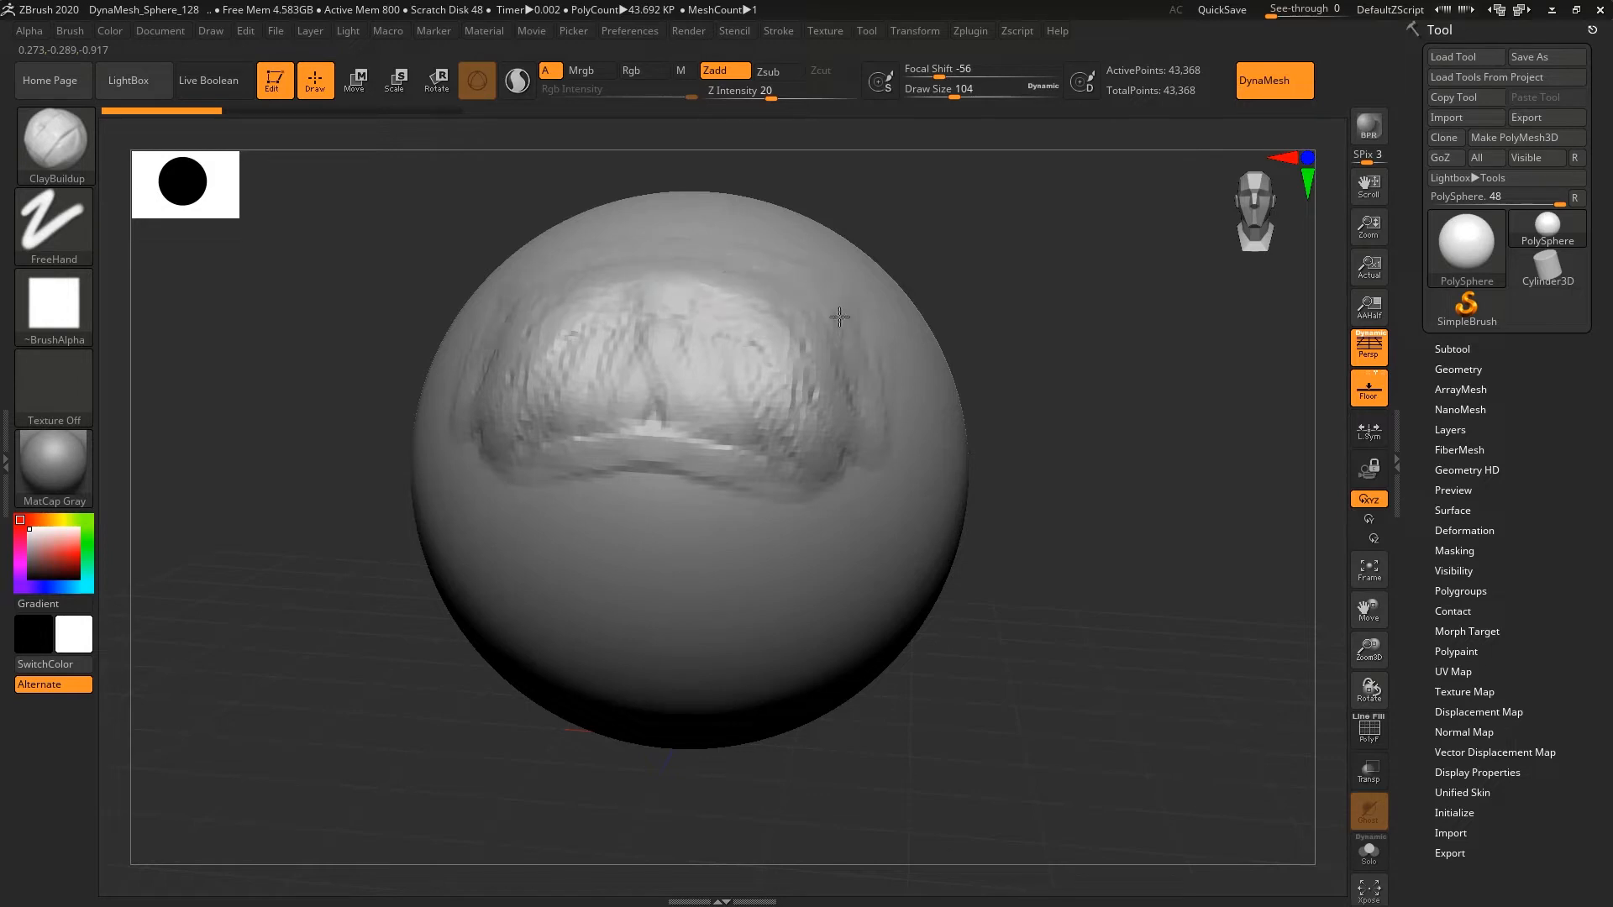
drag(909, 523, 904, 552)
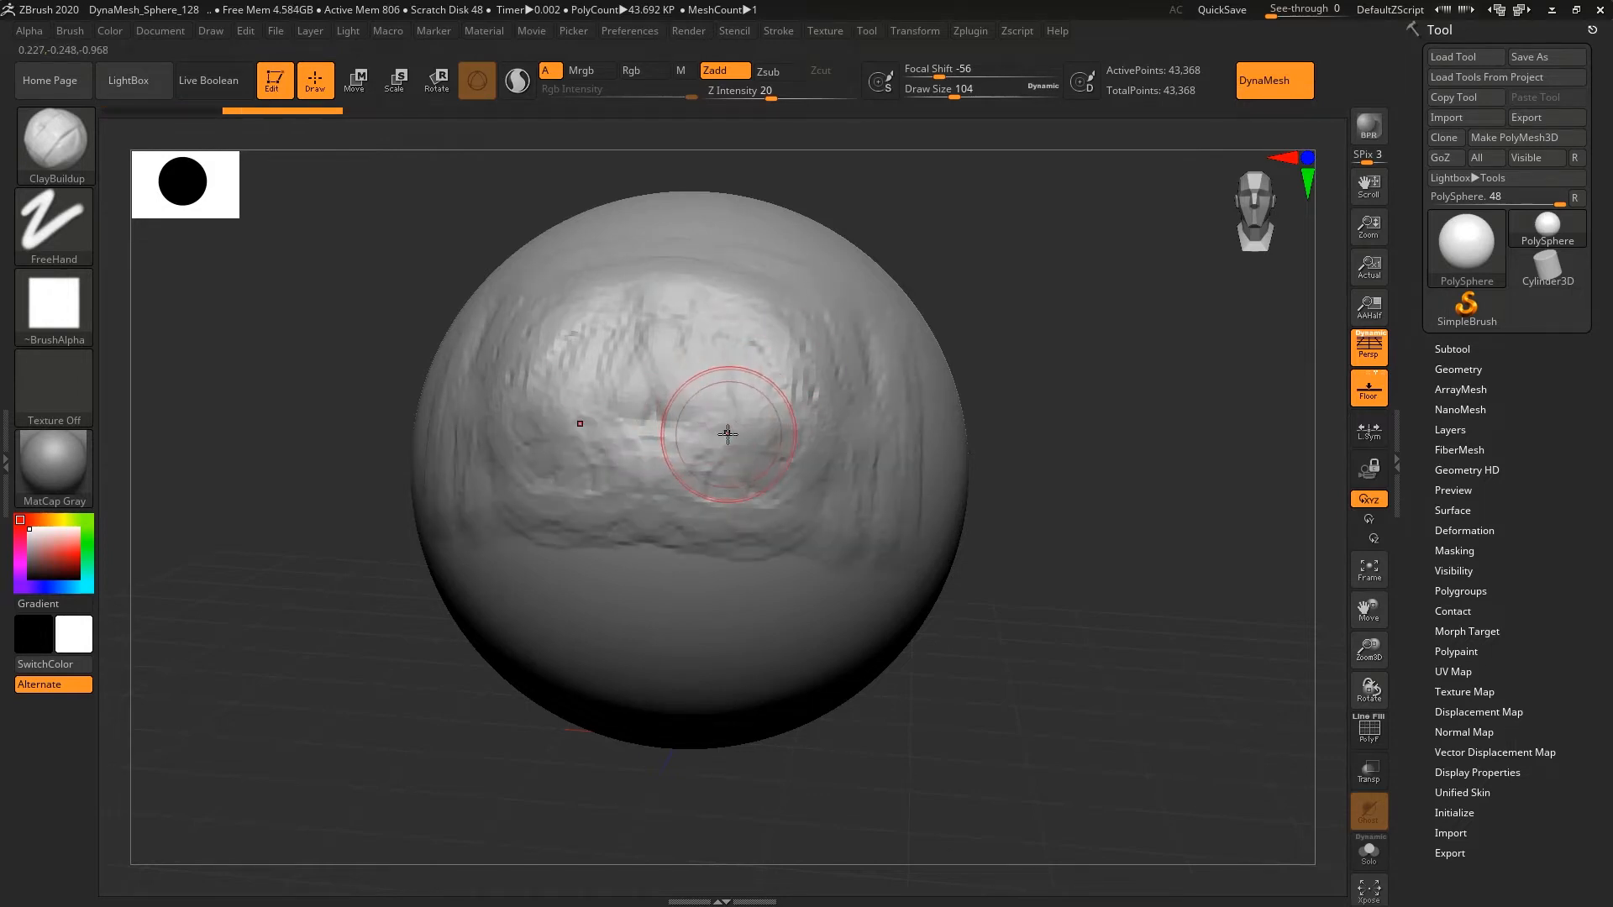
- Build up thick ClayBuildup folds around the middle of the front, then return to the smooth sphere through the undo history
mouse_move(711, 388)
mouse_down()
mouse_move(711, 407)
mouse_move(670, 331)
mouse_move(739, 395)
mouse_move(832, 395)
mouse_move(809, 297)
mouse_move(819, 361)
mouse_move(882, 370)
mouse_move(912, 437)
mouse_up()
mouse_move(646, 485)
mouse_down()
mouse_move(723, 521)
mouse_move(859, 485)
mouse_move(841, 568)
mouse_move(714, 601)
mouse_move(828, 588)
mouse_move(912, 537)
mouse_move(903, 588)
mouse_move(908, 563)
mouse_move(871, 549)
mouse_move(819, 613)
mouse_move(891, 504)
mouse_up()
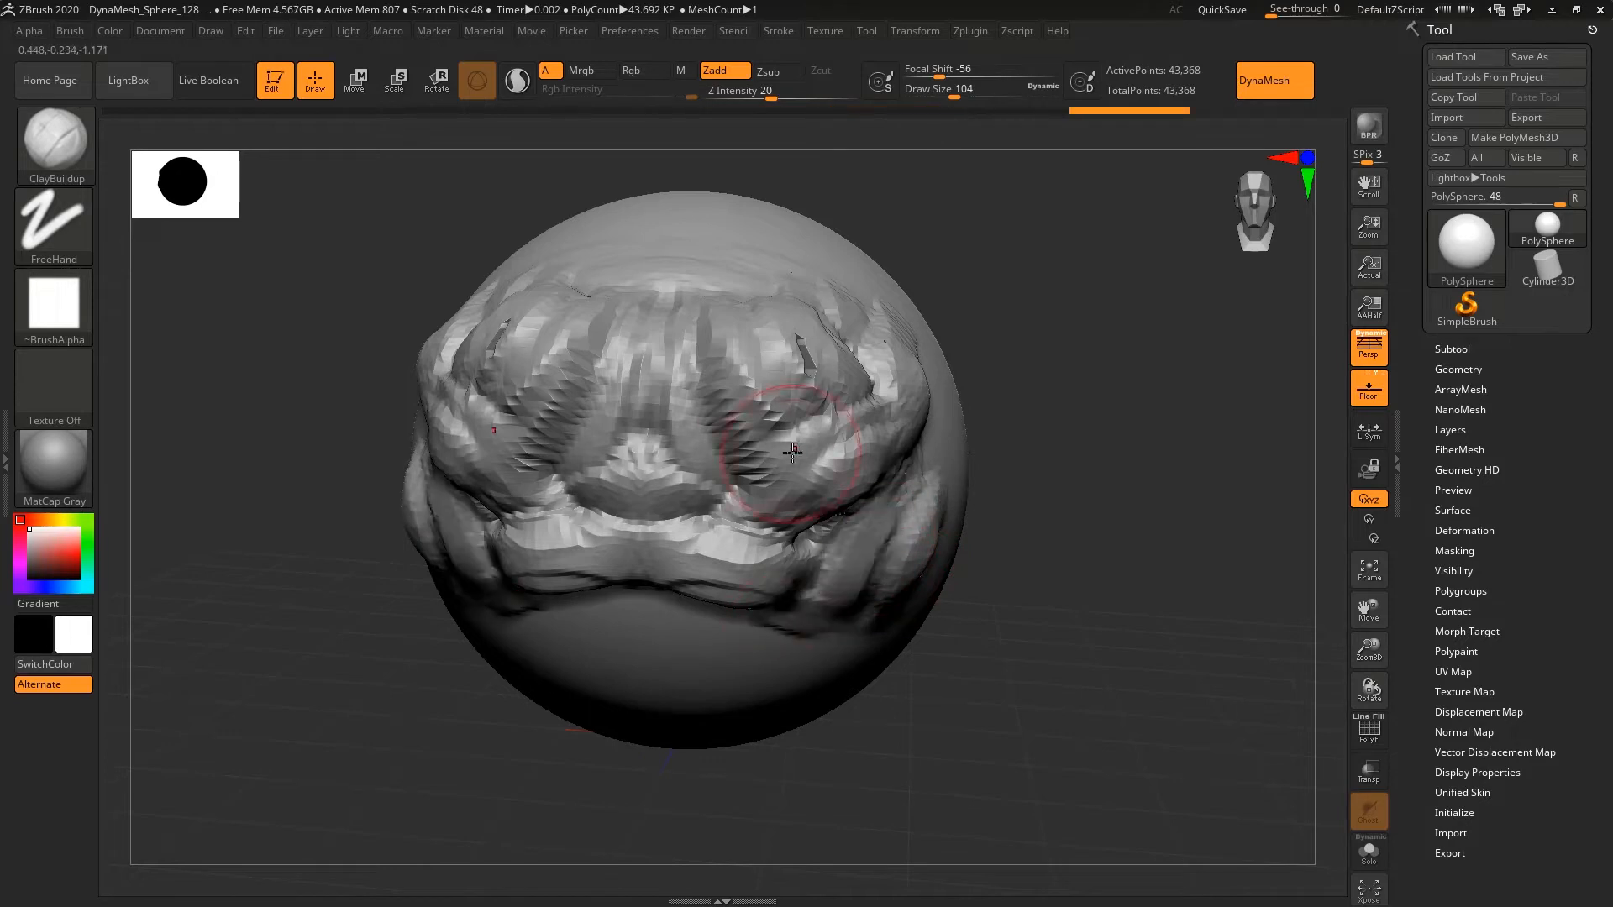
key(ctrl)
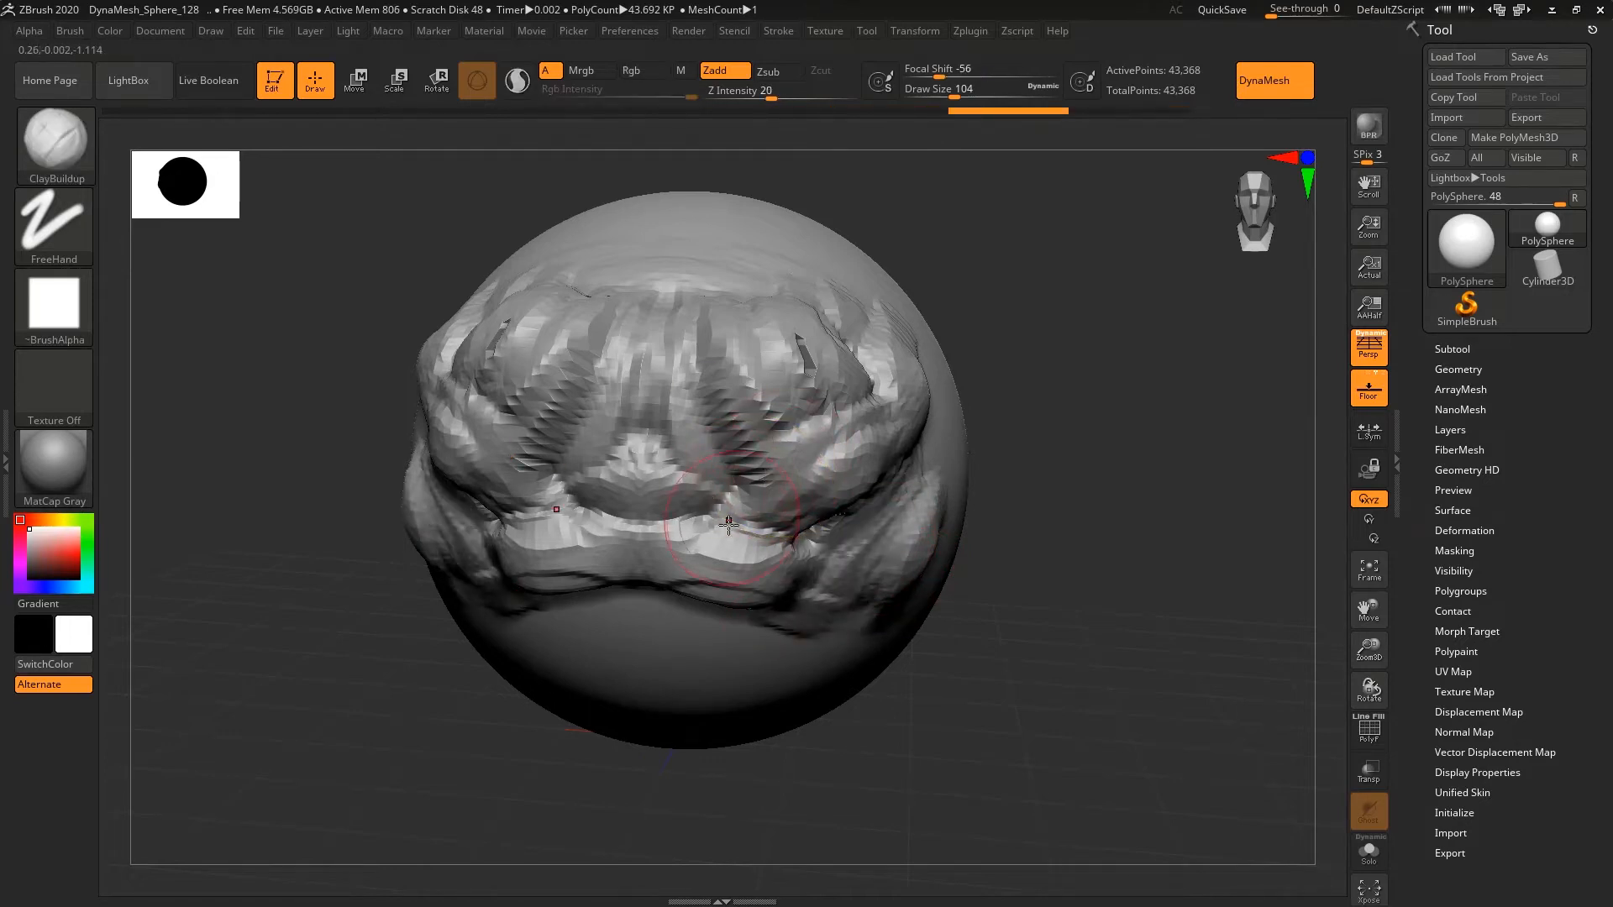
key(ctrl)
drag(1008, 110, 131, 110)
- Sculpt heavy symmetrical ClayBuildup bands over the front and cheeks of the sphere, then revert them all in the undo history
mouse_move(790, 441)
mouse_down()
mouse_move(771, 425)
mouse_move(777, 319)
mouse_move(832, 378)
mouse_move(878, 311)
mouse_up()
mouse_move(764, 522)
mouse_down()
mouse_move(756, 420)
mouse_move(819, 571)
mouse_up()
drag(861, 428, 899, 588)
drag(657, 370, 672, 248)
mouse_move(757, 651)
mouse_down()
mouse_move(739, 542)
mouse_move(689, 438)
mouse_up()
drag(892, 639, 896, 527)
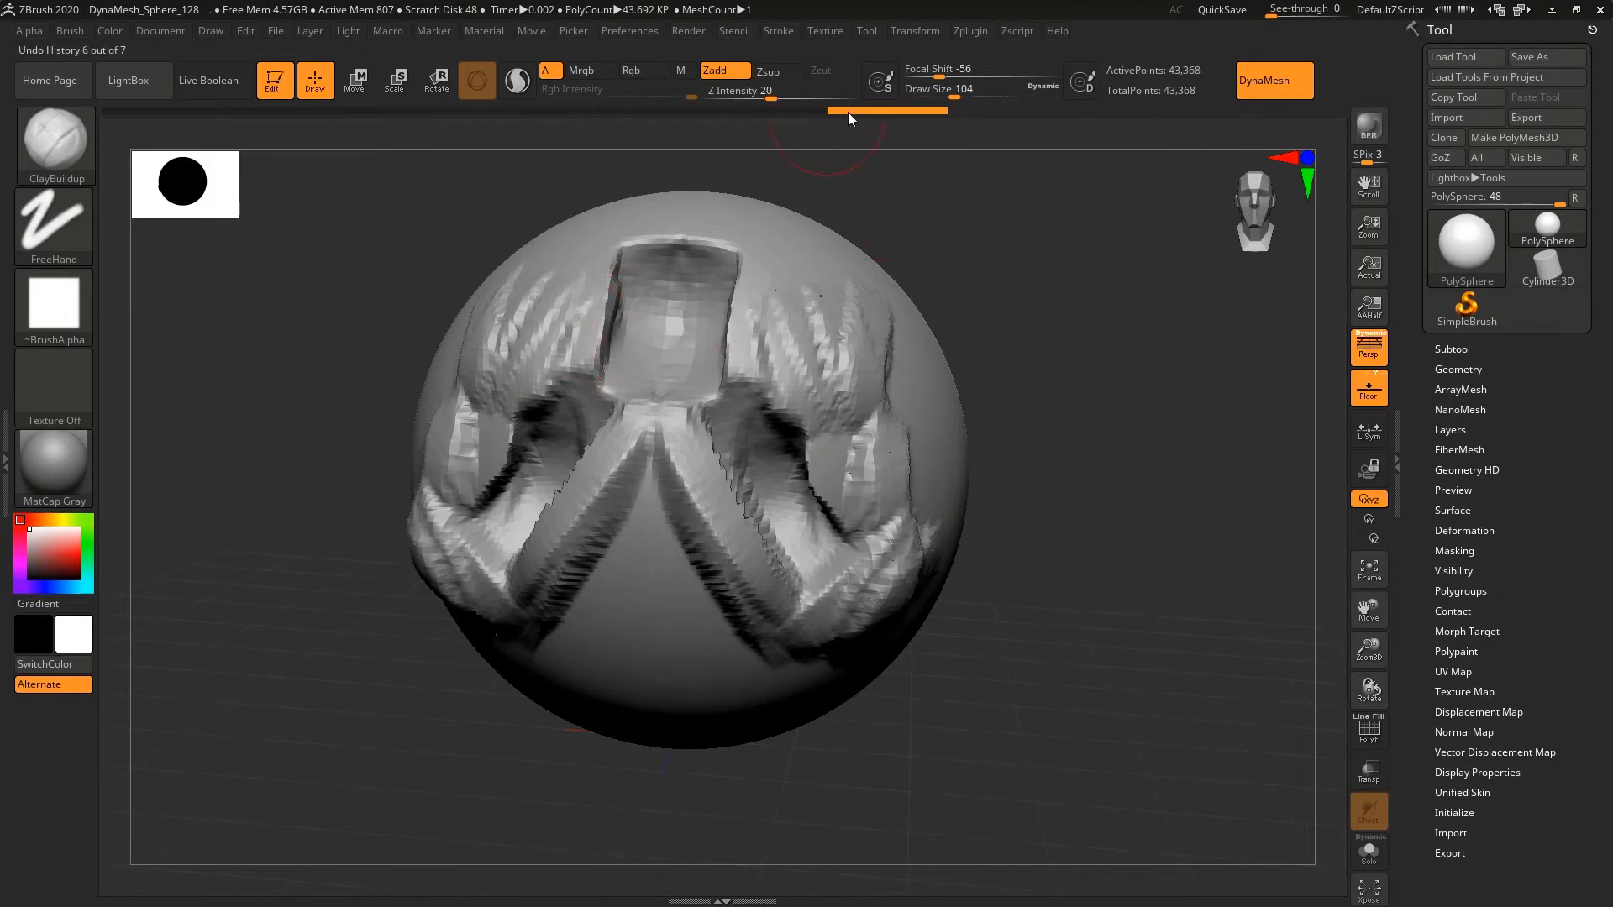
drag(848, 113, 98, 115)
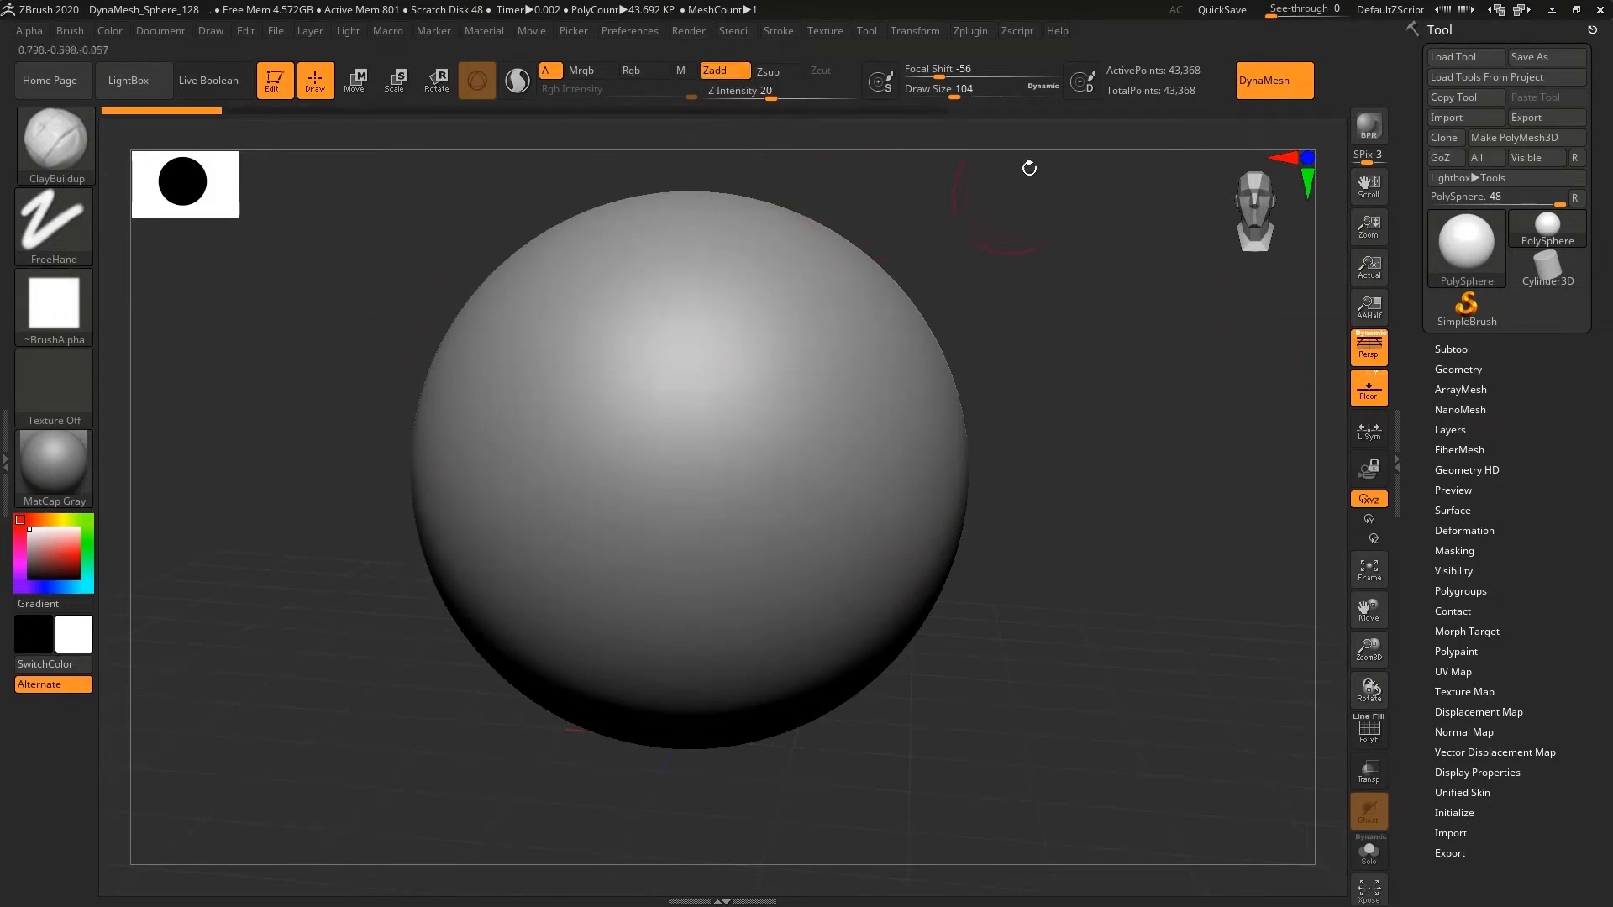
- Switch to the Move brush and set its Draw Size to 525
click(29, 123)
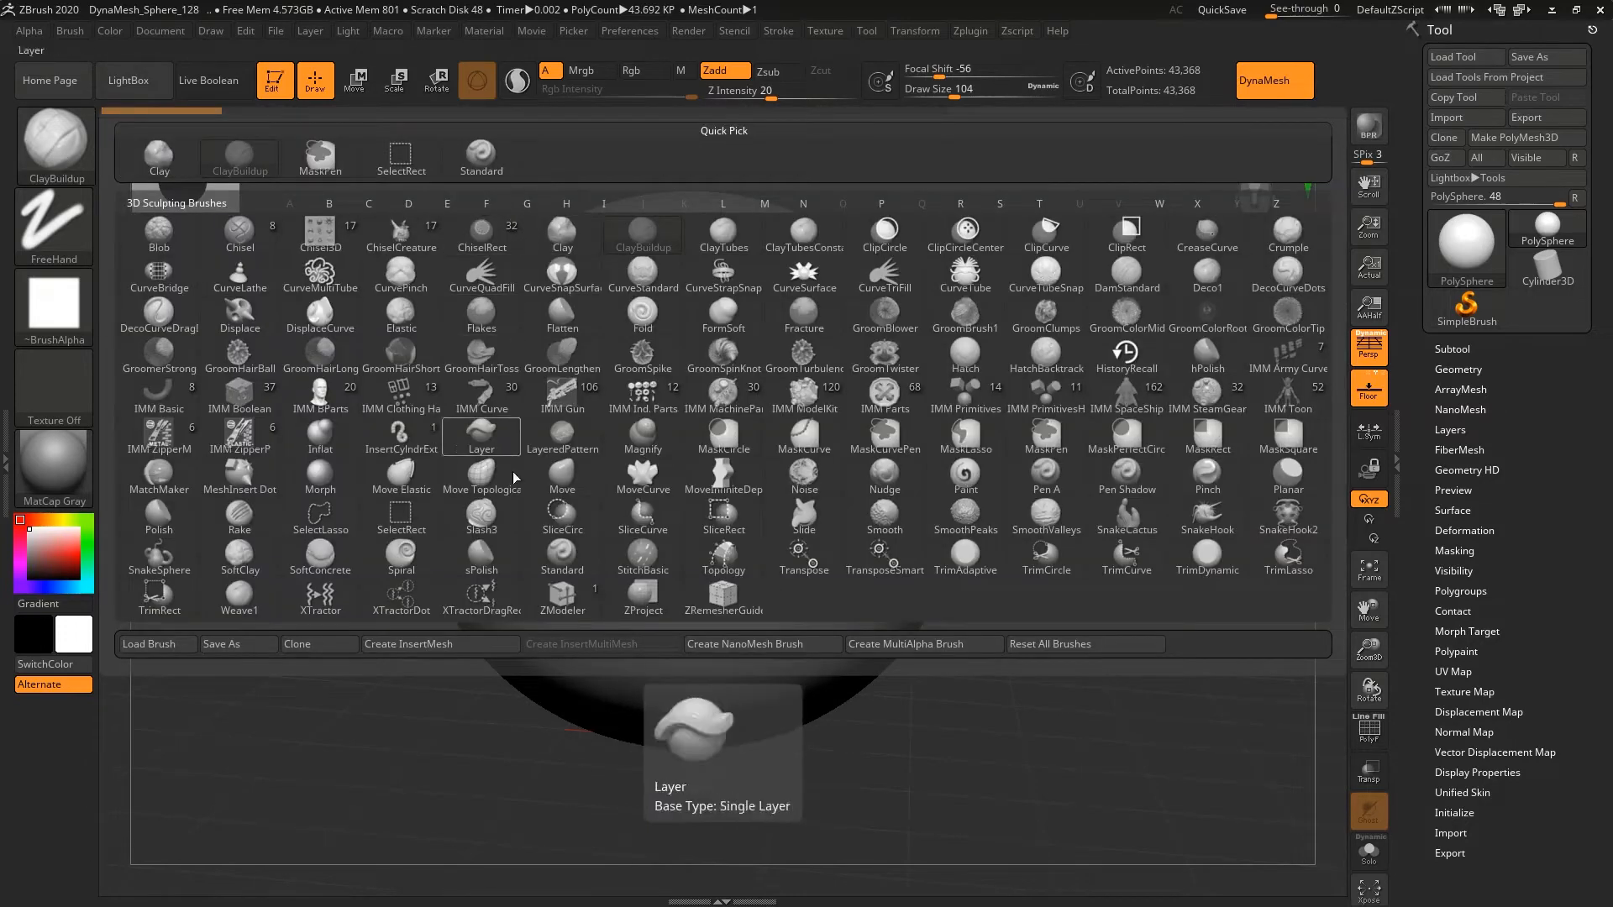
click(563, 485)
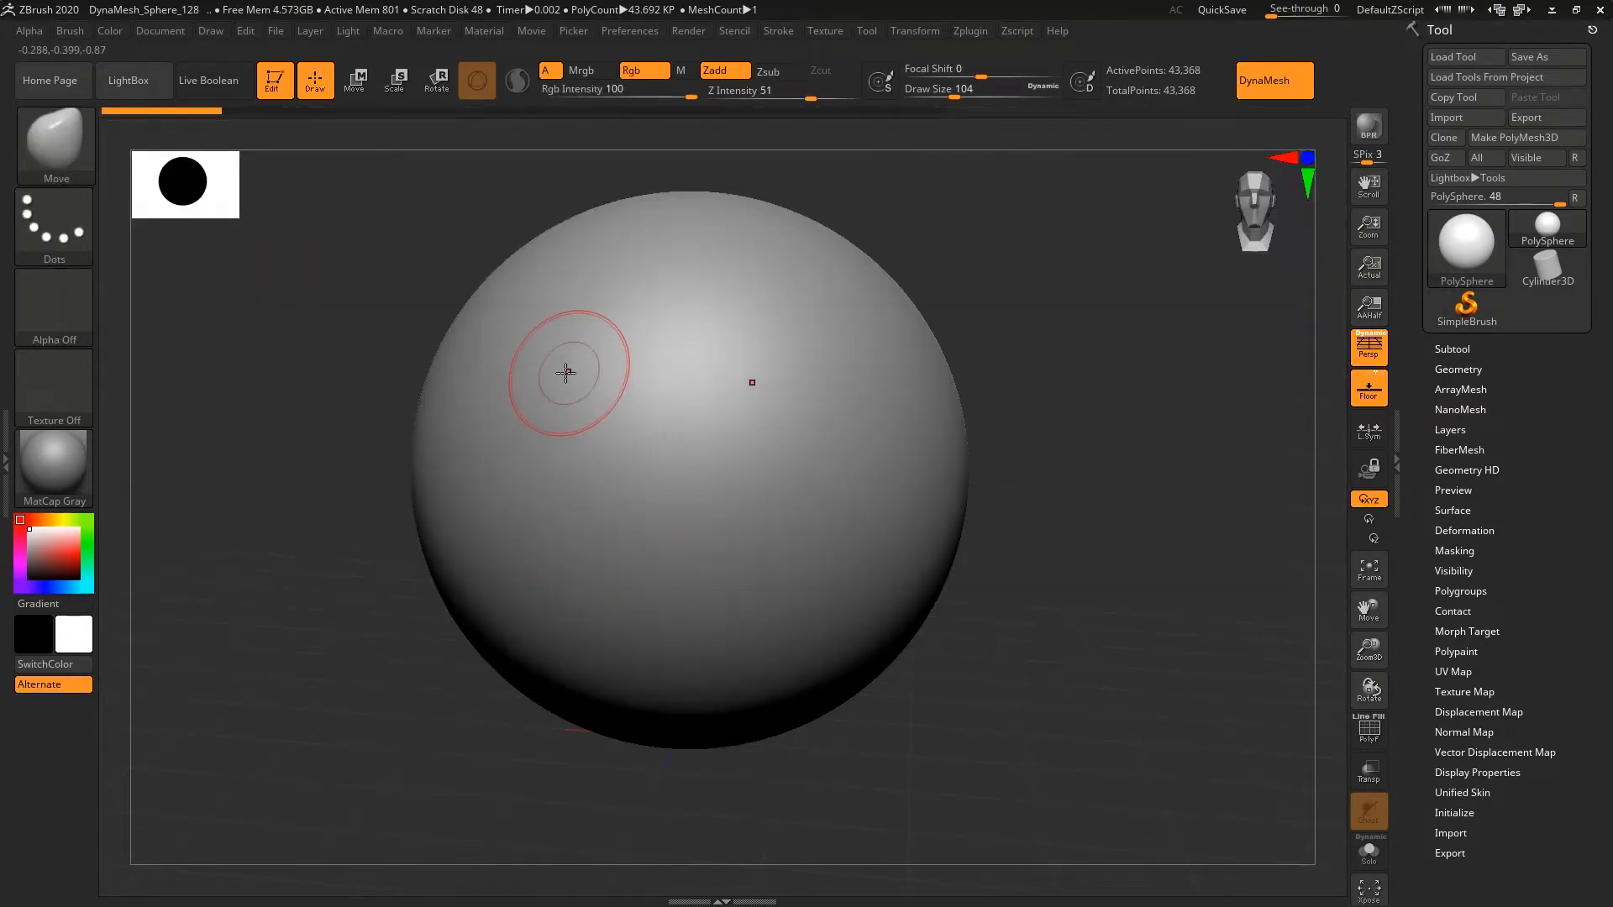
key(s)
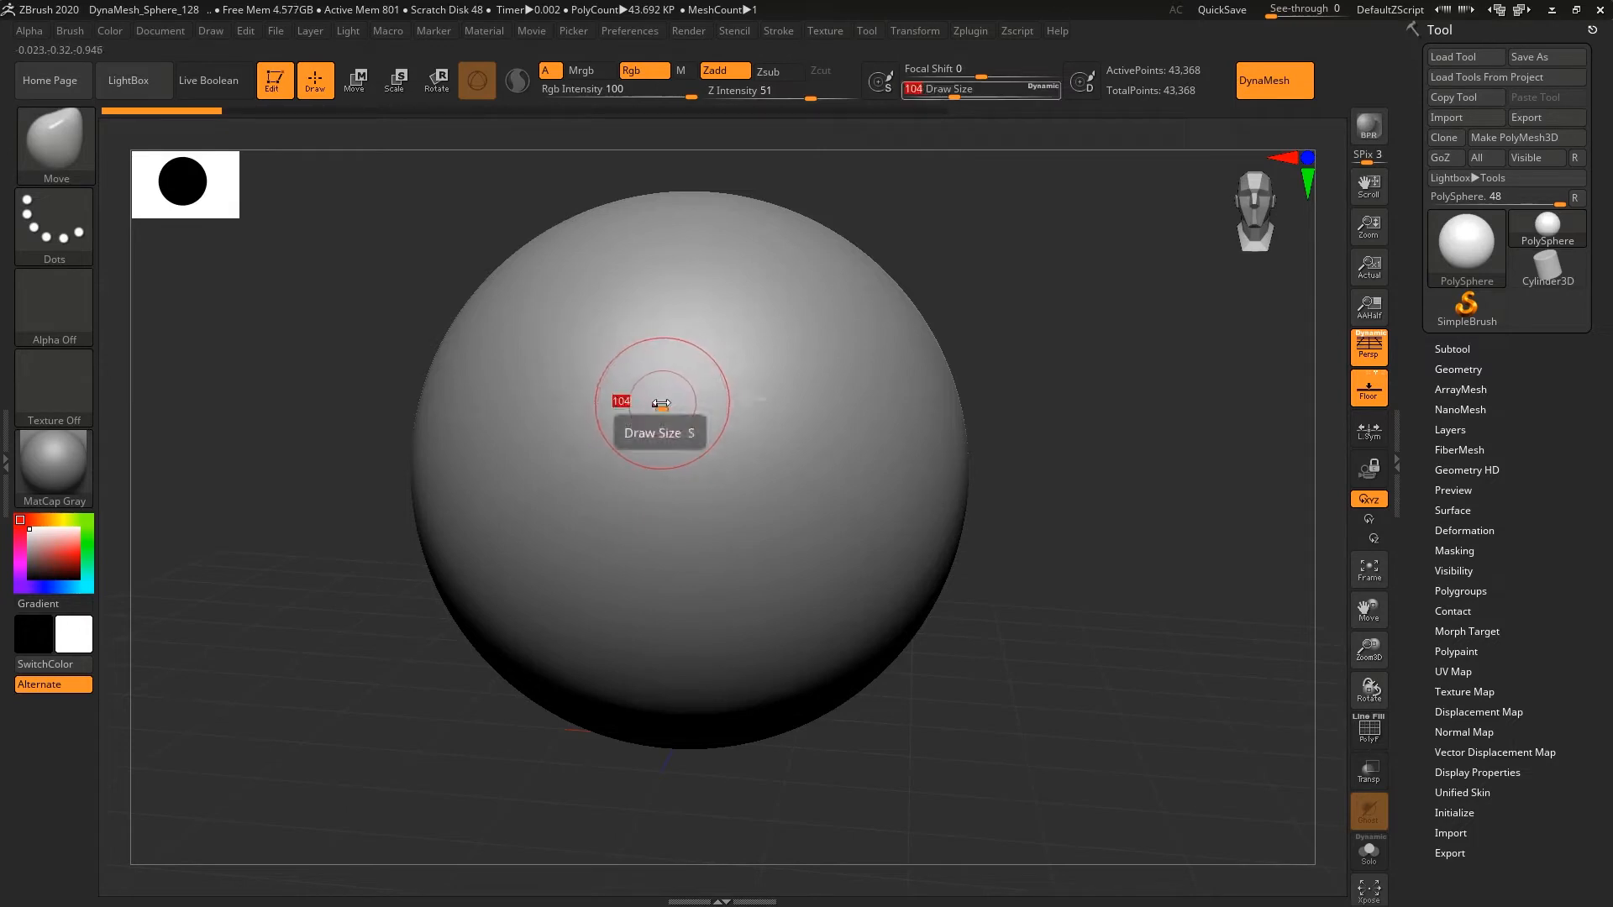
mouse_move(662, 401)
mouse_down()
mouse_move(713, 404)
mouse_move(699, 384)
mouse_up()
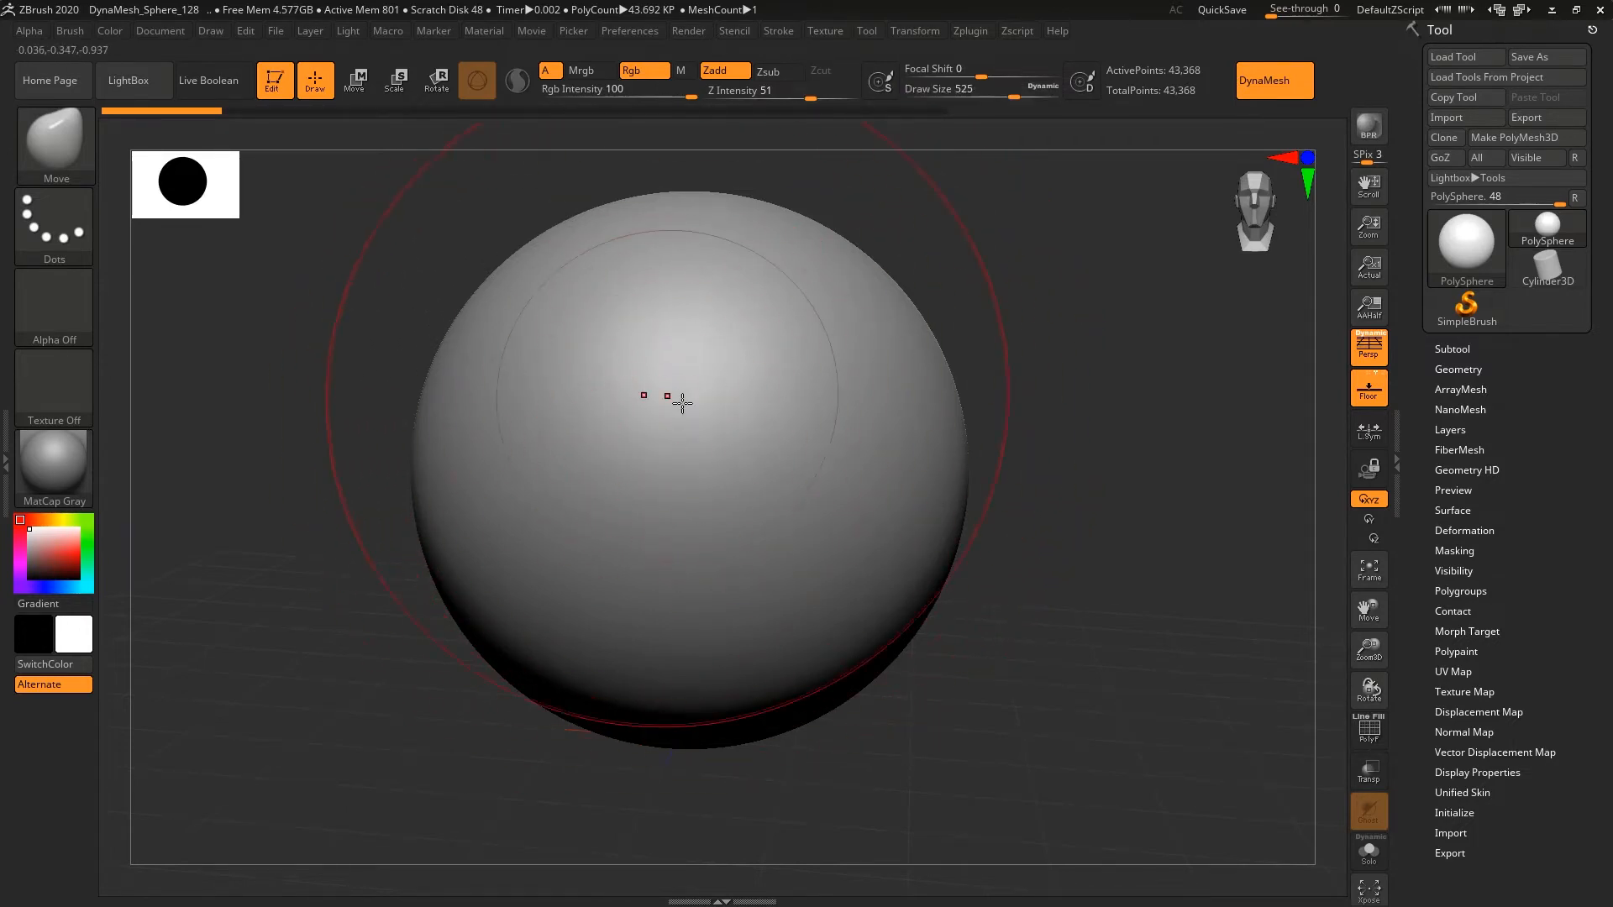
- Try pulling the sphere's sides outward with the Move brush, view it from the side, then restore the original sphere
drag(464, 399, 160, 369)
drag(734, 641, 788, 693)
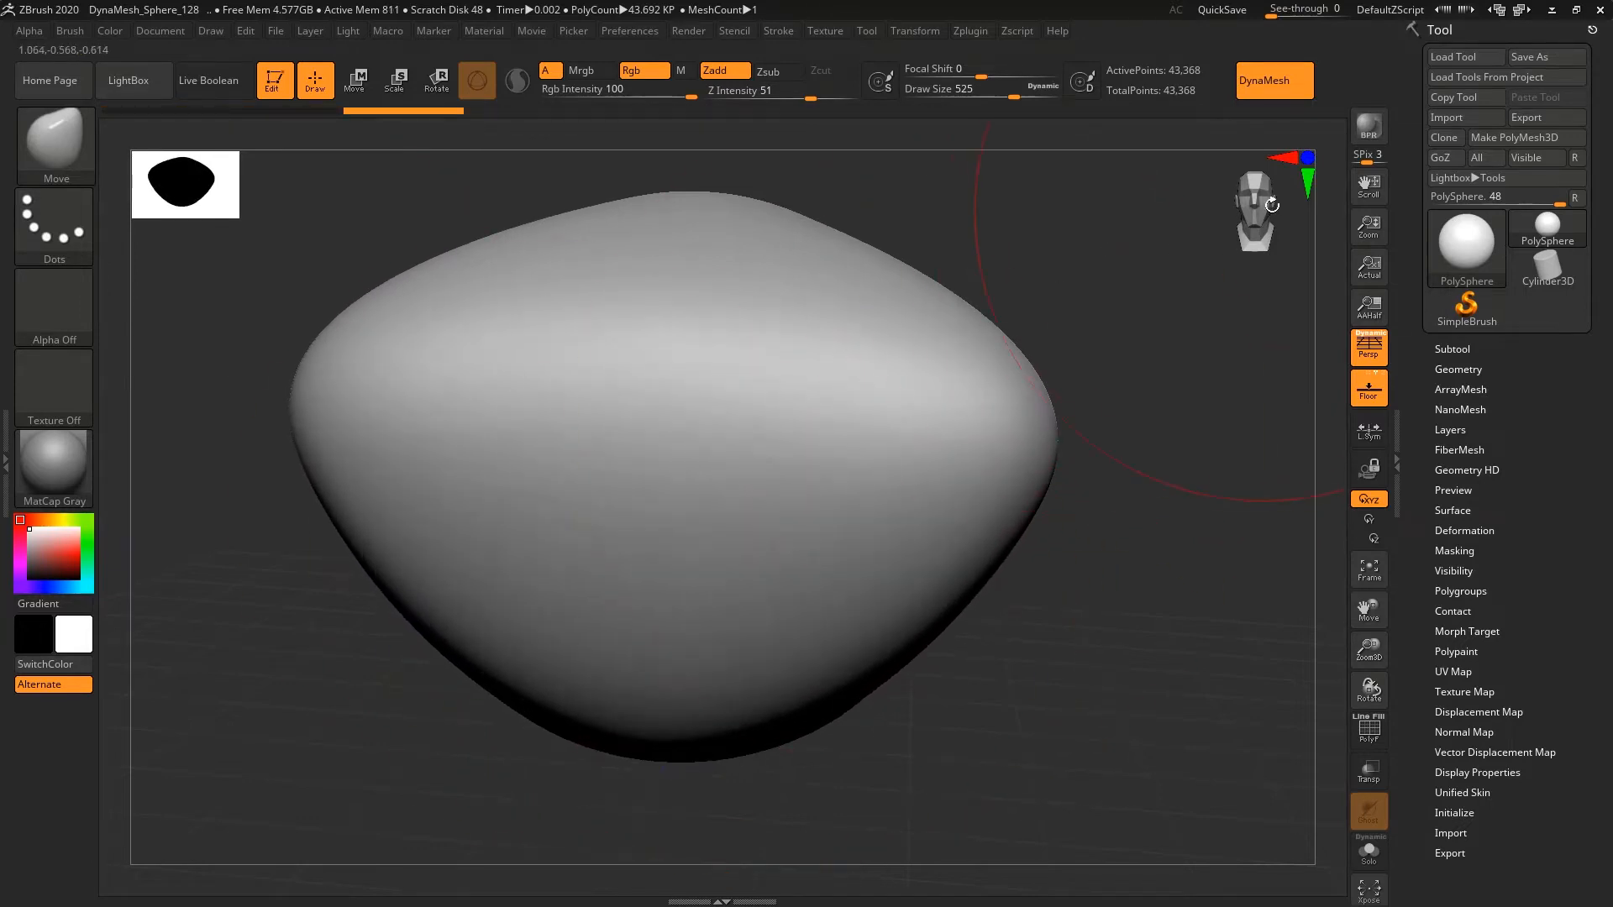
drag(1260, 210, 1230, 209)
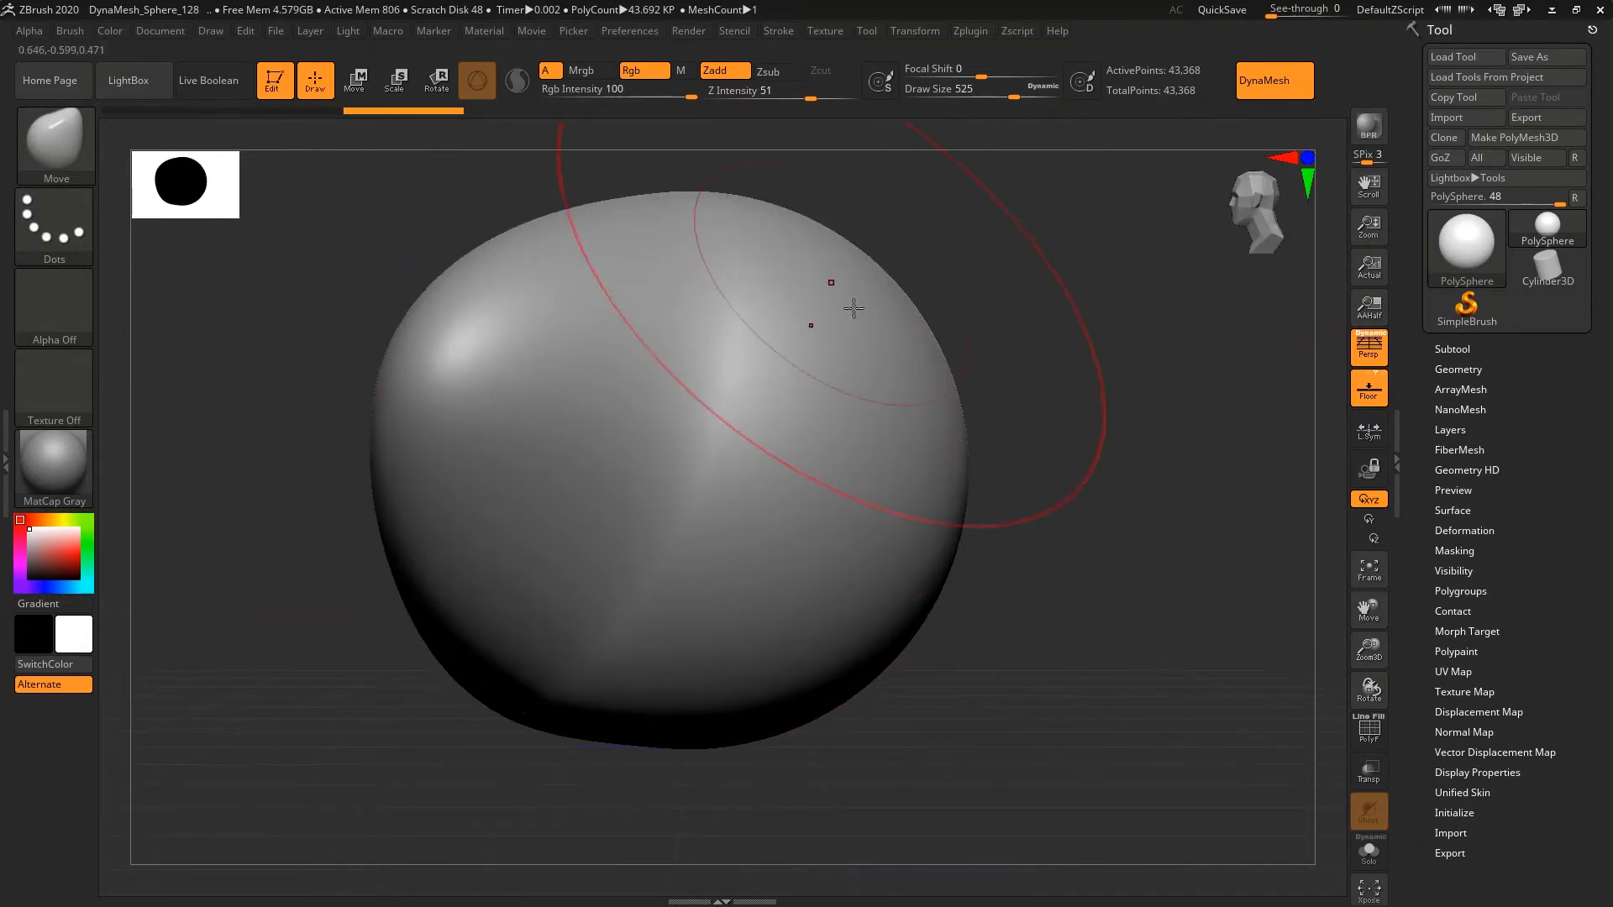
drag(319, 278, 237, 275)
drag(405, 109, 159, 110)
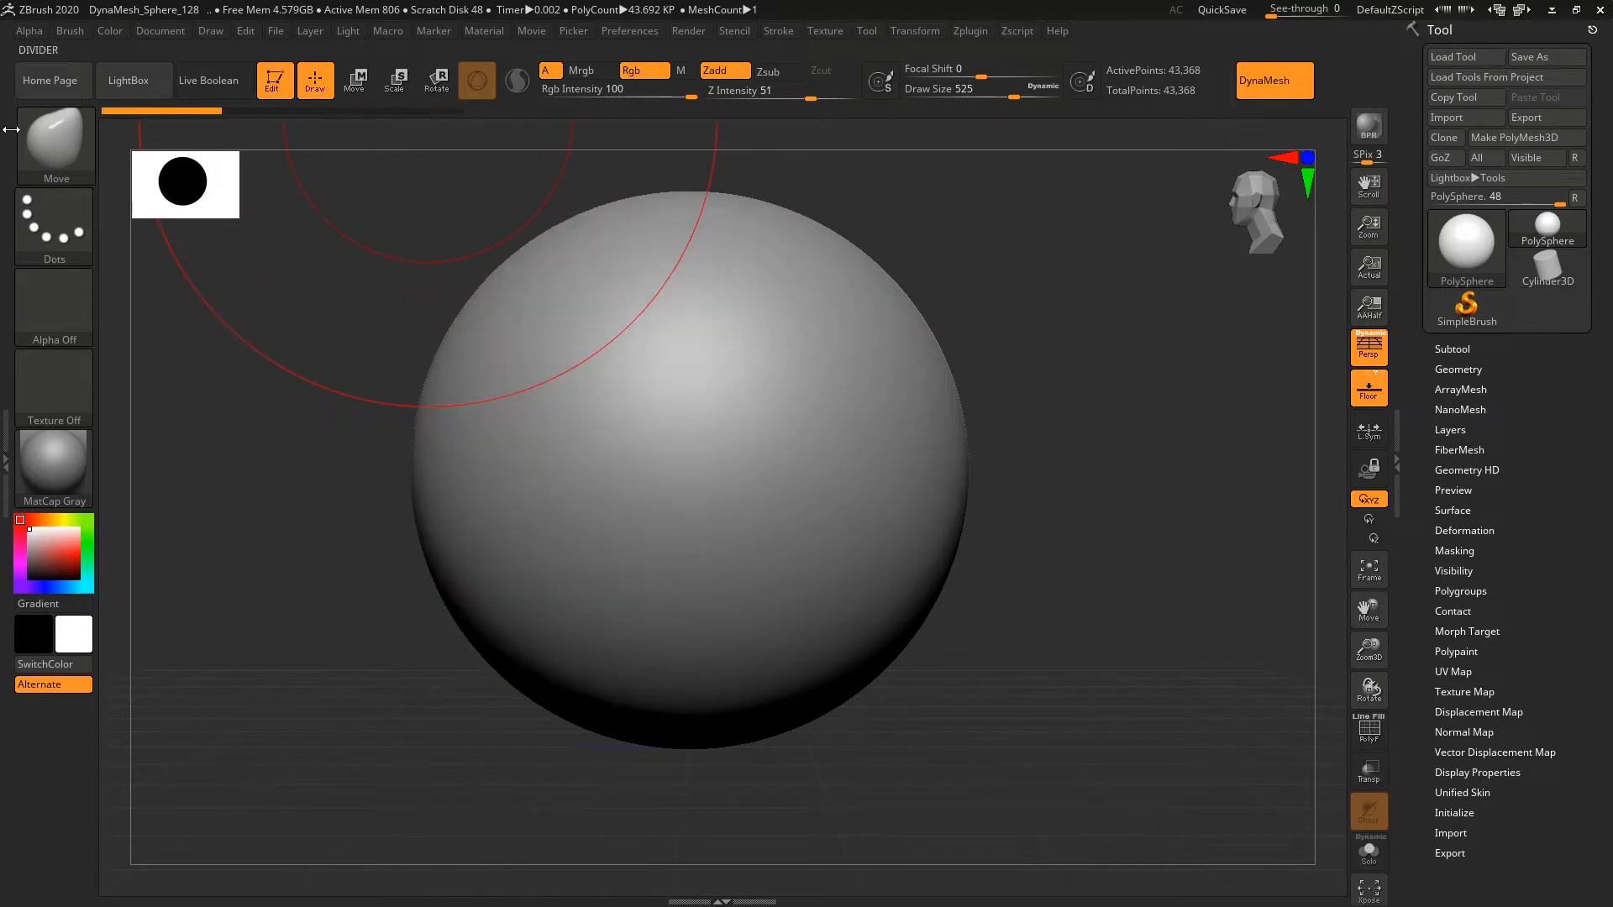
- In side view, shape a rough head profile by pulling the lower front down and pushing the lower back inward
drag(515, 763, 506, 774)
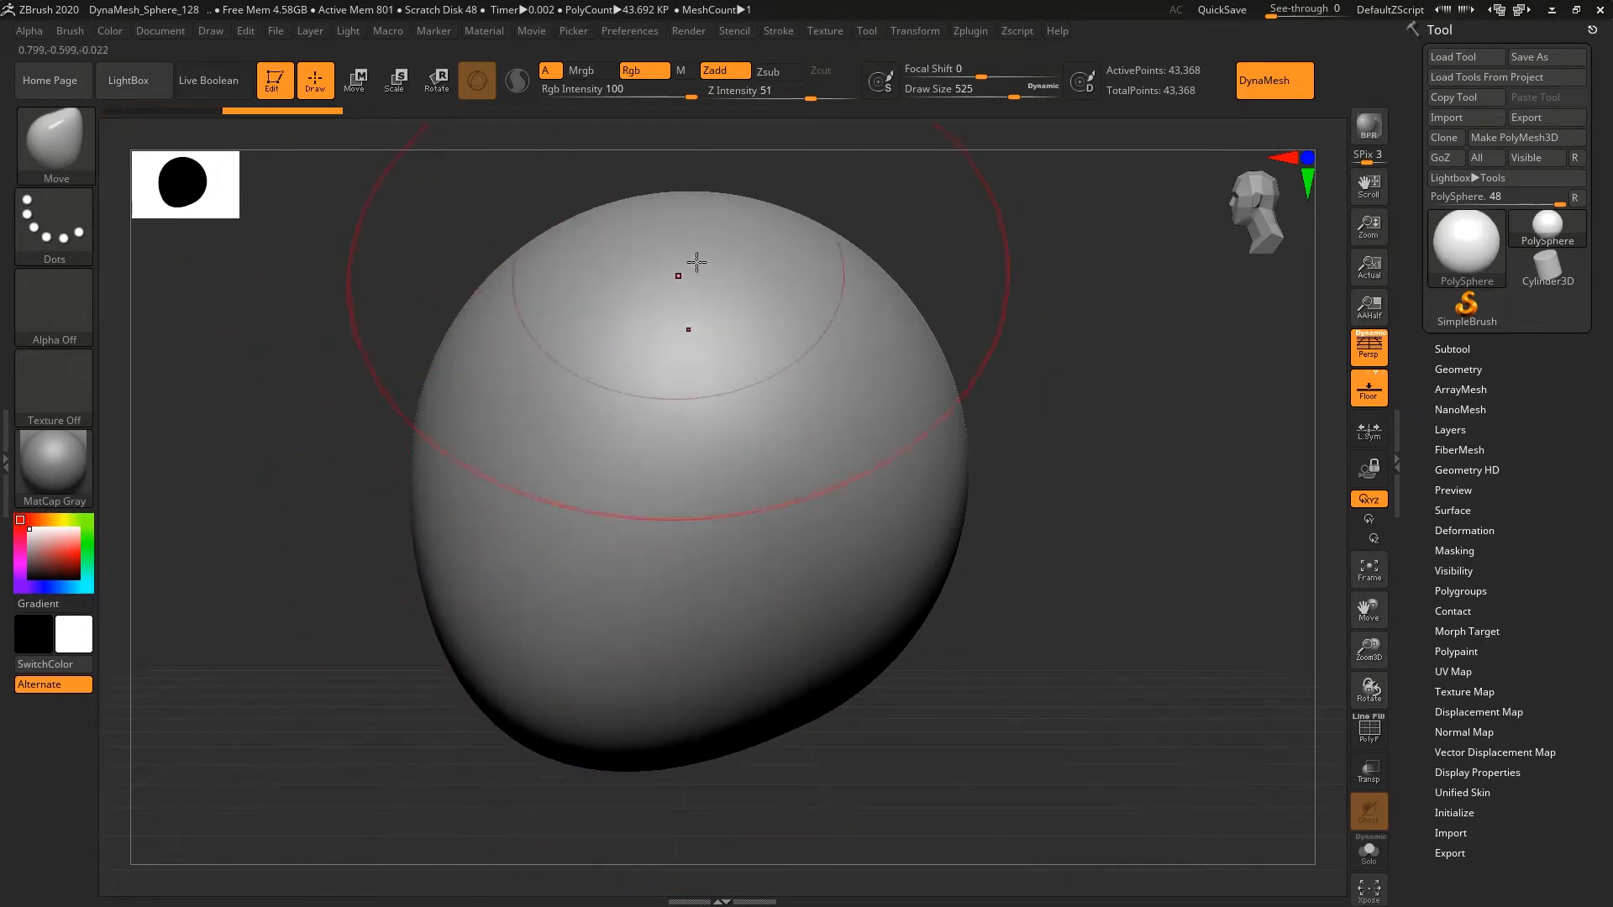
mouse_move(698, 266)
mouse_down()
mouse_move(816, 239)
mouse_move(619, 248)
mouse_up()
mouse_move(823, 664)
mouse_down()
mouse_move(756, 720)
mouse_move(713, 688)
mouse_move(558, 642)
mouse_up()
- In front view, narrow the head by moving its sides inward and tapering the lower part toward the jaw
drag(302, 462, 363, 461)
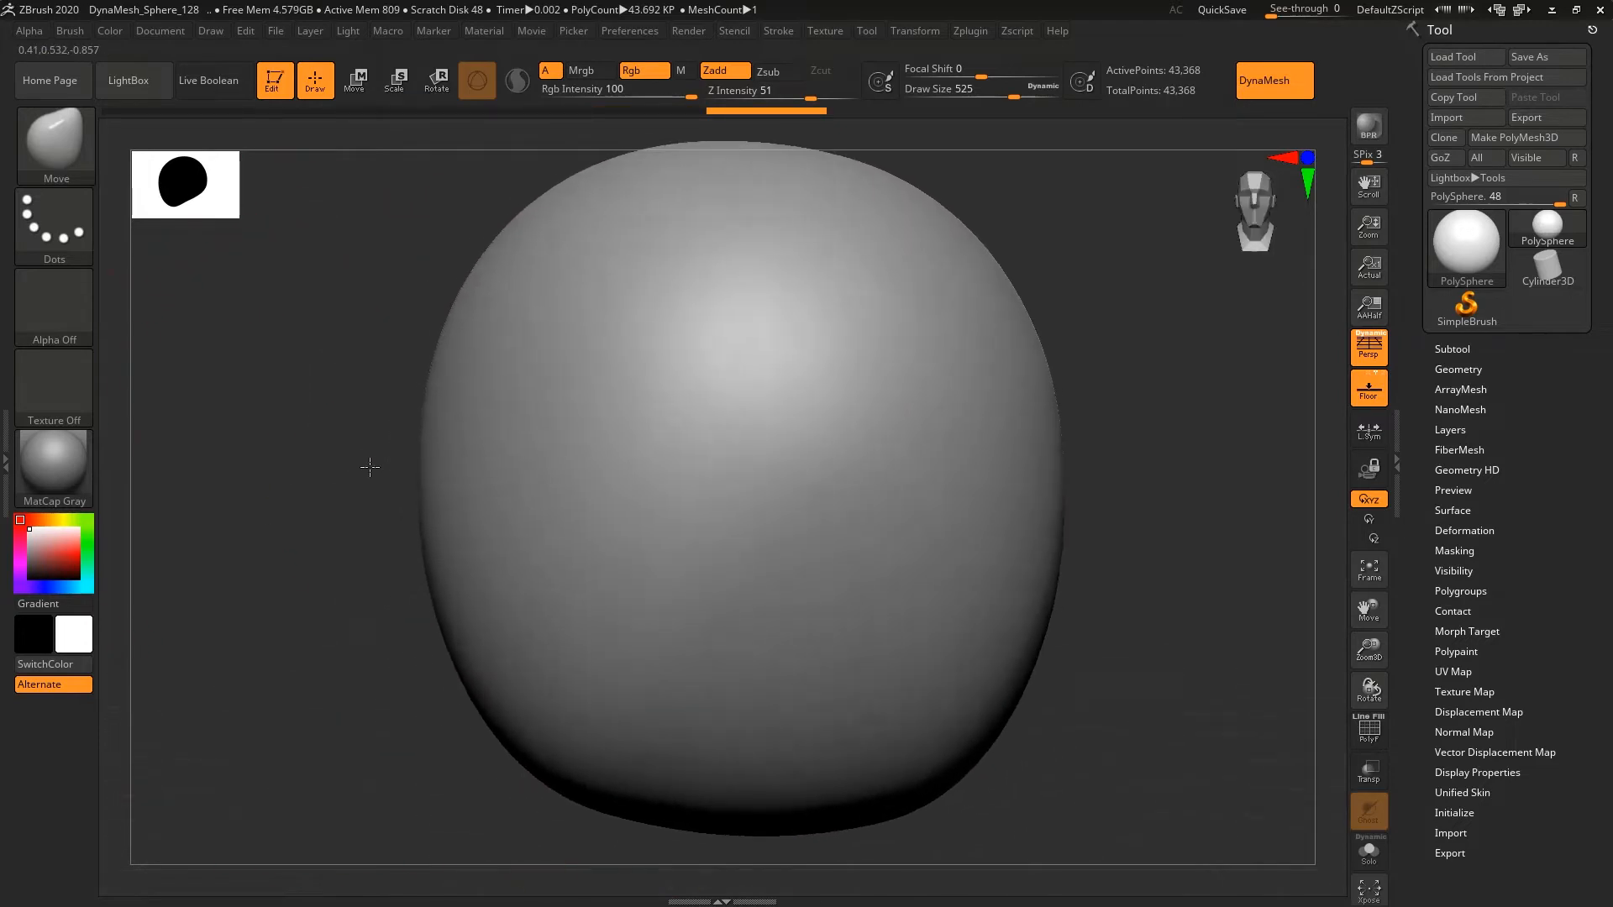
alt+drag(1179, 502, 1145, 406)
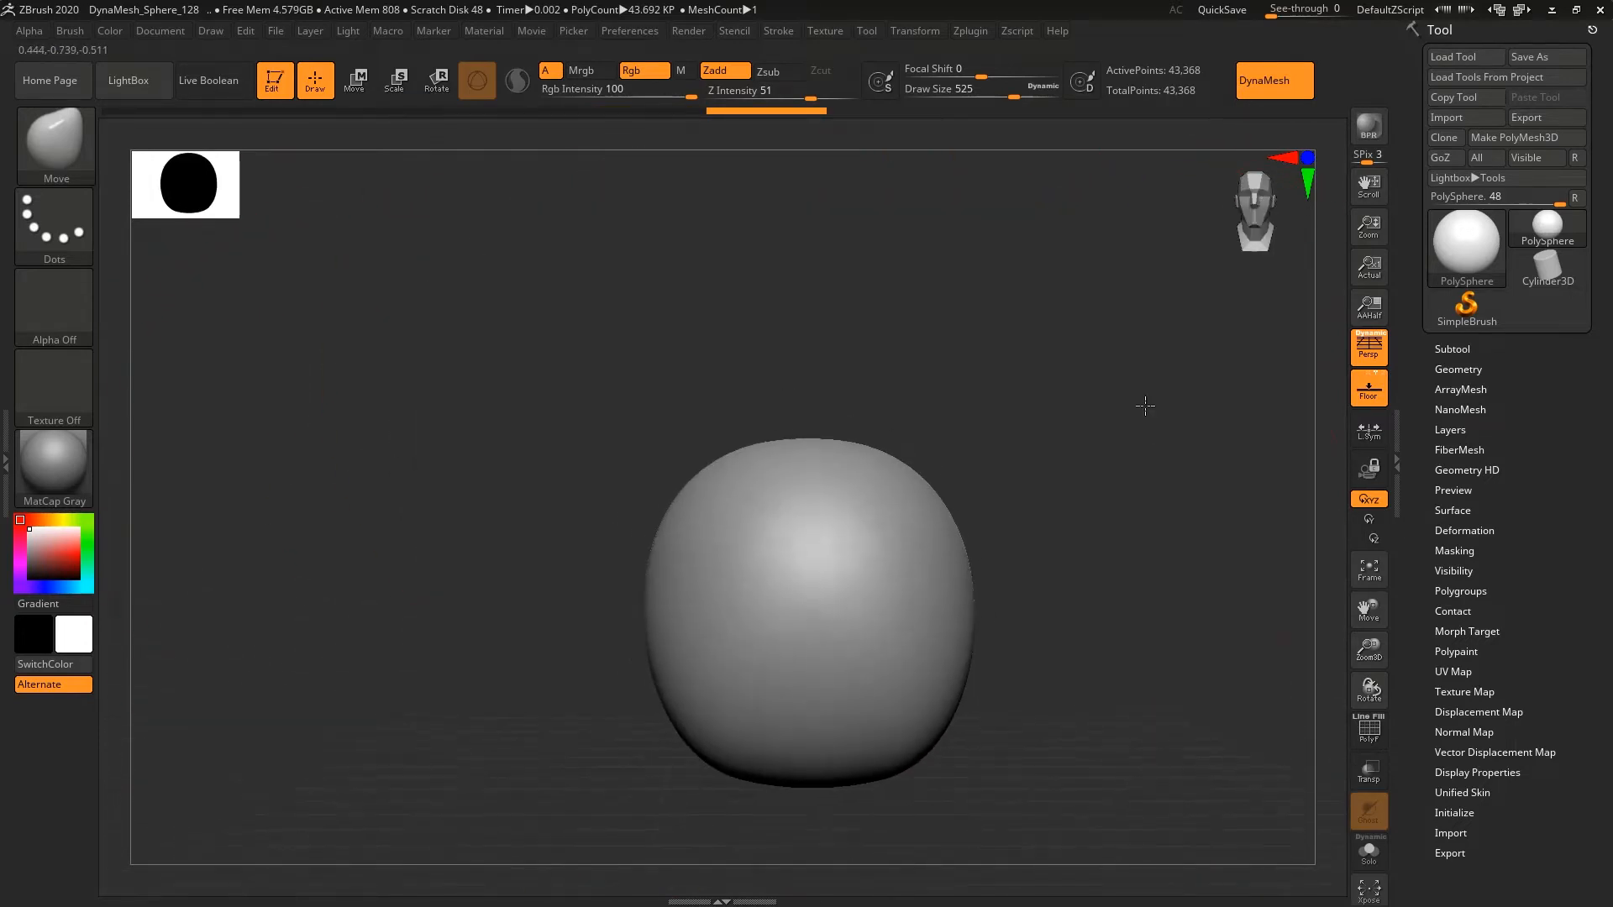
mouse_move(949, 671)
mouse_down()
mouse_move(907, 679)
mouse_move(887, 759)
mouse_up()
drag(930, 559, 905, 577)
mouse_move(1008, 582)
mouse_down()
mouse_move(920, 593)
mouse_move(981, 591)
mouse_up()
drag(1063, 505, 1110, 491)
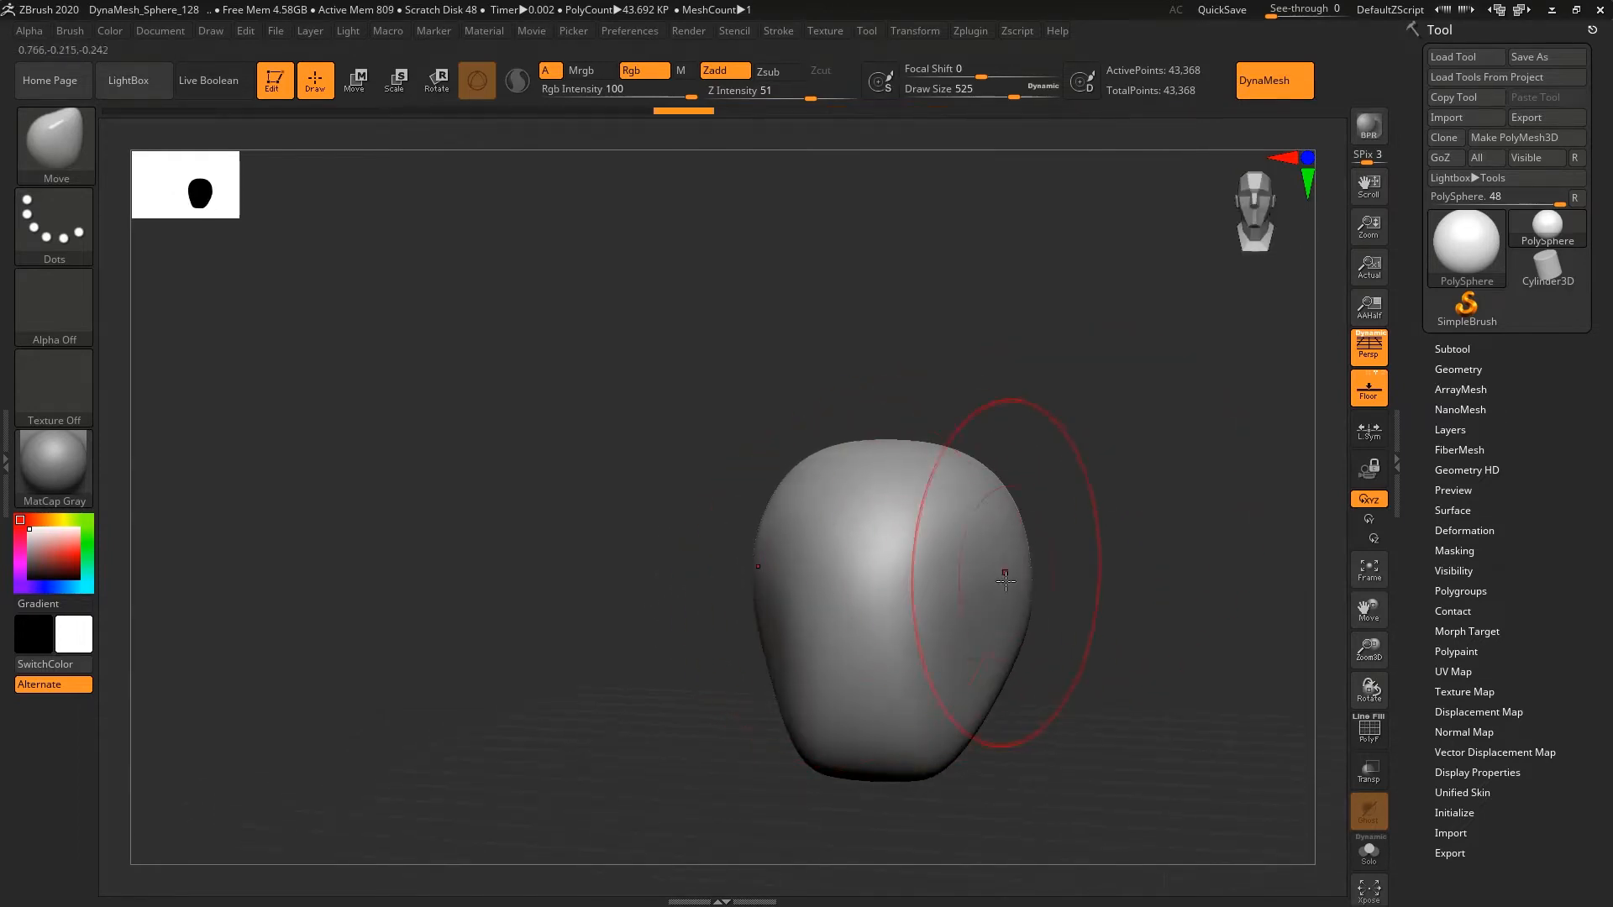
drag(1000, 578, 972, 587)
- Form a brow ridge with recessed eye sockets below the forehead using the Move brush
mouse_move(1057, 521)
mouse_down()
mouse_move(942, 560)
mouse_move(1073, 558)
mouse_move(911, 537)
mouse_move(1090, 566)
mouse_move(893, 526)
mouse_move(1018, 562)
mouse_move(958, 664)
mouse_move(910, 498)
mouse_move(907, 245)
mouse_move(925, 556)
mouse_up()
mouse_move(1310, 252)
mouse_down()
mouse_move(854, 432)
mouse_move(840, 381)
mouse_move(870, 381)
mouse_move(751, 323)
mouse_move(640, 310)
mouse_up()
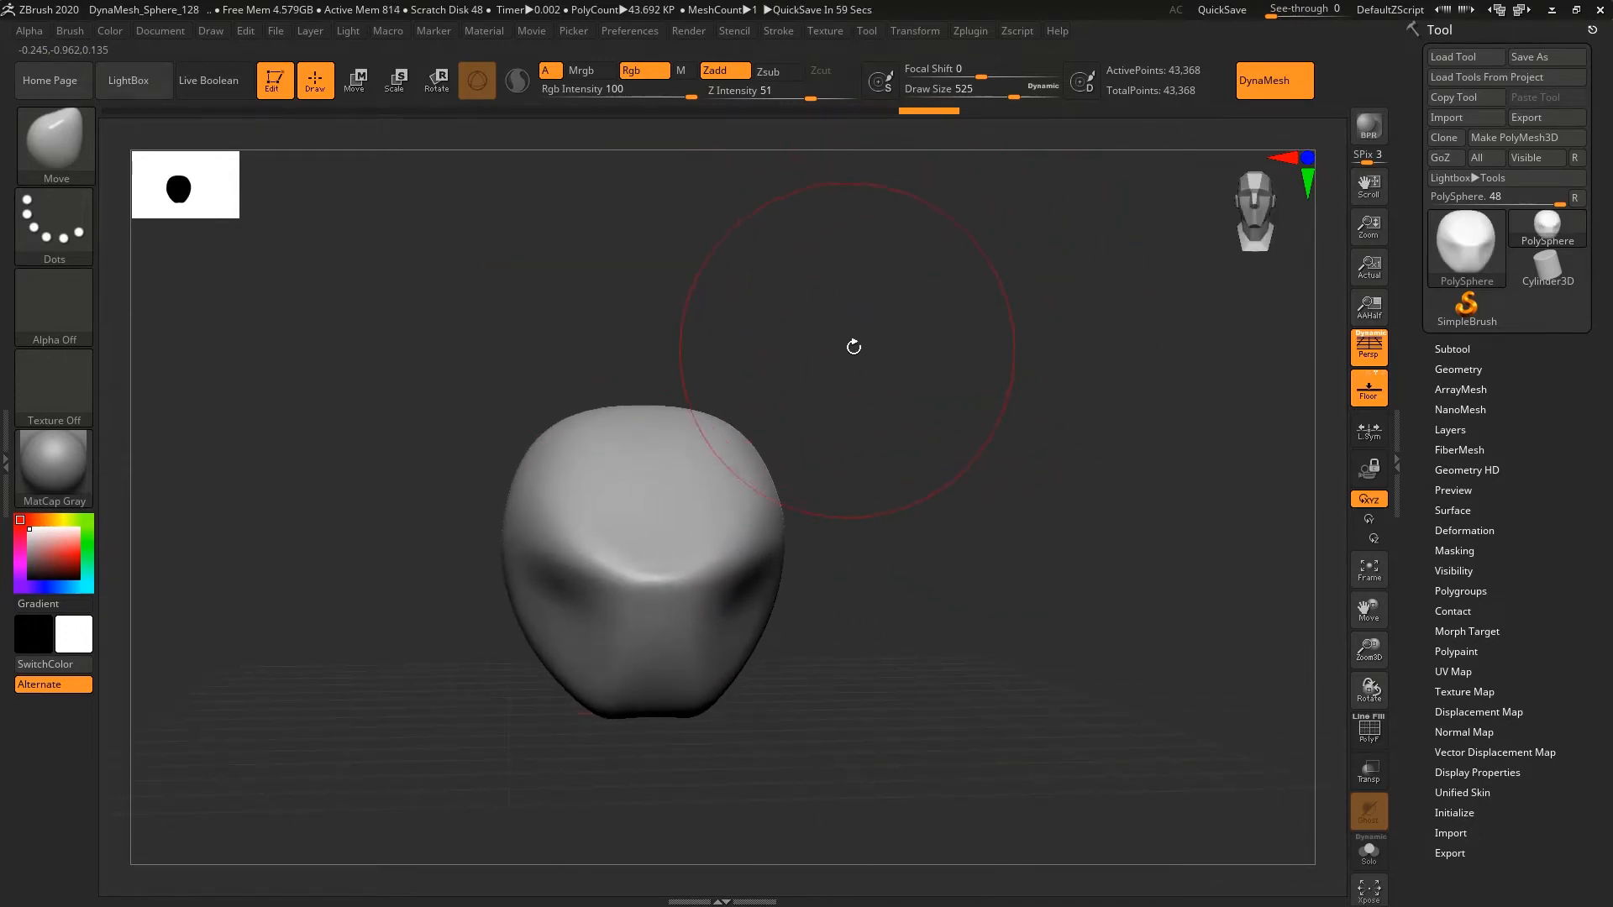
drag(853, 347, 846, 353)
- Select the DamStandard brush, set its Draw Size to 74 and frame the forehead up close
click(59, 122)
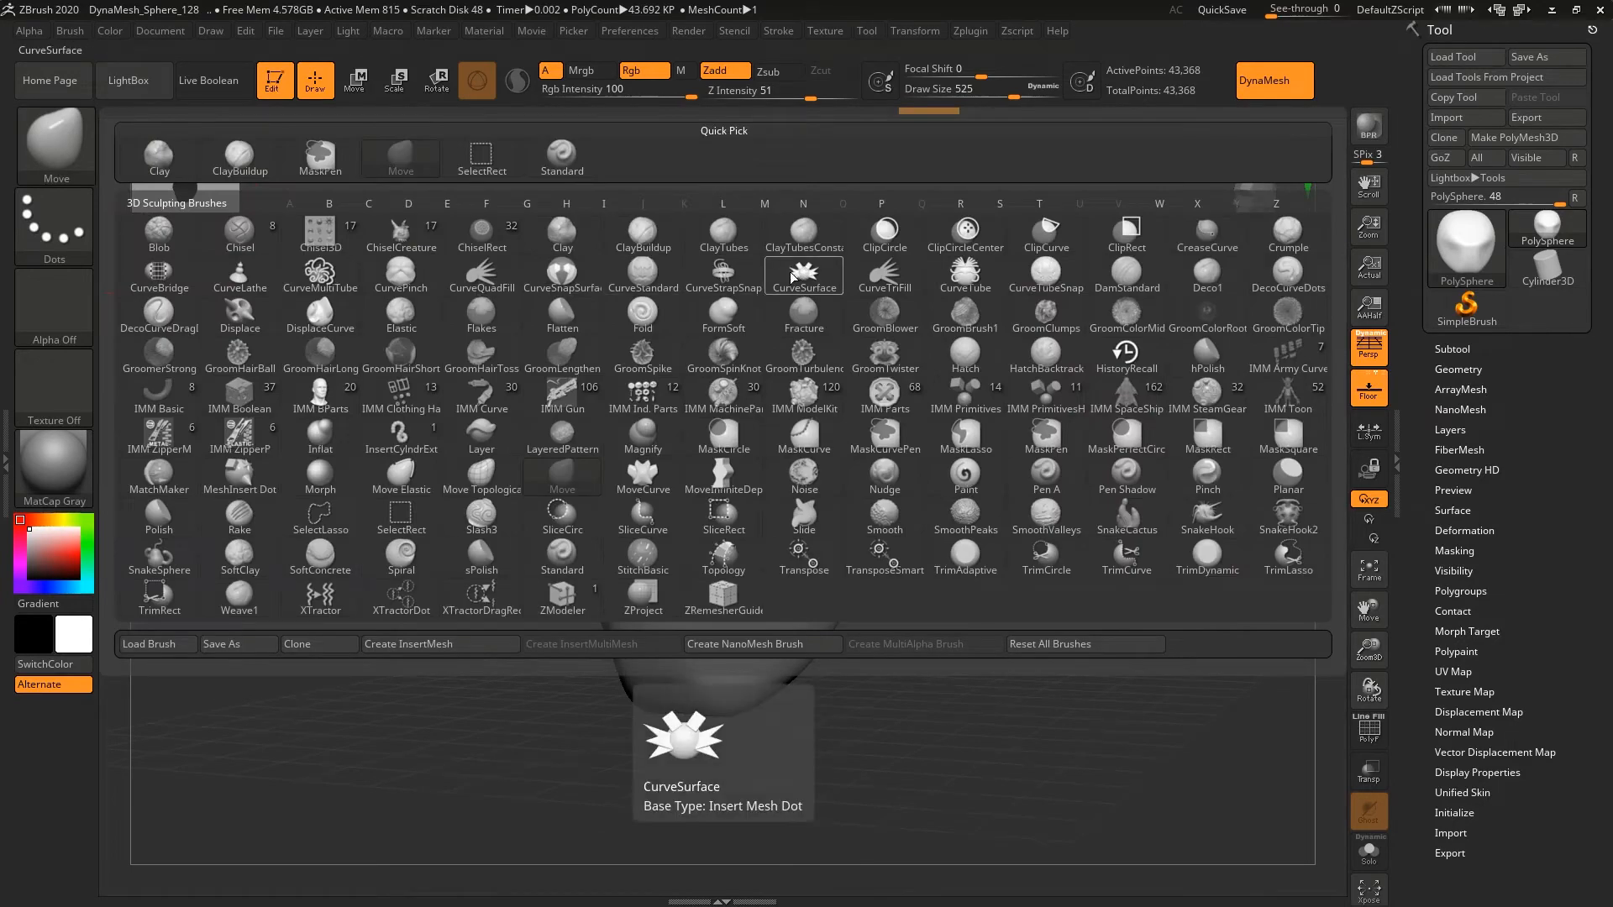
click(1127, 282)
key(s)
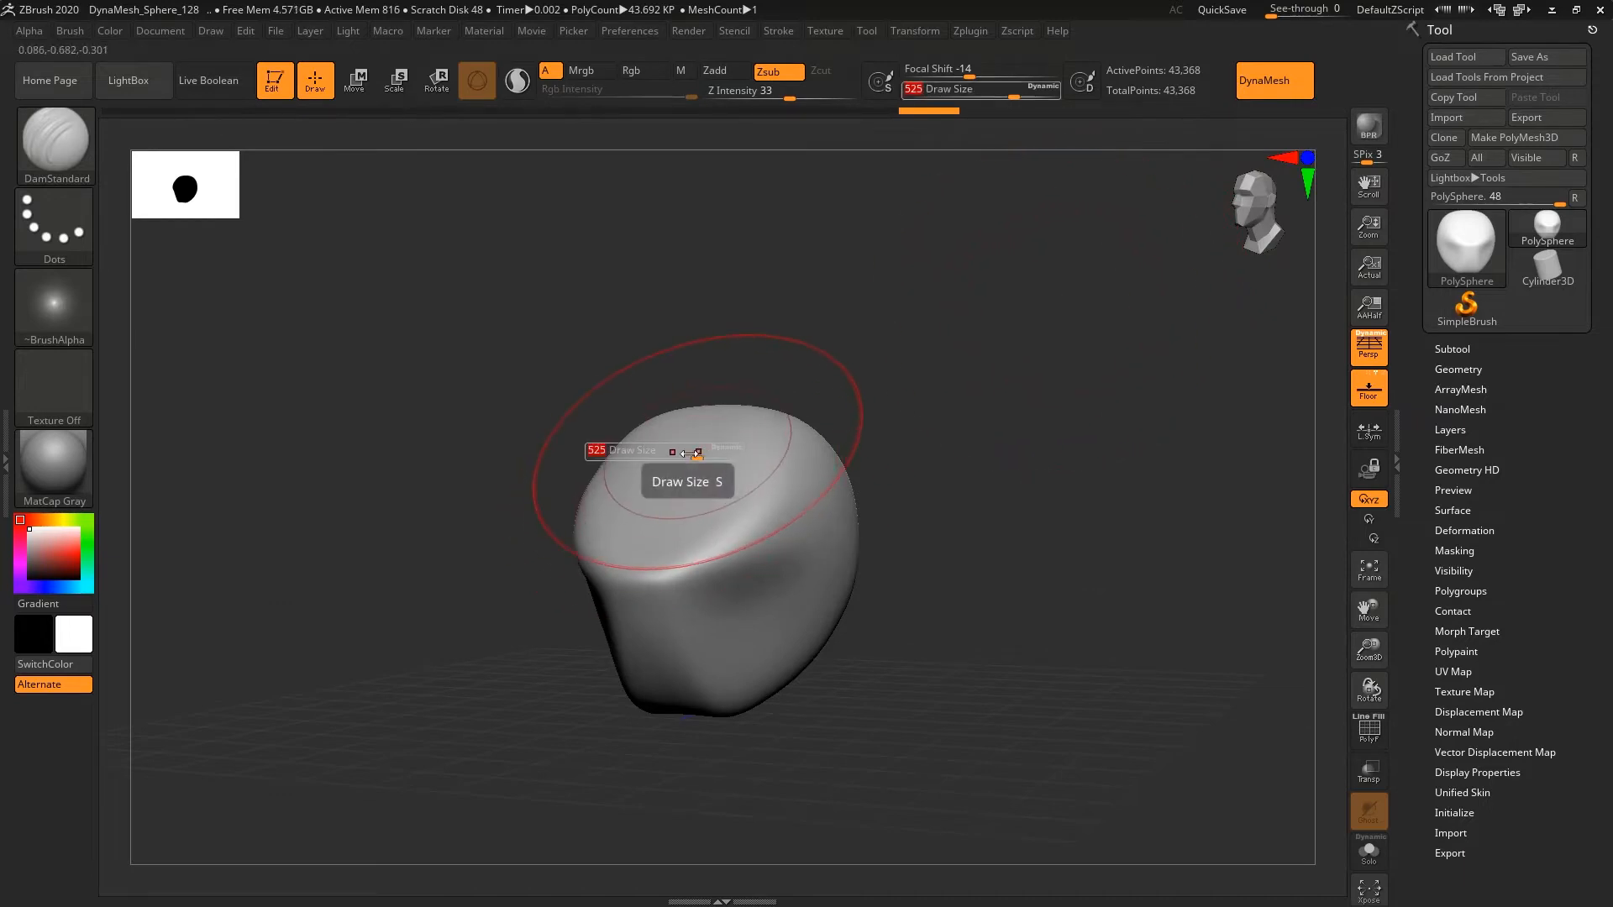
drag(685, 462, 626, 461)
alt+drag(467, 515, 508, 526)
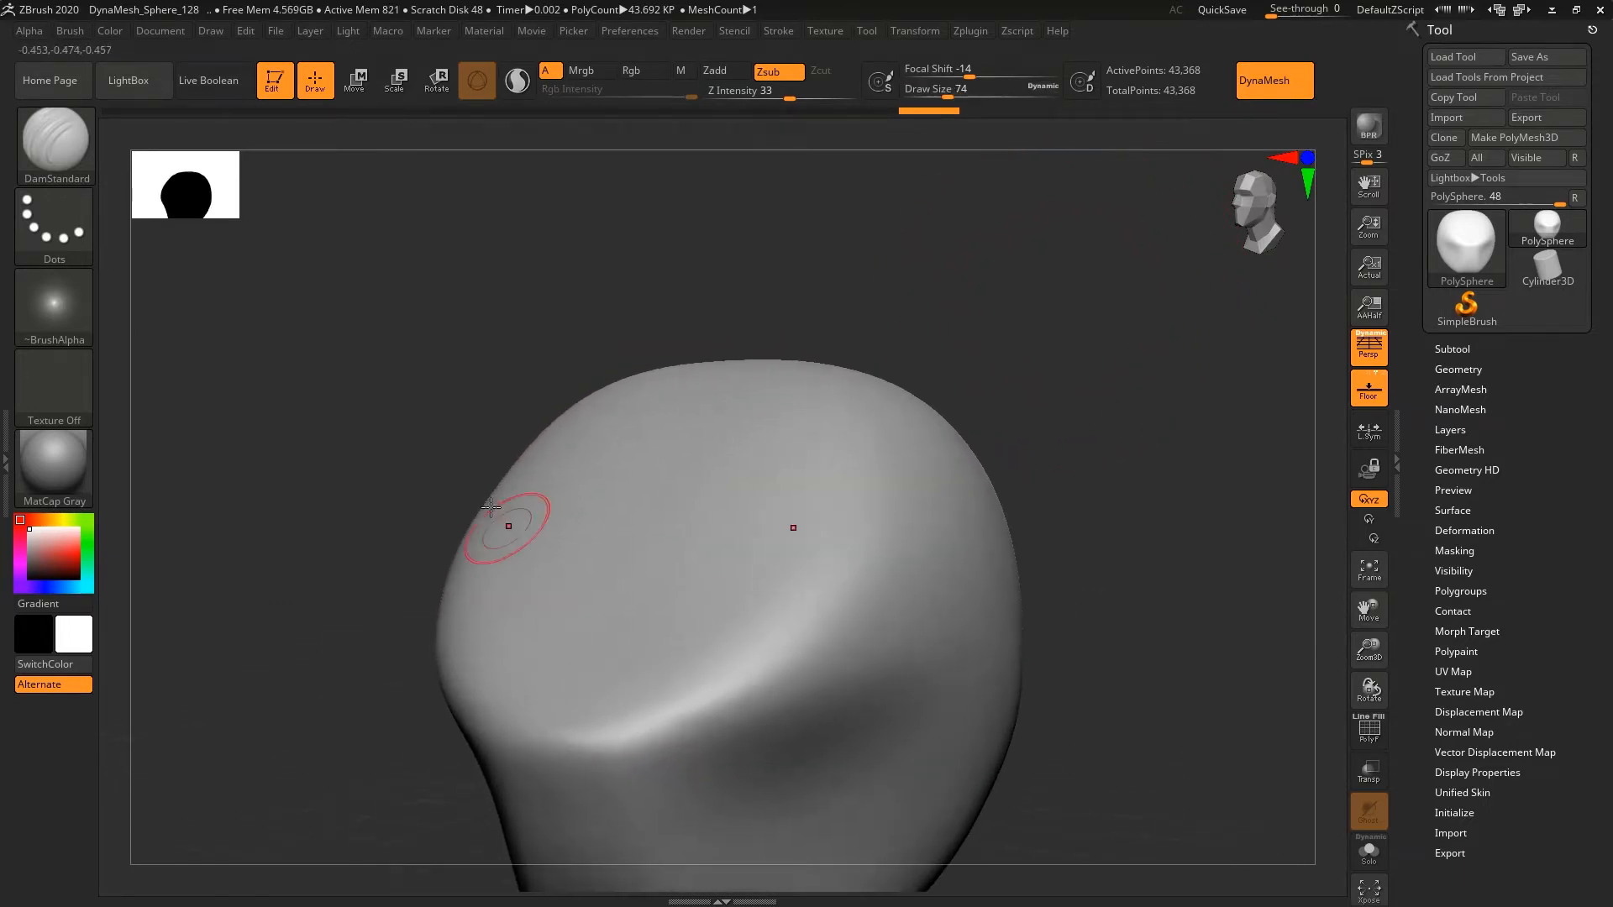
- Set the DynaMesh resolution to 784 and remesh the head at that resolution
drag(370, 424, 417, 462)
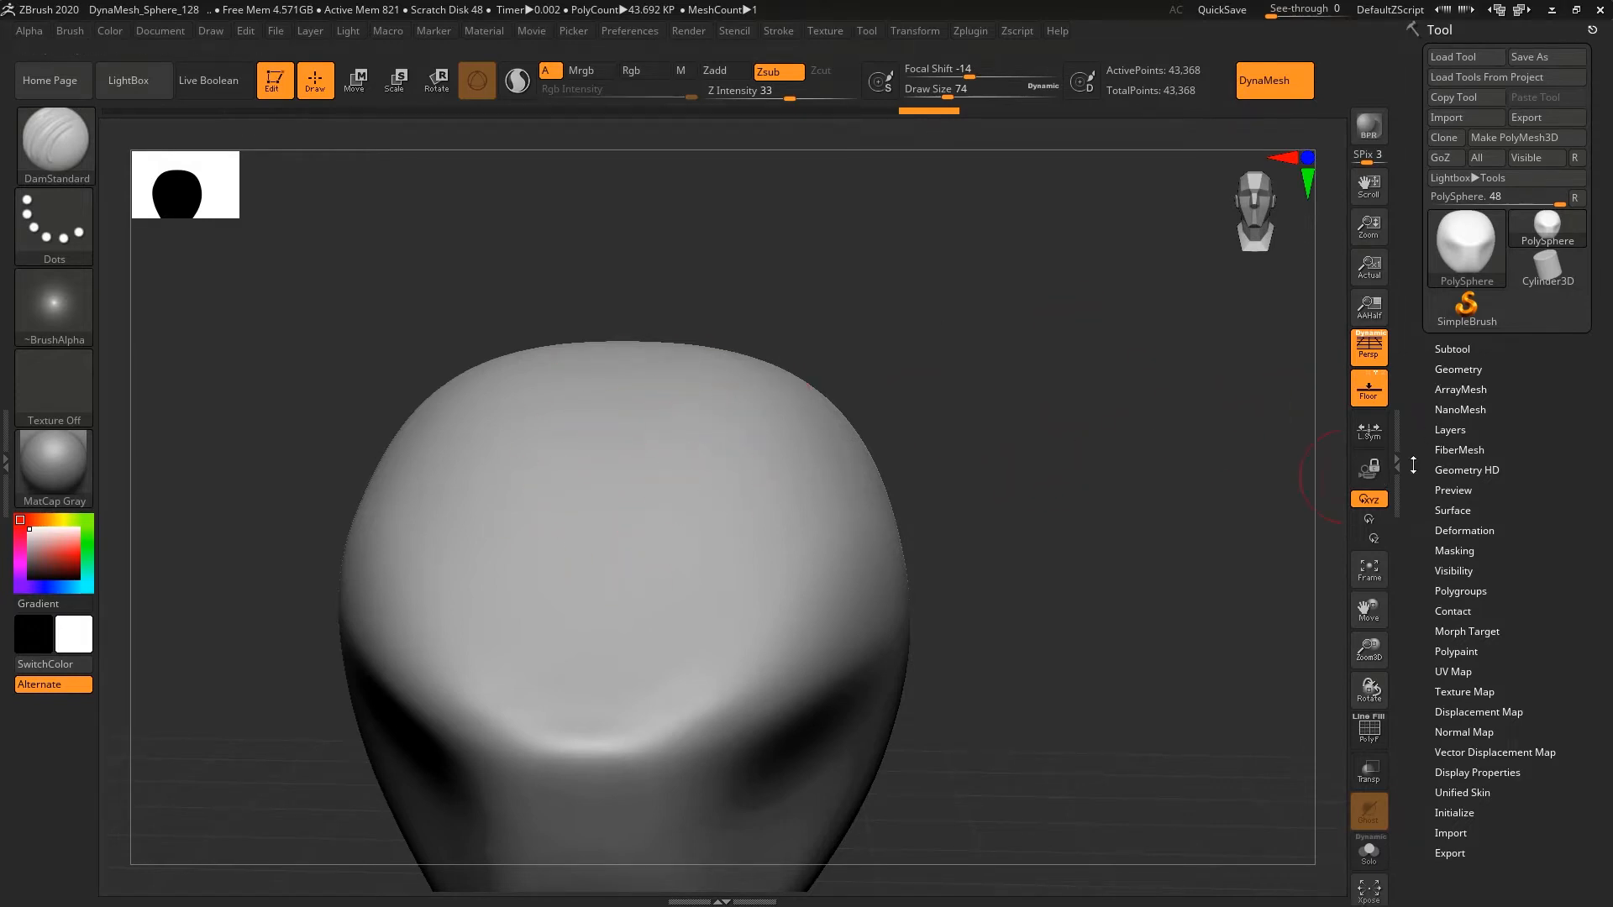
scroll(1480, 366, down, 1)
click(1466, 364)
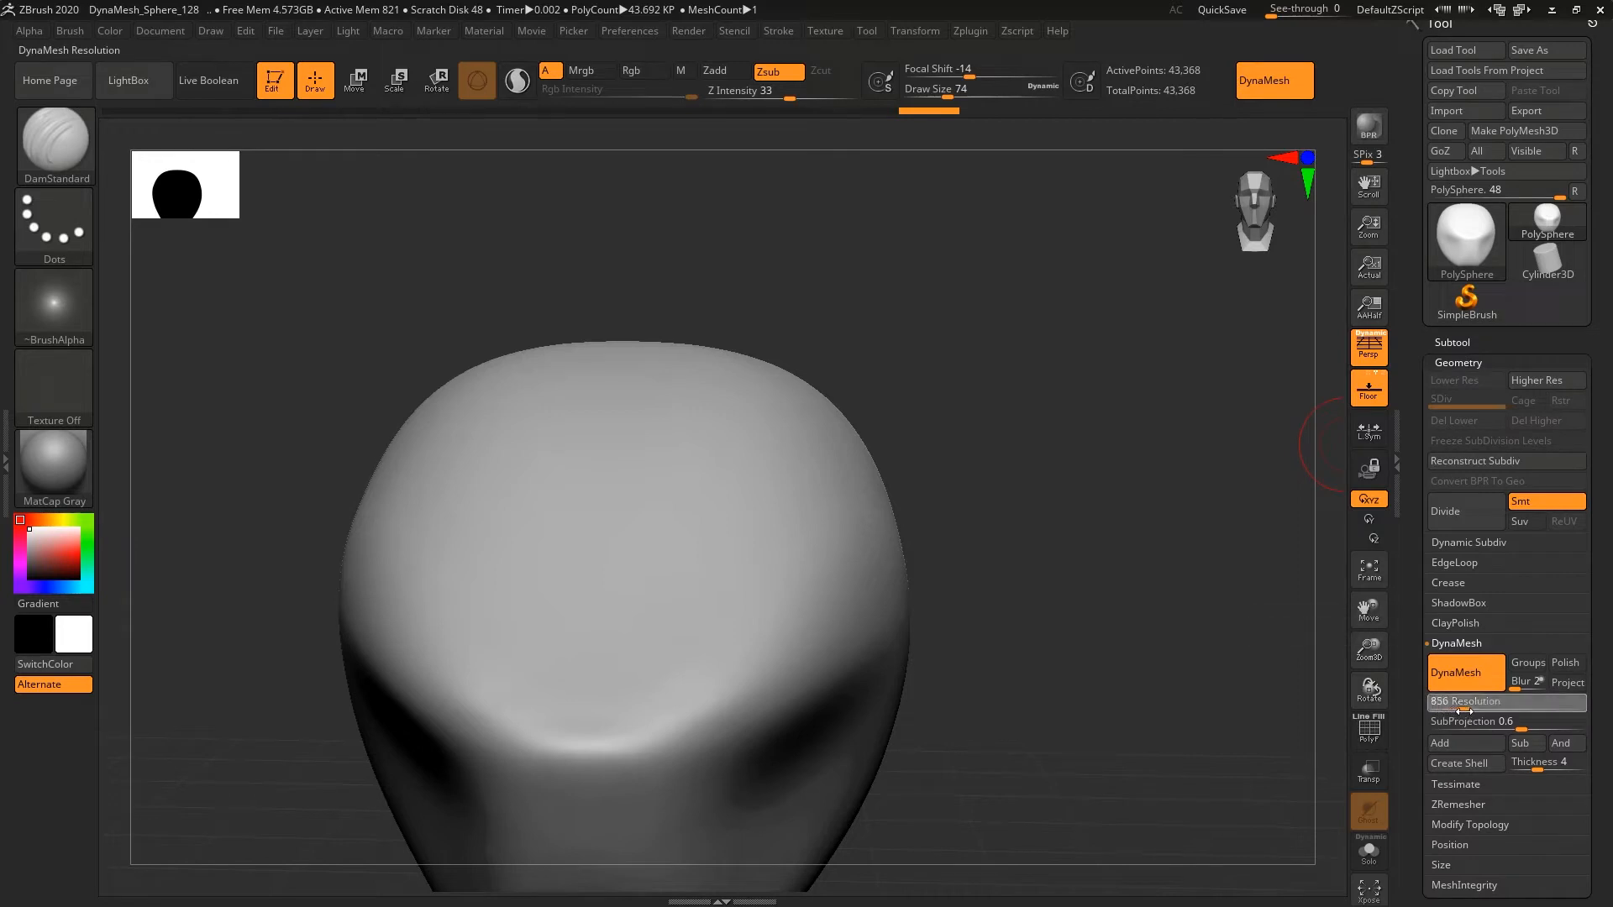
drag(1448, 710, 1462, 710)
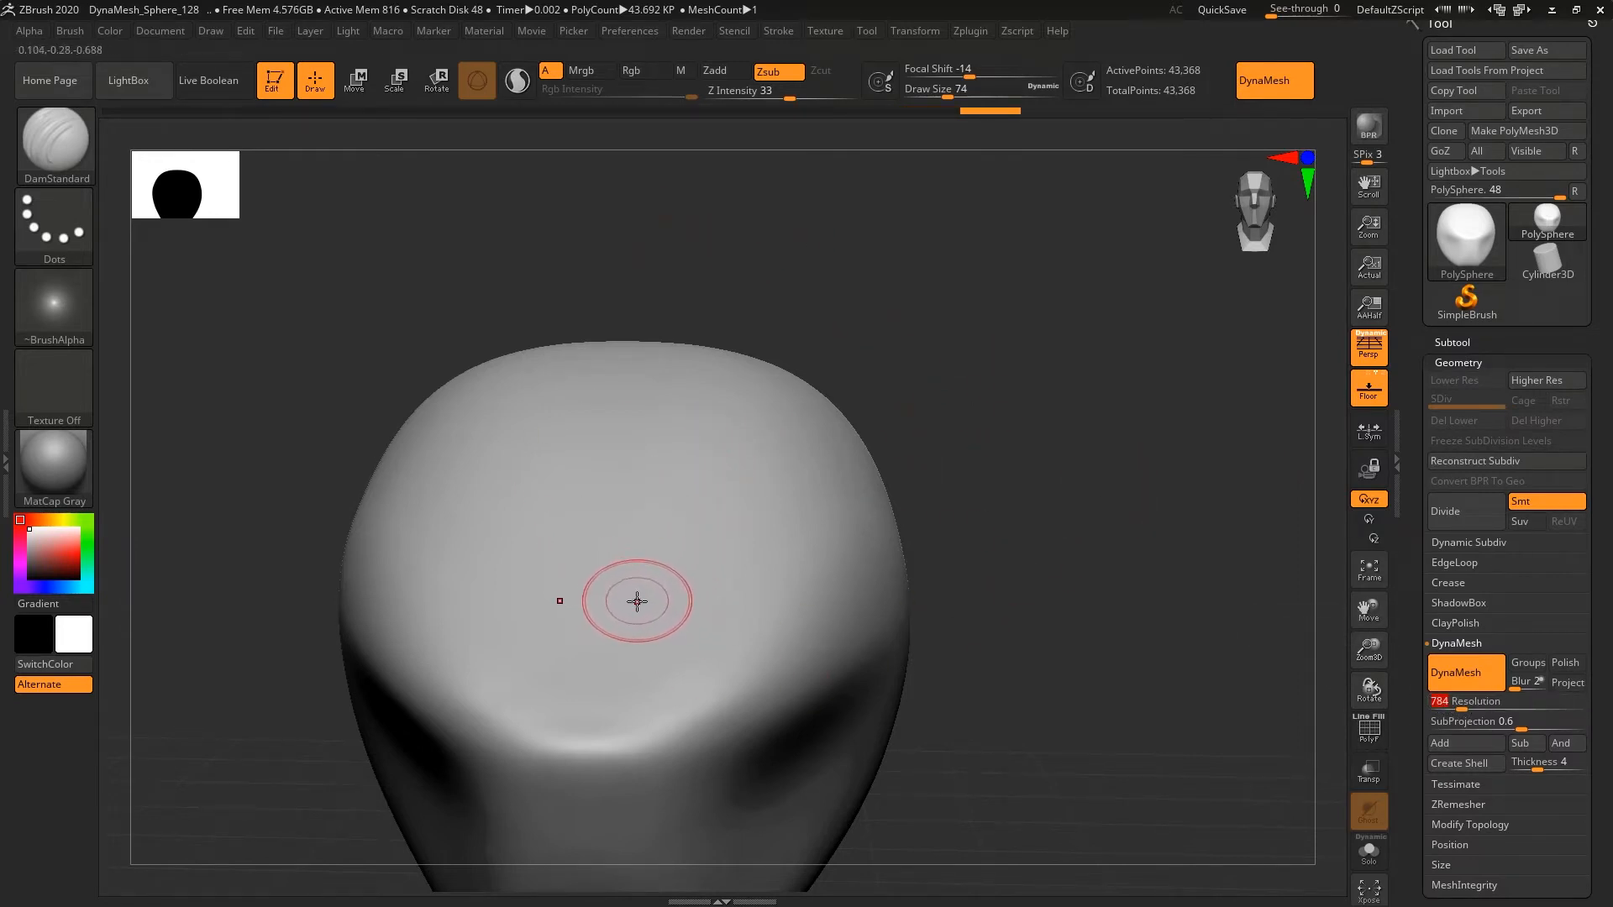
click(655, 595)
drag(661, 589, 648, 508)
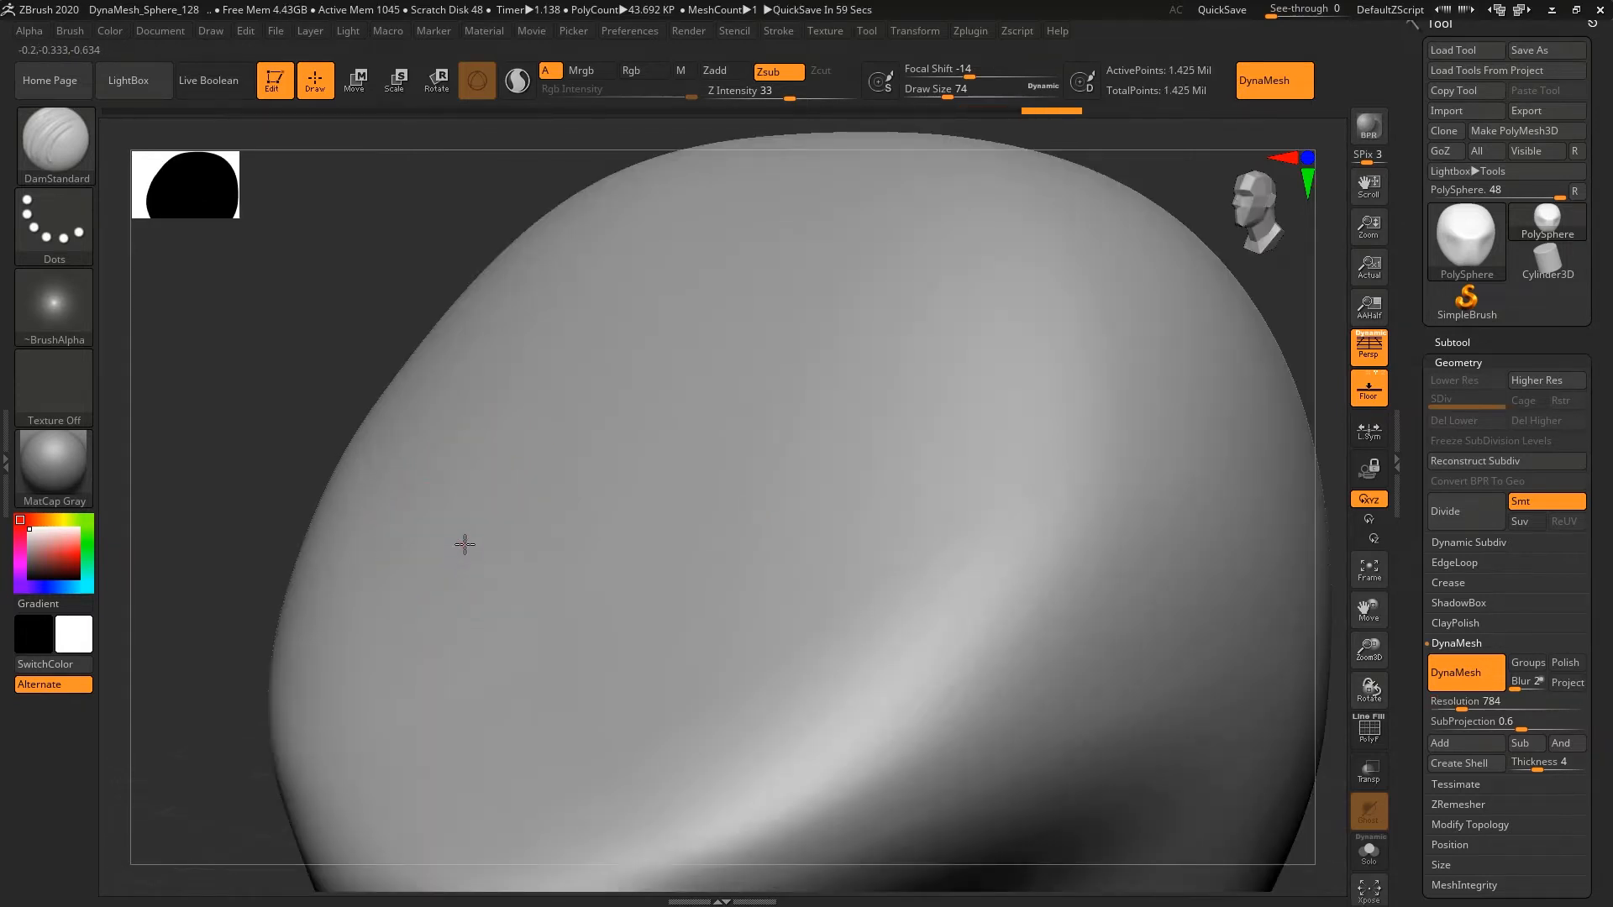
- Carve long wavy symmetrical grooves down the forehead with the DamStandard brush and inspect them from an angle
mouse_move(464, 545)
mouse_down()
mouse_move(592, 327)
mouse_move(668, 286)
mouse_up()
drag(317, 286, 319, 353)
mouse_move(373, 580)
mouse_down()
mouse_move(331, 566)
mouse_move(317, 325)
mouse_move(361, 265)
mouse_move(423, 254)
mouse_up()
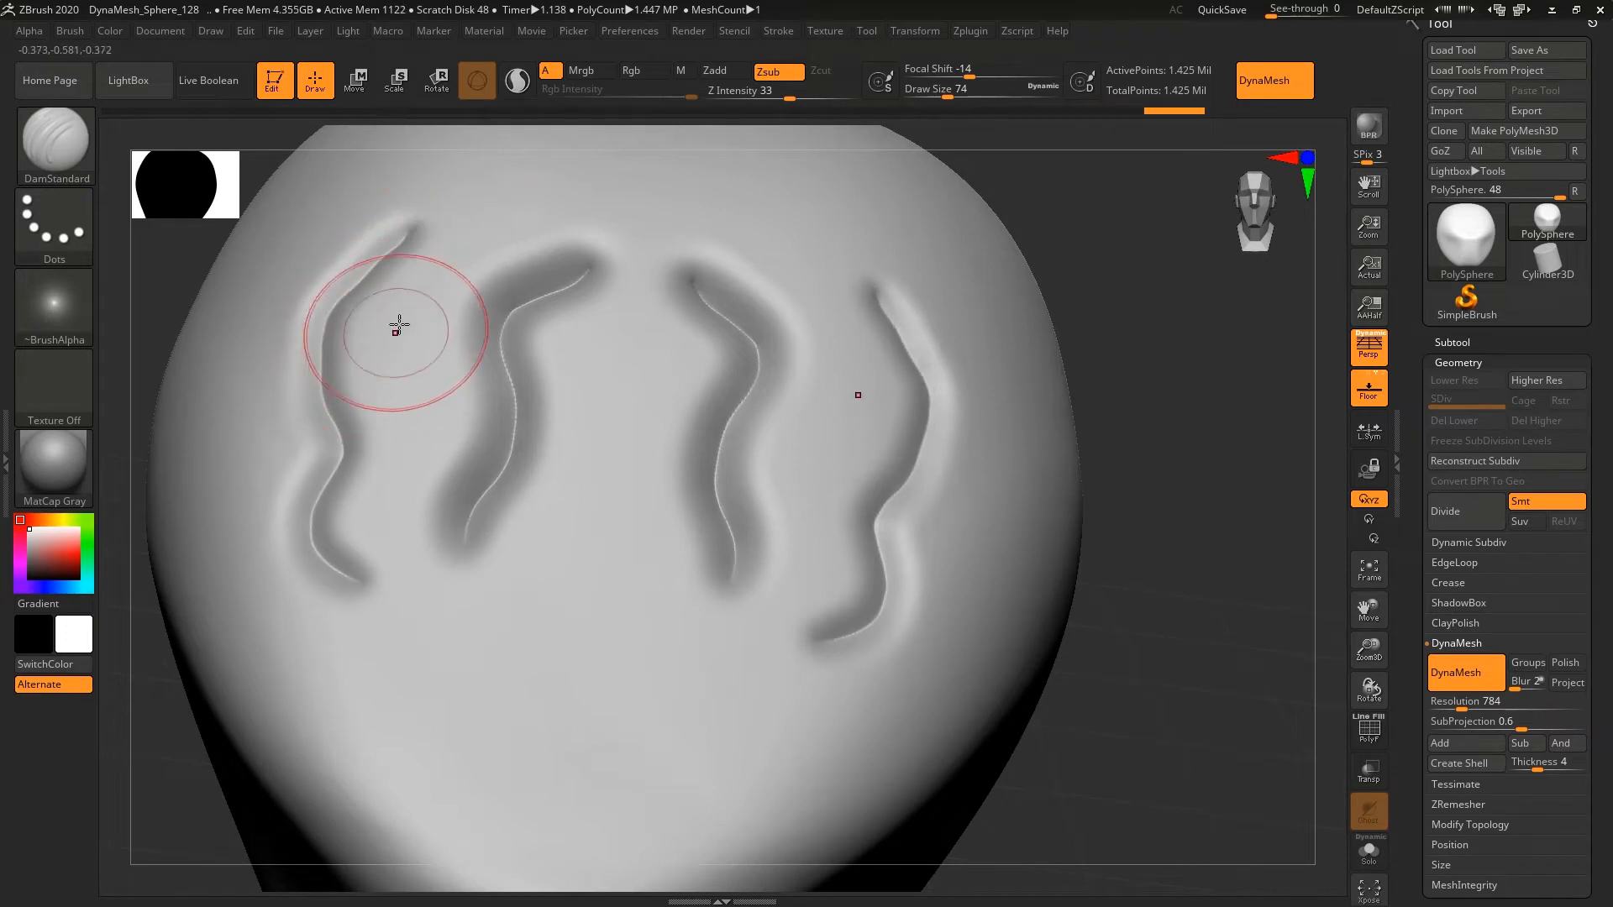
drag(256, 288, 358, 387)
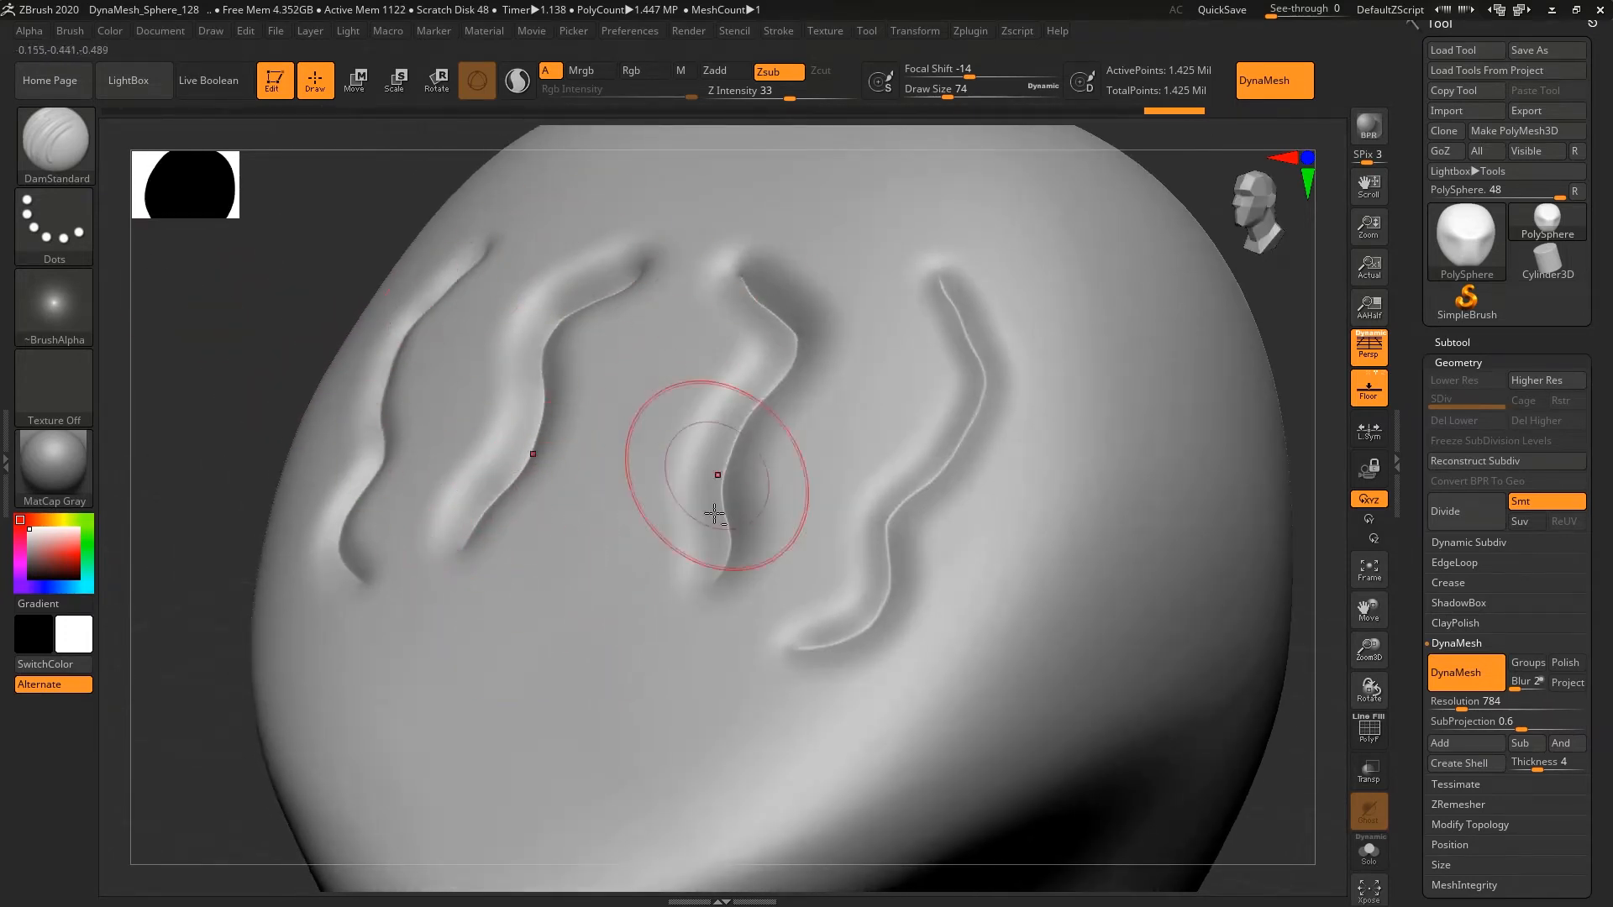
- Carve additional symmetrical DamStandard grooves along the forehead's center and between the wavy grooves, checking them from several angles
mouse_move(515, 648)
mouse_down()
mouse_move(545, 614)
mouse_move(621, 373)
mouse_up()
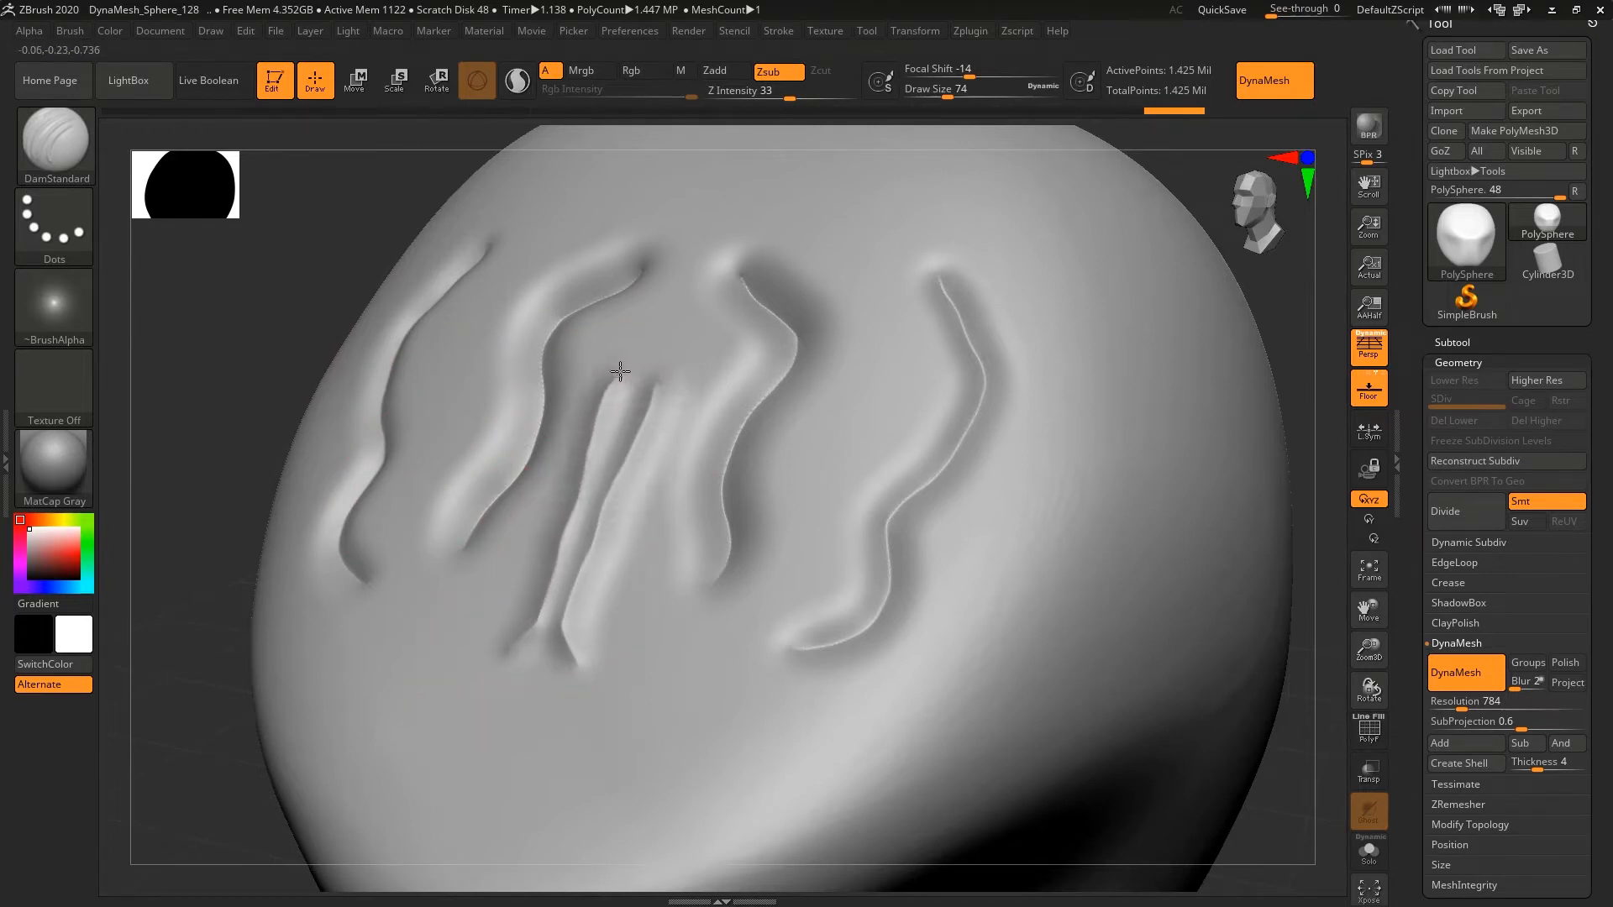
mouse_move(231, 422)
mouse_down()
mouse_move(247, 314)
mouse_move(210, 336)
mouse_up()
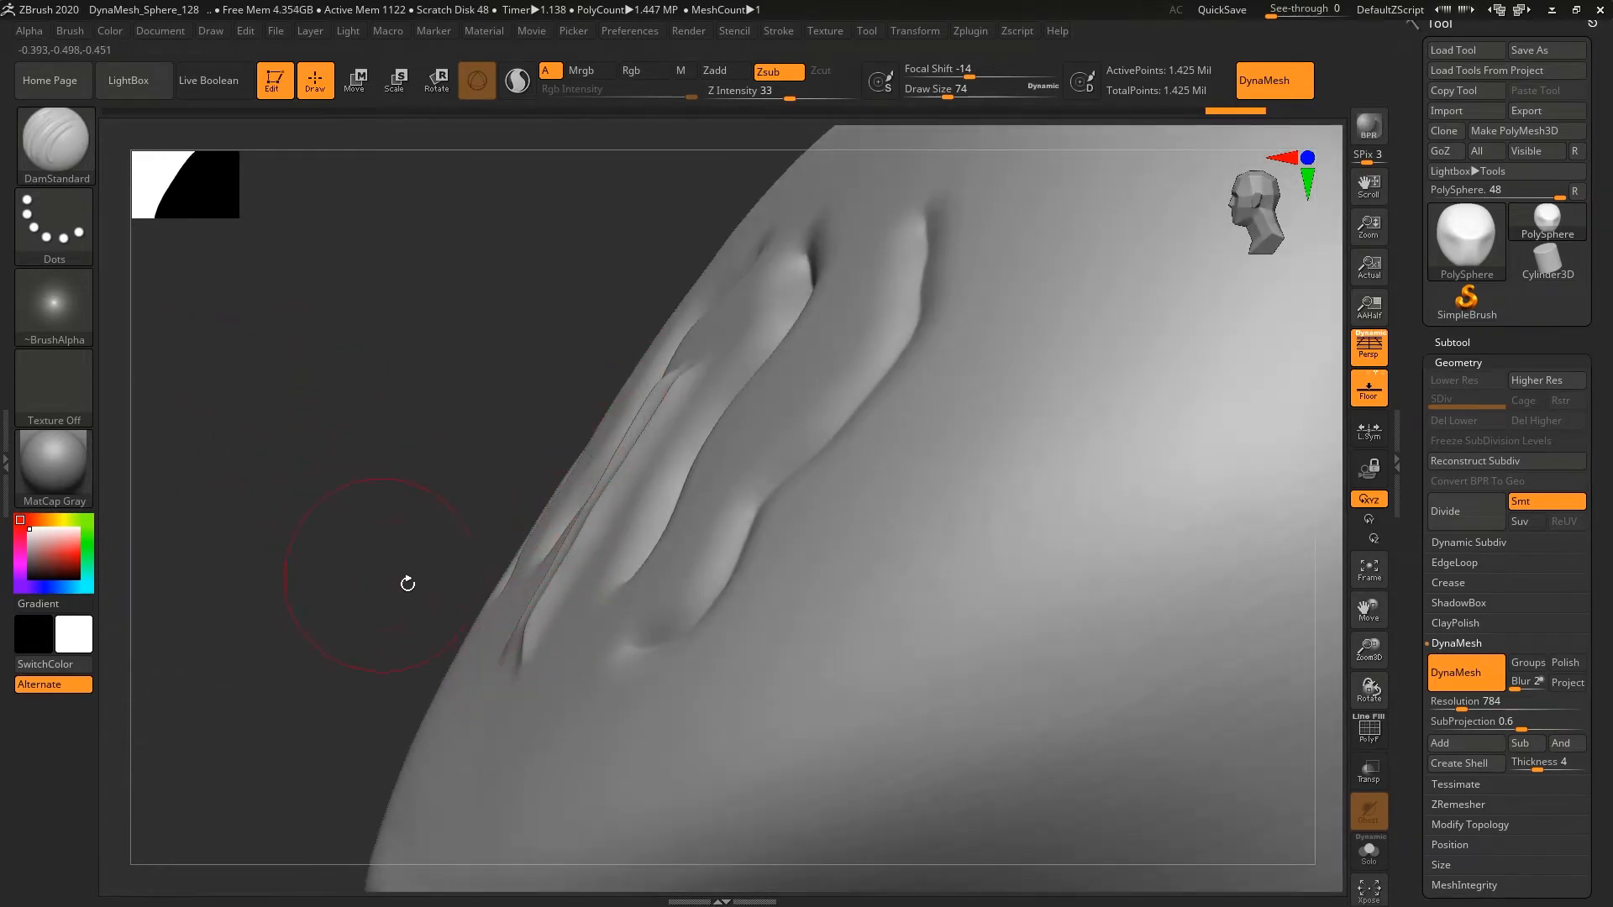
drag(850, 652, 975, 181)
mouse_move(260, 364)
mouse_down()
mouse_move(311, 329)
mouse_move(342, 331)
mouse_up()
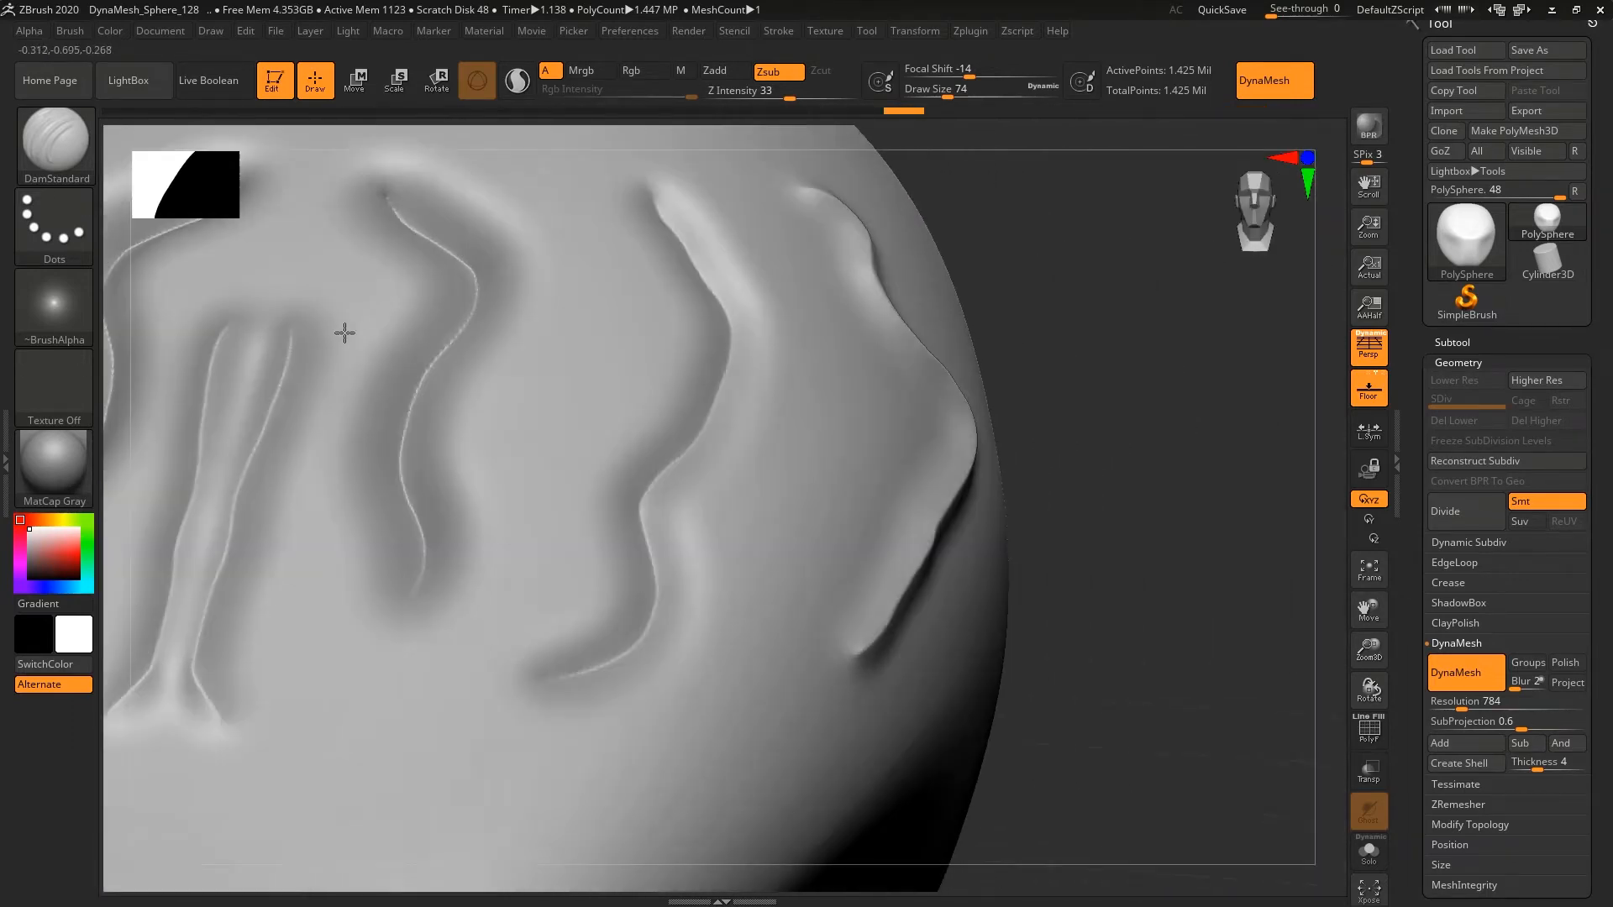
mouse_move(584, 471)
mouse_down()
mouse_move(602, 389)
mouse_move(592, 286)
mouse_up()
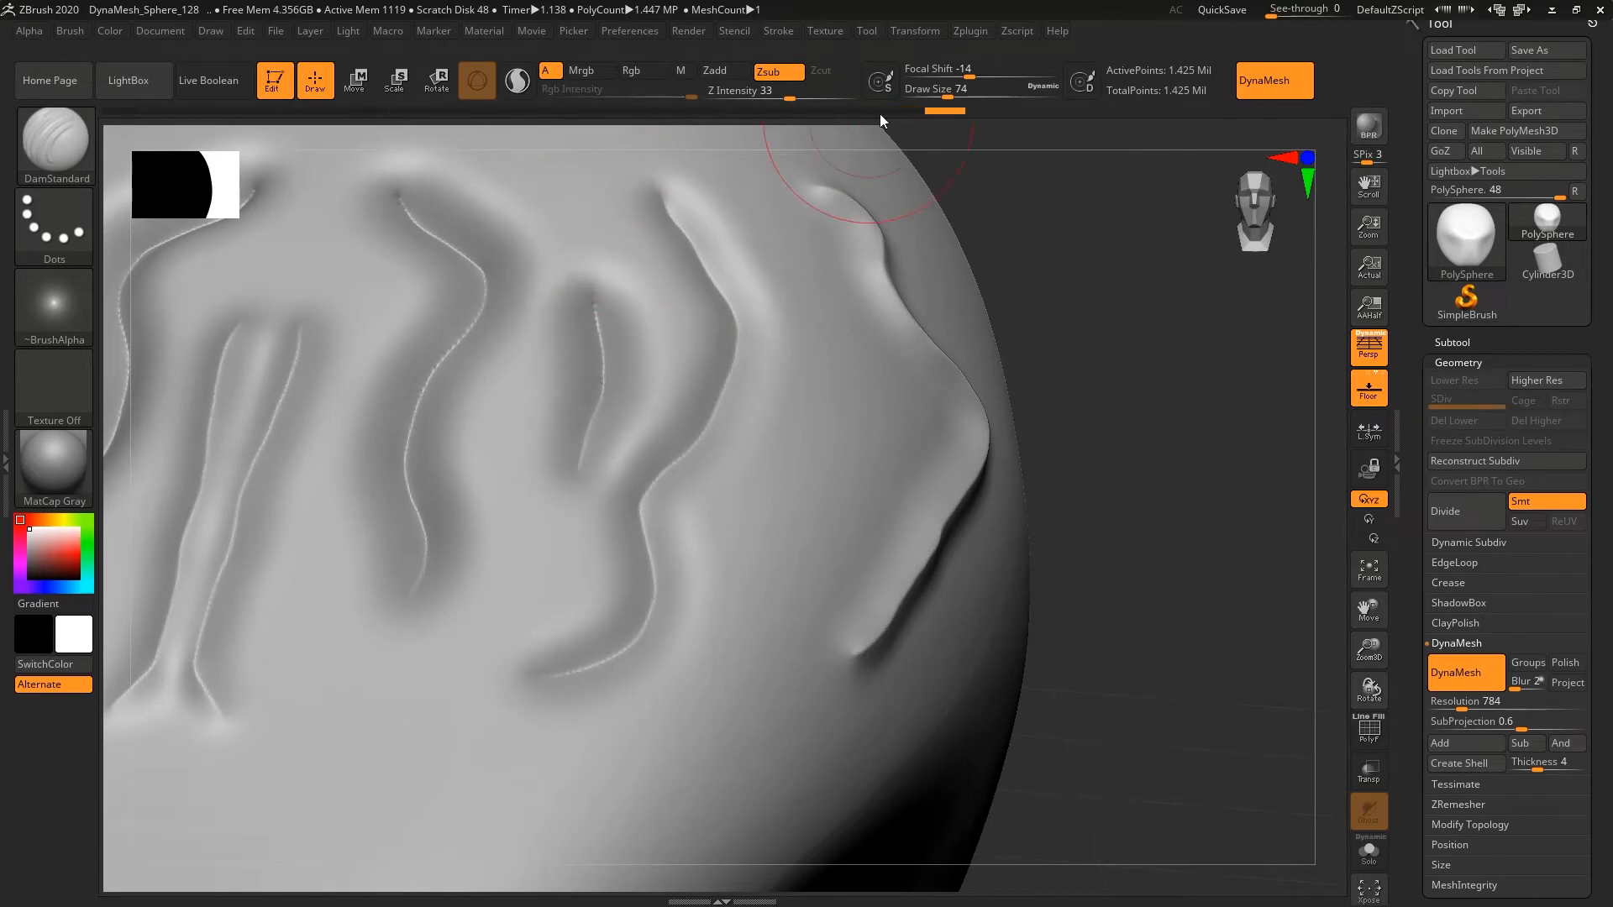
- Rewind the undo history to the plain sphere and reload the DynaMesh_Sphere_128.ZPR project
click(877, 110)
drag(793, 113, 122, 110)
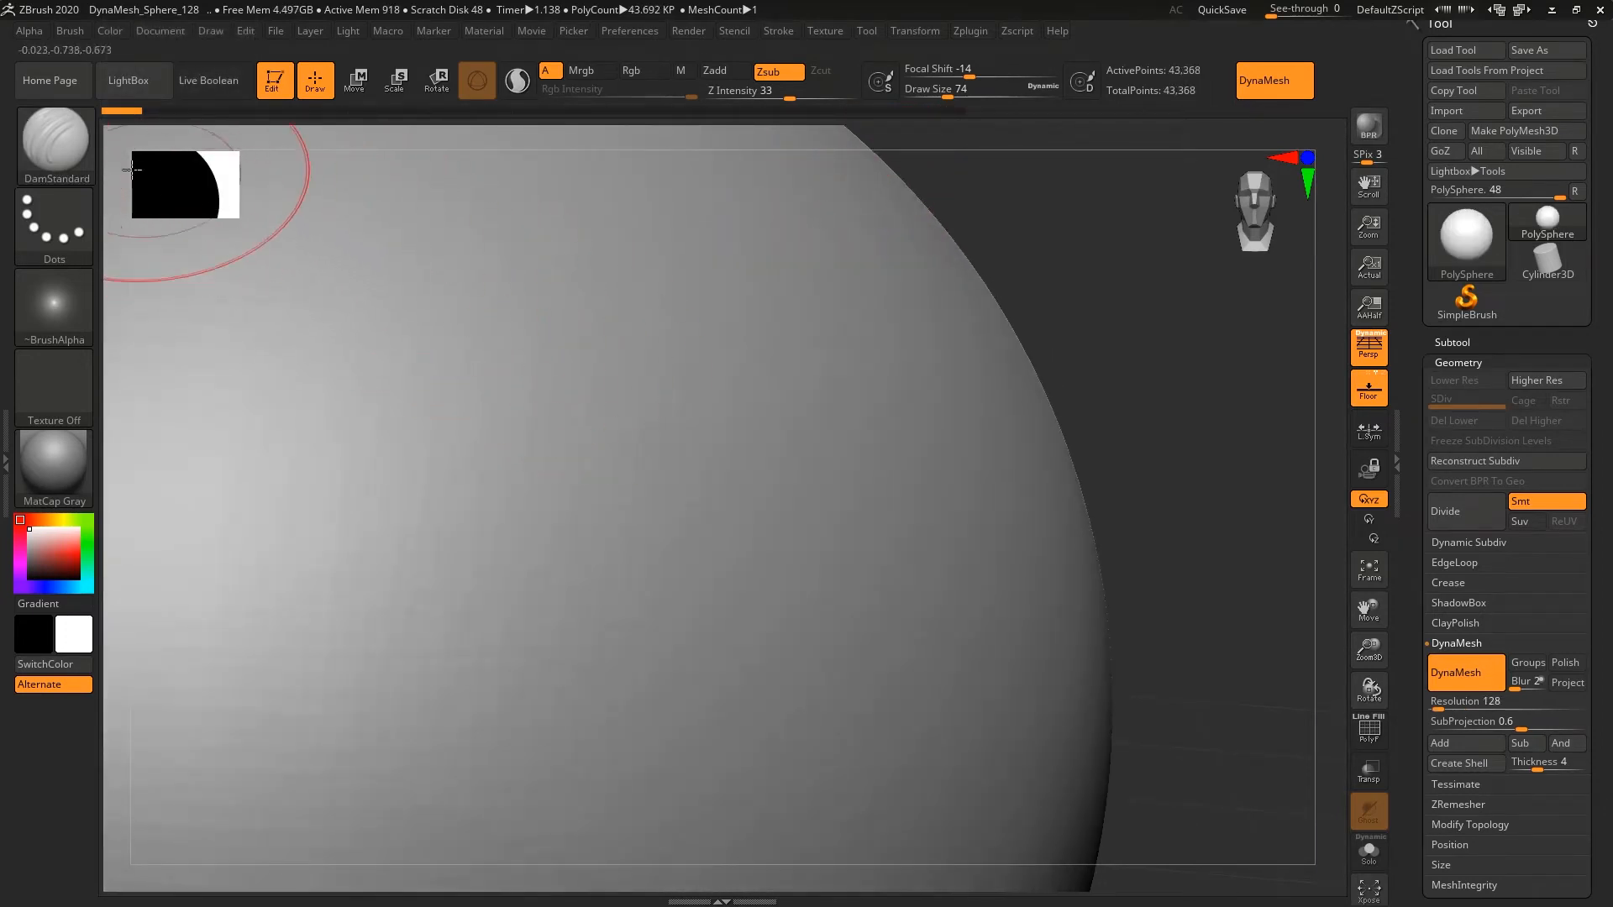
click(128, 80)
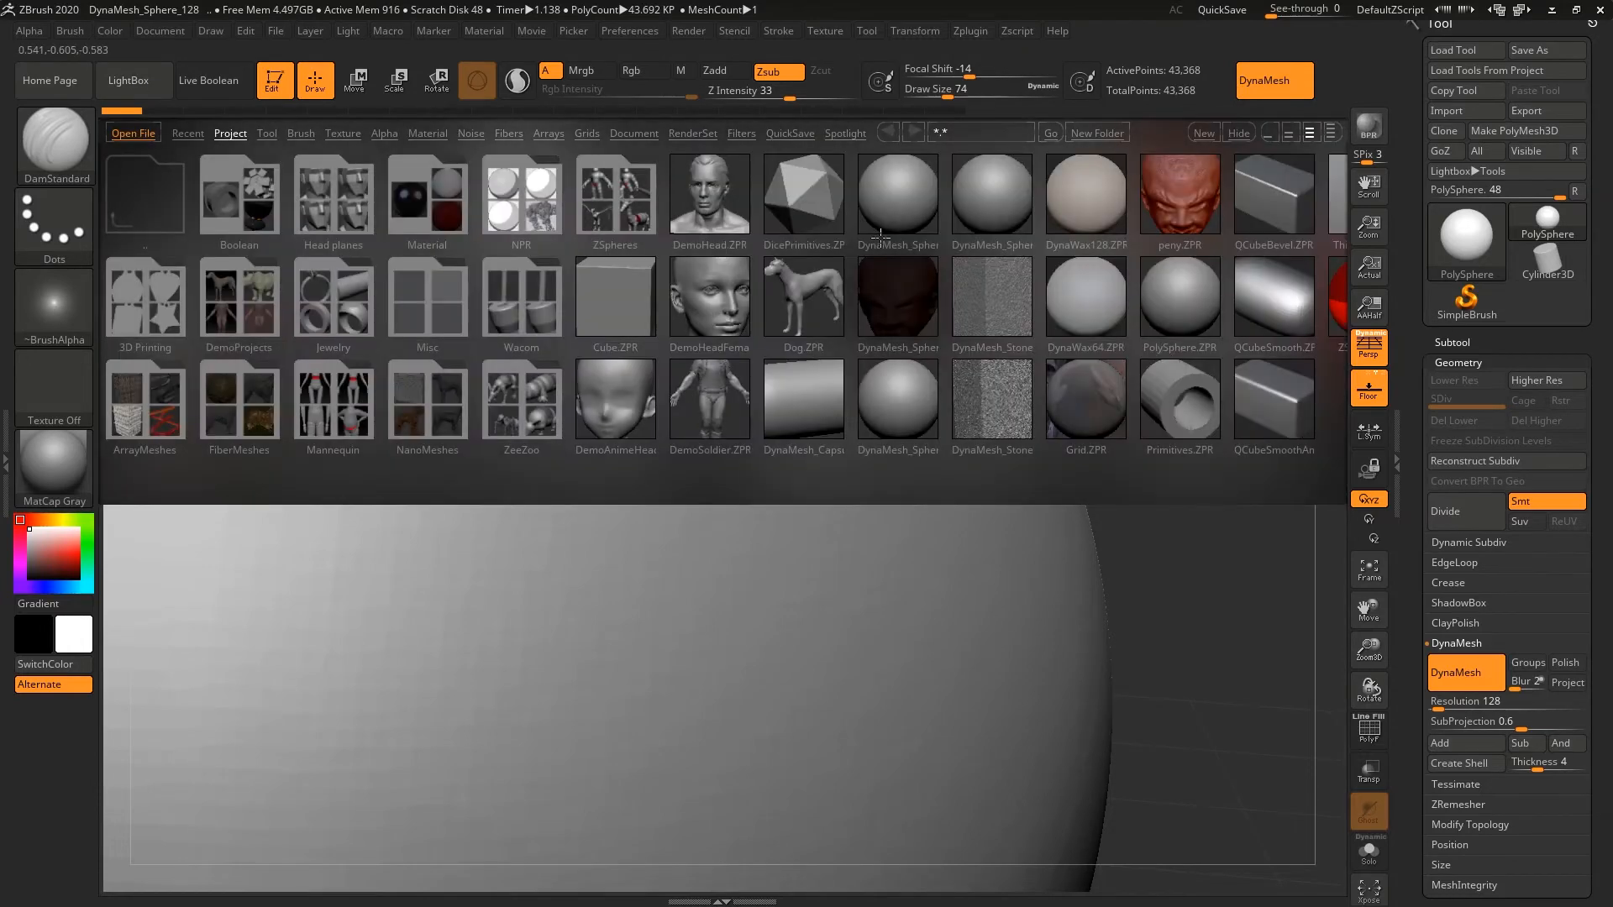
double_click(898, 194)
click(848, 507)
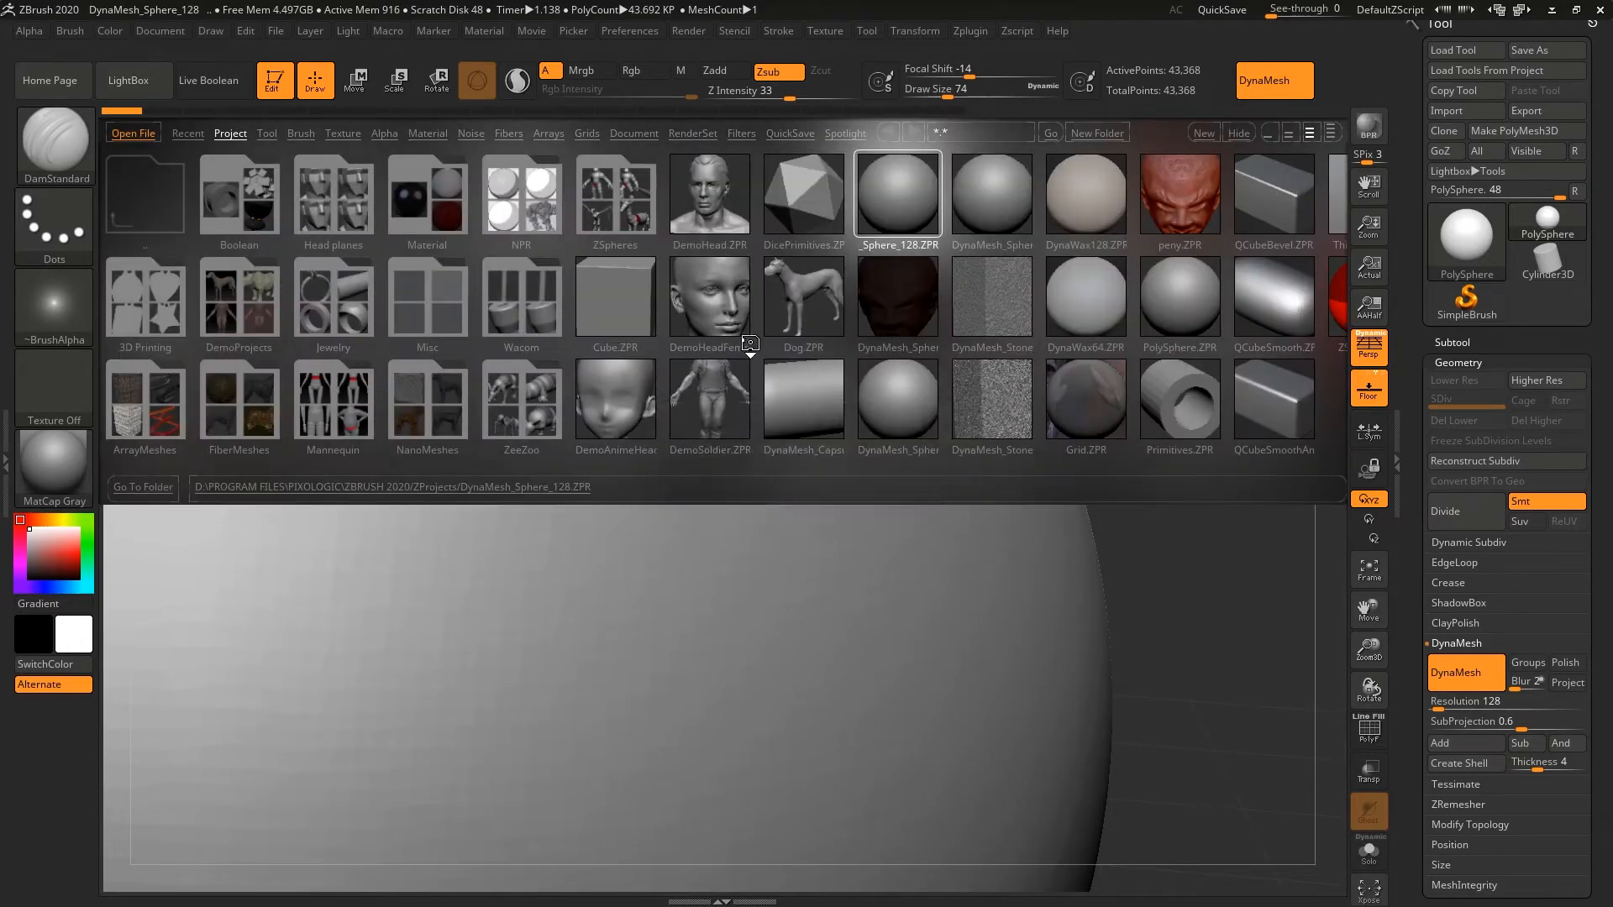
- Select the Move brush for shaping the fresh sphere
alt+drag(1056, 376, 1006, 455)
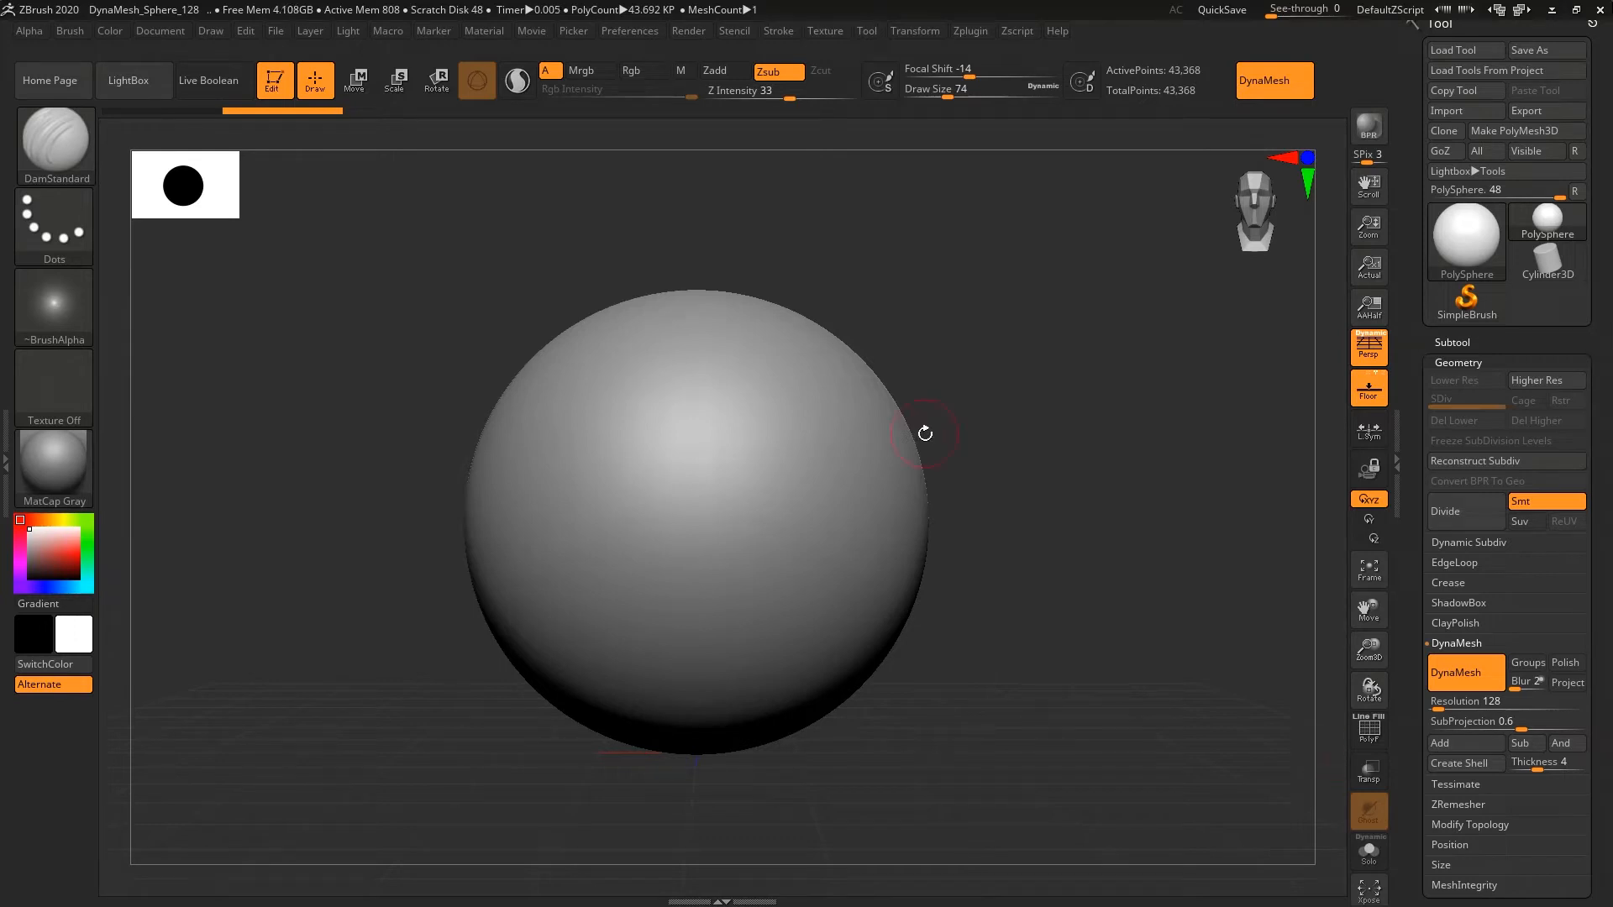
drag(1007, 352, 1305, 188)
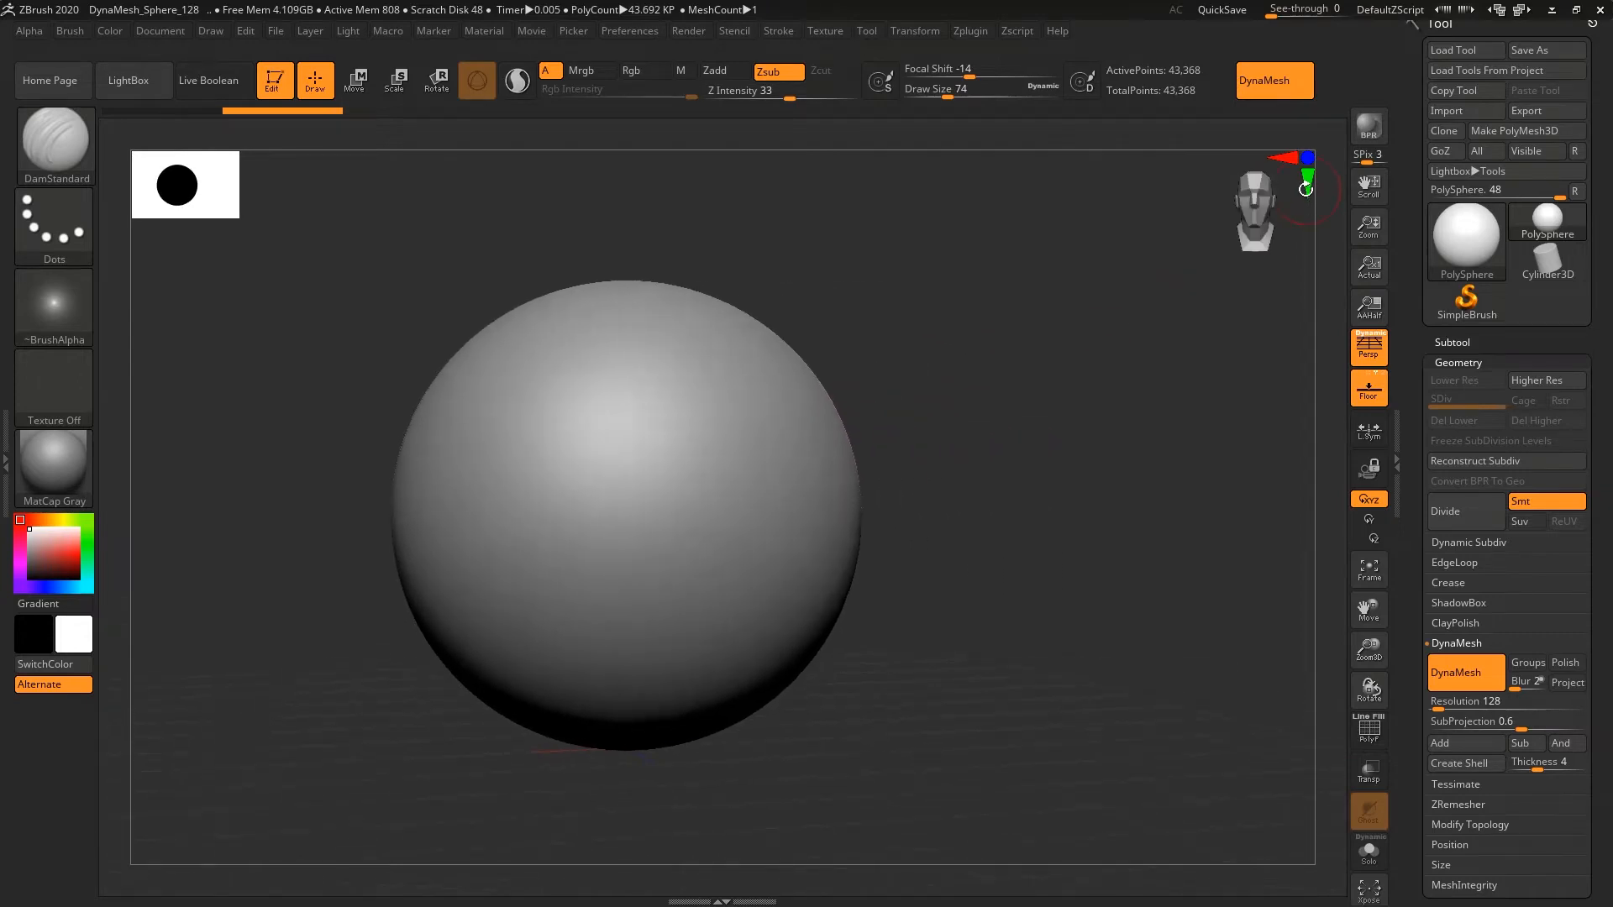
click(49, 142)
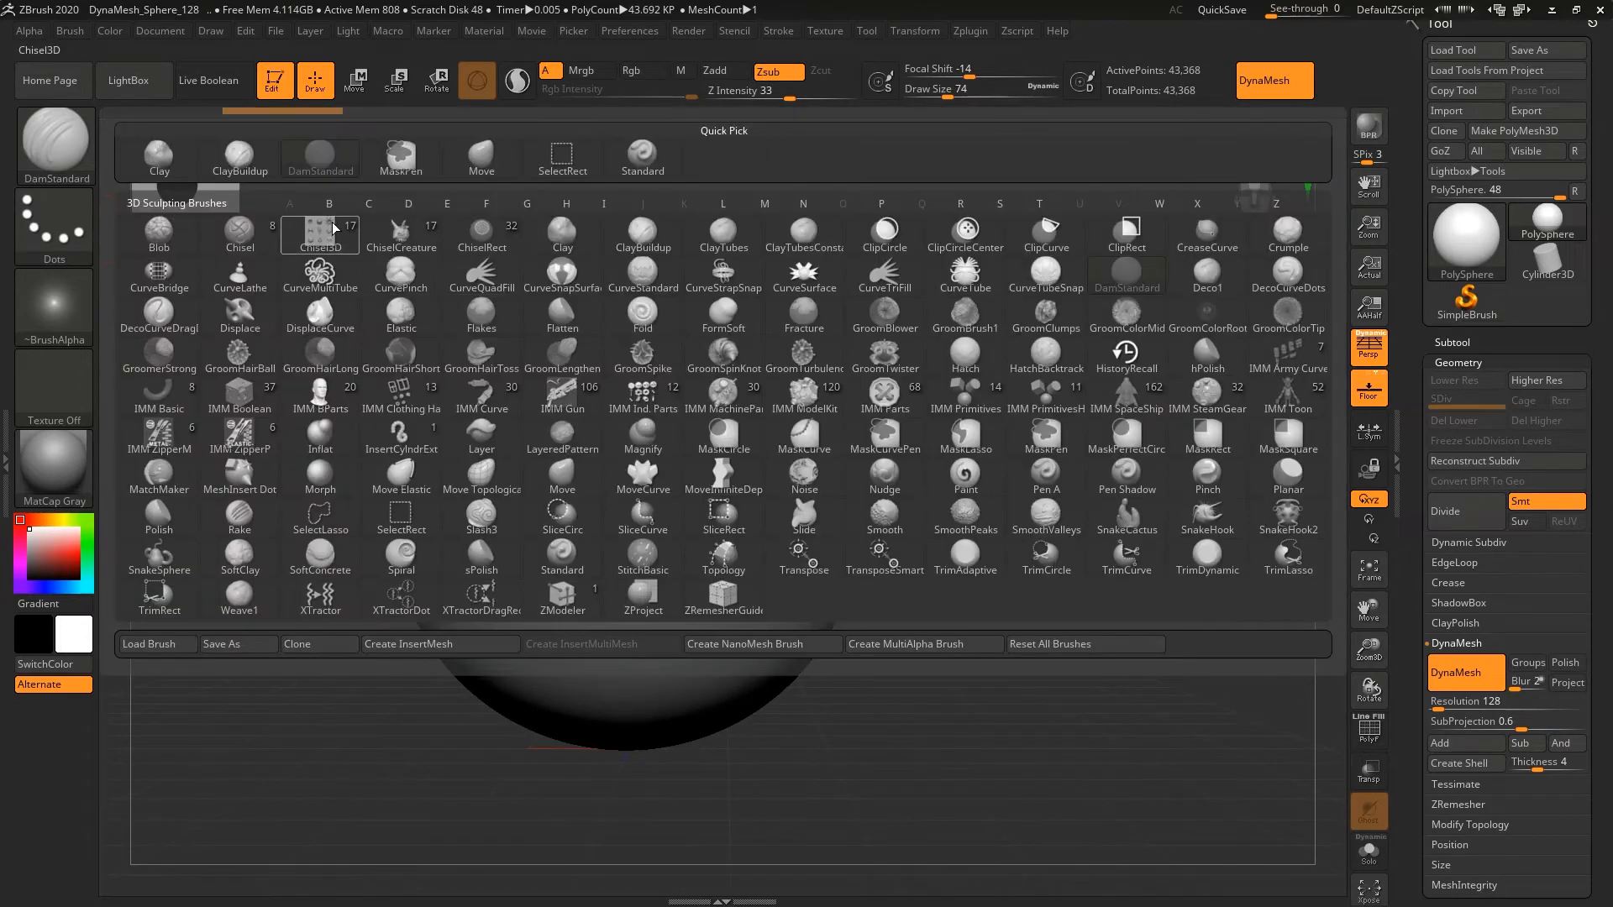
click(481, 156)
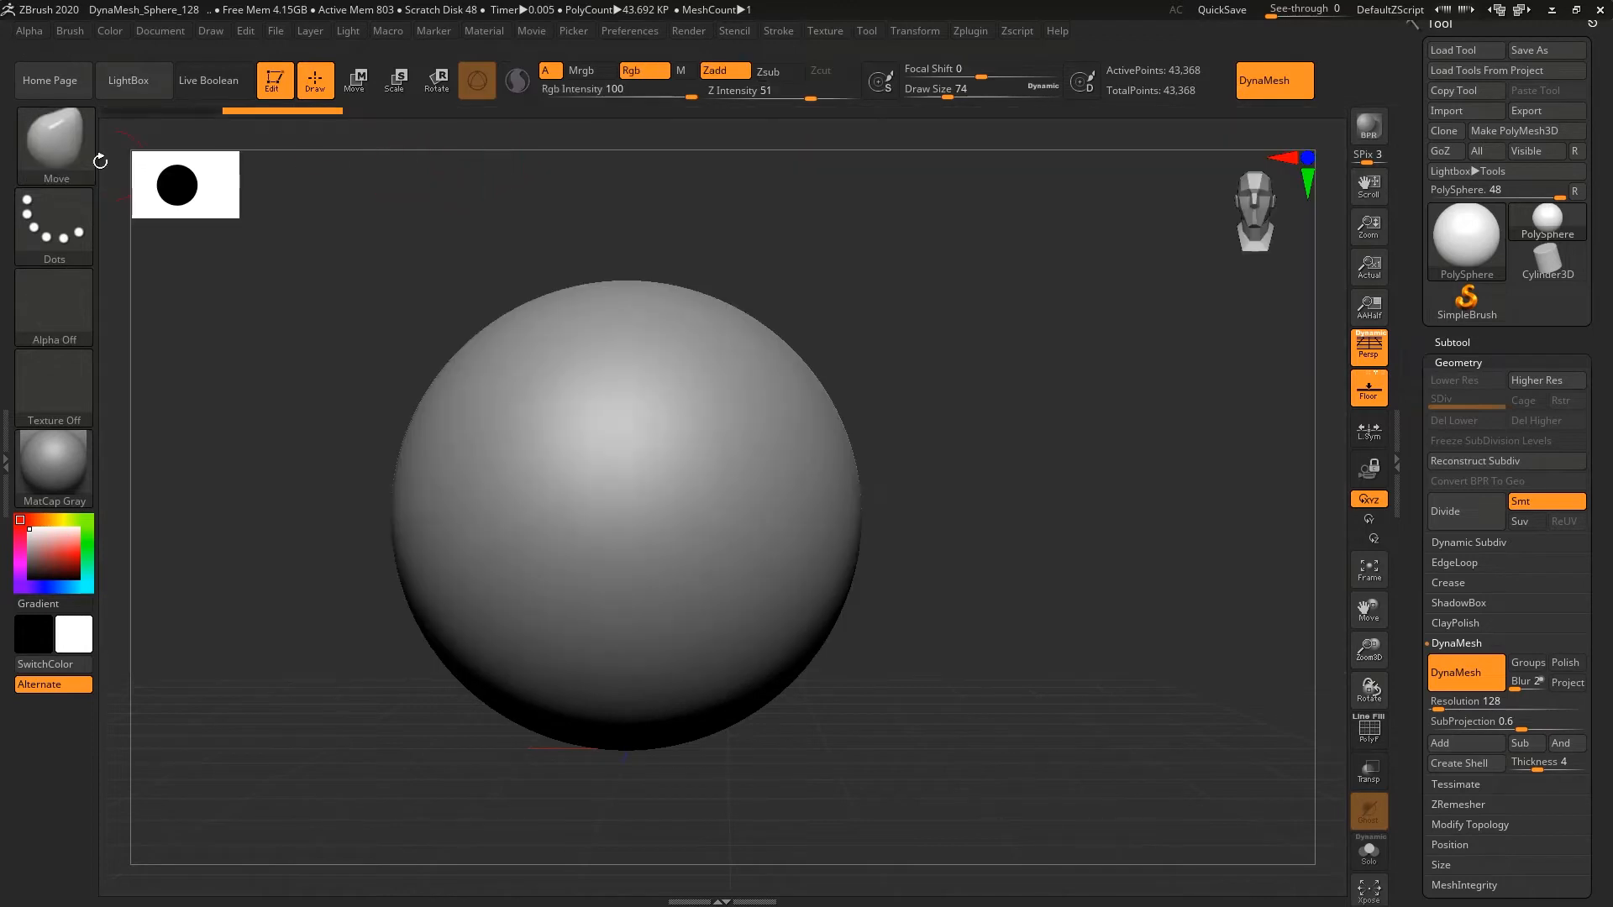
- Browse the sculpting brushes, switch to the Blob brush and return to the Move brush
click(91, 126)
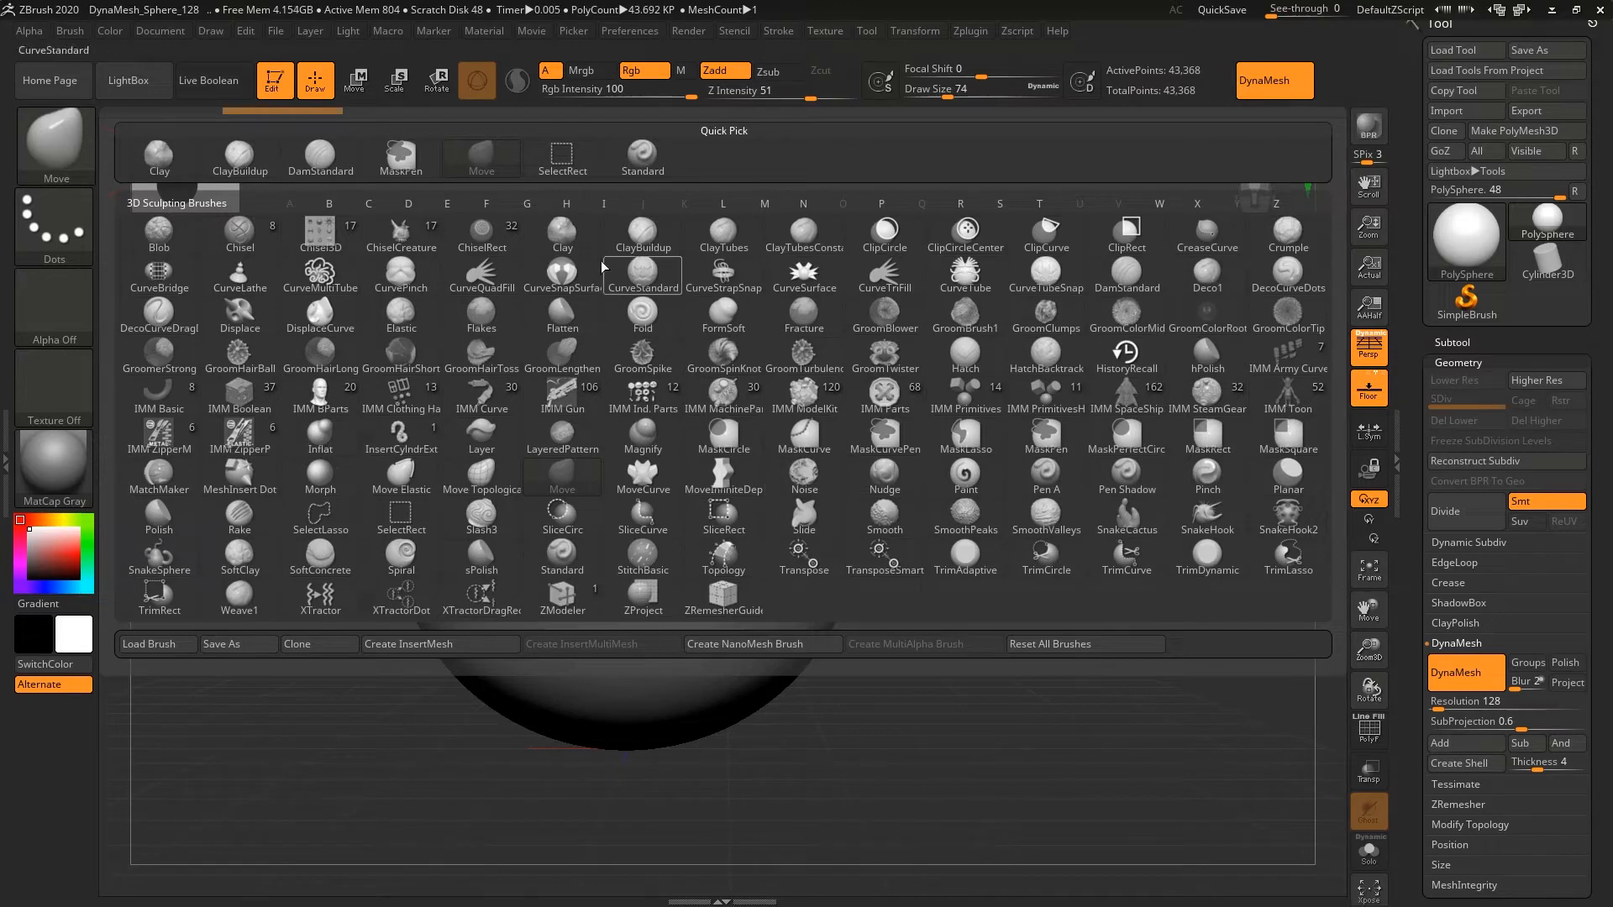
click(87, 165)
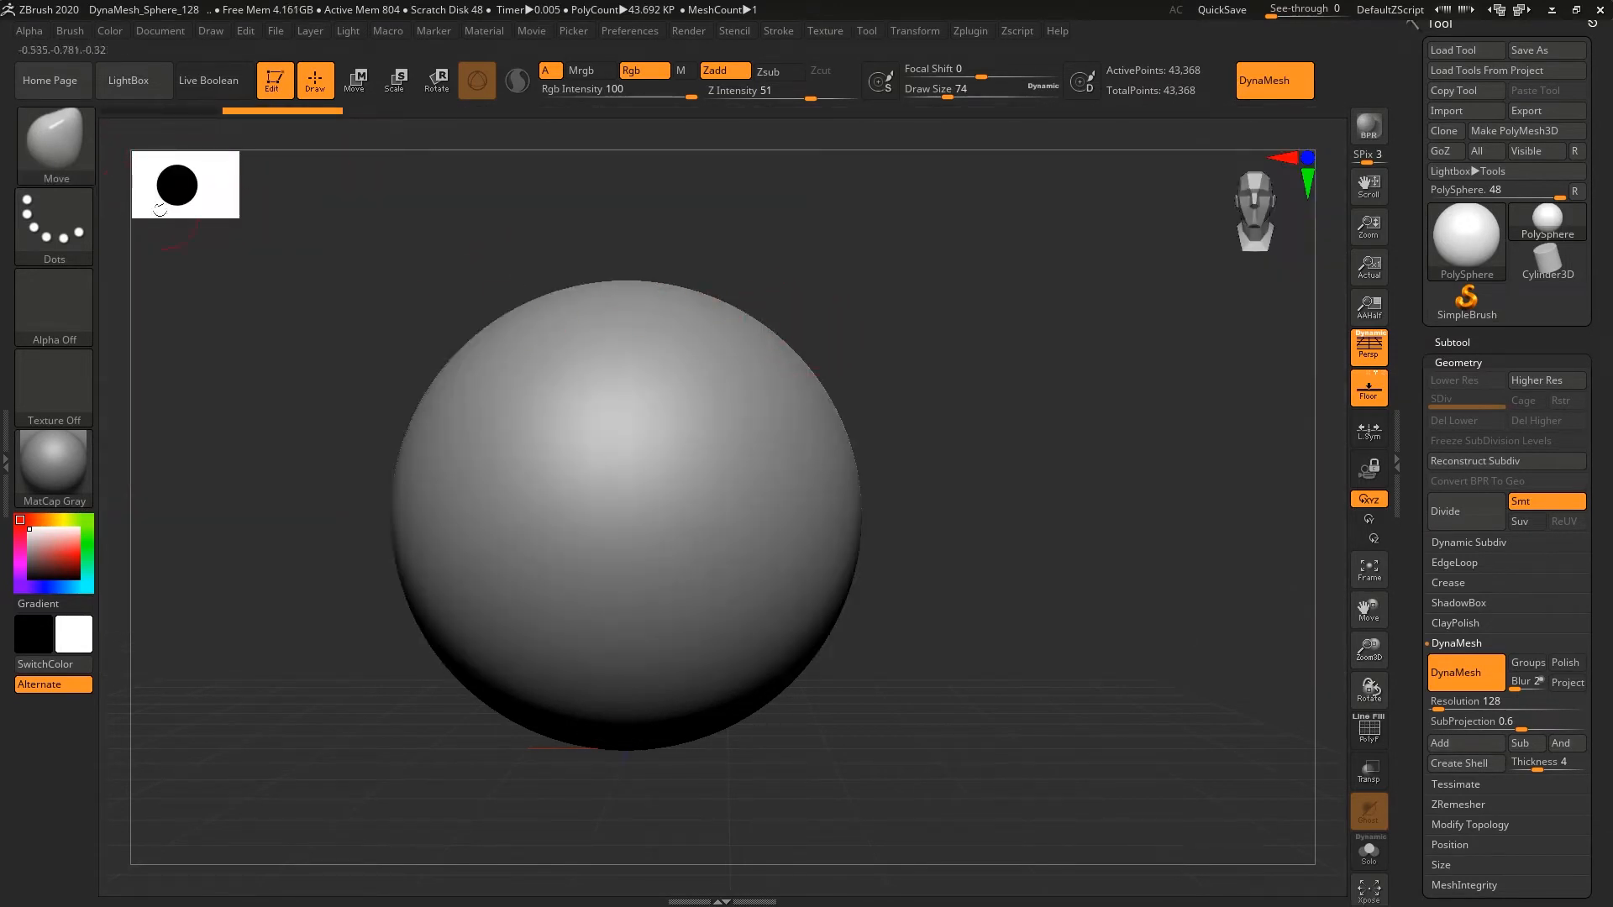
click(58, 133)
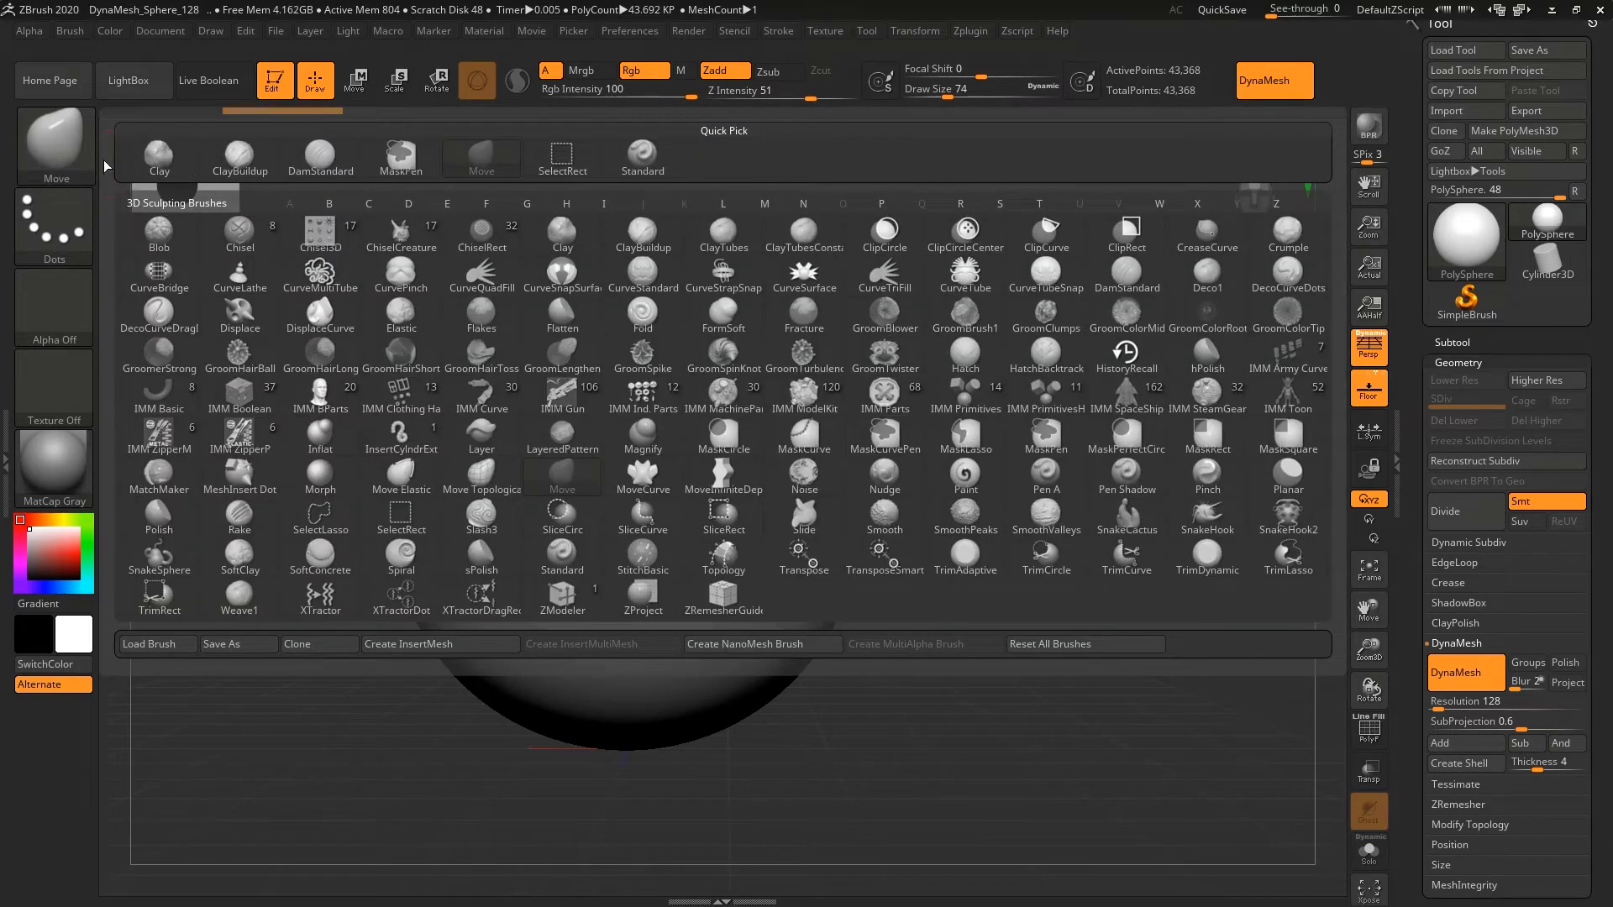
key(b)
key(b)
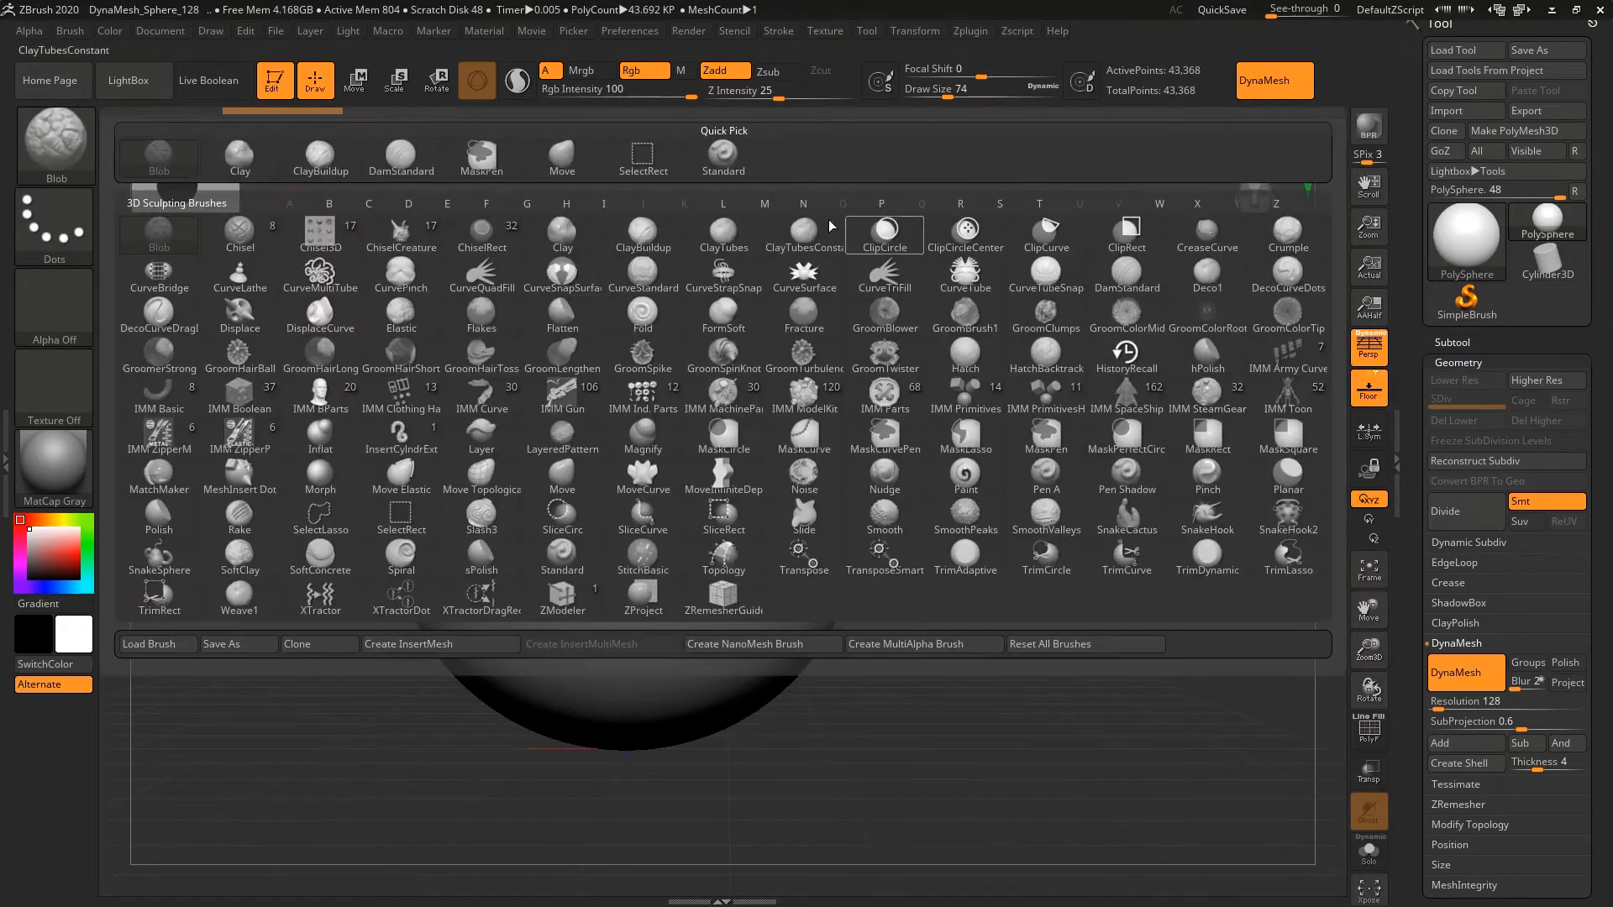
click(562, 155)
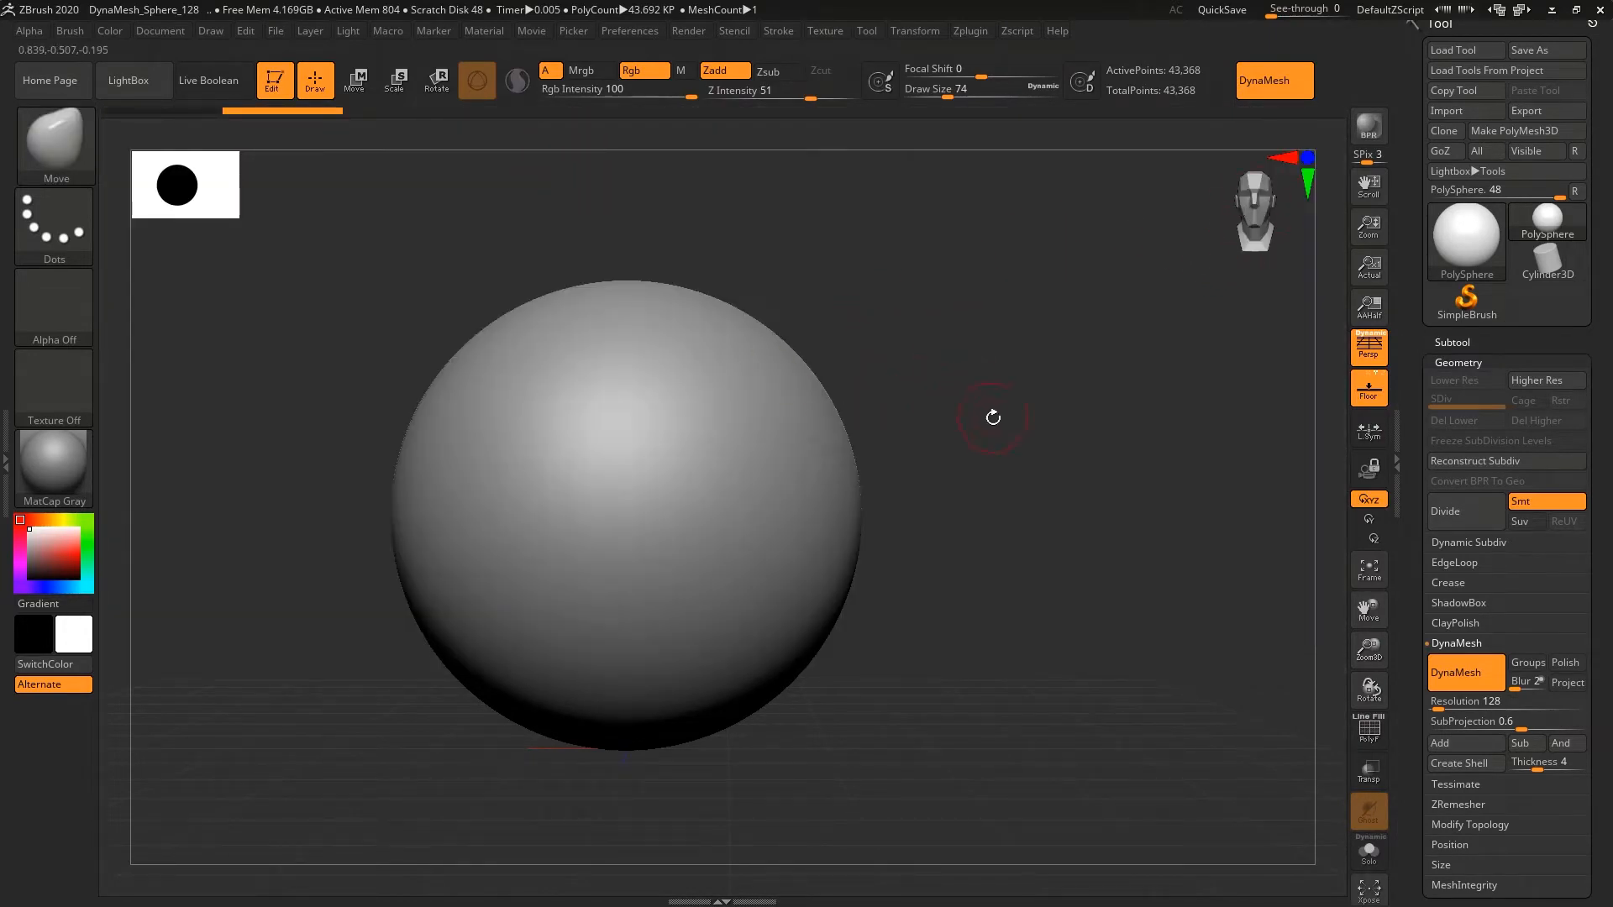
- Set the Move brush's Draw Size to 585 and pull the sphere's lower part downward and forward to form the chin and jaw
mouse_move(982, 378)
alt+mouse_down()
mouse_move(961, 389)
mouse_move(945, 344)
alt+mouse_up()
key(s)
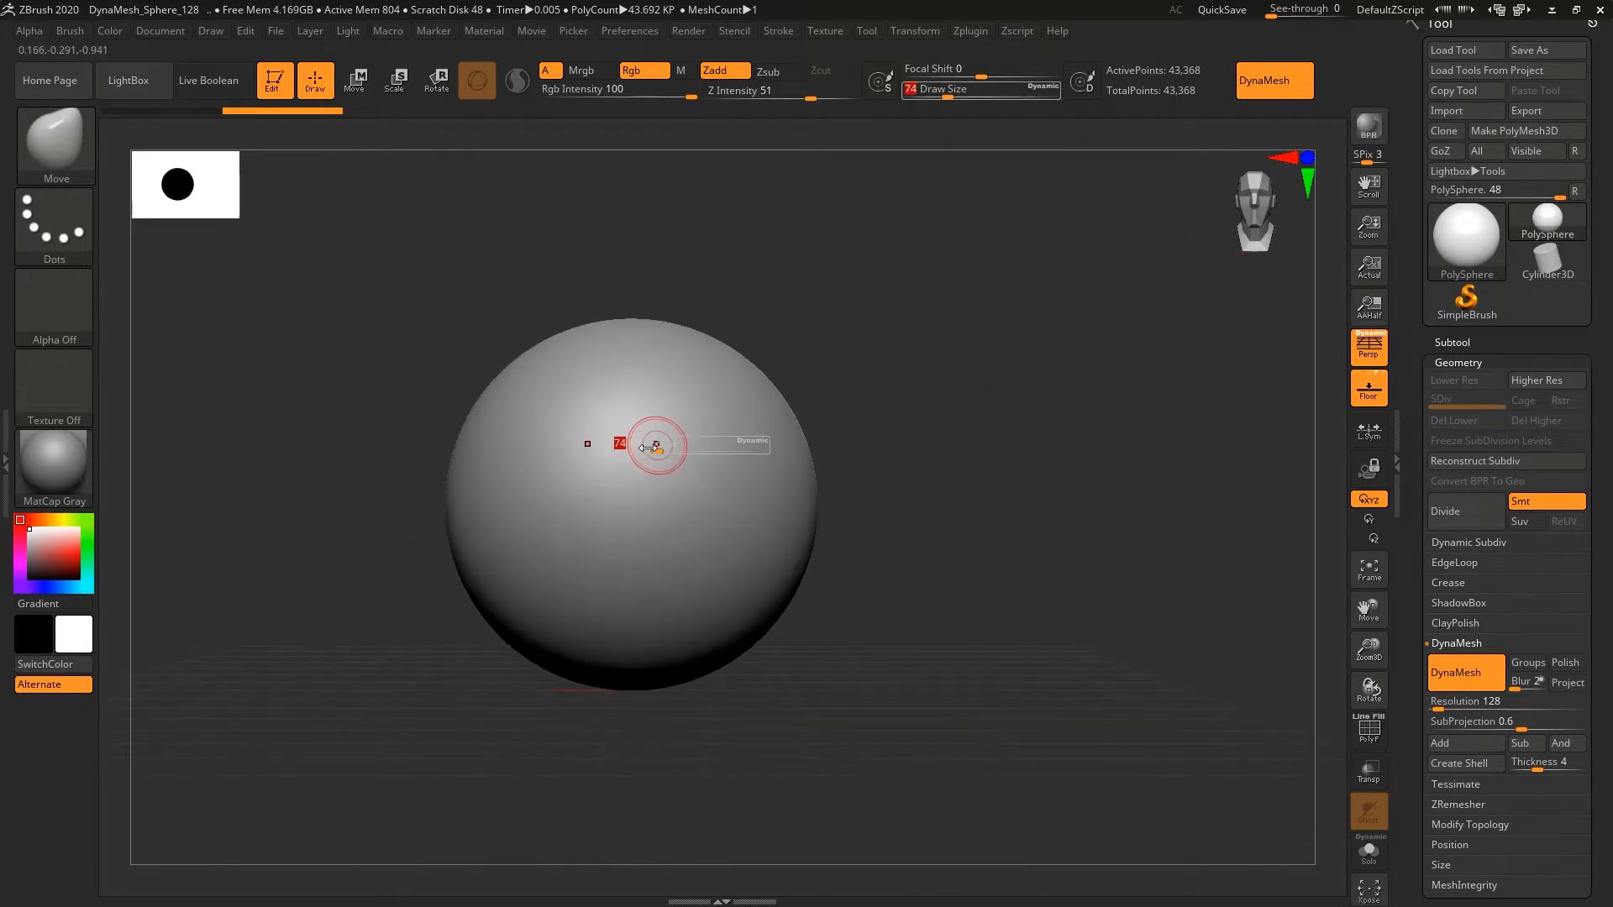
drag(649, 447, 735, 435)
drag(630, 638, 601, 711)
mouse_move(961, 468)
mouse_down()
mouse_move(848, 496)
mouse_move(877, 509)
mouse_move(828, 503)
mouse_move(961, 425)
mouse_move(924, 470)
mouse_move(879, 439)
mouse_up()
mouse_move(773, 647)
mouse_down()
mouse_move(739, 625)
mouse_move(762, 668)
mouse_move(804, 661)
mouse_up()
drag(595, 739, 610, 721)
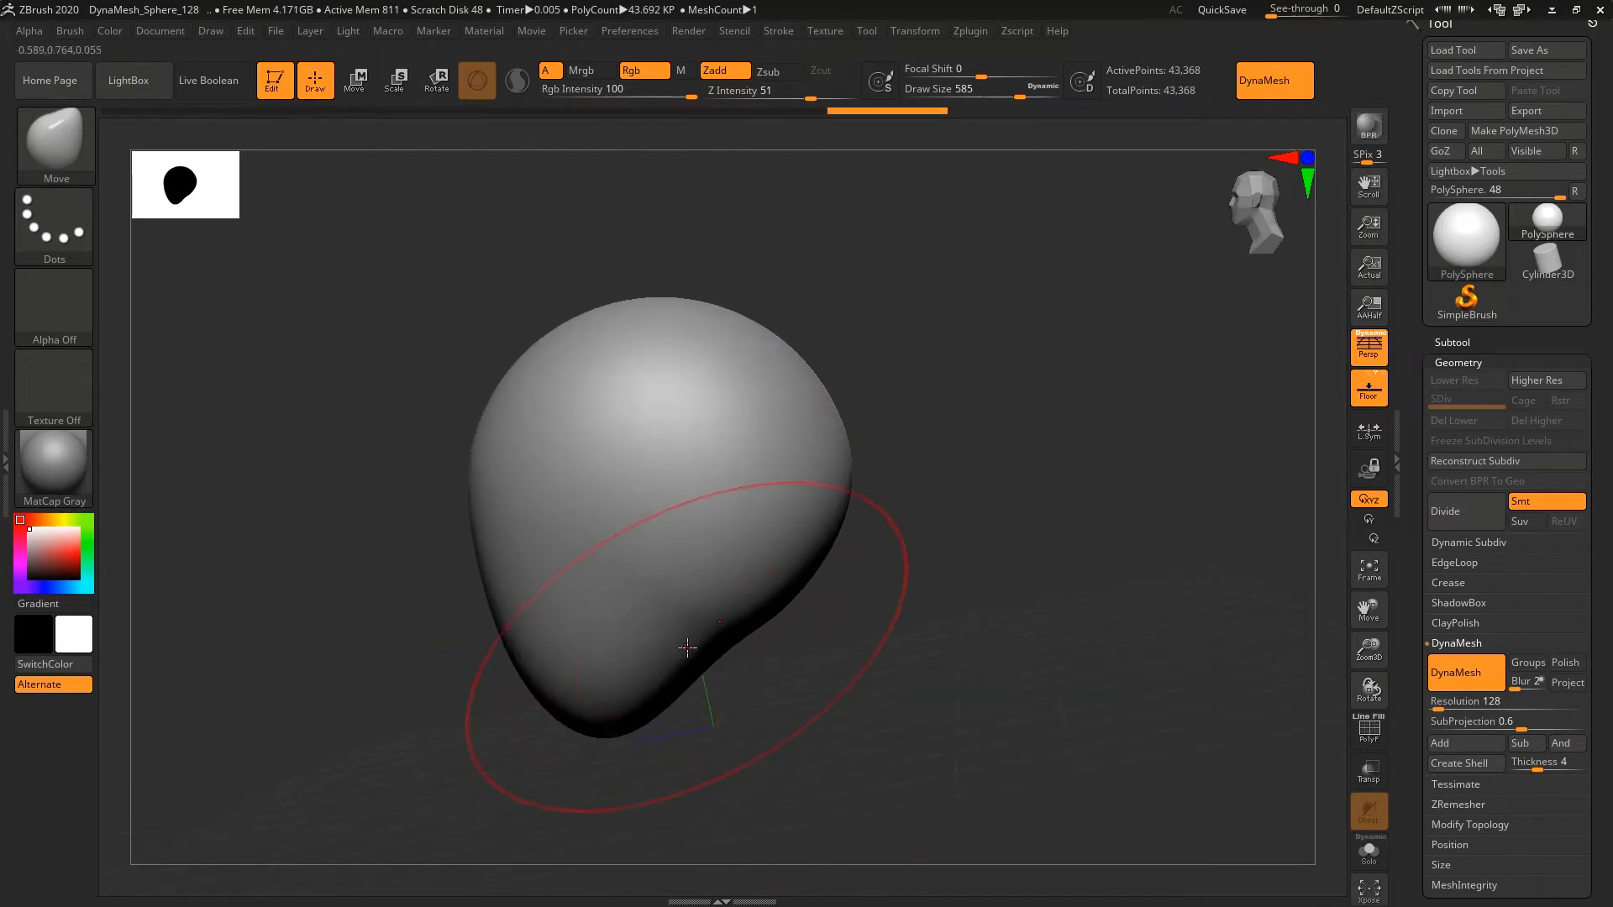
mouse_move(695, 652)
mouse_down()
mouse_move(706, 670)
mouse_move(765, 628)
mouse_move(706, 670)
mouse_up()
mouse_move(702, 395)
mouse_down()
mouse_move(756, 353)
mouse_move(898, 331)
mouse_up()
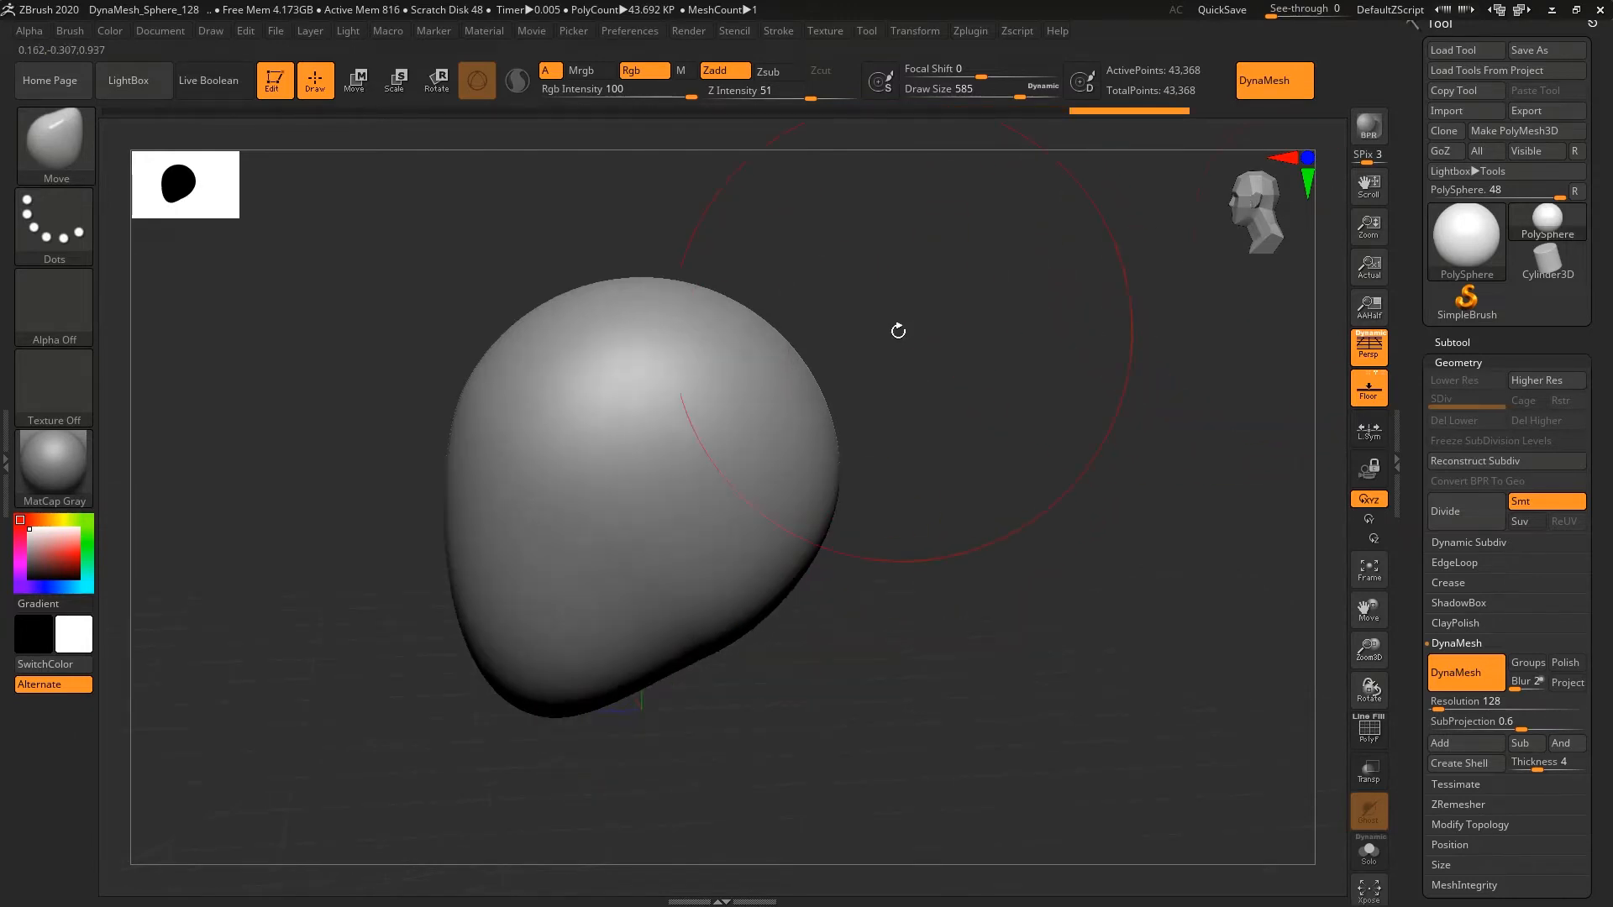
- Check the head's front and side profiles and push in its sides symmetrically with the Move brush
click(1254, 195)
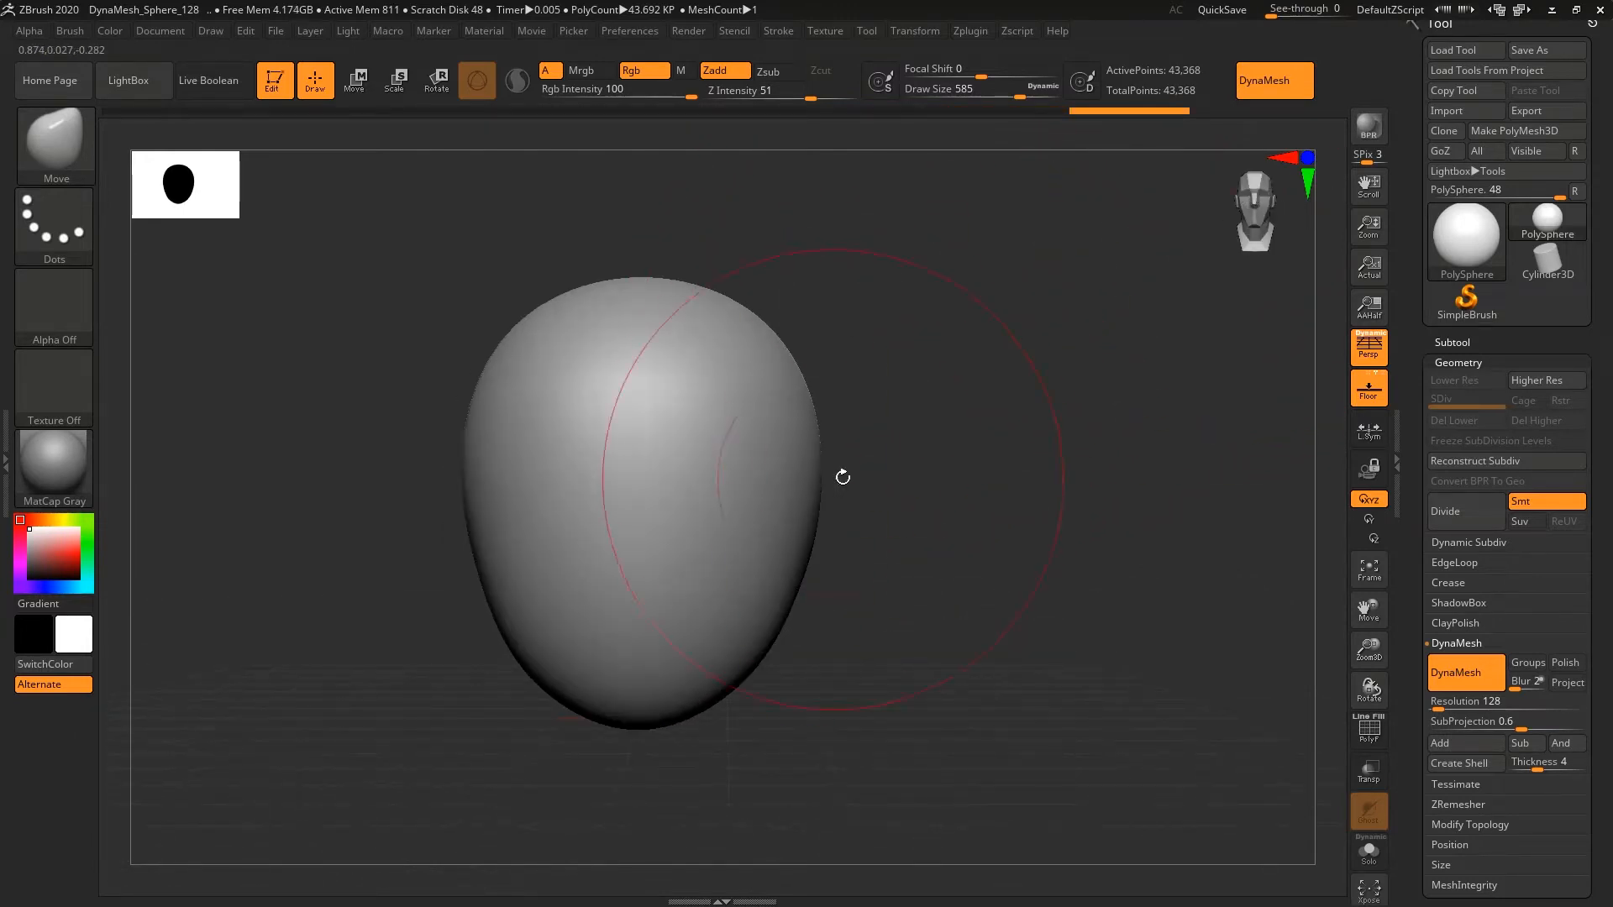
mouse_move(842, 476)
alt+mouse_down()
mouse_move(904, 434)
mouse_move(865, 484)
mouse_move(942, 451)
alt+mouse_up()
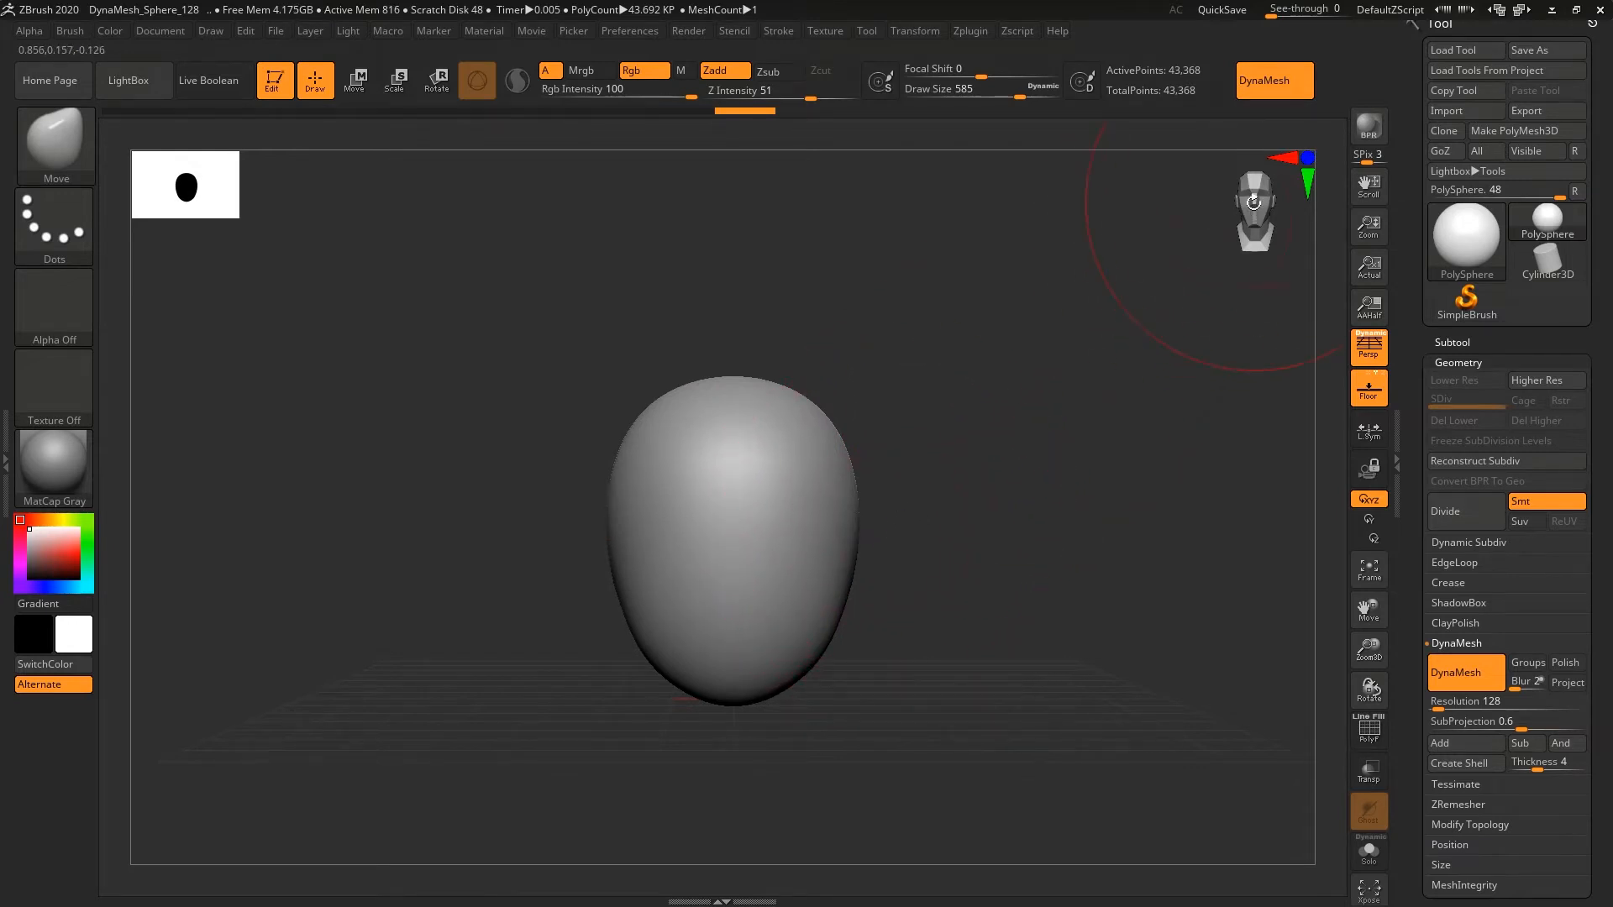
drag(1254, 201, 1222, 211)
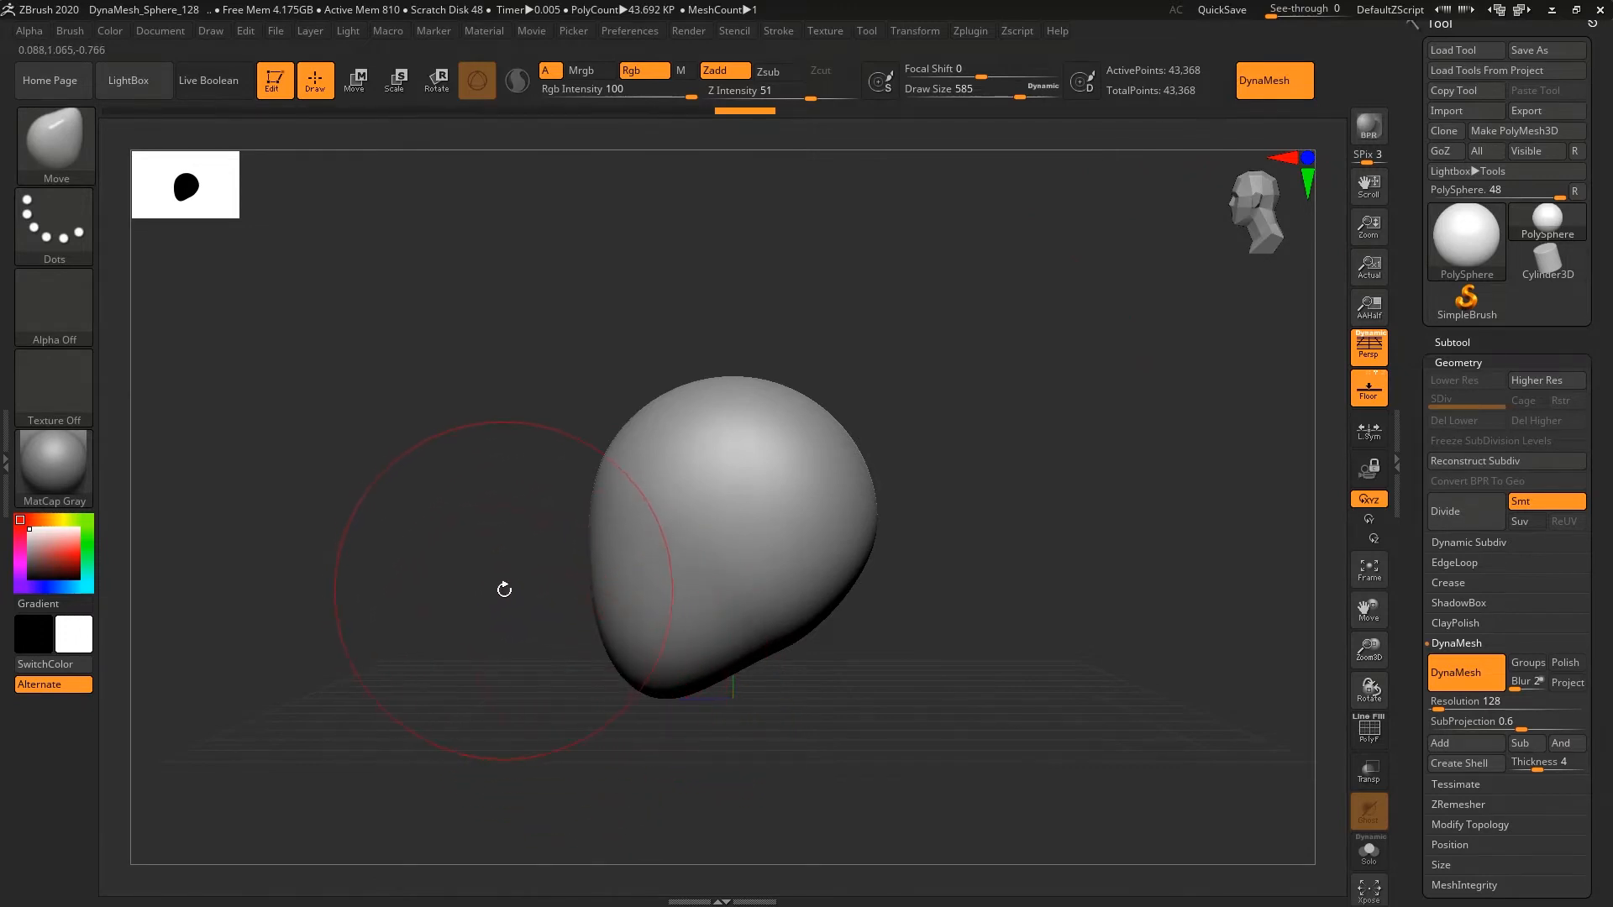
drag(504, 589, 580, 605)
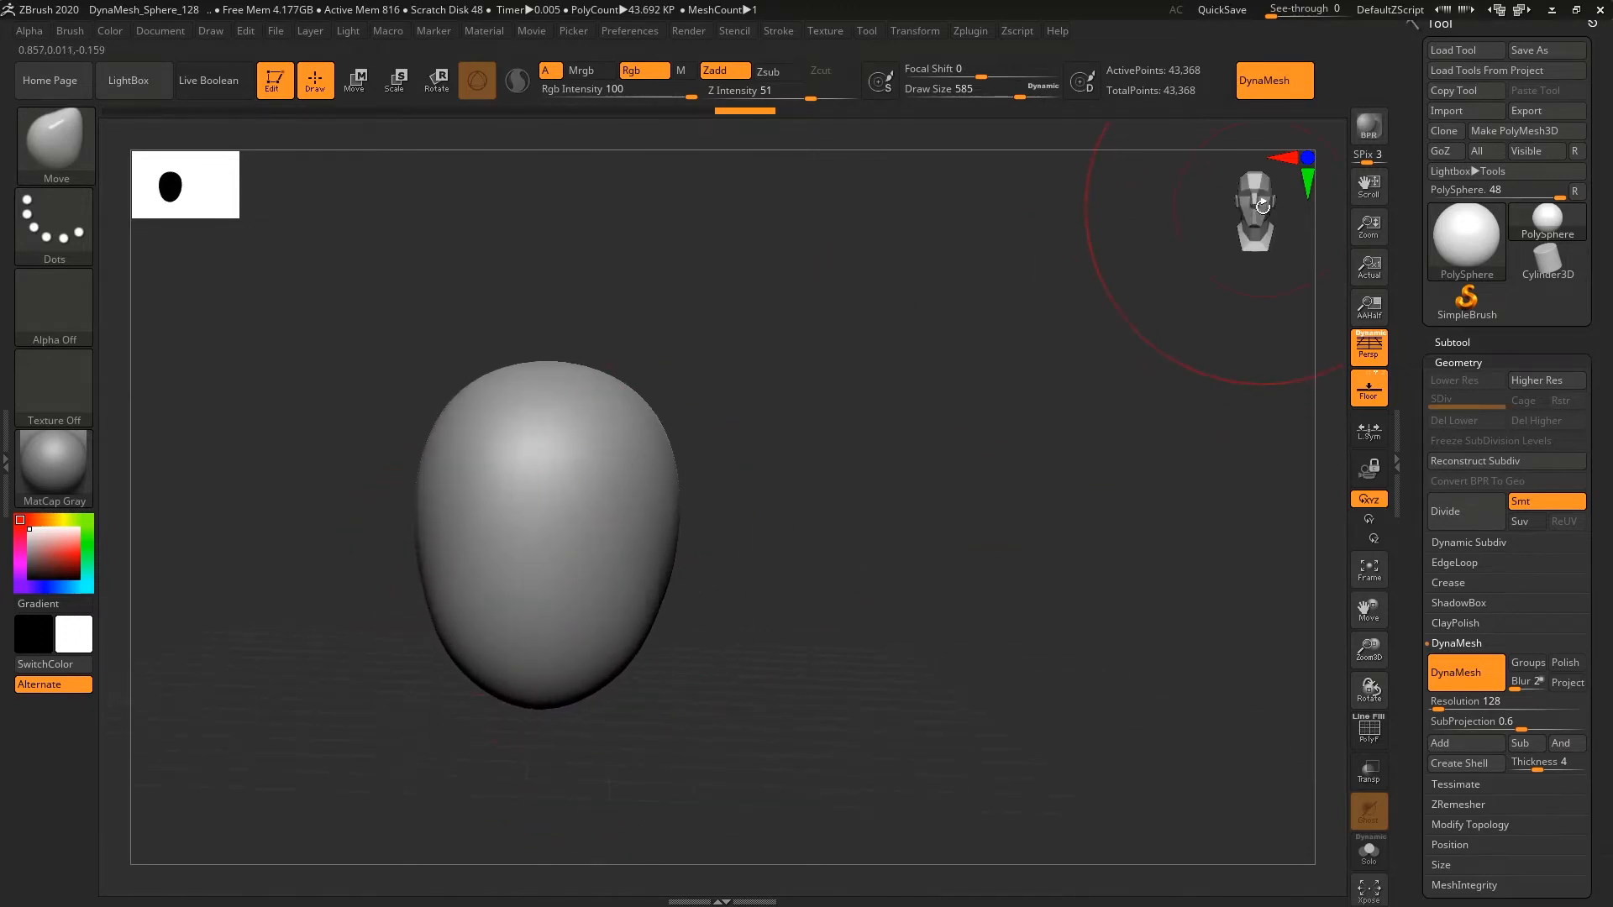
alt+drag(815, 405, 915, 425)
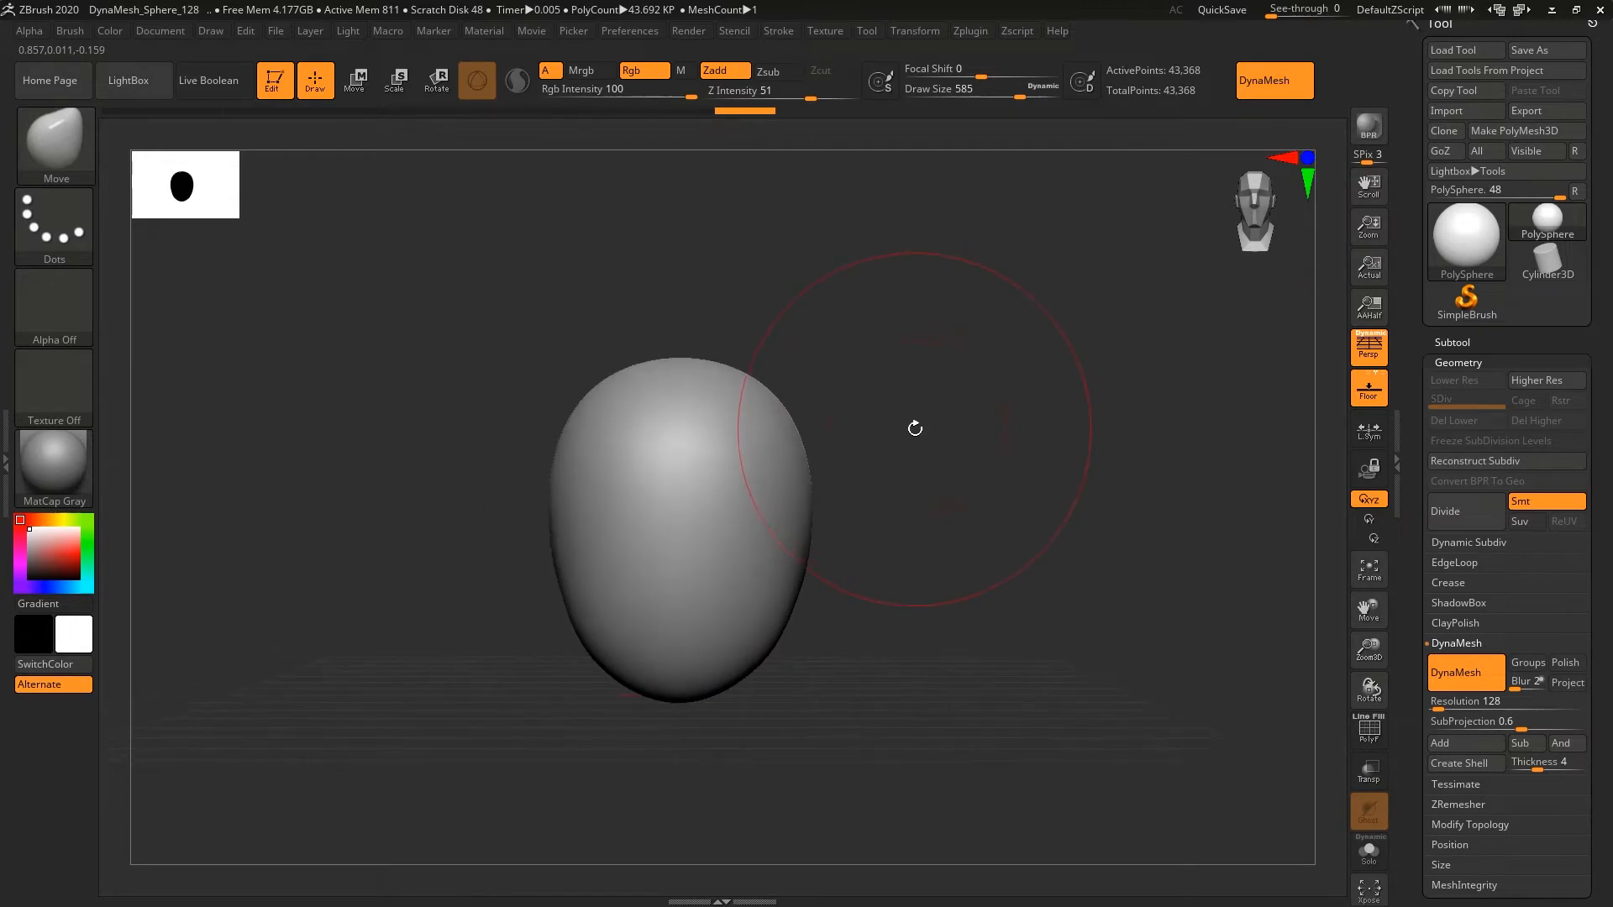
drag(774, 612, 769, 609)
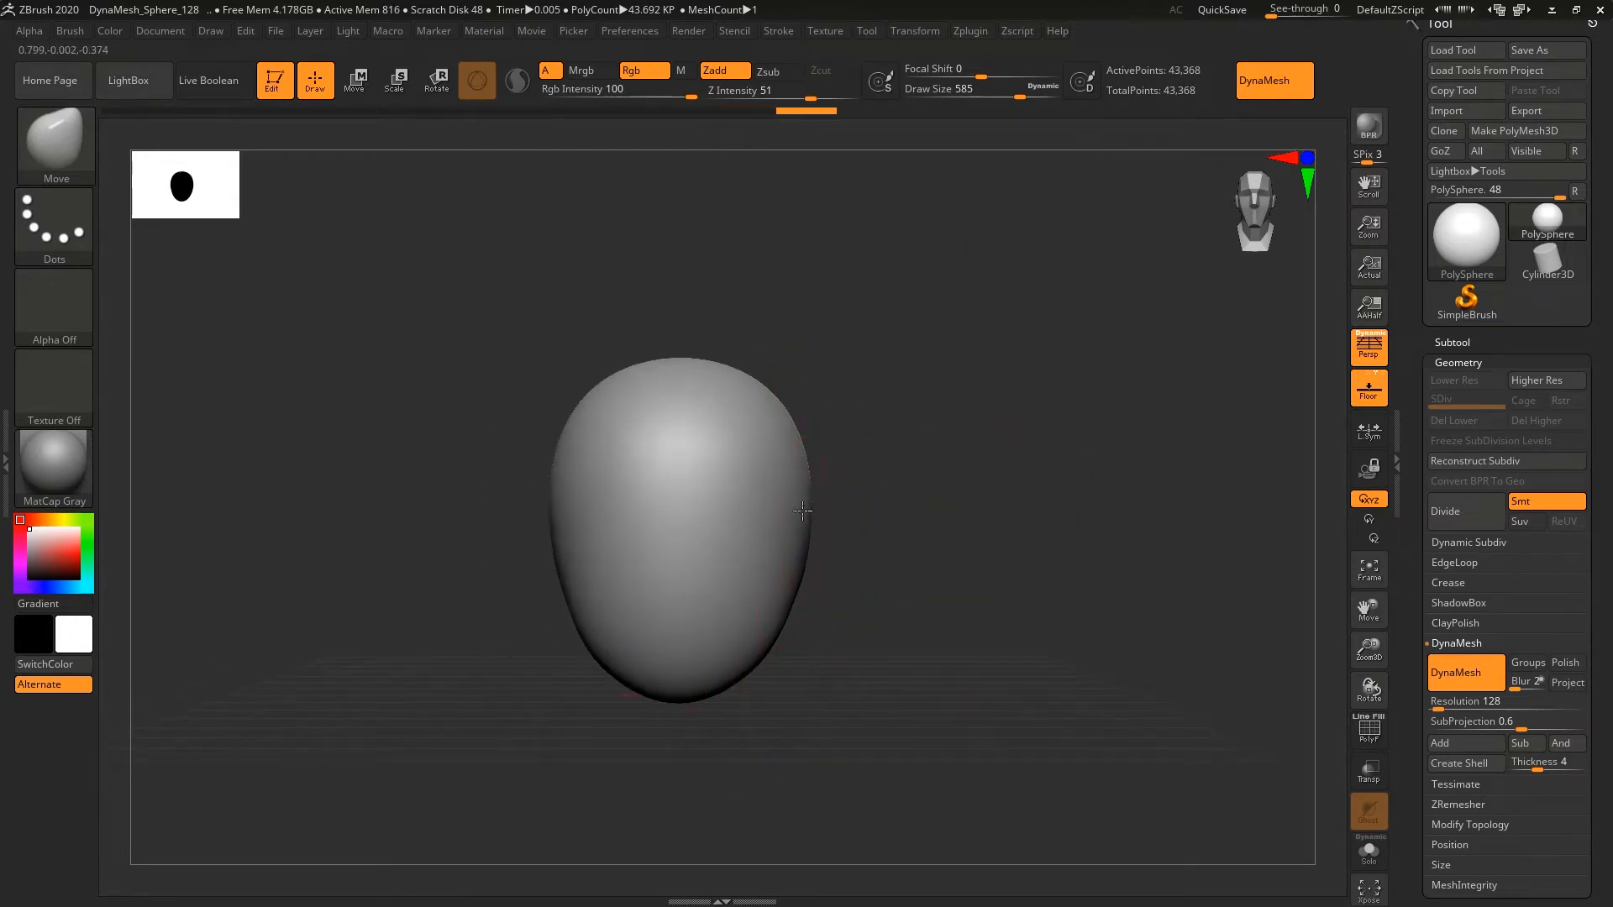
drag(803, 514, 801, 550)
- Refine the underside of the jaw and the upper sides of the head into a smooth egg-like silhouette with the Move brush
drag(915, 449, 760, 457)
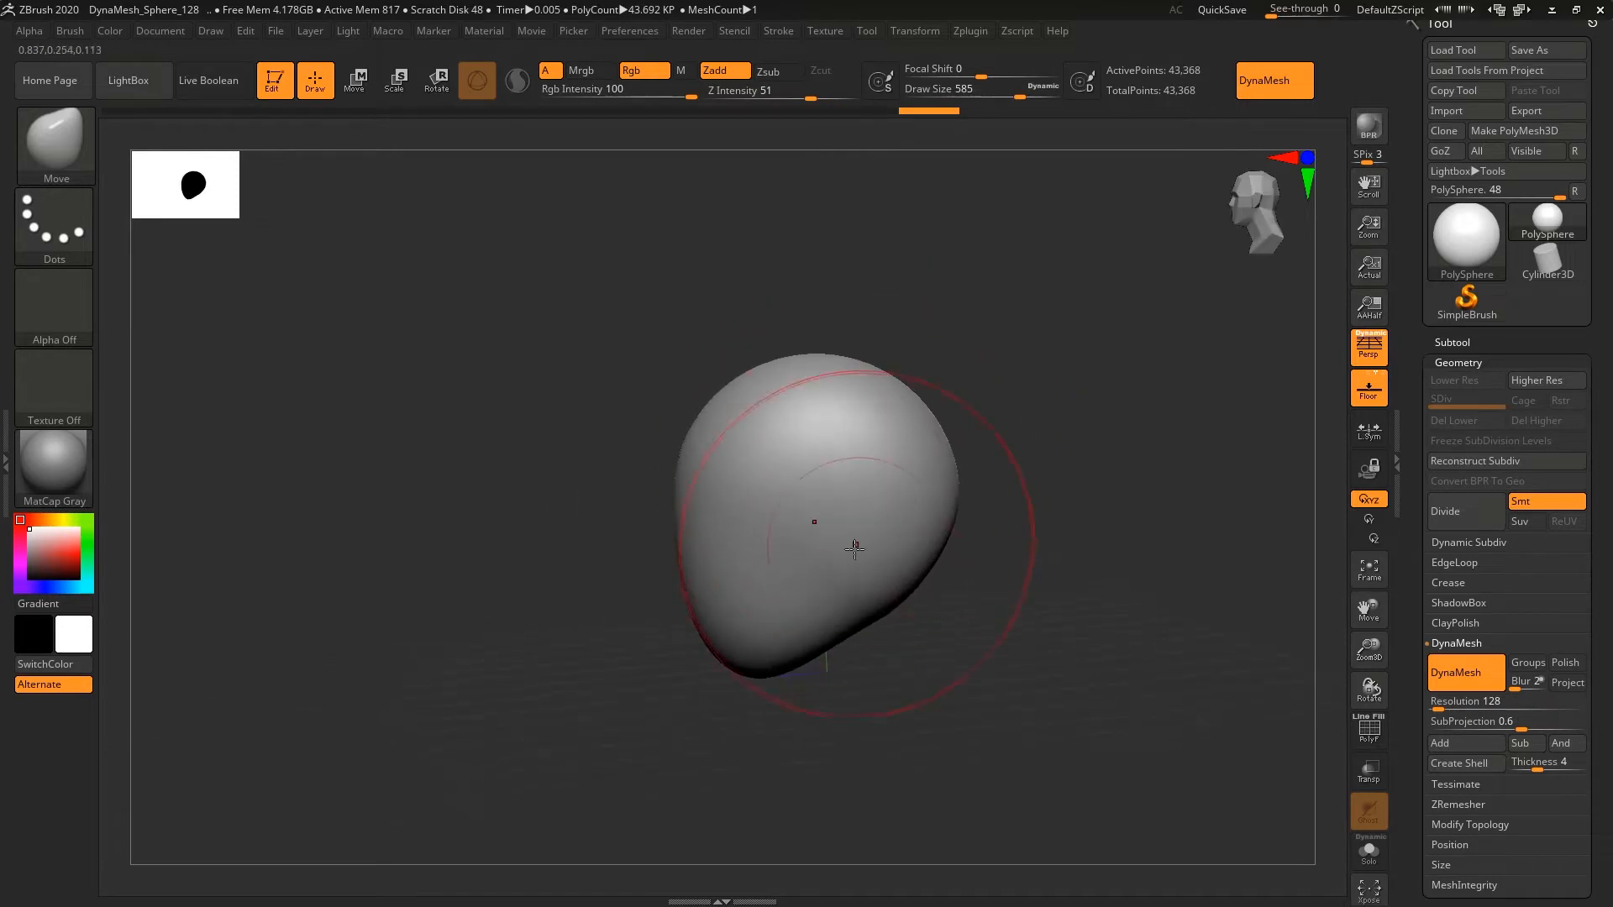
drag(844, 638, 826, 632)
drag(538, 593, 667, 594)
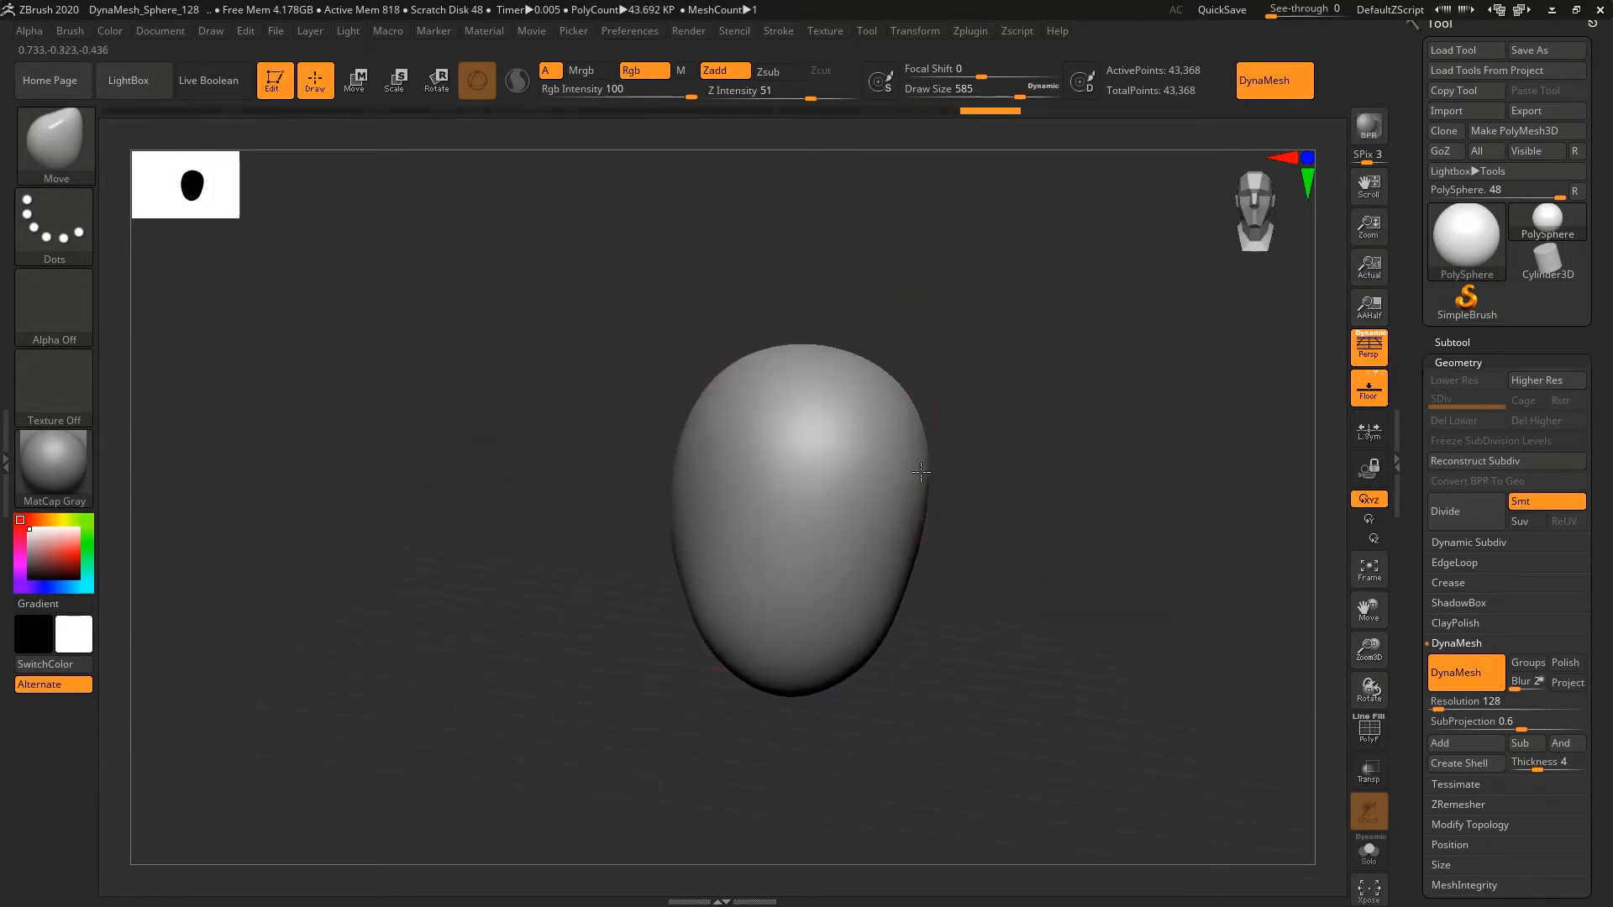
drag(920, 472, 927, 470)
mouse_move(1013, 427)
mouse_down()
mouse_move(1026, 457)
mouse_move(1057, 437)
mouse_move(971, 483)
mouse_up()
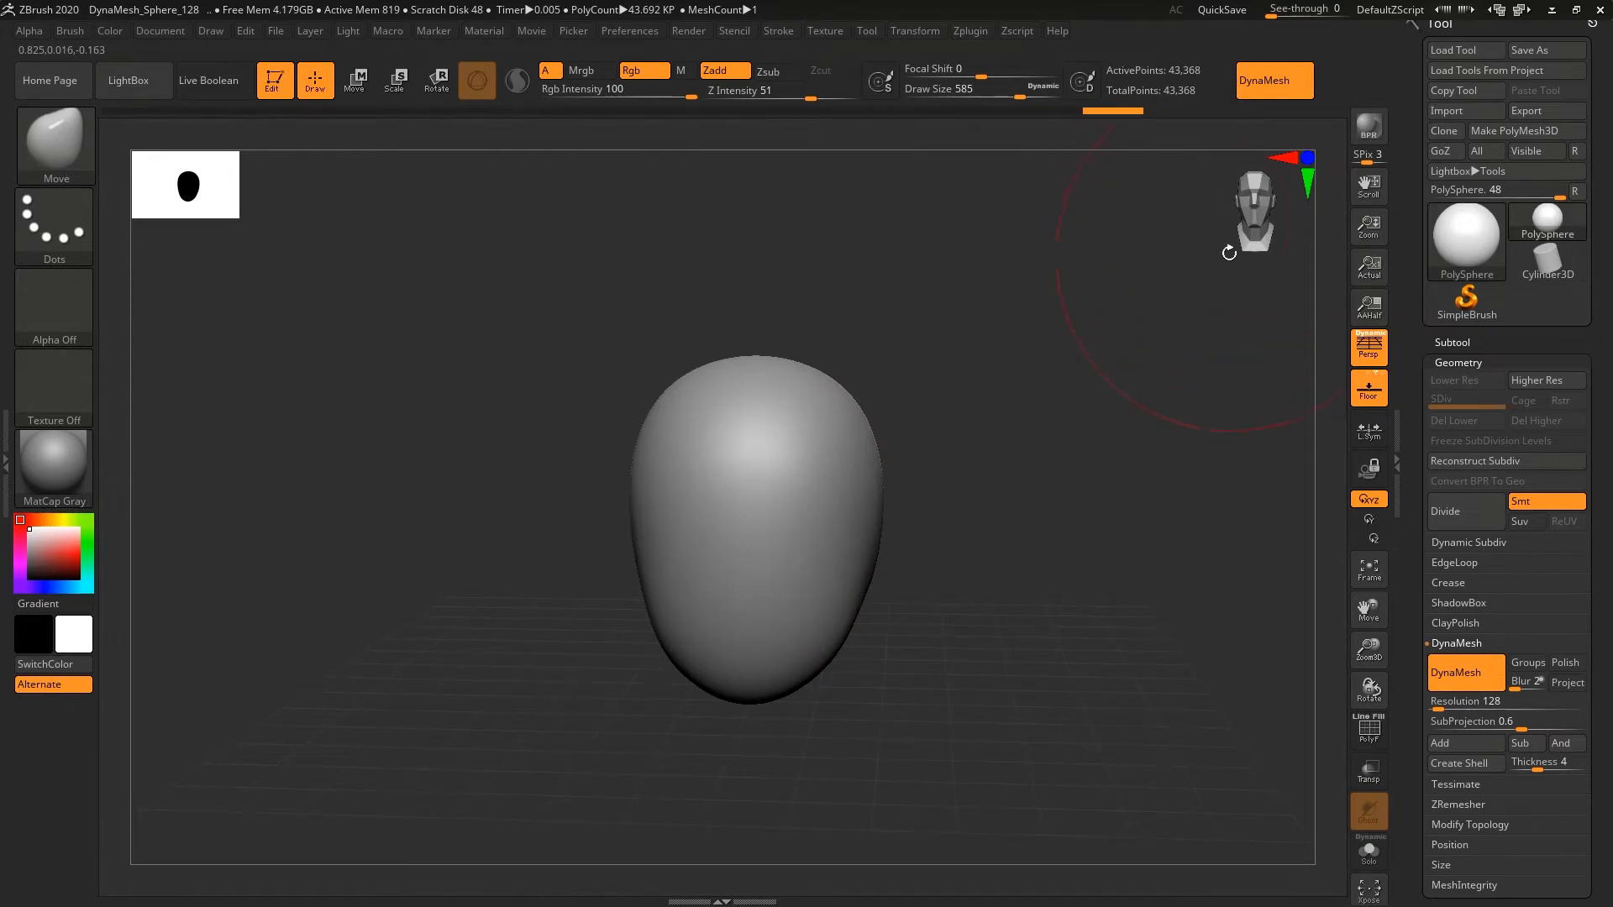
mouse_move(1173, 231)
mouse_down()
mouse_move(982, 454)
mouse_move(957, 421)
mouse_move(965, 537)
mouse_move(941, 435)
mouse_up()
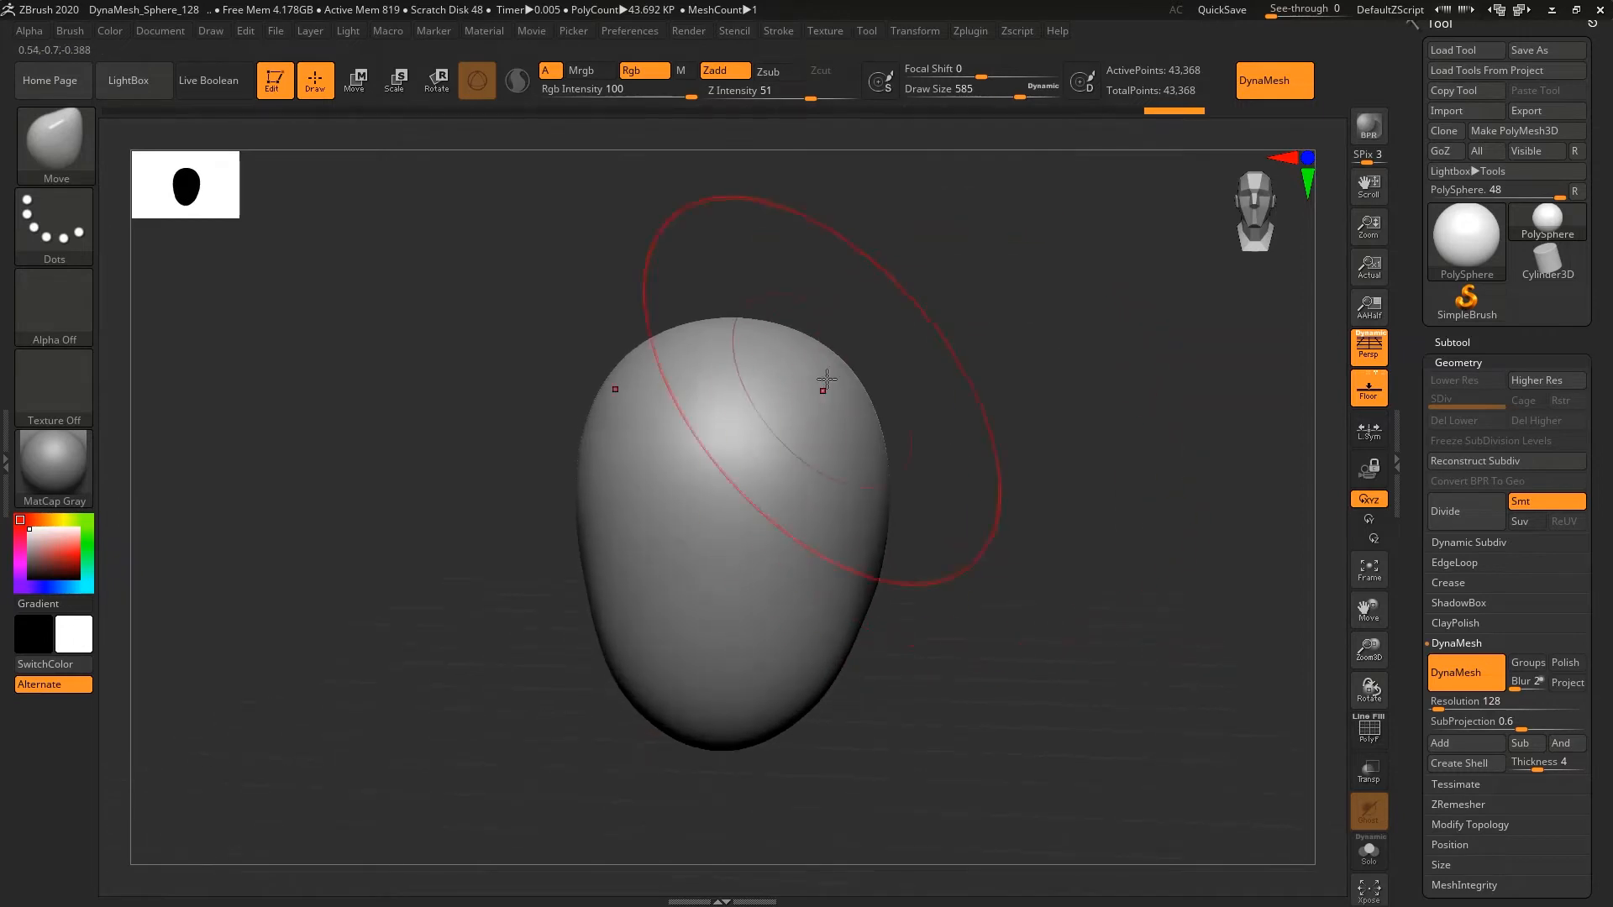
drag(430, 397, 470, 426)
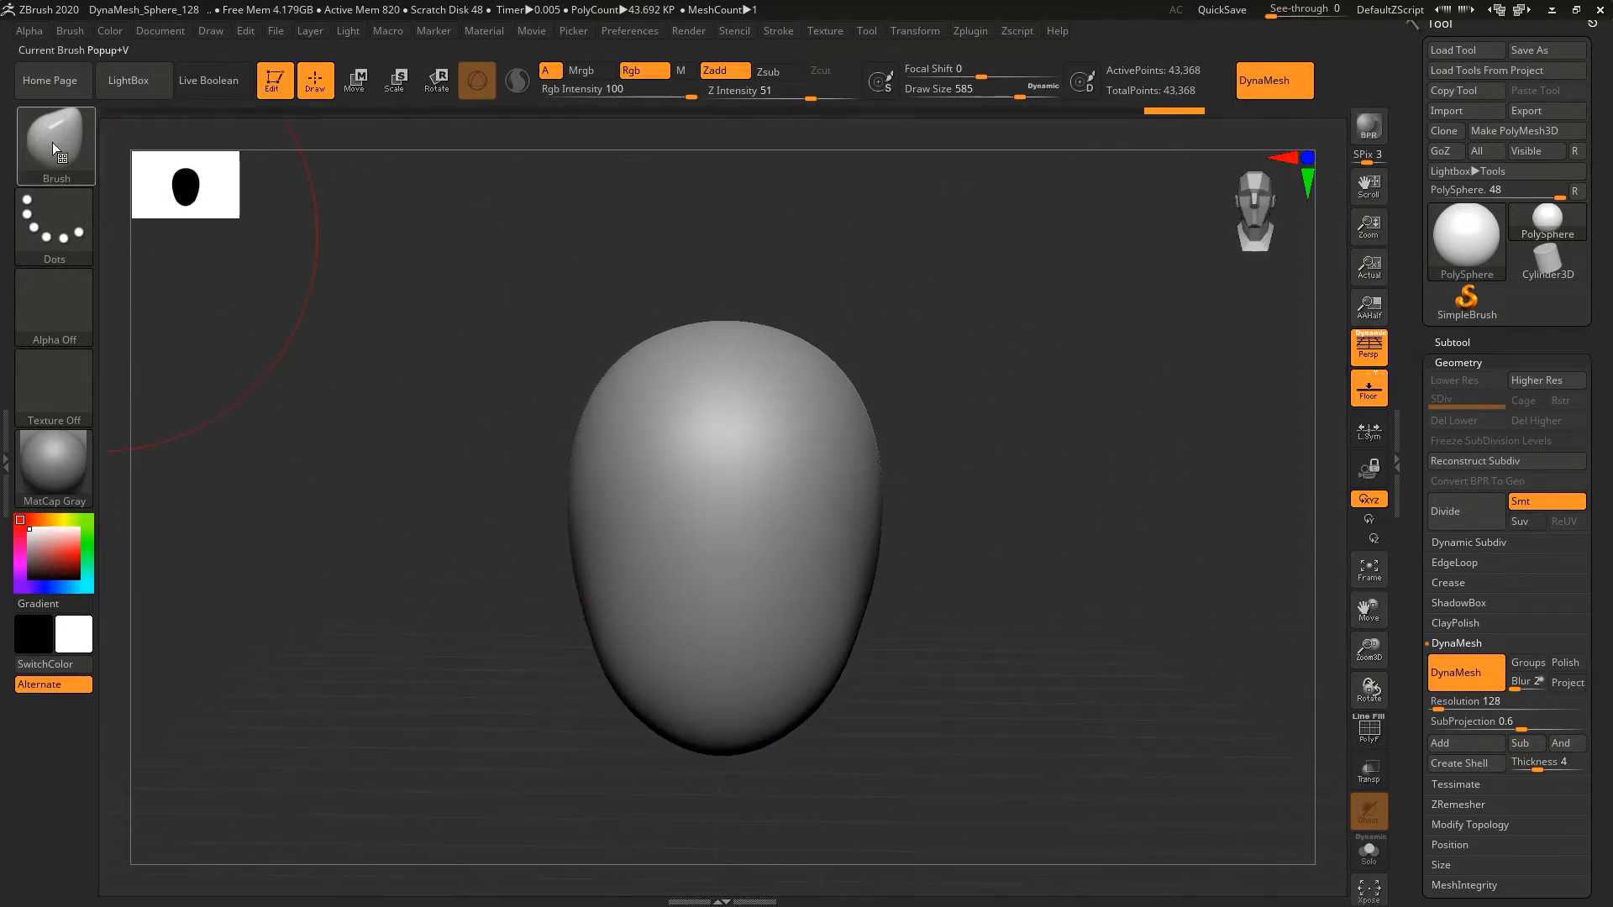
- Build up a symmetrical brow band across the face using the ClayBuildup brush with a Draw Size of 71
click(56, 139)
click(324, 158)
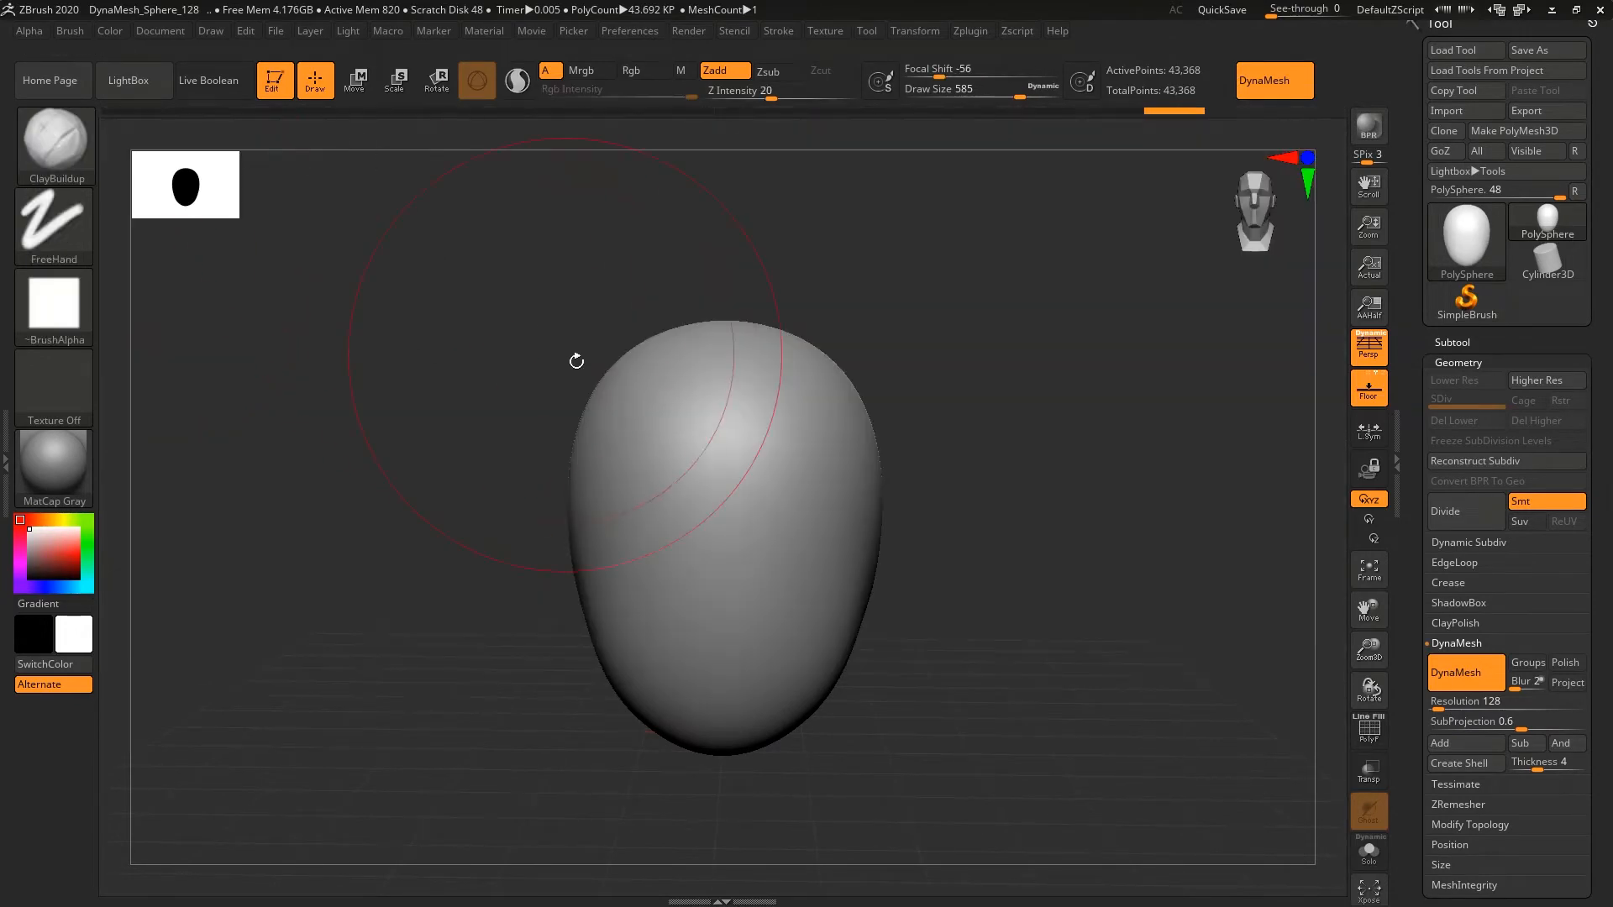
key(s)
drag(736, 482, 668, 472)
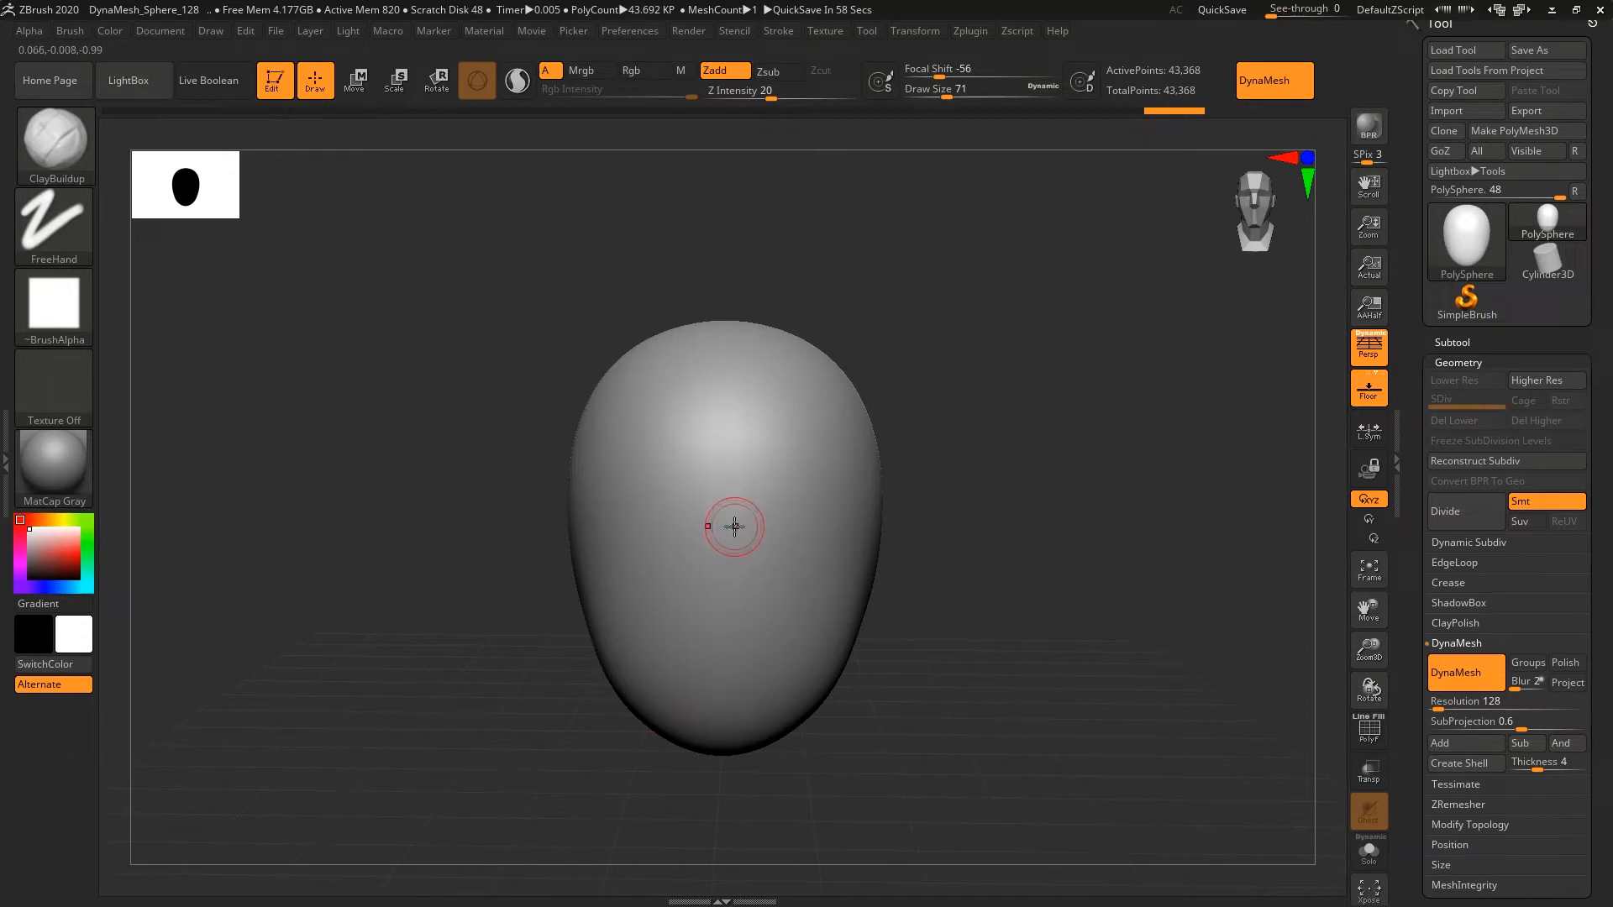
mouse_move(729, 521)
mouse_down()
mouse_move(869, 471)
mouse_move(740, 504)
mouse_move(728, 471)
mouse_up()
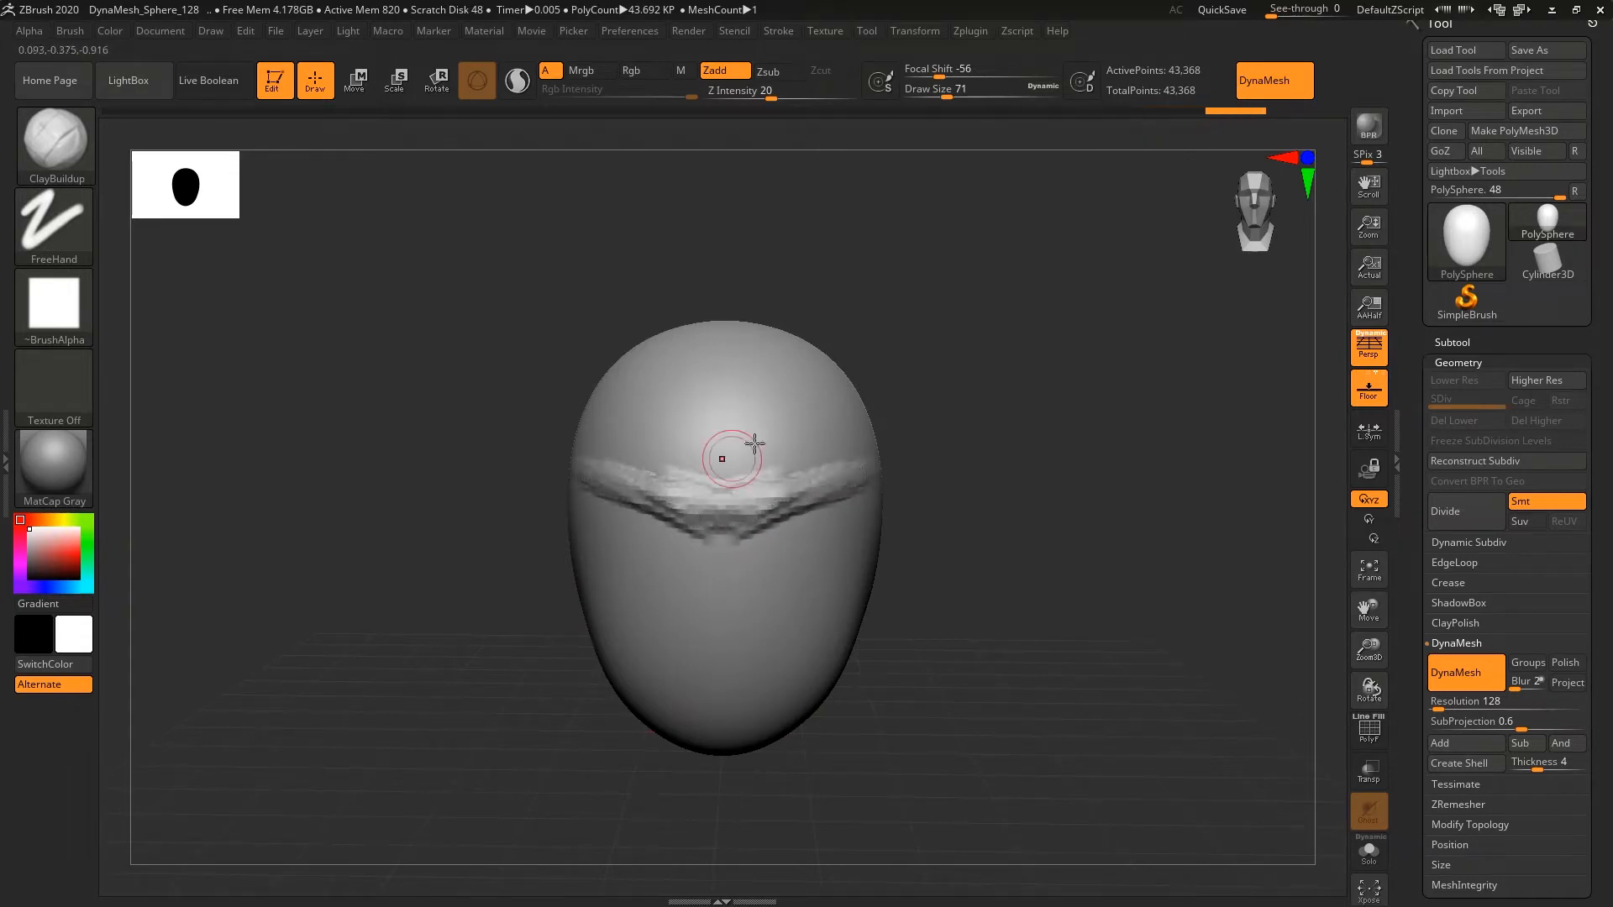
- Set Smooth as the smoothing brush and smooth the brow band down into the face surface
click(54, 144)
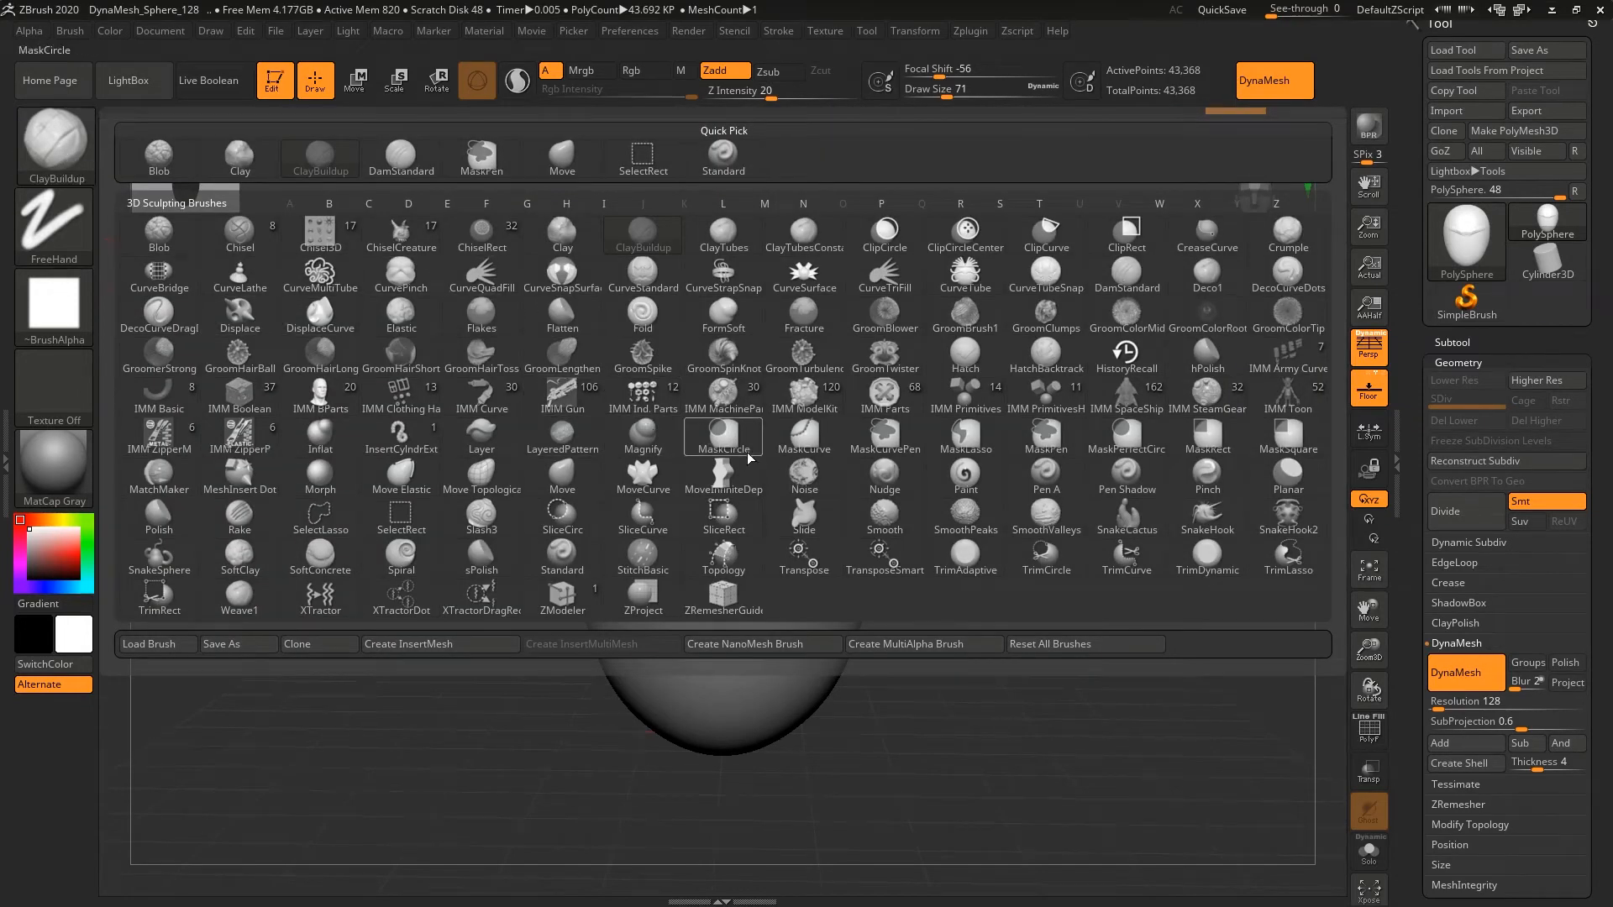
click(885, 520)
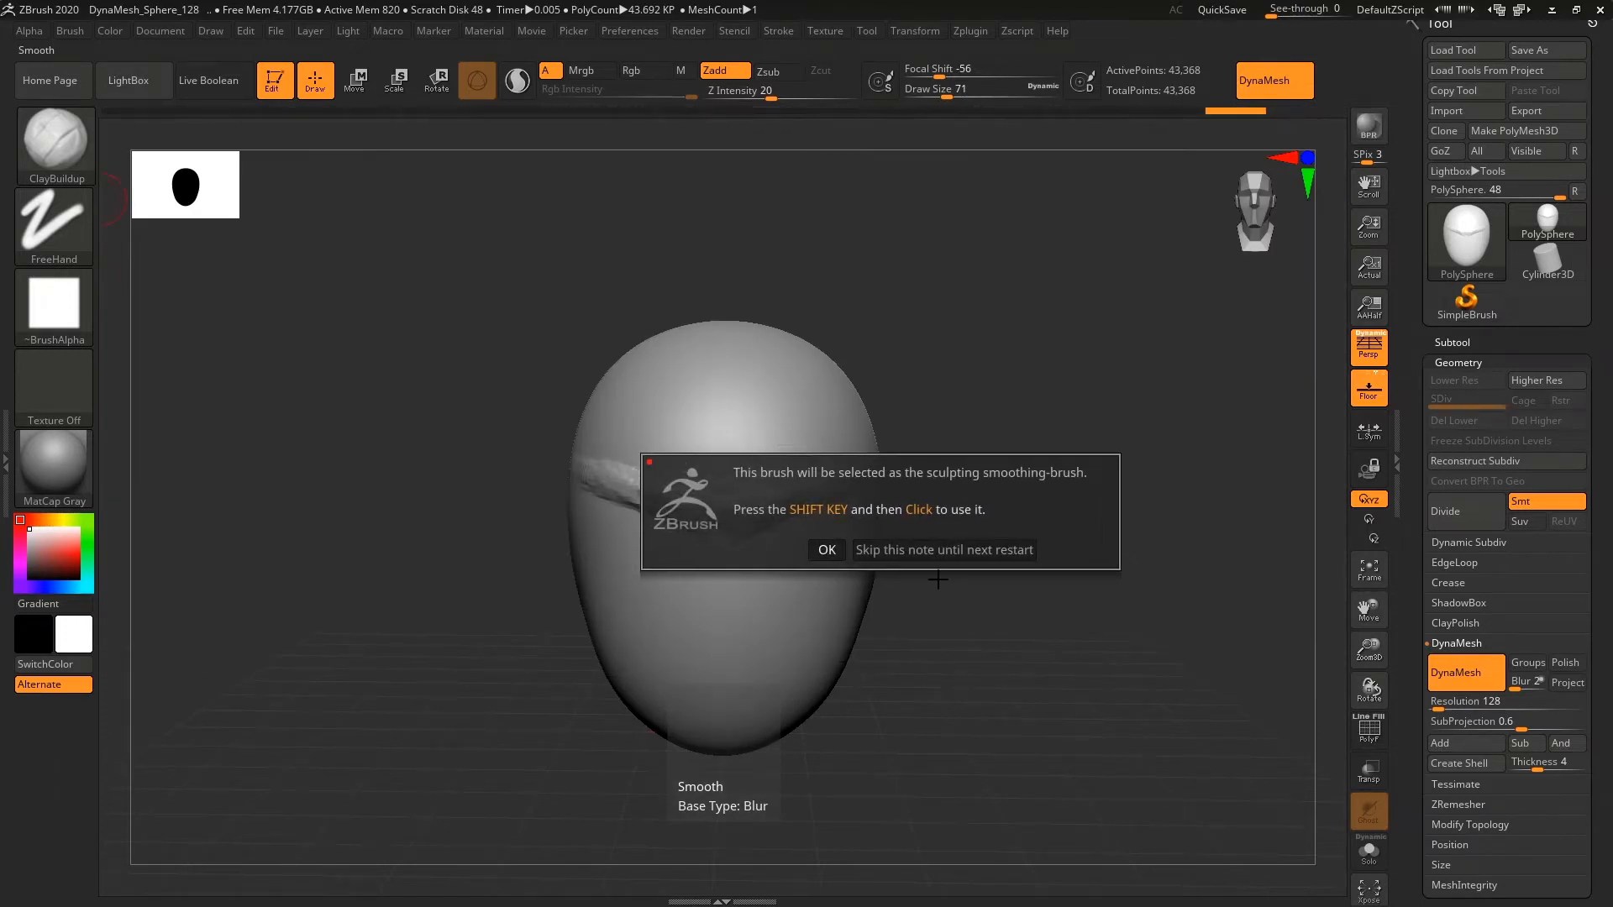
click(826, 550)
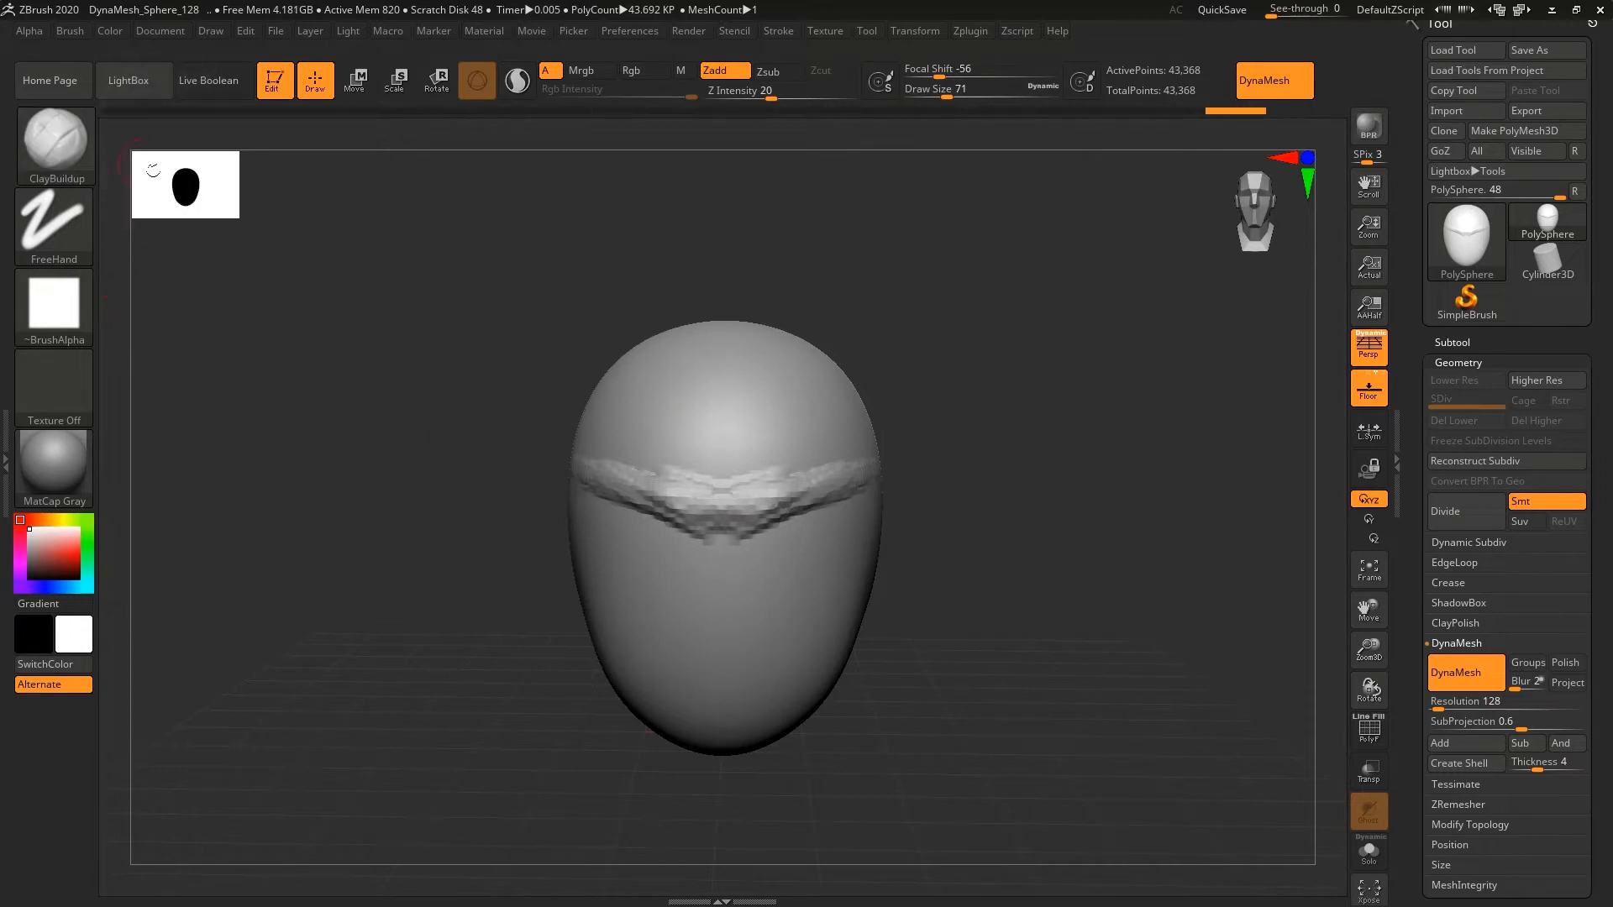
key(shift)
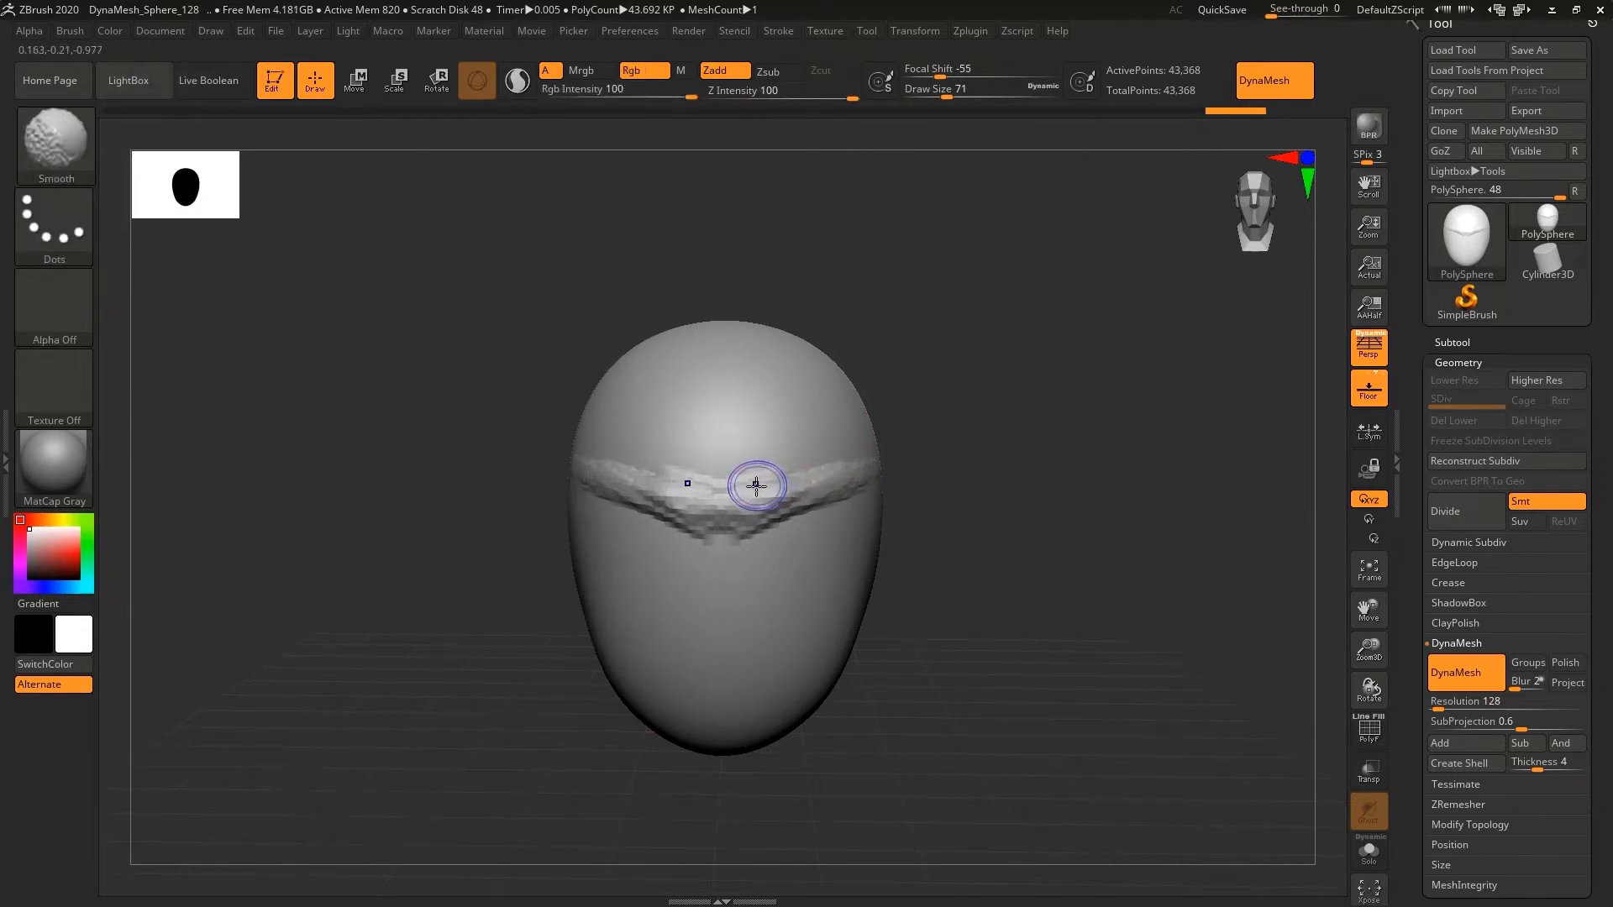
mouse_move(731, 450)
shift+mouse_down()
mouse_move(745, 475)
mouse_move(728, 462)
mouse_move(788, 479)
mouse_move(859, 460)
mouse_move(724, 516)
shift+mouse_up()
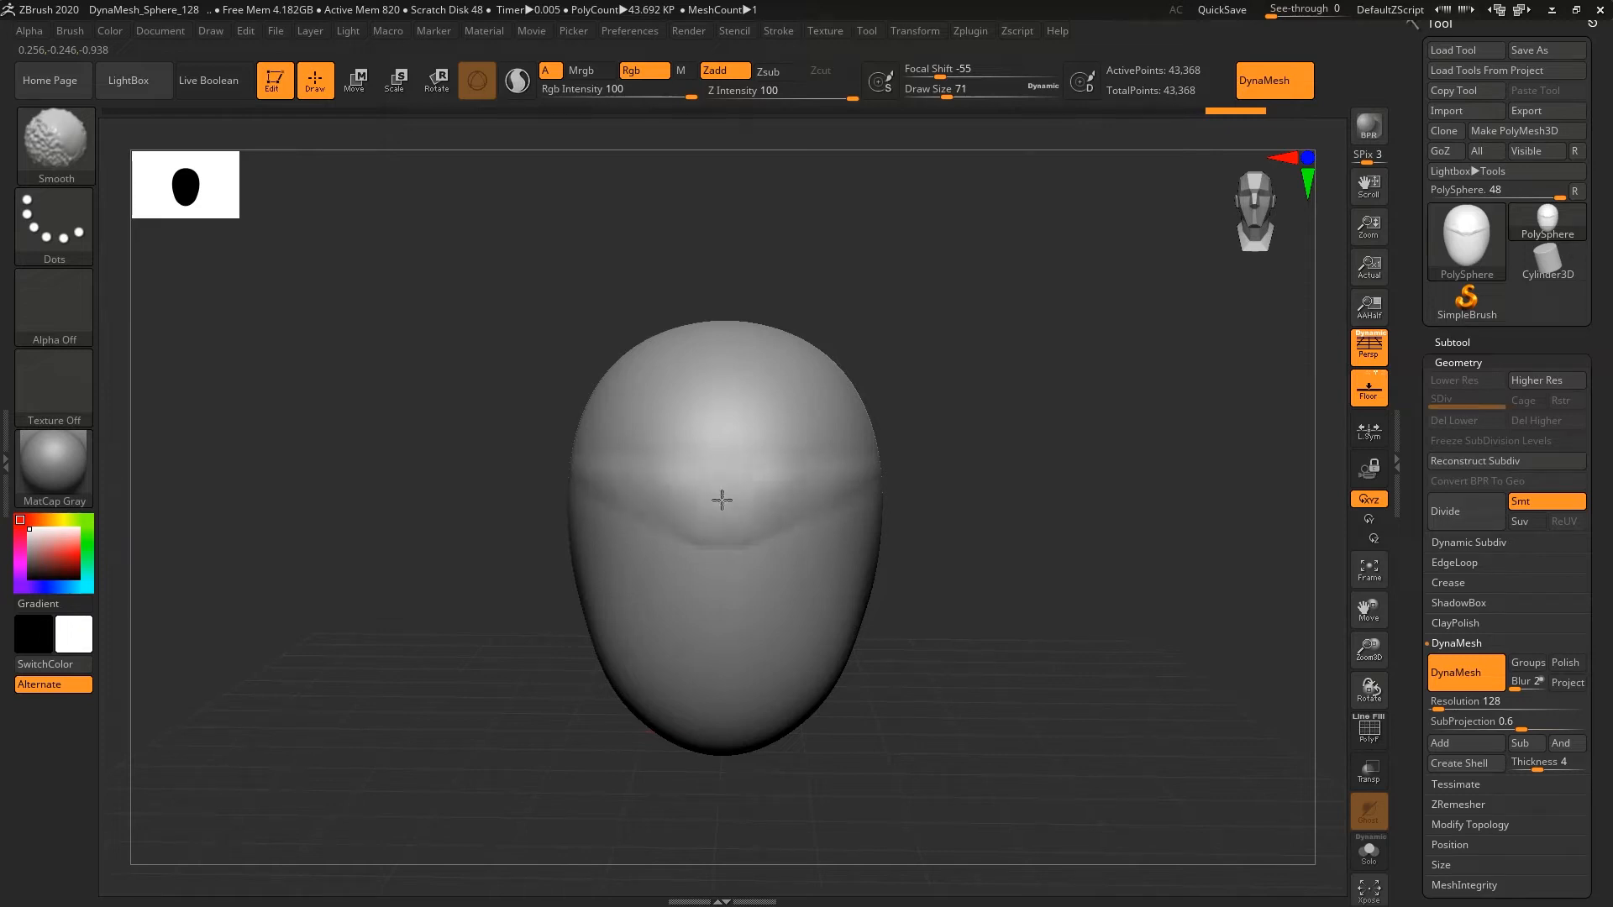
shift+drag(722, 500, 751, 528)
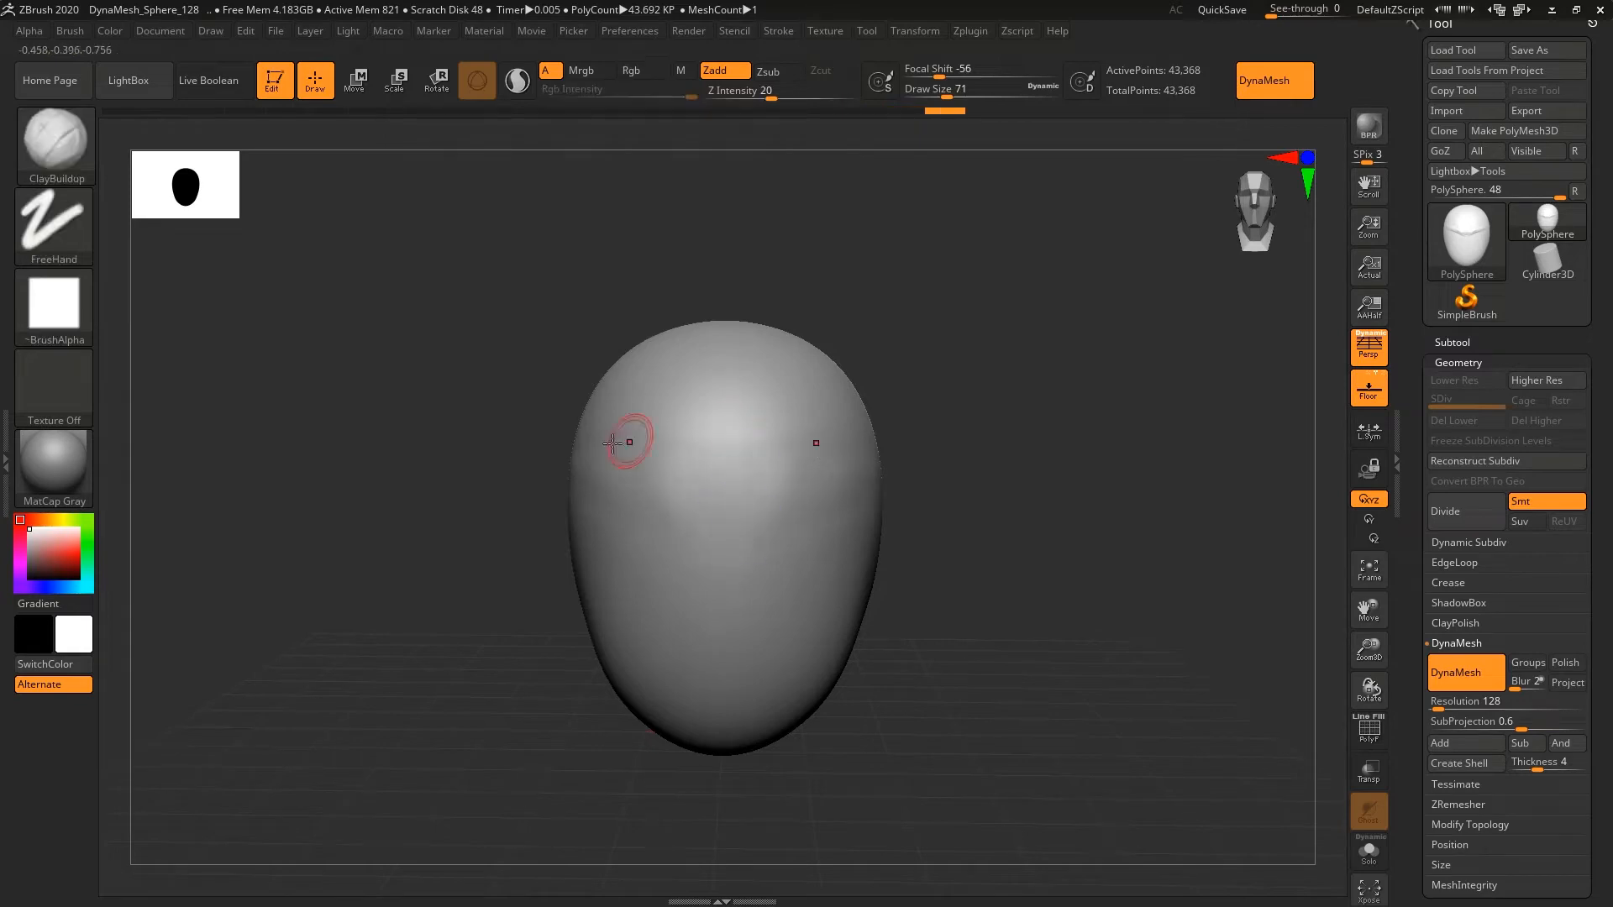
- Set the Move brush's Draw Size to 533 and slightly widen the sides of the head symmetrically
key(b)
click(562, 160)
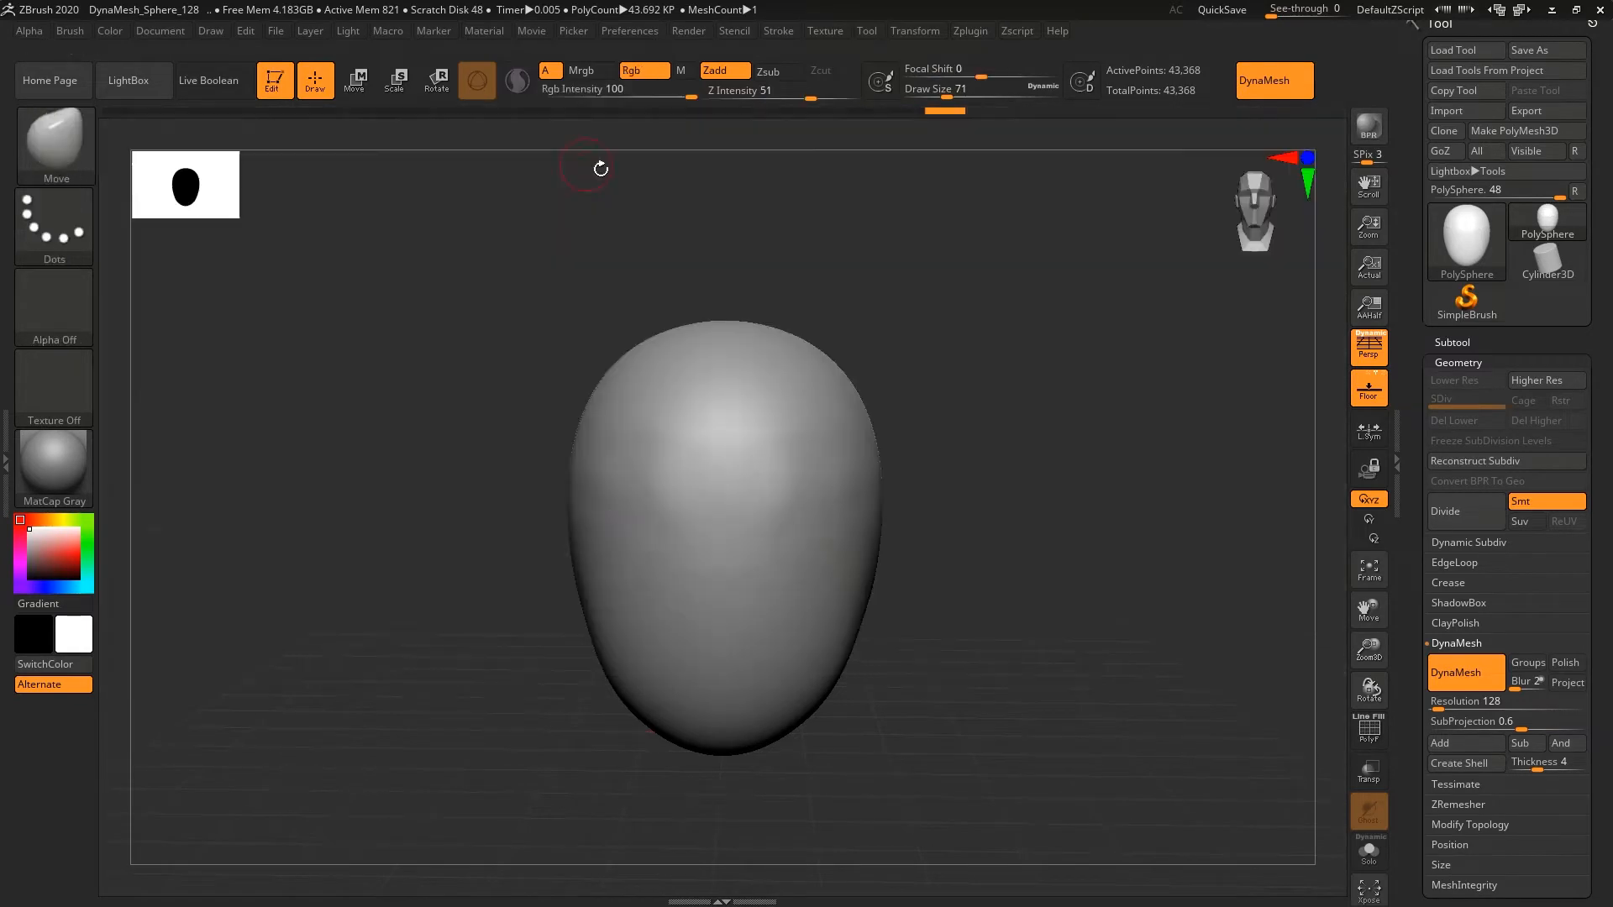
key(s)
drag(809, 488, 875, 497)
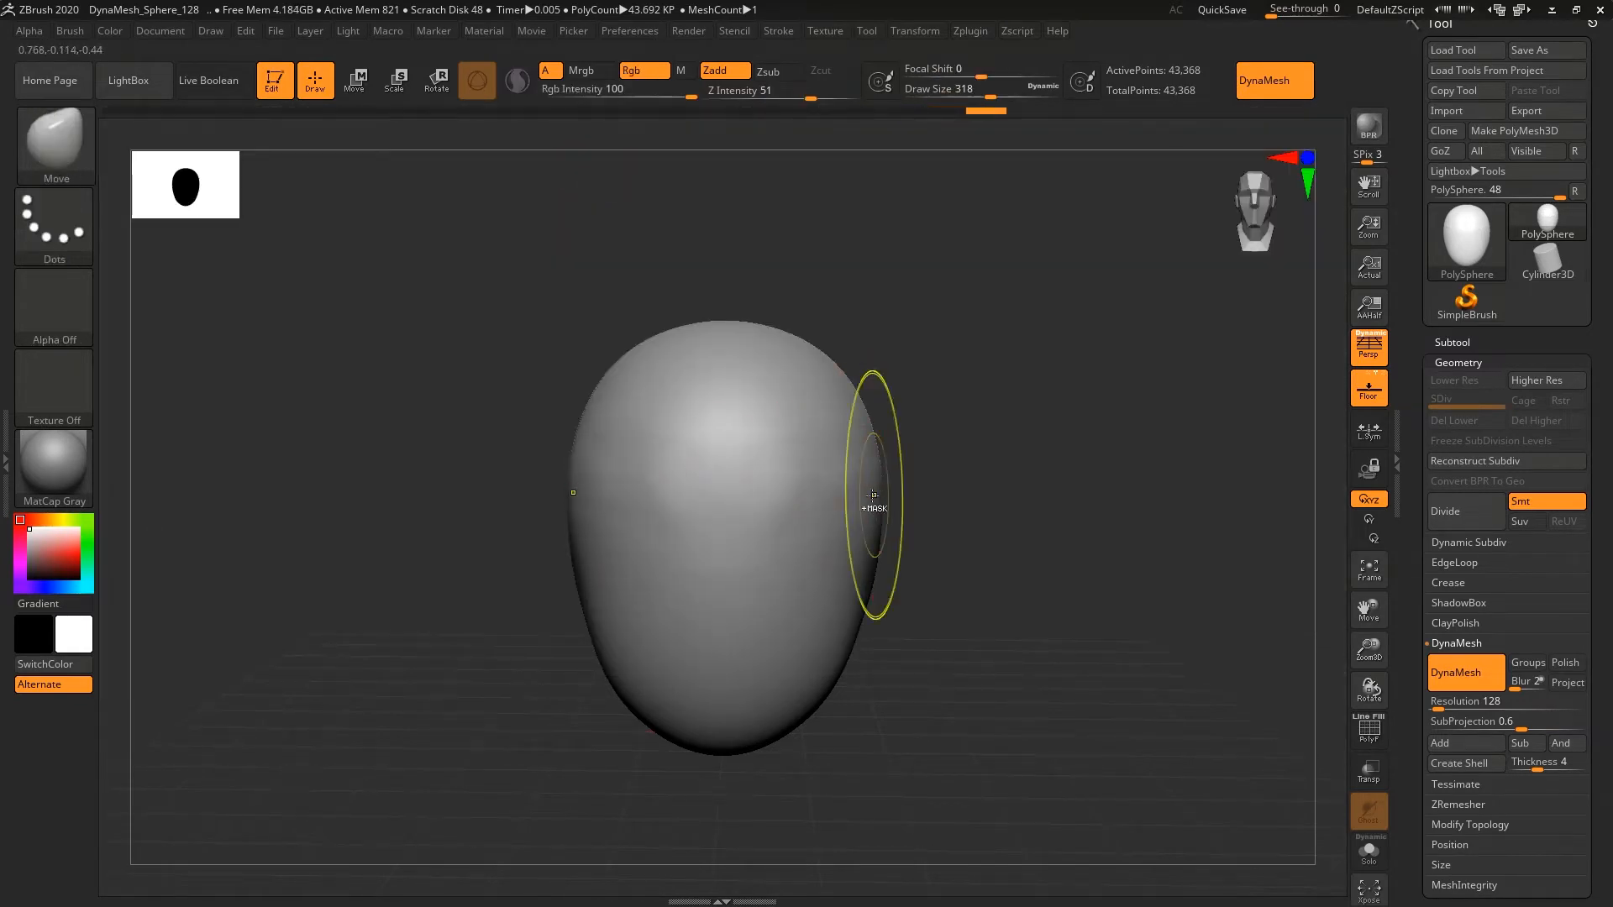
key(s)
click(724, 464)
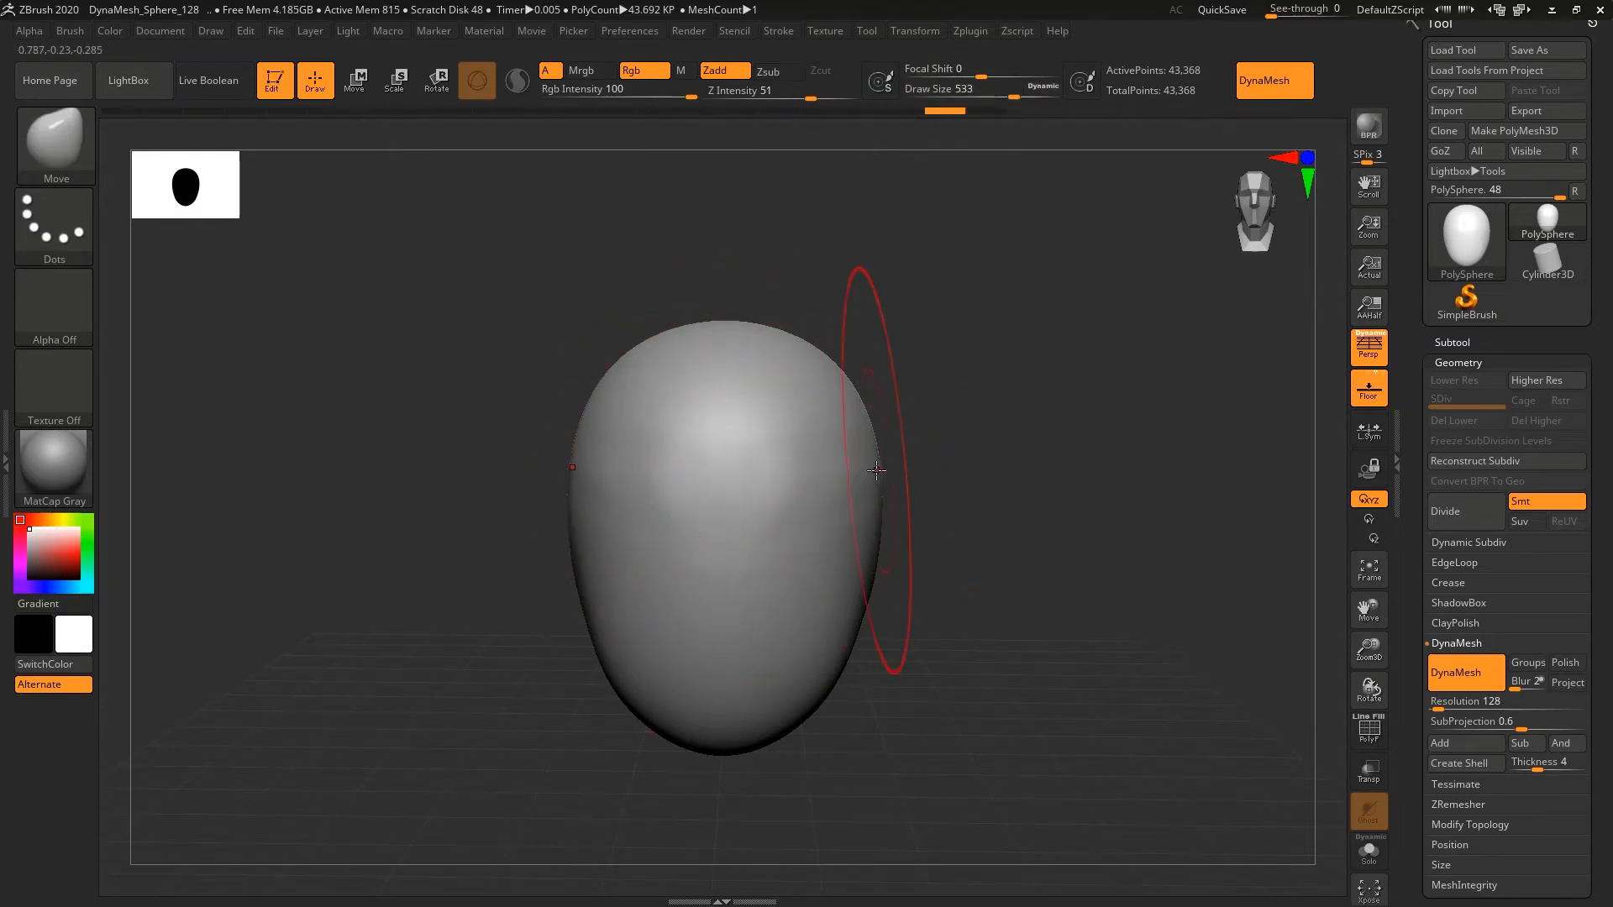
drag(871, 472, 874, 476)
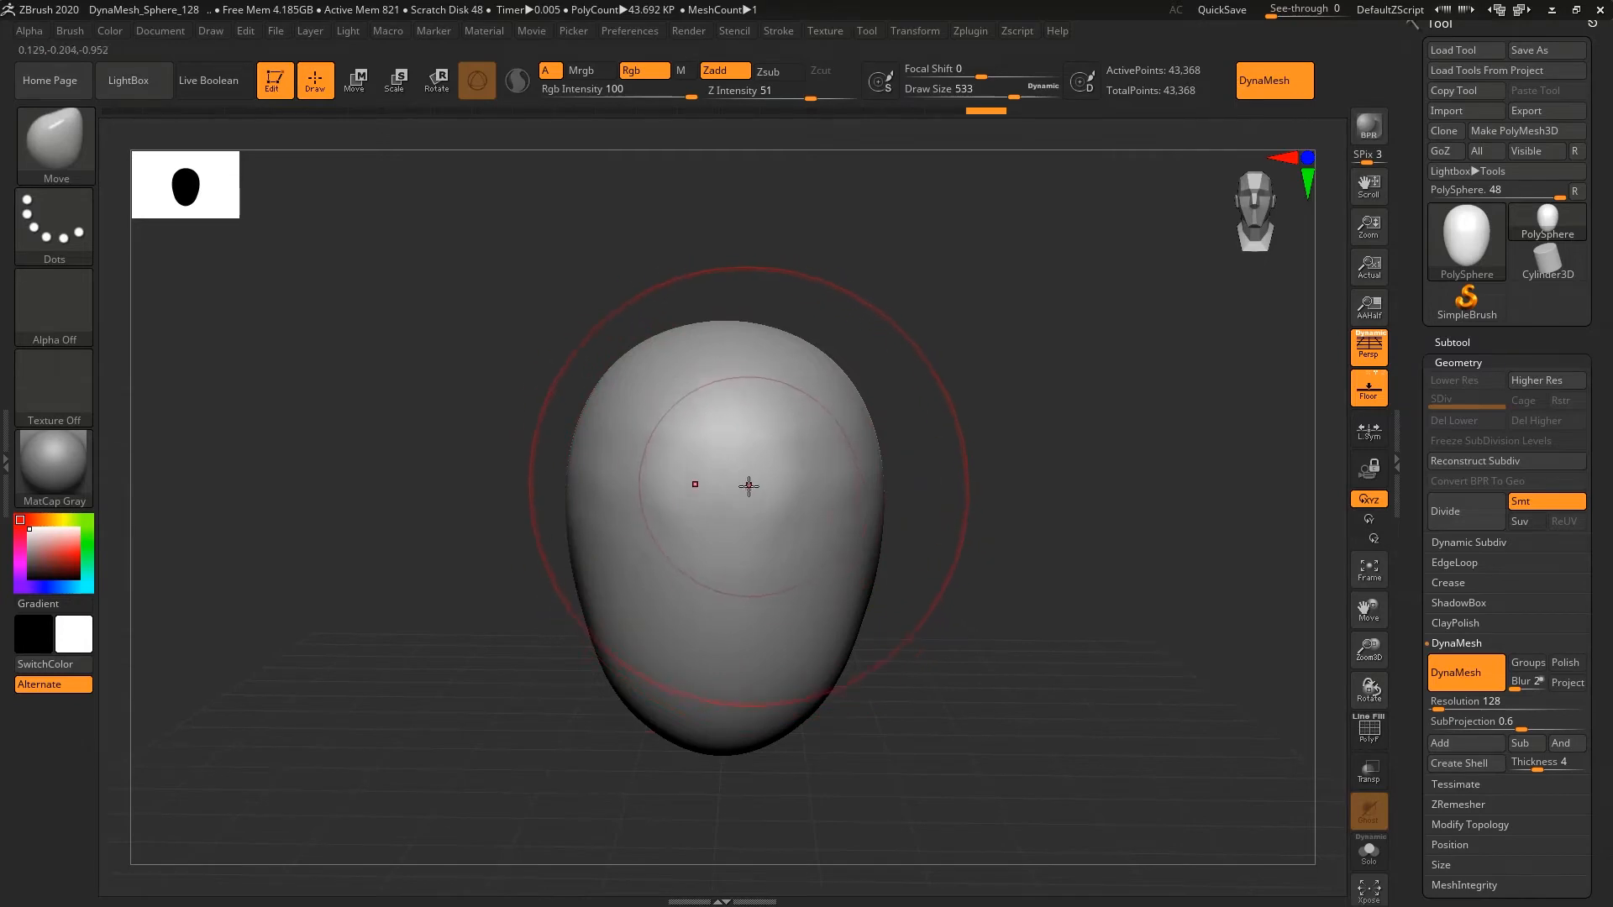
- Build up symmetrical diagonal strokes across the brow and cheeks using the ClayBuildup brush with a Draw Size of 108
click(59, 147)
click(320, 155)
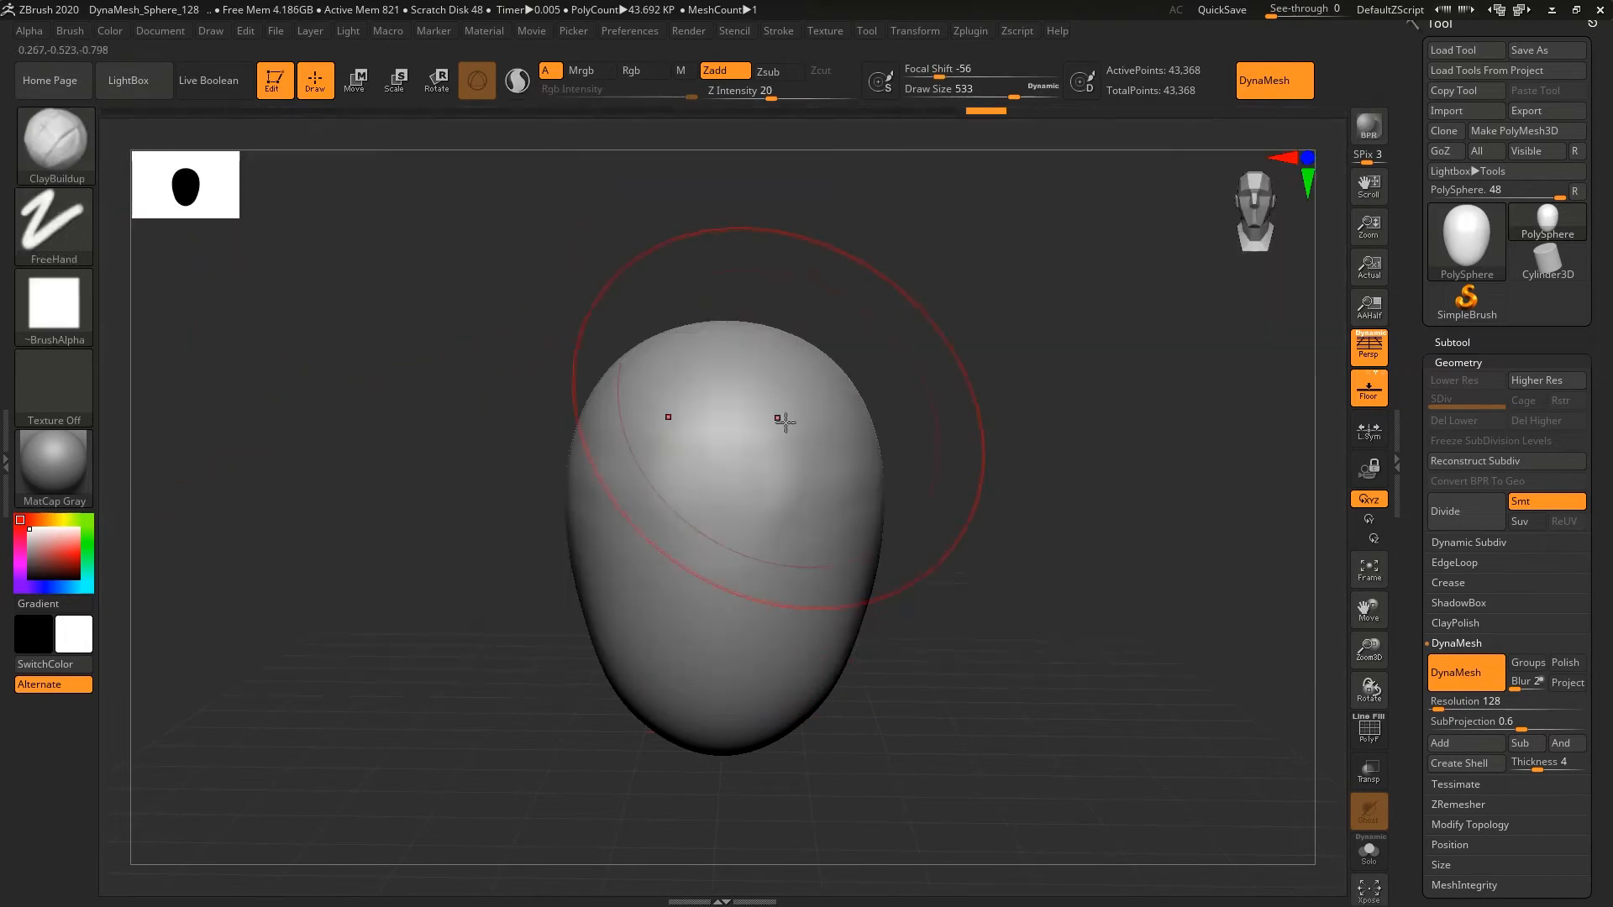
key(s)
drag(737, 433, 668, 436)
mouse_move(811, 443)
mouse_down()
mouse_move(751, 489)
mouse_move(825, 450)
mouse_move(756, 458)
mouse_up()
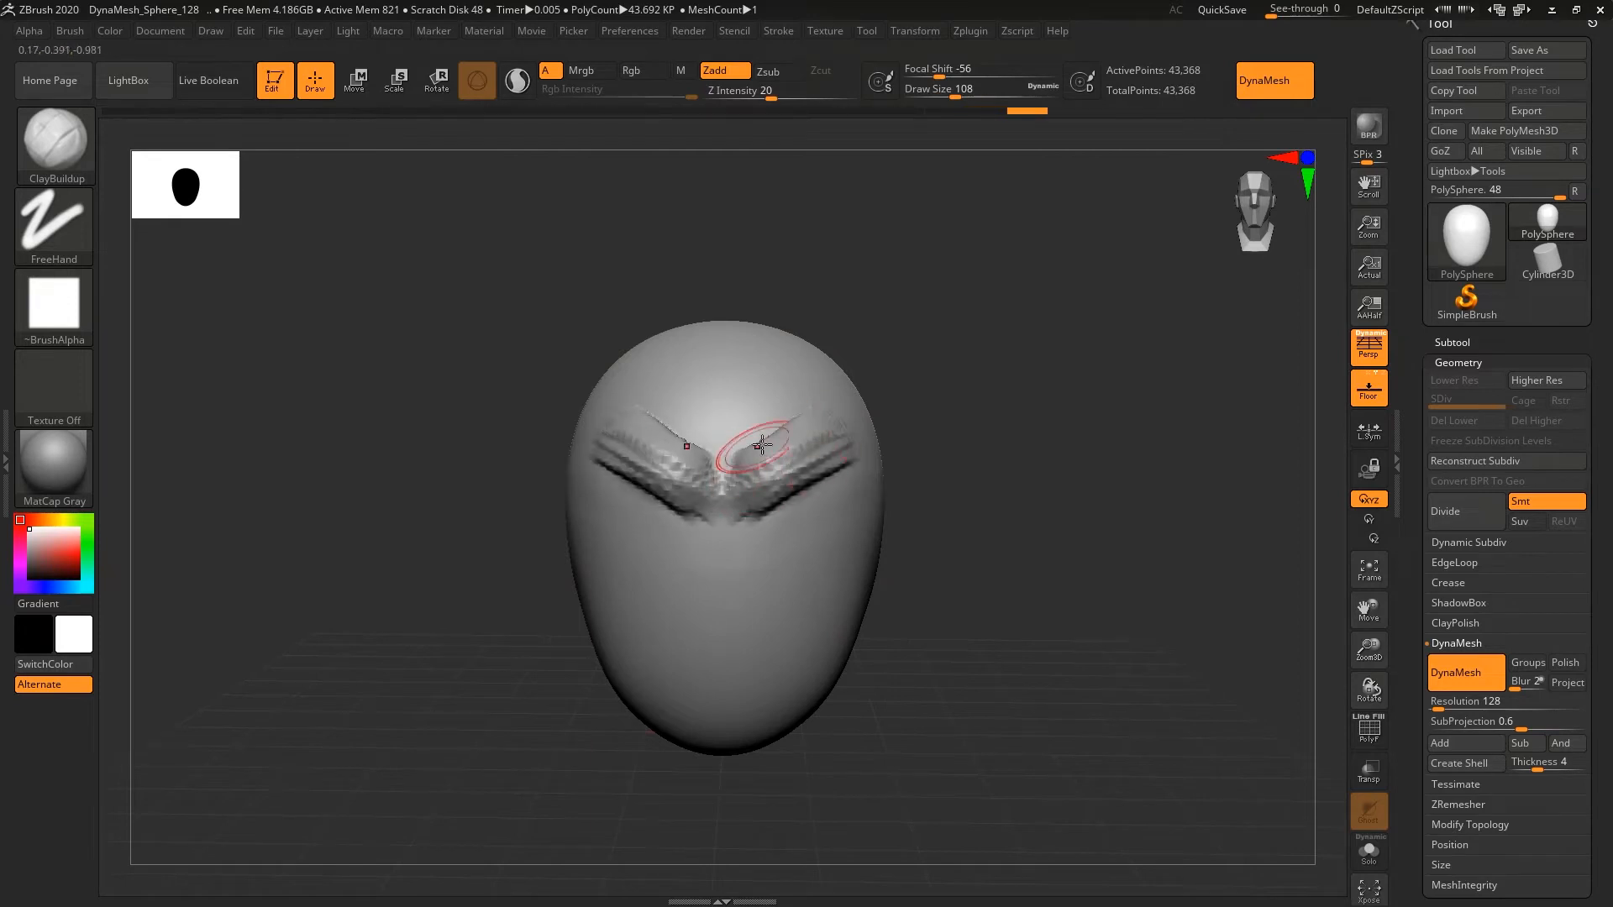
drag(781, 530, 840, 574)
drag(607, 575, 689, 534)
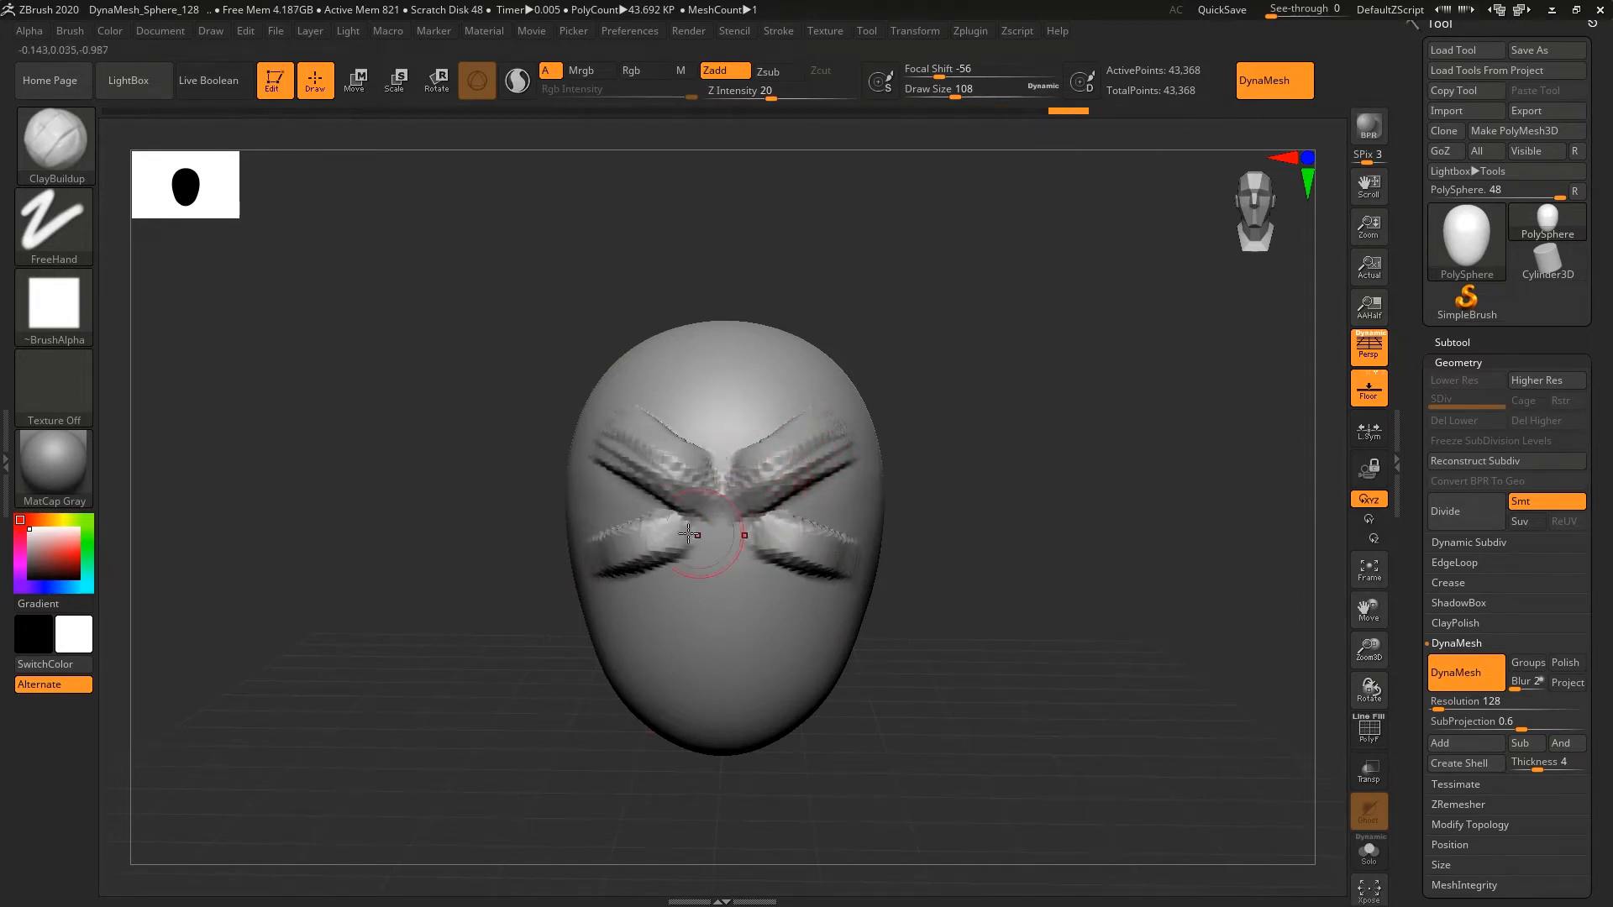
- Undo the ClayBuildup strokes across the brow and cheeks
key(ctrl+z)
key(ctrl+z)
key(ctrl+z)
key(ctrl+z)
key(ctrl+z)
key(ctrl+z)
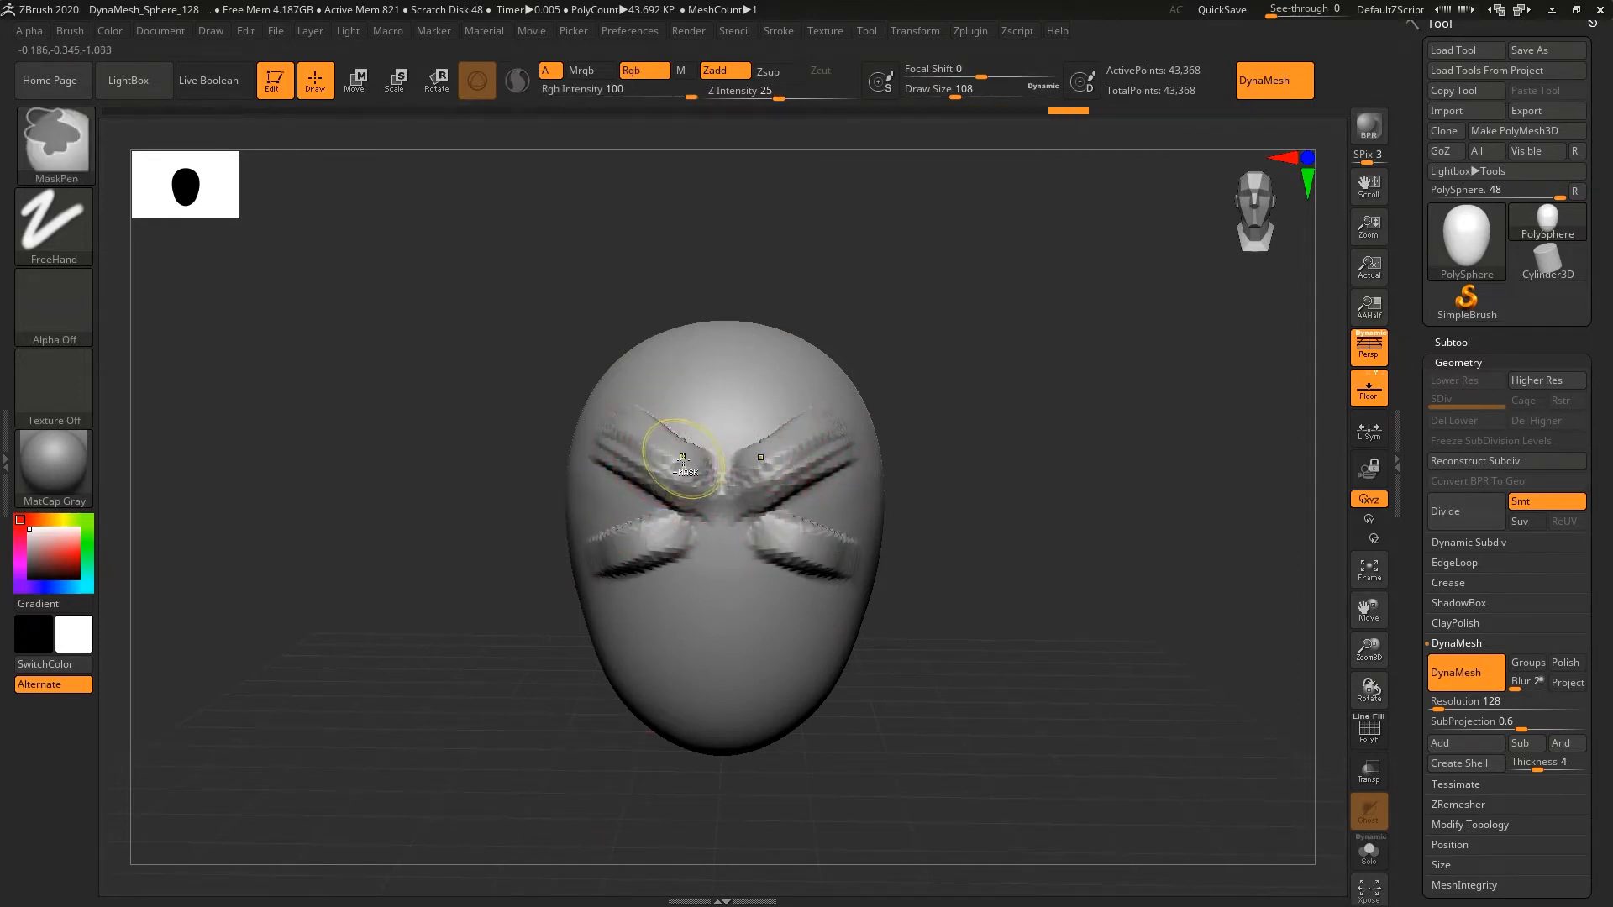
- Try short symmetrical brow strokes with the ClayBuildup brush and undo them
click(152, 94)
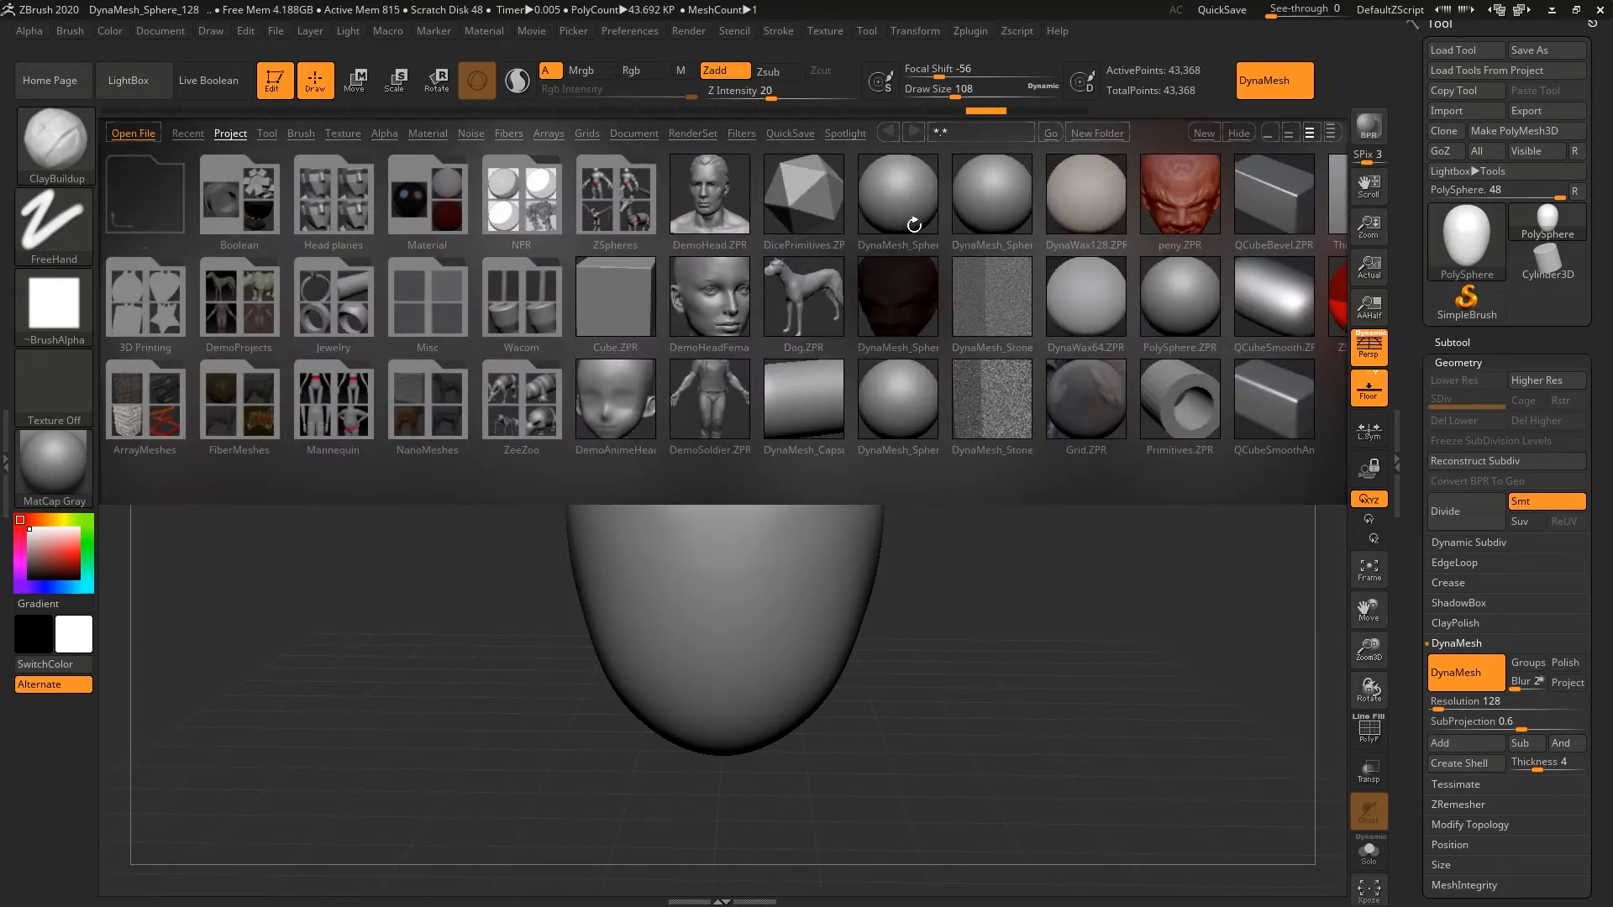
key(comma)
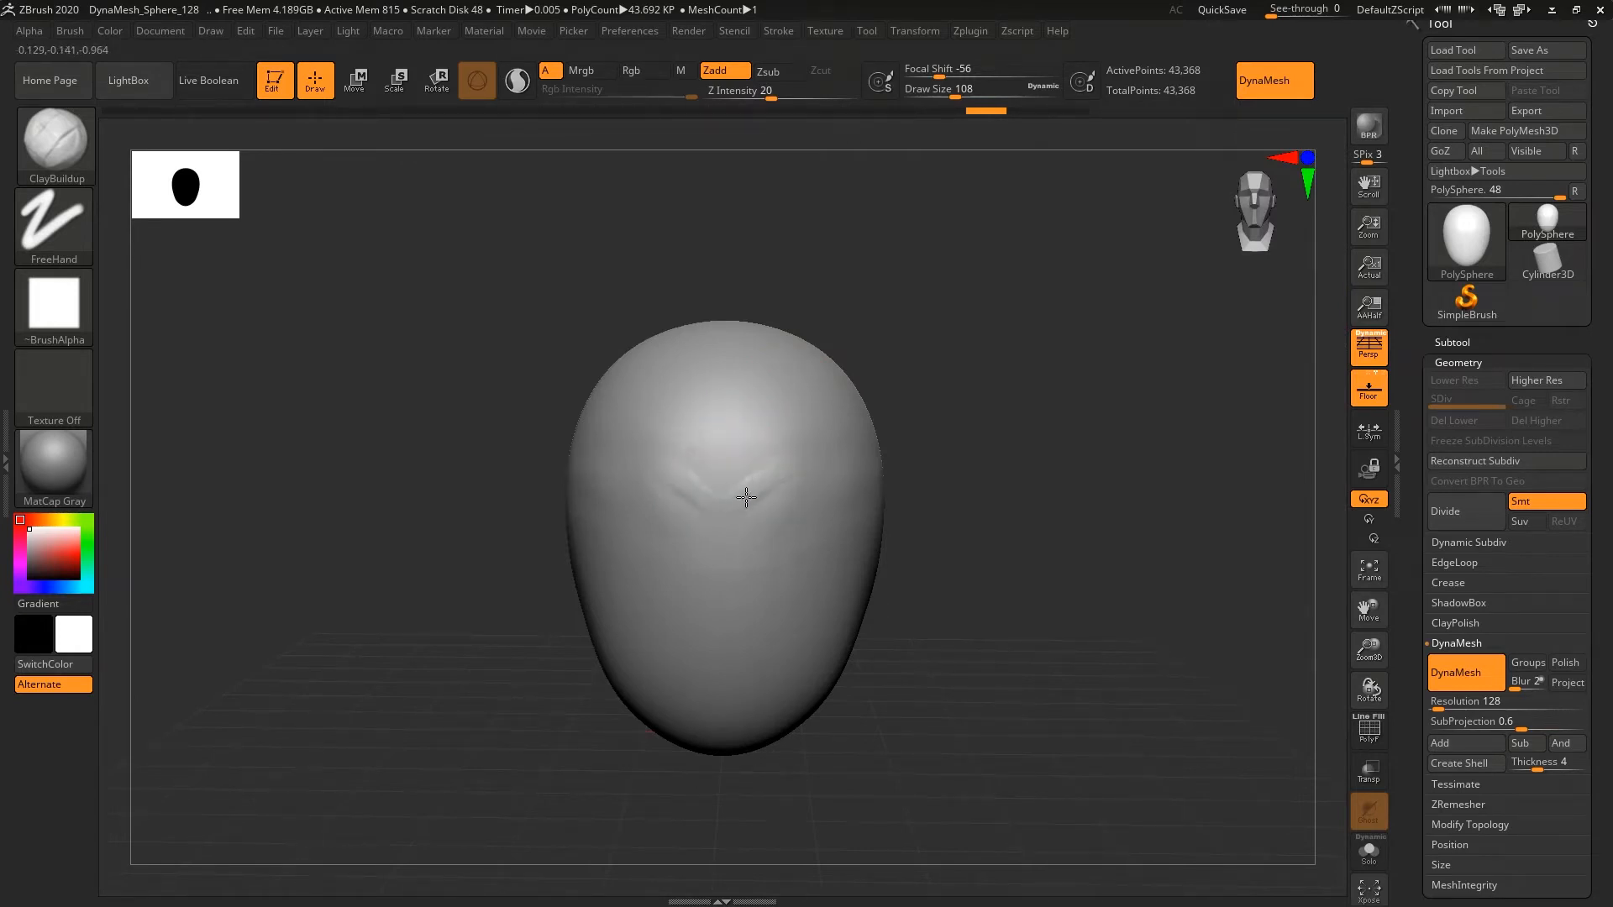
key(ctrl+z)
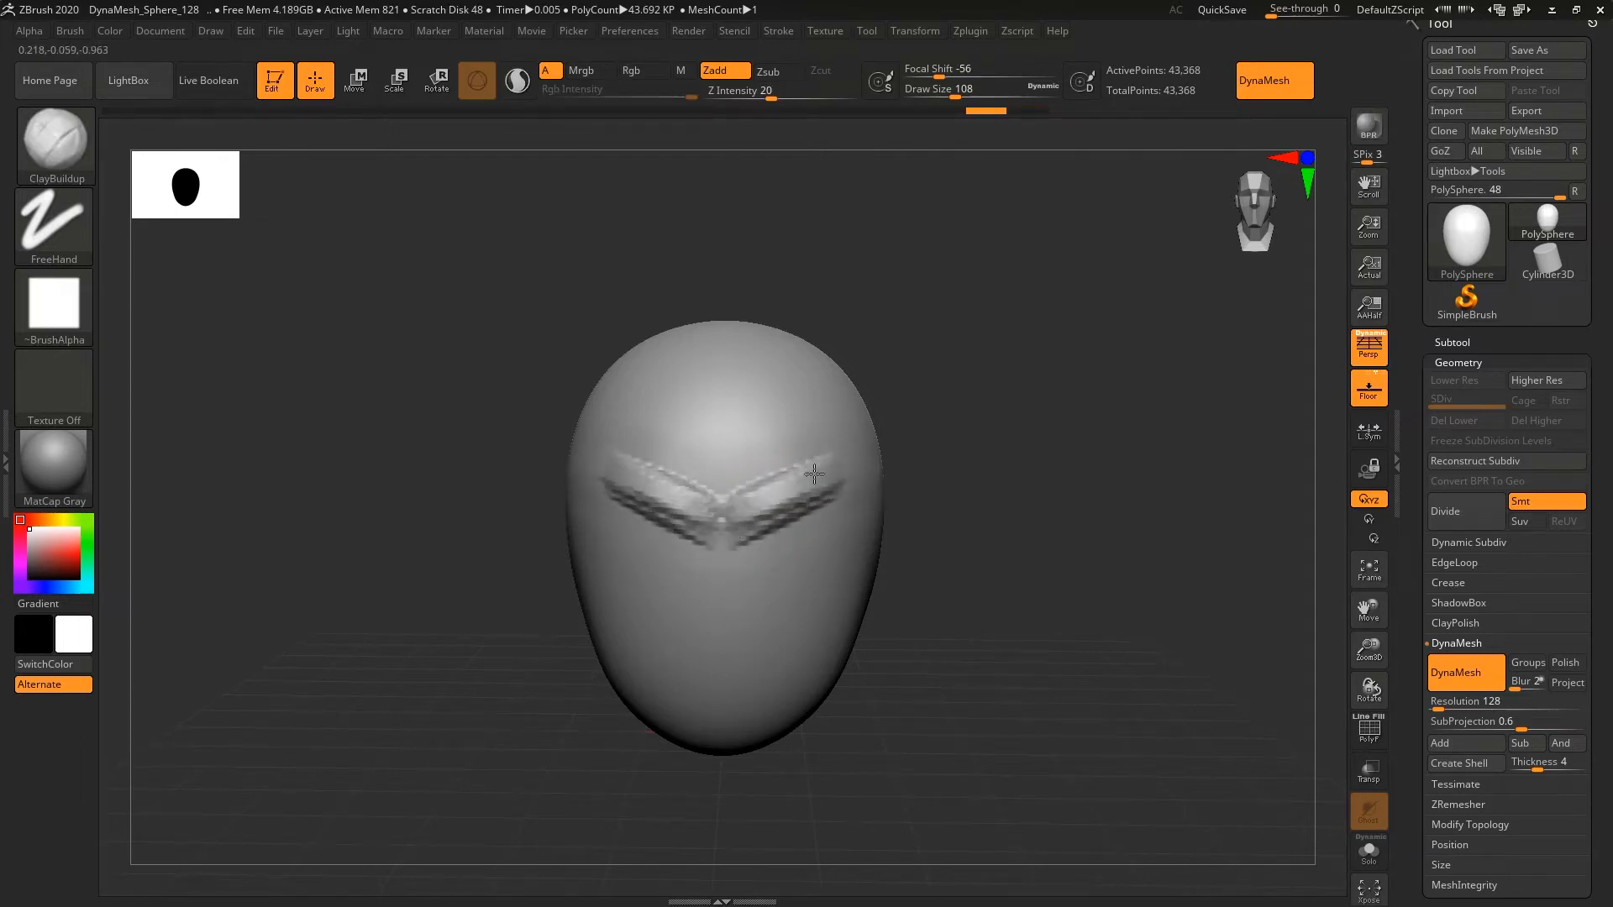
key(ctrl+z)
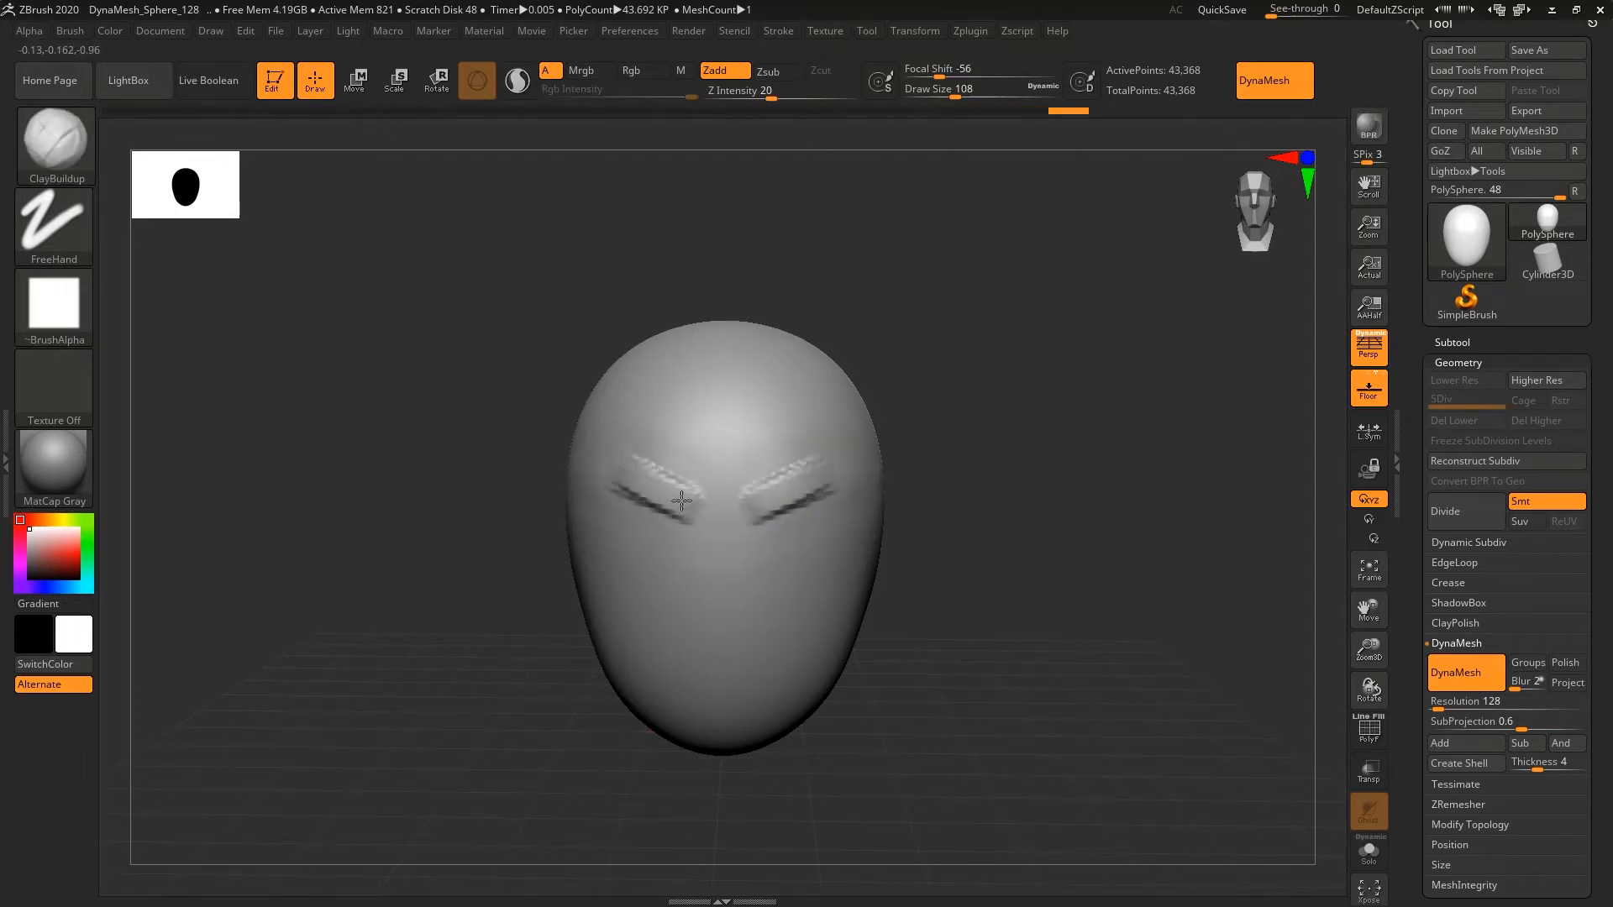
key(ctrl+z)
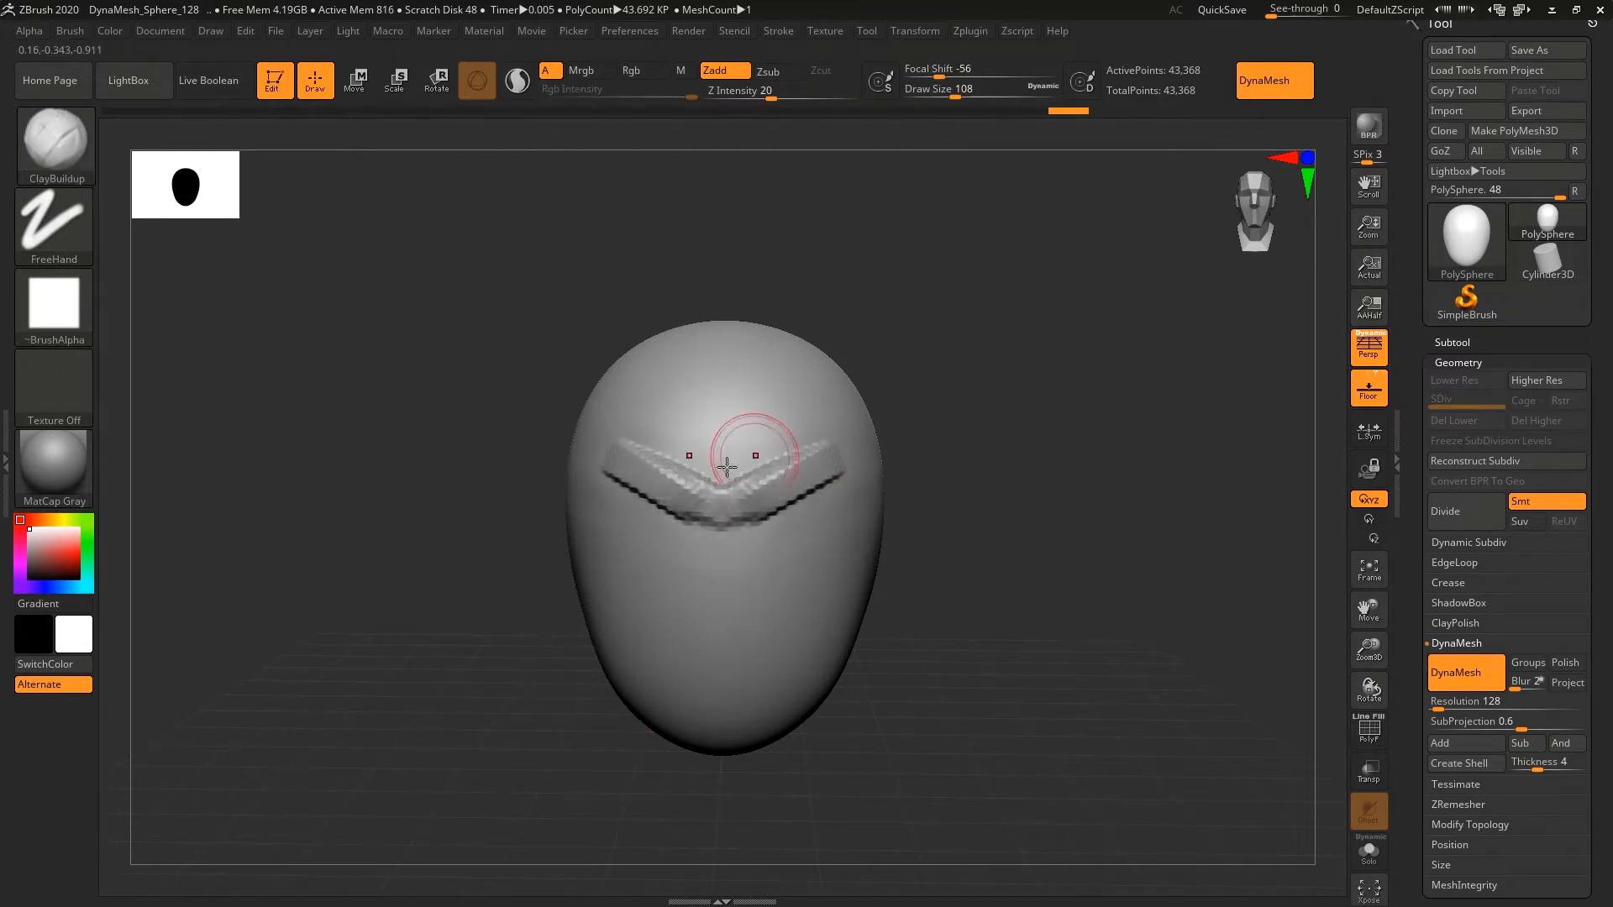
key(ctrl+z)
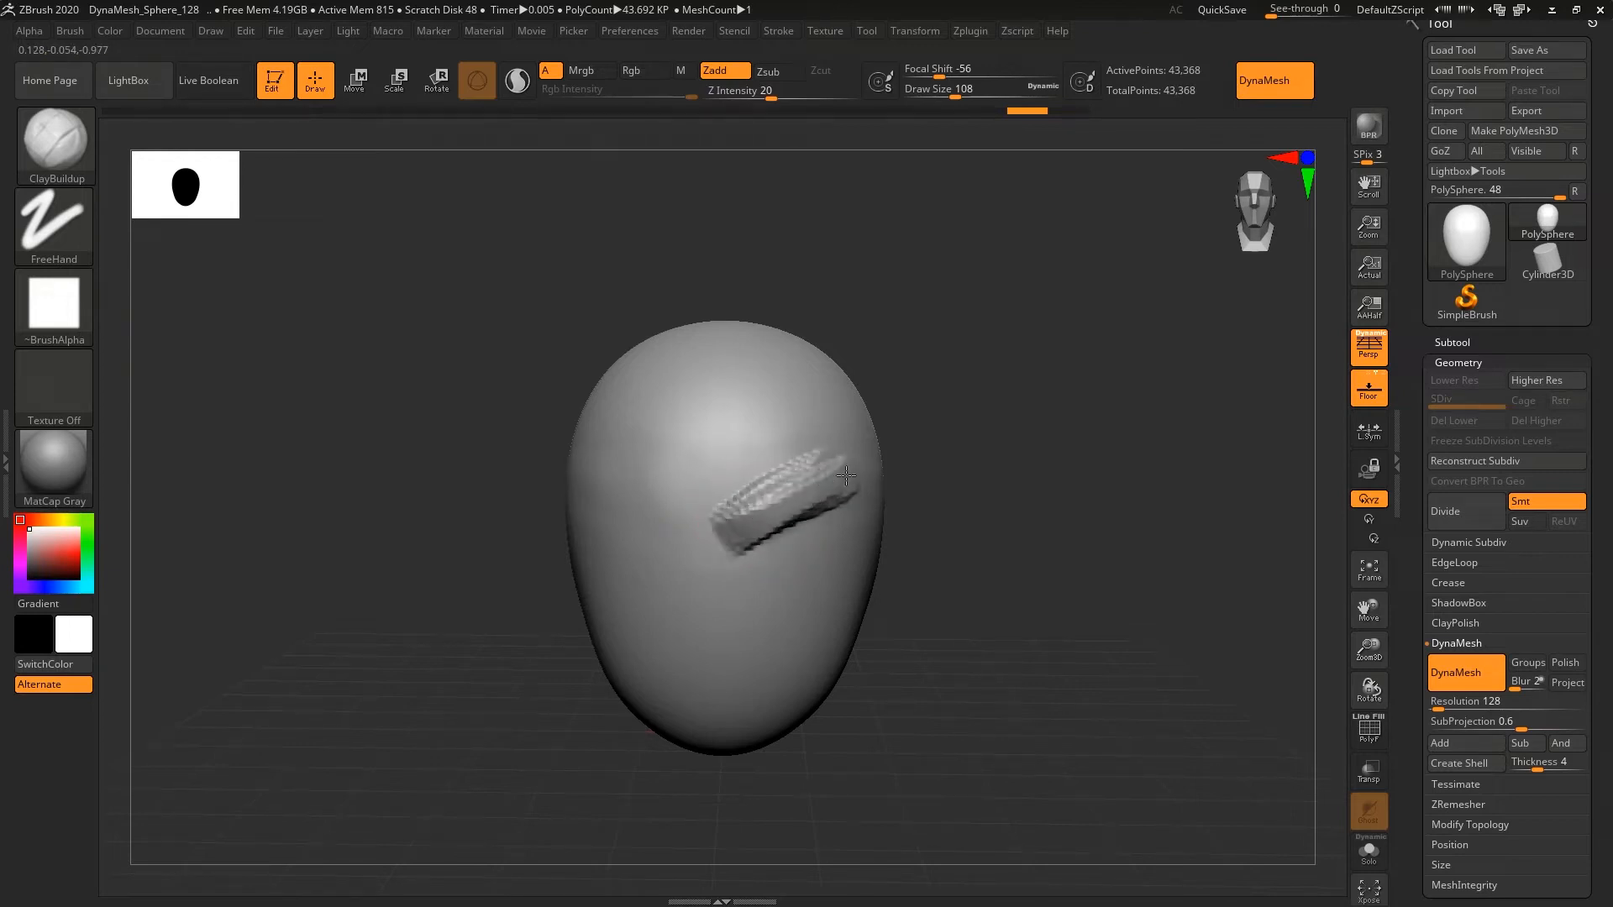
- Try ClayBuildup strokes on the cheeks, forehead and lower face with X symmetry switched off and on
drag(862, 500, 769, 600)
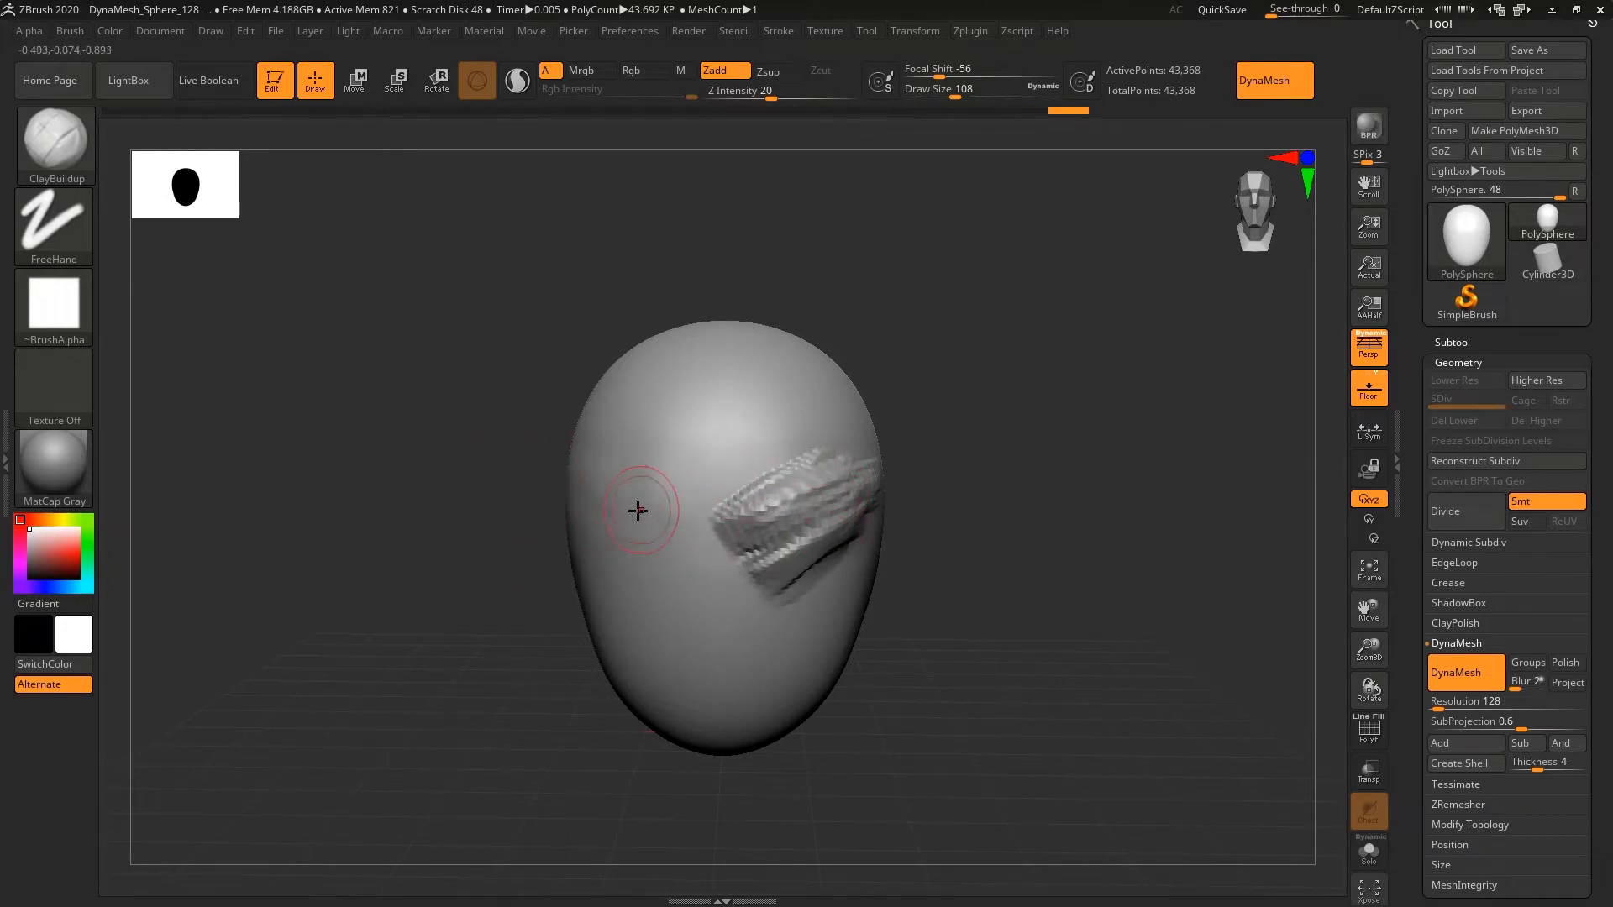
mouse_move(572, 520)
mouse_down()
mouse_move(685, 512)
mouse_move(689, 404)
mouse_move(683, 425)
mouse_move(645, 372)
mouse_up()
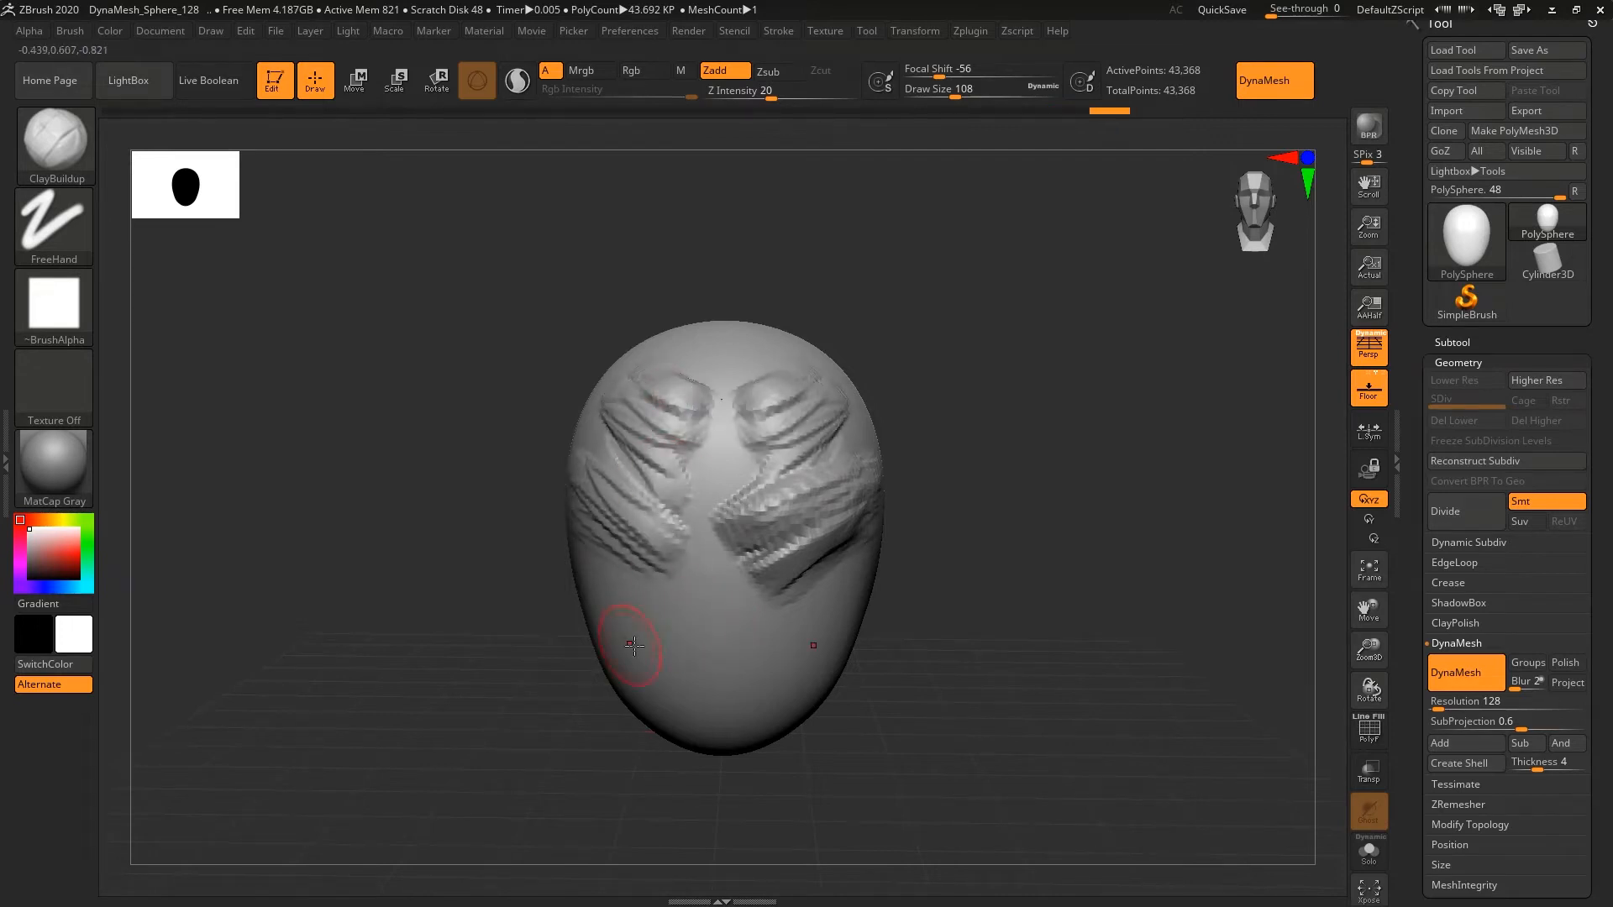
key(x)
mouse_move(638, 621)
mouse_down()
mouse_move(687, 638)
mouse_move(672, 631)
mouse_up()
mouse_move(793, 620)
mouse_down()
mouse_move(812, 611)
mouse_move(803, 657)
mouse_move(770, 644)
mouse_up()
key(x)
- Undo all the symmetry test strokes on the face
key(ctrl+z)
key(ctrl+z)
key(ctrl+z)
key(ctrl+z)
key(ctrl+z)
key(ctrl+z)
key(ctrl+z)
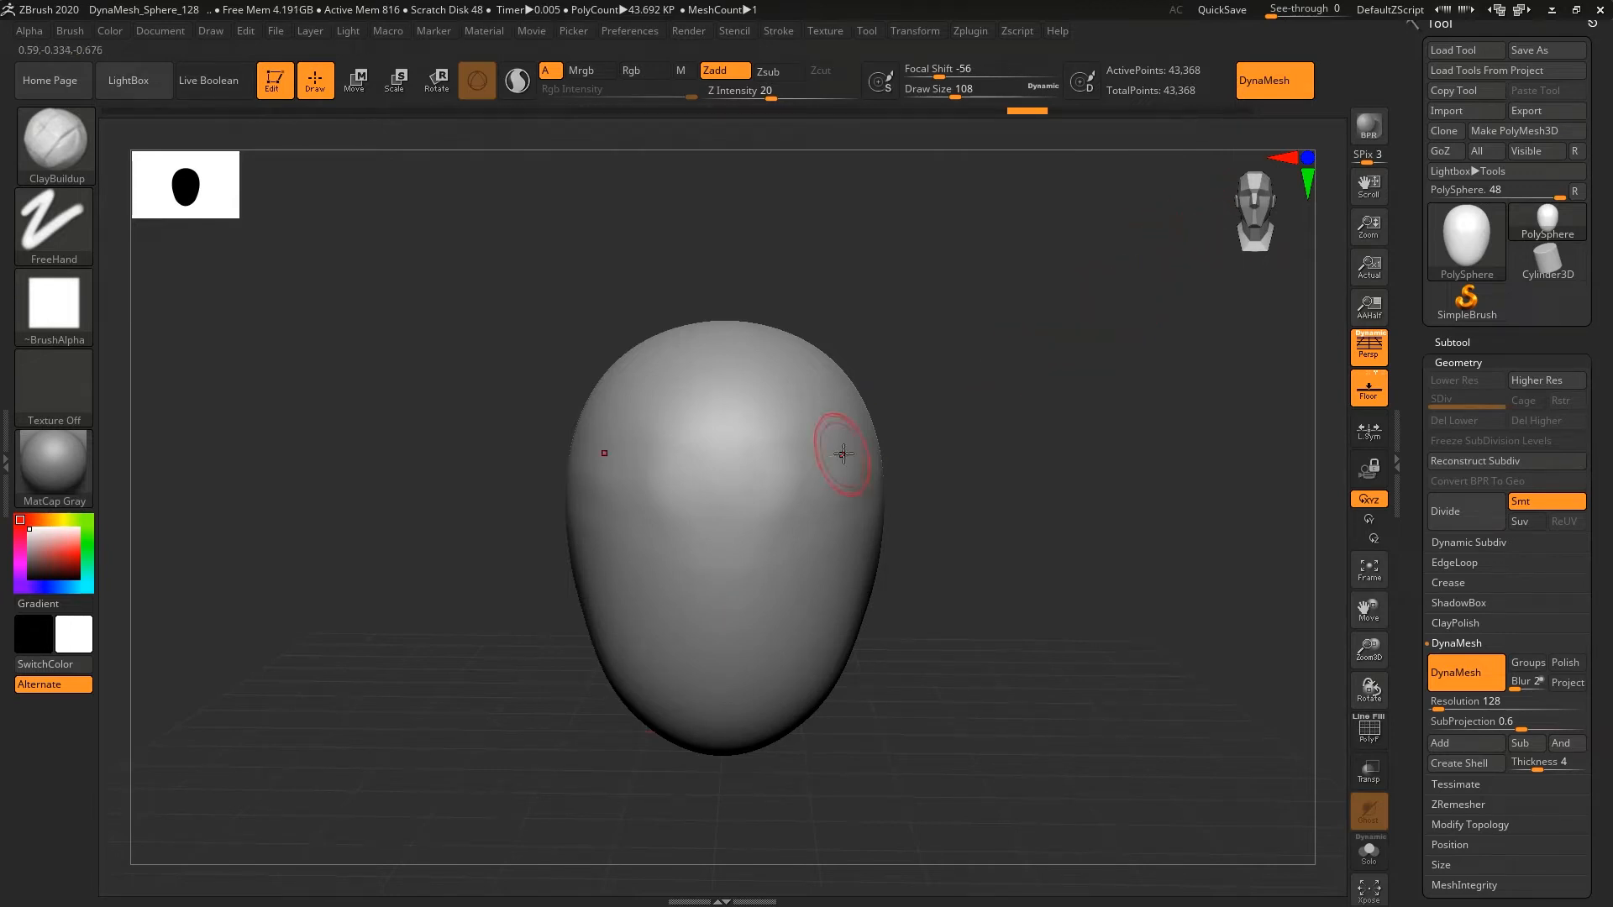
- Set the Move brush's Draw Size to 856 and pull the sides of the jaw inward symmetrically
click(1252, 210)
drag(1252, 210, 1220, 217)
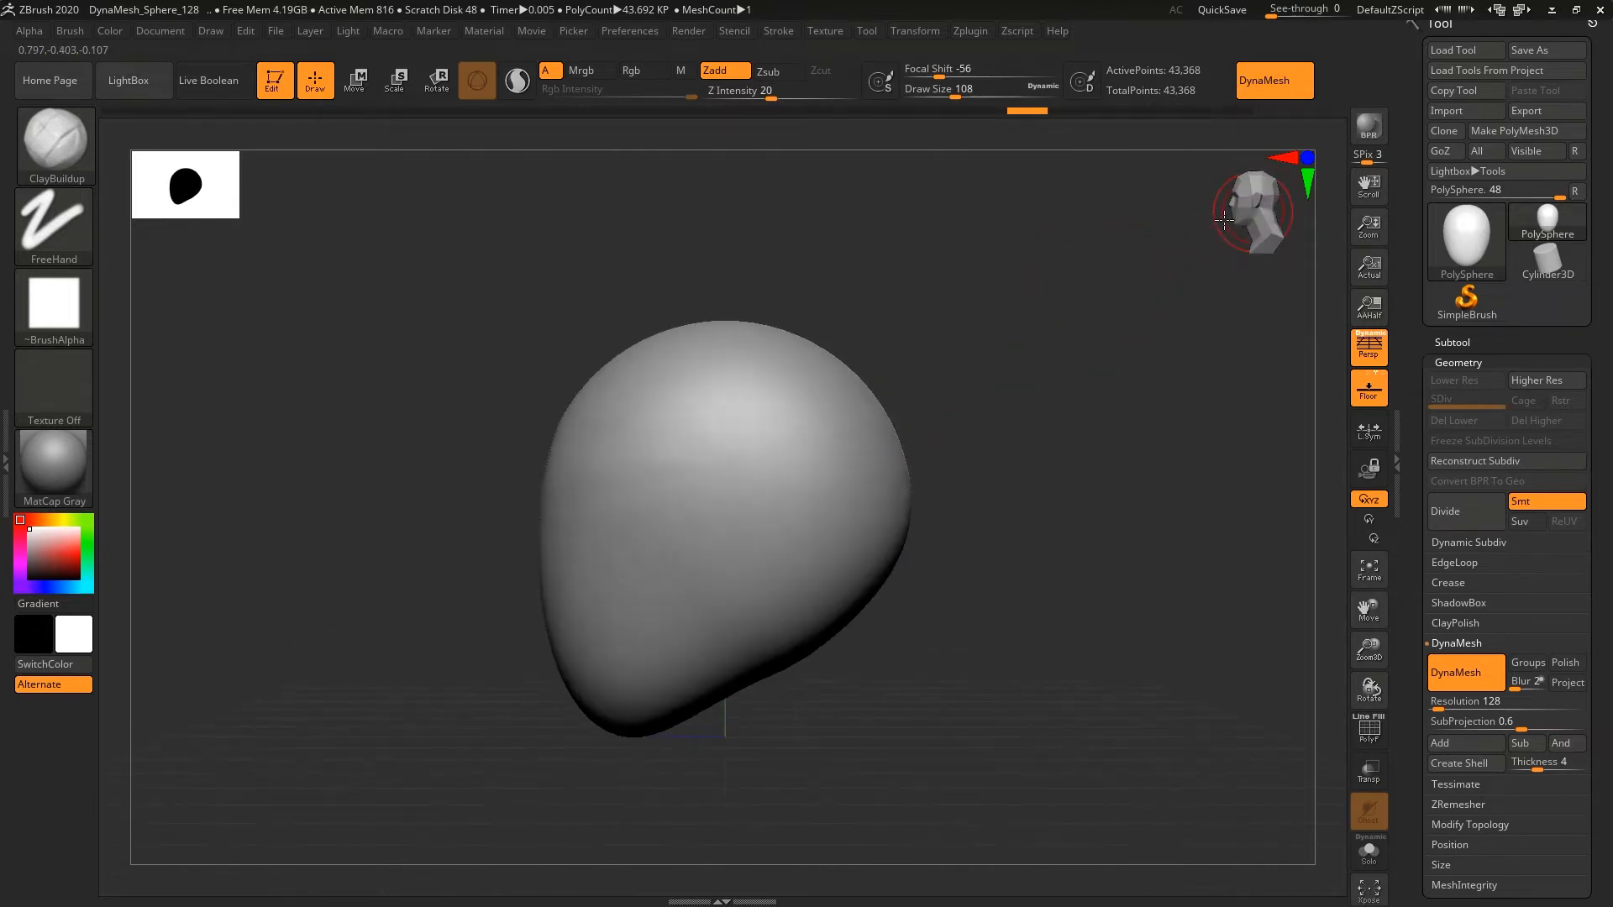
click(1224, 218)
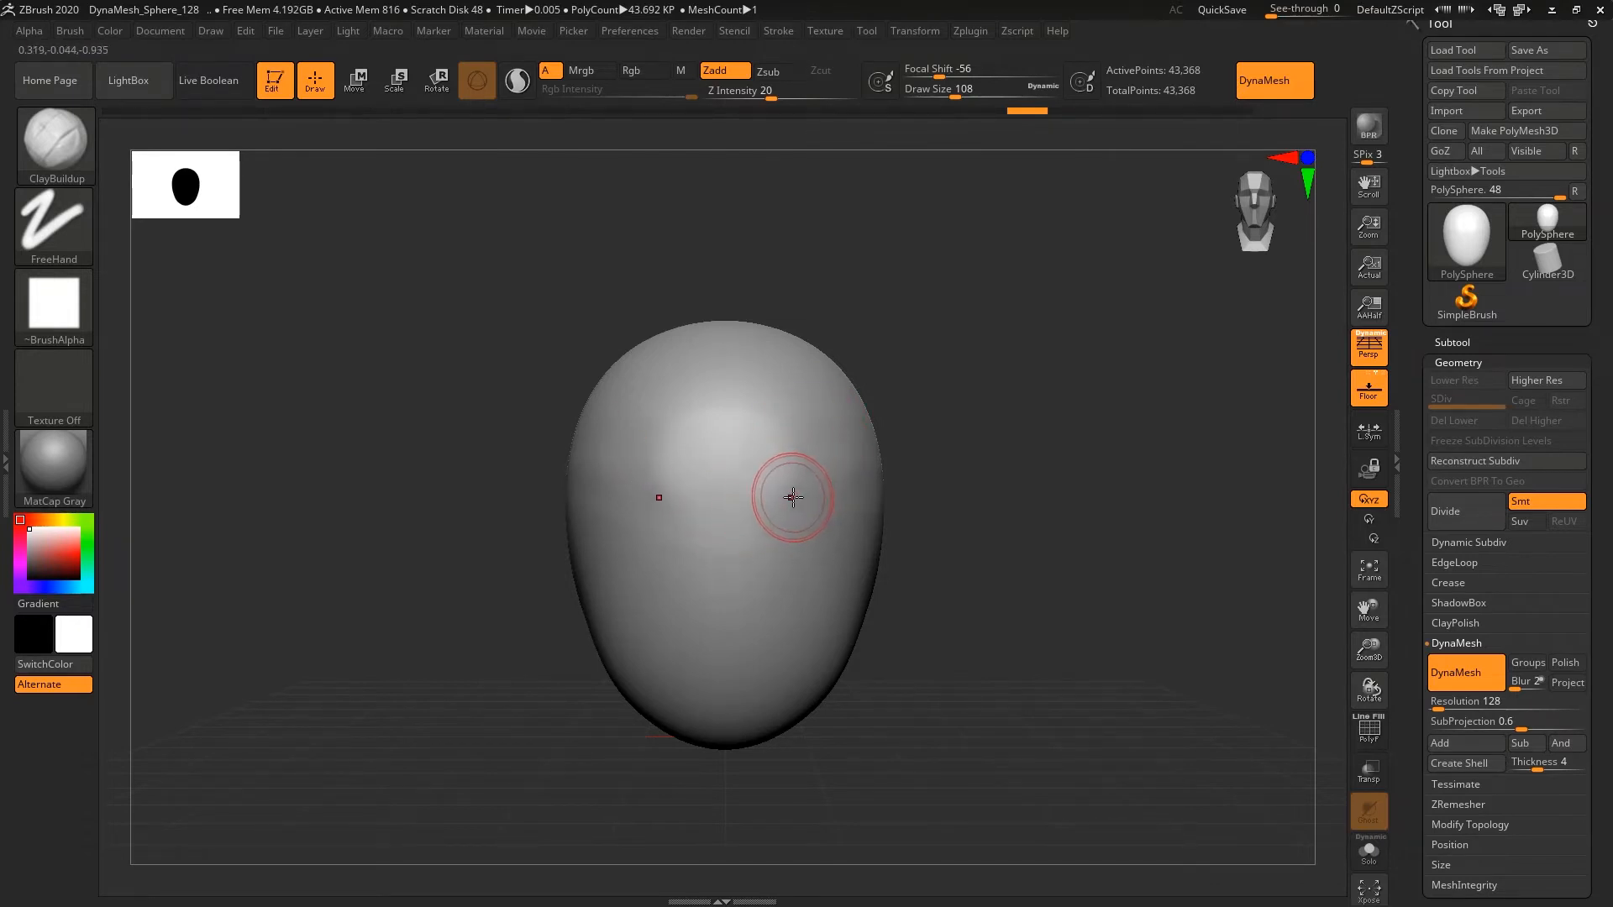
click(49, 148)
click(562, 155)
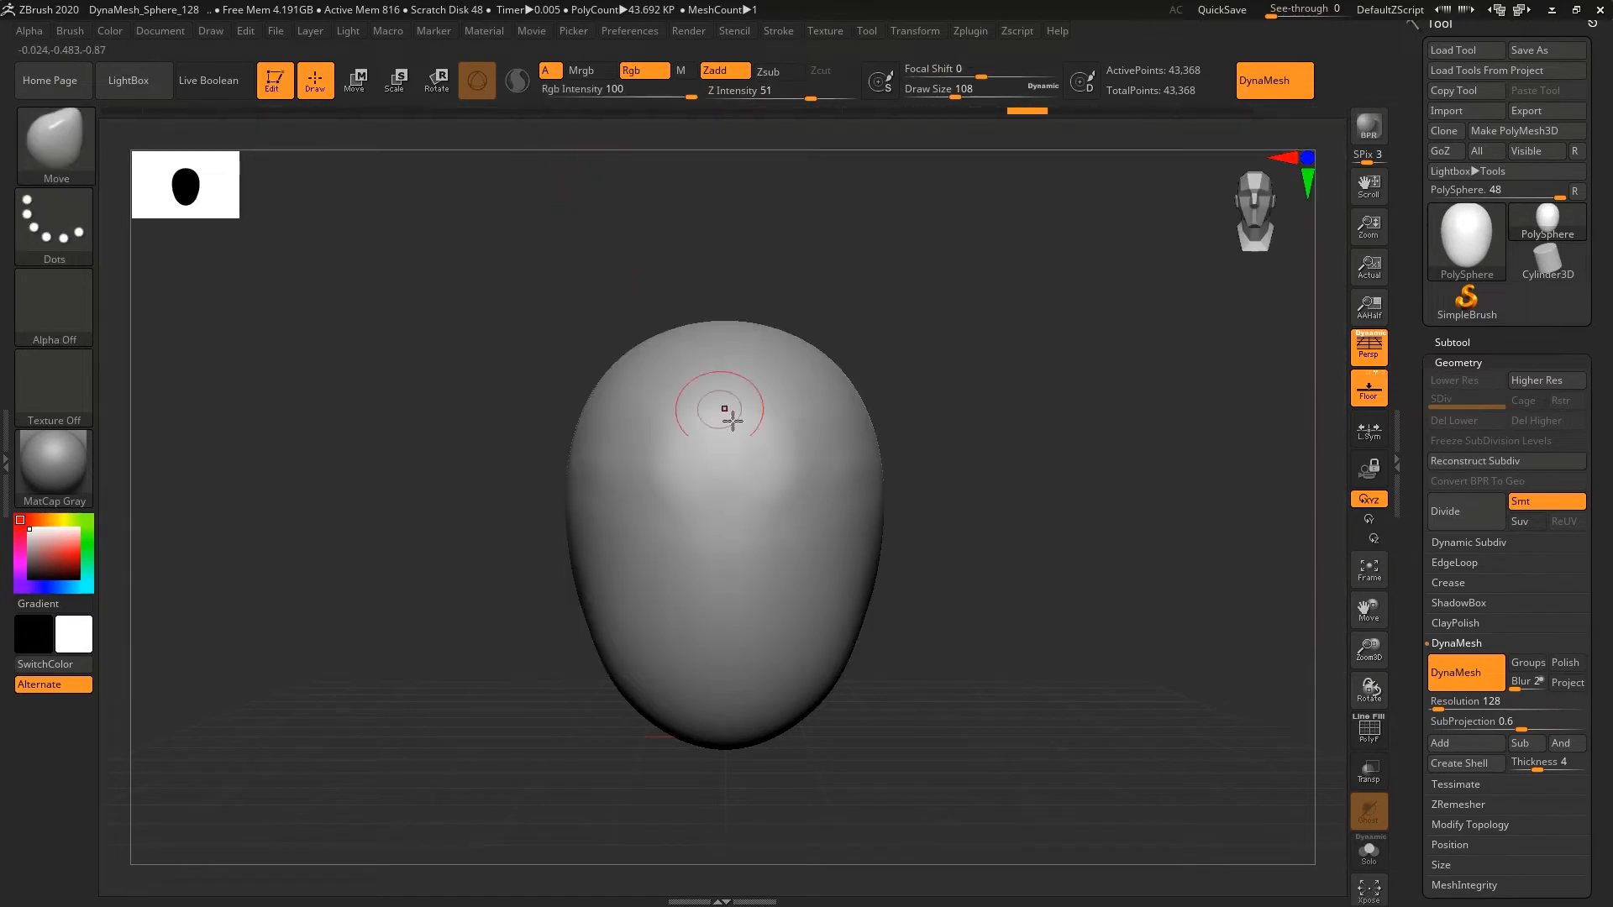
key(s)
drag(787, 482, 874, 483)
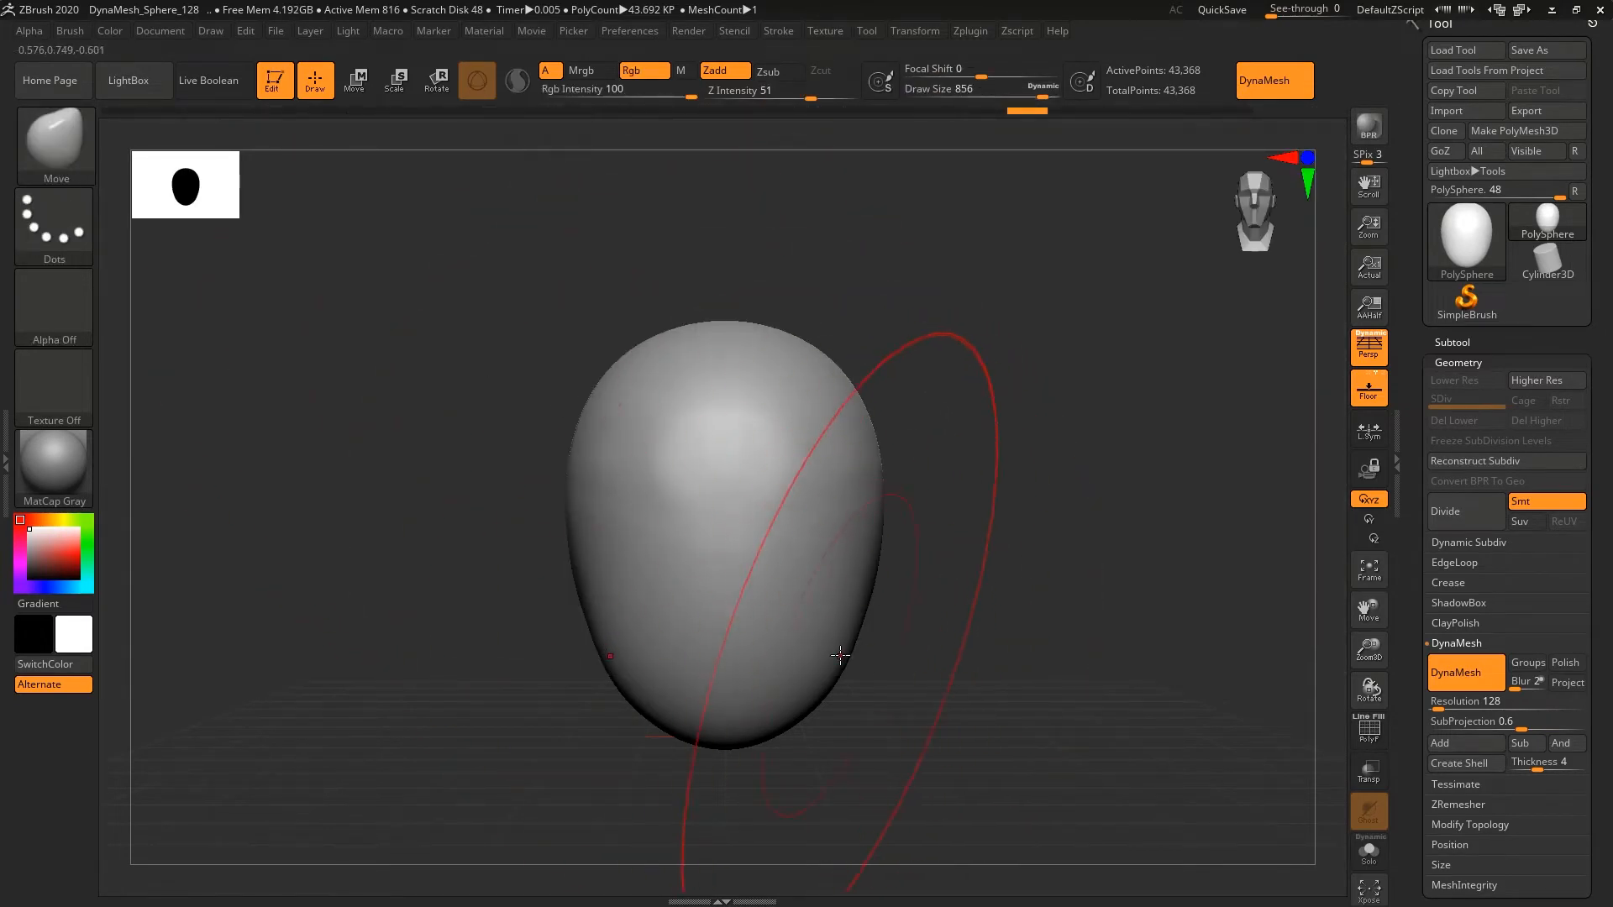
drag(844, 654, 838, 657)
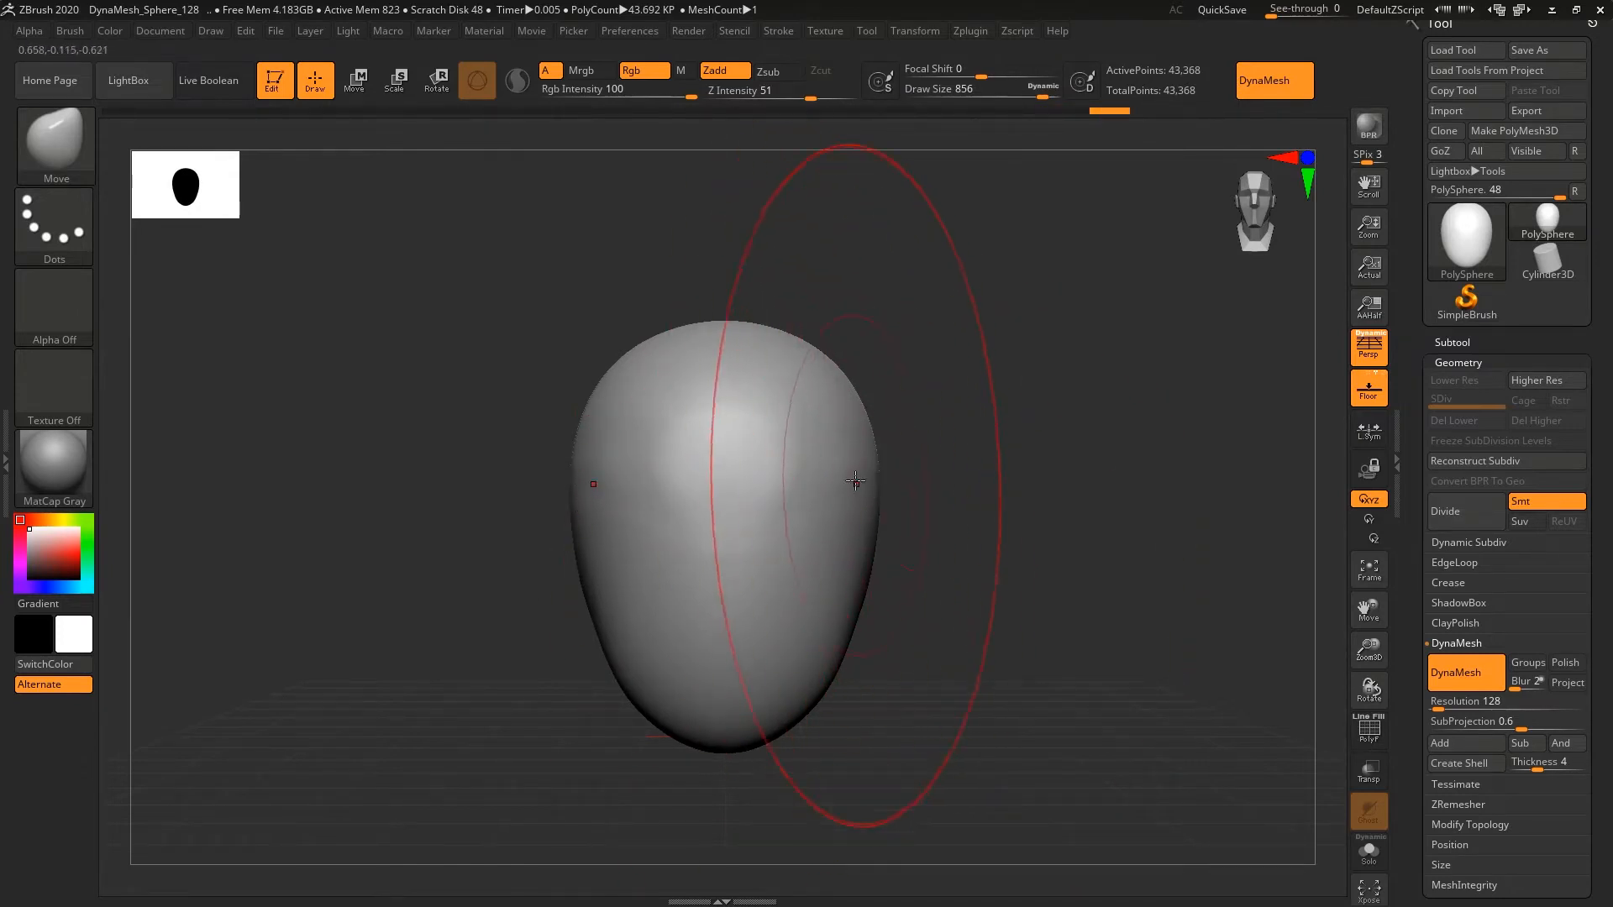
- Push in the middle of the head's sides symmetrically with the Move brush to narrow the face
drag(882, 492, 882, 489)
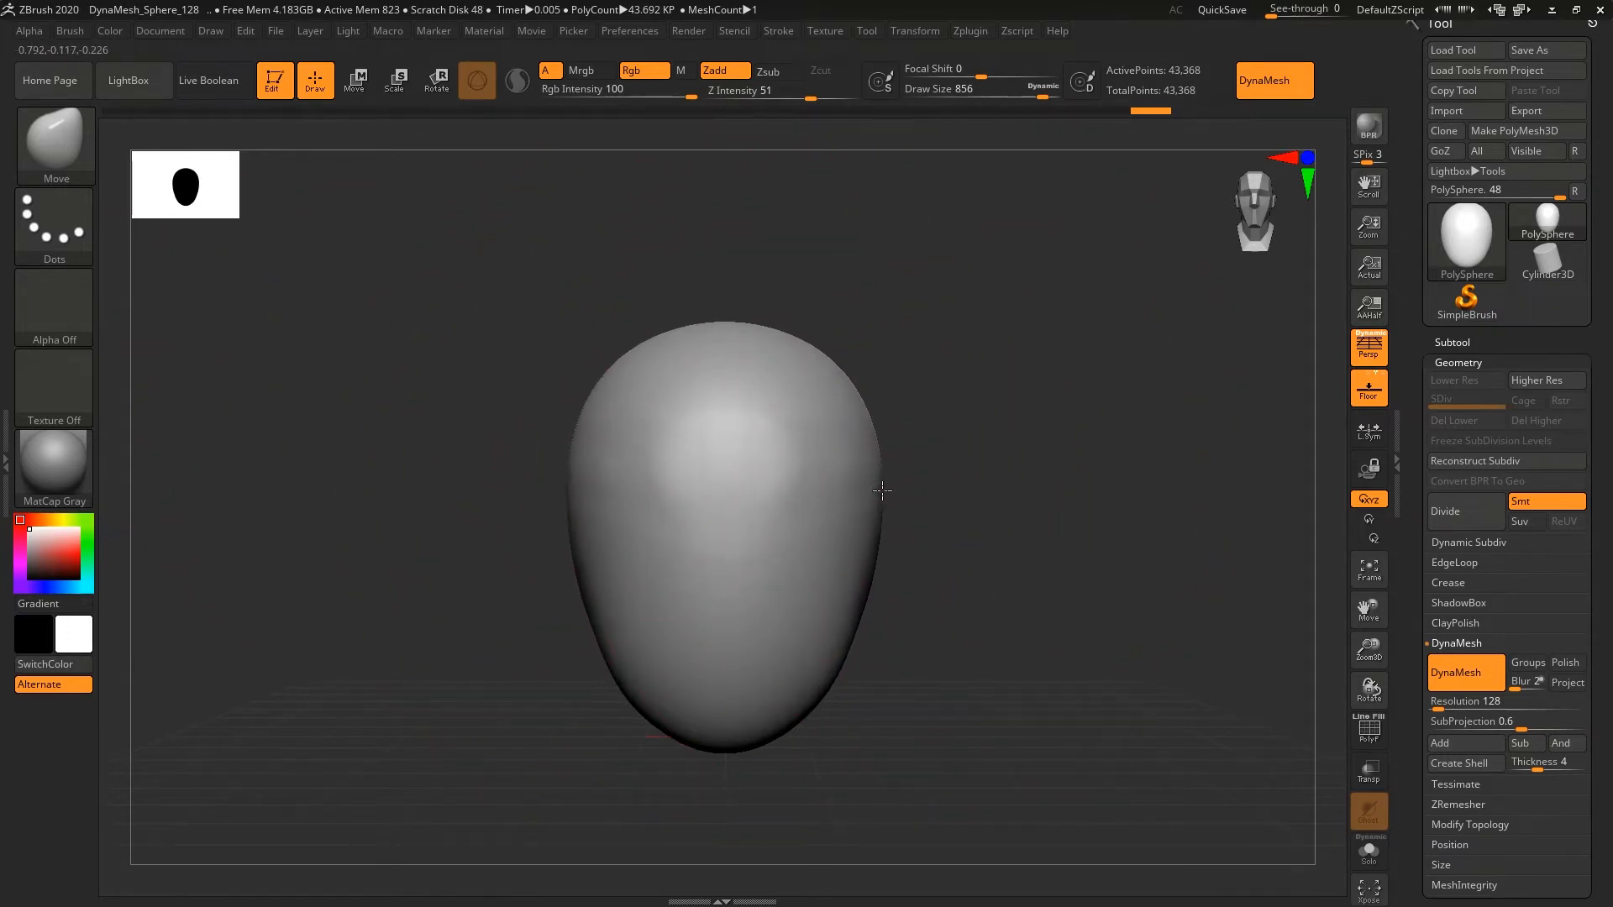
key(ctrl+z)
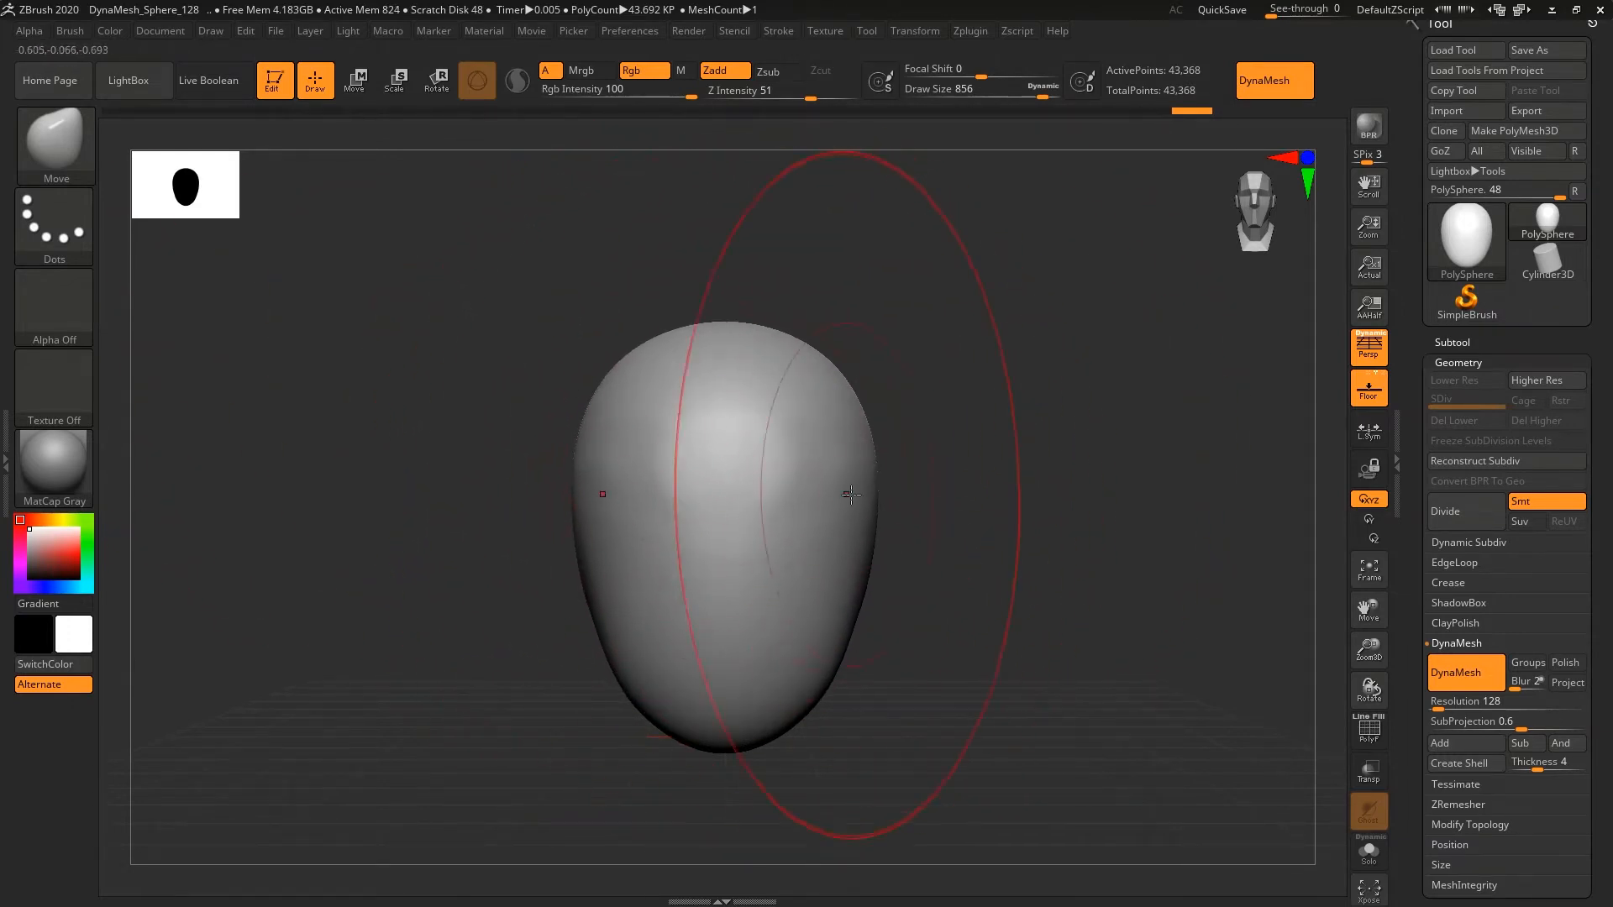
drag(867, 514, 865, 516)
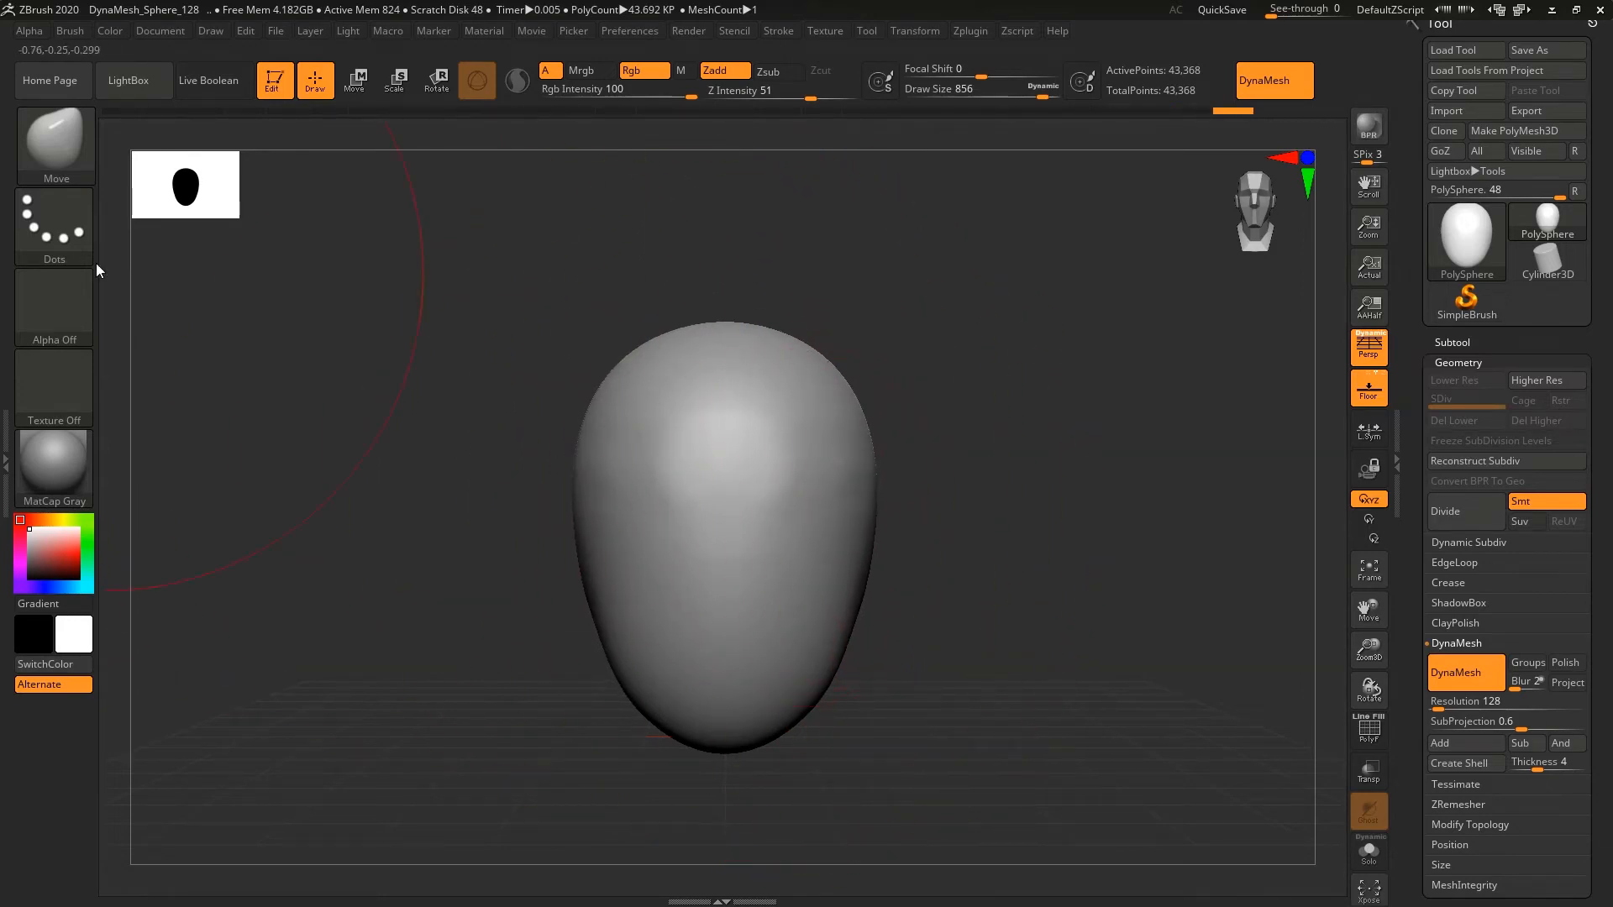
- Build up a symmetrical brow band with the ClayBuildup brush at a Draw Size of 62 and soften it with Smooth
click(72, 129)
click(345, 166)
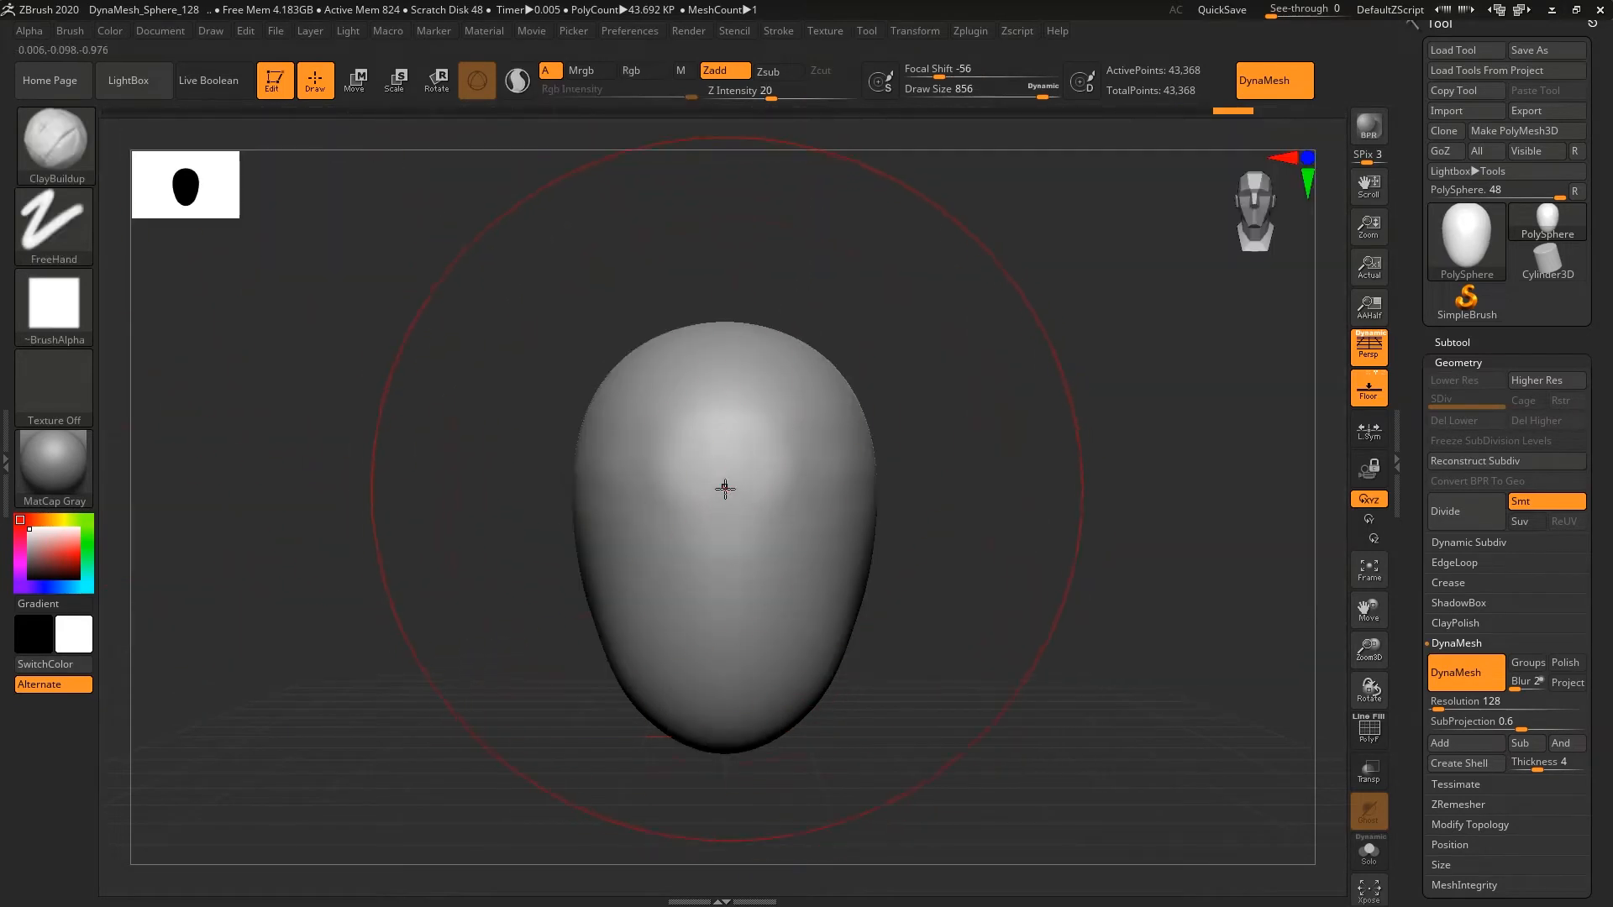
key(s)
drag(716, 487, 625, 481)
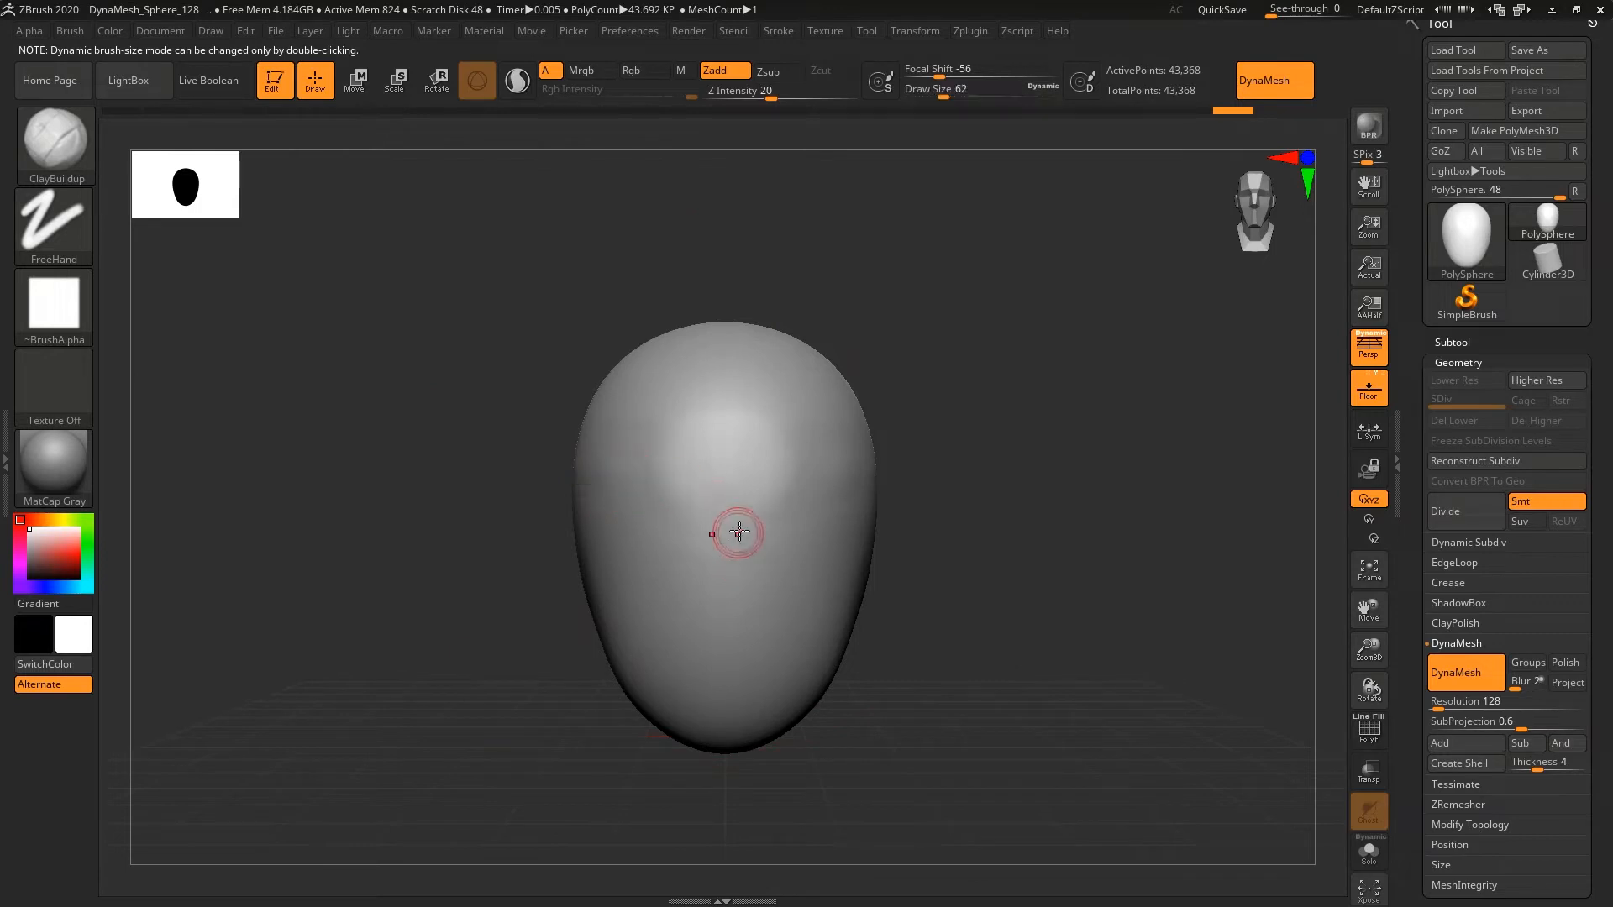
key(ctrl+z)
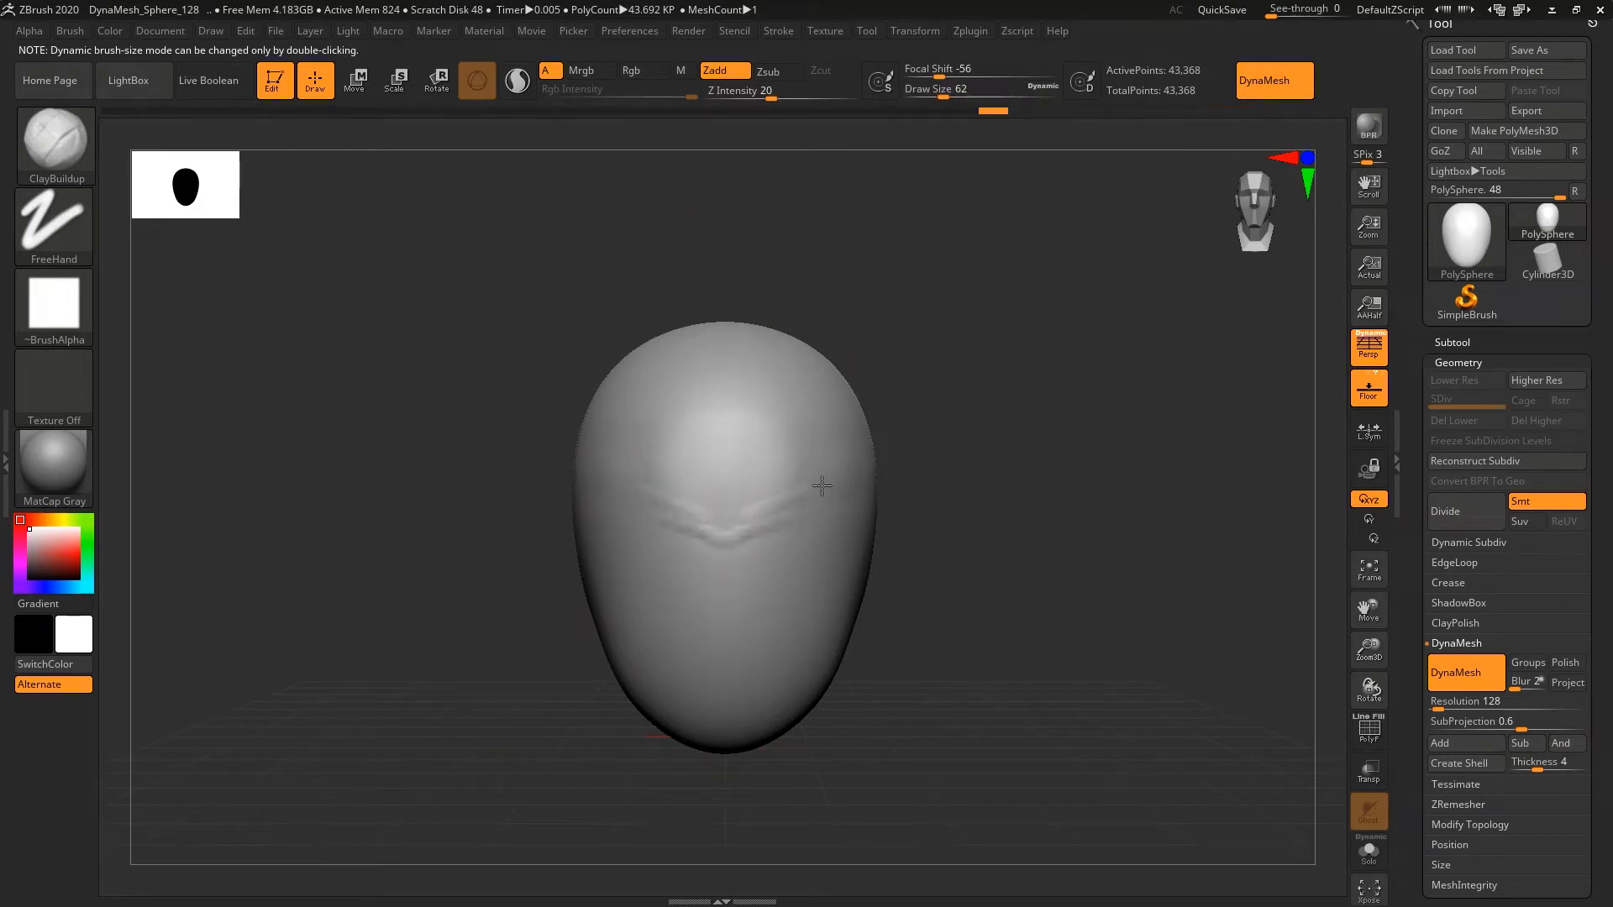
mouse_move(791, 513)
mouse_down()
mouse_move(841, 508)
mouse_move(805, 498)
mouse_move(847, 509)
mouse_move(734, 523)
mouse_up()
key(shift)
key(shift)
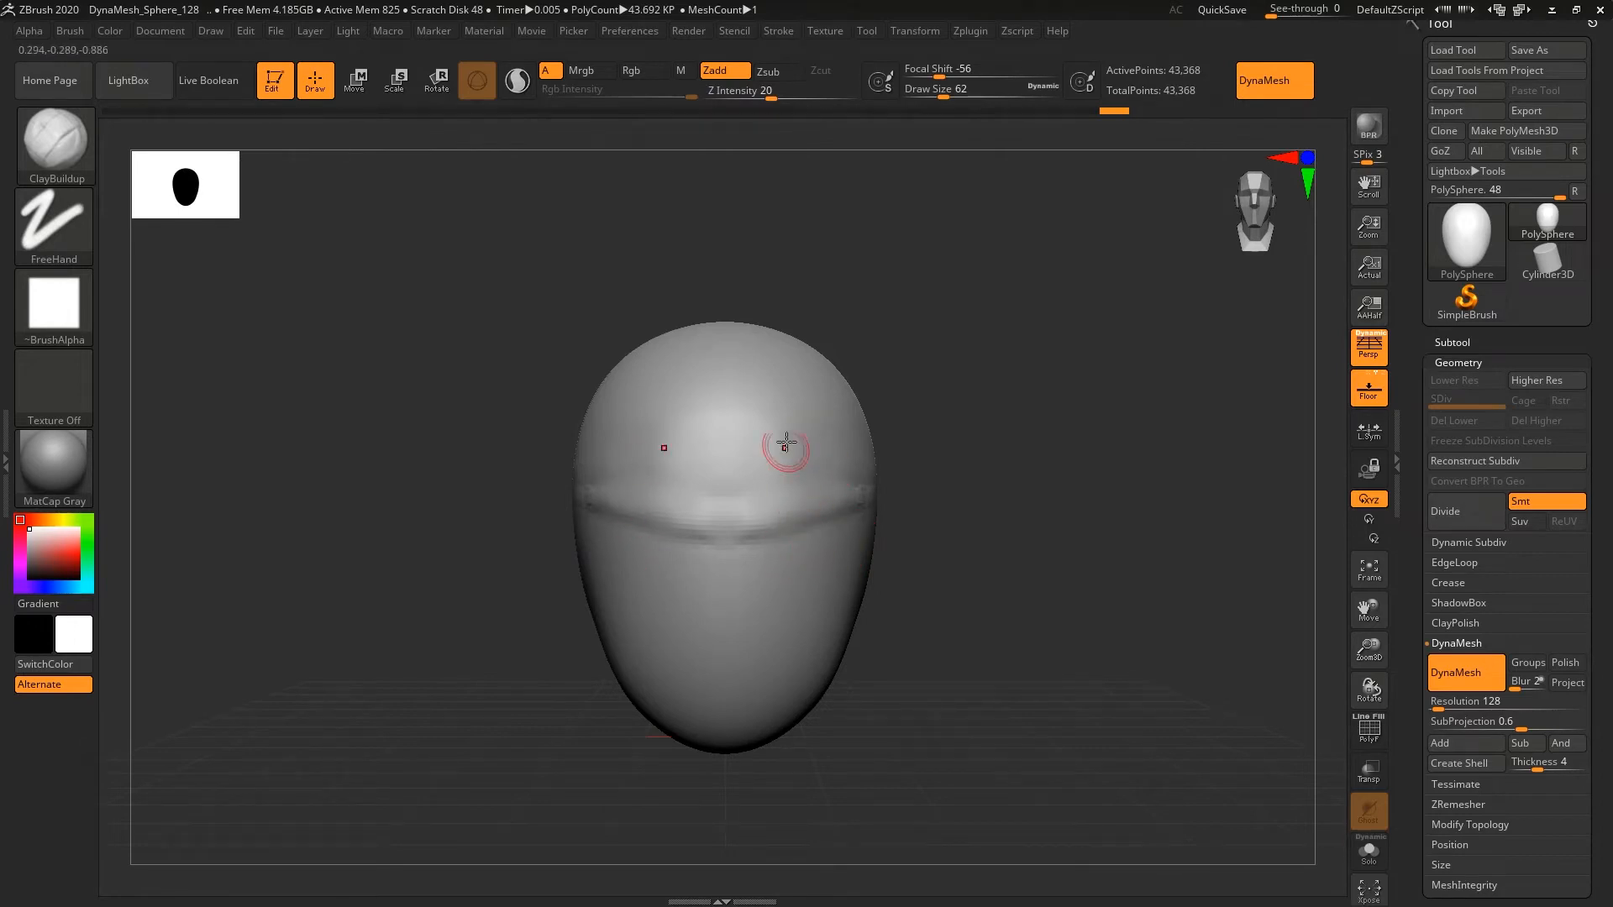
- Block out the nose down the face's centre line with the ClayBuildup brush, building up its bridge and tip
drag(726, 534, 727, 588)
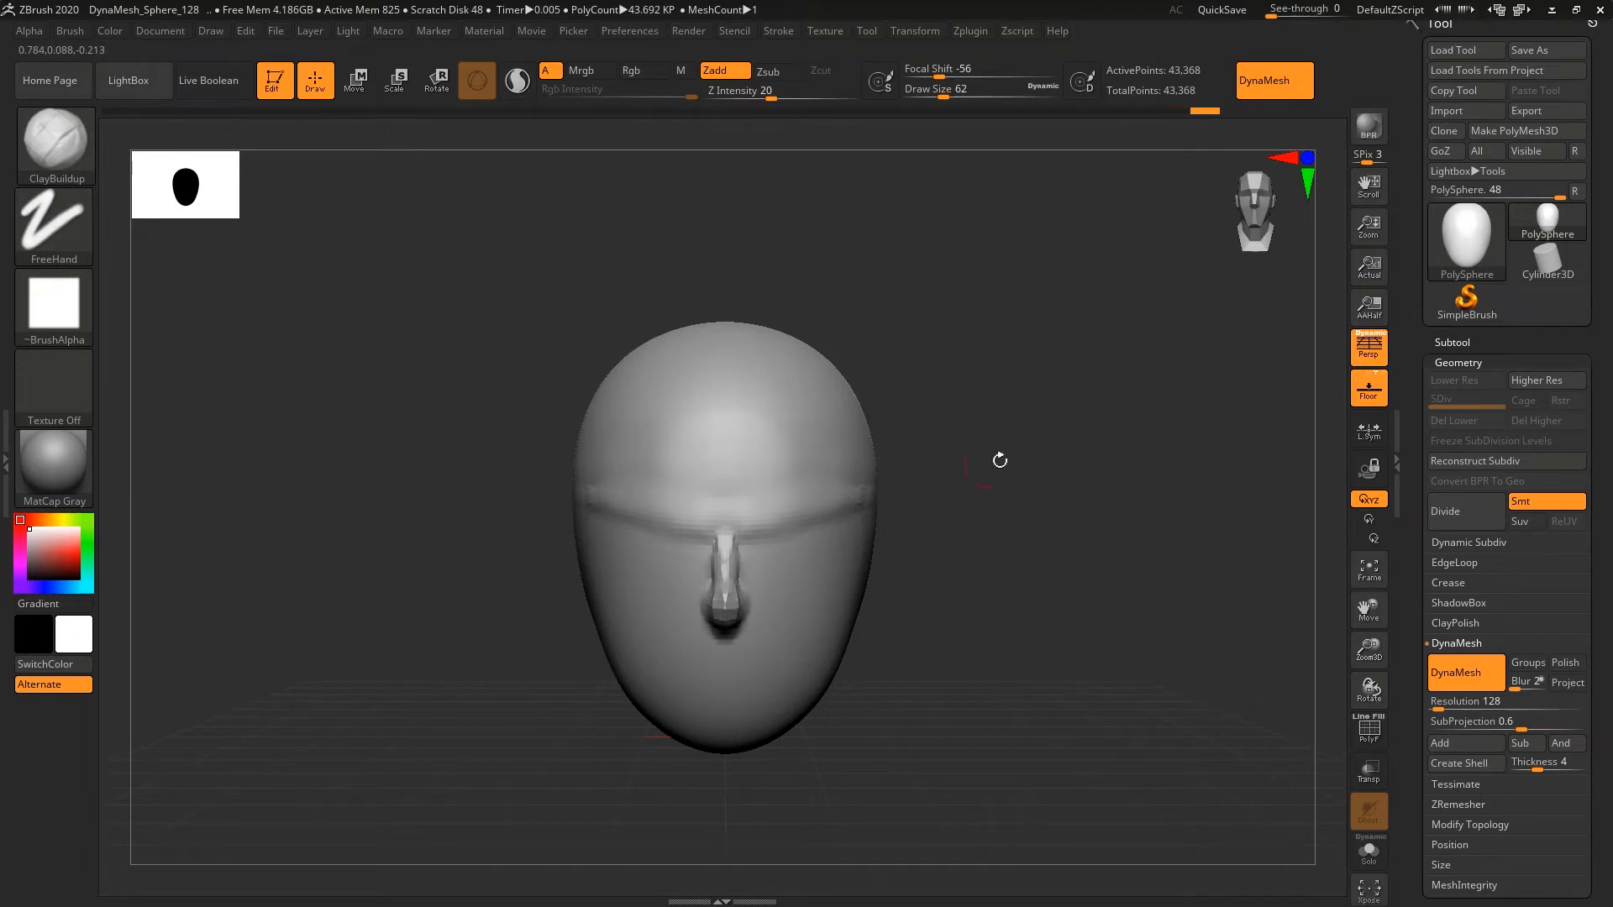
mouse_move(997, 457)
mouse_down()
mouse_move(969, 450)
mouse_move(599, 623)
mouse_move(658, 666)
mouse_move(605, 551)
mouse_up()
key(shift)
shift+drag(716, 571, 694, 658)
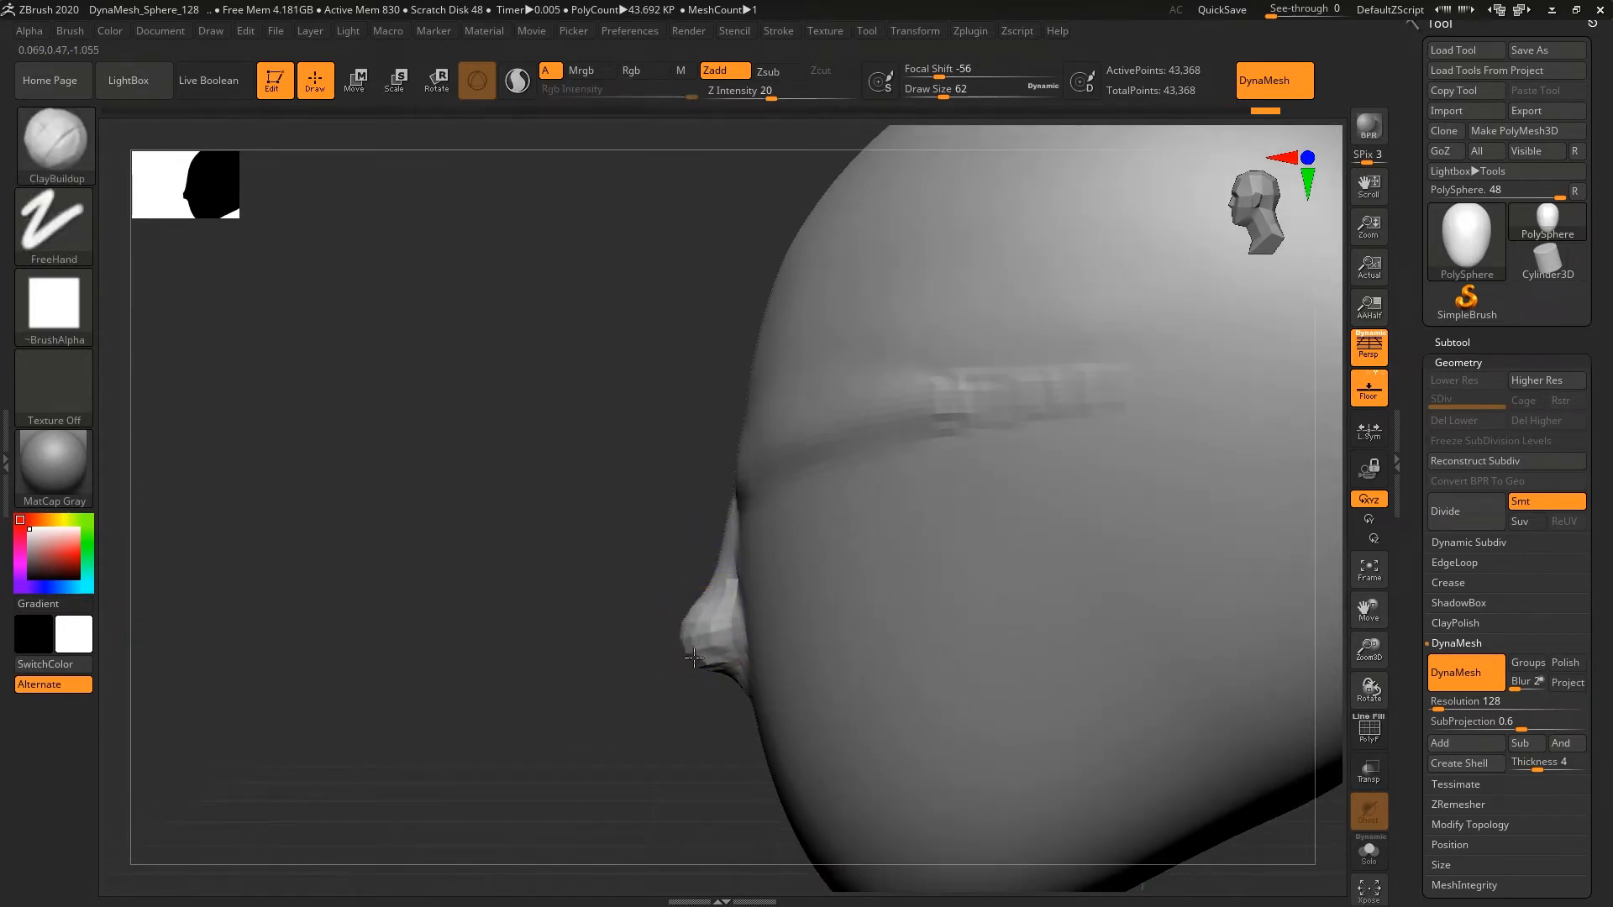
drag(702, 600, 921, 299)
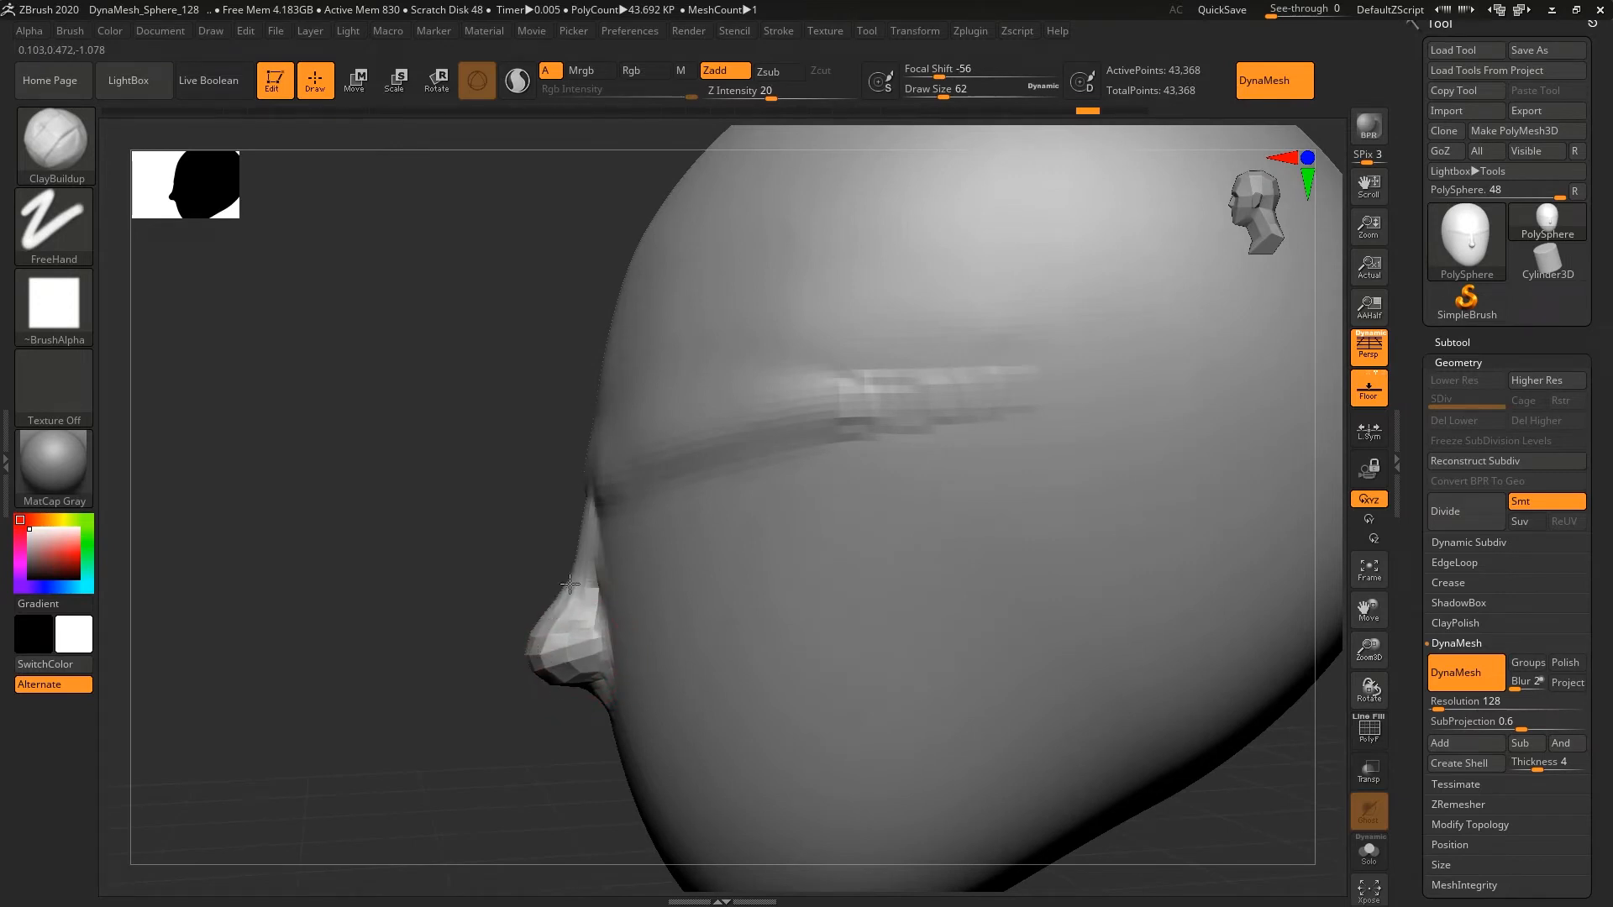
drag(570, 561, 575, 536)
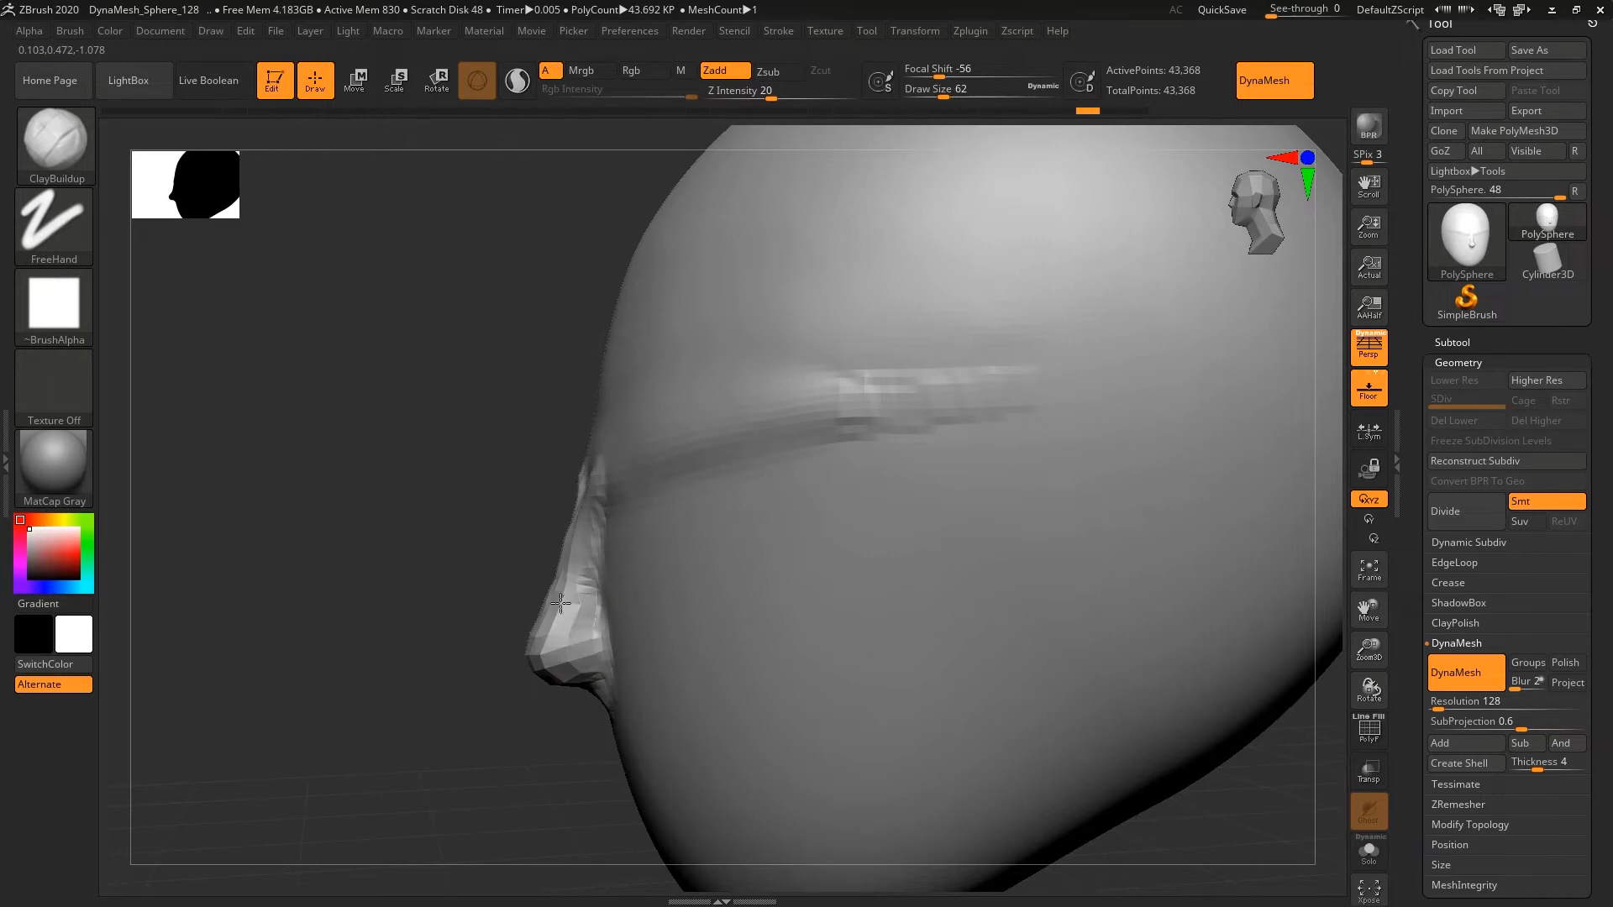
- Stretch the nose tip out into a long spike and remesh the stretched polygons with DynaMesh
mouse_move(388, 622)
mouse_down()
mouse_move(507, 639)
mouse_move(458, 667)
mouse_move(402, 665)
mouse_up()
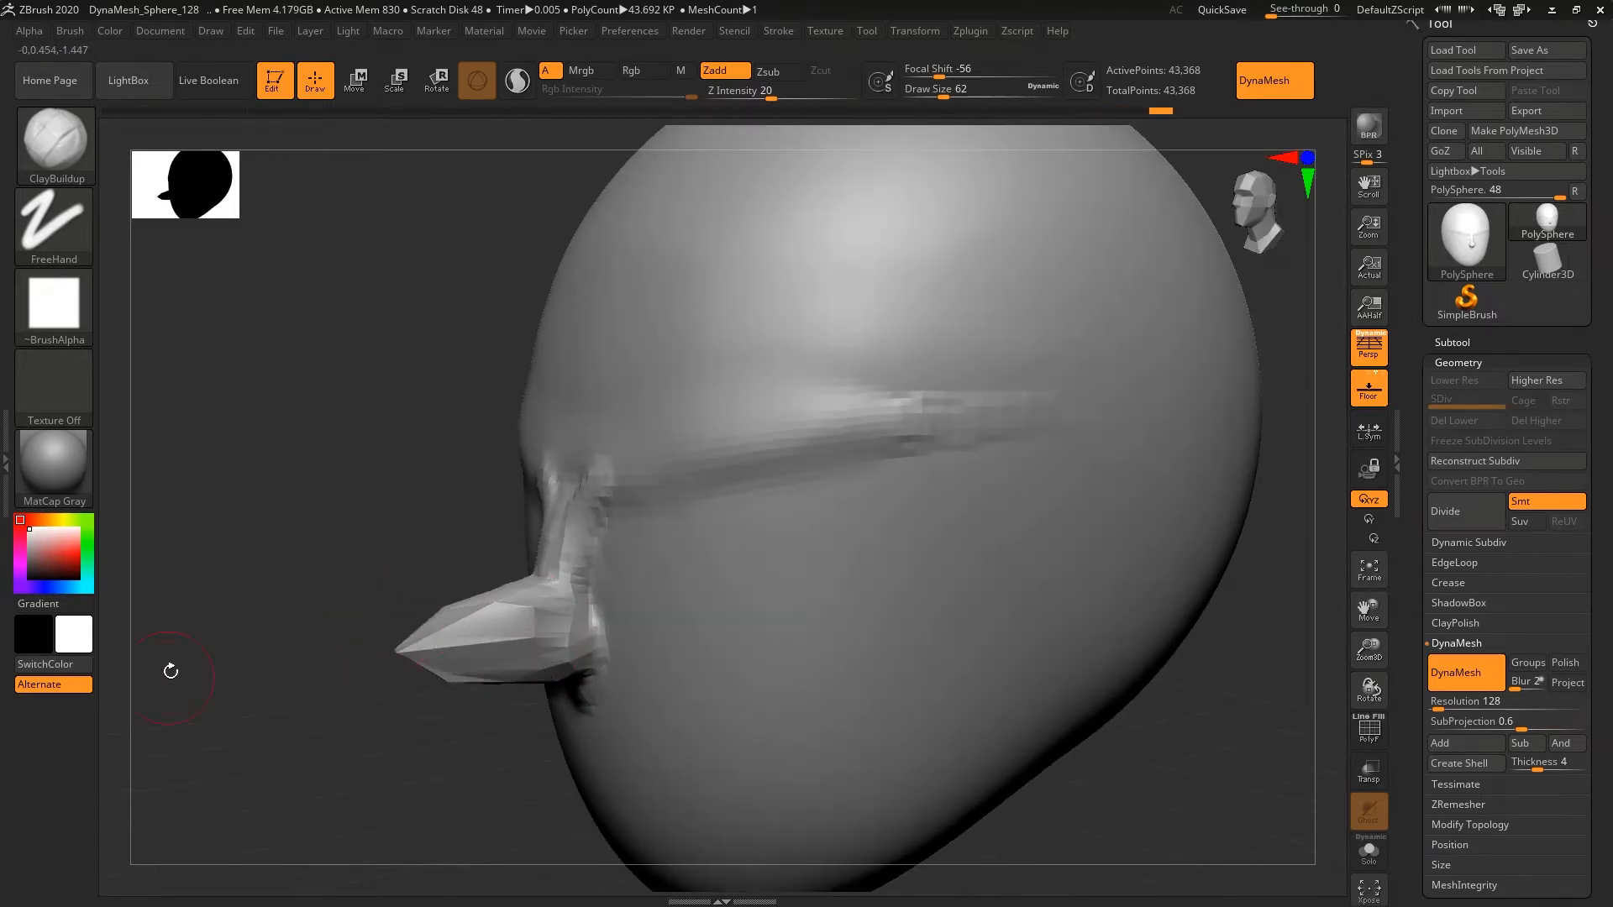
drag(170, 671, 715, 567)
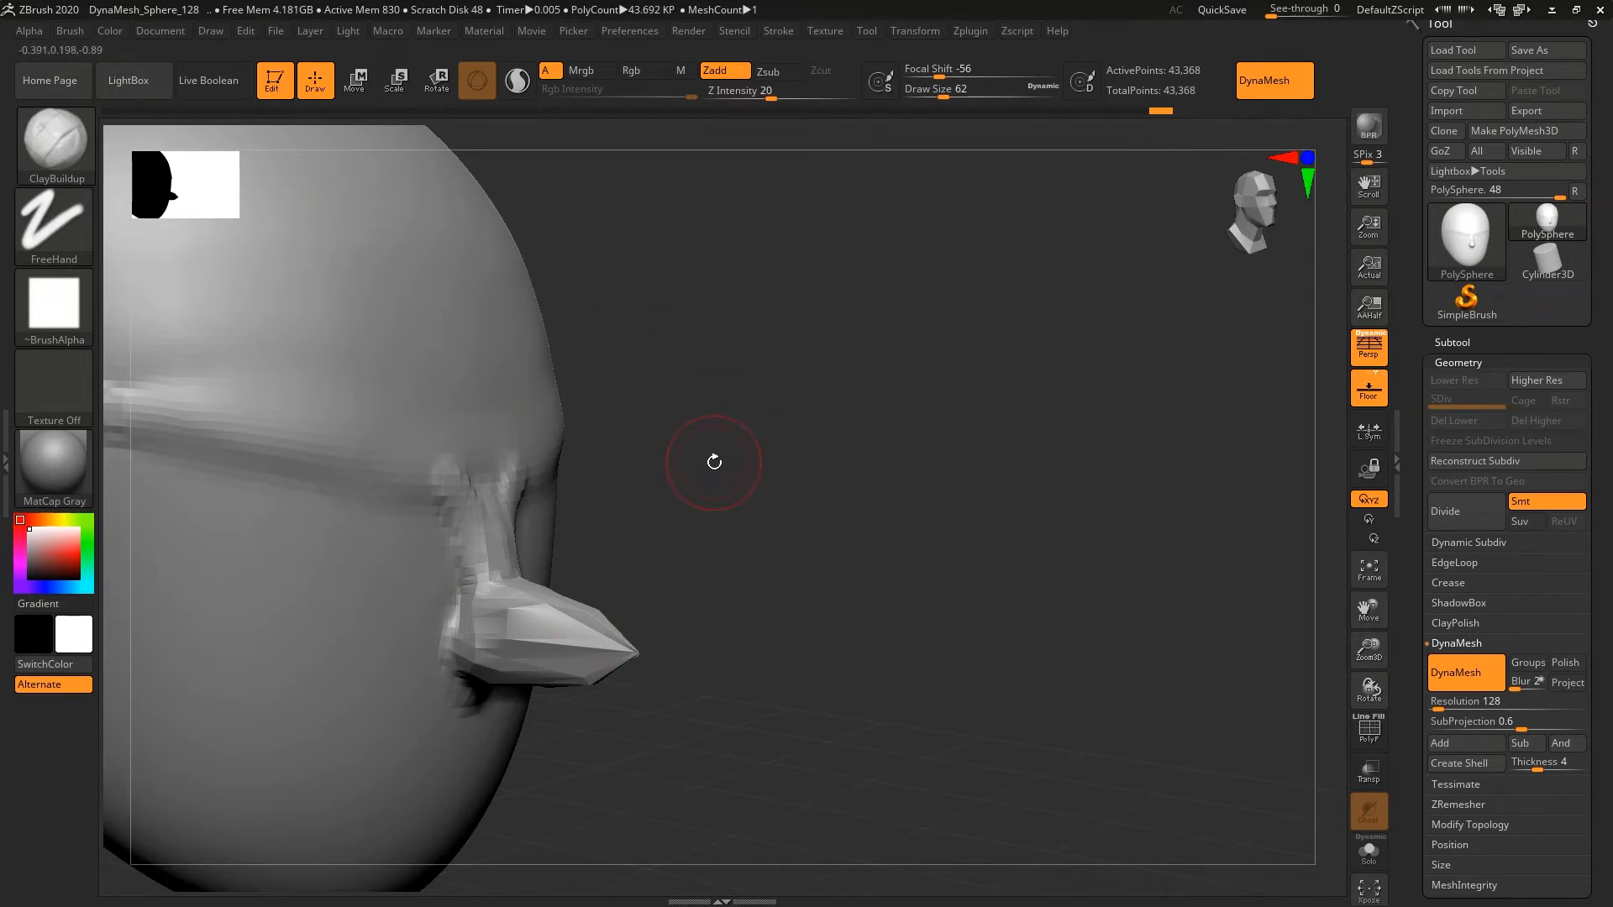
drag(758, 426, 546, 439)
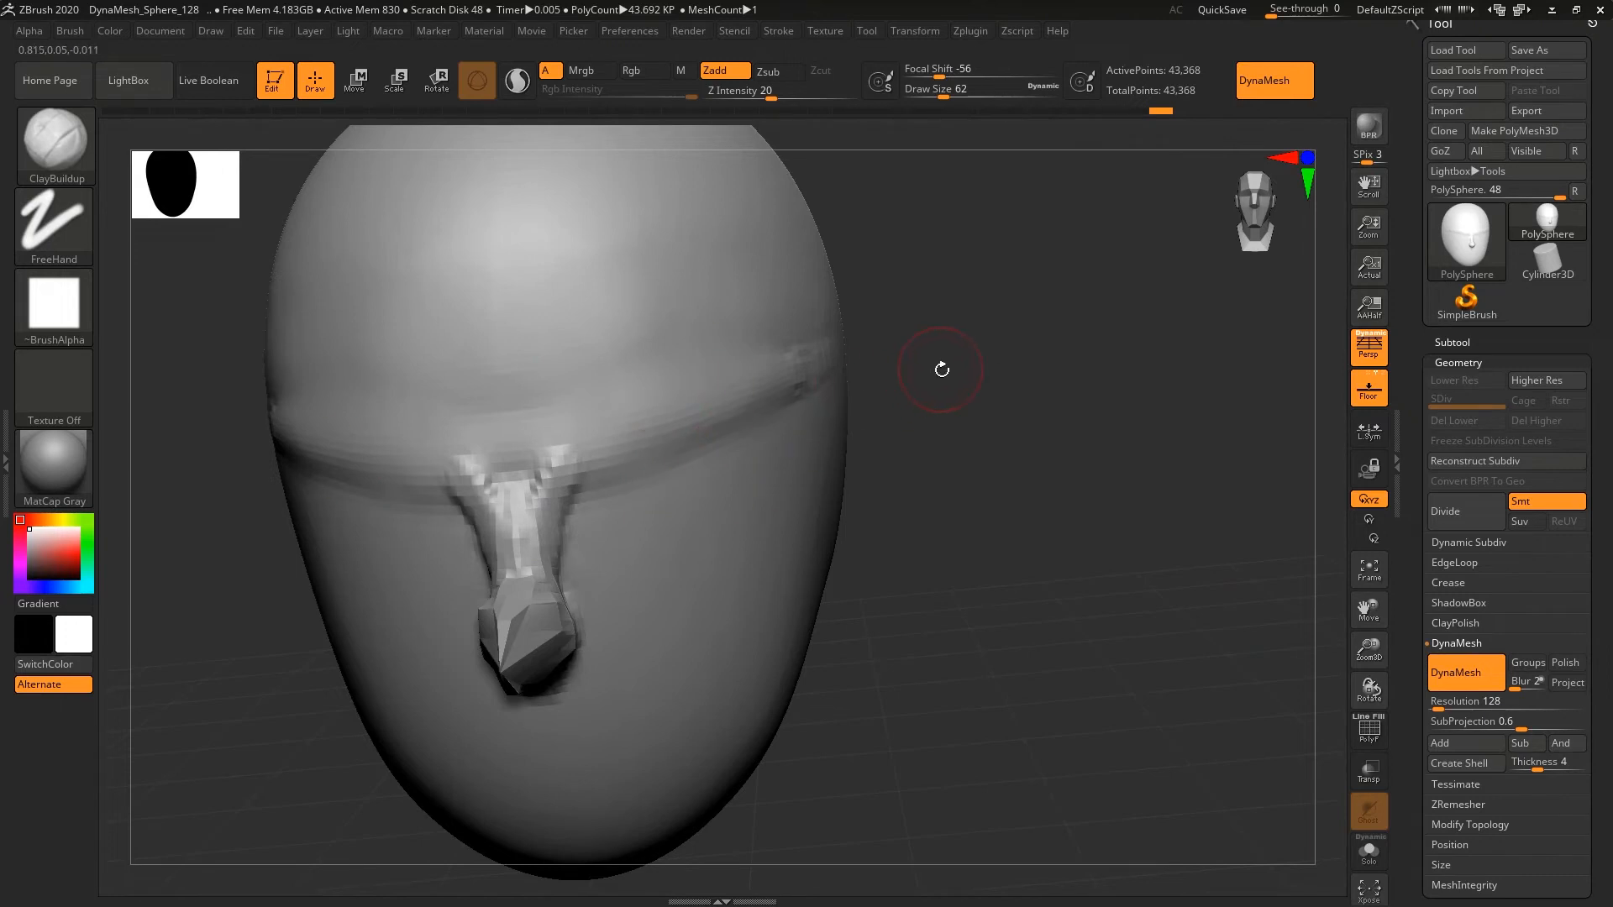
key(ctrl)
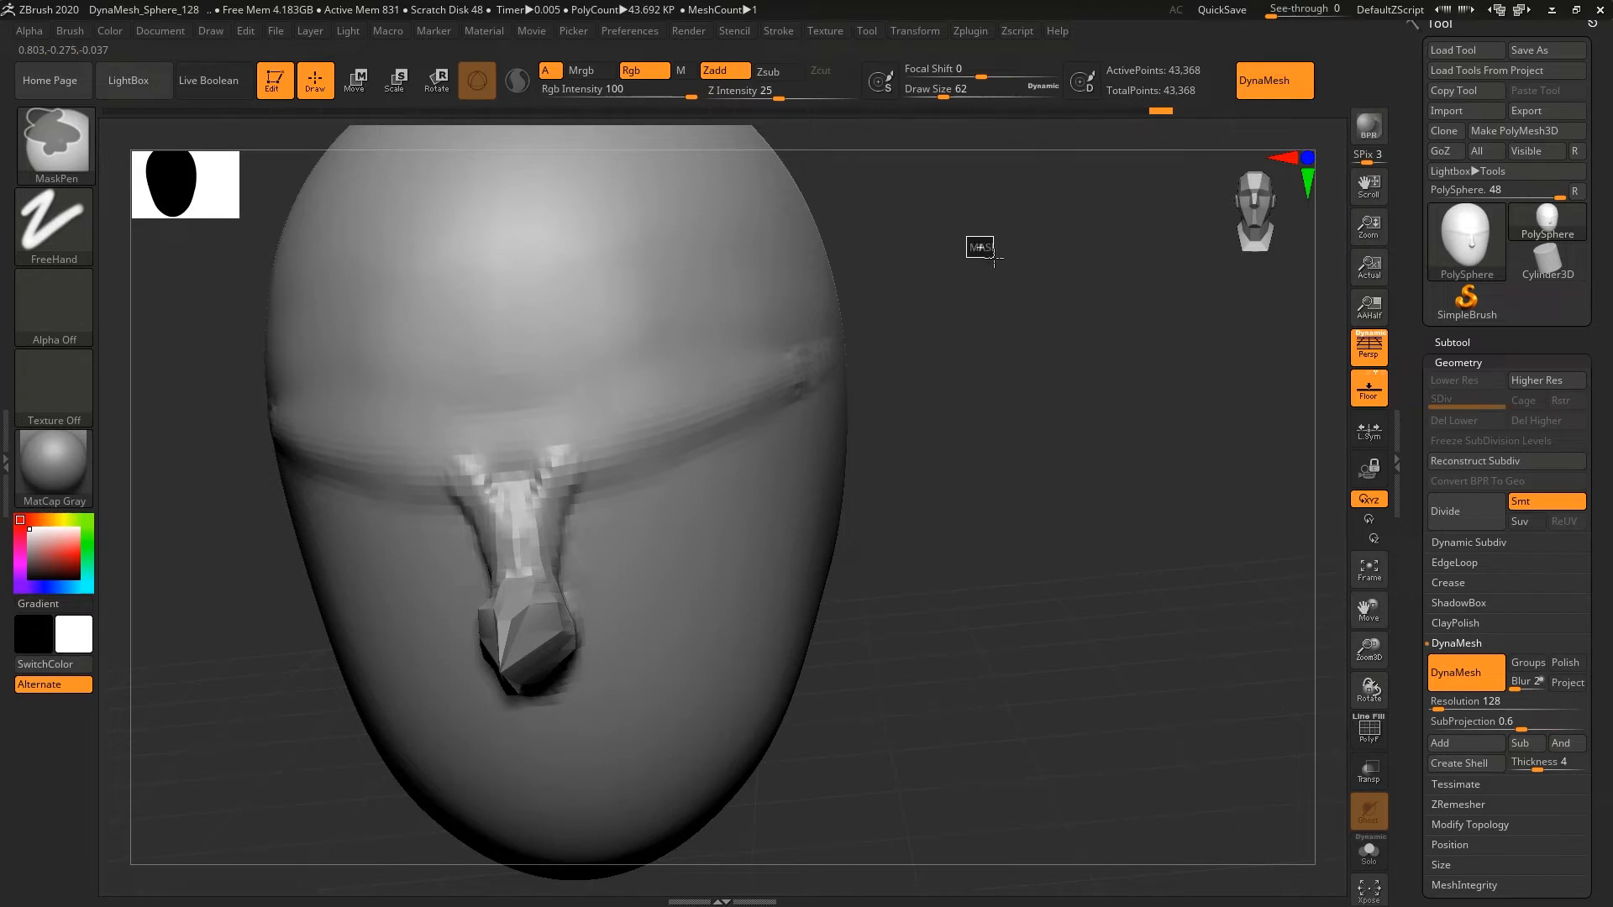
mouse_move(1024, 281)
ctrl+mouse_down()
mouse_move(1141, 374)
mouse_move(1065, 277)
mouse_move(1095, 307)
mouse_move(1059, 299)
mouse_move(1096, 315)
mouse_move(1138, 447)
mouse_move(1087, 389)
mouse_move(1091, 328)
mouse_move(1188, 439)
ctrl+mouse_up()
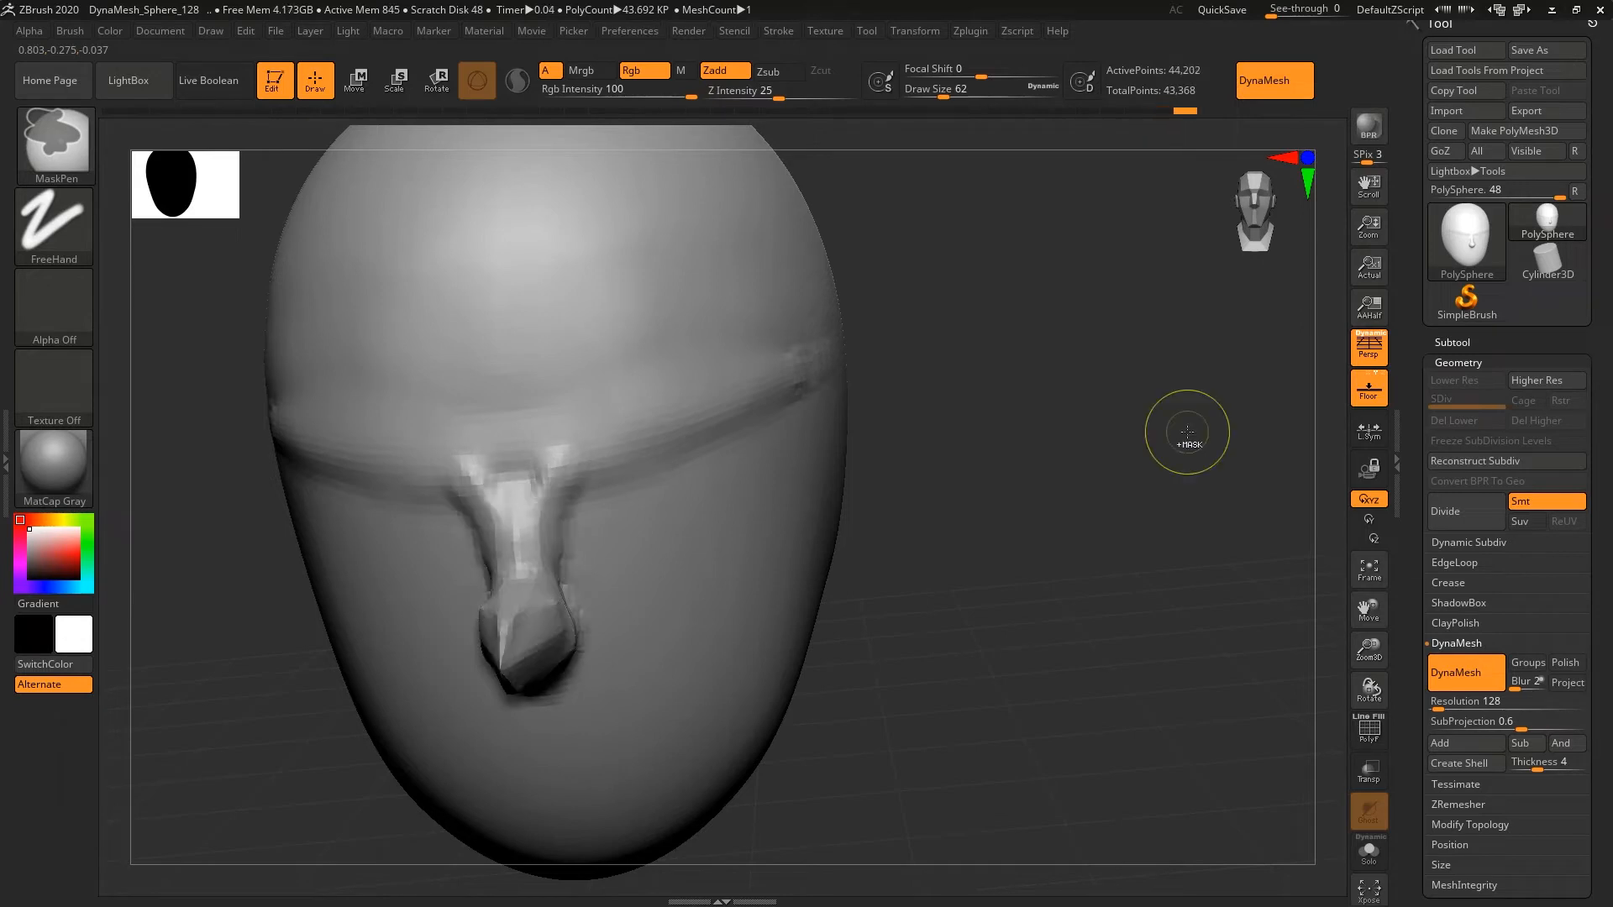
- Add a ClayBuildup stroke to the remeshed nose spike and smooth its pointed tip back toward the face
mouse_move(948, 396)
mouse_down()
mouse_move(882, 361)
mouse_move(944, 386)
mouse_up()
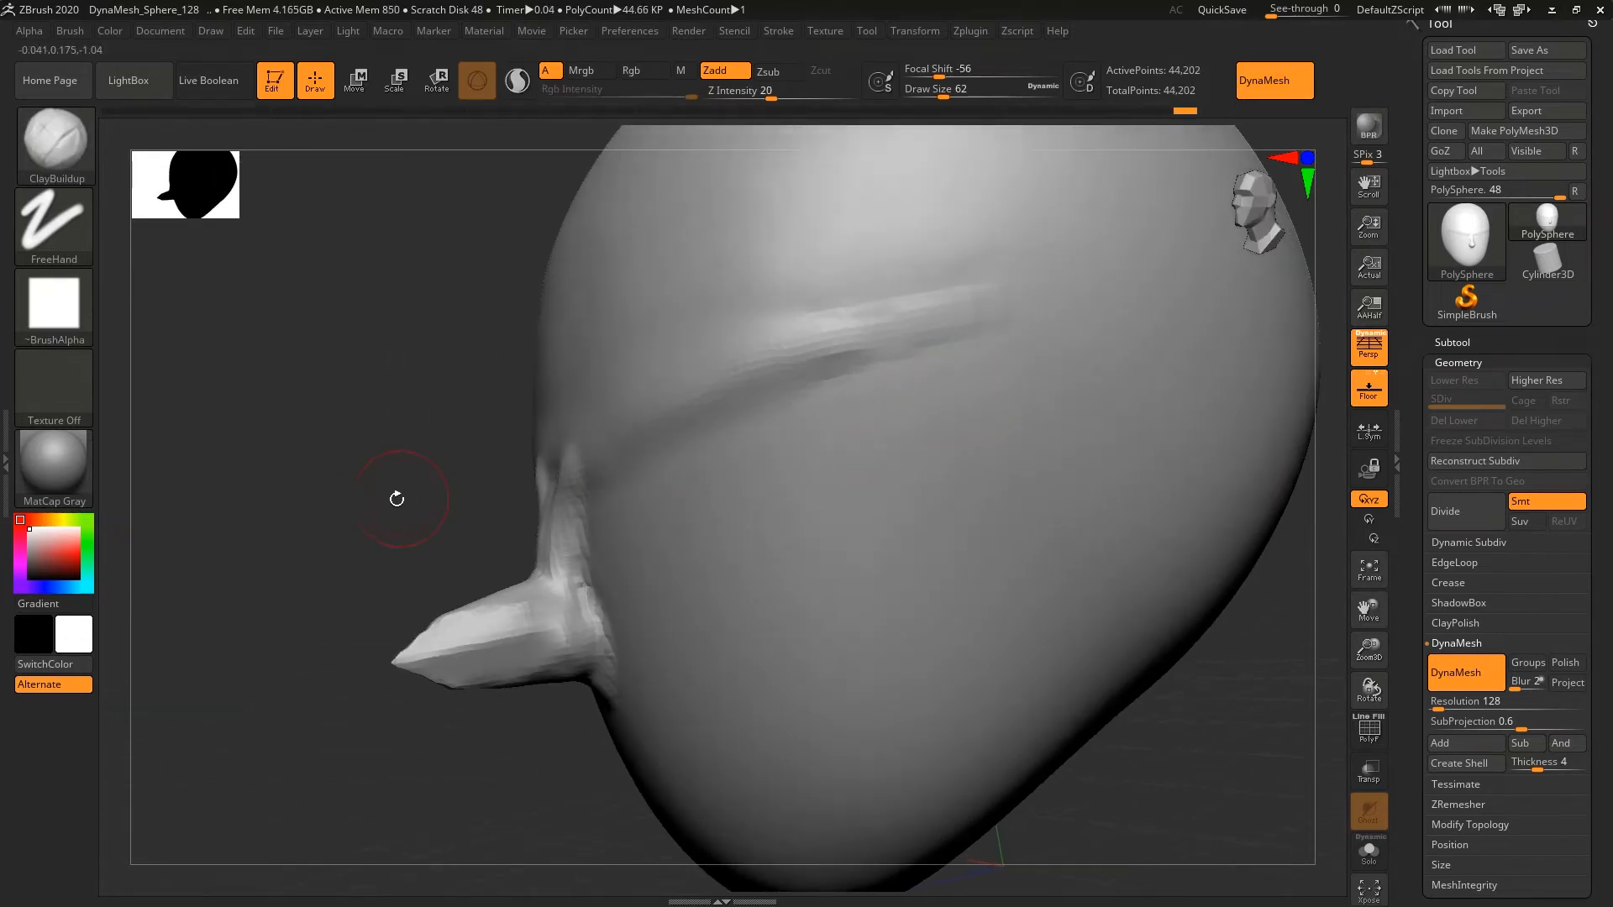
mouse_move(395, 496)
mouse_down()
mouse_move(370, 463)
mouse_move(303, 515)
mouse_move(538, 479)
mouse_up()
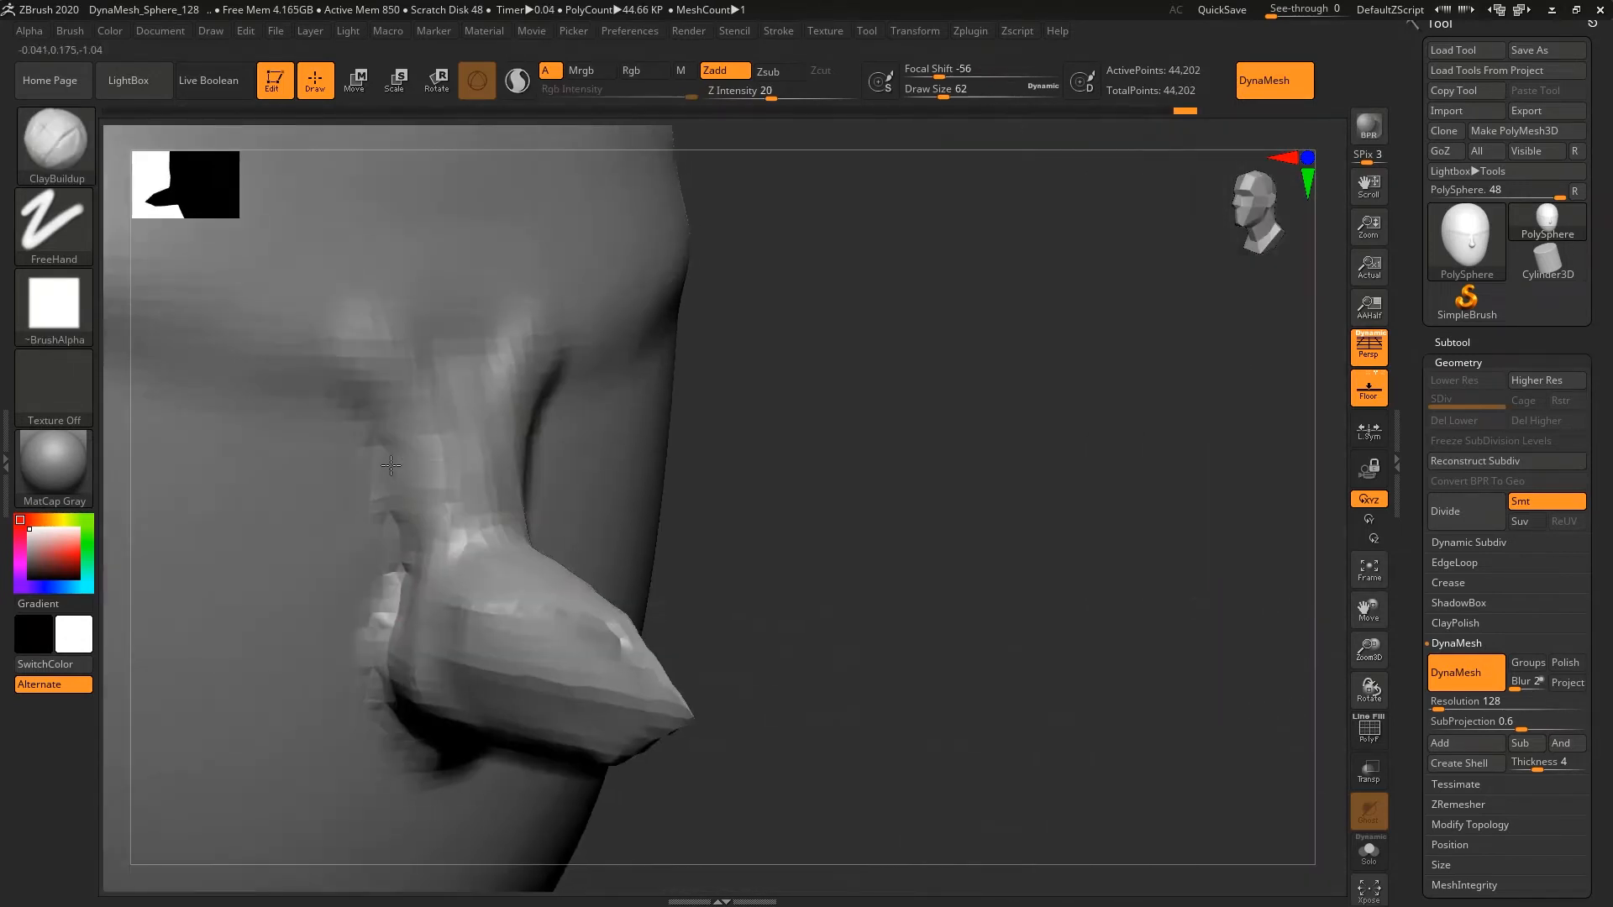
mouse_move(489, 555)
mouse_down()
mouse_move(543, 566)
mouse_move(495, 558)
mouse_up()
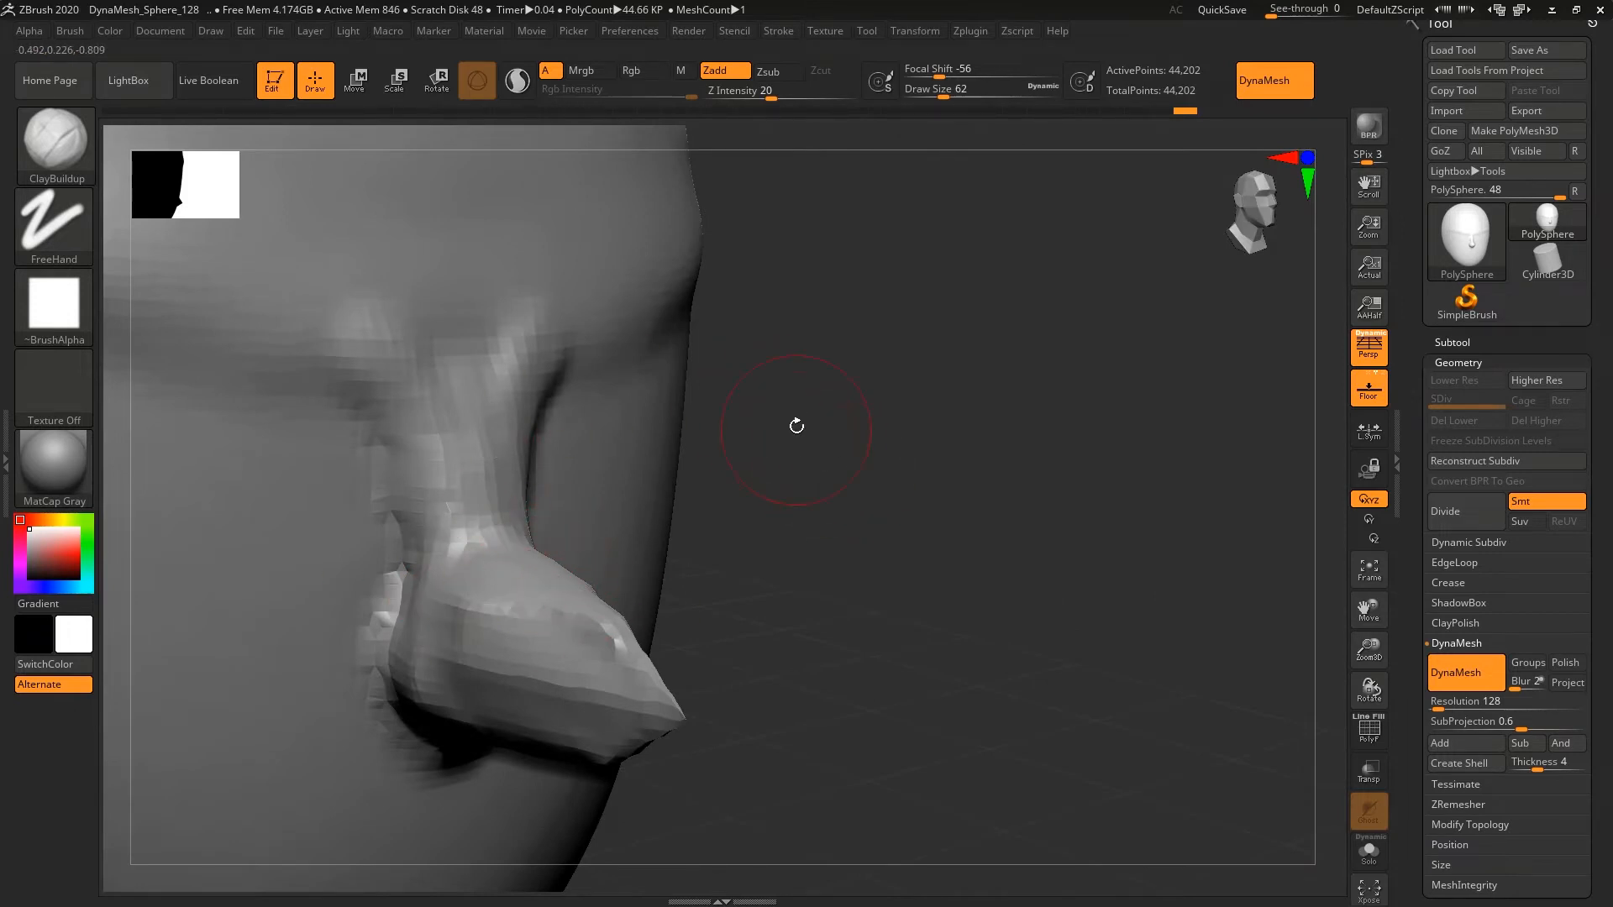
mouse_move(795, 425)
mouse_down()
mouse_move(846, 435)
mouse_move(806, 432)
mouse_move(737, 465)
mouse_up()
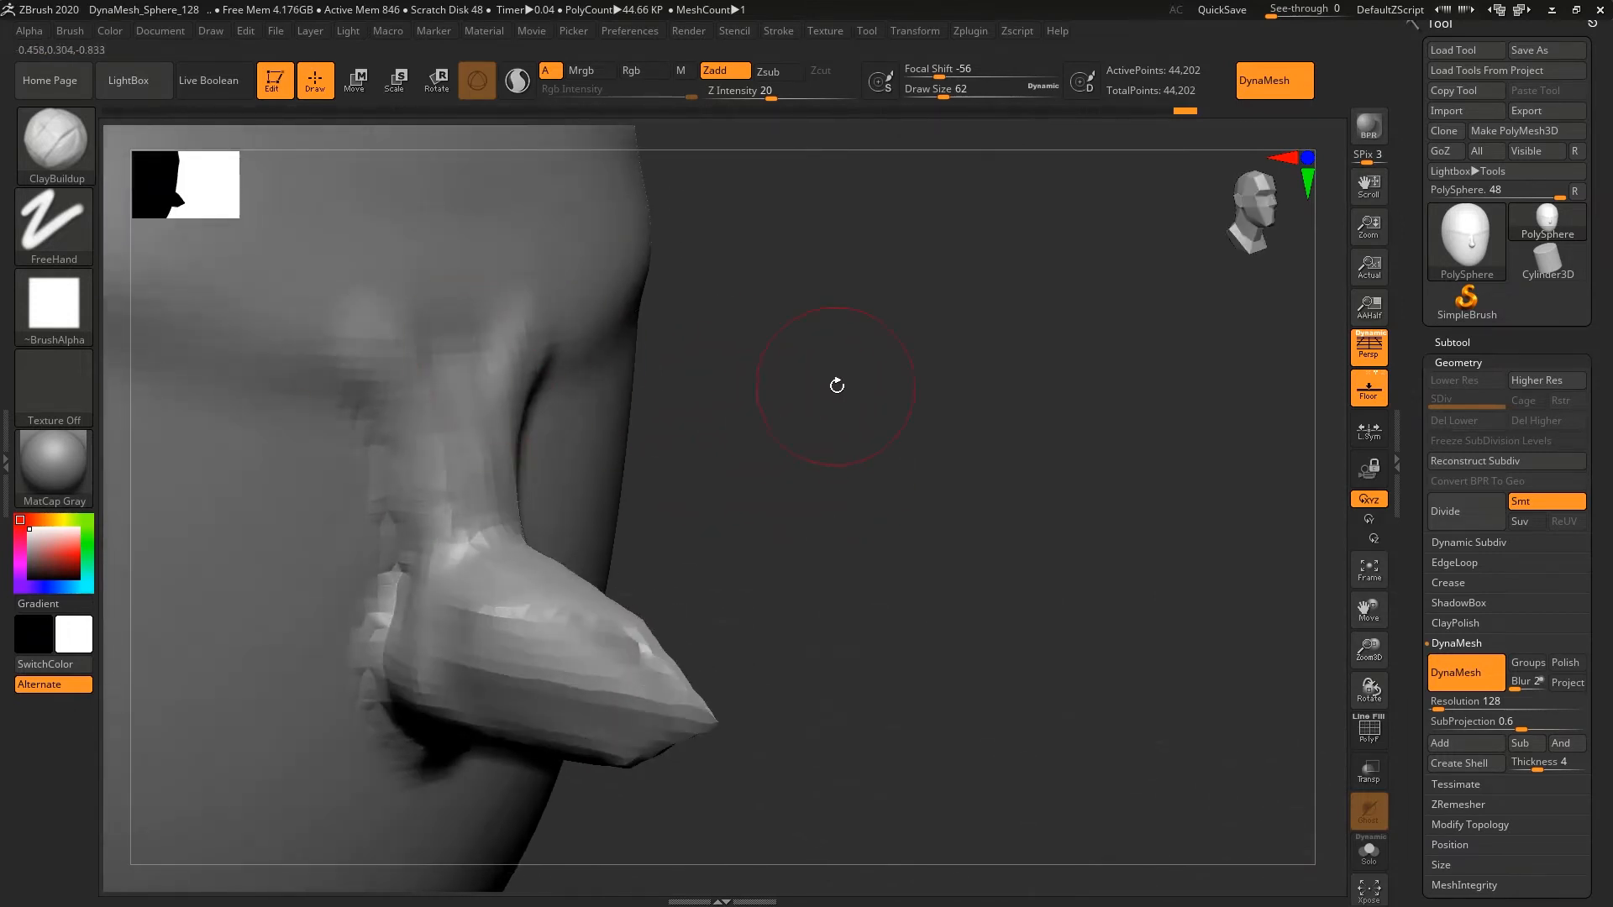
drag(837, 386, 738, 421)
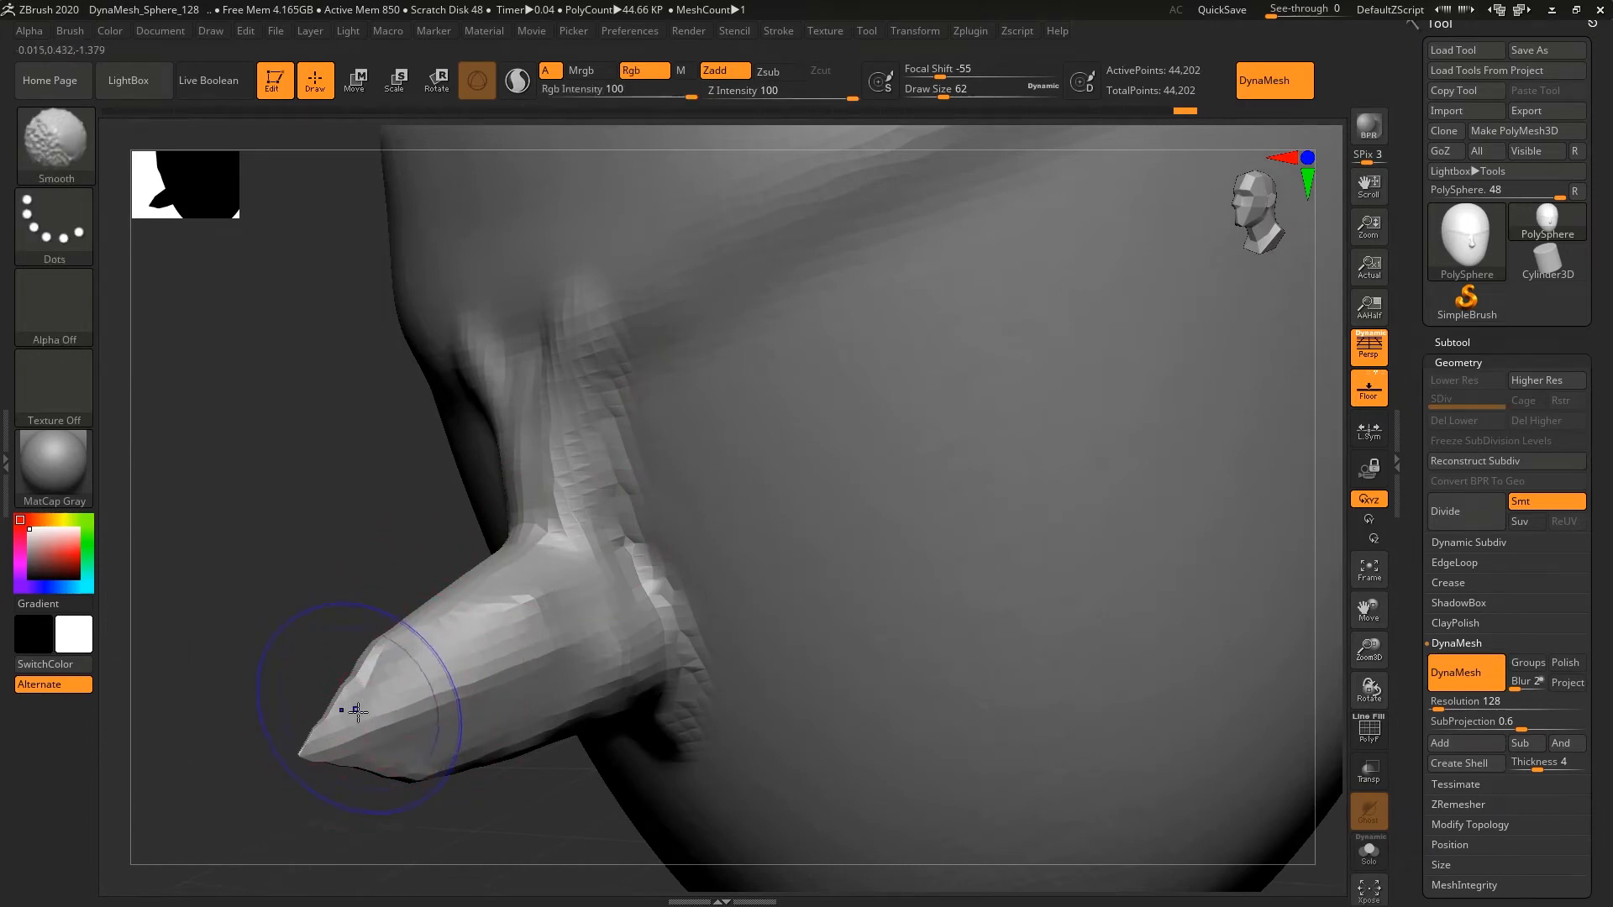
mouse_move(378, 697)
shift+mouse_down()
mouse_move(423, 721)
mouse_move(405, 708)
mouse_move(433, 700)
mouse_move(504, 588)
mouse_move(481, 609)
shift+mouse_up()
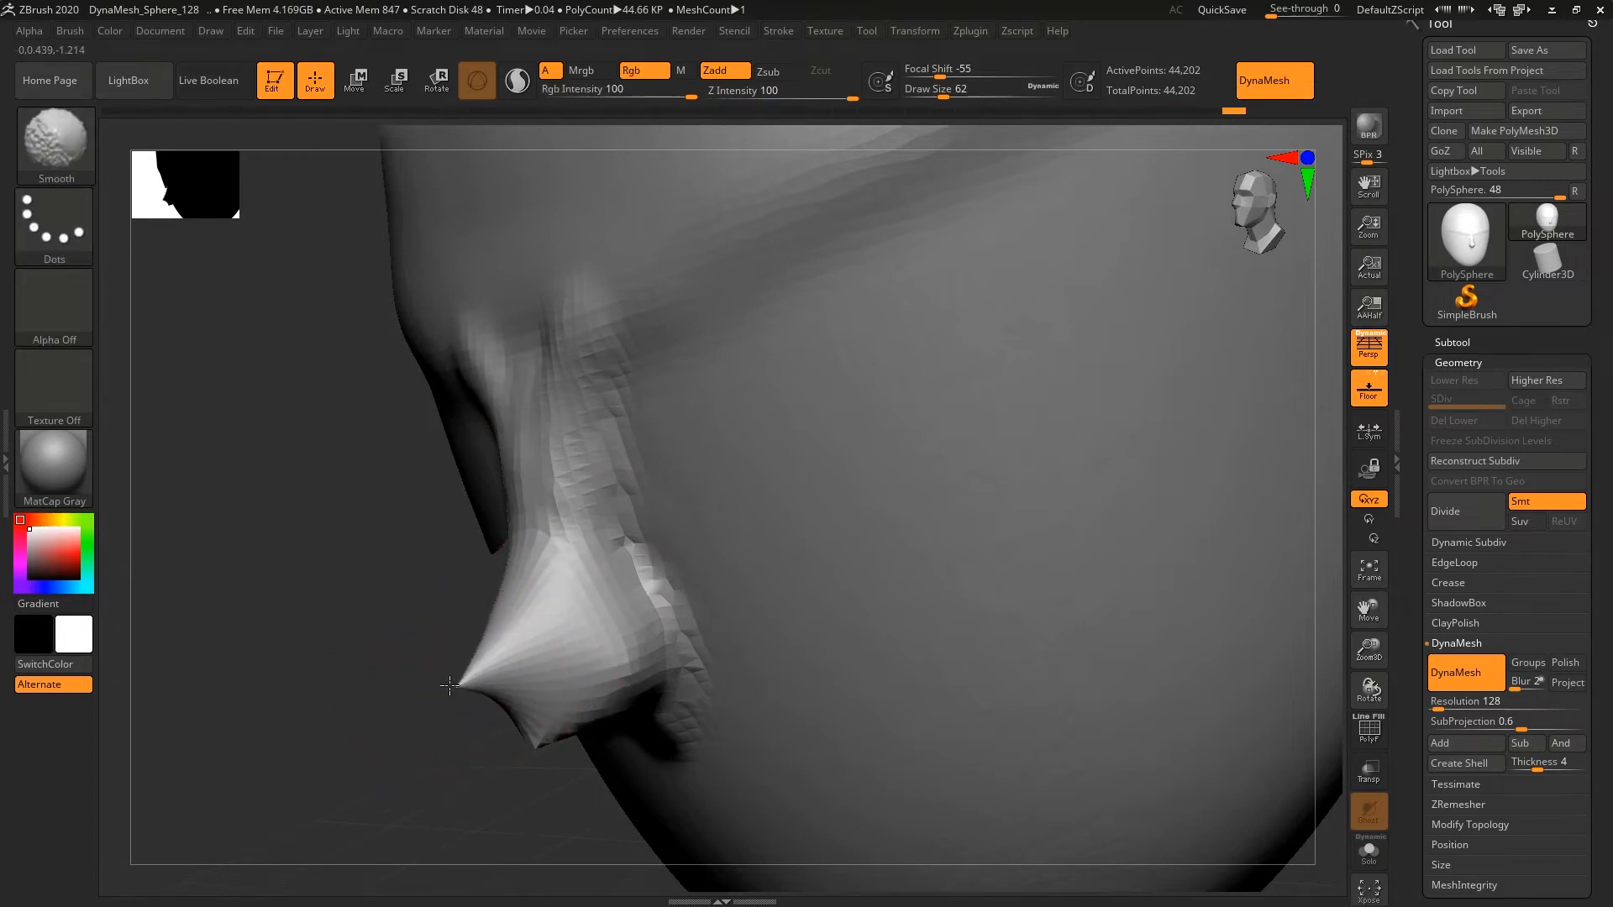
- Step back in the undo history to the nose before it was stretched and remesh the head with DynaMesh
click(1104, 110)
mouse_move(1116, 111)
mouse_down()
mouse_move(879, 129)
mouse_move(917, 129)
mouse_up()
mouse_move(1184, 462)
mouse_down()
mouse_move(991, 458)
mouse_move(1186, 443)
mouse_up()
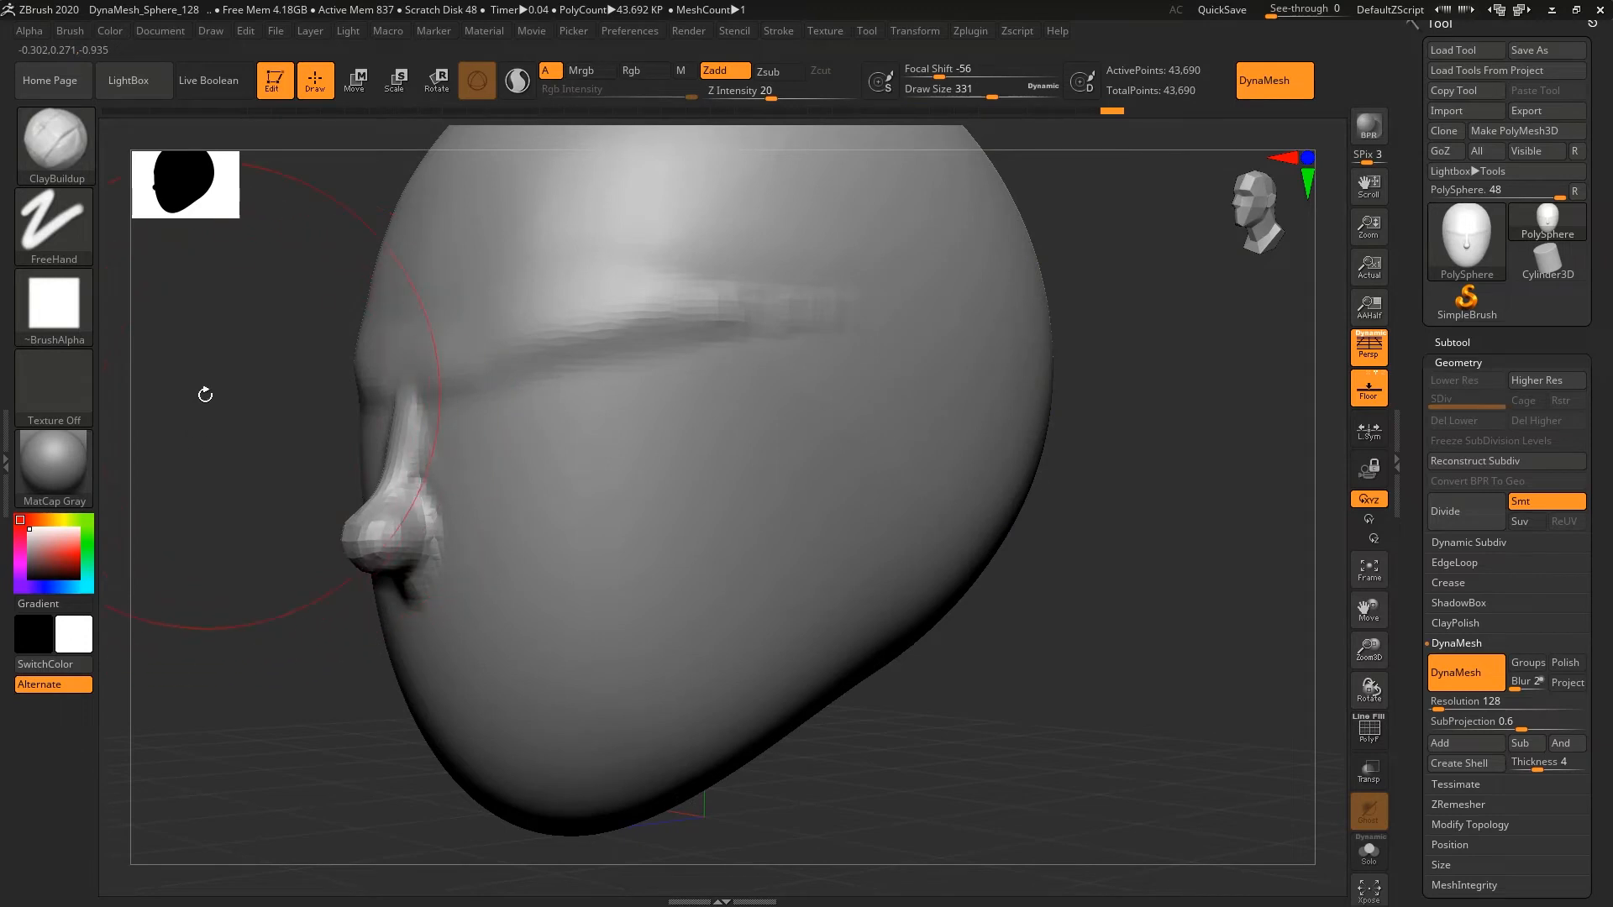
- Set the ClayBuildup Draw Size to 68 and fill out the nose between the bridge and the tip
drag(205, 395, 351, 404)
mouse_move(310, 353)
mouse_down()
mouse_move(360, 450)
mouse_move(324, 461)
mouse_move(342, 461)
mouse_move(366, 518)
mouse_move(371, 403)
mouse_up()
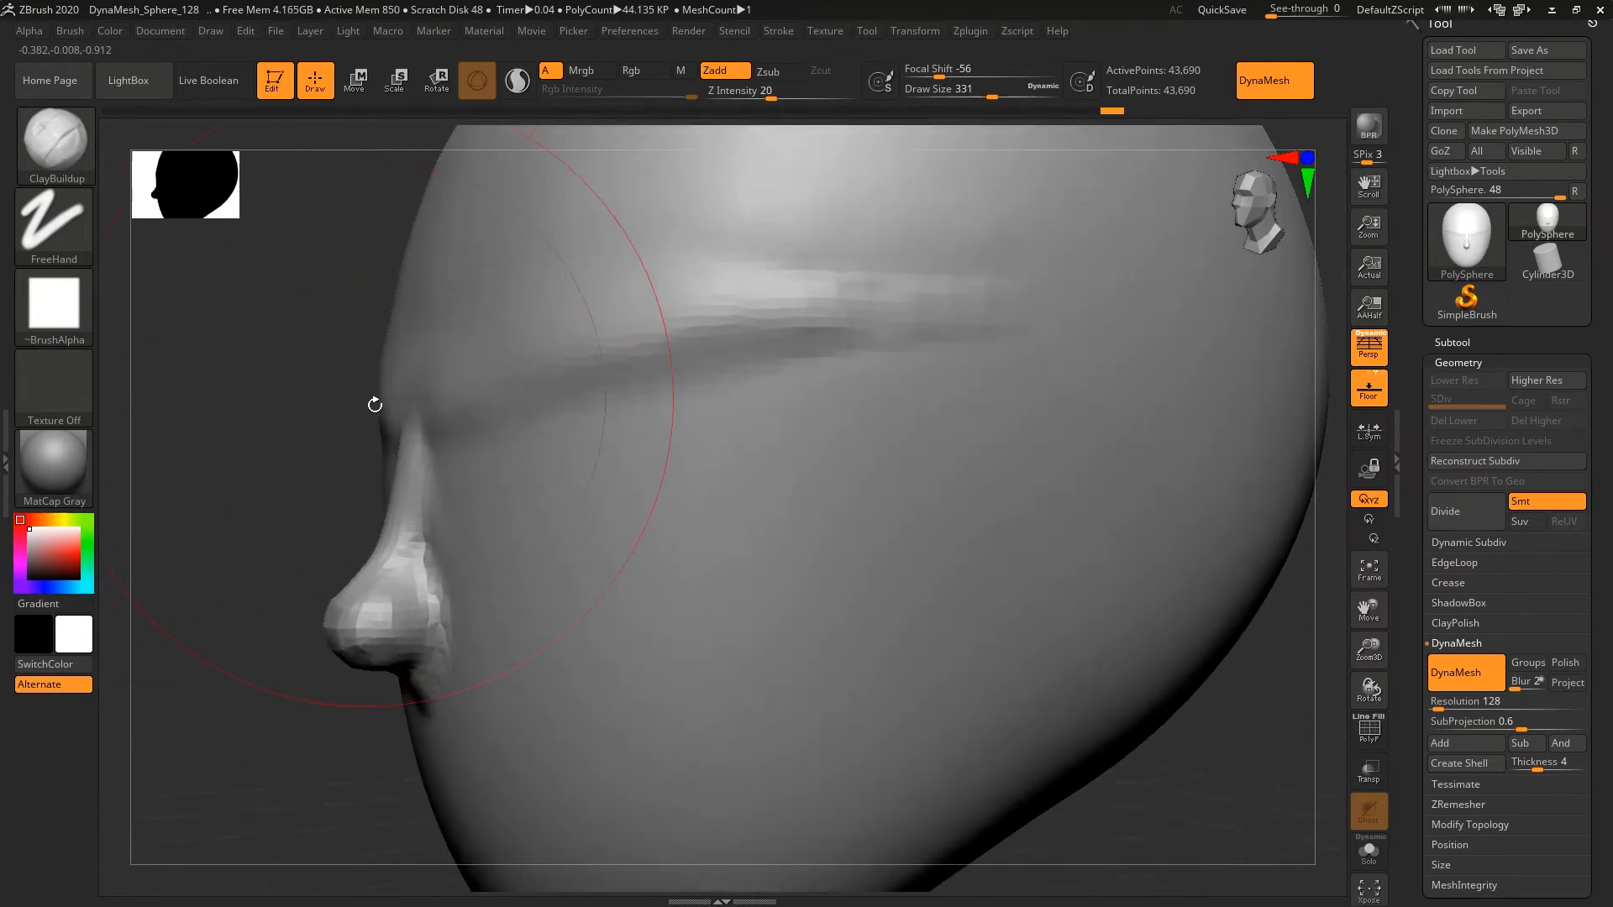
key(s)
mouse_move(540, 464)
mouse_down()
mouse_move(431, 468)
mouse_move(446, 476)
mouse_up()
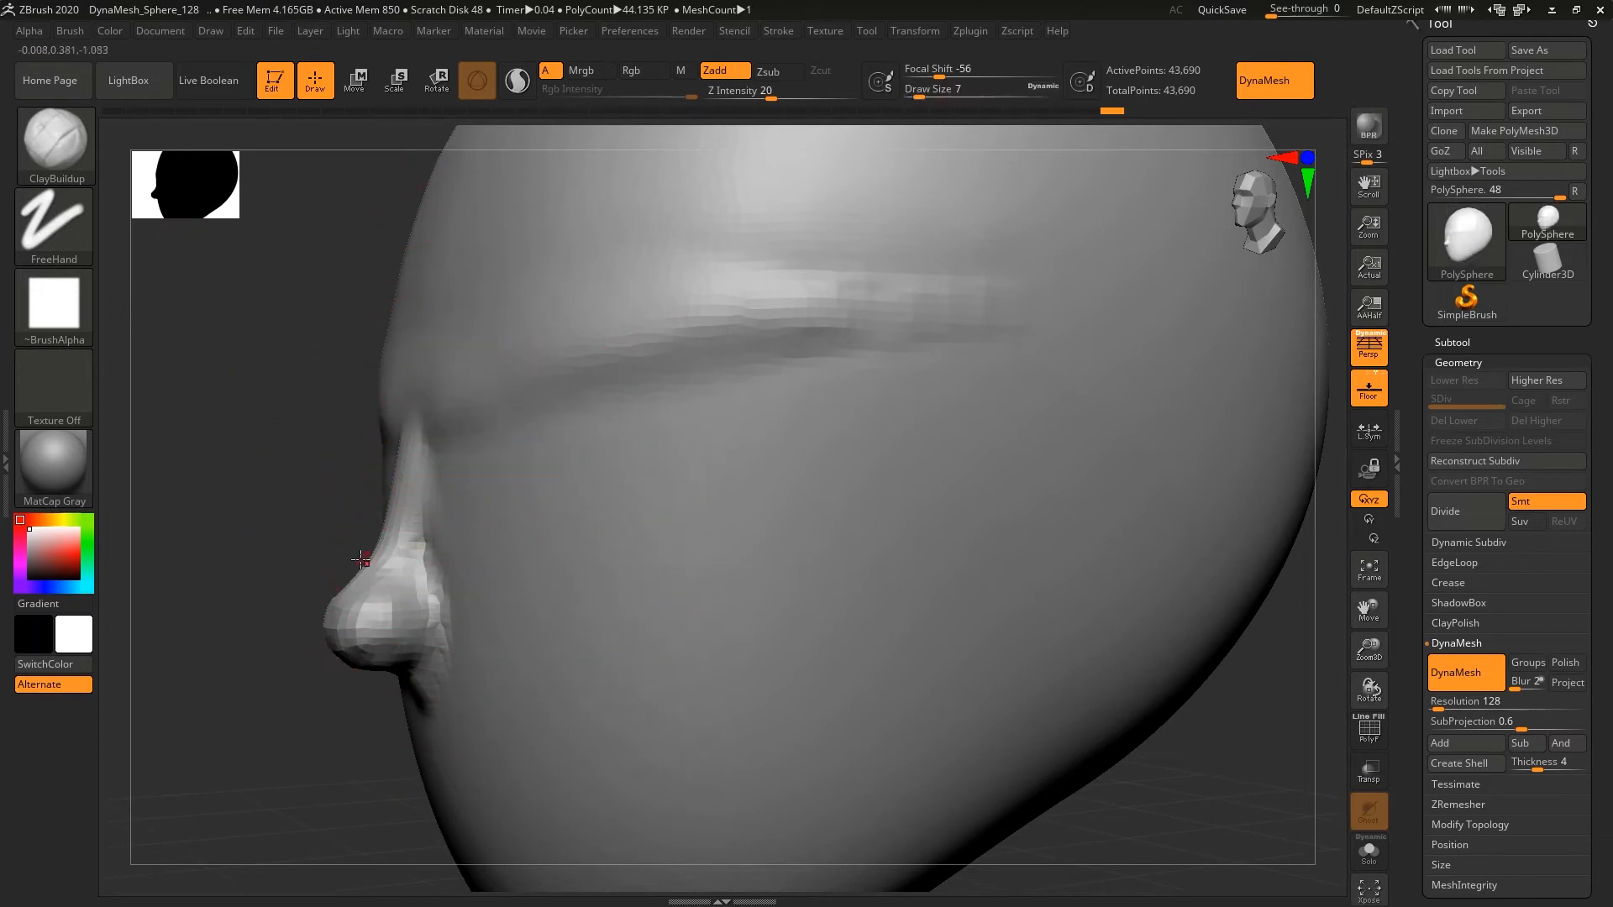
mouse_move(395, 588)
mouse_down()
mouse_move(374, 546)
mouse_move(387, 496)
mouse_move(384, 541)
mouse_up()
mouse_move(403, 487)
mouse_down()
mouse_move(404, 583)
mouse_move(361, 592)
mouse_move(391, 603)
mouse_move(374, 622)
mouse_move(380, 669)
mouse_up()
drag(198, 679, 331, 663)
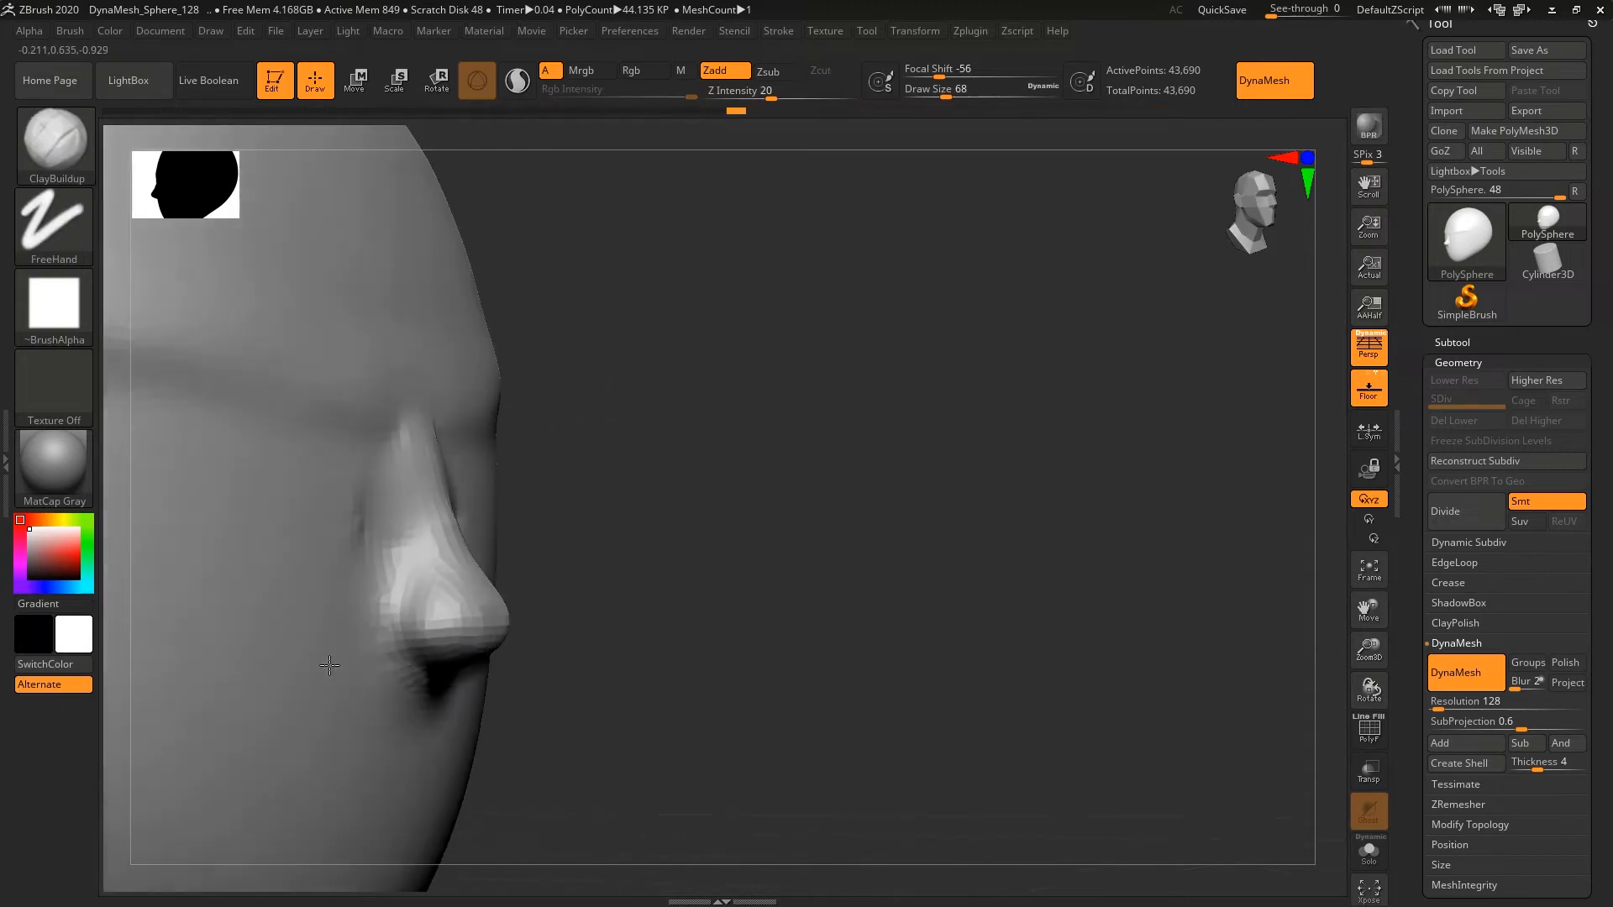
- Build up and smooth the sides of the nose, and add the nostril wings with the ClayBuildup brush
mouse_move(439, 570)
mouse_down()
mouse_move(511, 601)
mouse_move(492, 603)
mouse_up()
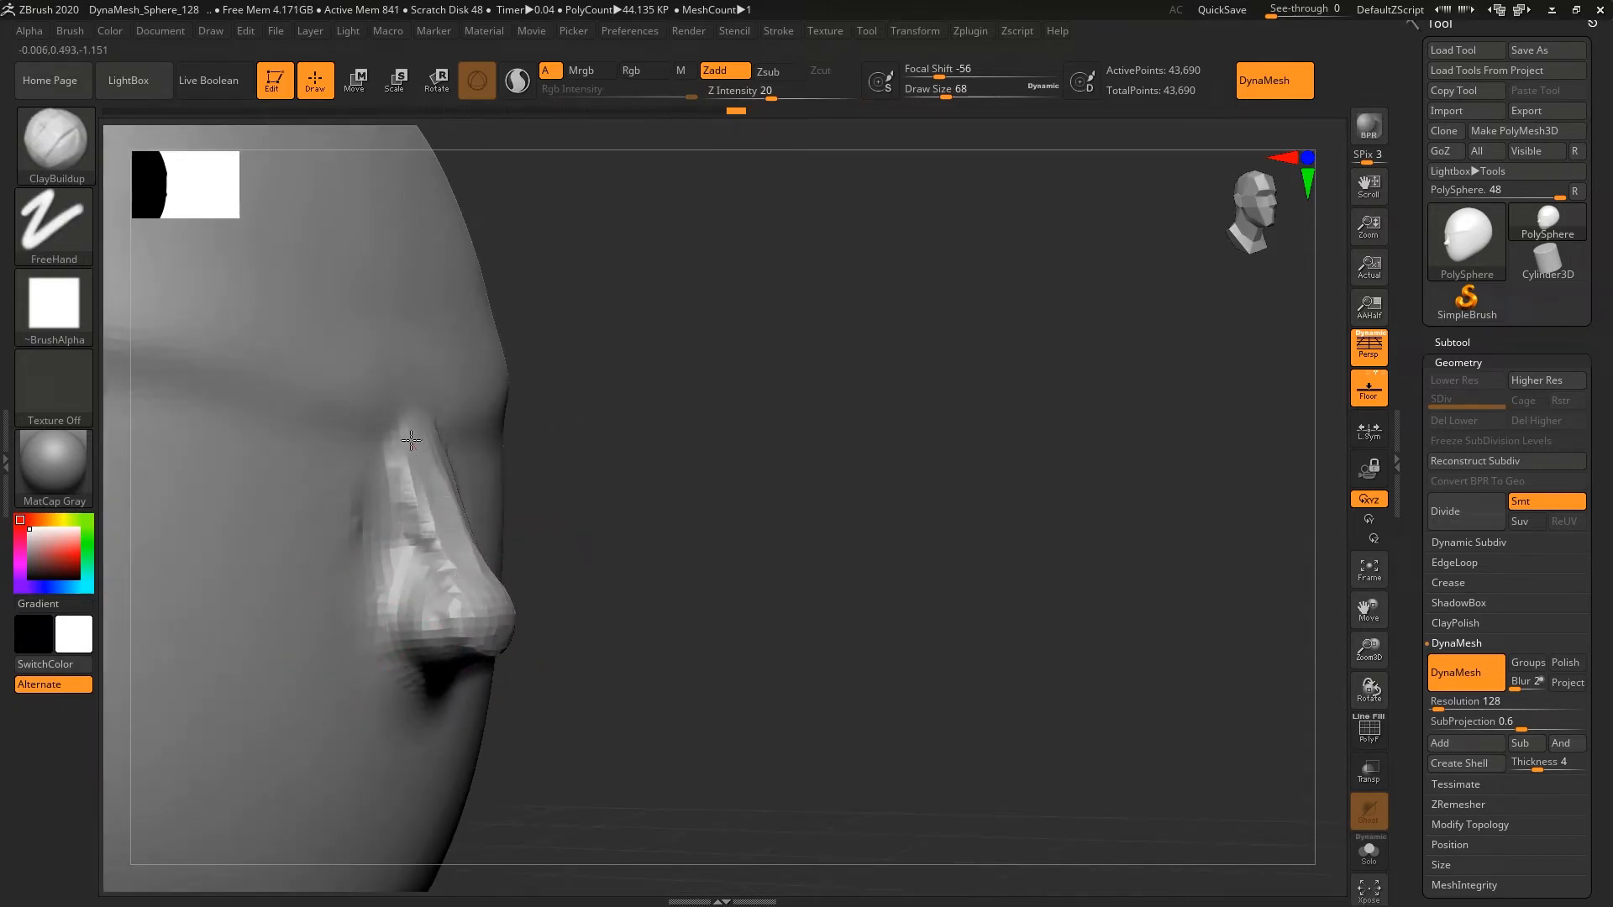
mouse_move(411, 440)
mouse_down()
mouse_move(437, 496)
mouse_move(407, 478)
mouse_move(413, 490)
mouse_up()
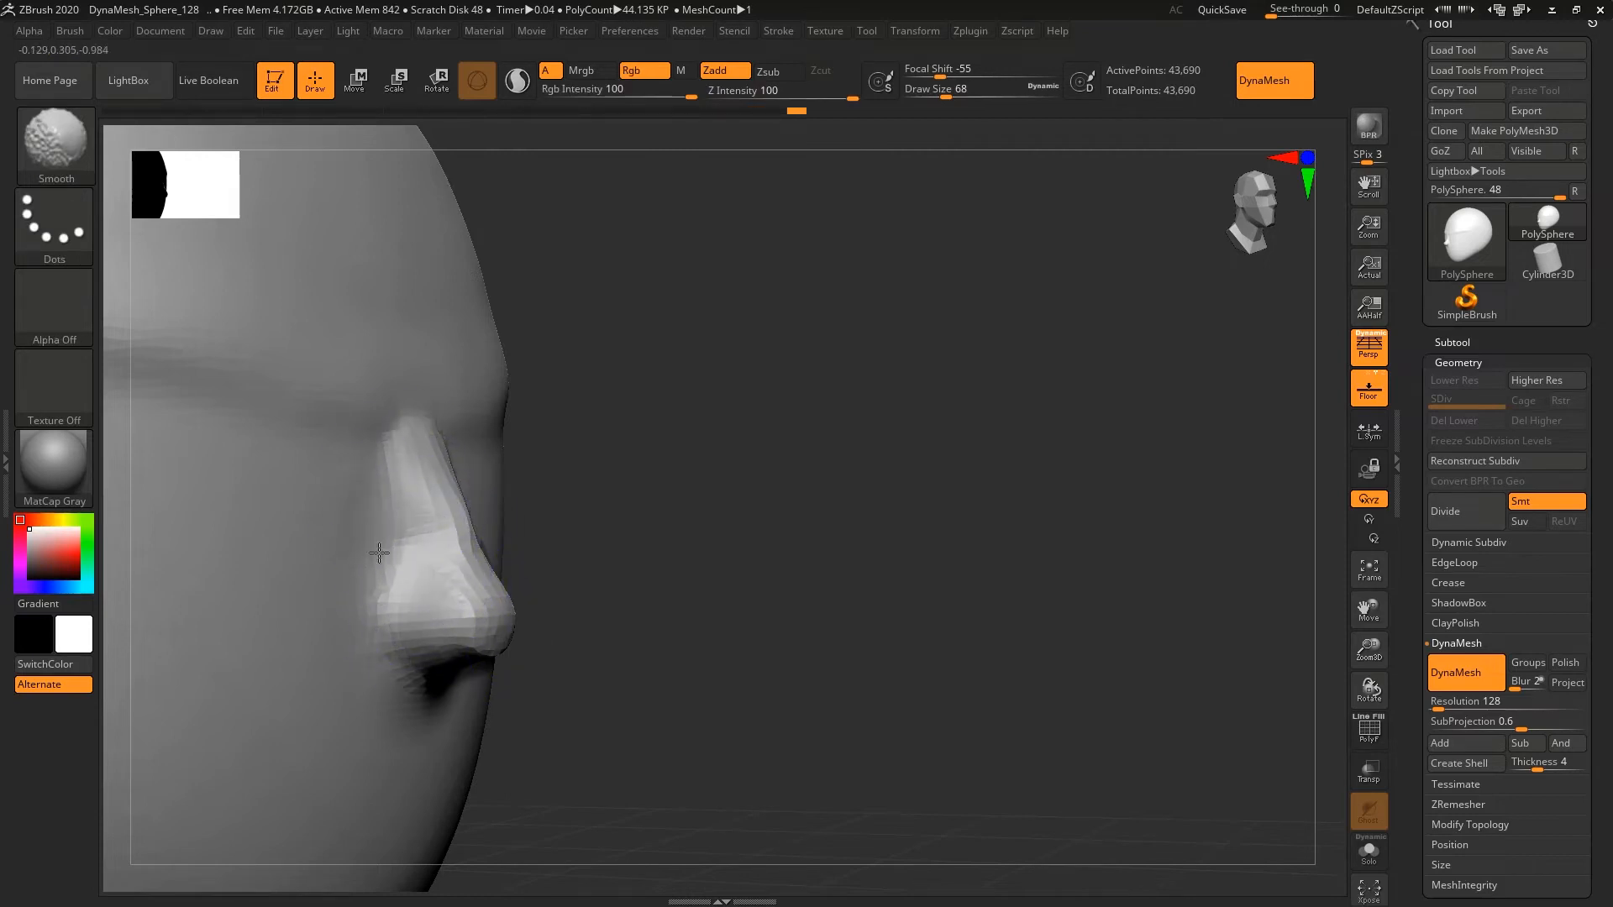
drag(739, 415, 511, 521)
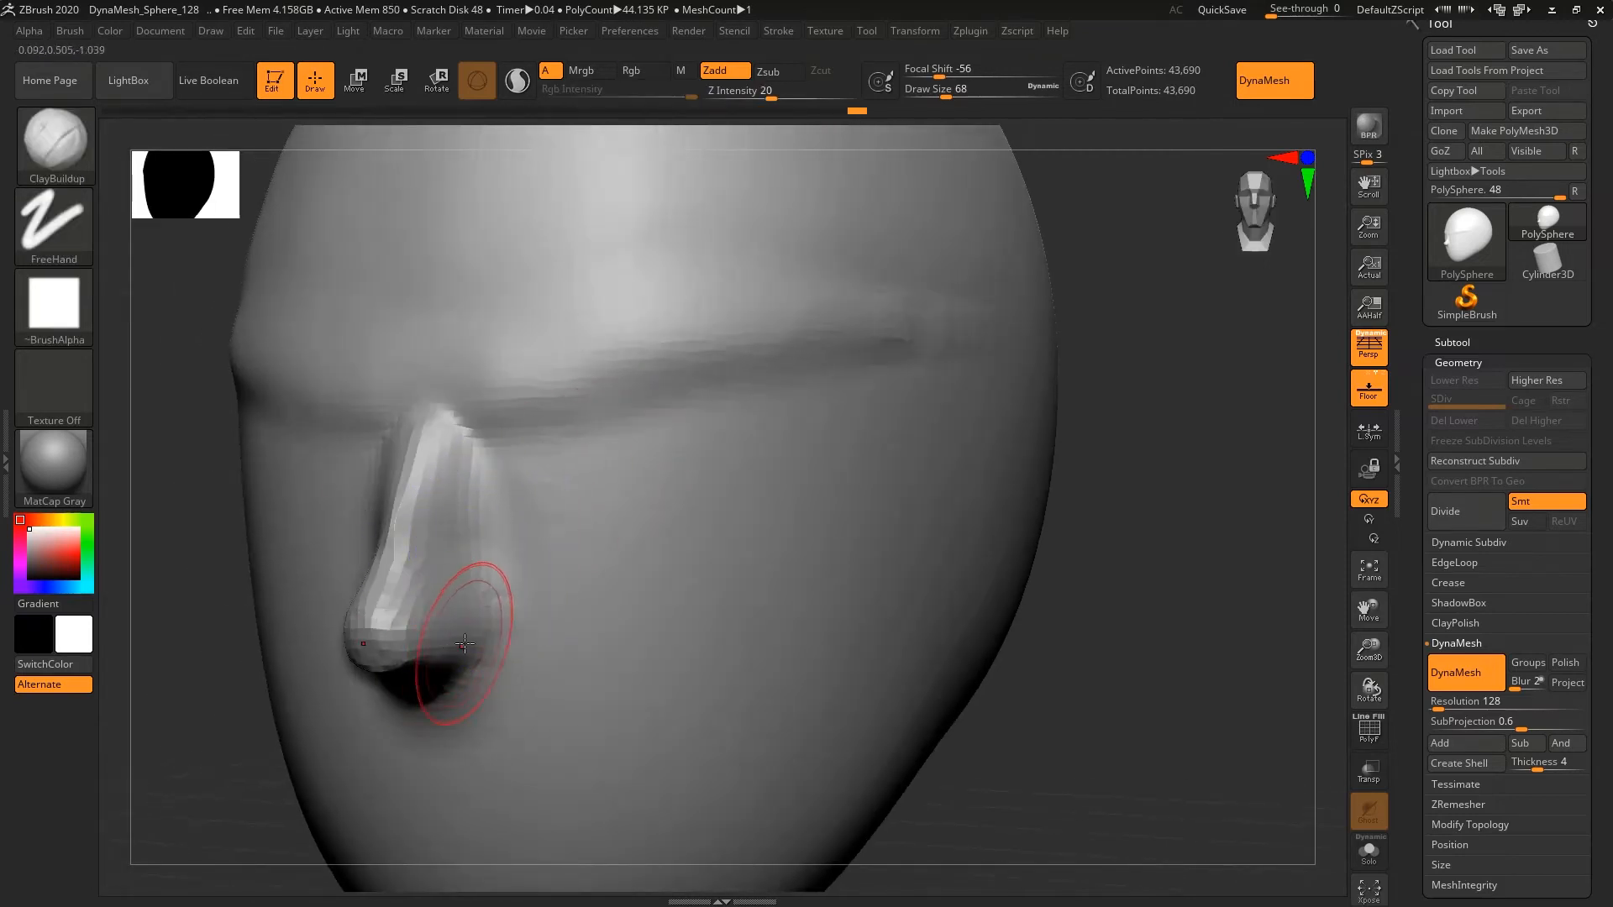
mouse_move(473, 643)
mouse_down()
mouse_move(427, 623)
mouse_move(471, 600)
mouse_move(479, 569)
mouse_move(512, 619)
mouse_move(475, 673)
mouse_up()
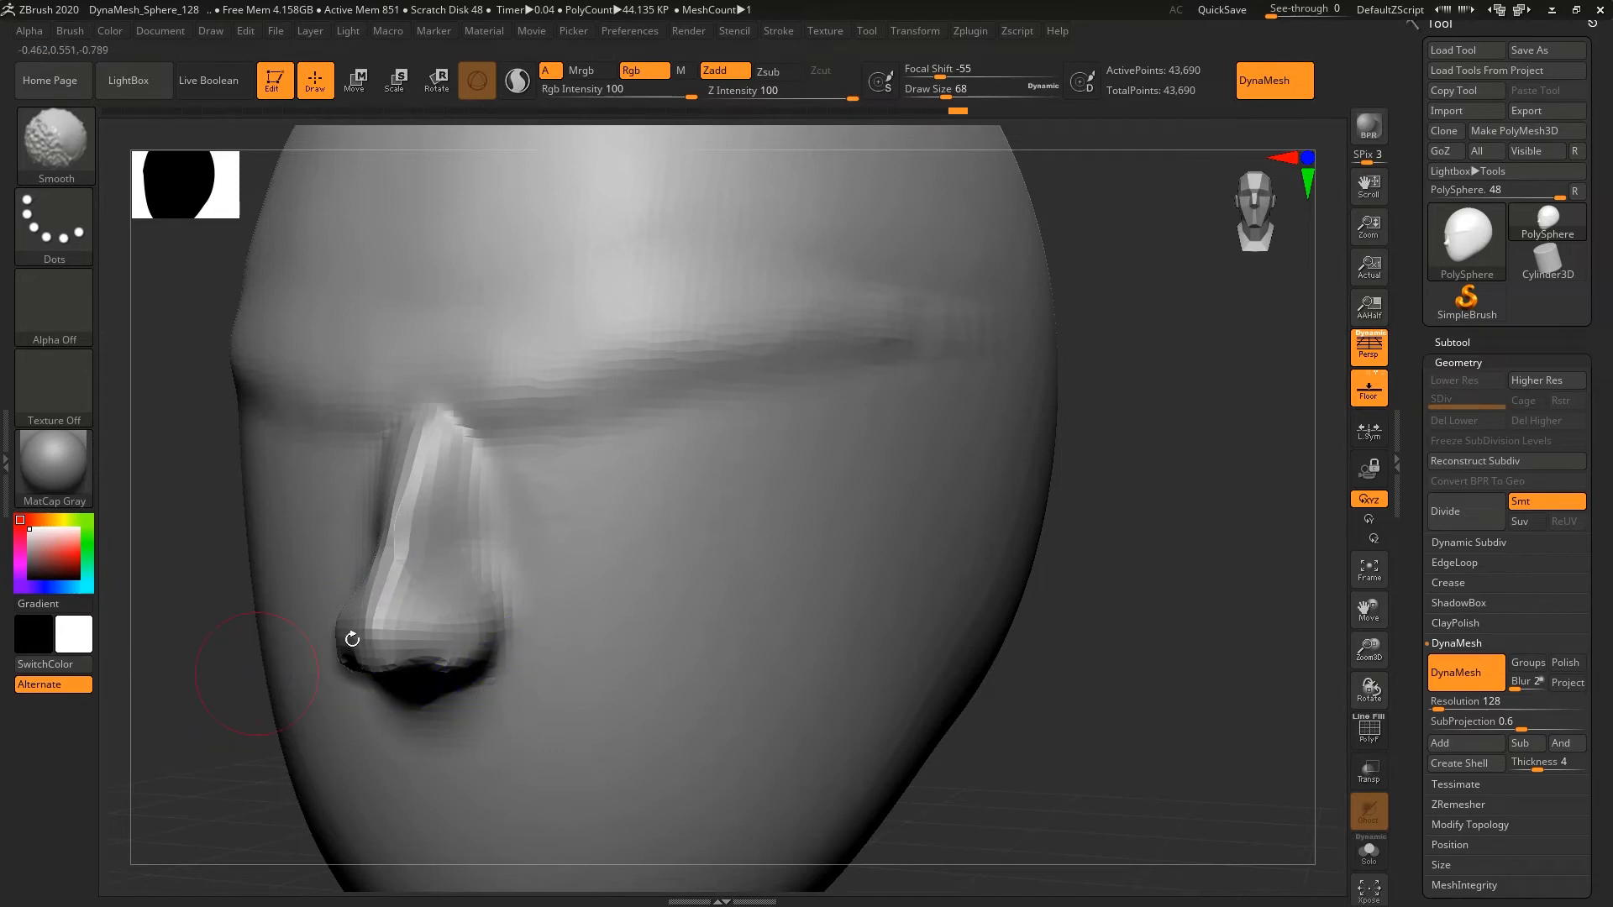
- Refine the nose bridge up to the brow with ClayBuildup strokes and soften it with the Smooth brush
drag(1120, 457, 914, 507)
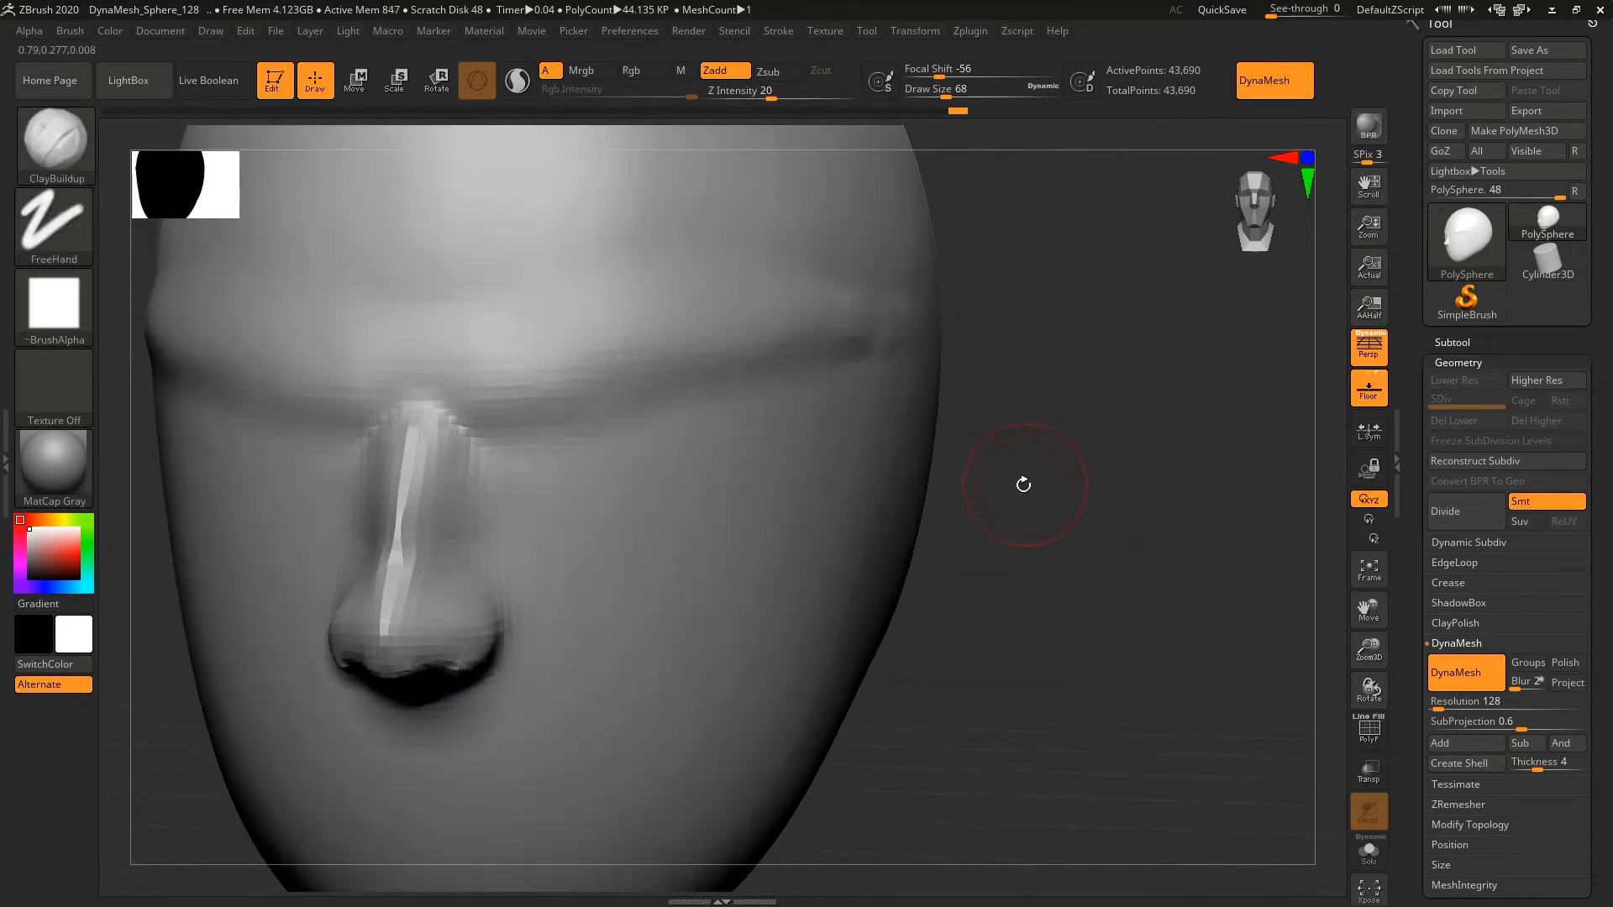
drag(1023, 485, 657, 541)
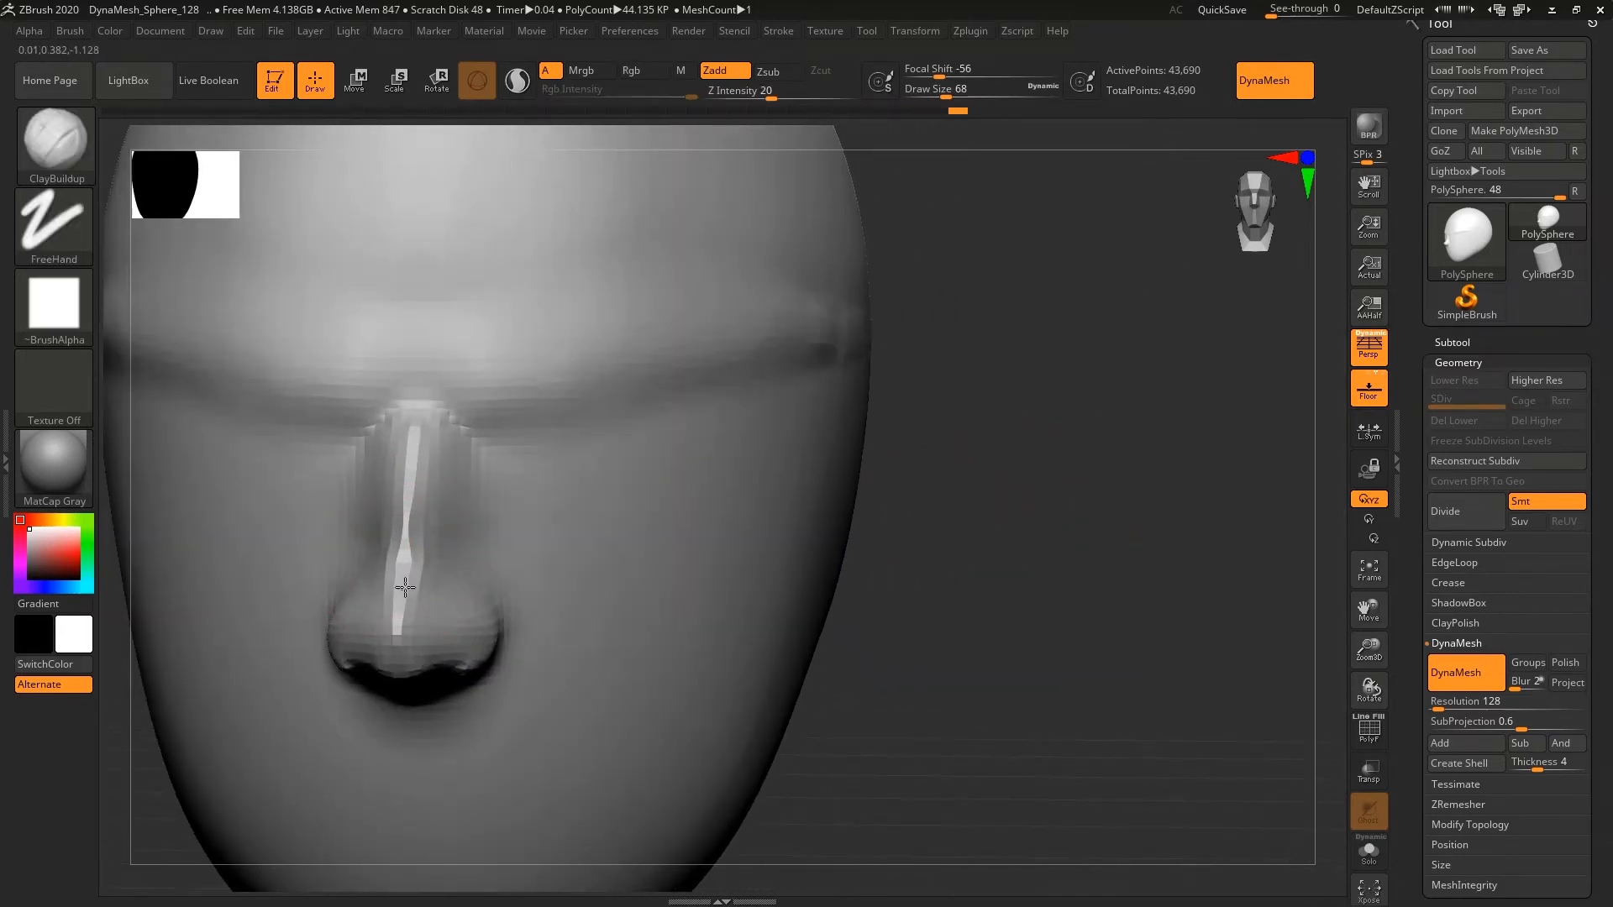
mouse_move(405, 460)
mouse_down()
mouse_move(403, 566)
mouse_move(424, 486)
mouse_up()
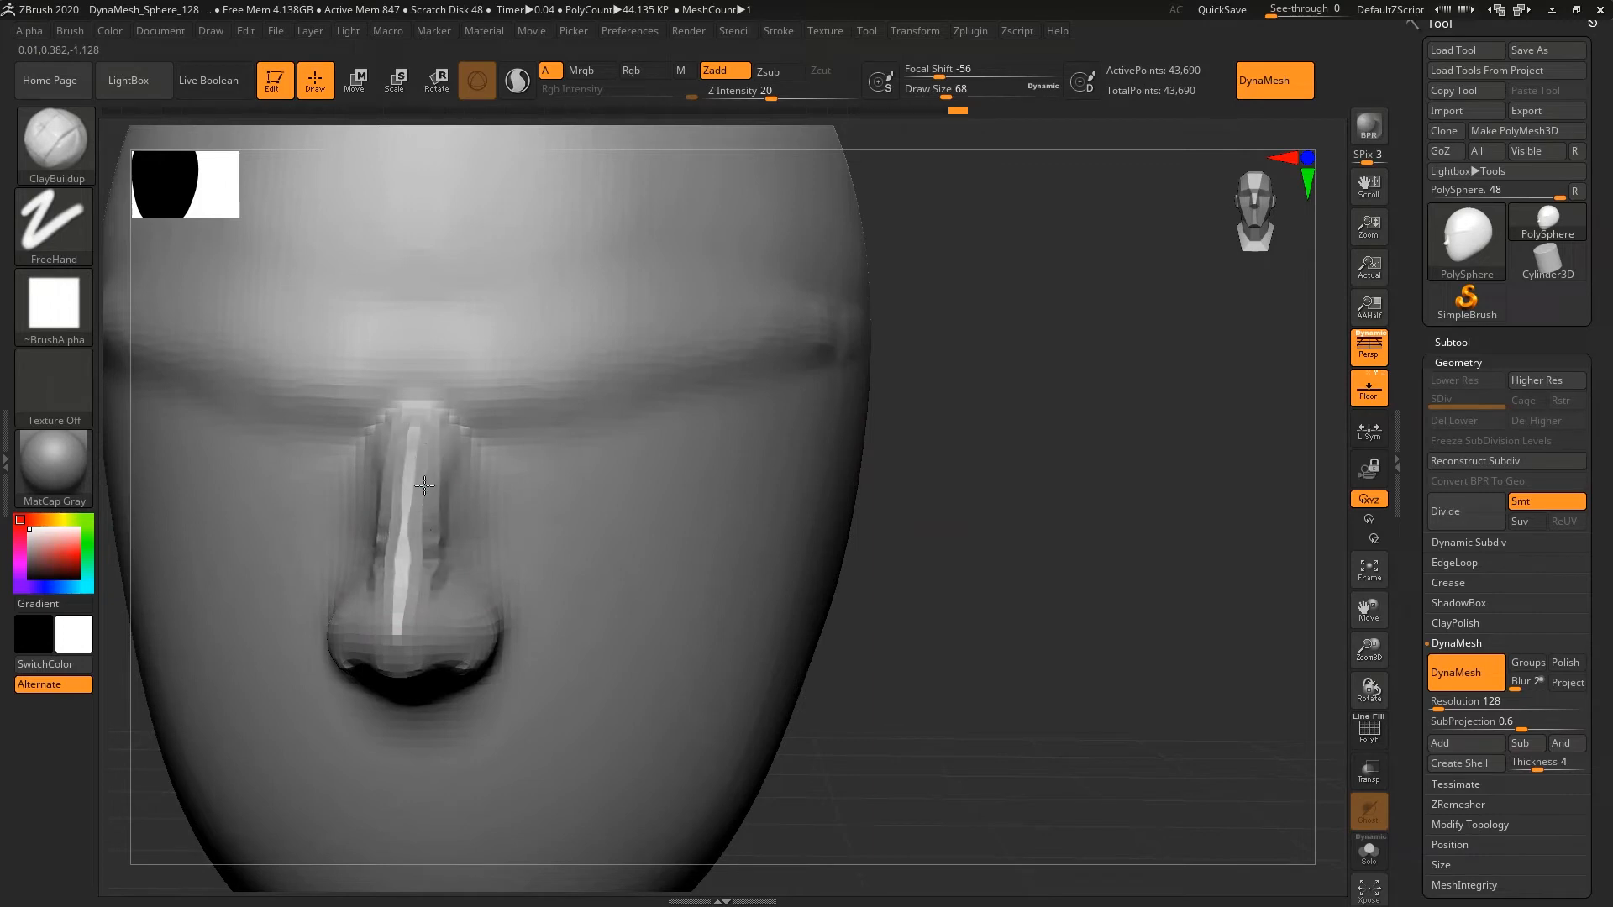
mouse_move(422, 410)
mouse_down()
mouse_move(407, 367)
mouse_move(401, 546)
mouse_up()
key(shift)
shift+drag(406, 477, 410, 588)
key(f)
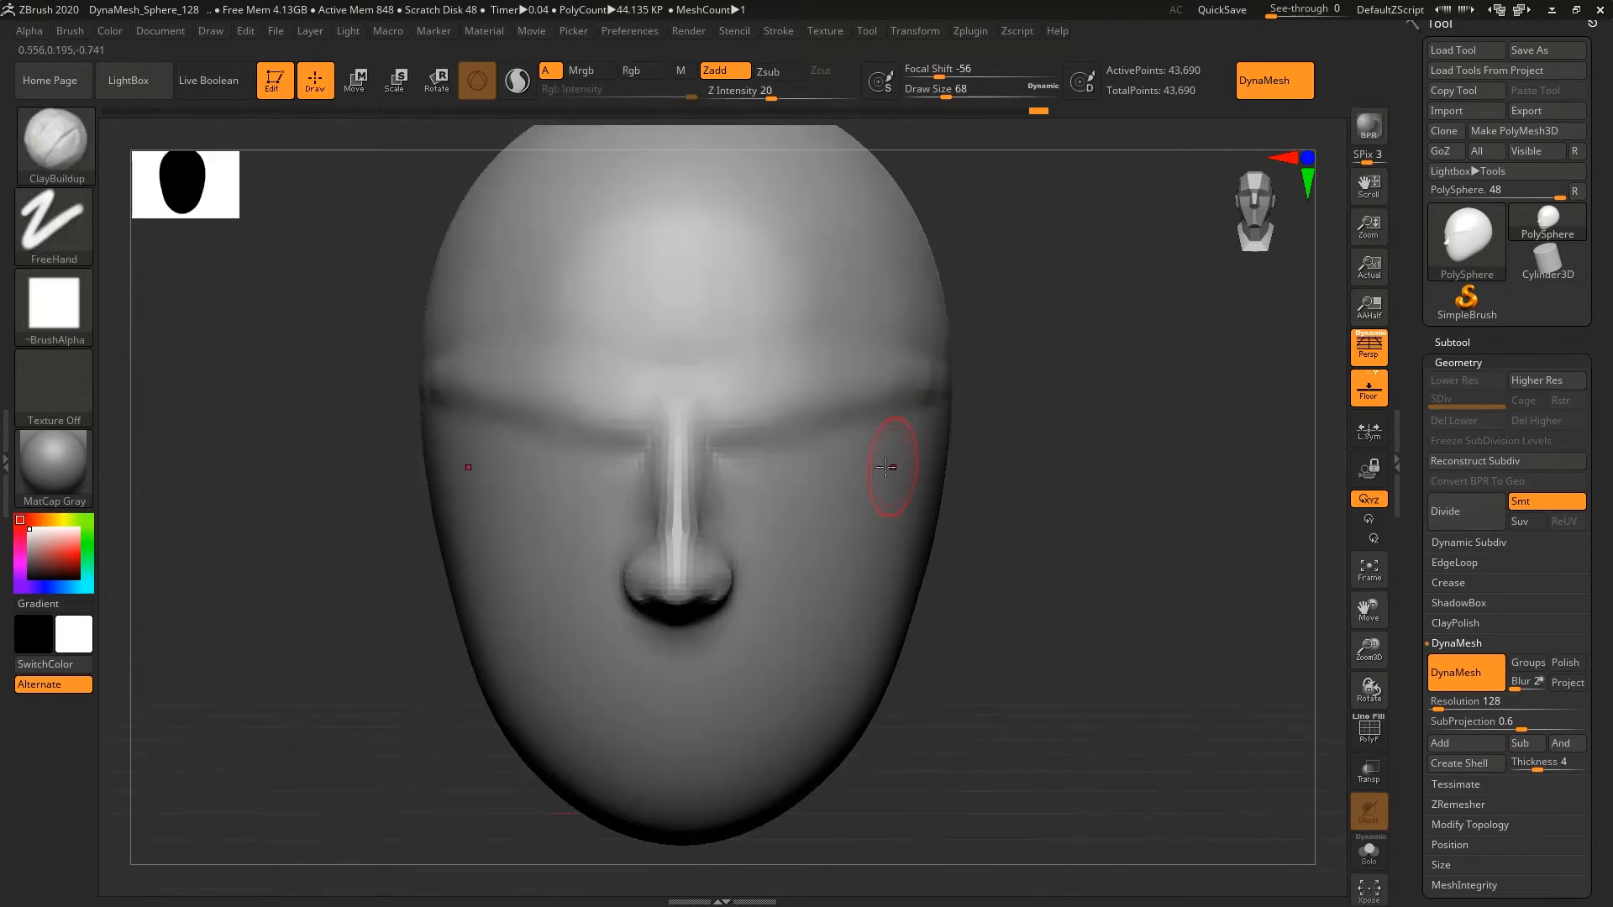
- Switch to the Move brush, undo the test pull on the forehead and set the Draw Size to 910
drag(1111, 283, 1055, 432)
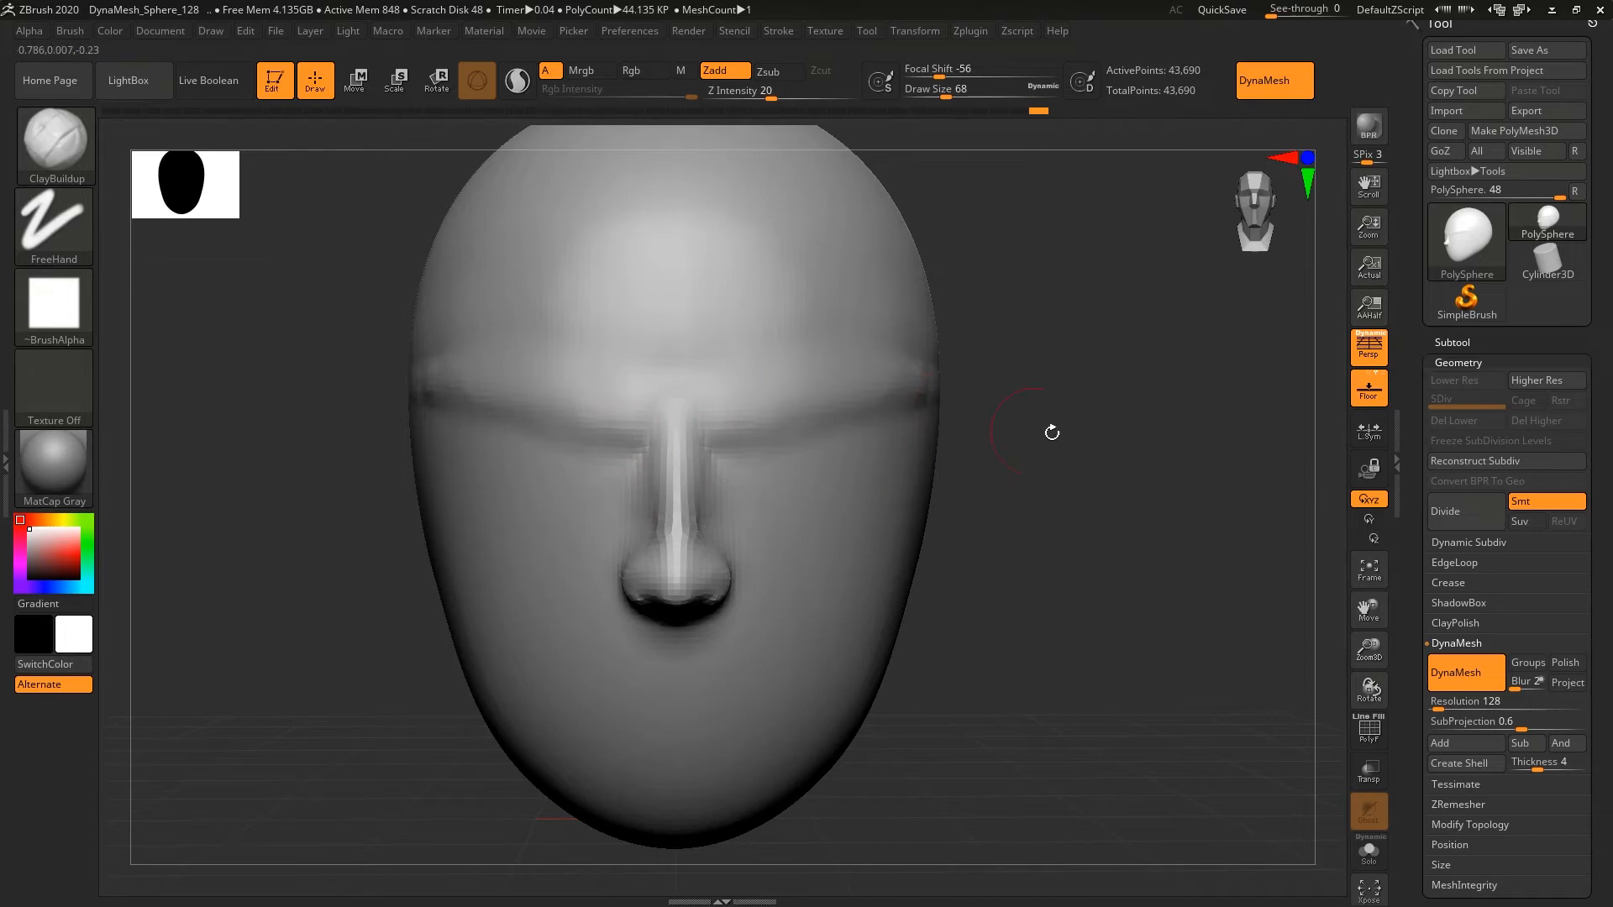
mouse_move(1052, 433)
mouse_down()
mouse_move(1077, 425)
mouse_move(1073, 457)
mouse_move(1082, 411)
mouse_up()
click(88, 118)
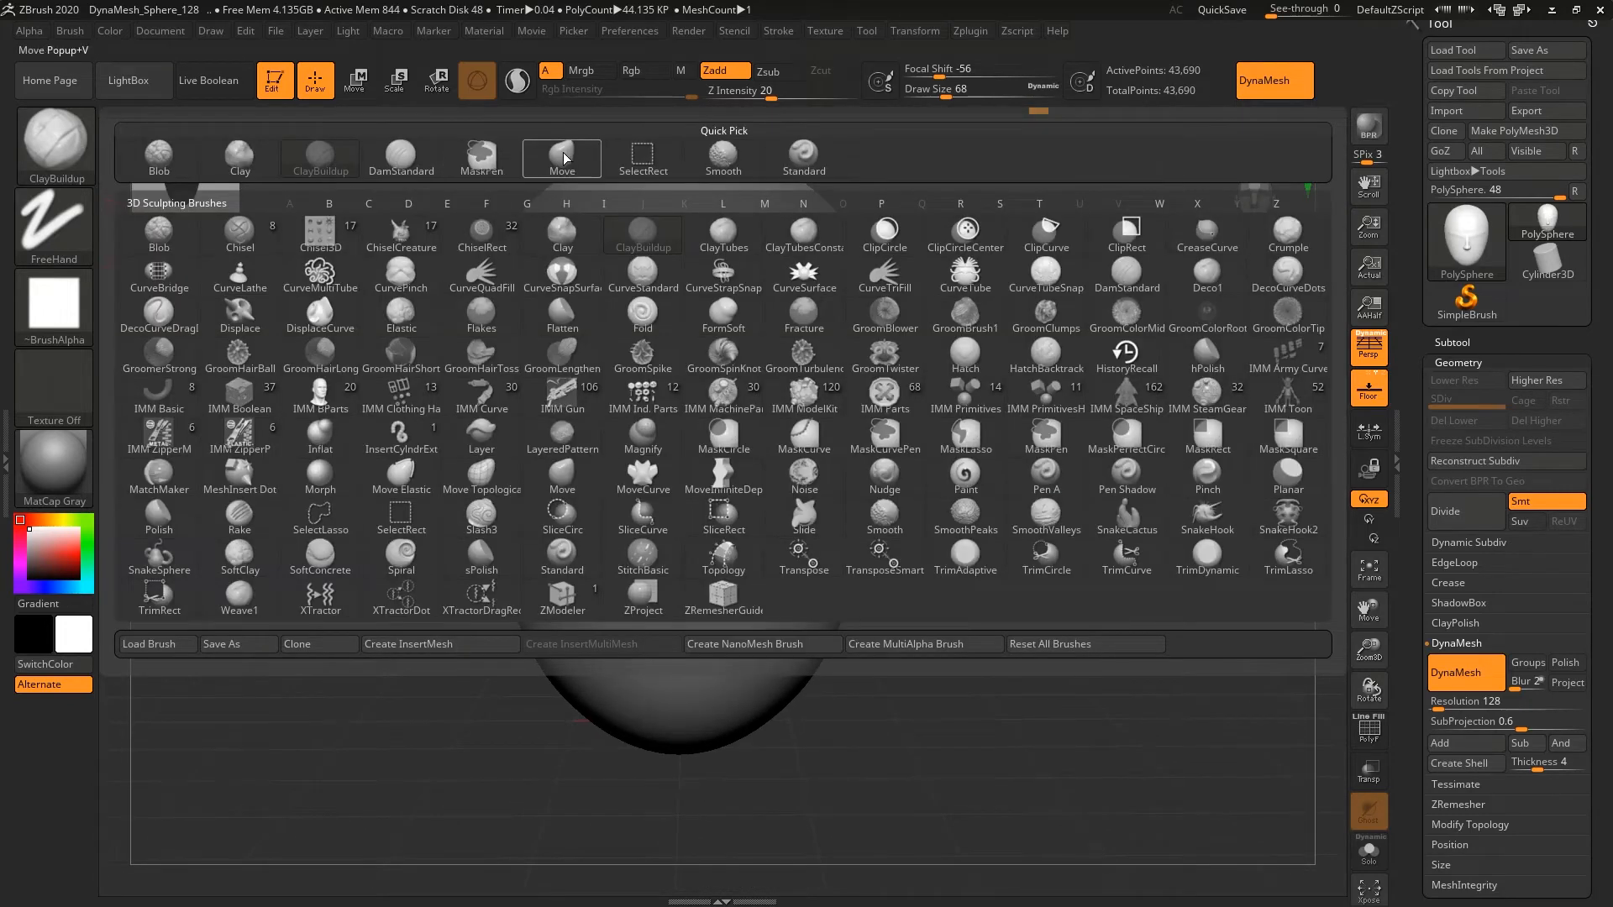
click(562, 156)
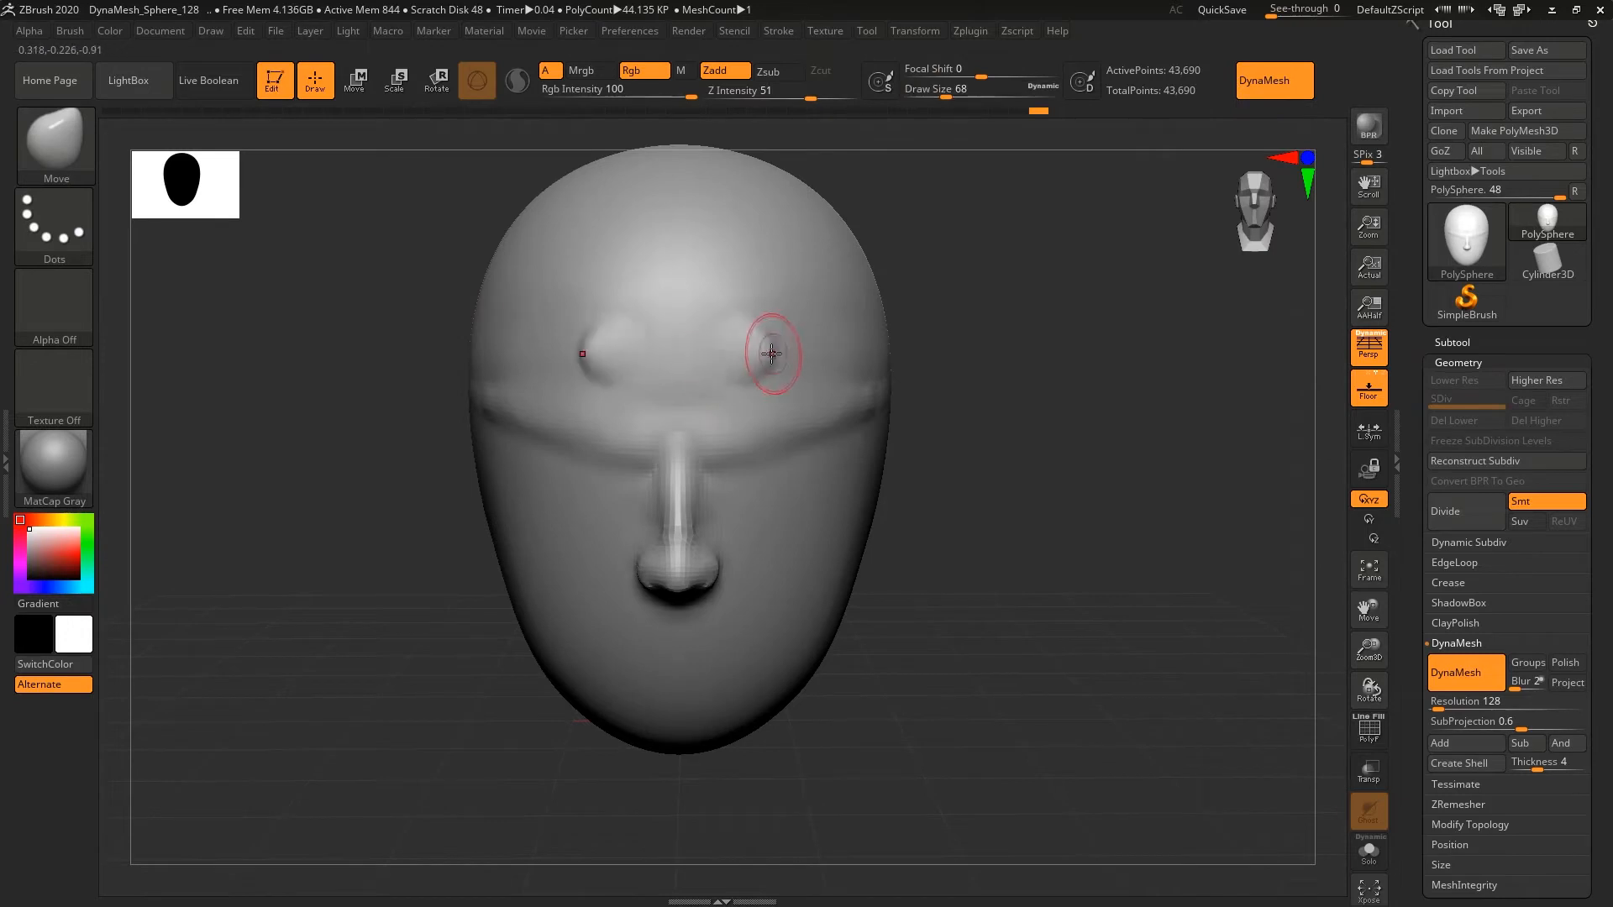
key(ctrl+z)
key(s)
drag(747, 346, 849, 346)
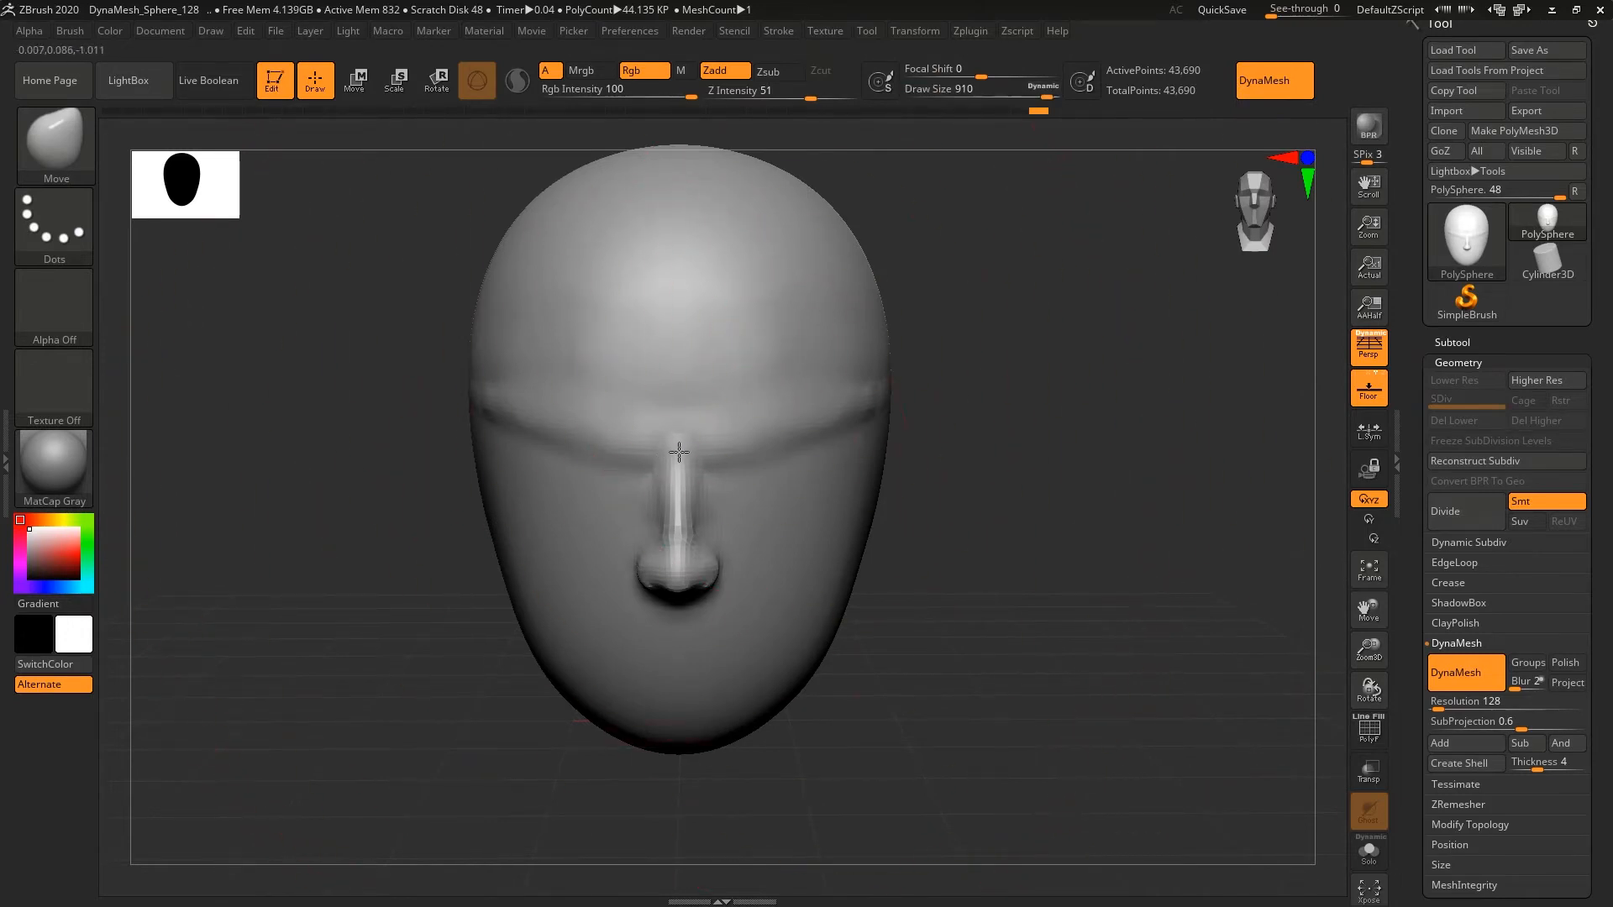
- Try shifting the brow and nose vertically with the Move brush, and nudge the chin slightly upward
drag(679, 453, 677, 529)
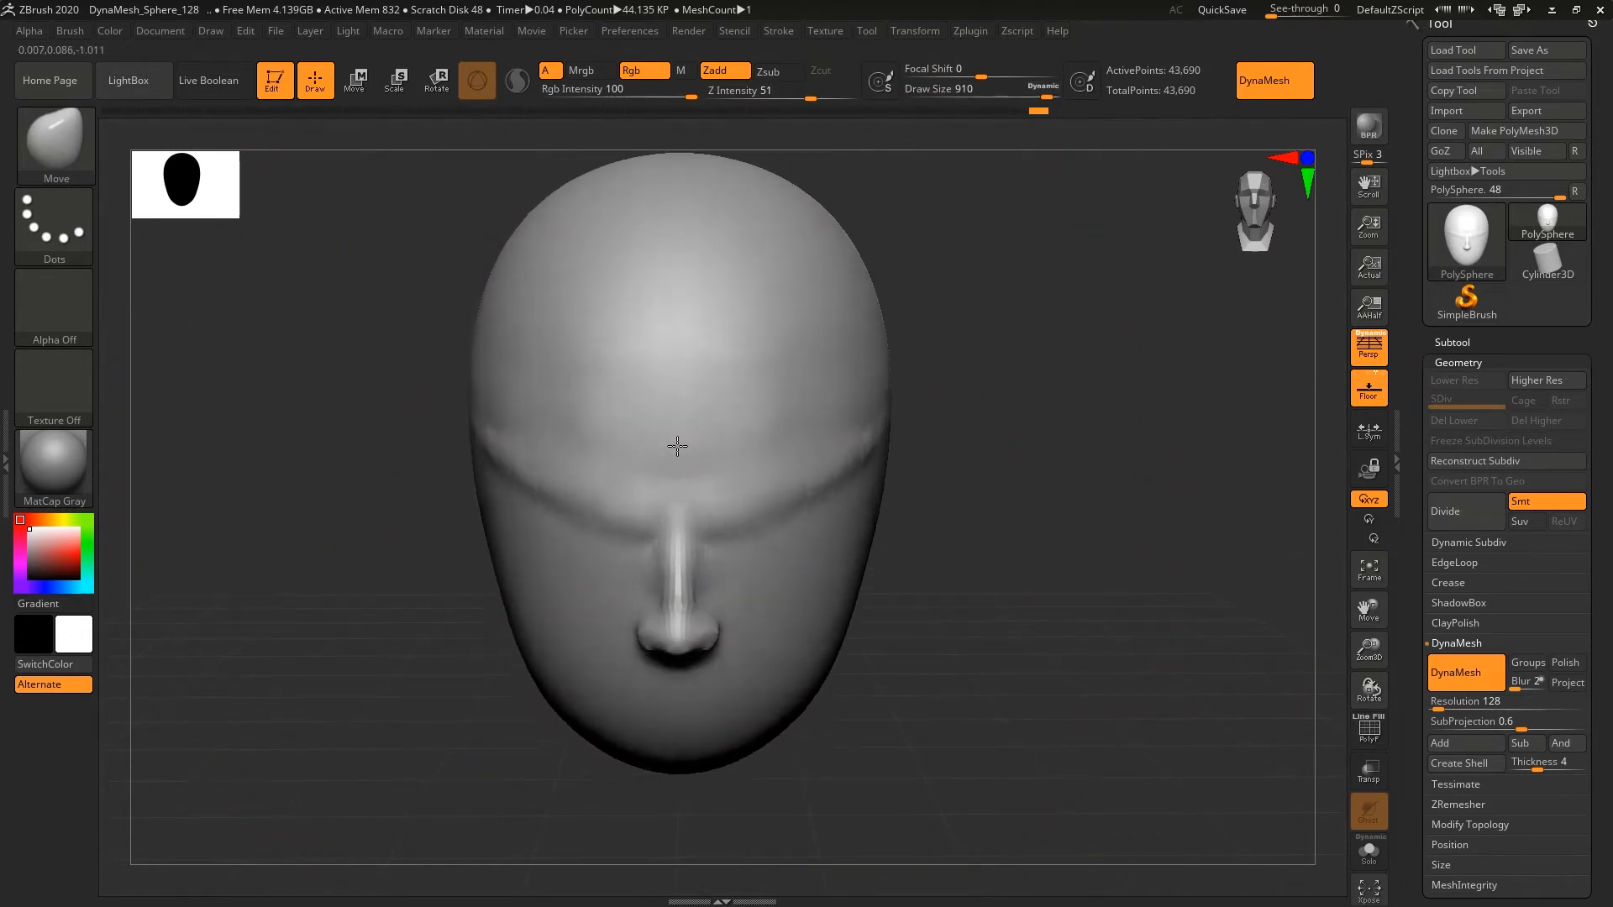
drag(677, 446, 678, 459)
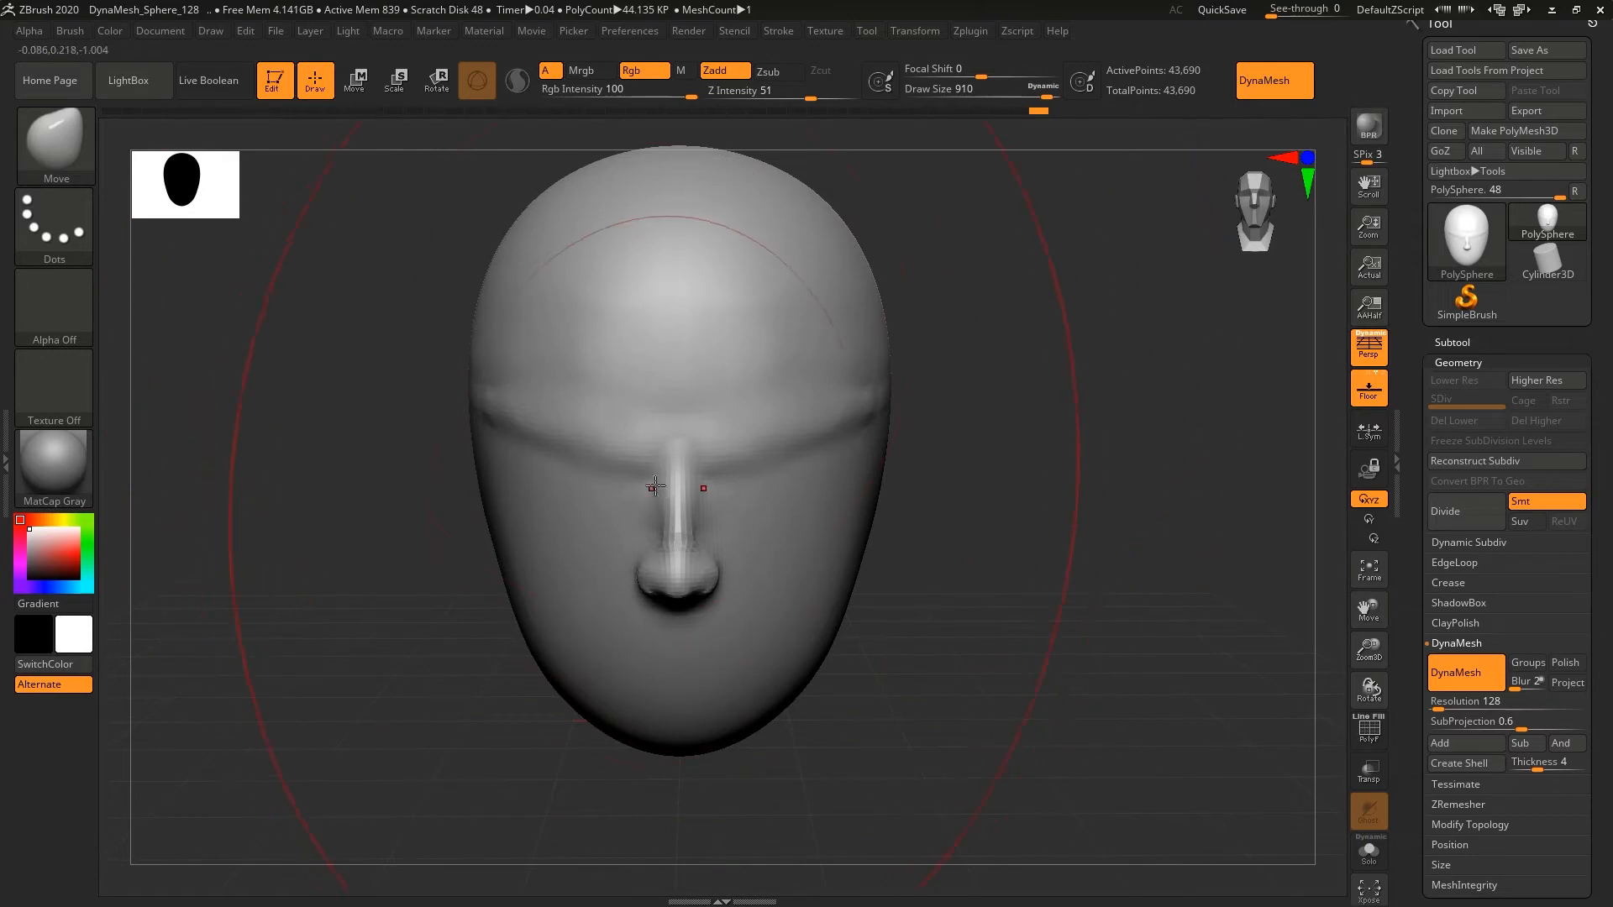
mouse_move(654, 487)
mouse_down()
mouse_move(664, 503)
mouse_move(670, 440)
mouse_move(679, 477)
mouse_up()
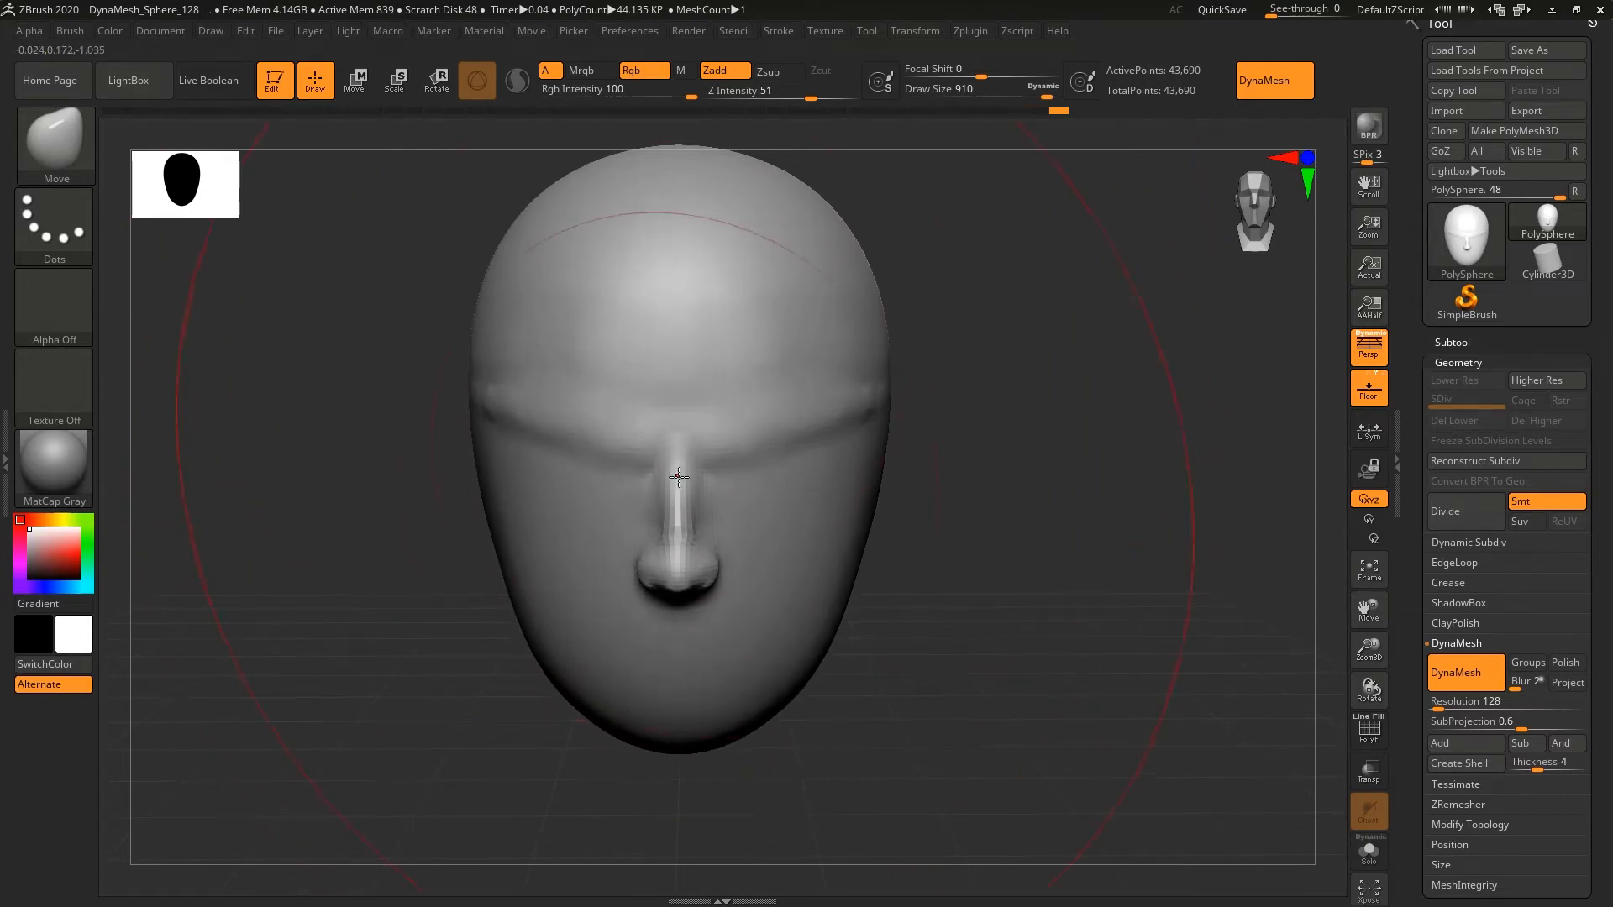
drag(678, 741, 681, 734)
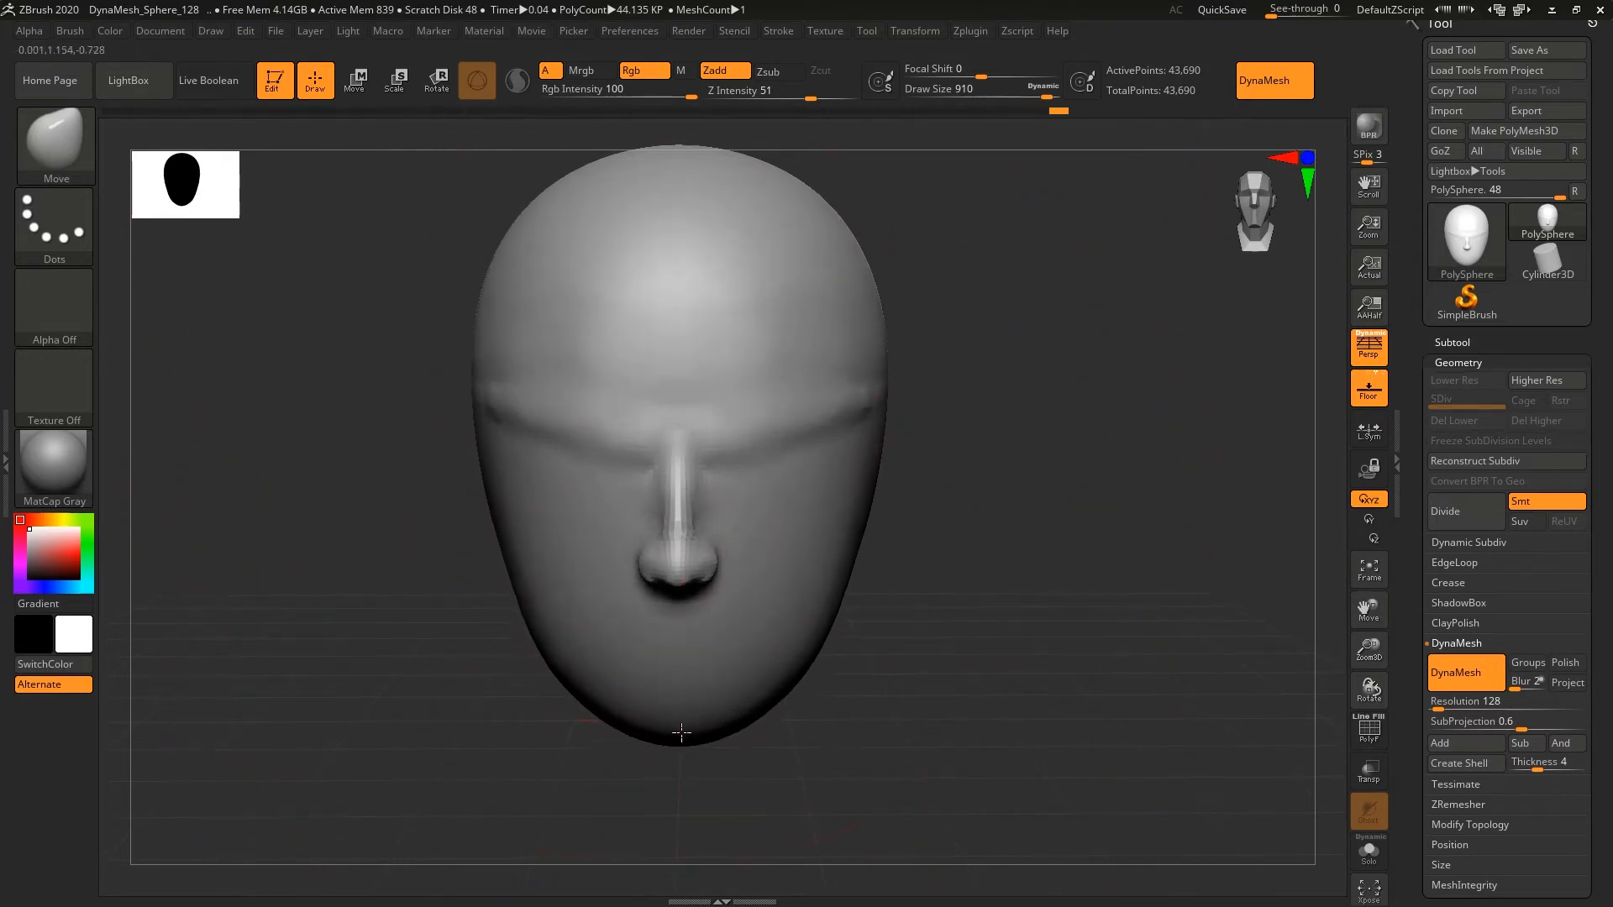
- Narrow the jaw and lower cheeks with the Move brush, reducing the Draw Size to 280
drag(558, 673, 579, 677)
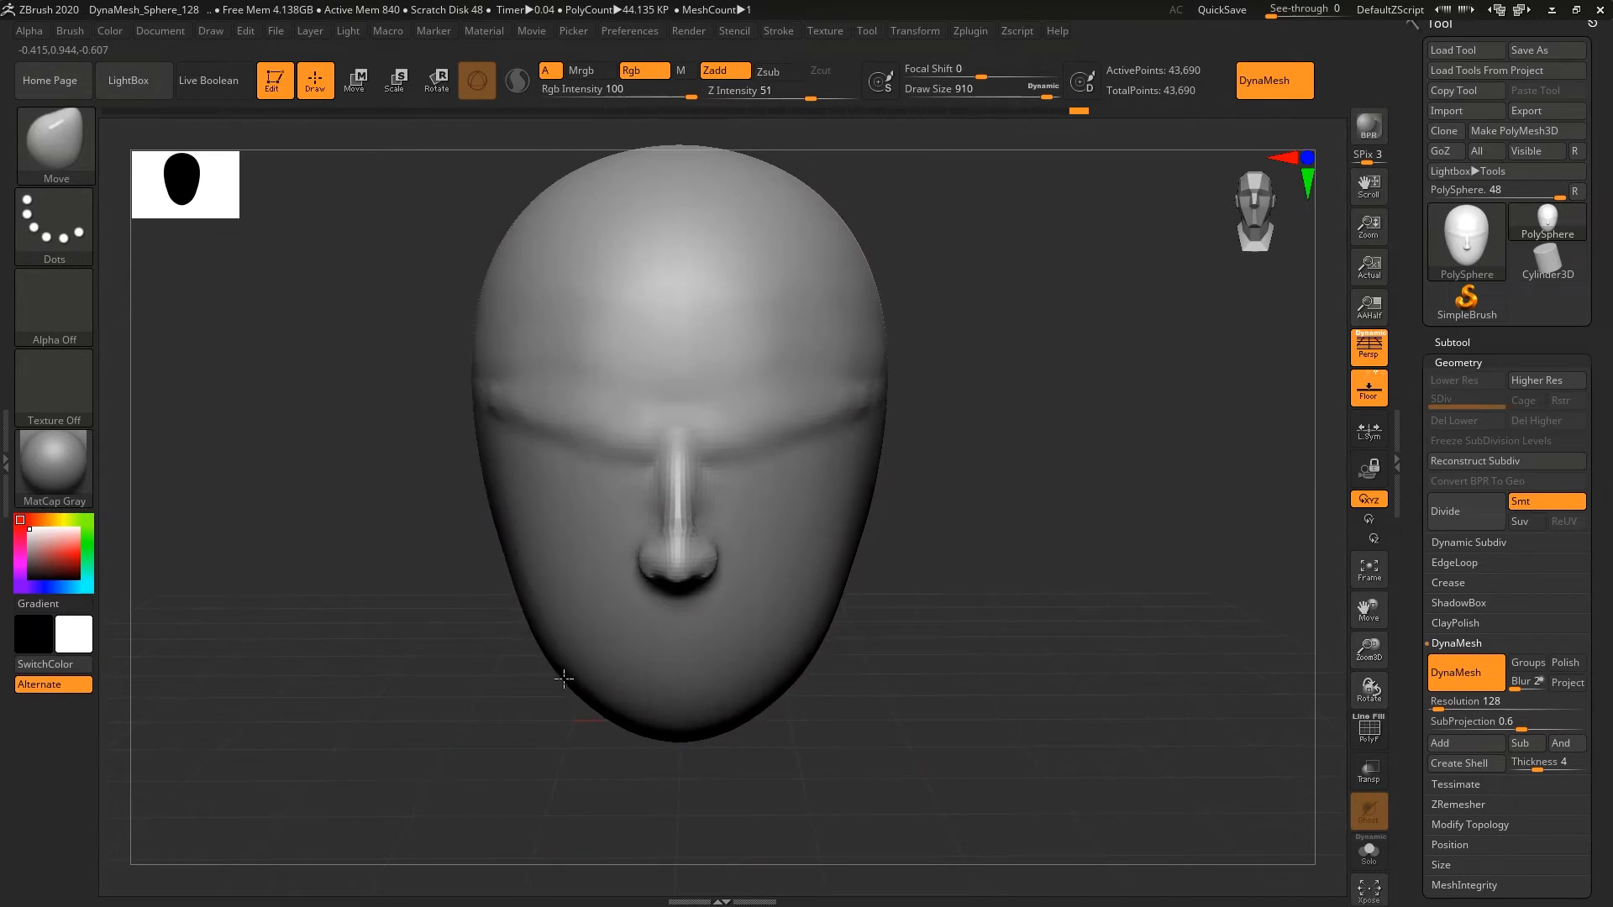
key(s)
drag(525, 523, 429, 523)
mouse_move(540, 641)
mouse_down()
mouse_move(552, 669)
mouse_move(575, 660)
mouse_move(432, 630)
mouse_move(446, 626)
mouse_up()
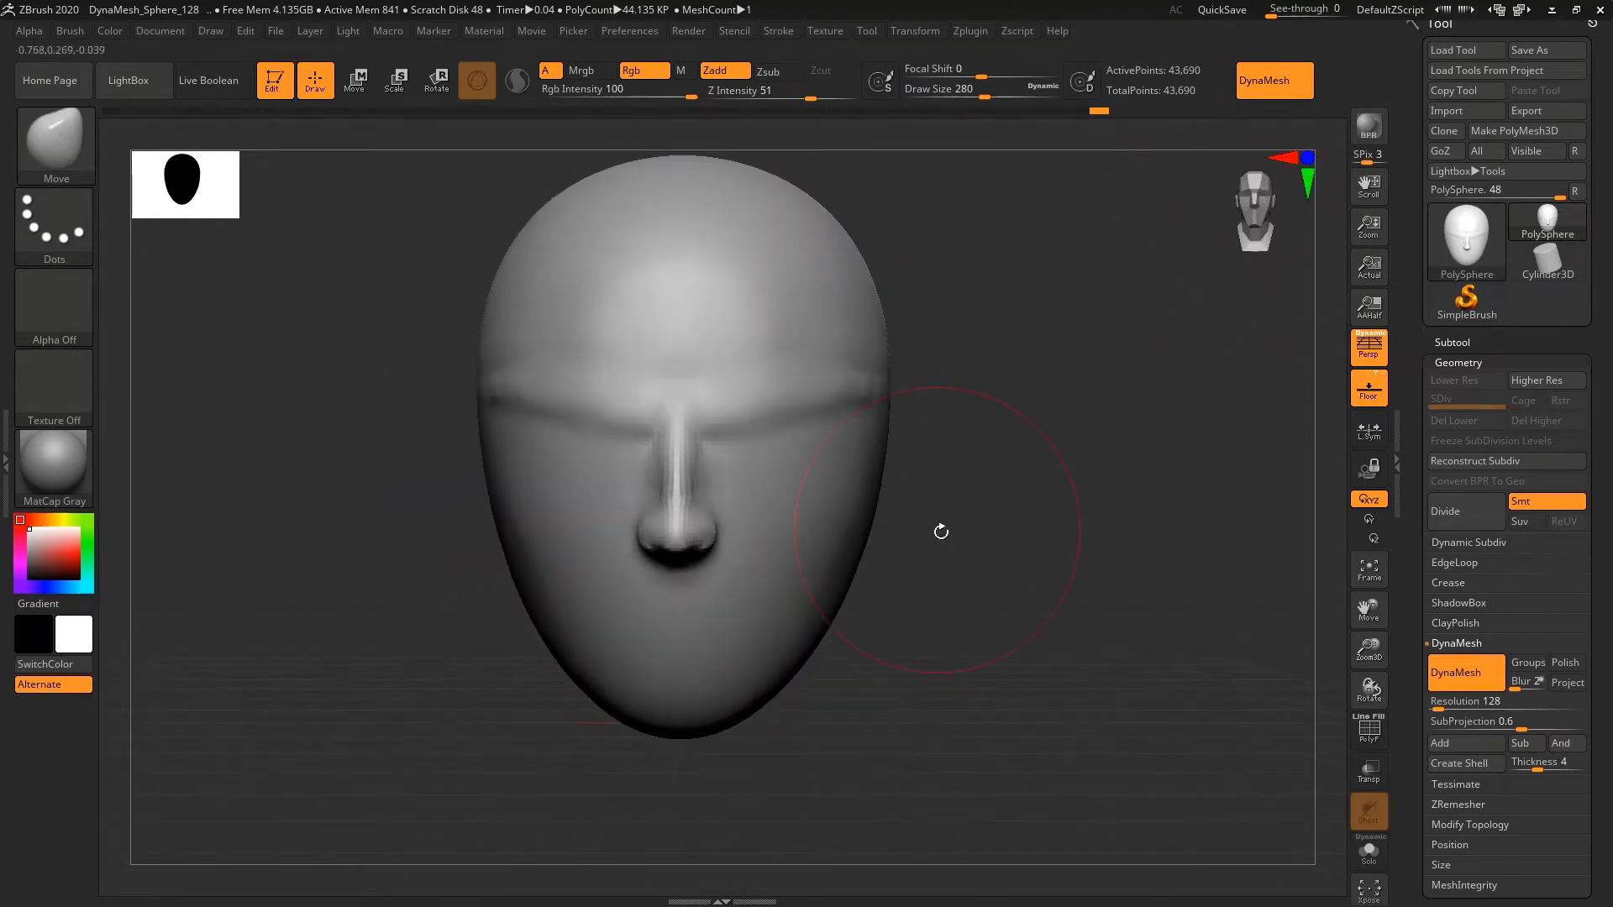
mouse_move(949, 495)
mouse_down()
mouse_move(957, 526)
mouse_move(936, 515)
mouse_move(947, 580)
mouse_up()
- Rework the brow and eye-socket area with the ClayBuildup brush at Draw Size 65 and smooth it
key(b)
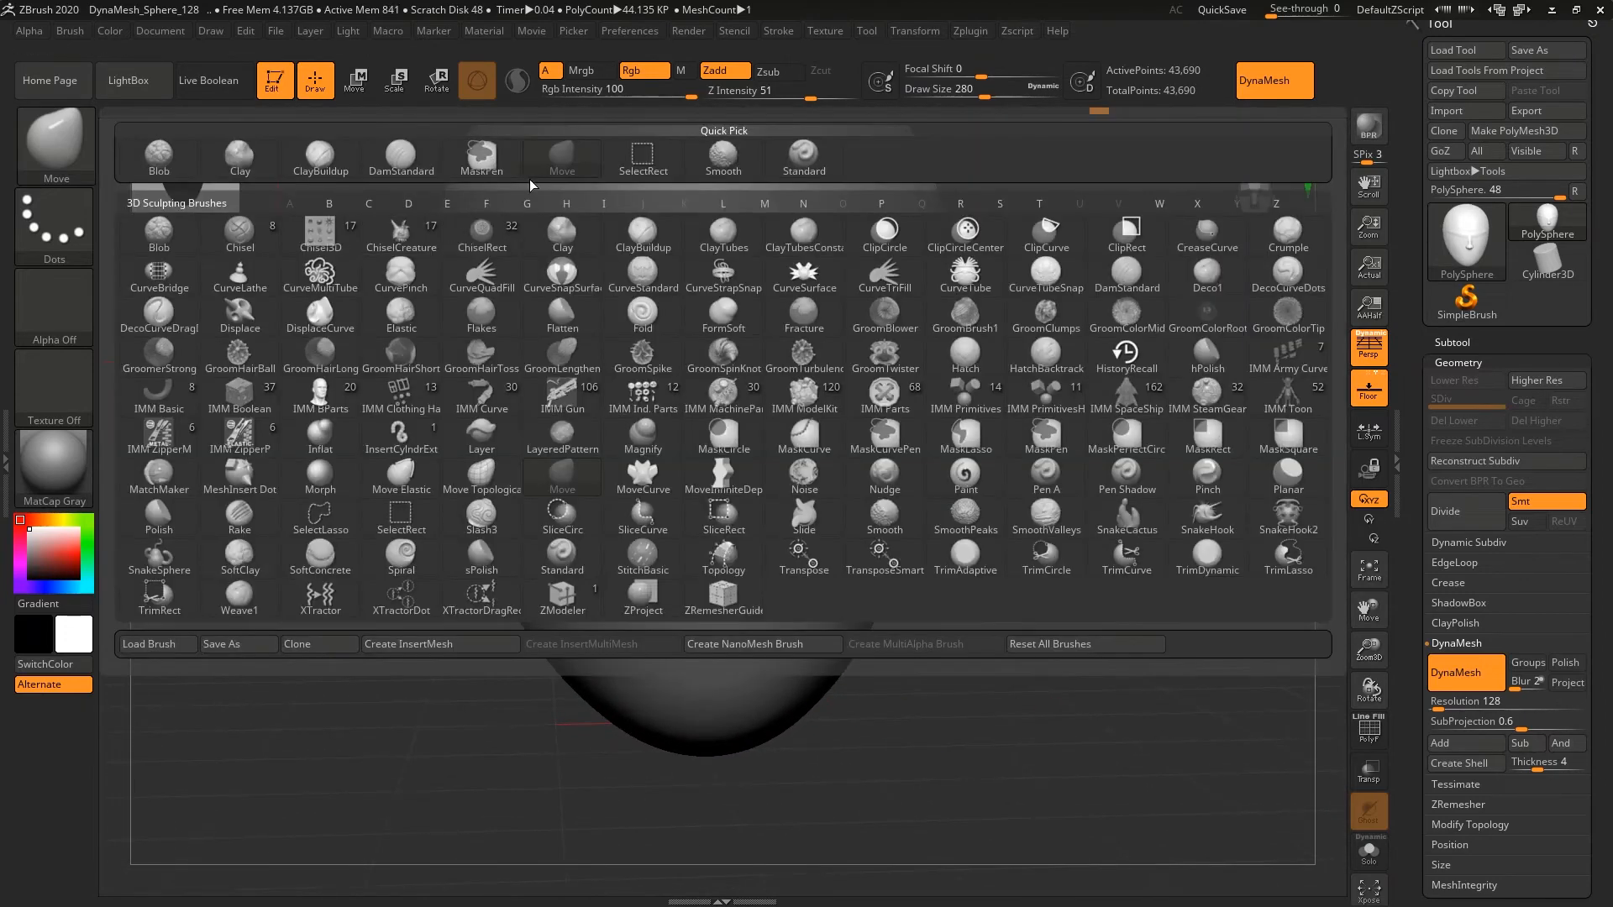
click(320, 156)
key(s)
mouse_move(715, 368)
mouse_down()
mouse_move(675, 368)
mouse_move(789, 361)
mouse_move(798, 330)
mouse_move(944, 358)
mouse_up()
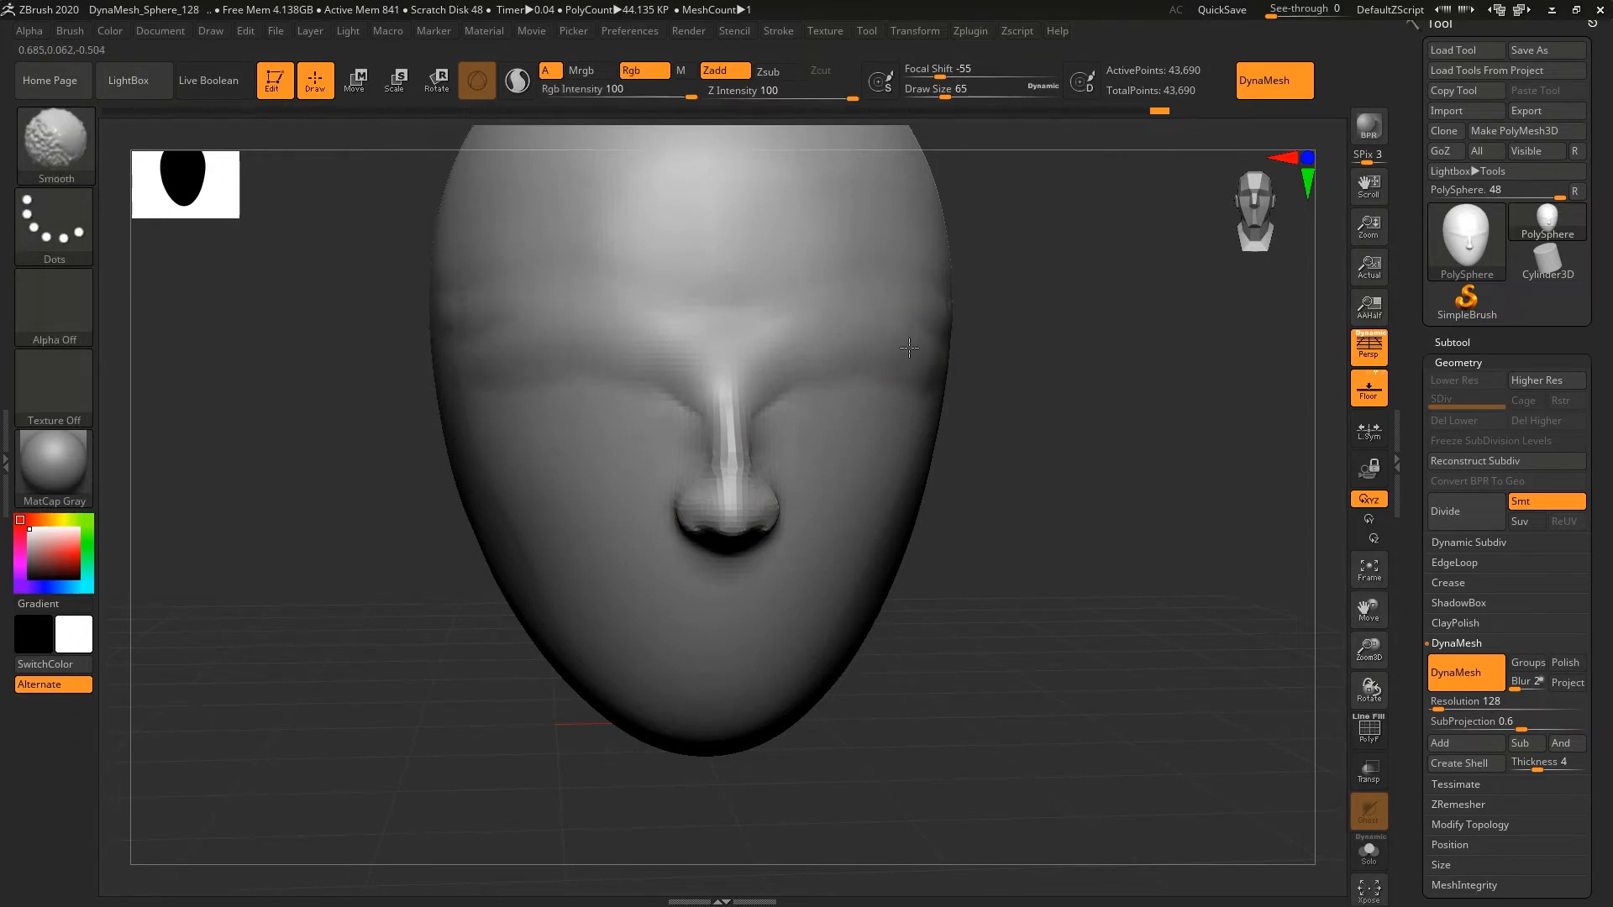
- With the Move brush, raise the nose bridge at Draw Size 430 and lengthen the nose downward at Draw Size 245
key(b)
key(m)
key(v)
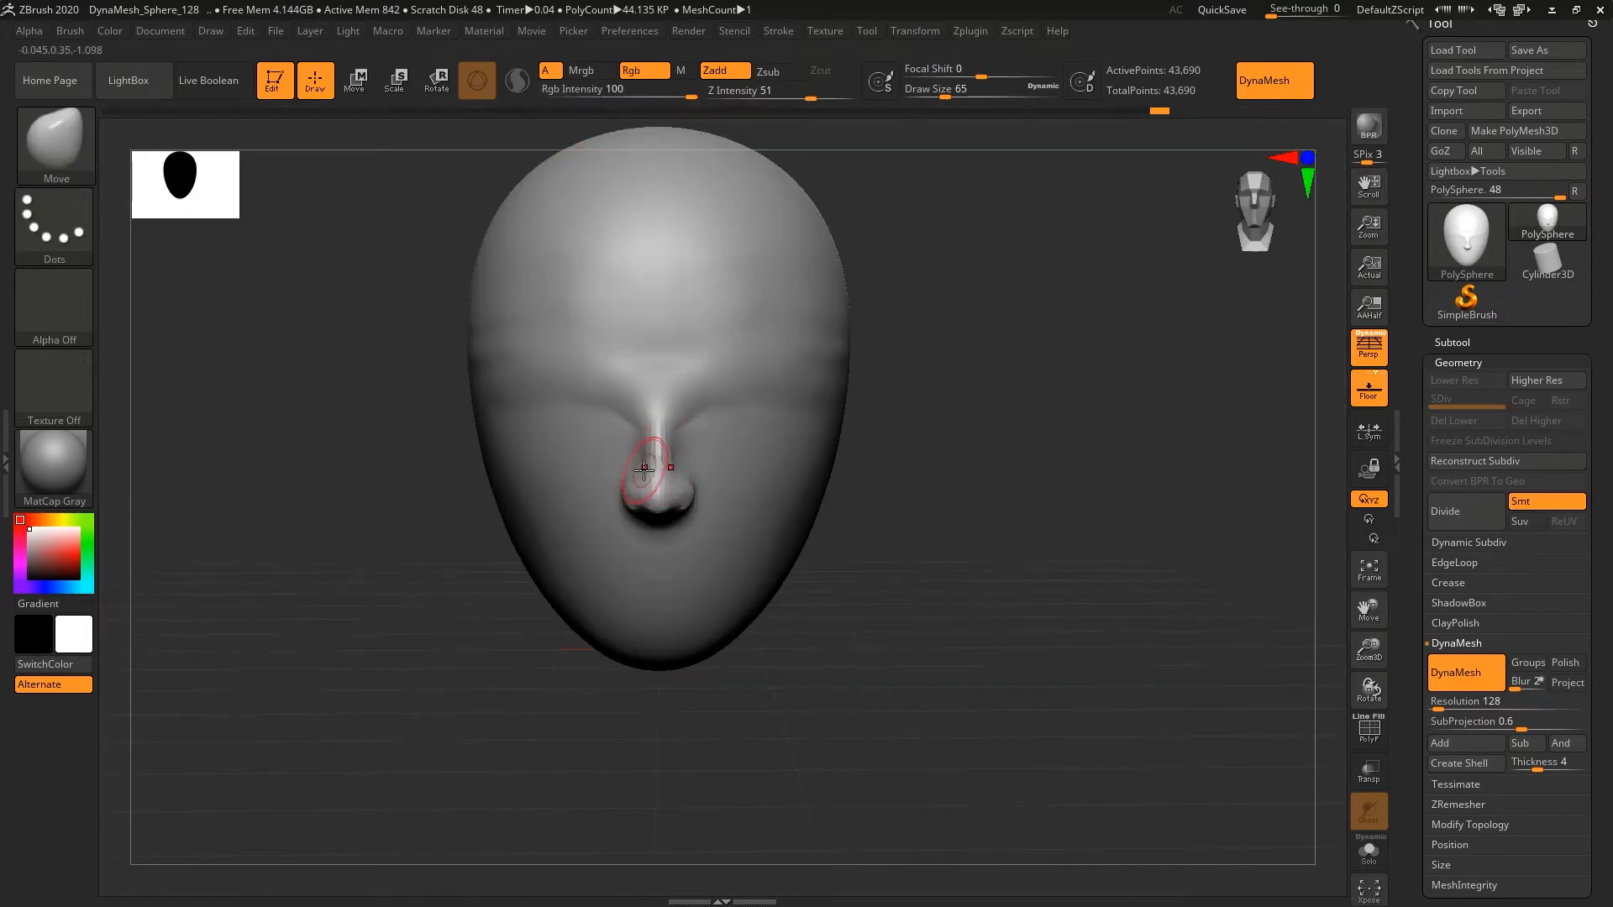
key(s)
drag(644, 469, 697, 470)
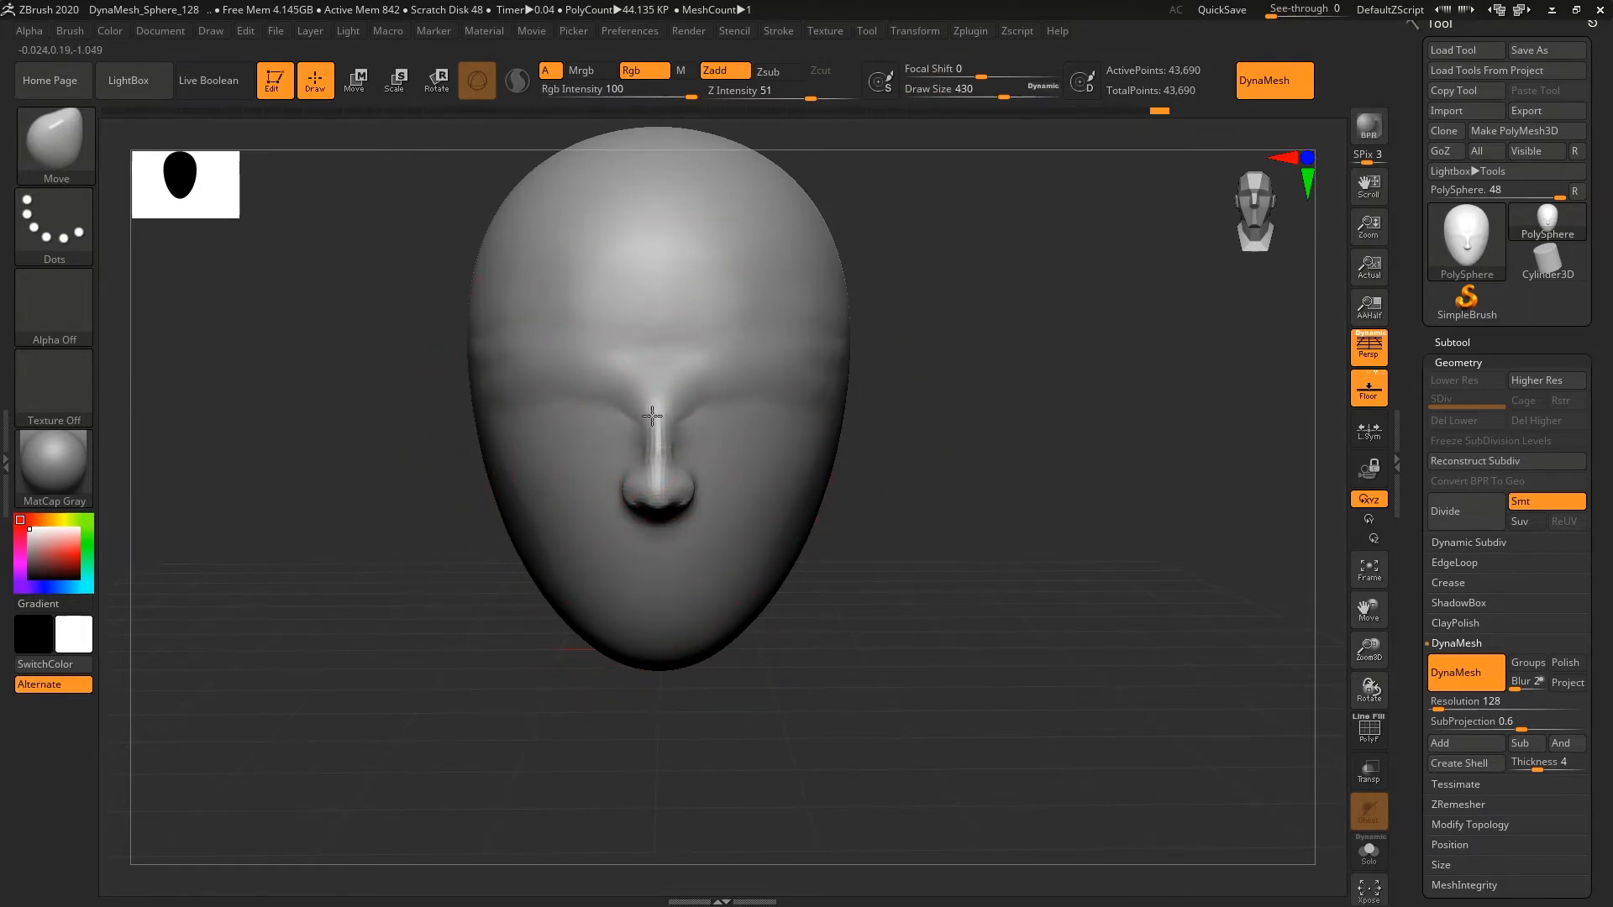
drag(652, 415, 657, 396)
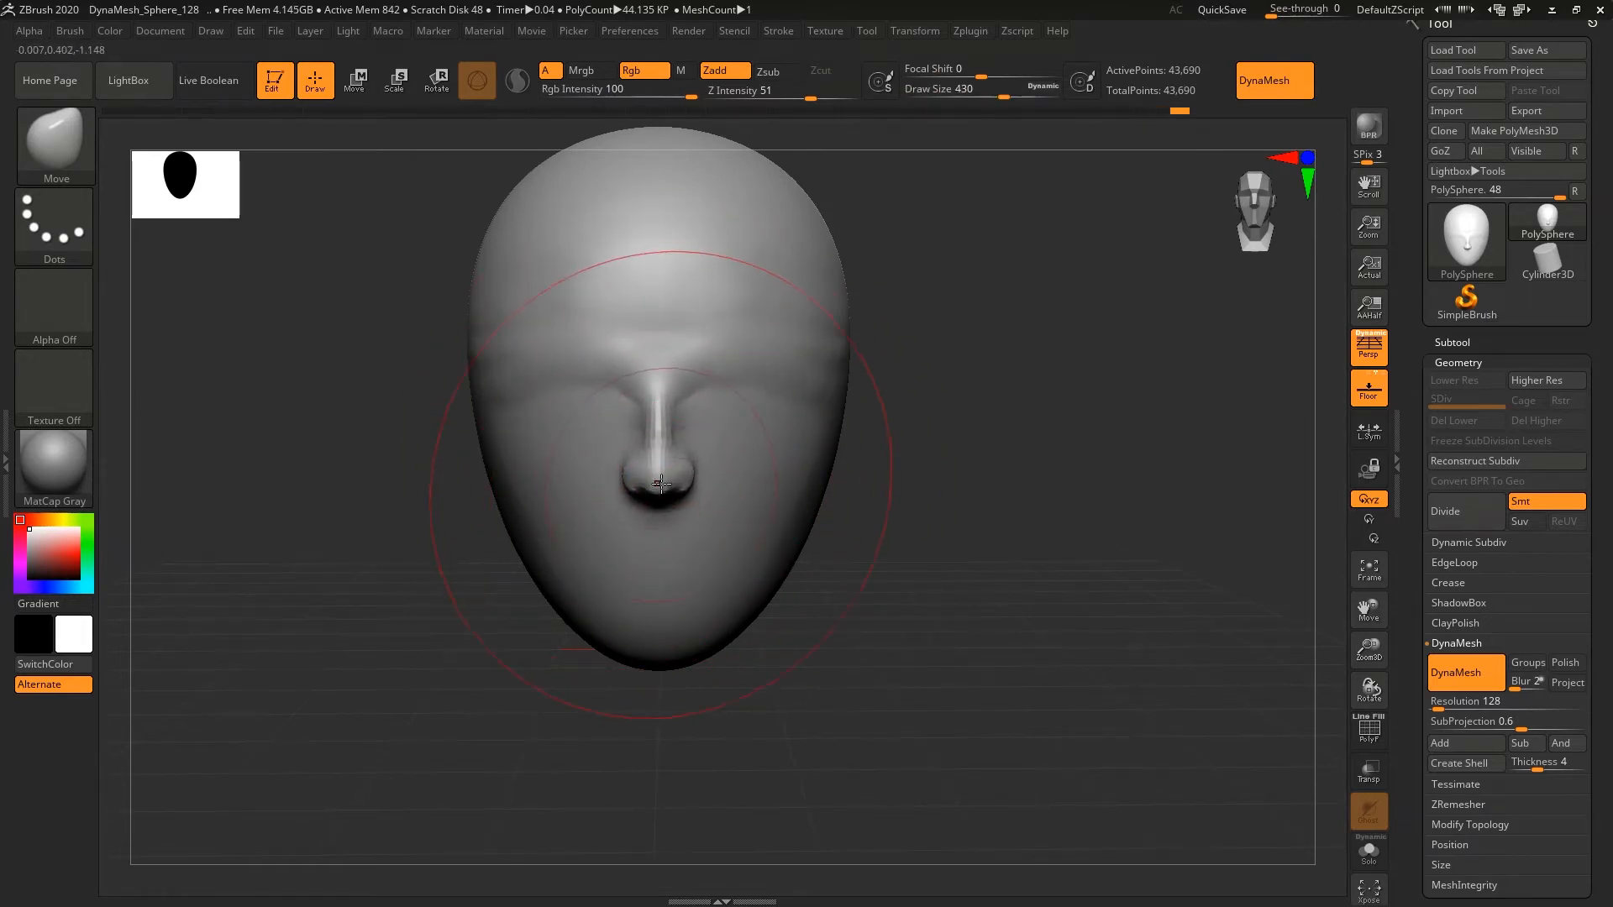
key(s)
drag(661, 483, 658, 510)
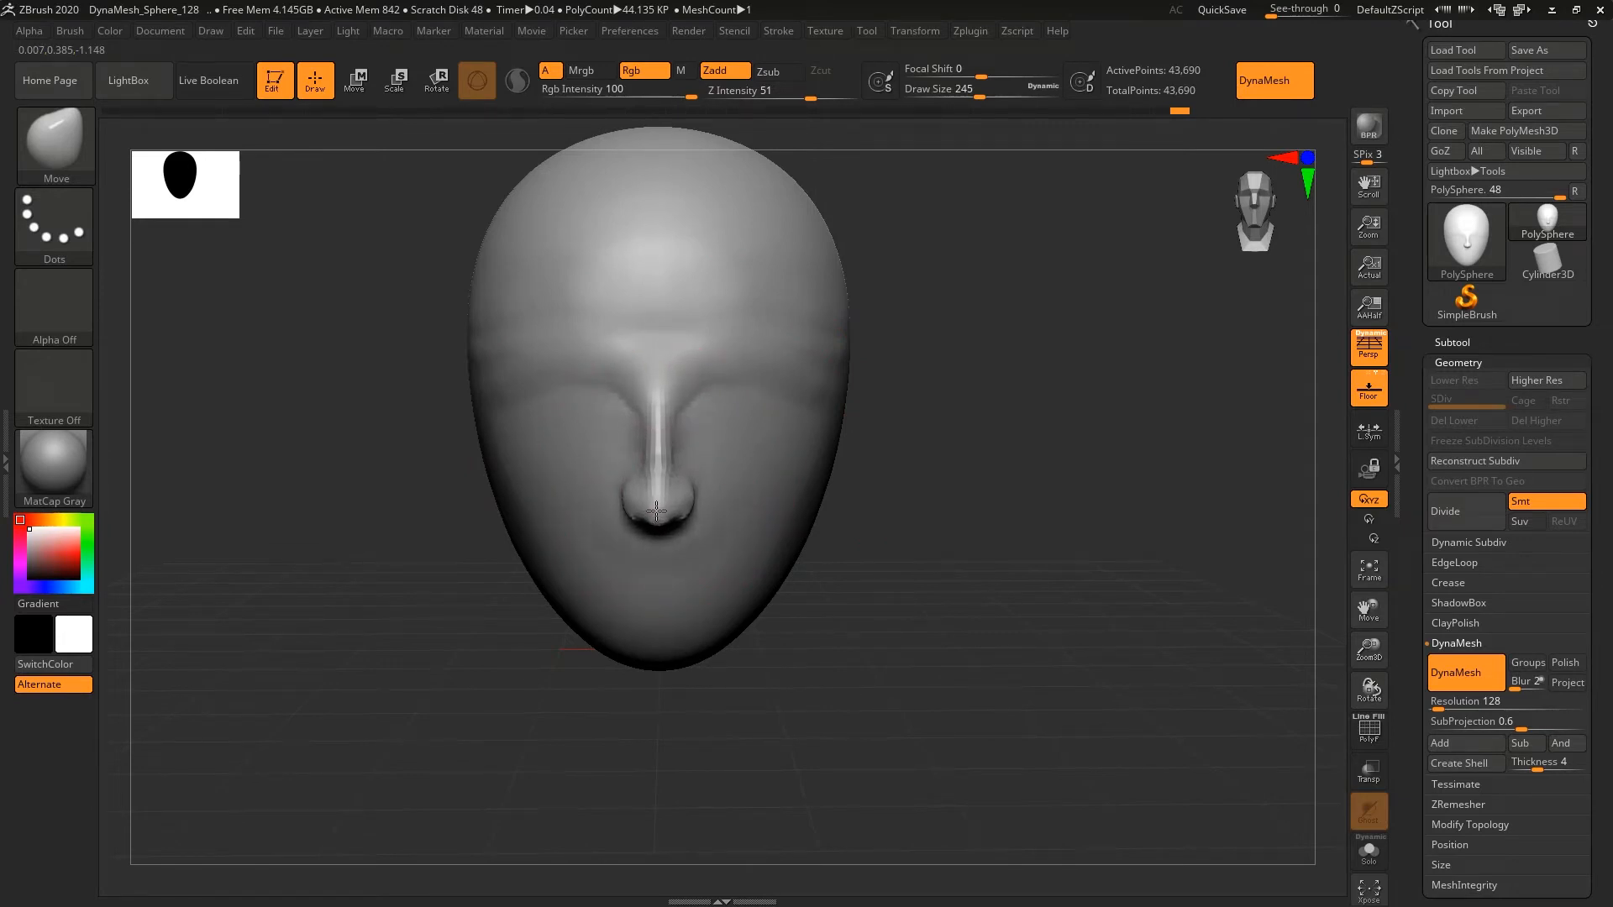
- Flatten the top of the skull and reshape the forehead in side view with the Move brush at Draw Size 567
click(1256, 213)
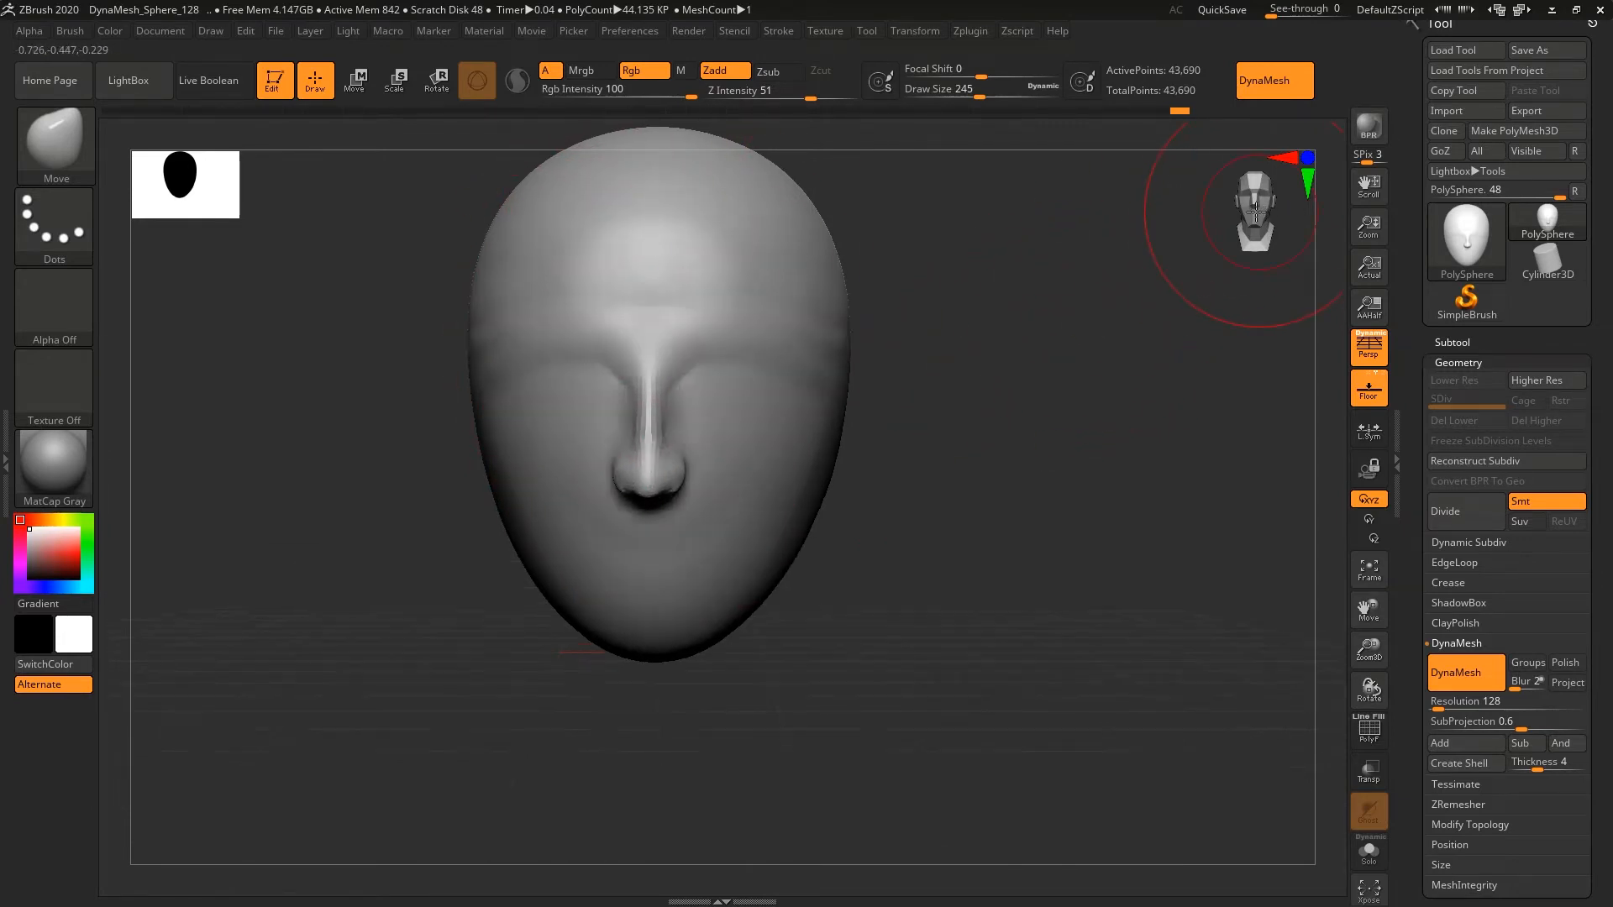
drag(1255, 213, 1207, 235)
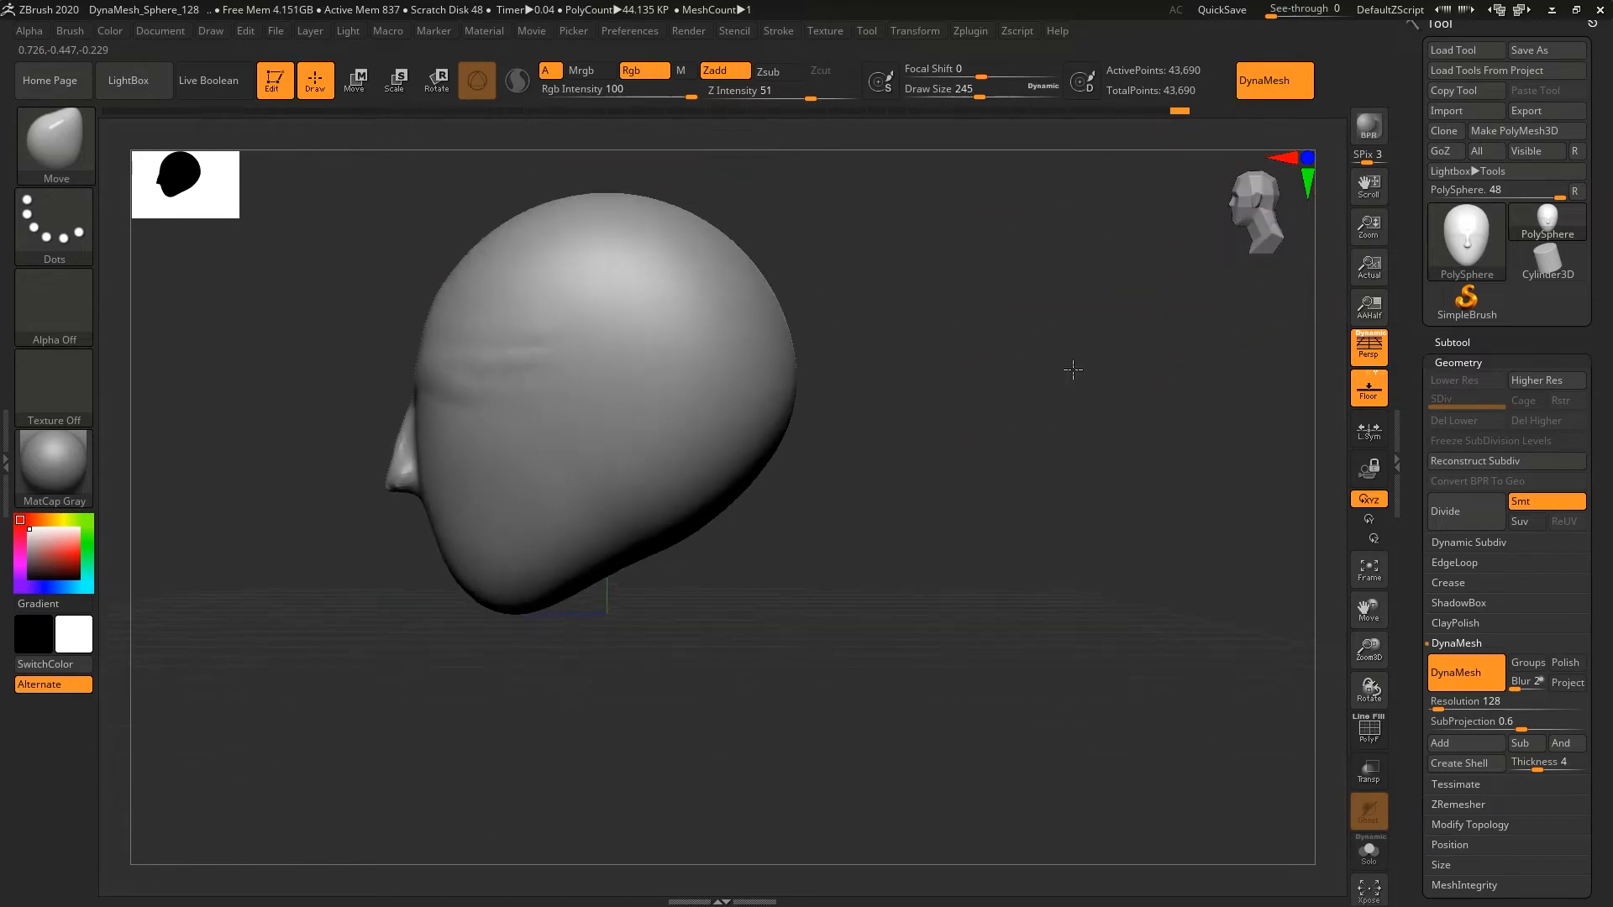
mouse_move(1073, 370)
mouse_down()
mouse_move(936, 370)
mouse_move(1037, 378)
mouse_up()
key(s)
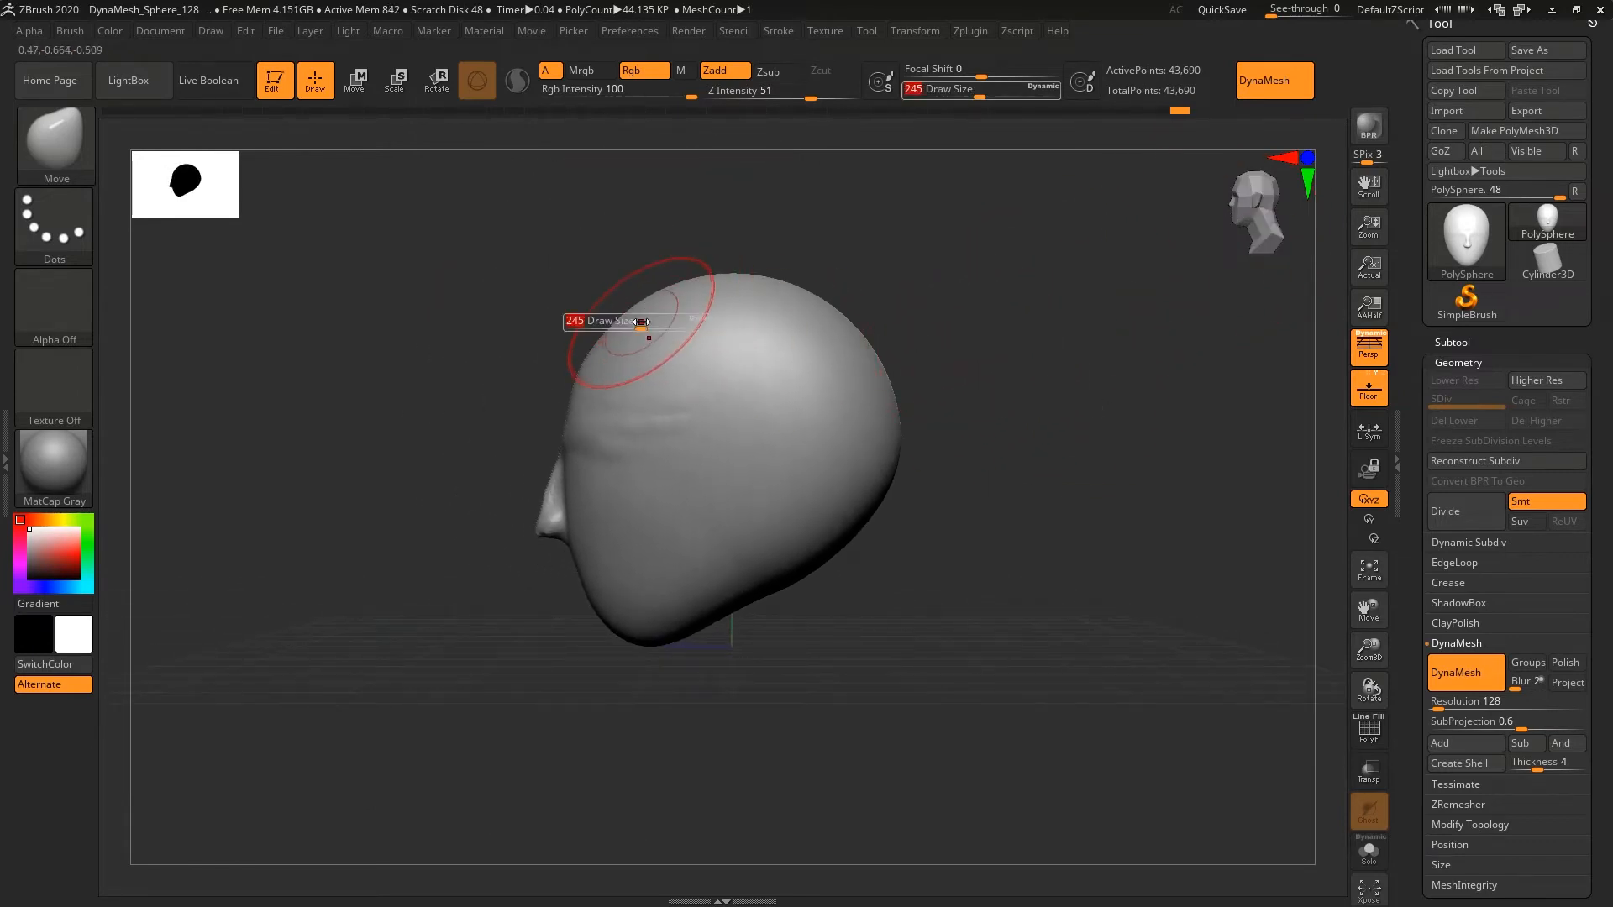
mouse_move(641, 322)
mouse_down()
mouse_move(677, 321)
mouse_move(720, 283)
mouse_move(708, 307)
mouse_up()
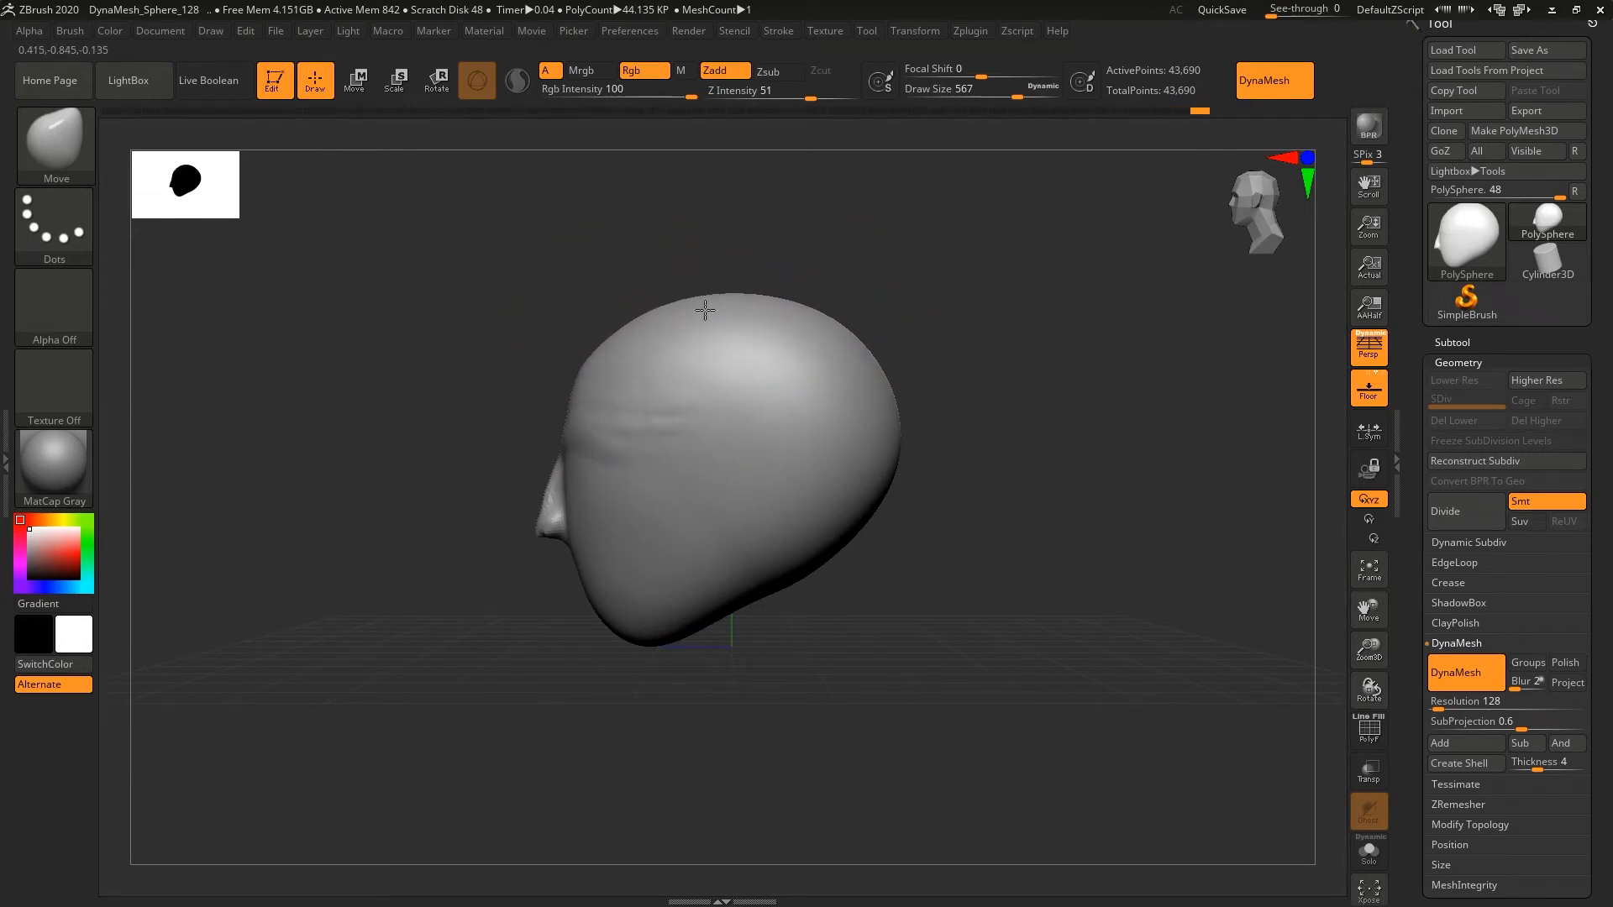
drag(586, 335, 546, 374)
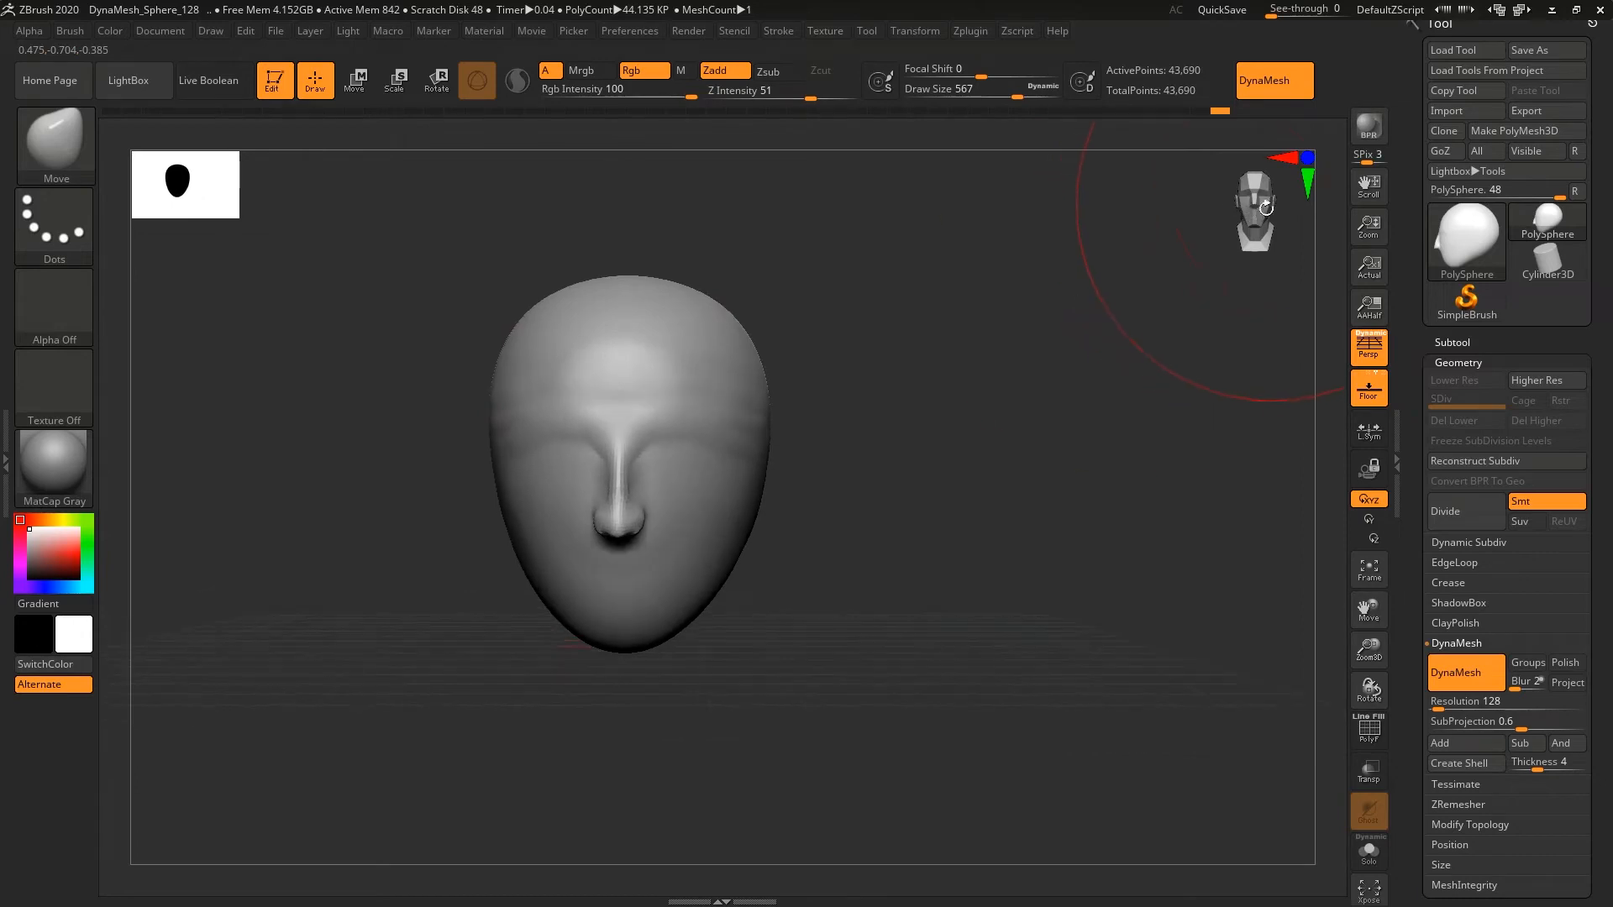
- Sculpt the cheekbones and carve the cheeks from nose to jaw with ClayBuildup at Draw Size 97, smoothing the strokes
alt+drag(813, 567, 854, 608)
alt+drag(908, 407, 907, 504)
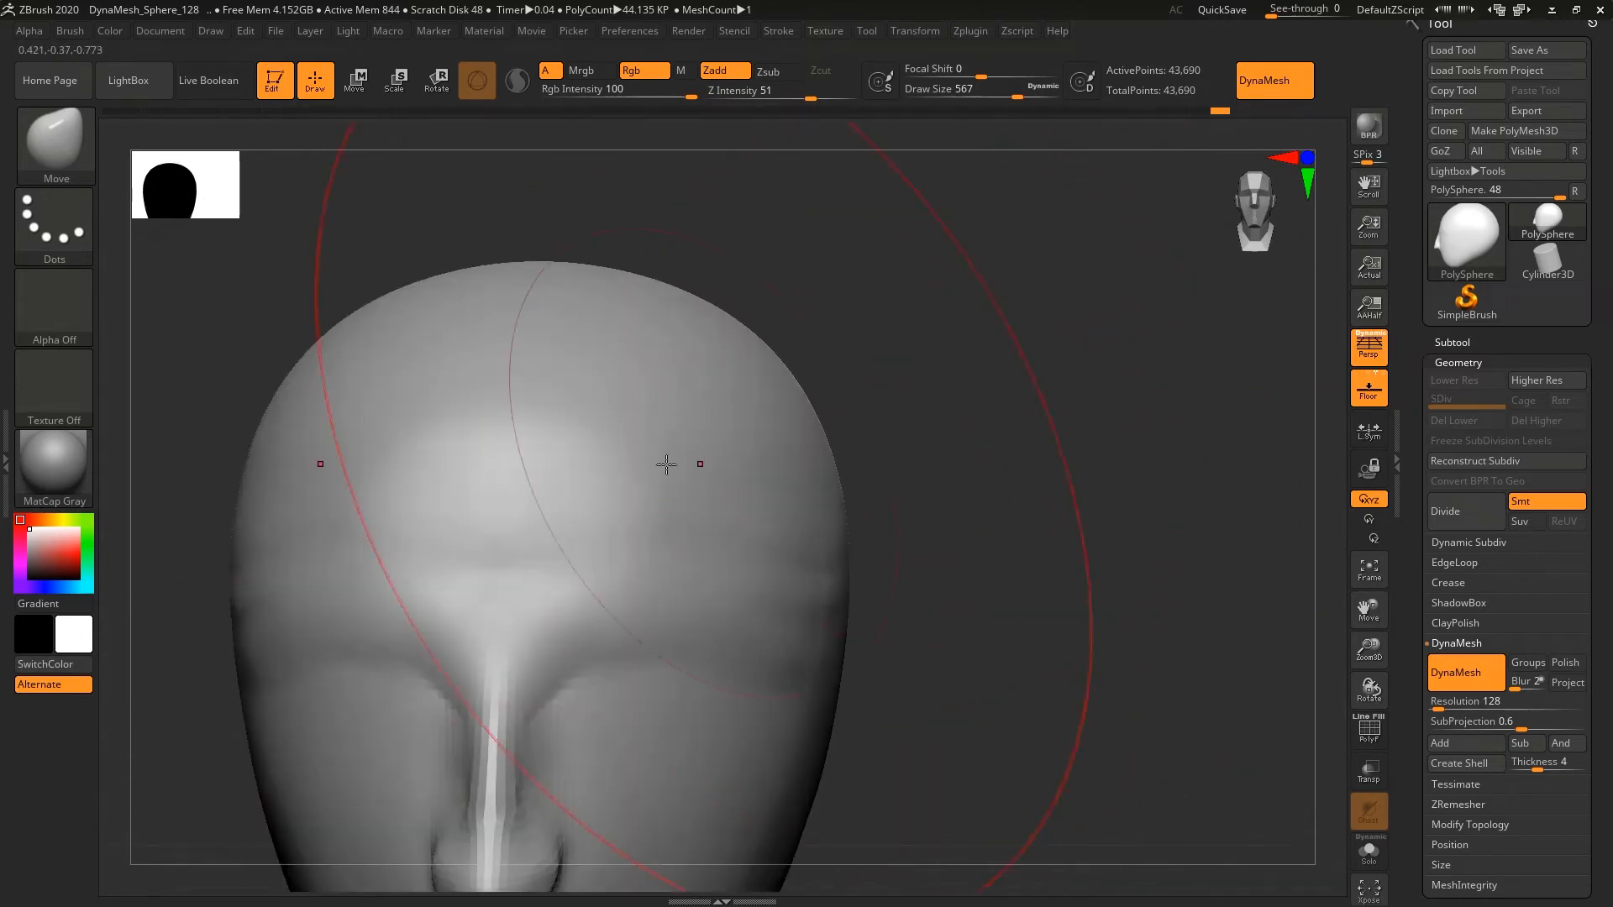
click(55, 143)
click(317, 171)
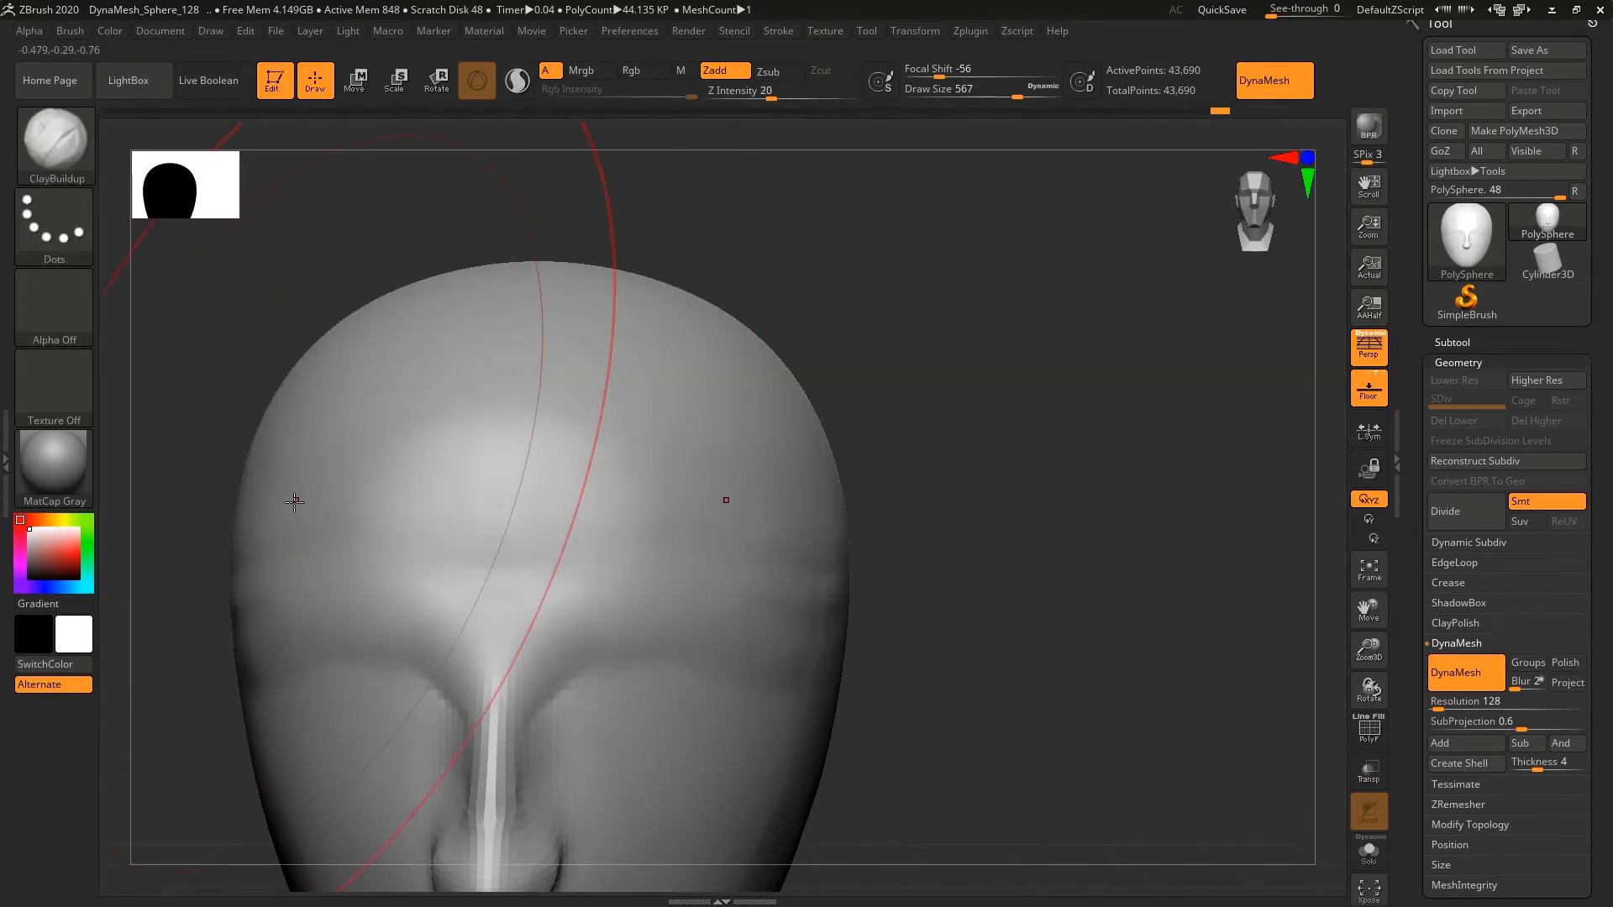
key(s)
drag(469, 414, 420, 414)
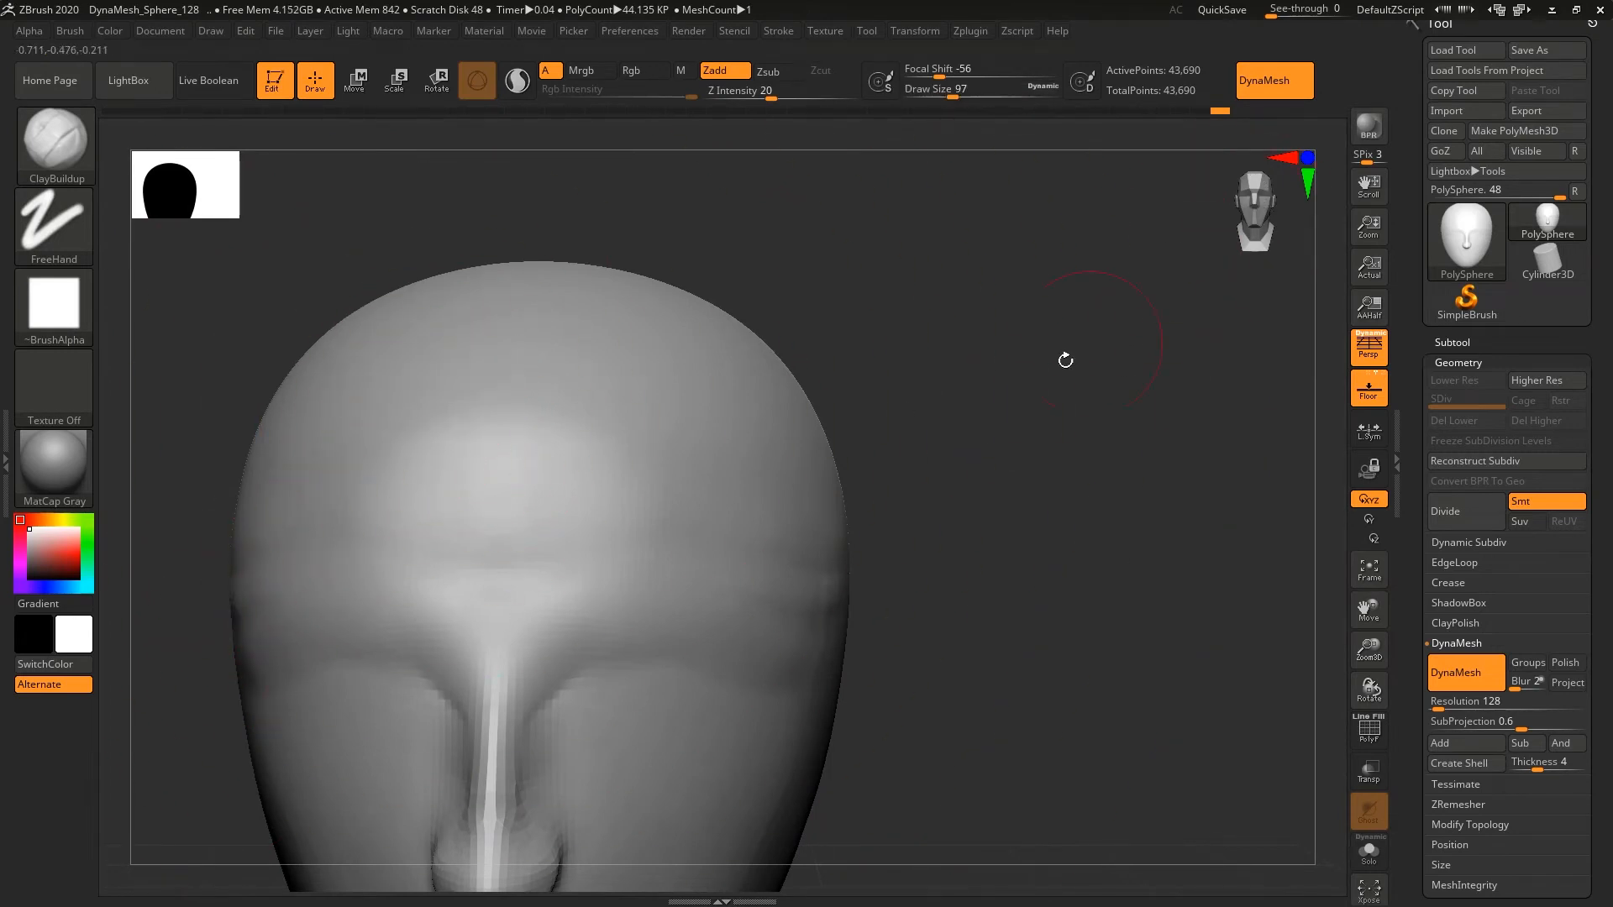
mouse_move(1065, 361)
mouse_down()
mouse_move(972, 521)
mouse_move(1163, 270)
mouse_move(1143, 303)
mouse_up()
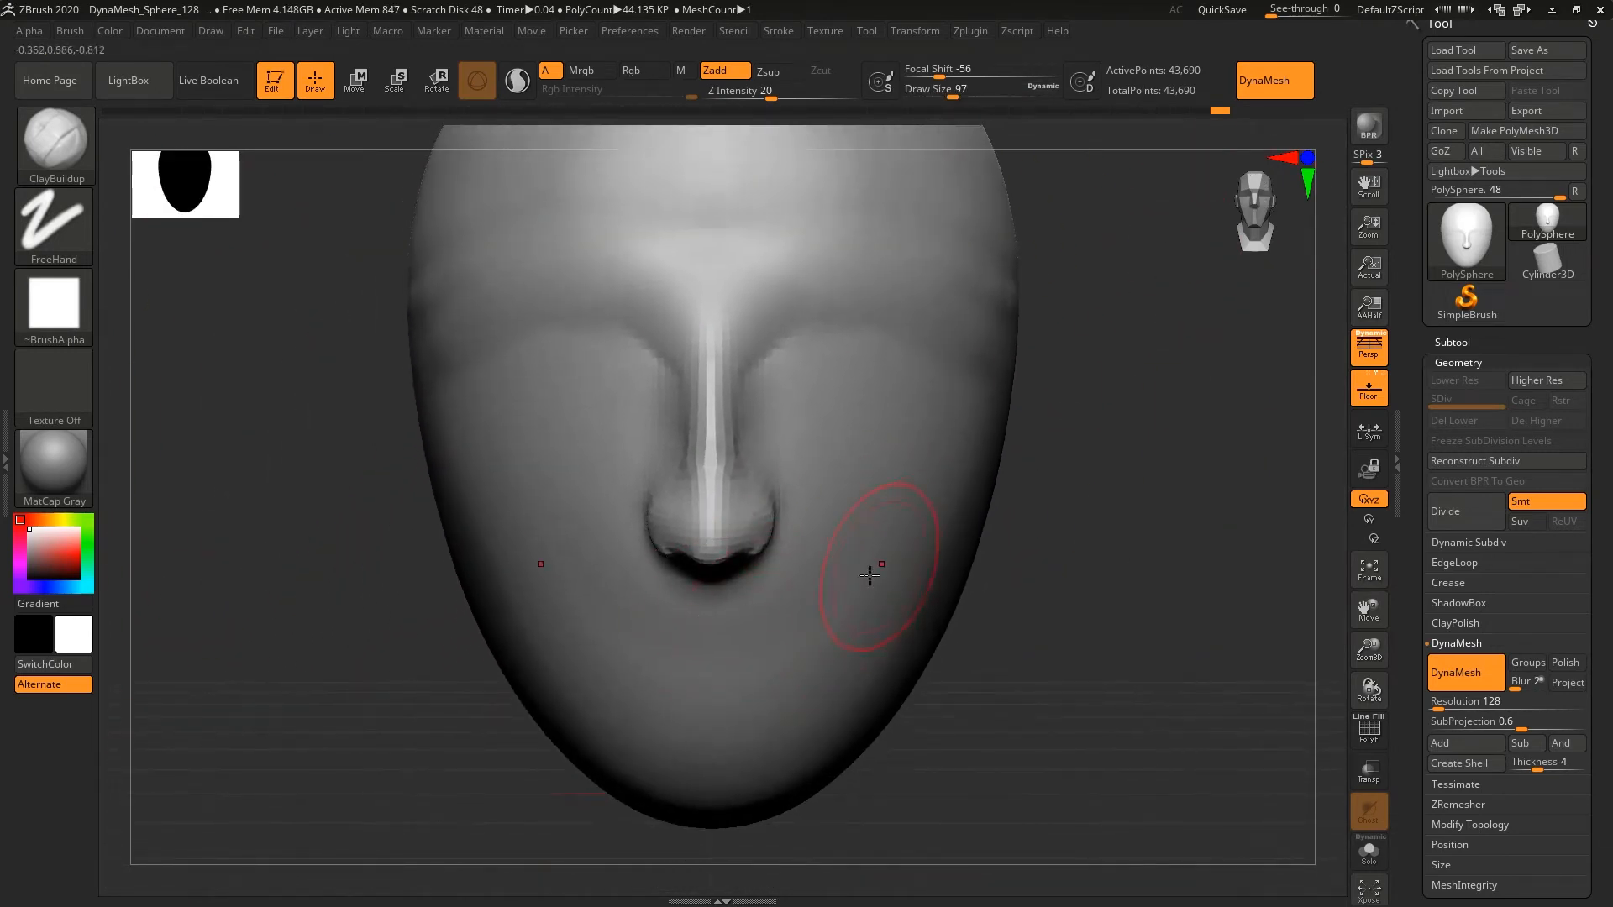
mouse_move(871, 656)
mouse_down()
mouse_move(882, 650)
mouse_move(808, 538)
mouse_move(865, 592)
mouse_move(823, 458)
mouse_move(891, 563)
mouse_move(945, 525)
mouse_move(901, 594)
mouse_move(891, 457)
mouse_move(916, 424)
mouse_move(868, 475)
mouse_move(917, 471)
mouse_up()
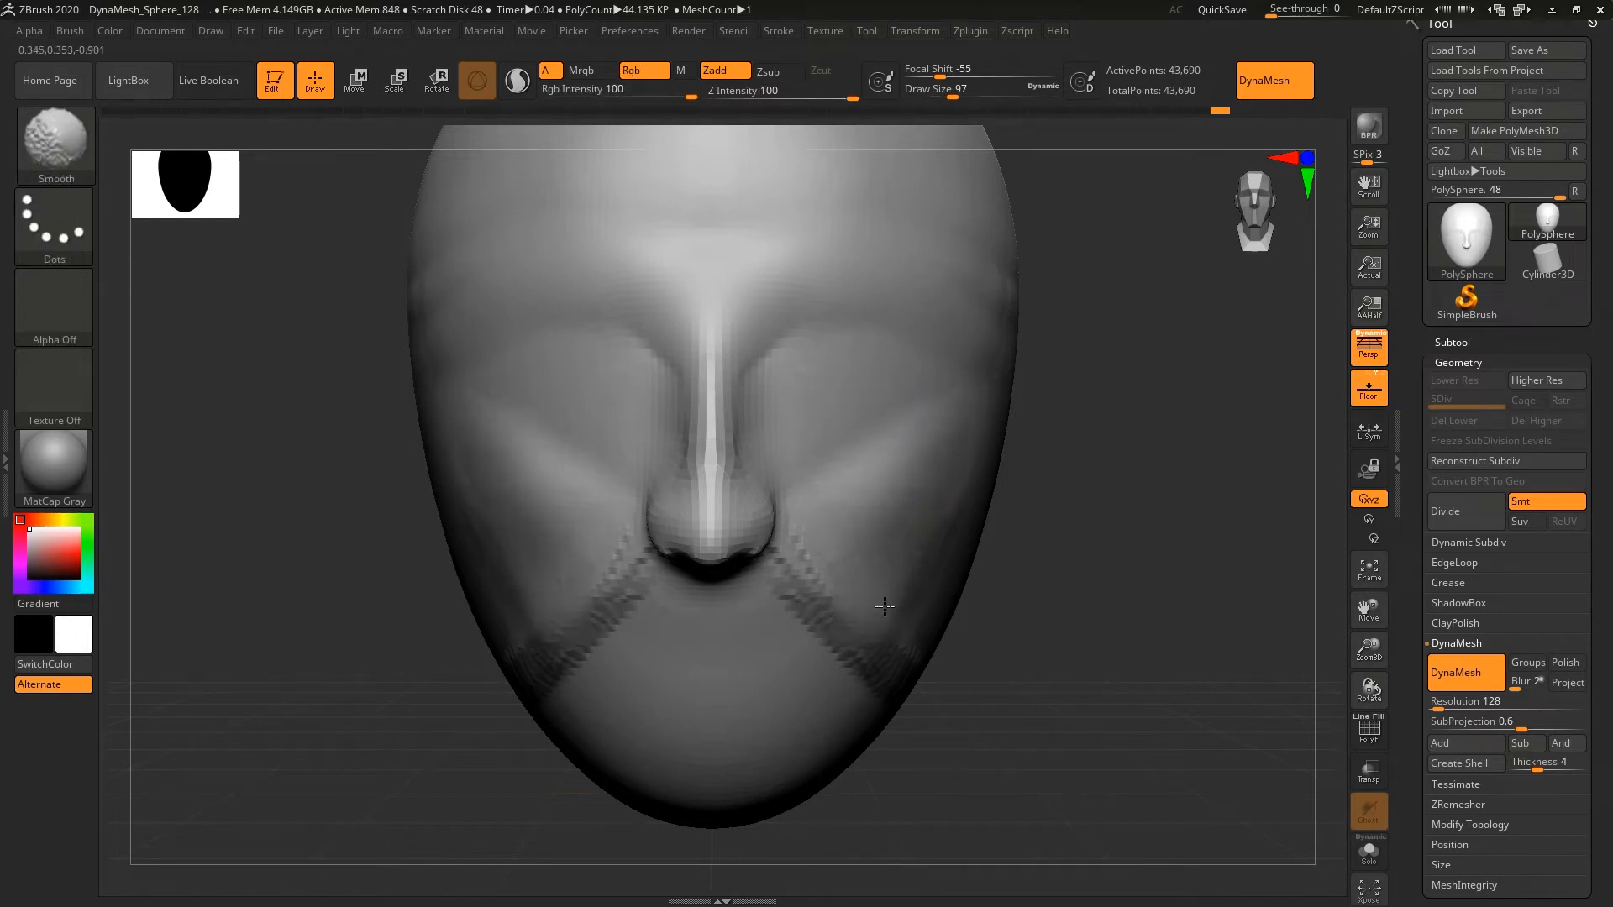
shift+drag(884, 606, 889, 646)
- Build up the front of the chin and shape its underside with the ClayBuildup brush, and smooth both areas
drag(1218, 538, 999, 477)
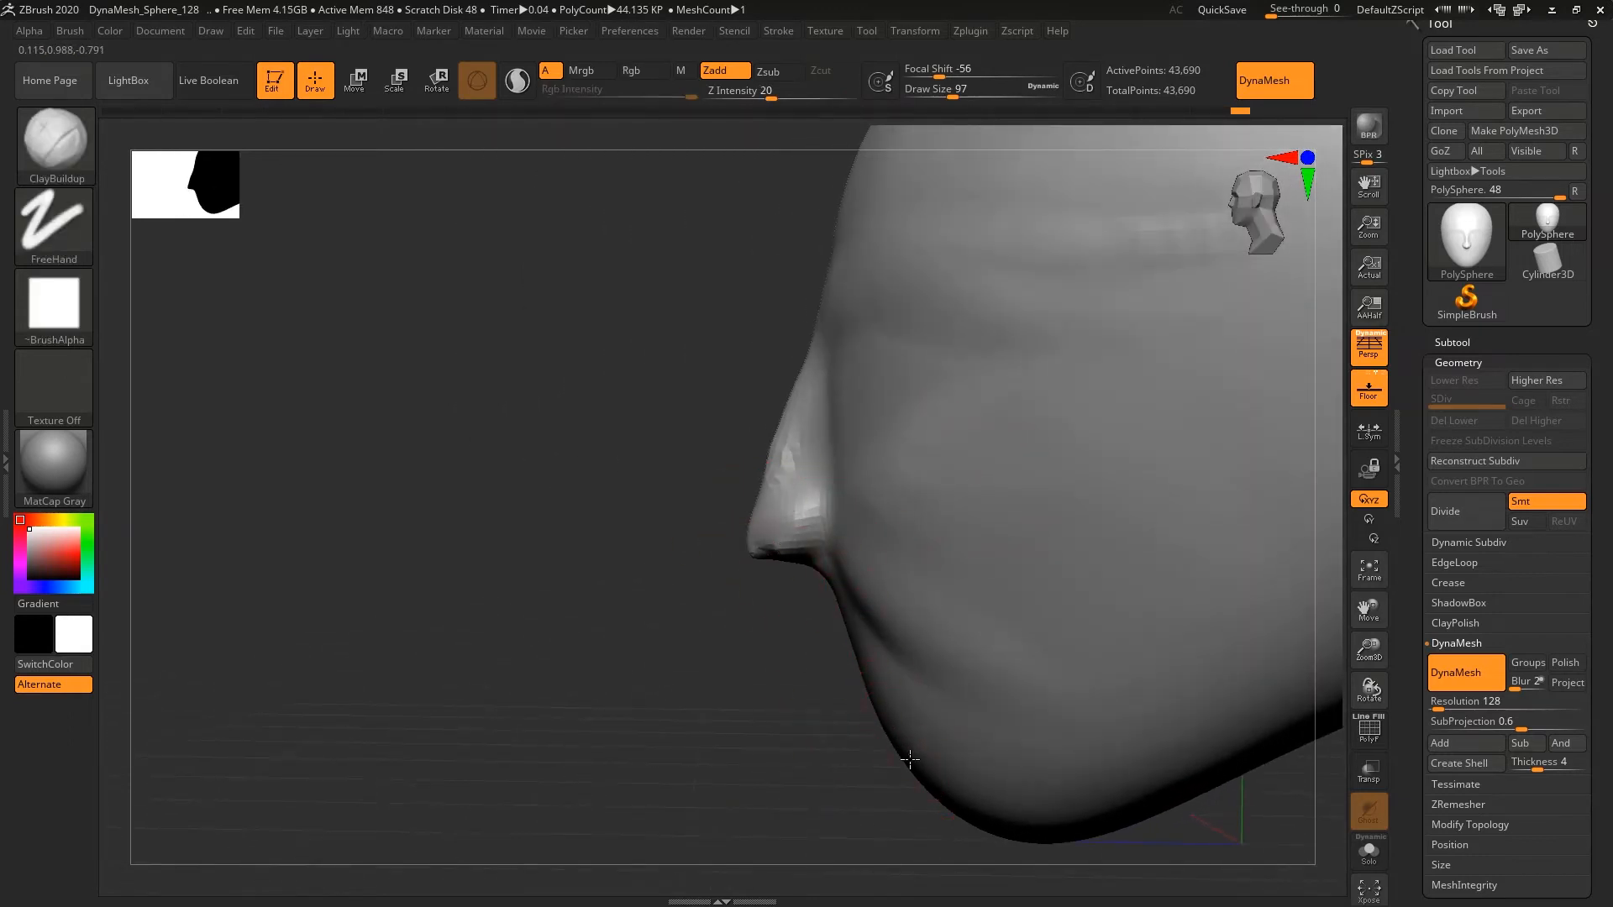
mouse_move(910, 759)
mouse_down()
mouse_move(859, 754)
mouse_move(865, 776)
mouse_move(863, 724)
mouse_up()
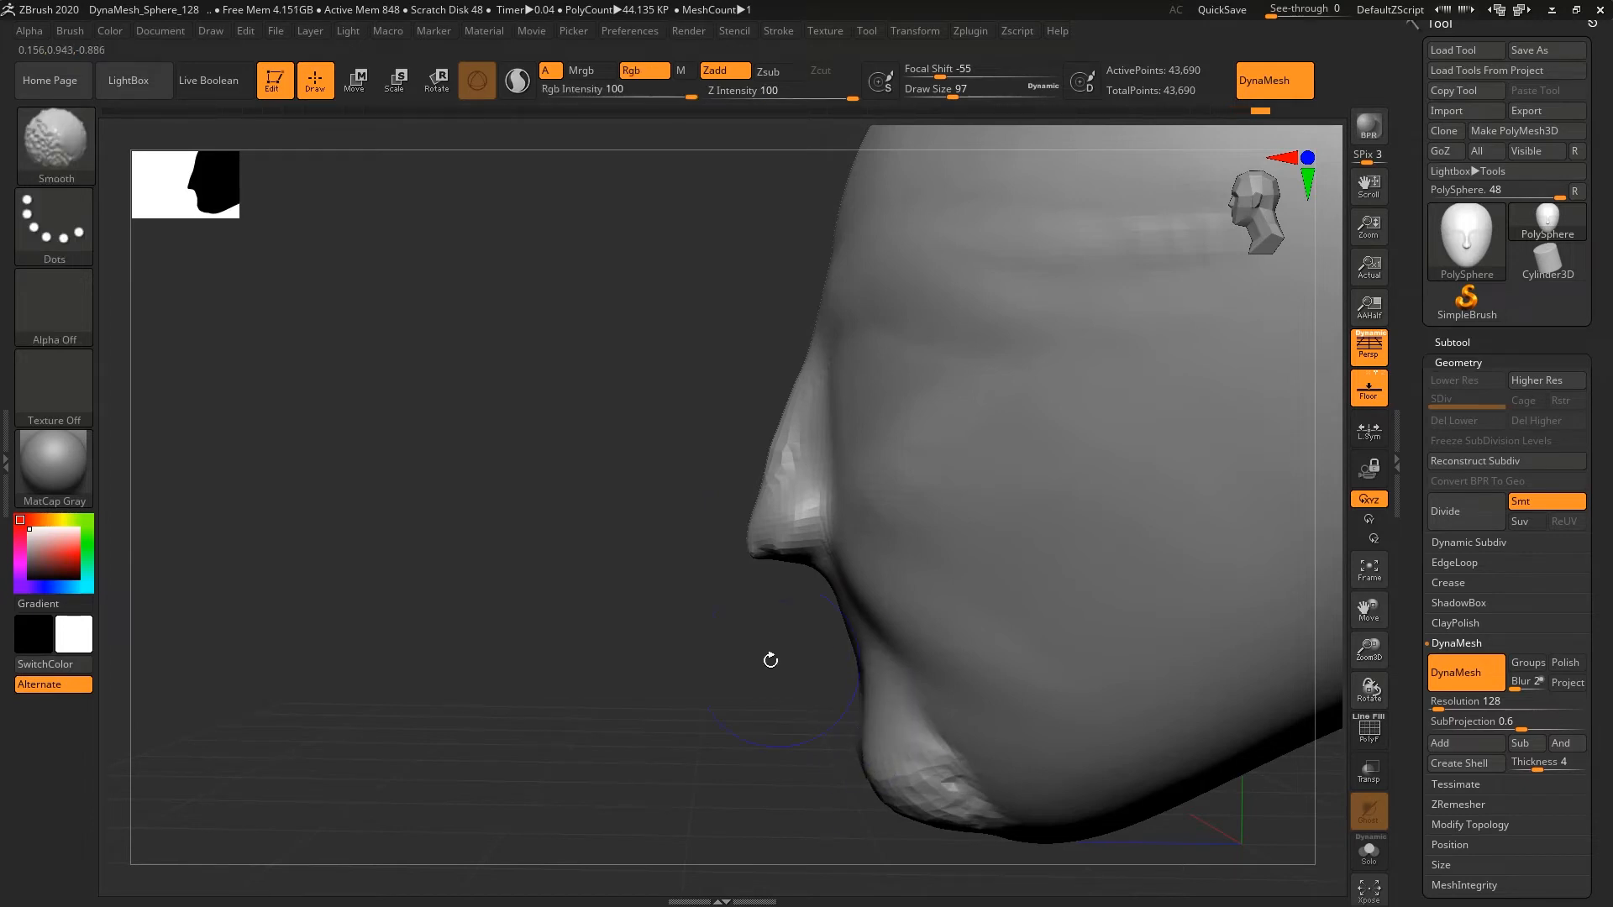
mouse_move(770, 660)
mouse_down()
mouse_move(782, 763)
mouse_move(707, 773)
mouse_move(865, 756)
mouse_move(747, 781)
mouse_move(772, 813)
mouse_up()
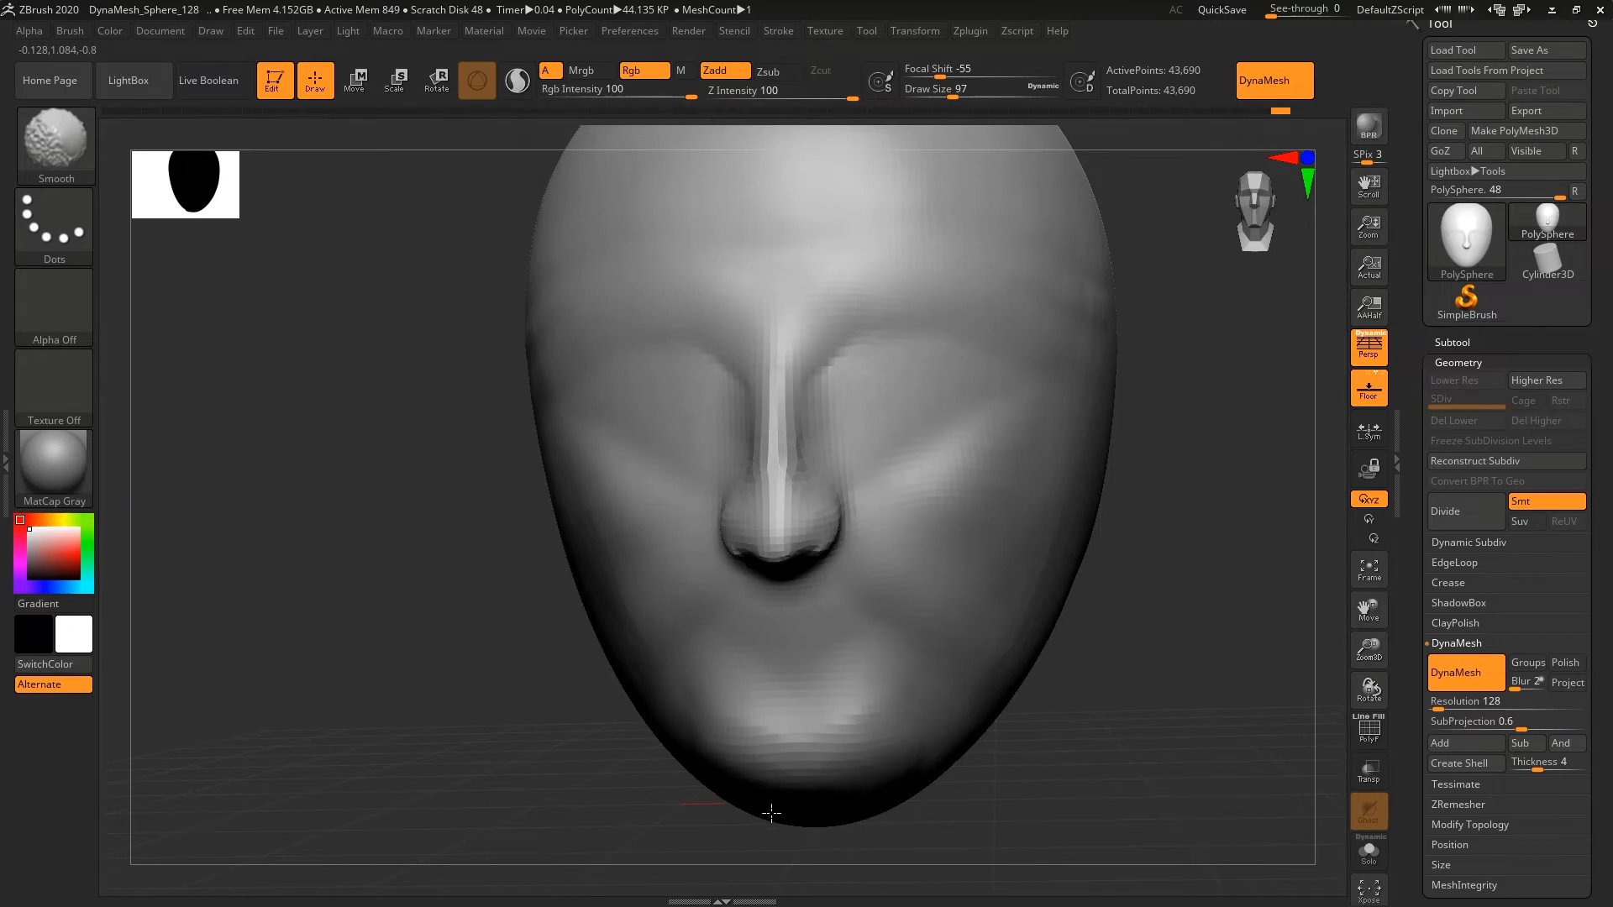
mouse_move(954, 702)
mouse_down()
mouse_move(1065, 656)
mouse_move(658, 672)
mouse_up()
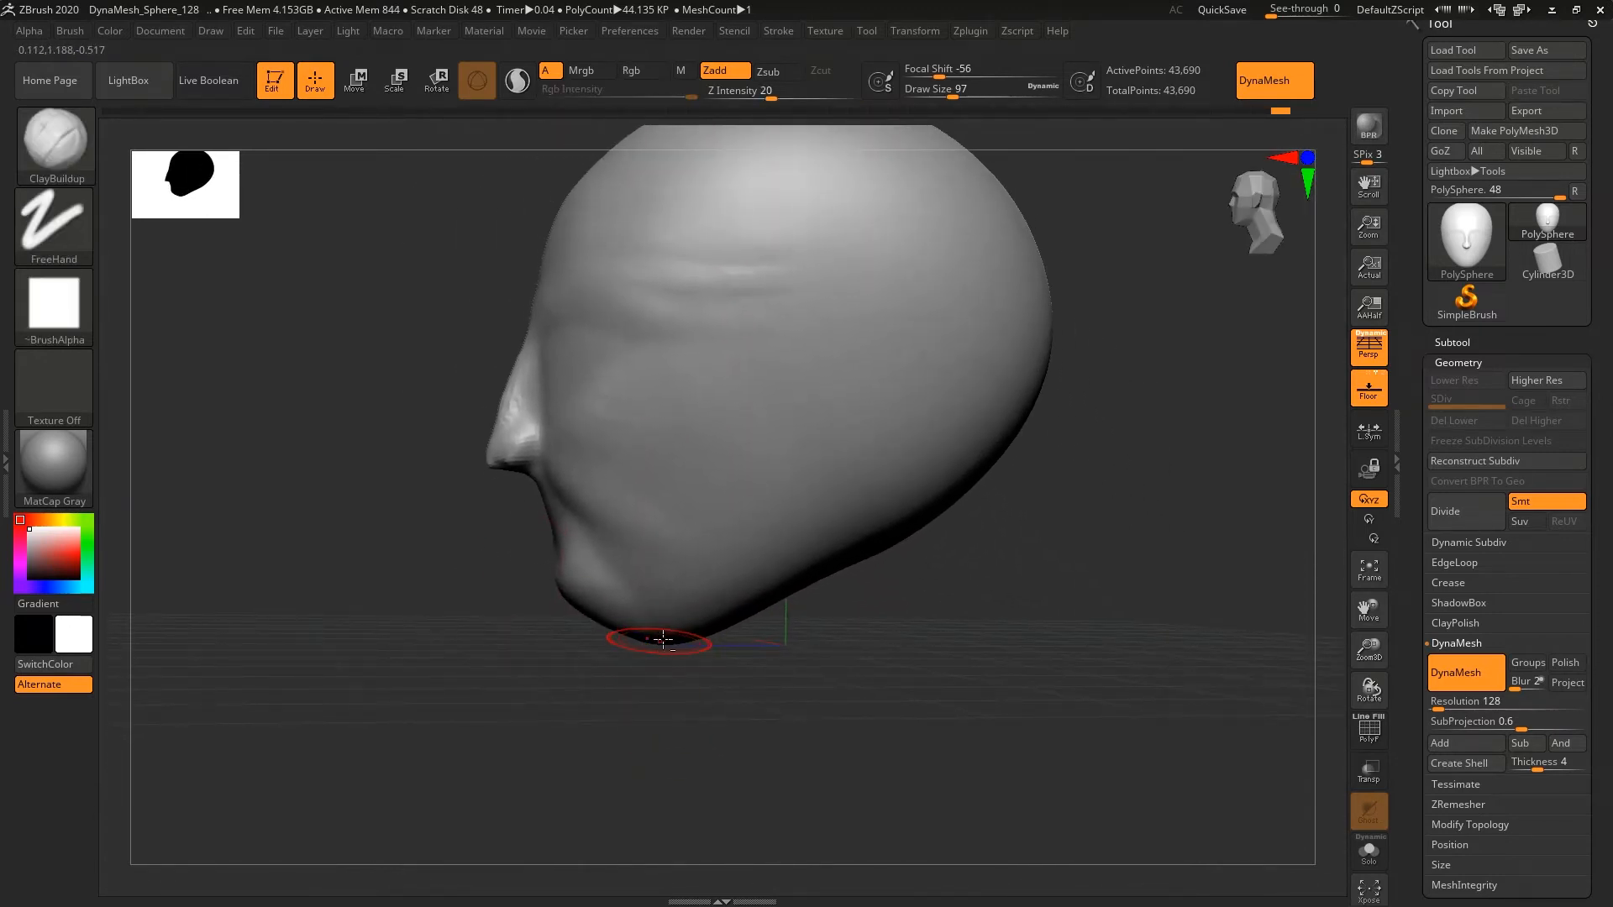
drag(683, 635, 647, 629)
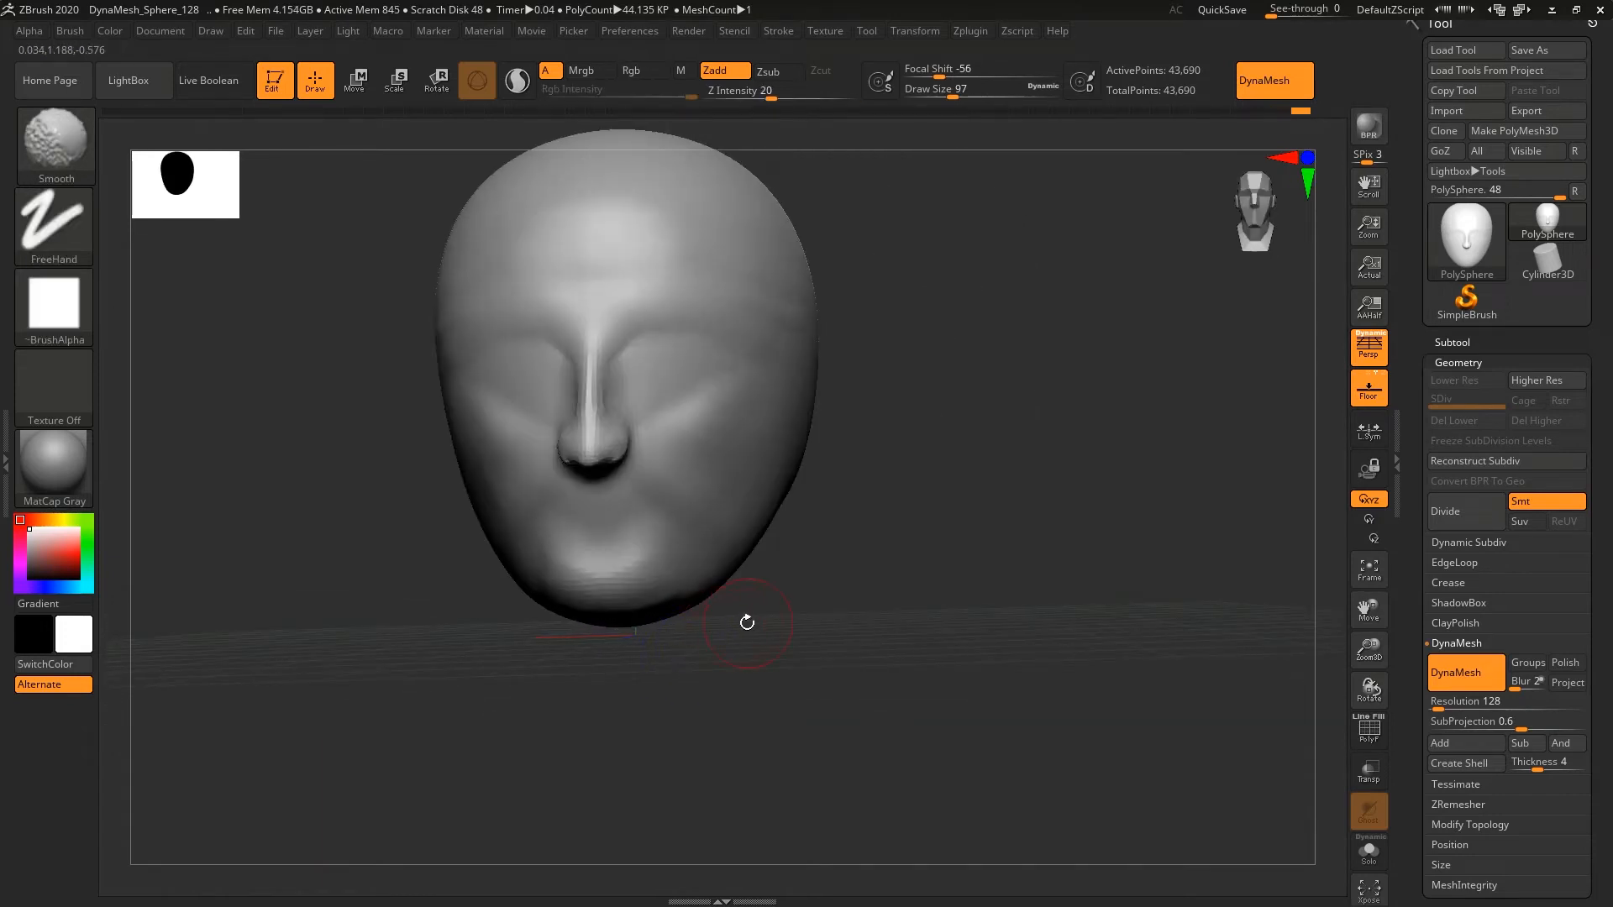
mouse_move(746, 622)
mouse_down()
mouse_move(827, 629)
mouse_move(743, 627)
mouse_up()
drag(771, 535, 882, 382)
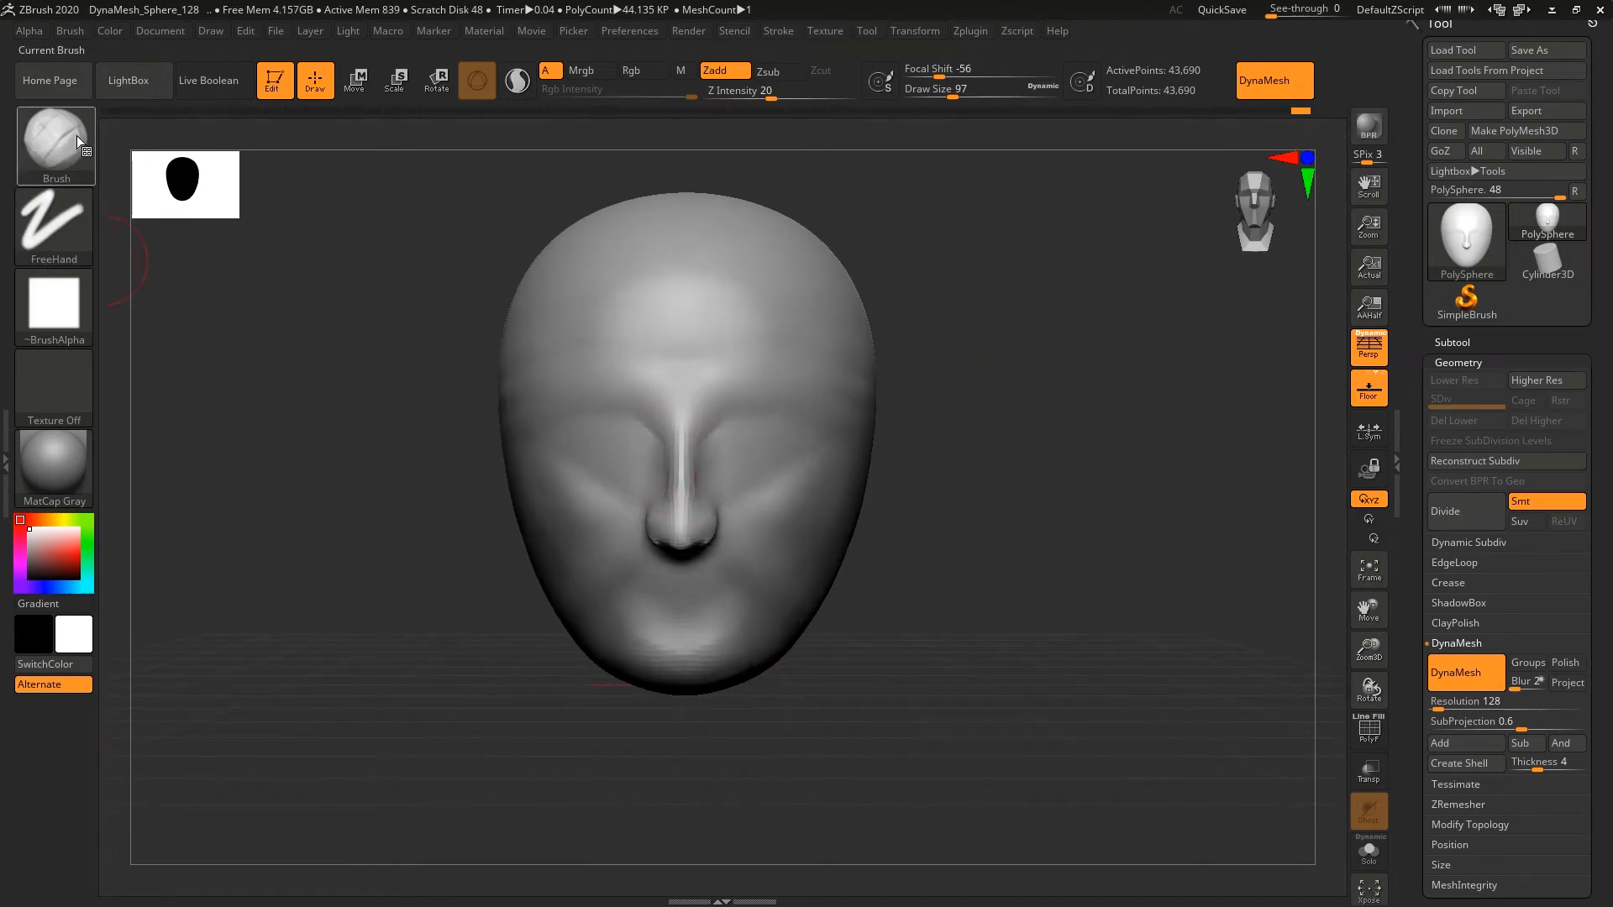
- Widen the nose bridge and build up the cheeks beside the nose with ClayBuildup at Draw Size 46, and smooth them
key(s)
mouse_move(684, 420)
mouse_down()
mouse_move(699, 420)
mouse_move(686, 427)
mouse_up()
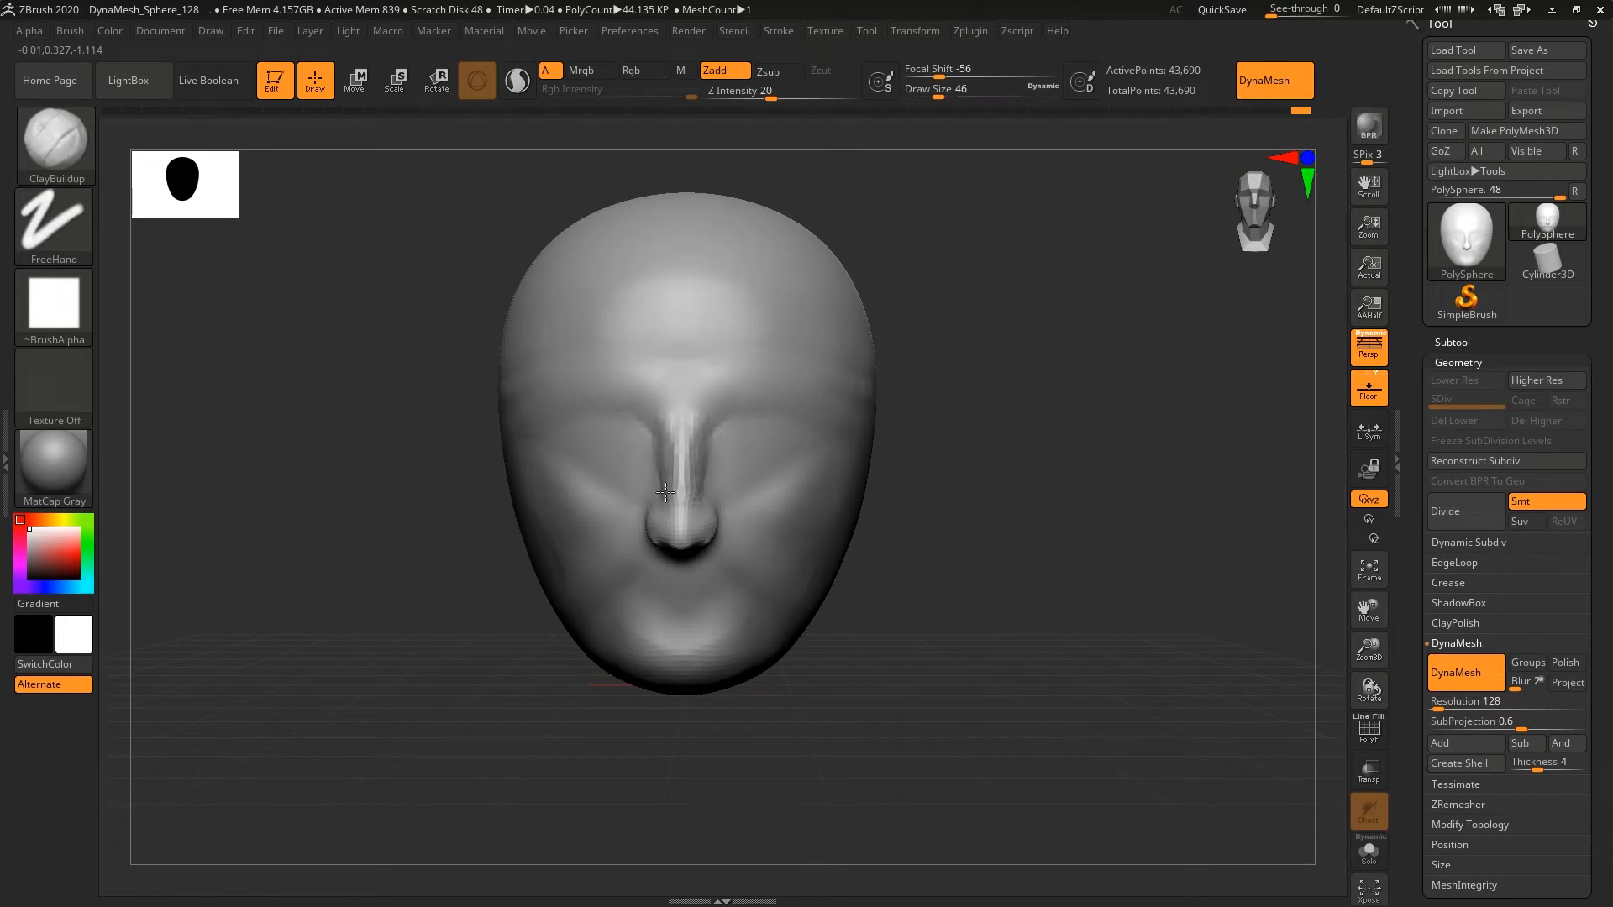
mouse_move(683, 460)
mouse_down()
mouse_move(730, 385)
mouse_move(683, 434)
mouse_move(652, 406)
mouse_move(709, 396)
mouse_move(726, 481)
mouse_move(721, 445)
mouse_up()
key(shift)
drag(768, 506, 742, 500)
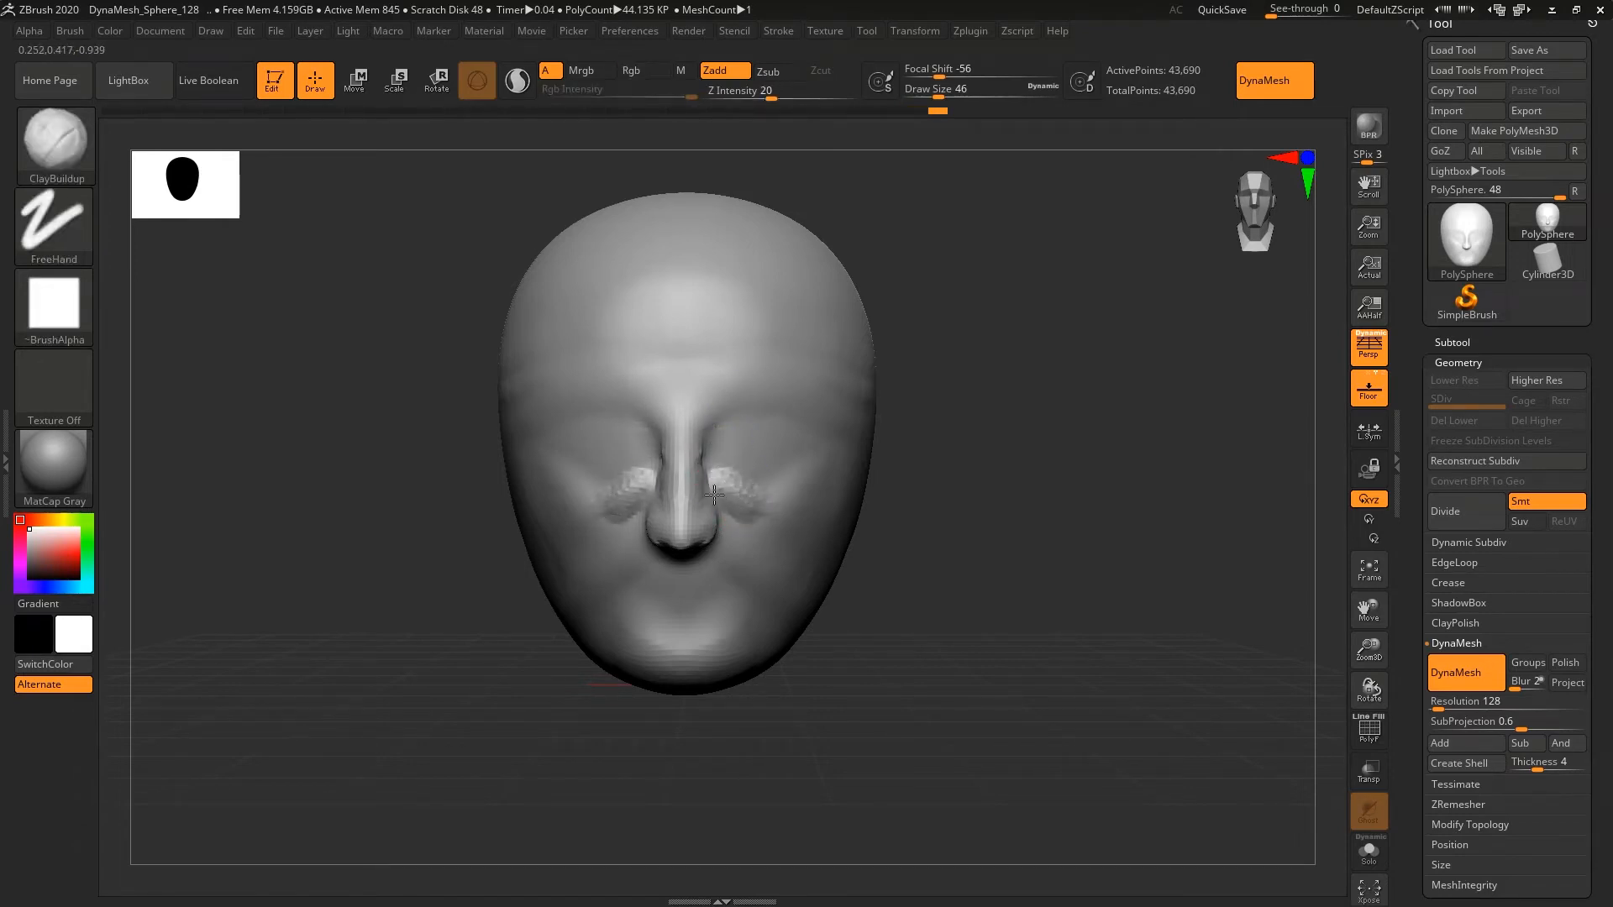
key(shift)
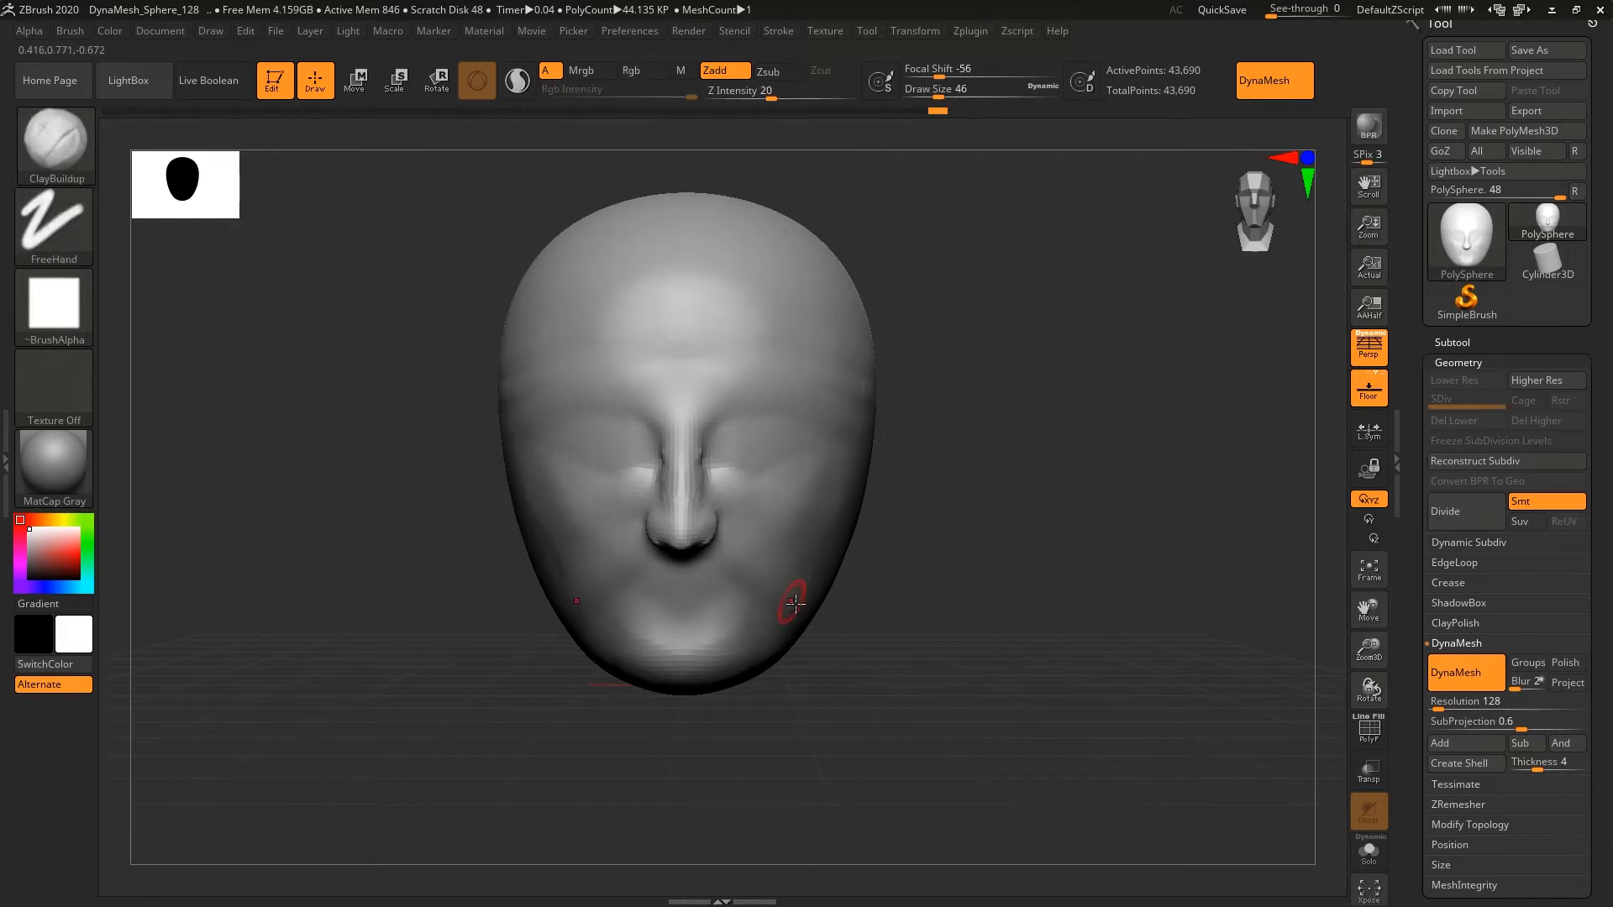
- Carve in the temples with the ClayBuildup brush at Draw Size 268 and smooth the sides of the head
key(s)
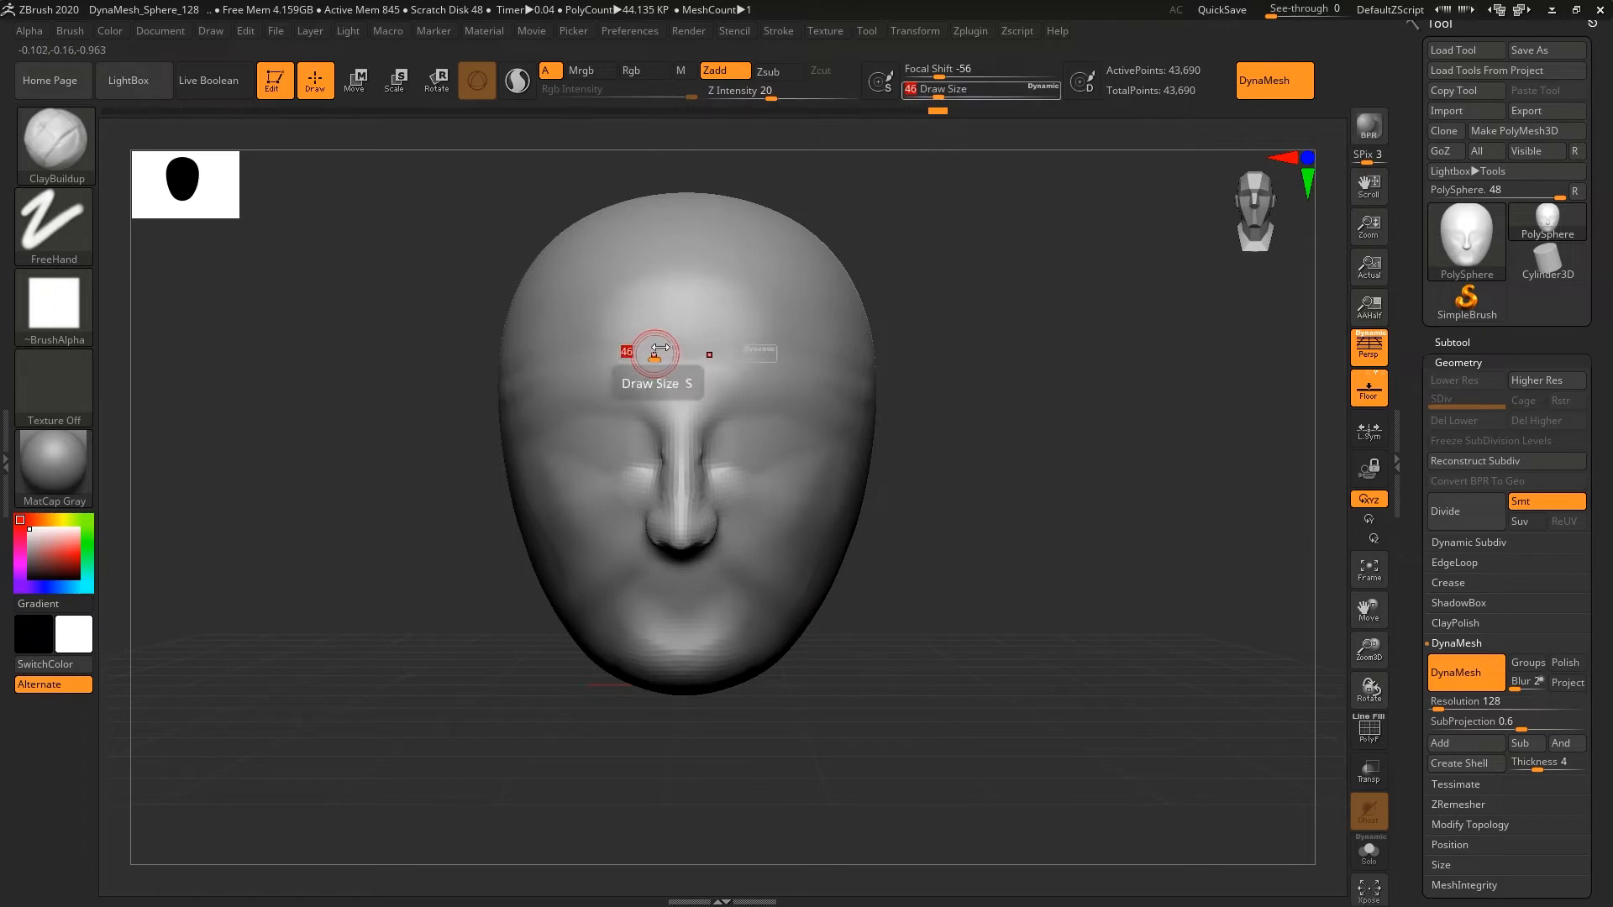
drag(658, 350, 704, 346)
drag(867, 355, 834, 363)
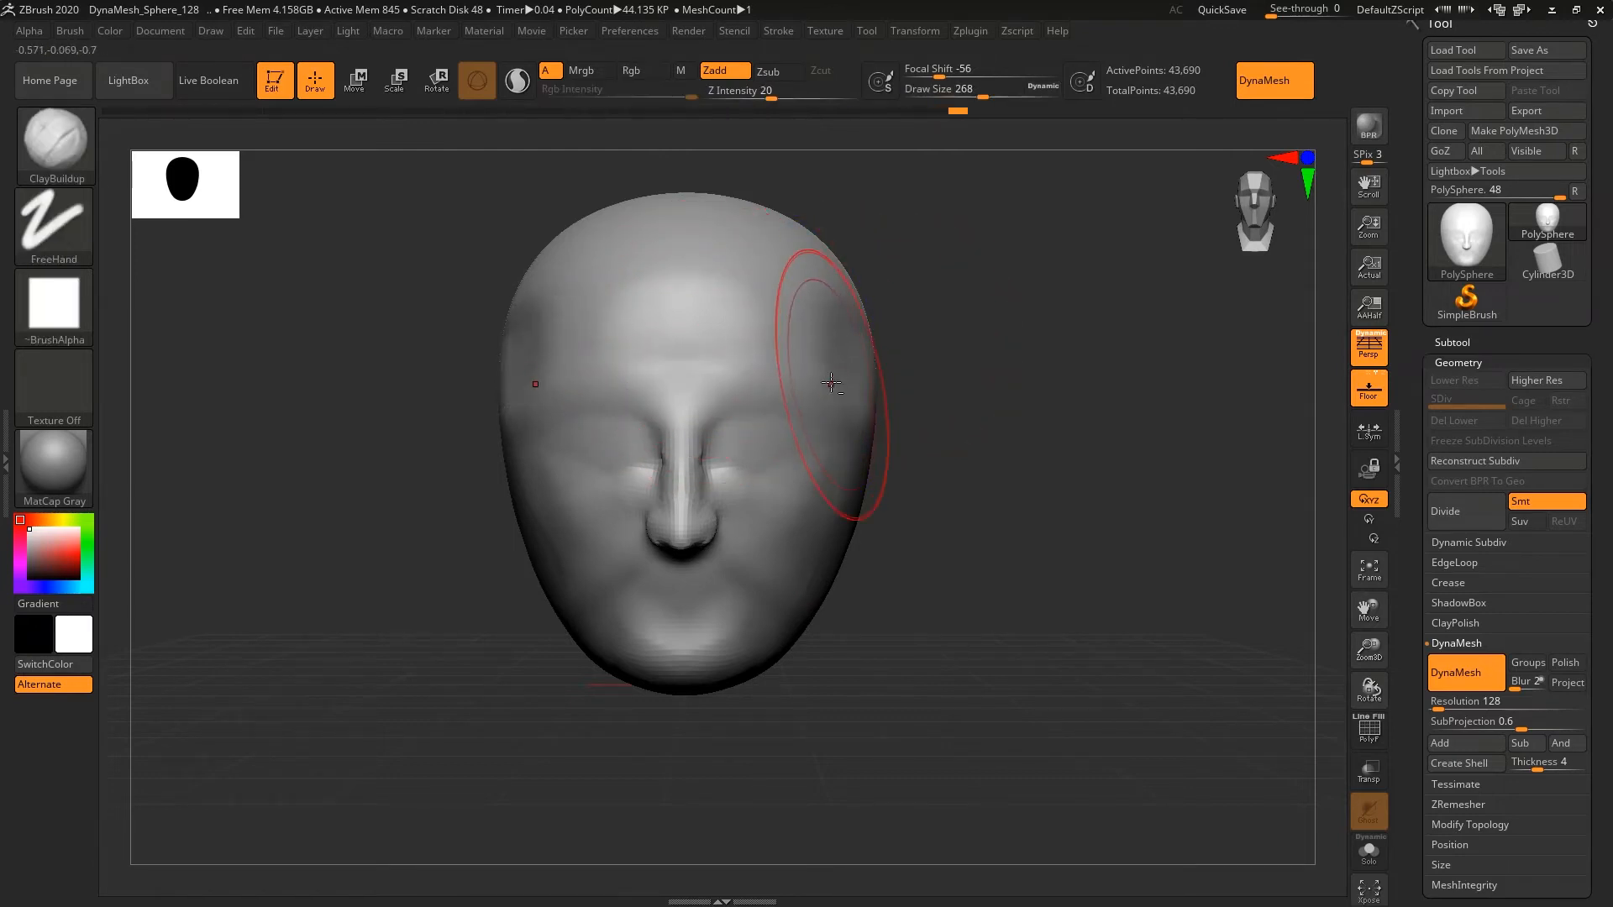
mouse_move(828, 370)
mouse_down()
mouse_move(832, 278)
mouse_move(830, 321)
mouse_up()
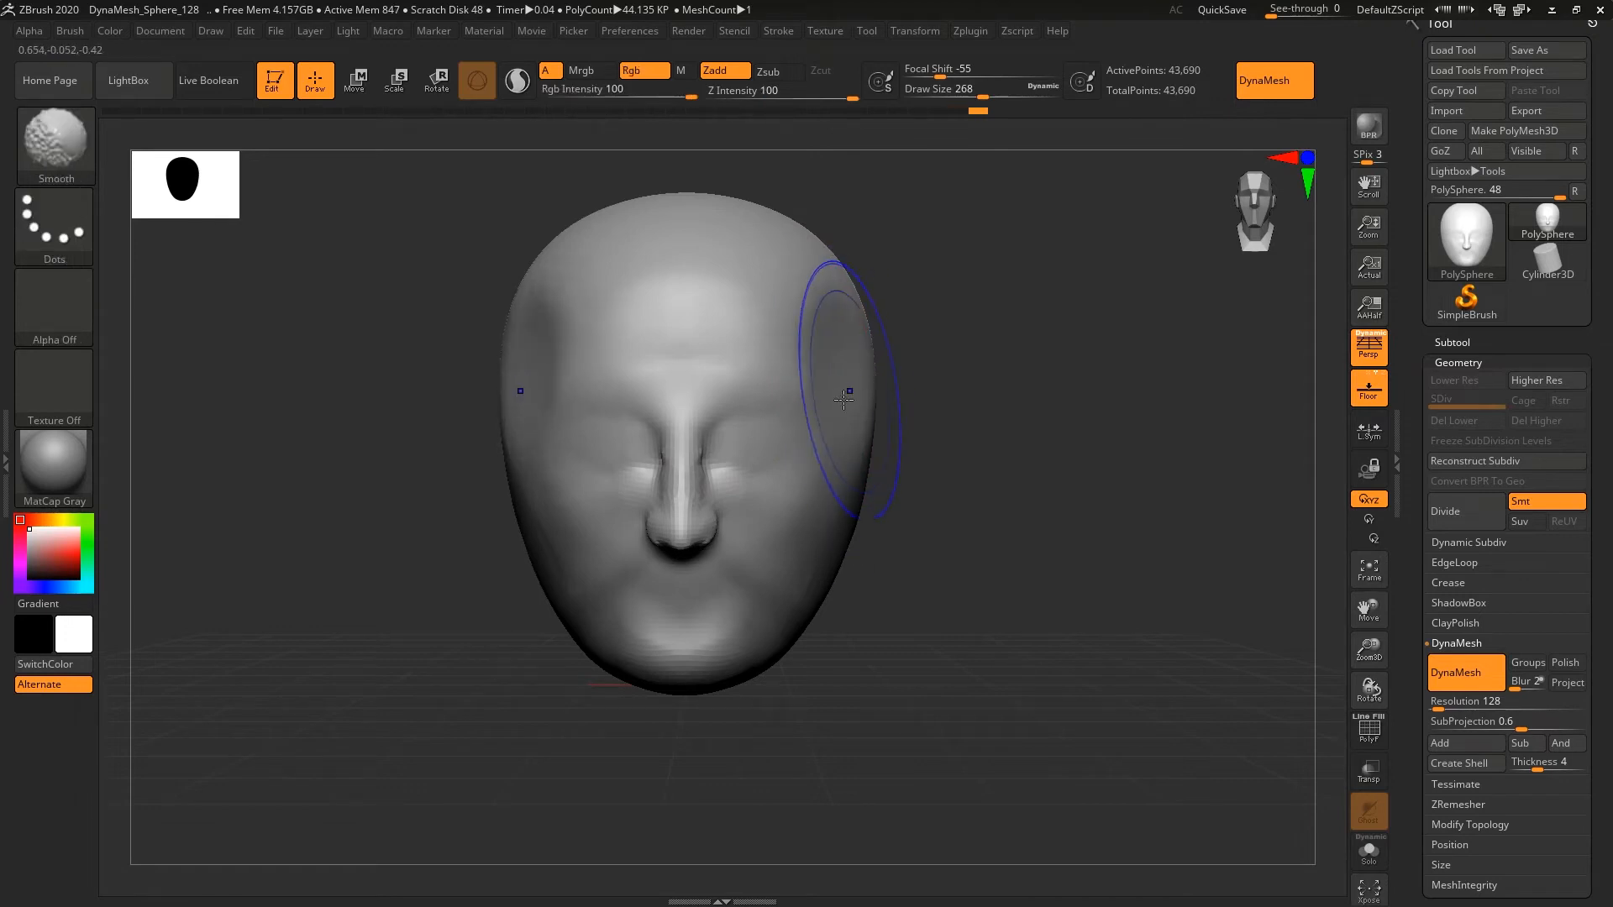
mouse_move(933, 403)
mouse_down()
mouse_move(829, 594)
mouse_move(793, 594)
mouse_move(839, 594)
mouse_move(858, 617)
mouse_up()
drag(485, 631, 472, 629)
drag(864, 689, 815, 672)
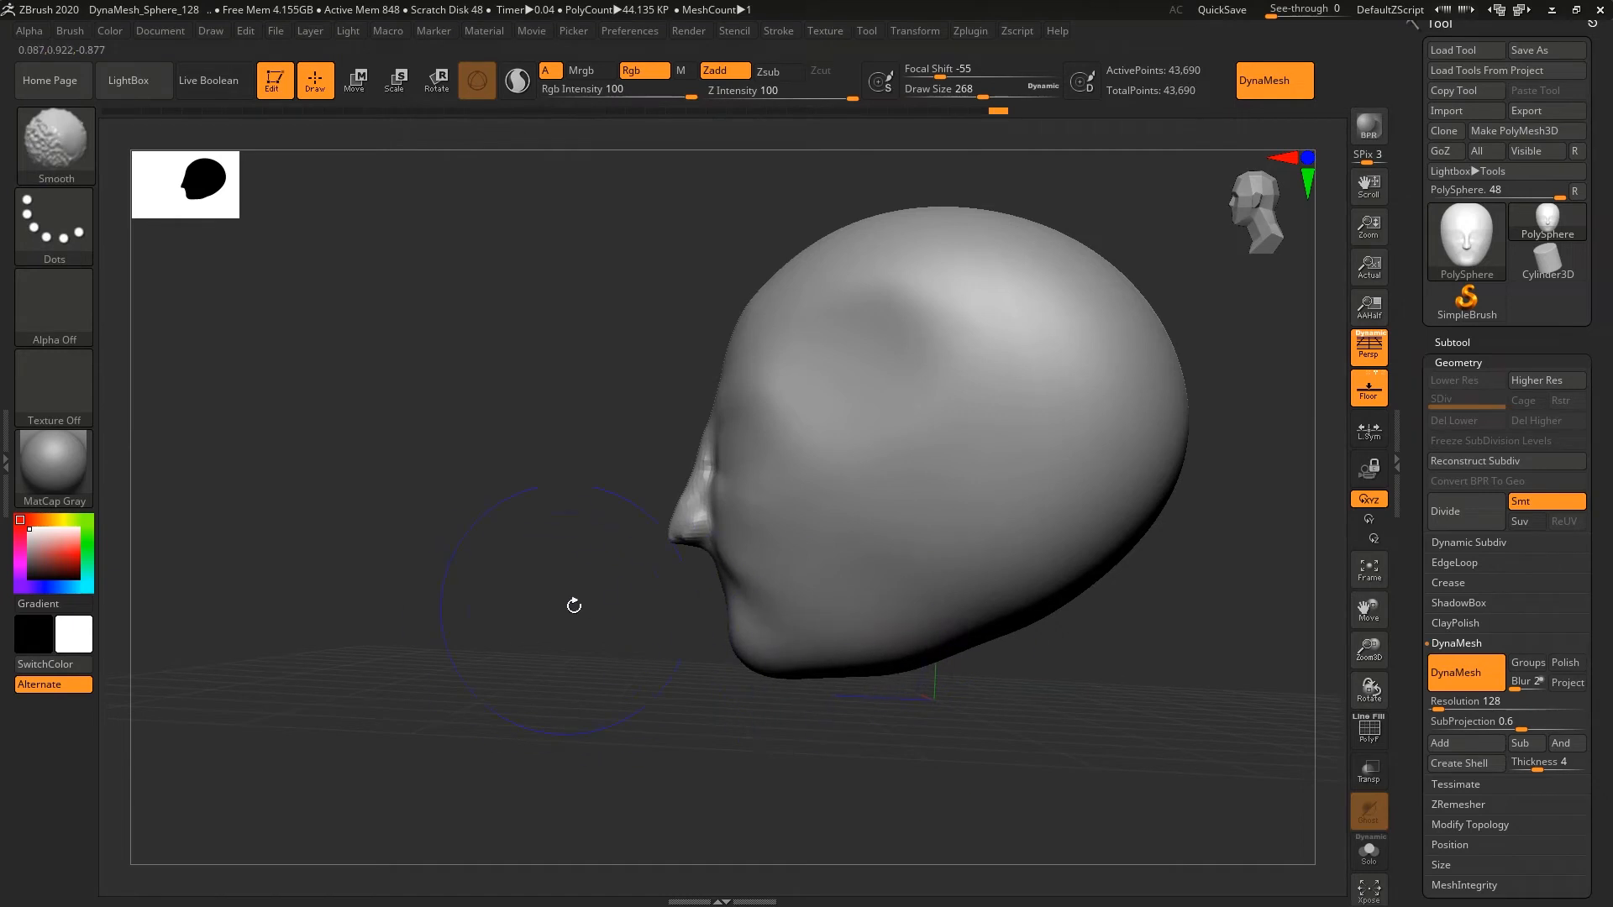
- Carve a concave transition from the back of the skull to the jaw with ClayBuildup and smooth it
drag(602, 612, 607, 605)
drag(542, 394, 462, 403)
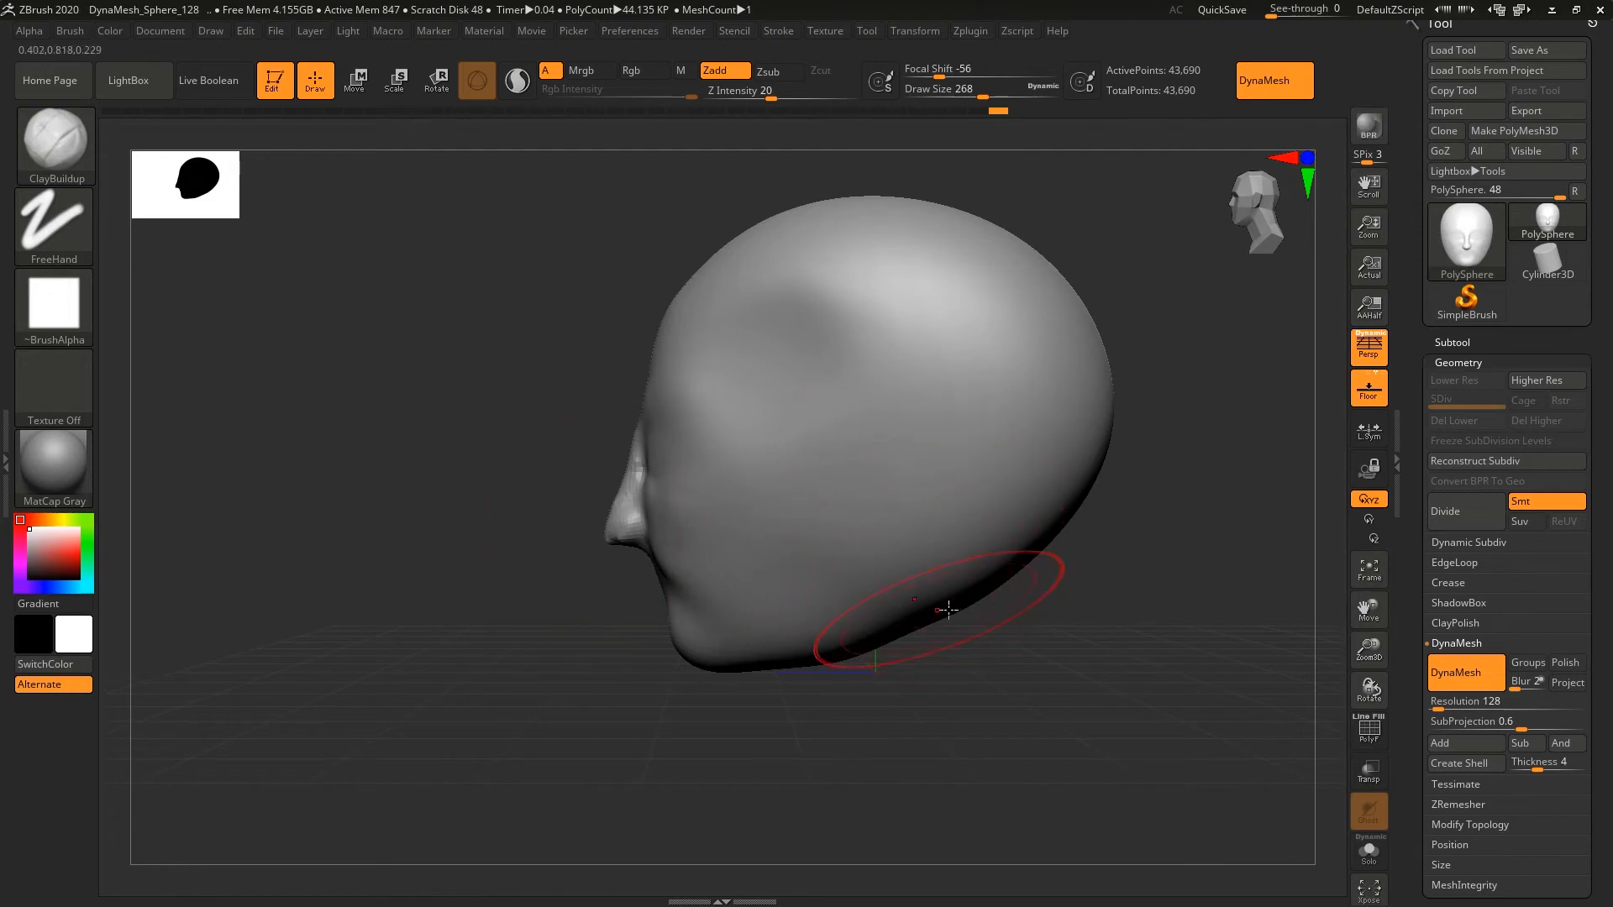
mouse_move(943, 607)
mouse_down()
mouse_move(966, 580)
mouse_move(936, 587)
mouse_move(1008, 569)
mouse_move(950, 575)
mouse_move(969, 594)
mouse_move(936, 572)
mouse_move(939, 553)
mouse_move(993, 549)
mouse_move(991, 516)
mouse_move(957, 518)
mouse_up()
key(ctrl+z)
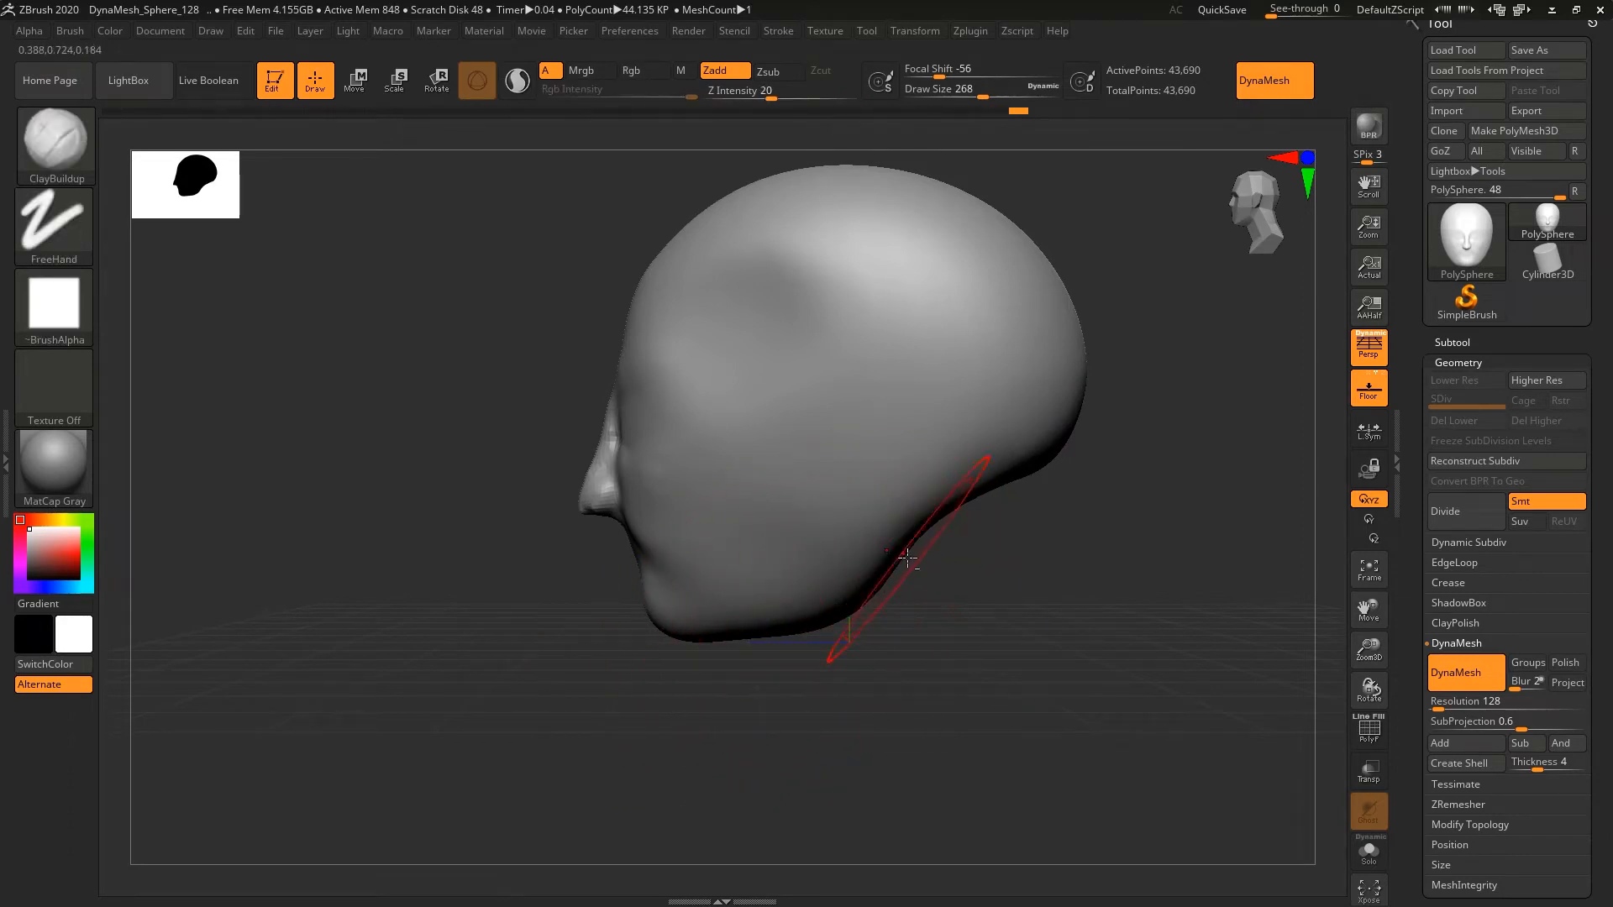
key(shift)
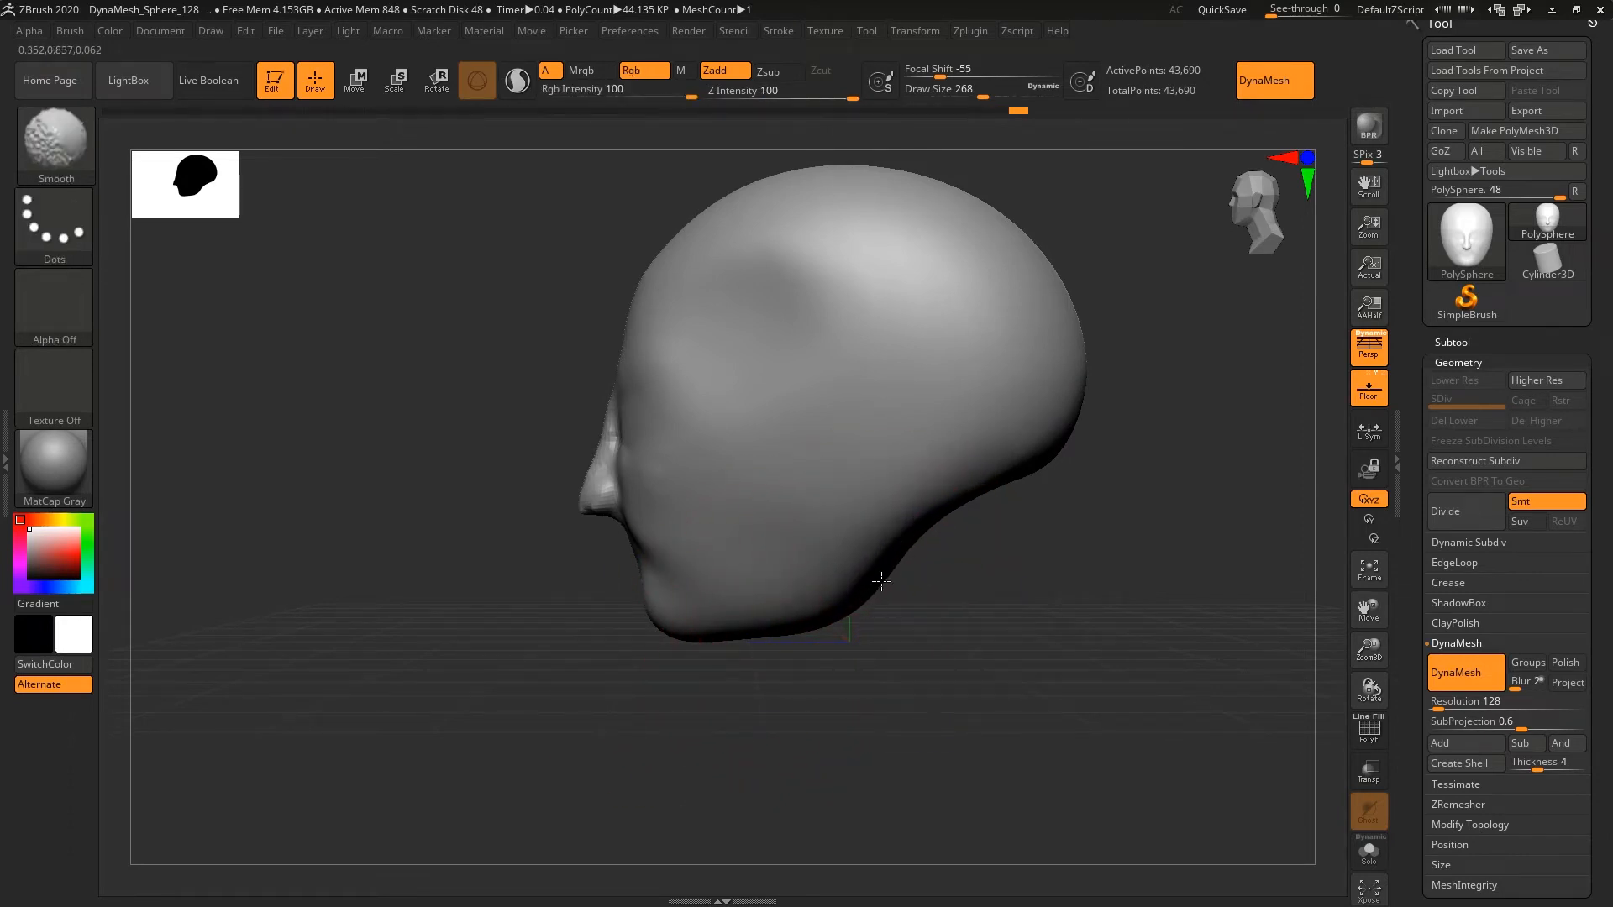
alt+drag(881, 582, 605, 579)
mouse_move(220, 579)
mouse_down()
mouse_move(406, 601)
mouse_move(445, 520)
mouse_up()
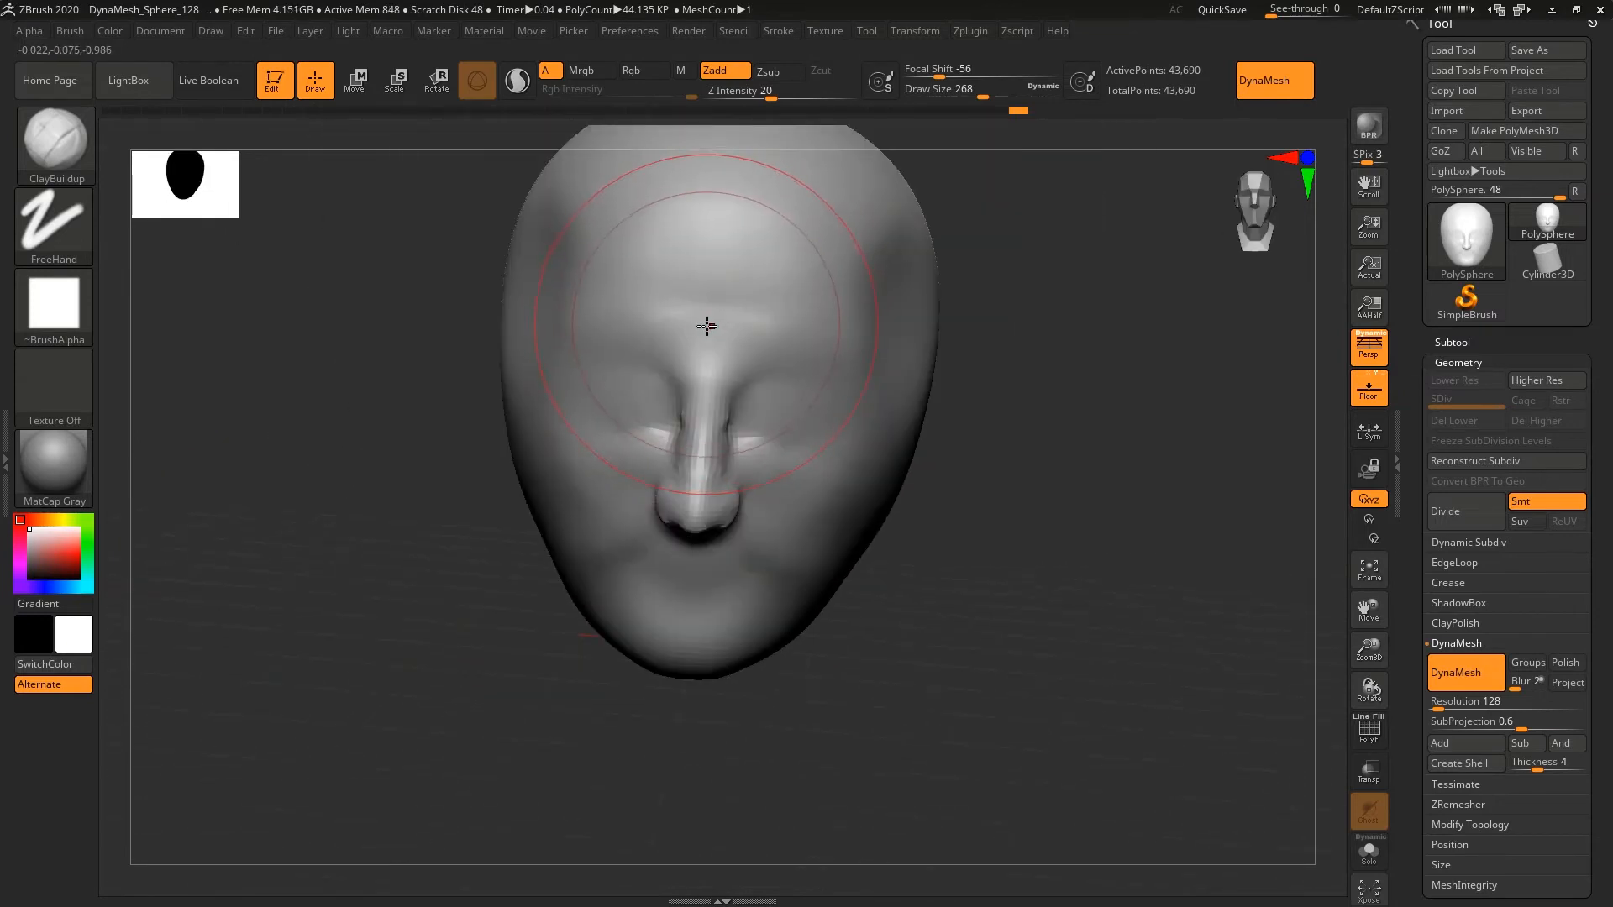
- Carve the eye sockets beneath the brow with ClayBuildup at Draw Size 49, and smooth them into the nose bridge
key(s)
drag(706, 327, 672, 327)
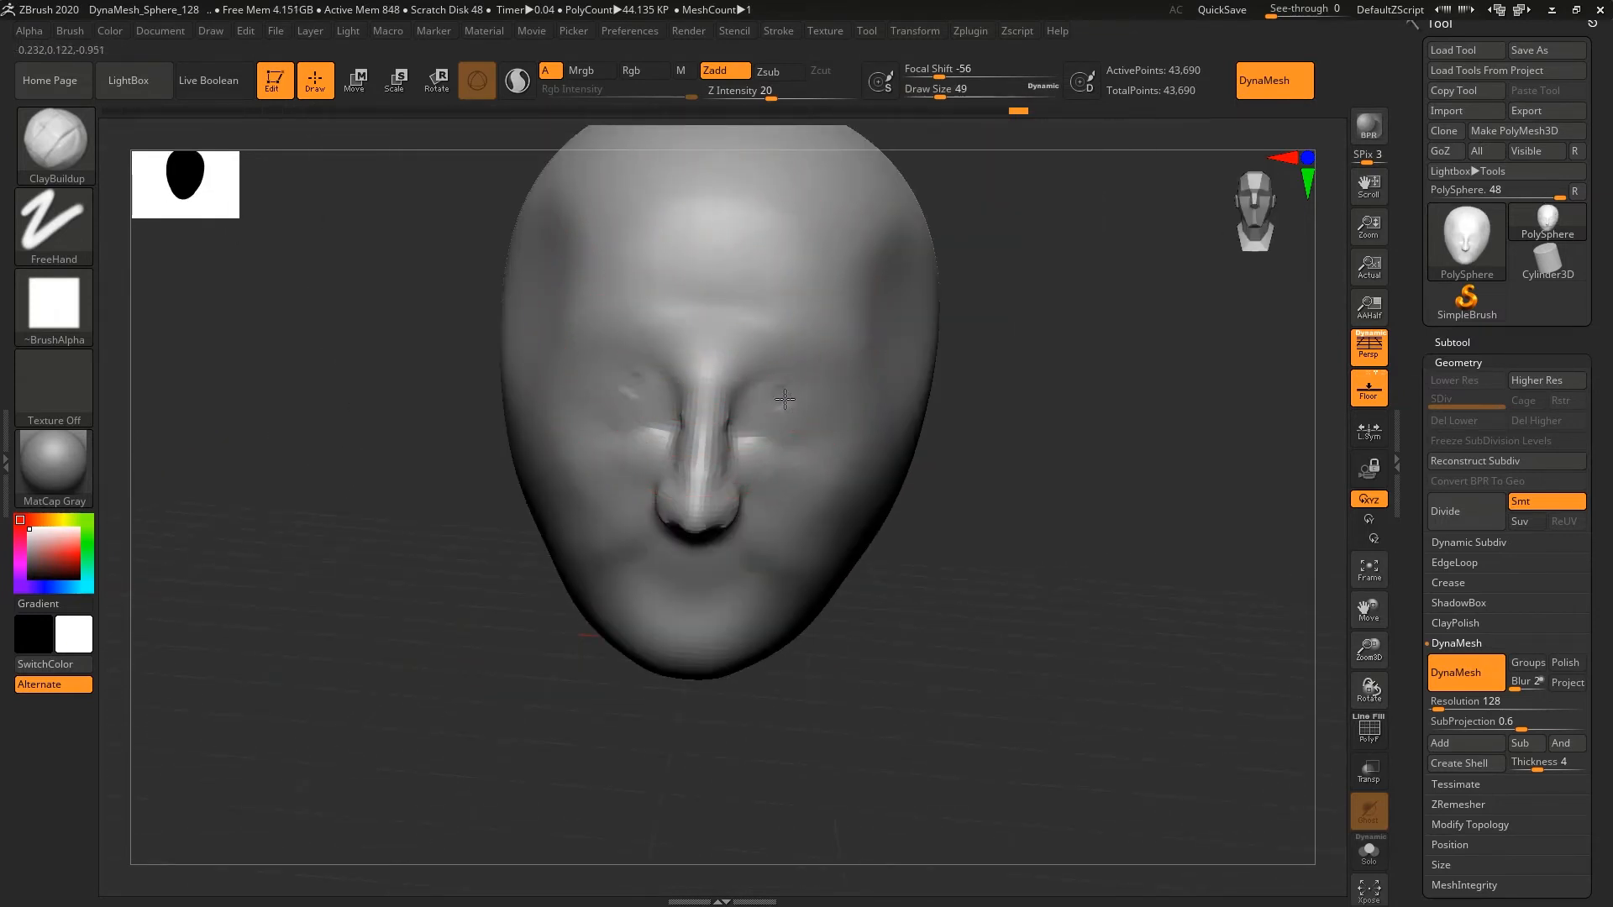
mouse_move(784, 399)
mouse_down()
mouse_move(760, 395)
mouse_move(807, 378)
mouse_move(850, 388)
mouse_move(781, 386)
mouse_move(793, 406)
mouse_move(796, 388)
mouse_move(856, 385)
mouse_up()
shift+drag(779, 458, 780, 363)
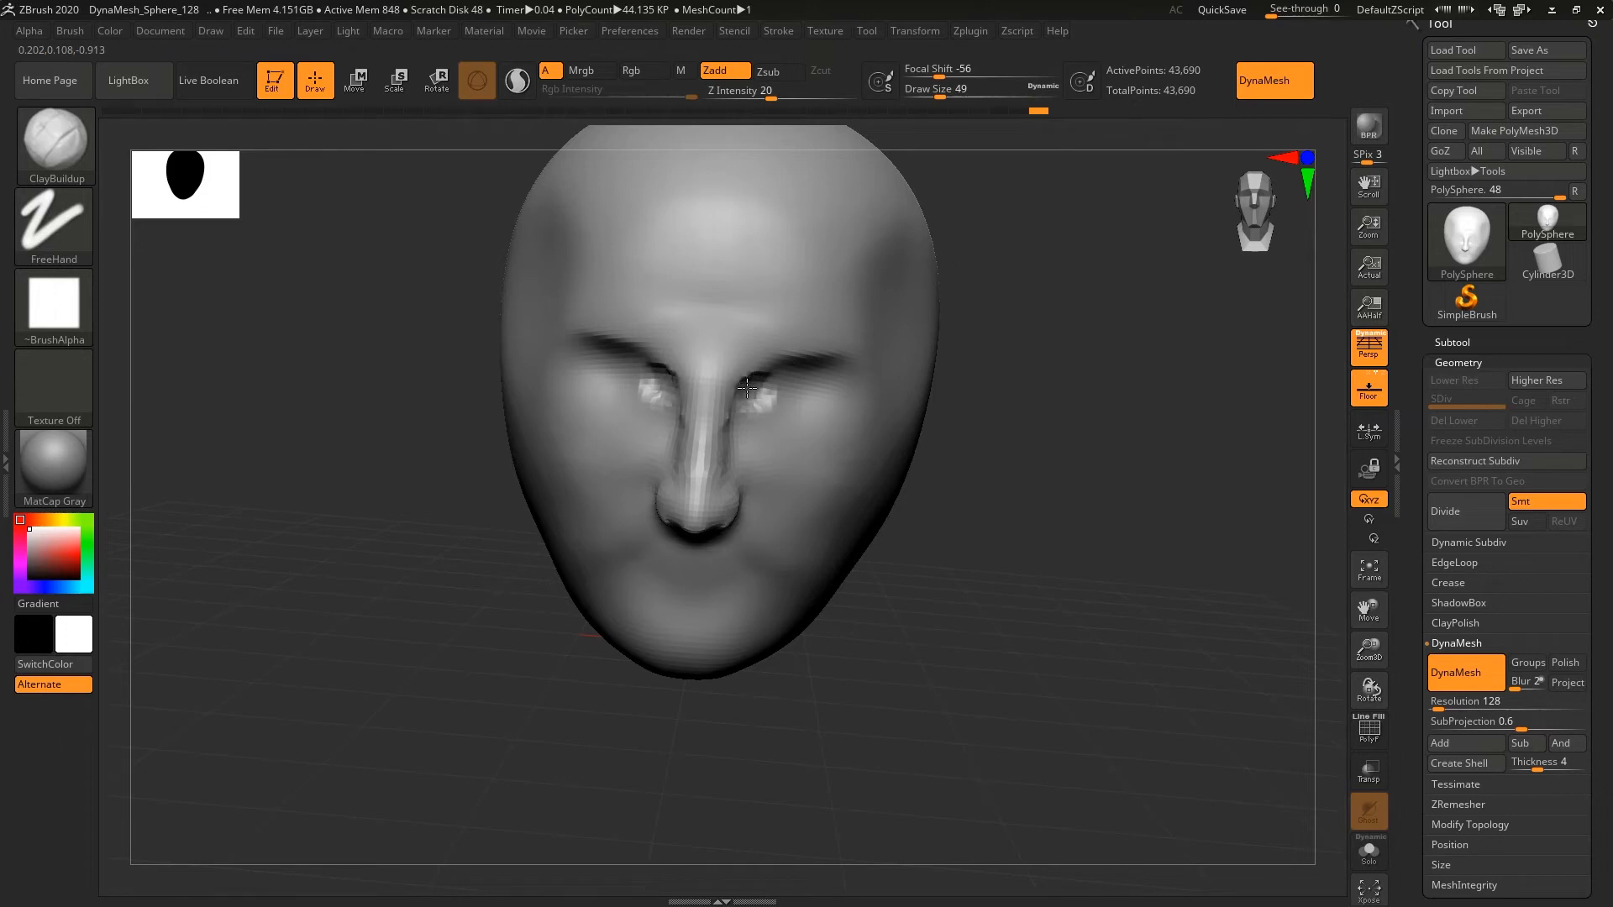
shift+drag(747, 387, 756, 396)
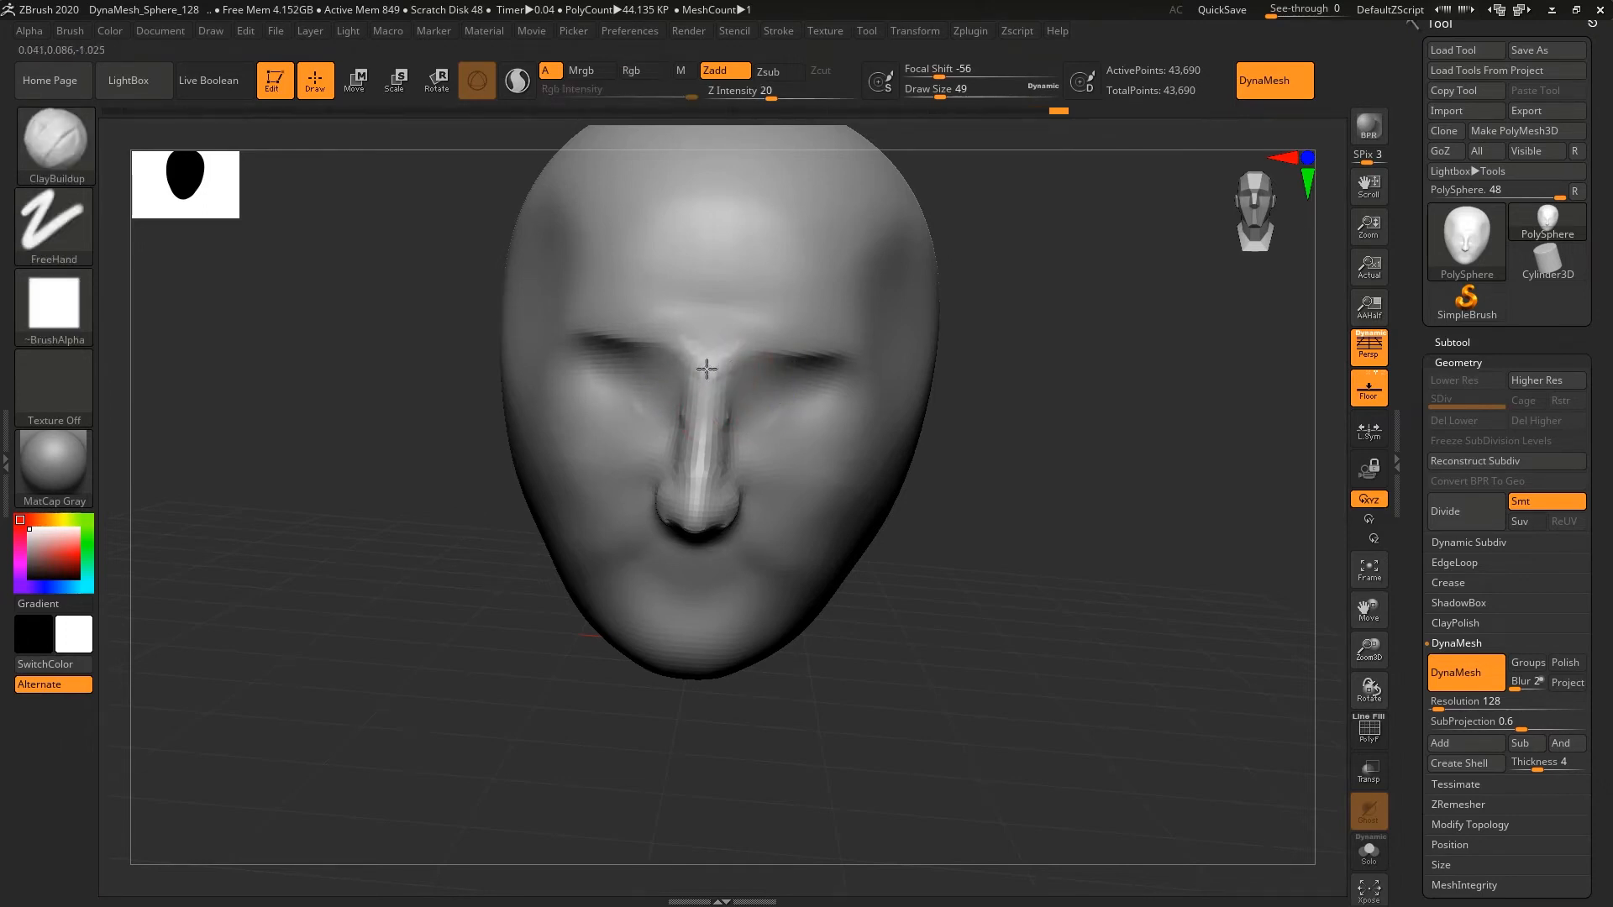
mouse_move(731, 346)
shift+mouse_down()
mouse_move(656, 339)
mouse_move(706, 360)
shift+mouse_up()
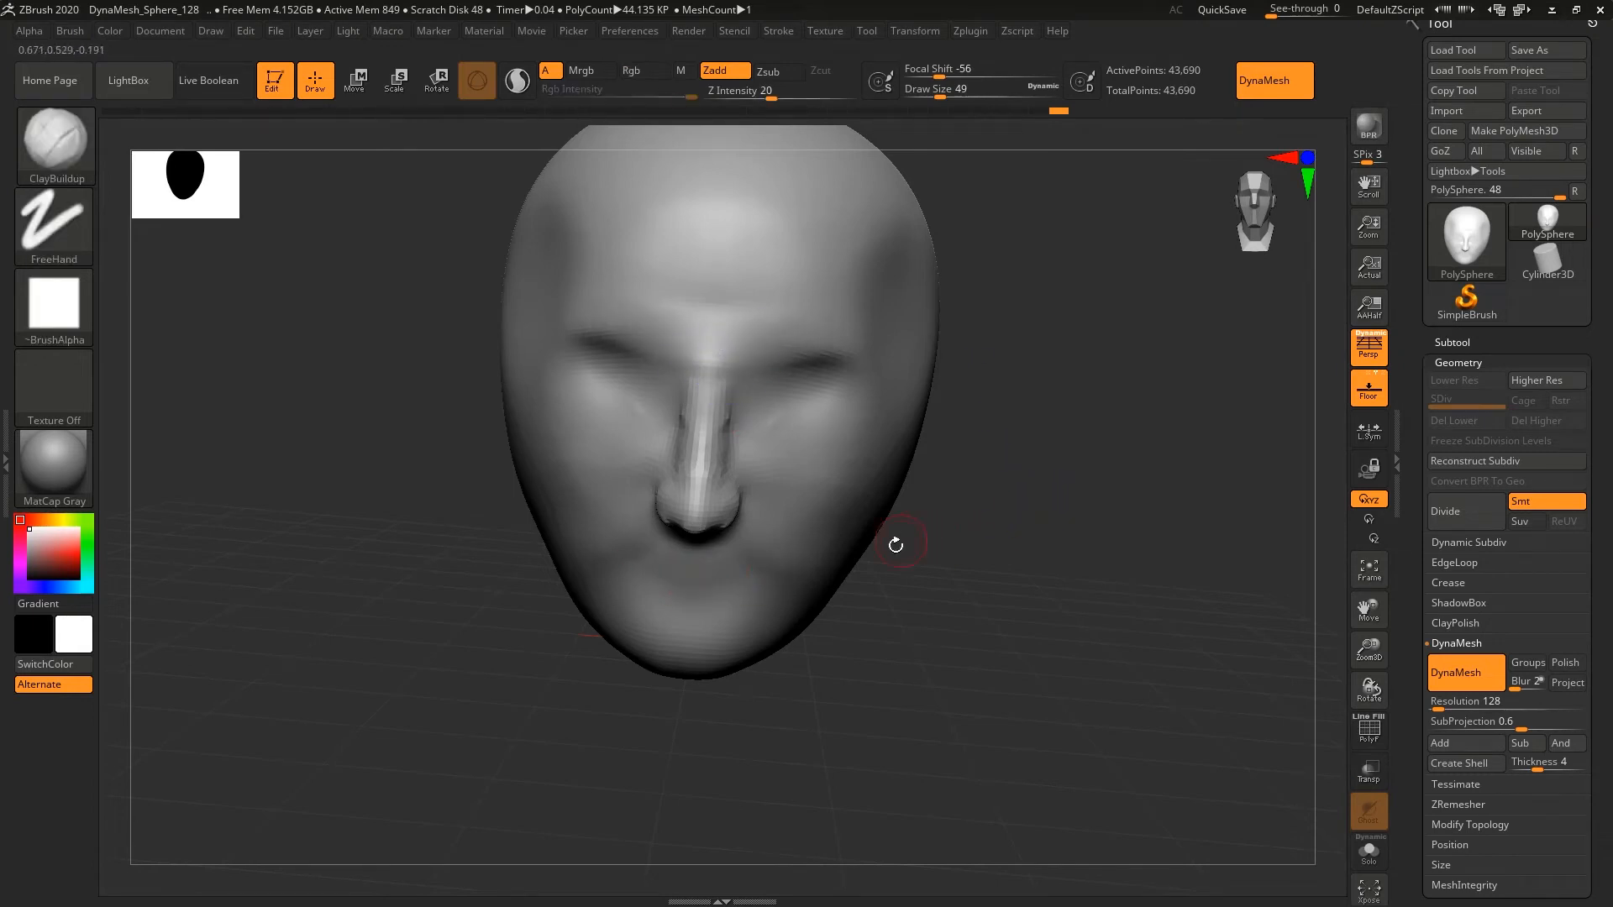
- Carve in the lower cheeks along the sides of the jaw with ClayBuildup at Draw Size 274, and smooth them
key(s)
drag(747, 506, 794, 504)
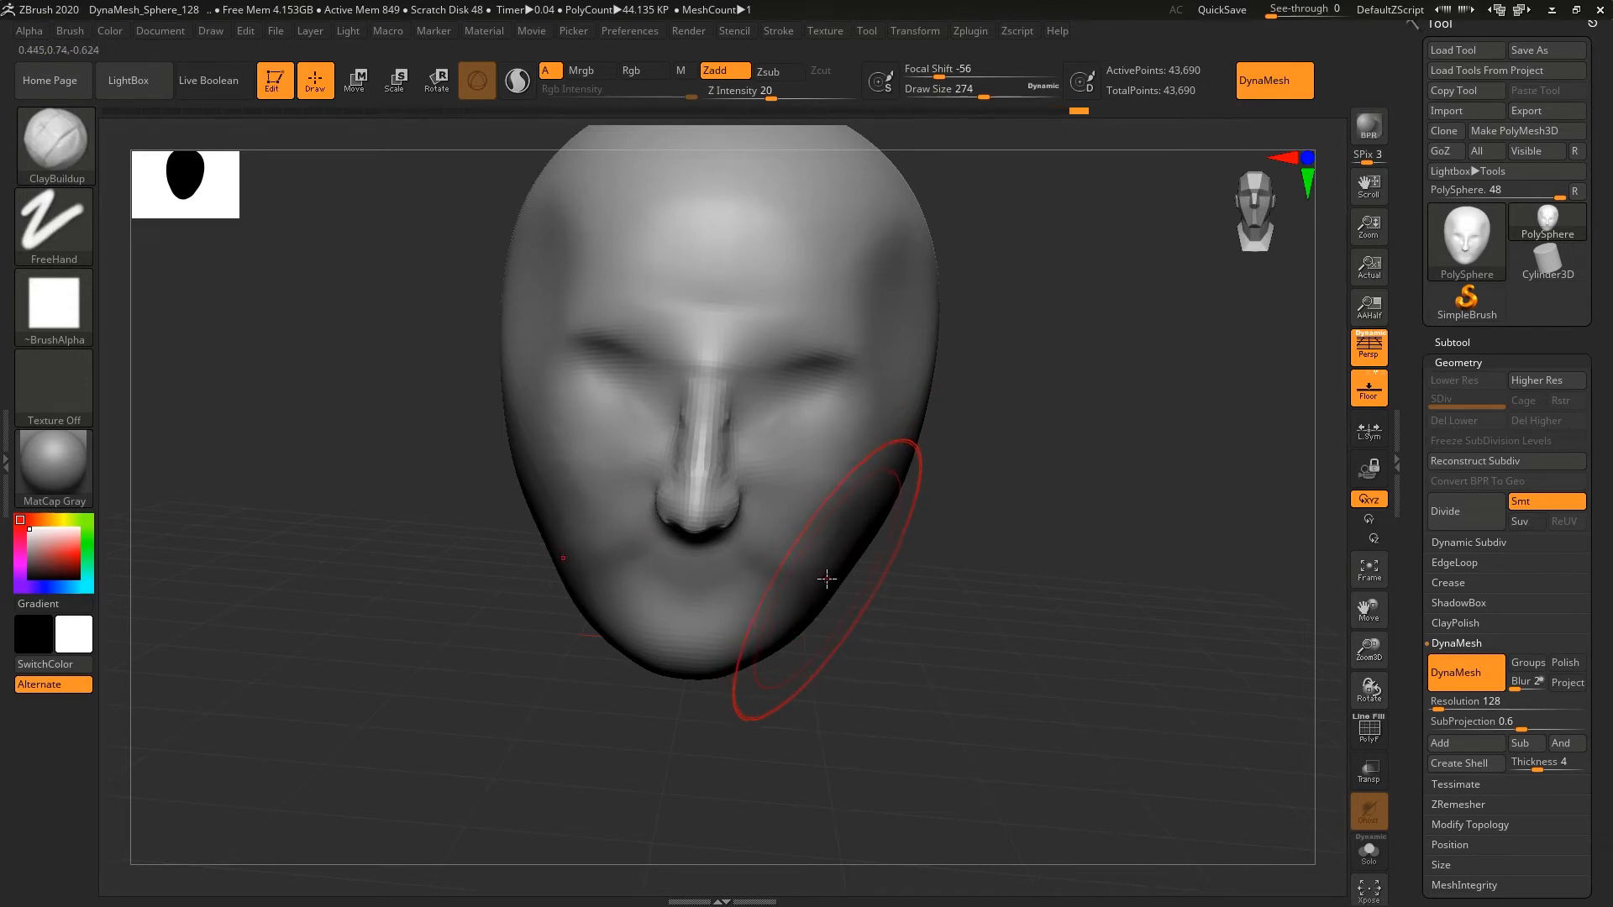
key(shift)
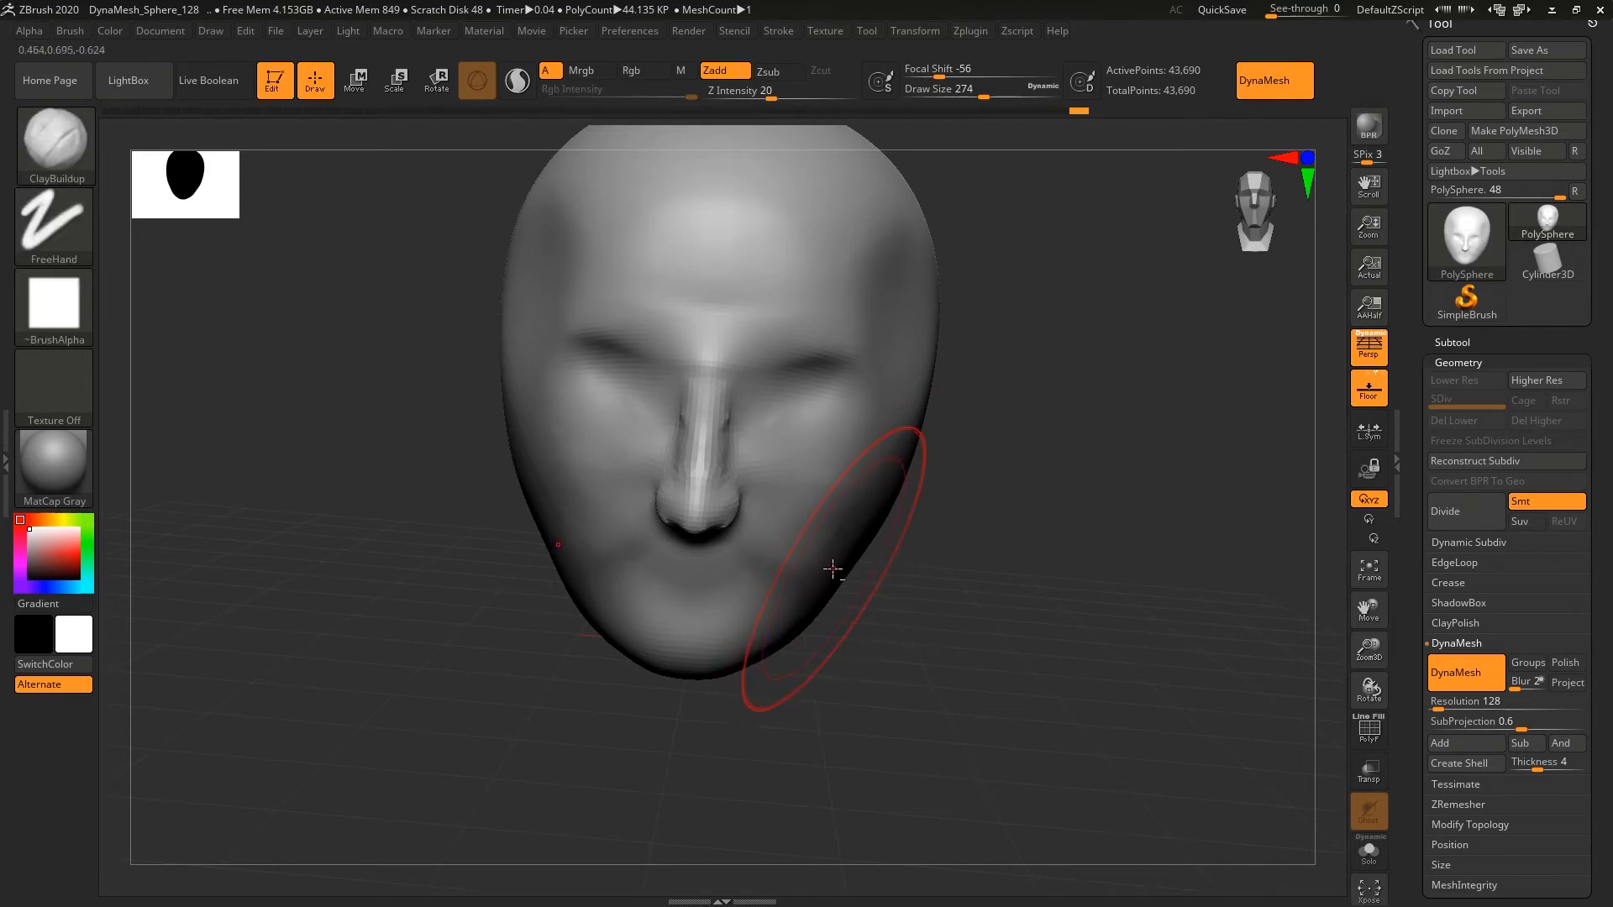
mouse_move(840, 565)
mouse_down()
mouse_move(918, 451)
mouse_move(810, 553)
mouse_up()
key(shift)
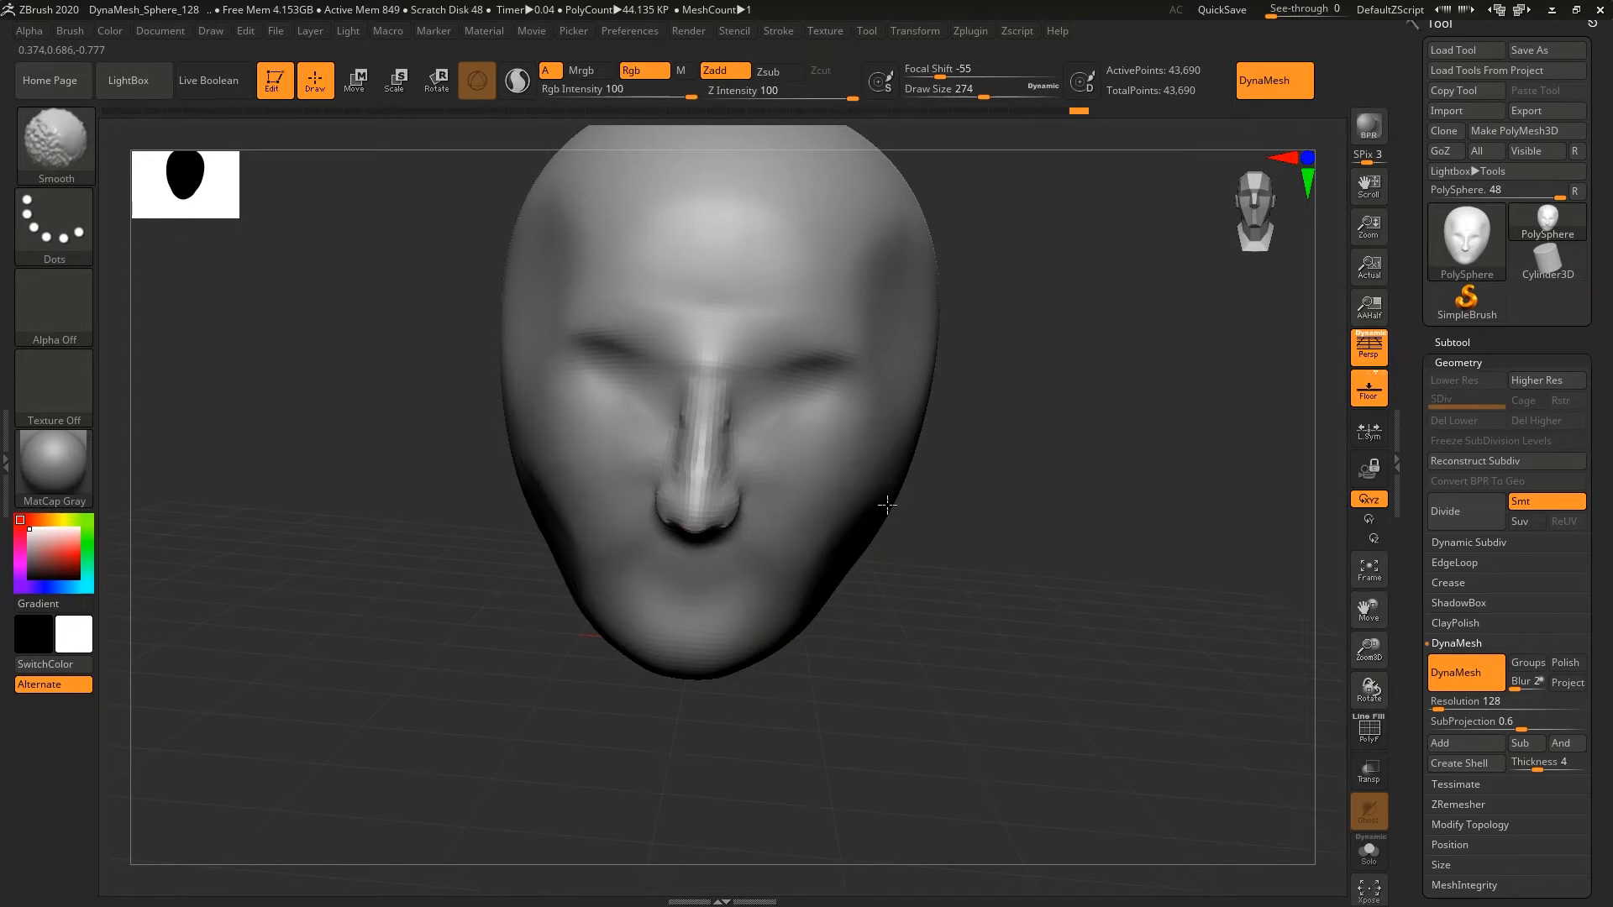
mouse_move(391, 588)
mouse_down()
mouse_move(404, 583)
mouse_move(360, 583)
mouse_move(468, 587)
mouse_up()
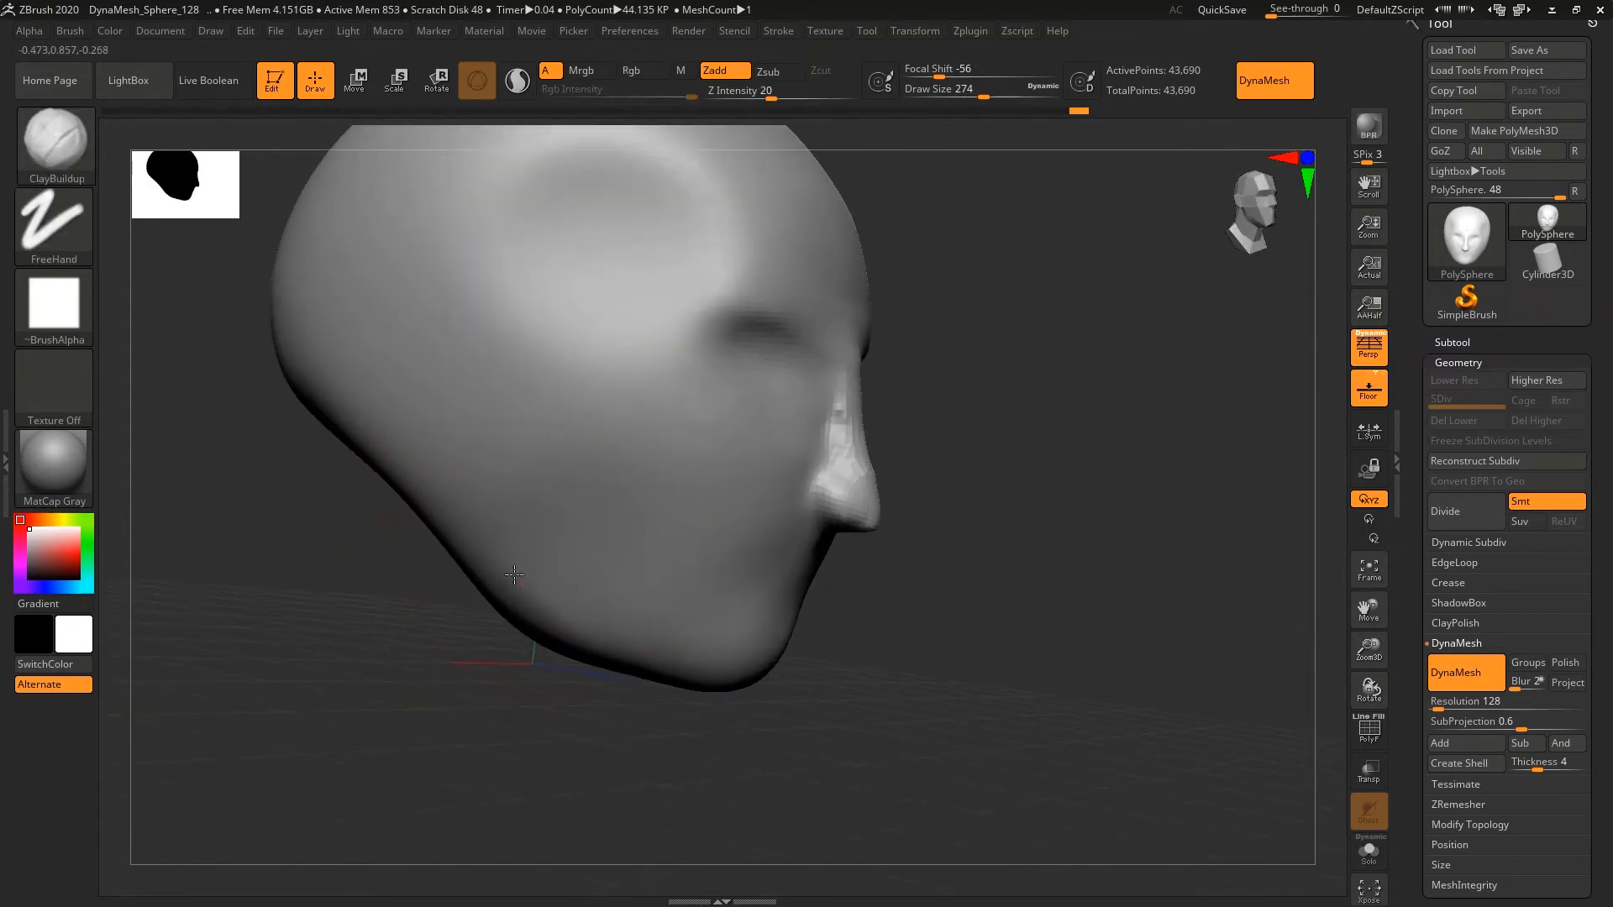
key(shift)
key(shift)
mouse_move(471, 458)
mouse_down()
mouse_move(533, 559)
mouse_move(468, 541)
mouse_up()
- Smooth the sides of the nose where they meet the cheeks at Draw Size 83
mouse_move(1087, 479)
mouse_down()
mouse_move(997, 479)
mouse_move(443, 577)
mouse_up()
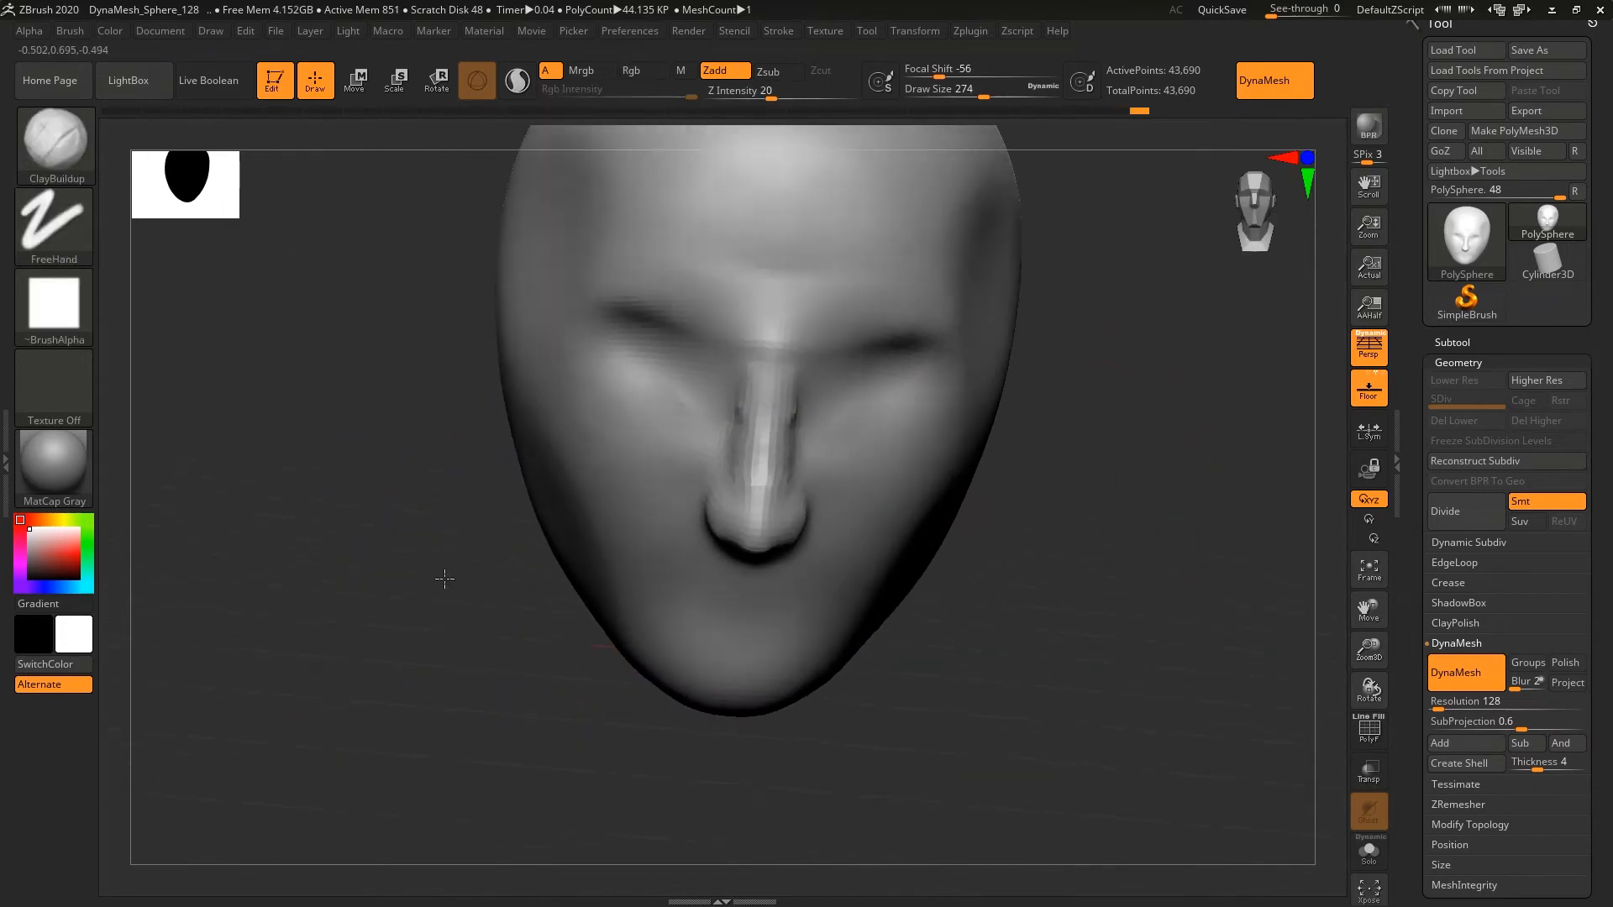
mouse_move(1102, 354)
mouse_down()
mouse_move(1080, 370)
mouse_move(1095, 386)
mouse_up()
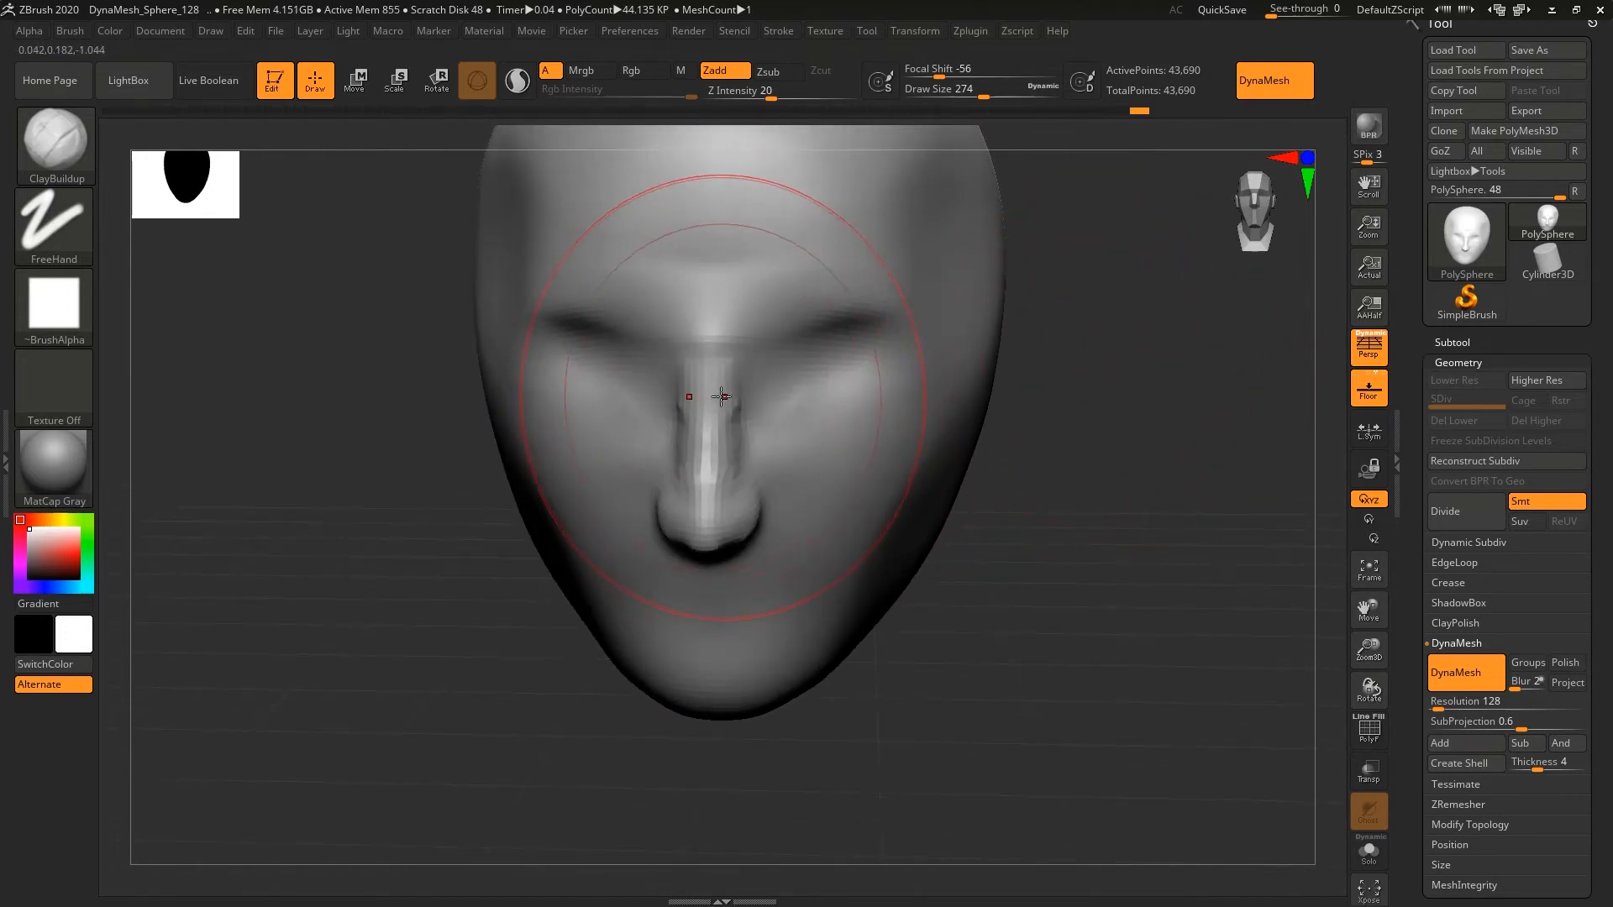
key(s)
drag(710, 393, 677, 394)
shift+drag(673, 401, 749, 496)
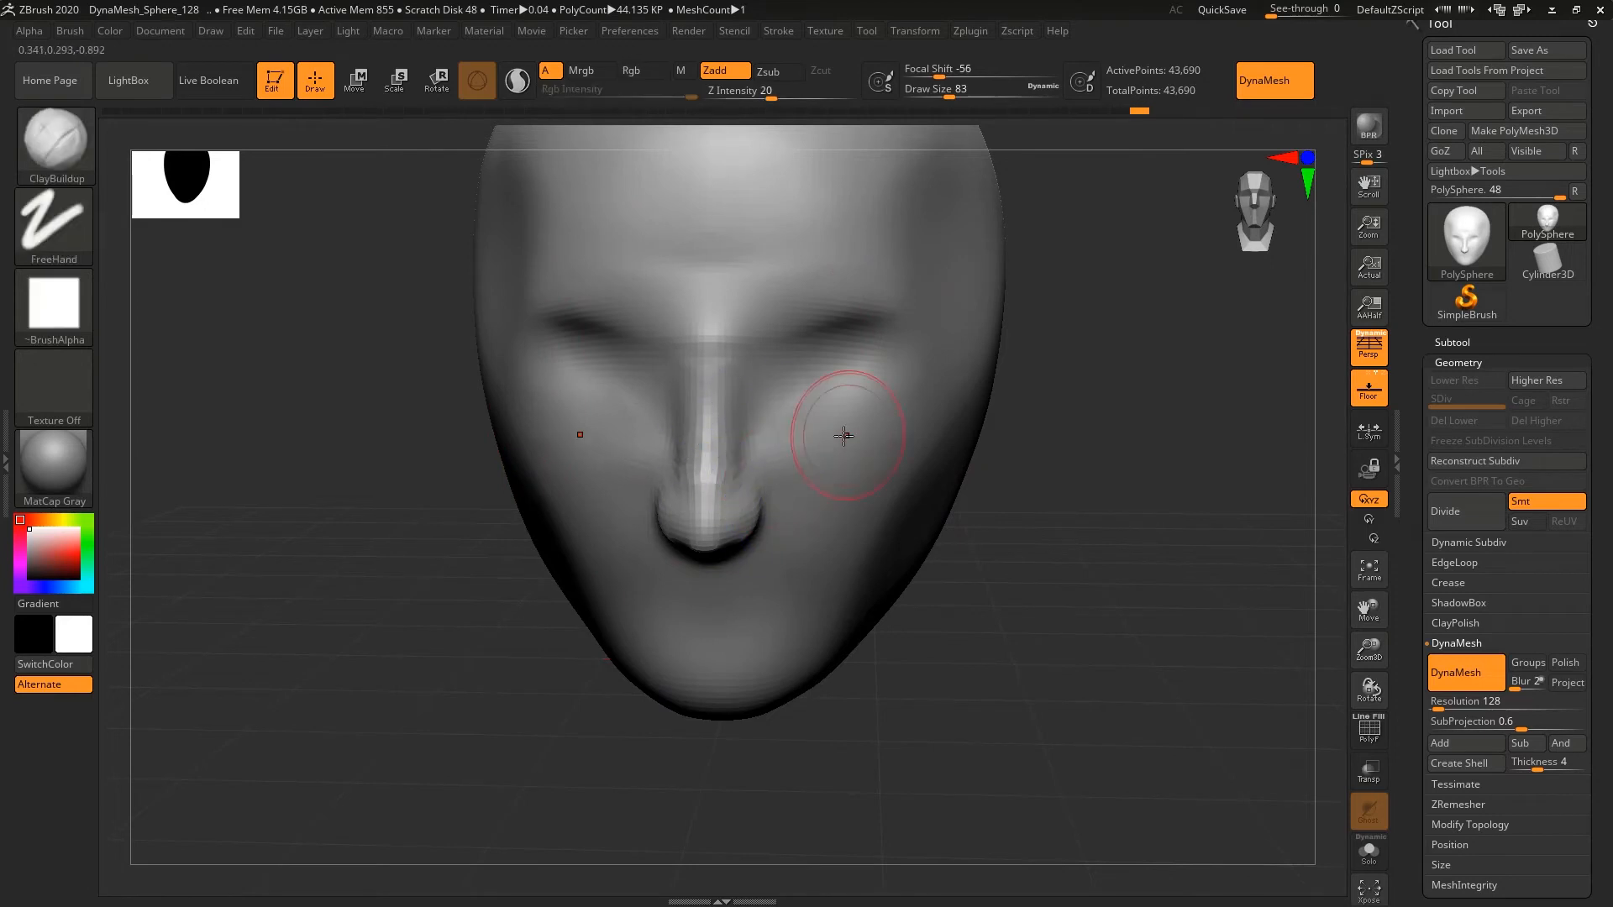
- Push the back of the skull slightly inward in profile with the Move brush at Draw Size 1000
mouse_move(453, 512)
mouse_down()
mouse_move(407, 526)
mouse_move(353, 500)
mouse_move(704, 529)
mouse_move(681, 544)
mouse_move(677, 500)
mouse_move(483, 476)
mouse_up()
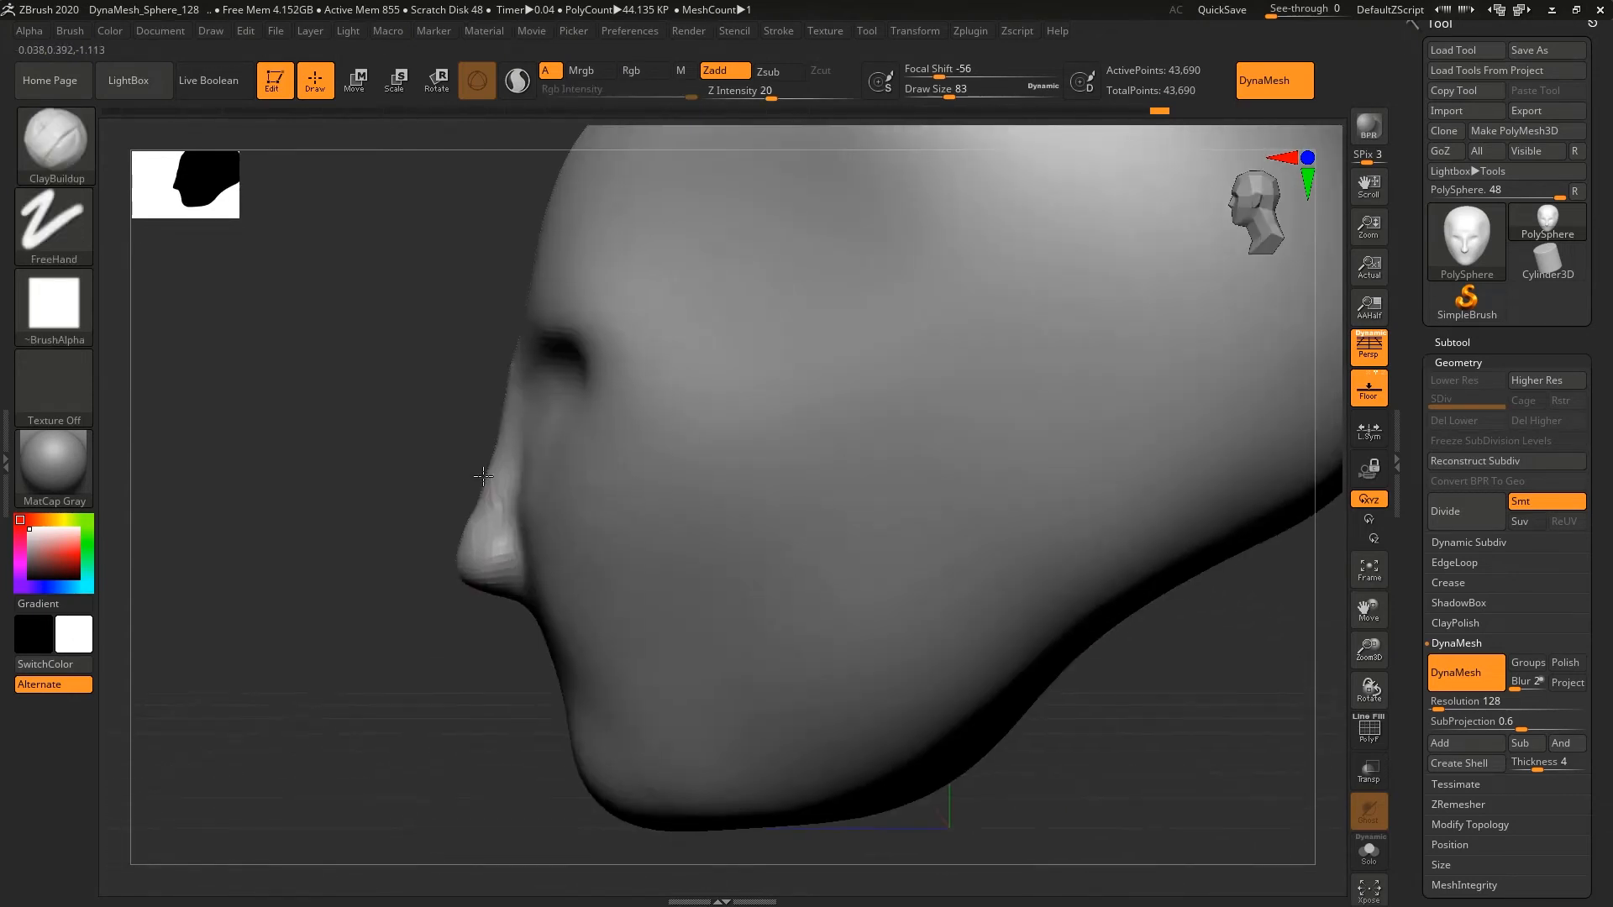
mouse_move(356, 378)
alt+mouse_down()
mouse_move(453, 417)
mouse_move(477, 348)
mouse_move(386, 364)
mouse_move(404, 370)
alt+mouse_up()
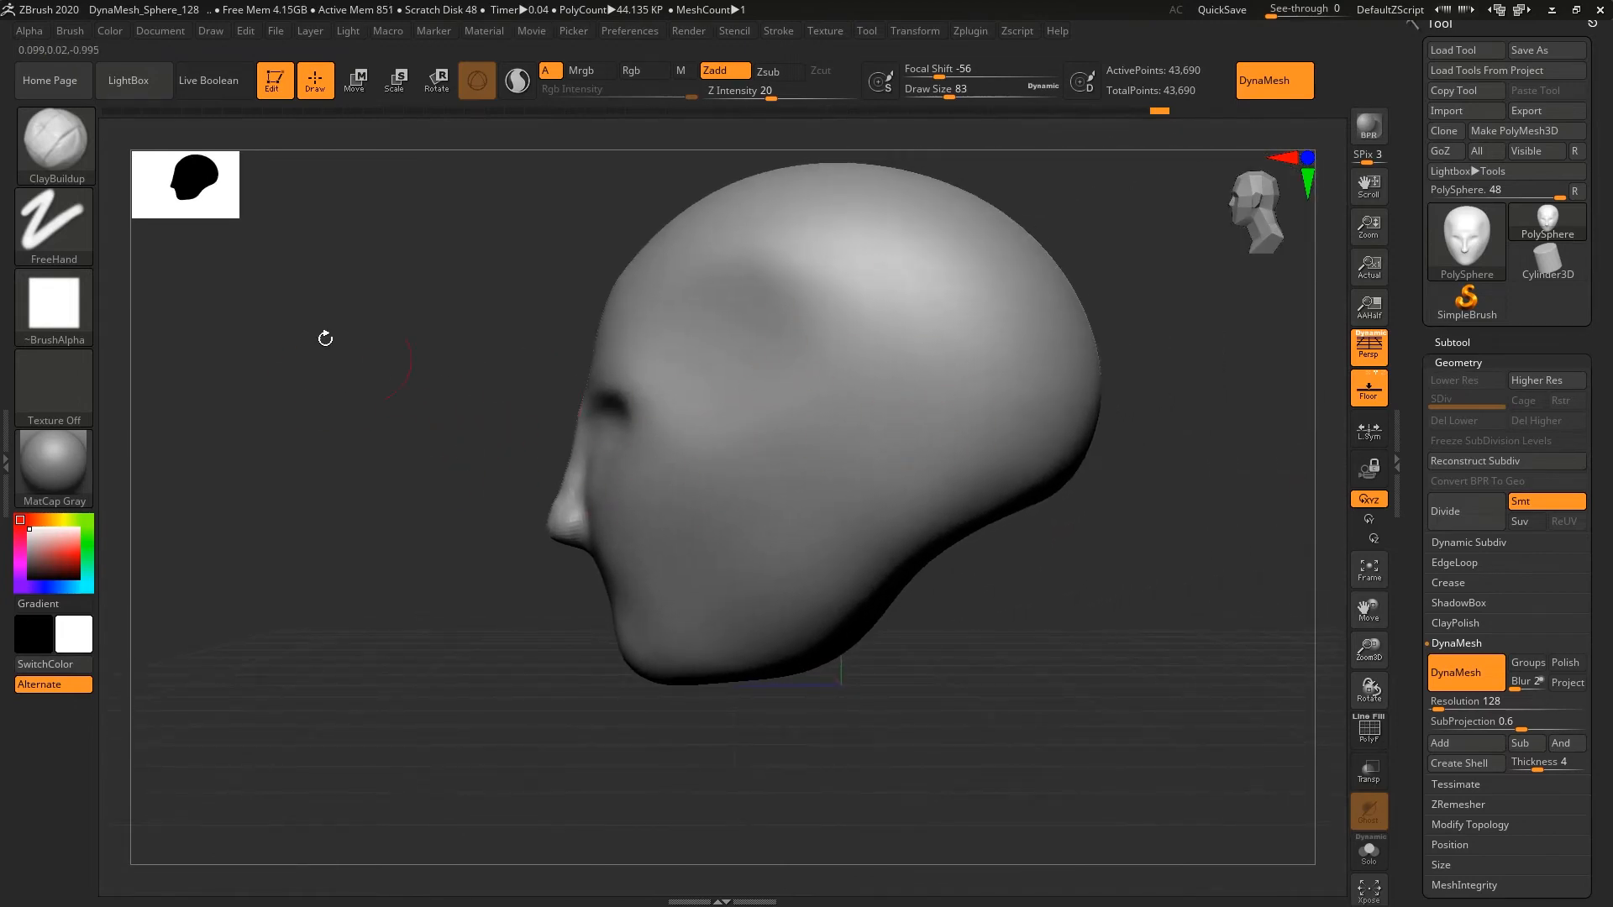
click(61, 170)
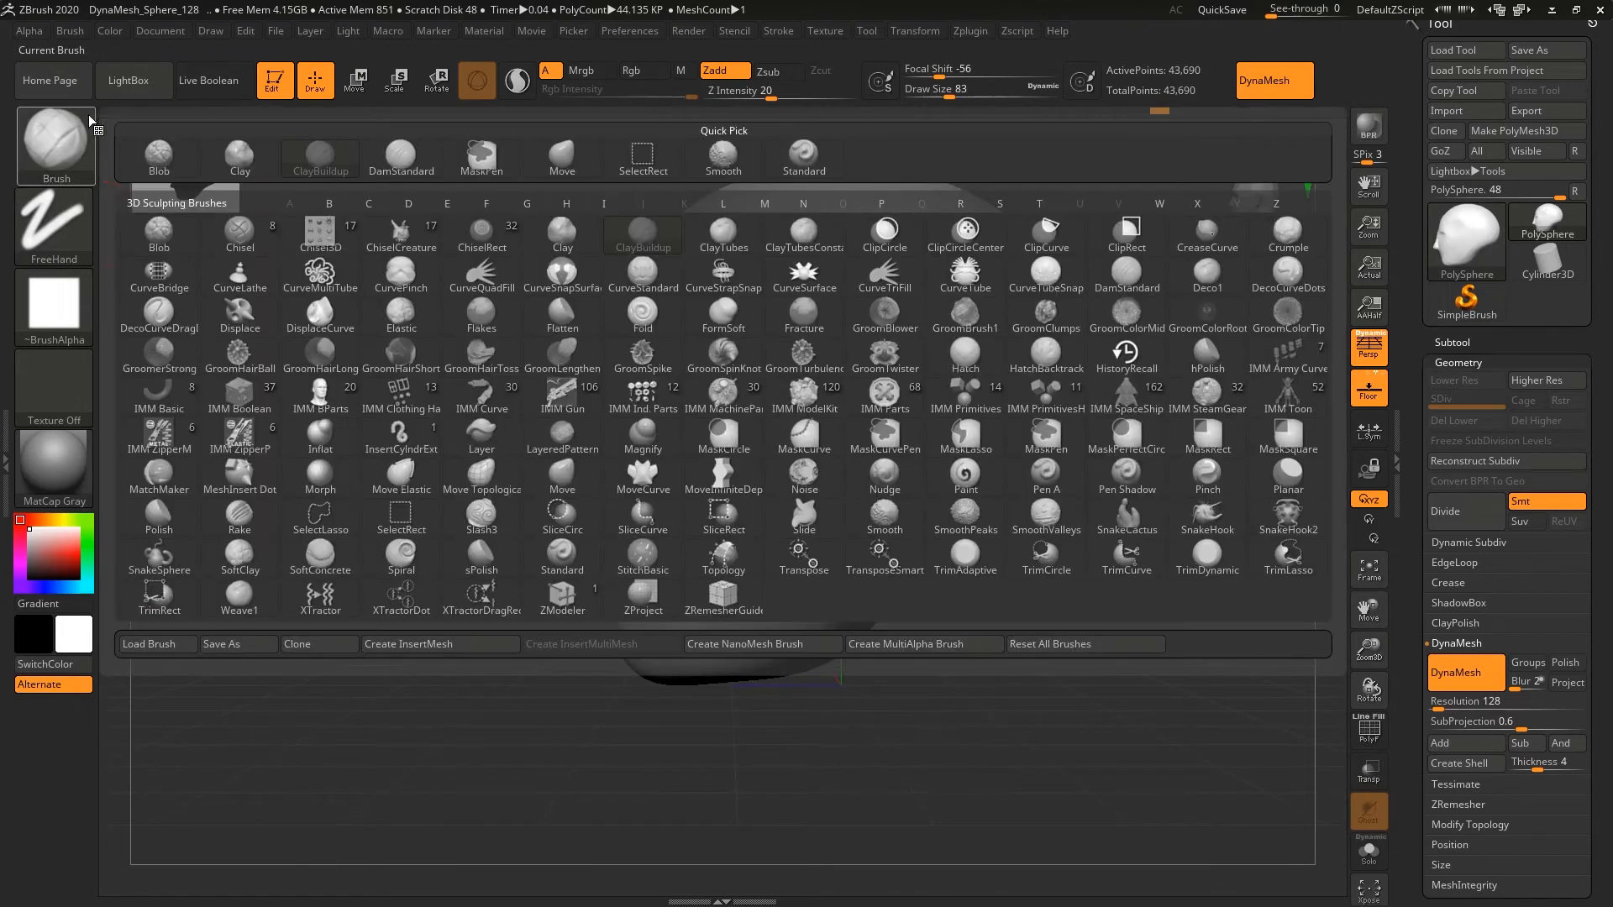
click(567, 160)
key(s)
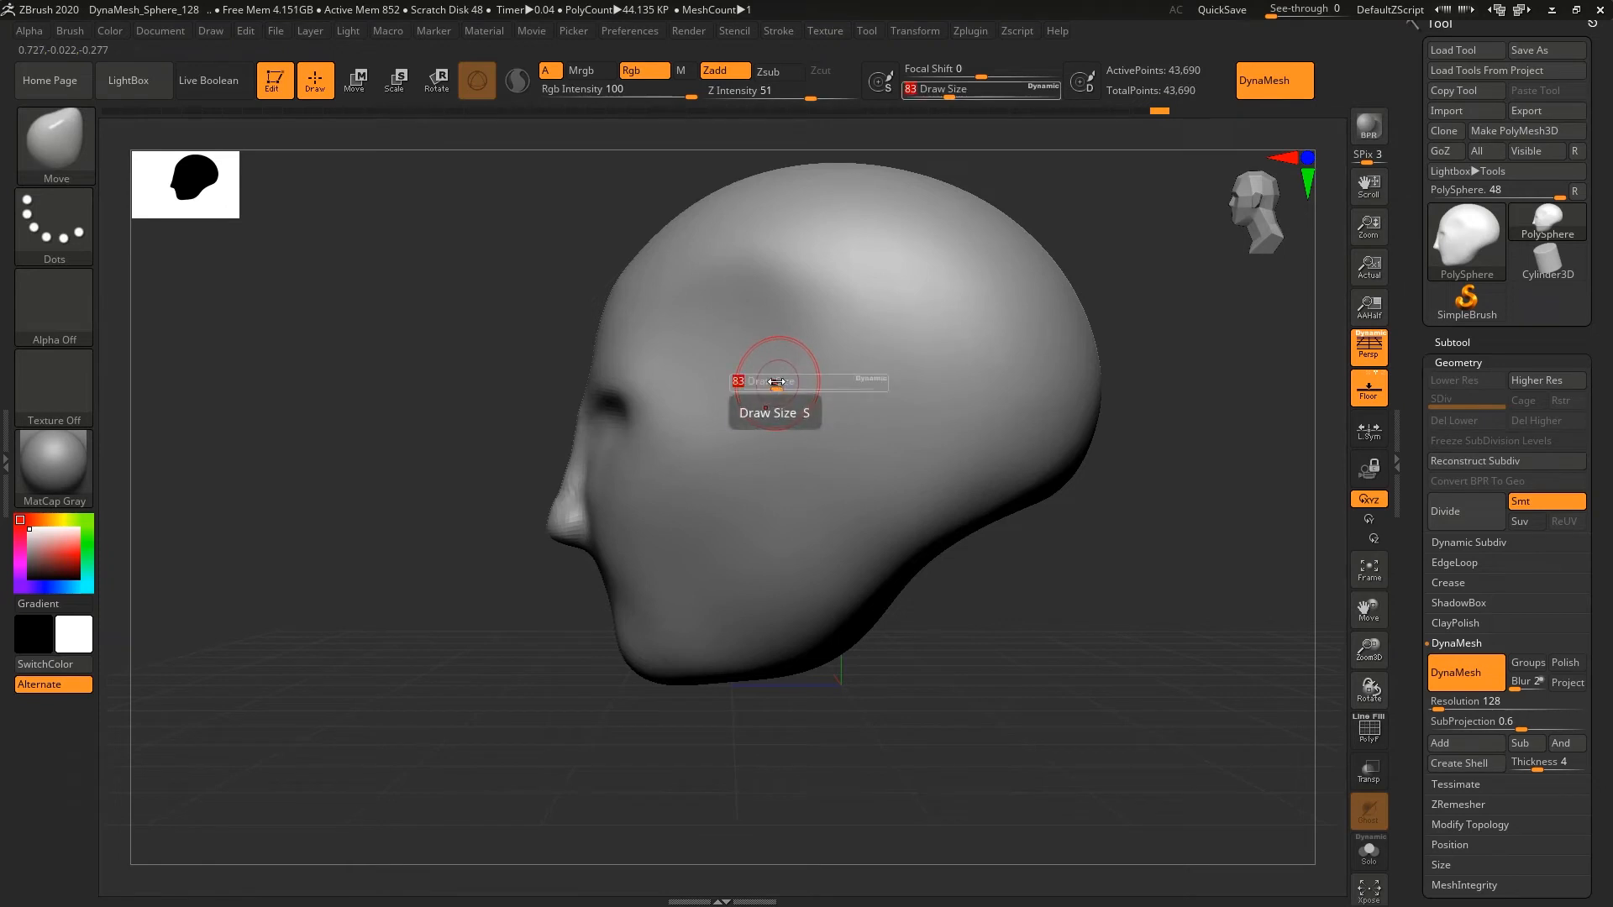
mouse_move(775, 381)
mouse_down()
mouse_move(1040, 364)
mouse_move(1052, 345)
mouse_up()
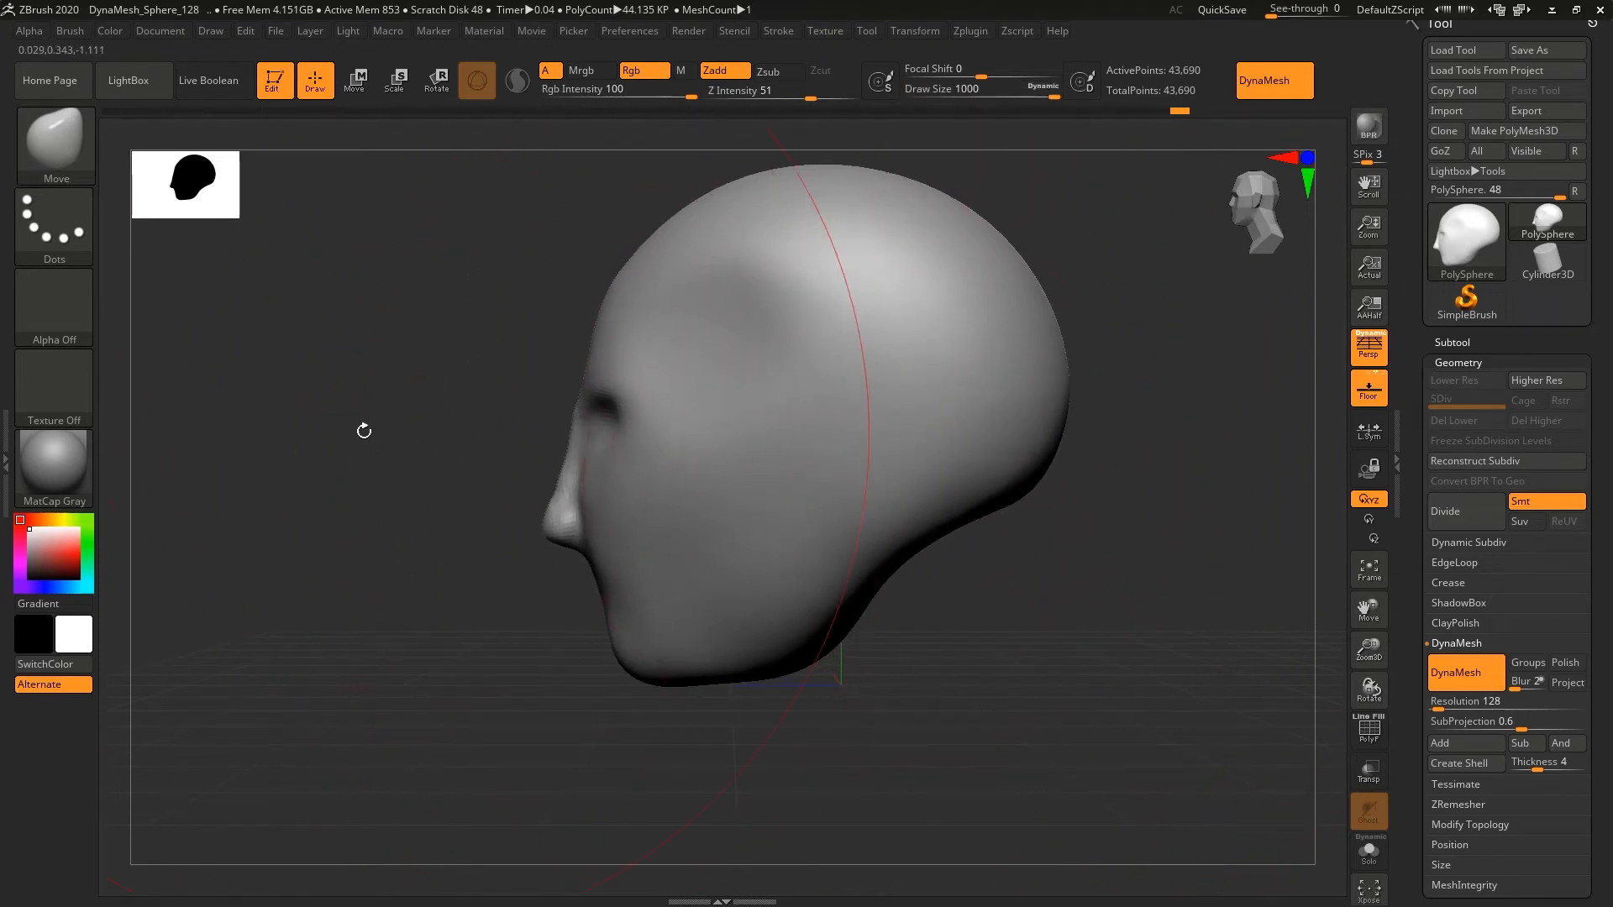
- Shape the diagonal planes from beside the nose to the jaw with ClayBuildup at Draw Size 116, and smooth them
drag(363, 430, 451, 441)
key(b)
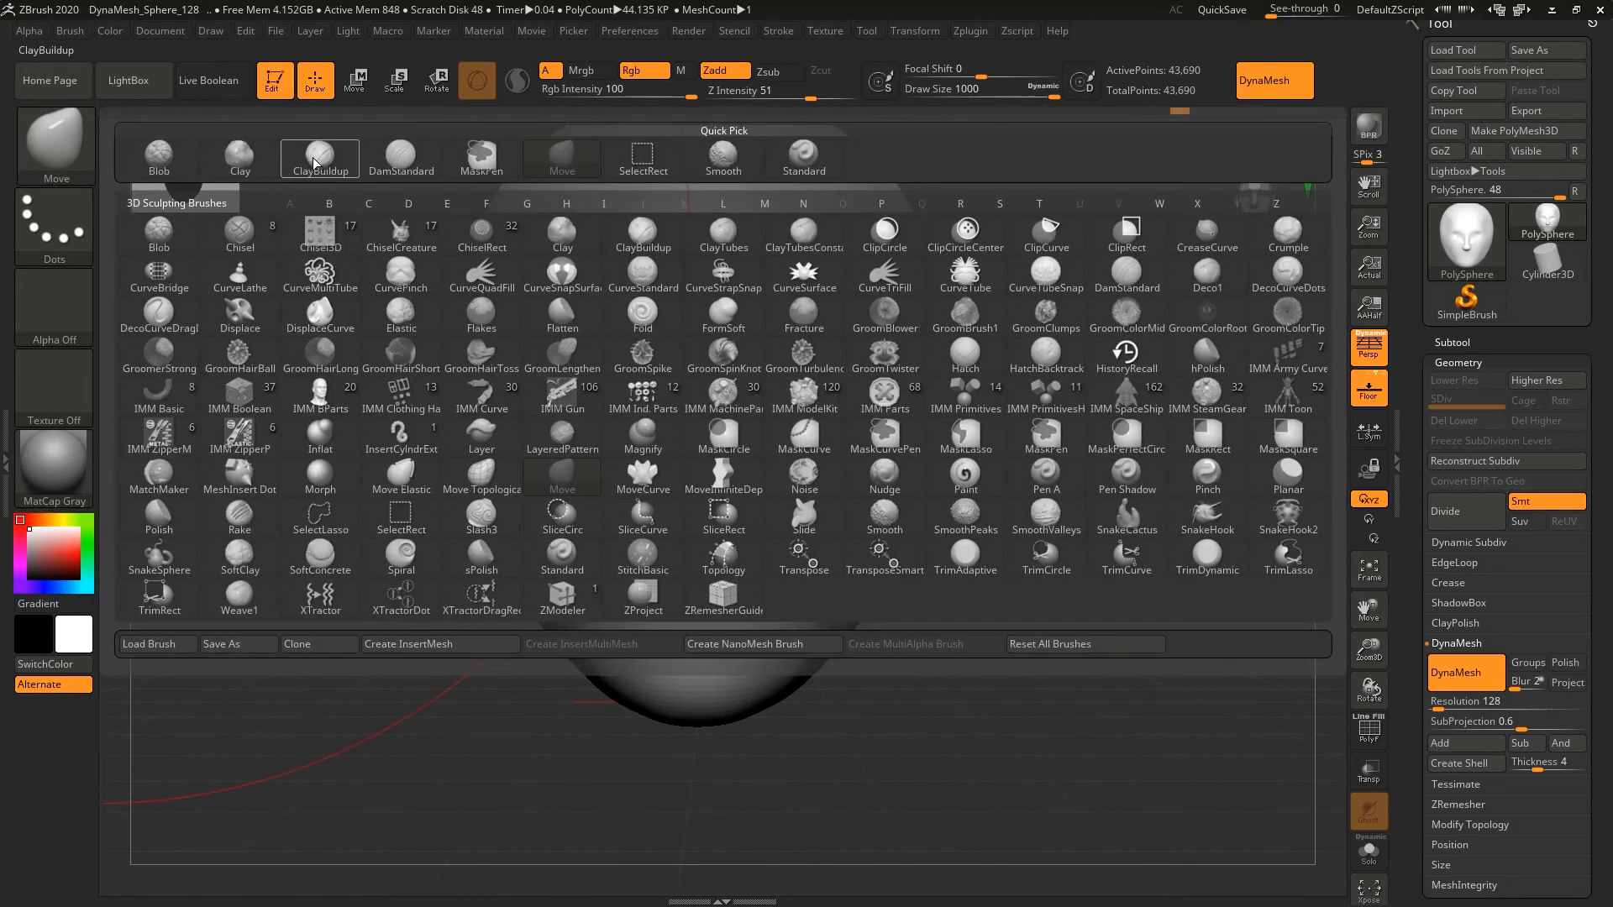
click(316, 163)
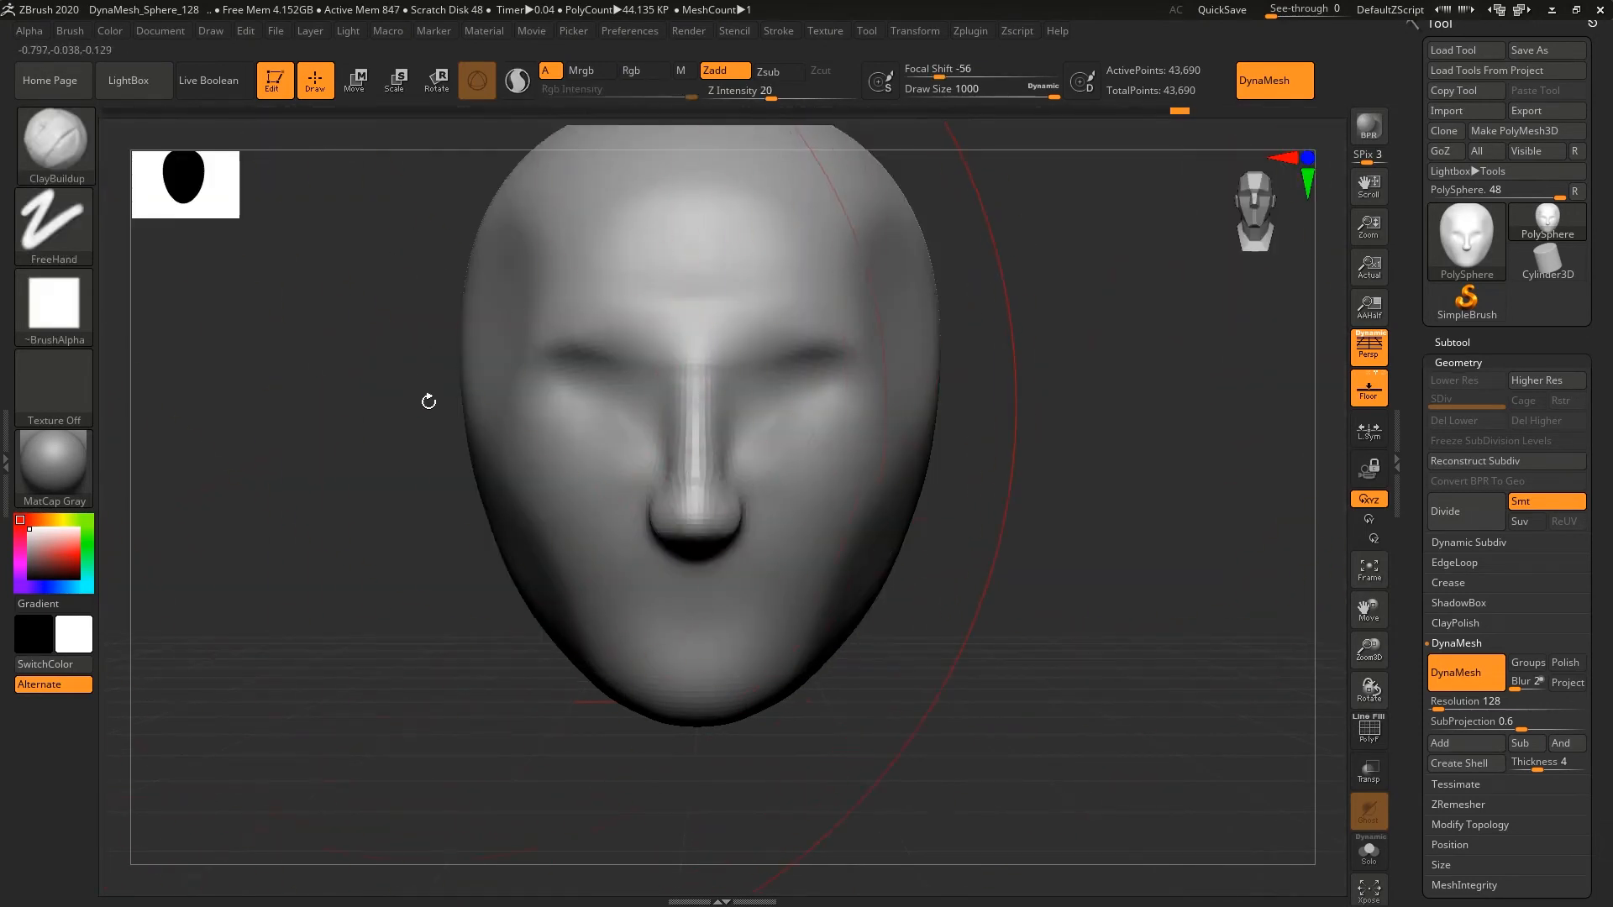
drag(763, 504, 815, 579)
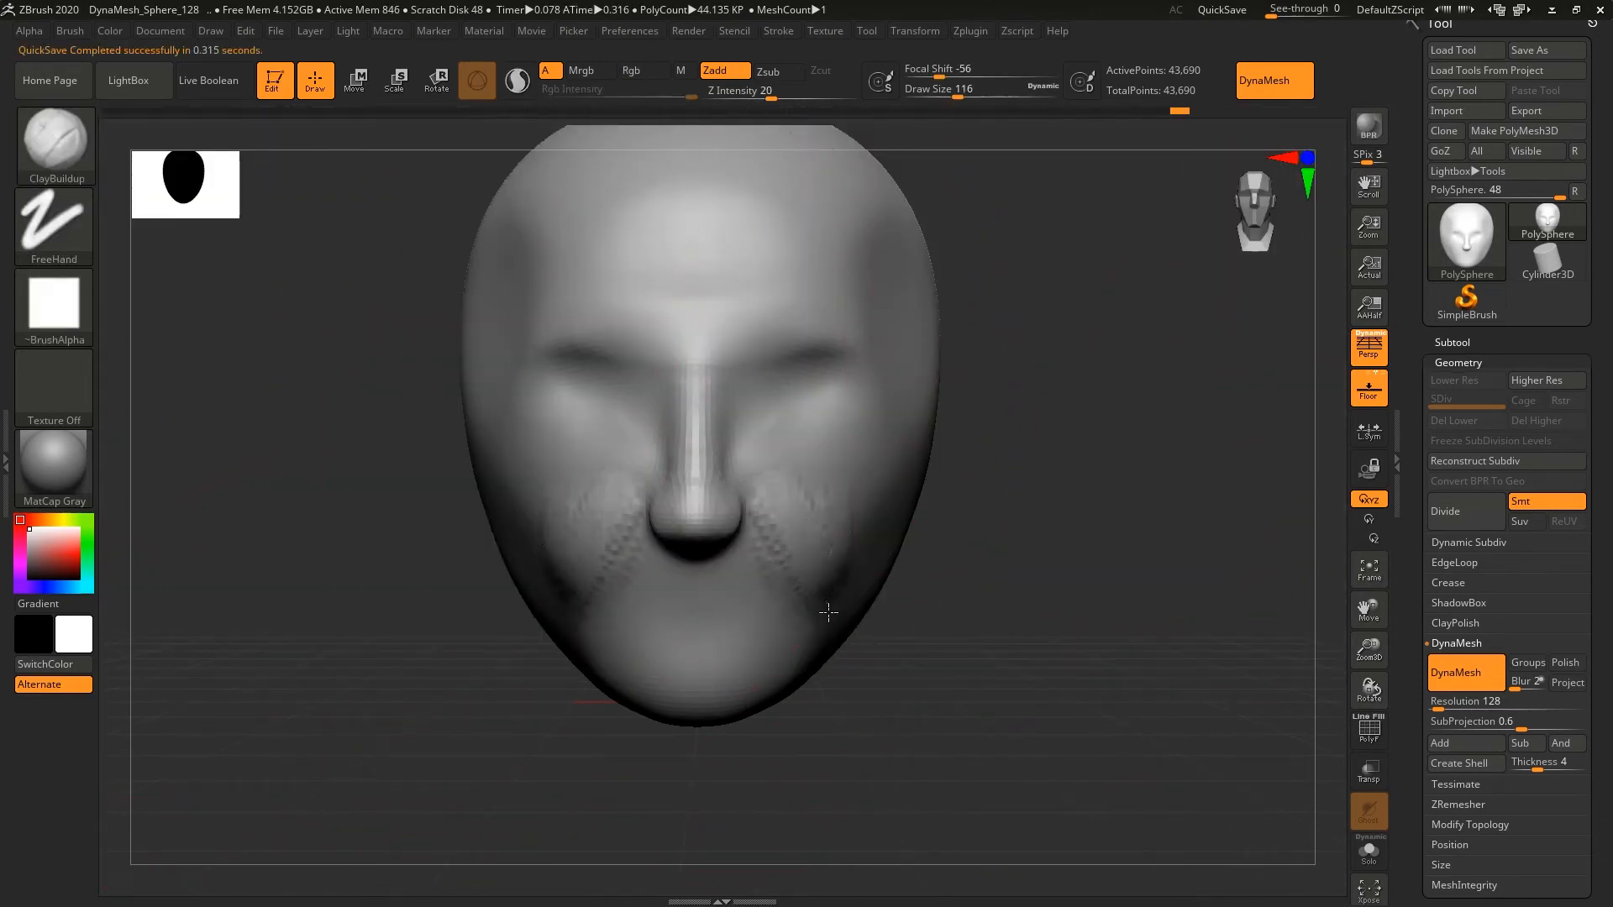
key(shift)
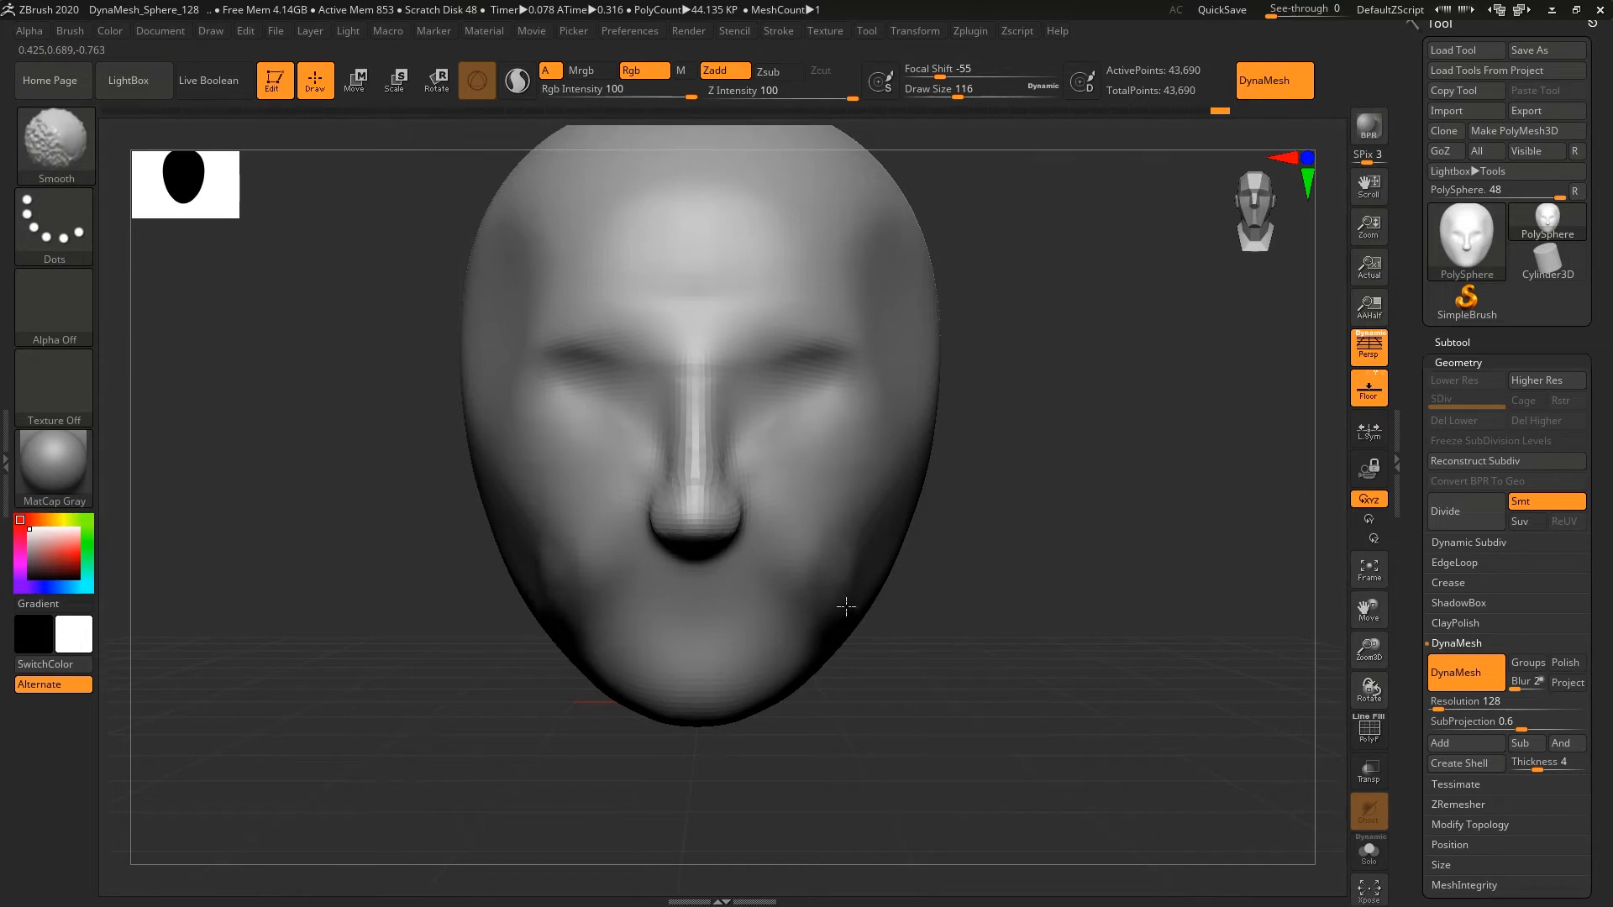
mouse_move(894, 578)
ctrl+mouse_down()
mouse_move(879, 605)
mouse_move(849, 538)
mouse_move(893, 515)
ctrl+mouse_up()
key(ctrl+z)
mouse_move(844, 623)
mouse_down()
mouse_move(532, 677)
mouse_move(557, 684)
mouse_up()
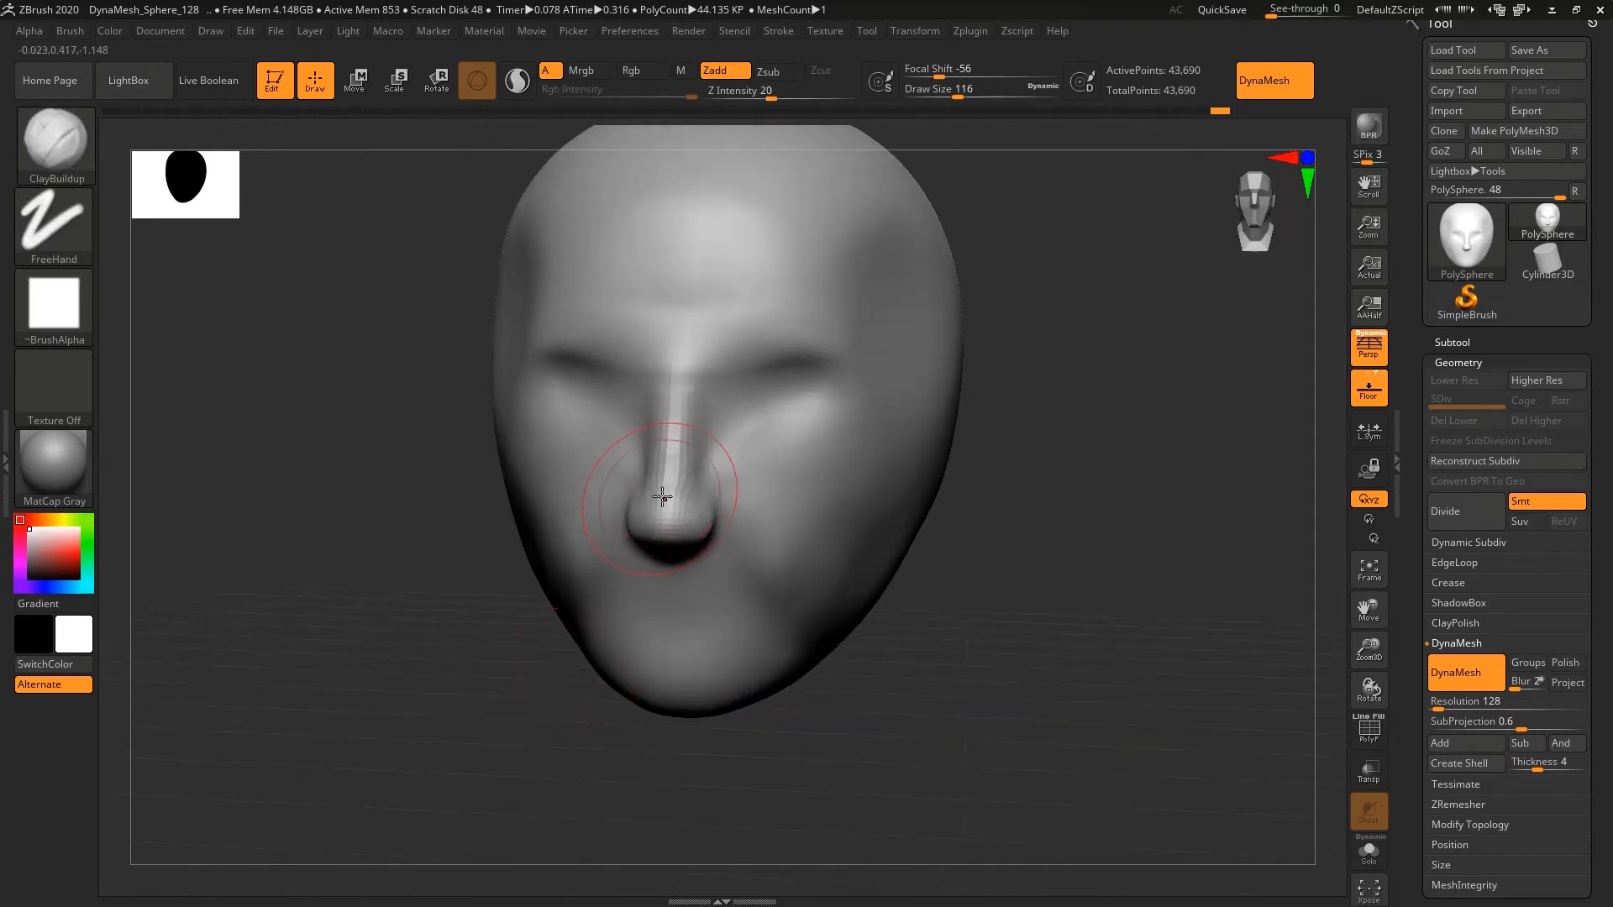
- Build up the nose ridge from the tip to the brow with ClayBuildup, and smooth it
drag(663, 484, 669, 485)
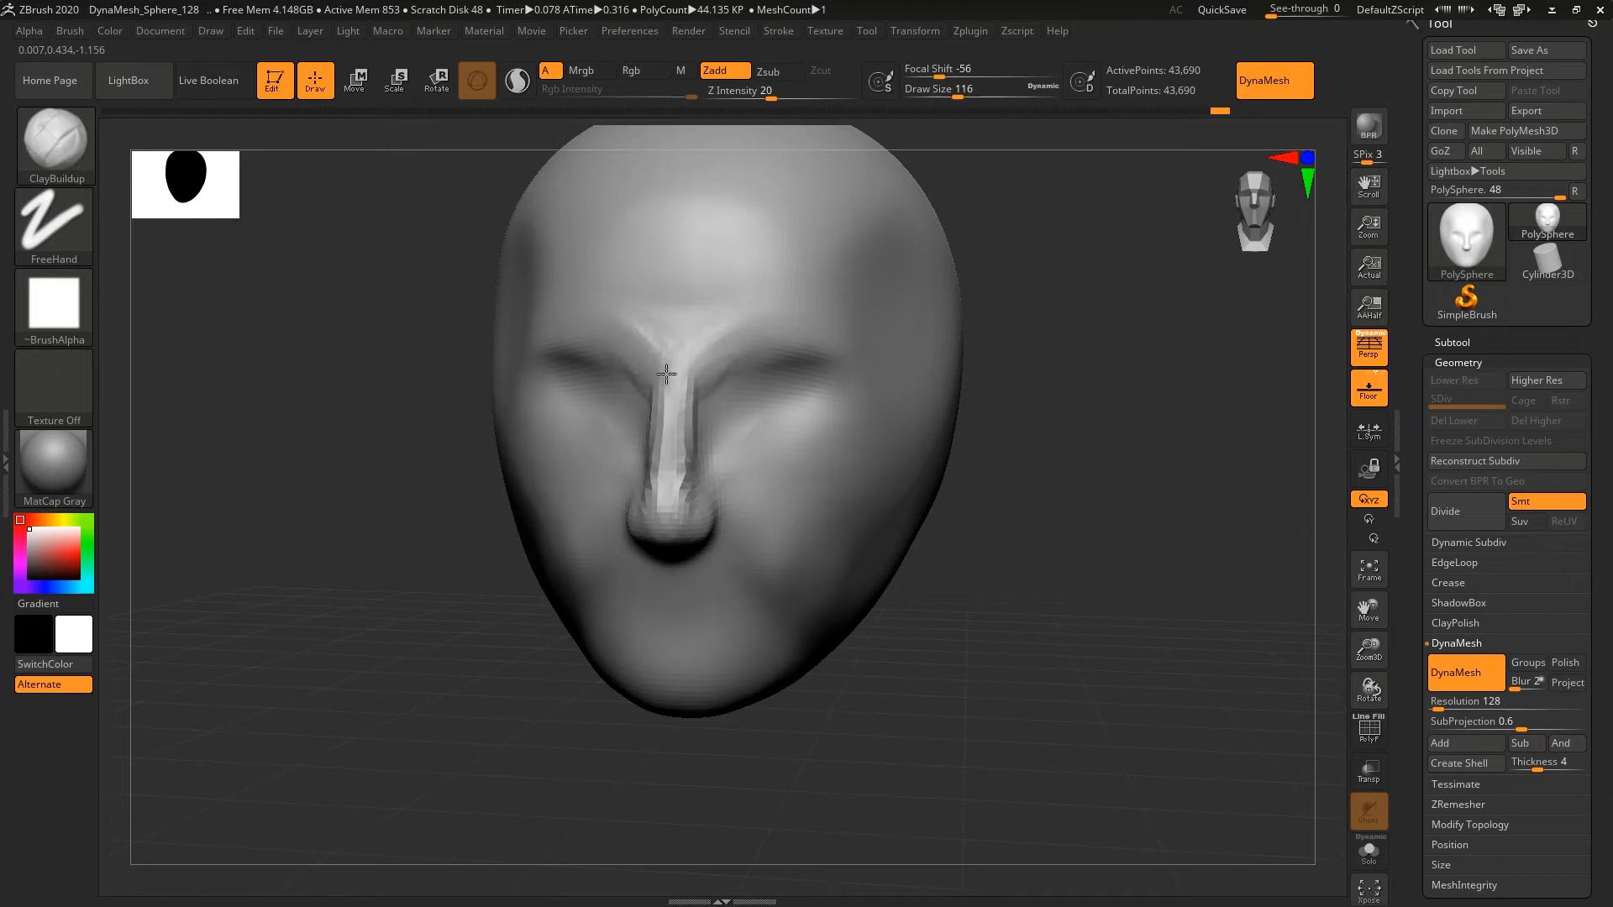
mouse_move(663, 340)
shift+mouse_down()
mouse_move(706, 414)
mouse_move(720, 396)
mouse_move(684, 432)
shift+mouse_up()
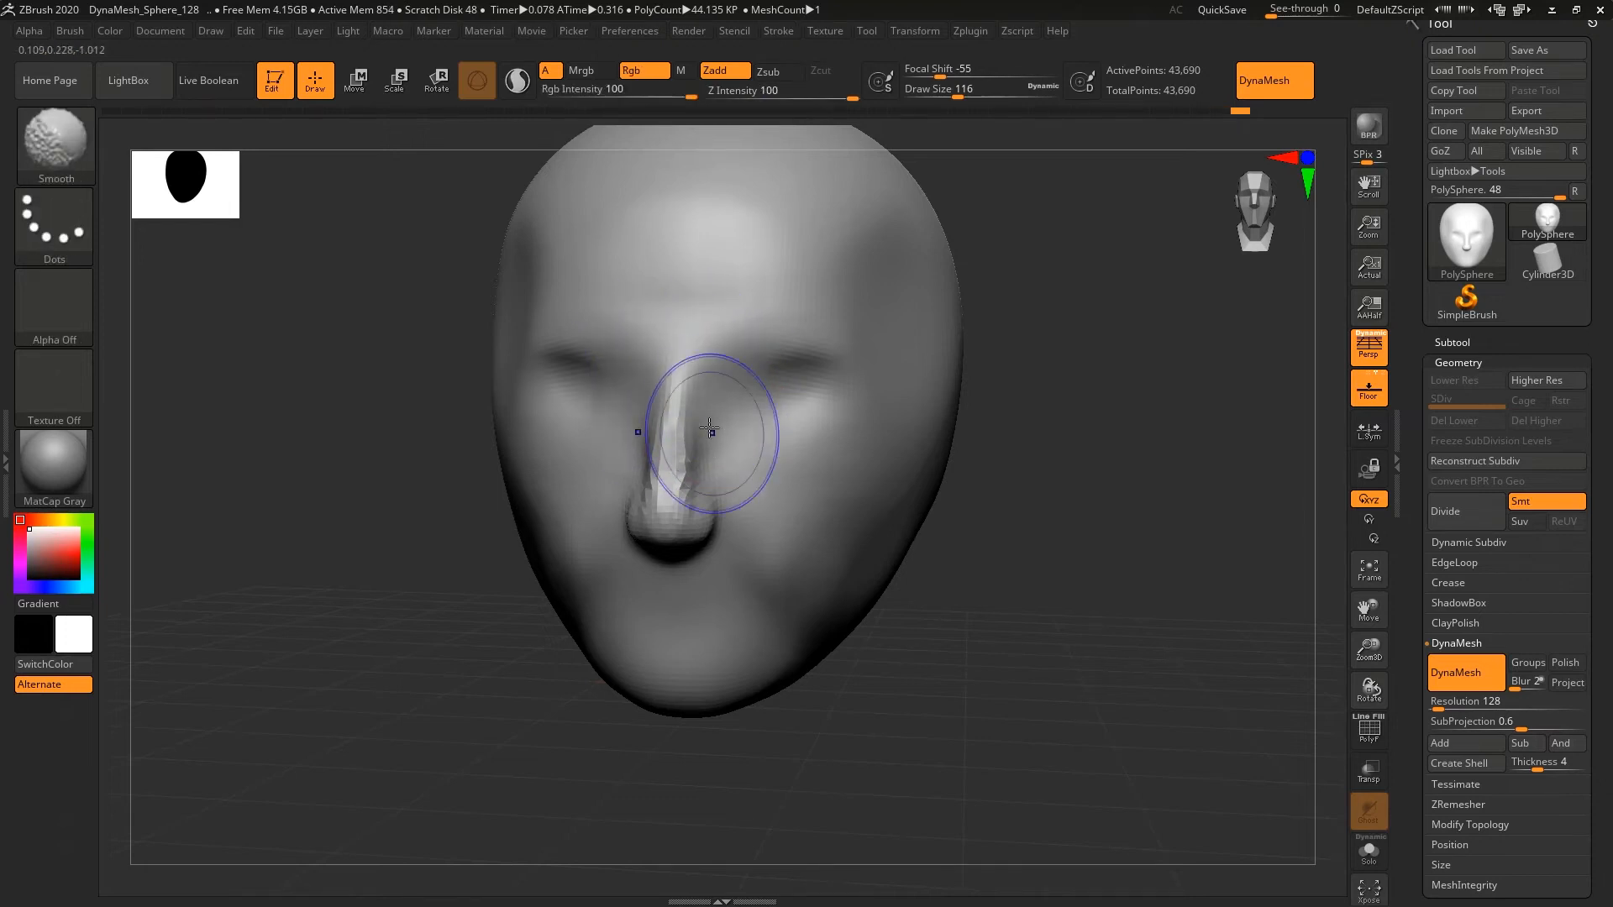
drag(404, 546, 307, 587)
mouse_move(684, 425)
shift+mouse_down()
mouse_move(675, 486)
mouse_move(689, 357)
mouse_move(626, 327)
shift+mouse_up()
shift+drag(684, 395, 657, 325)
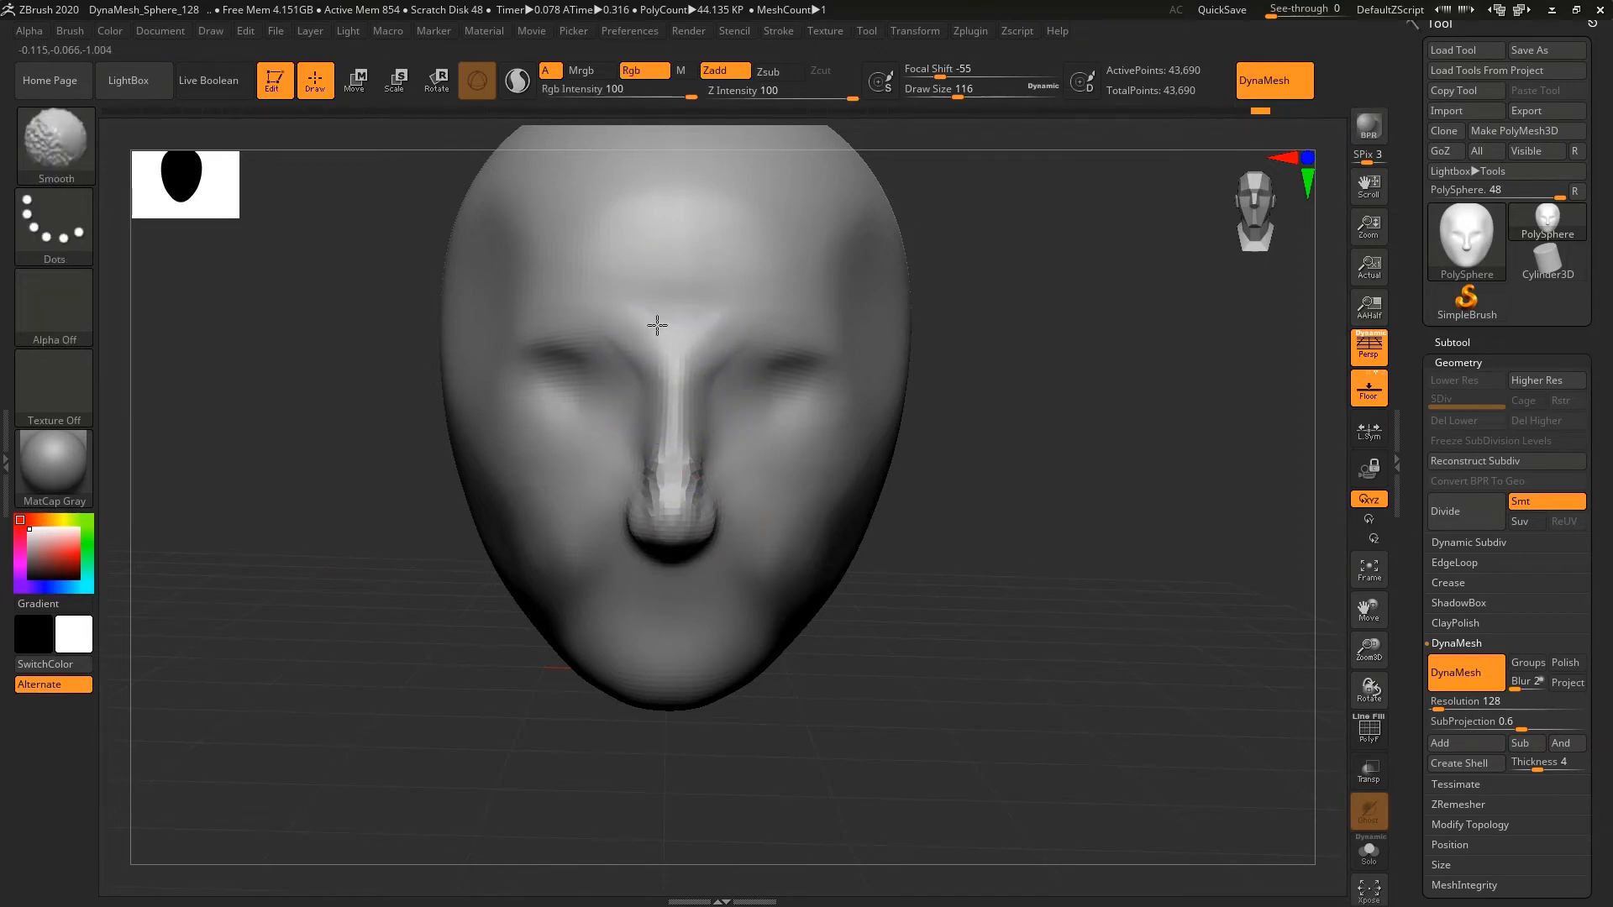
shift+drag(673, 386, 676, 546)
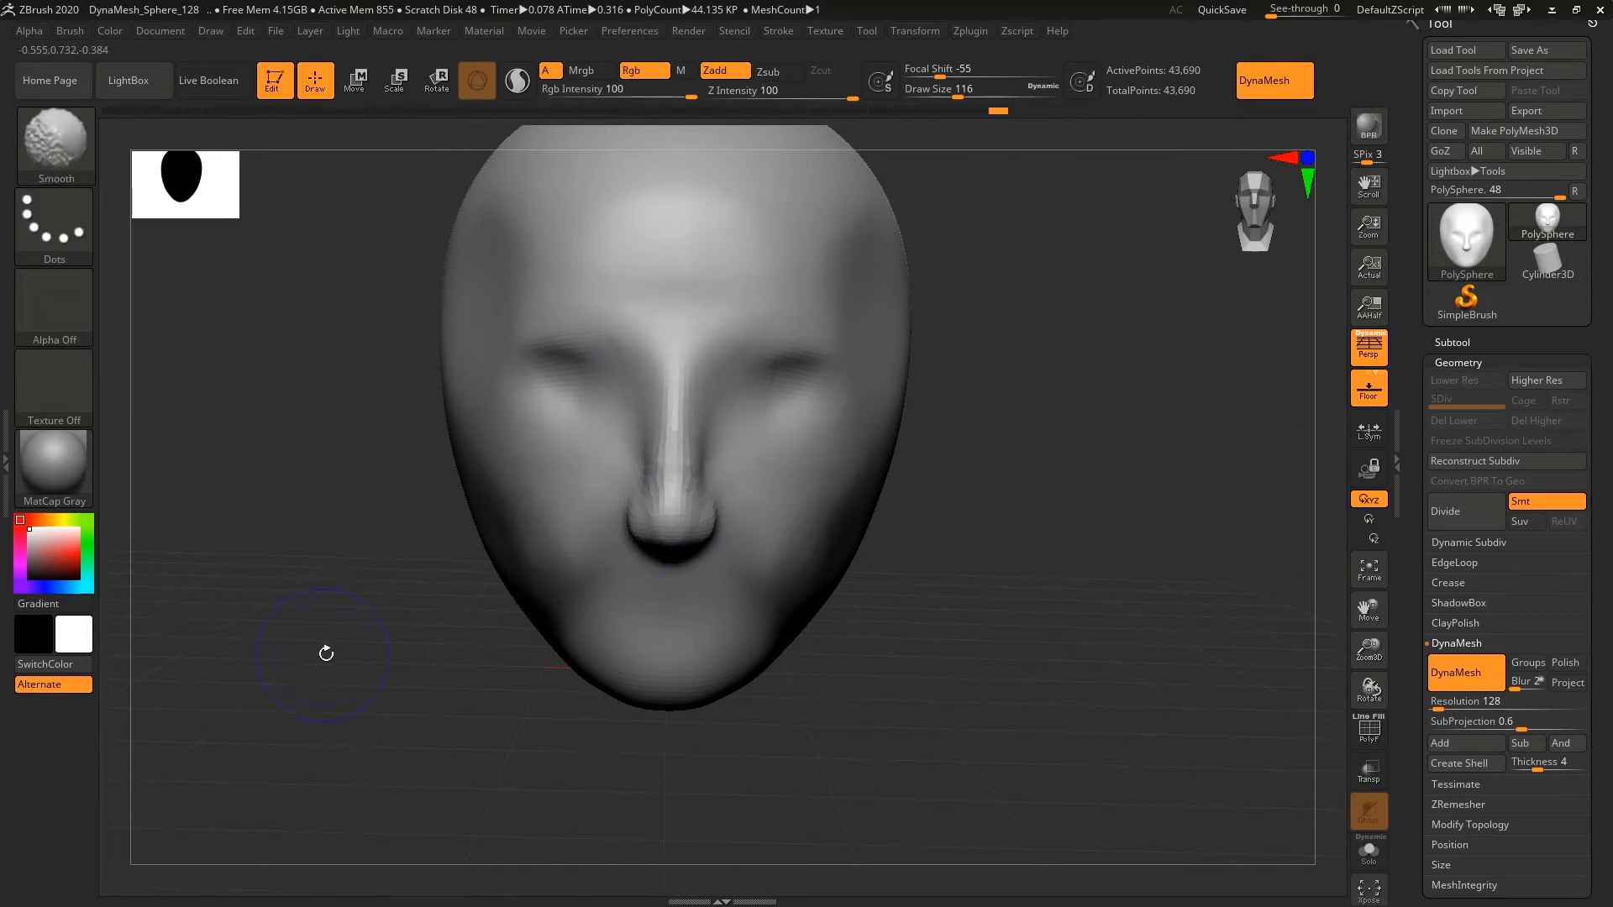
- Refine the side of the nose in profile with ClayBuildup strokes and smooth it toward the tip
mouse_move(326, 654)
alt+mouse_down()
mouse_move(382, 532)
mouse_move(406, 633)
mouse_move(363, 622)
mouse_move(306, 547)
mouse_move(429, 542)
alt+mouse_up()
mouse_move(713, 496)
shift+mouse_down()
mouse_move(661, 515)
mouse_move(652, 473)
shift+mouse_up()
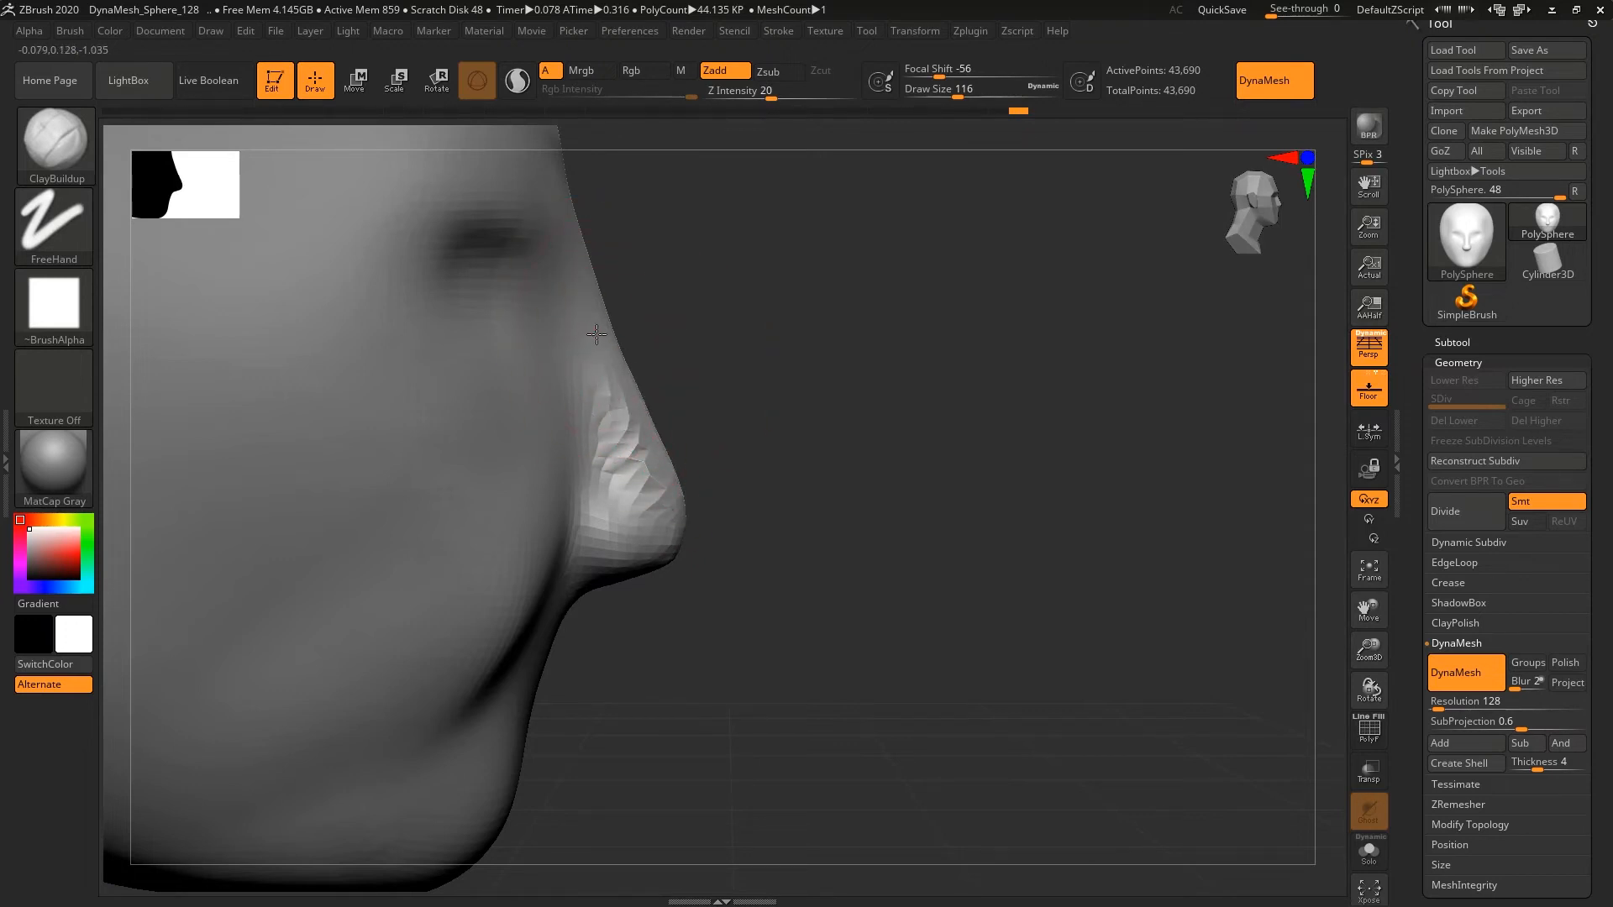
key(shift)
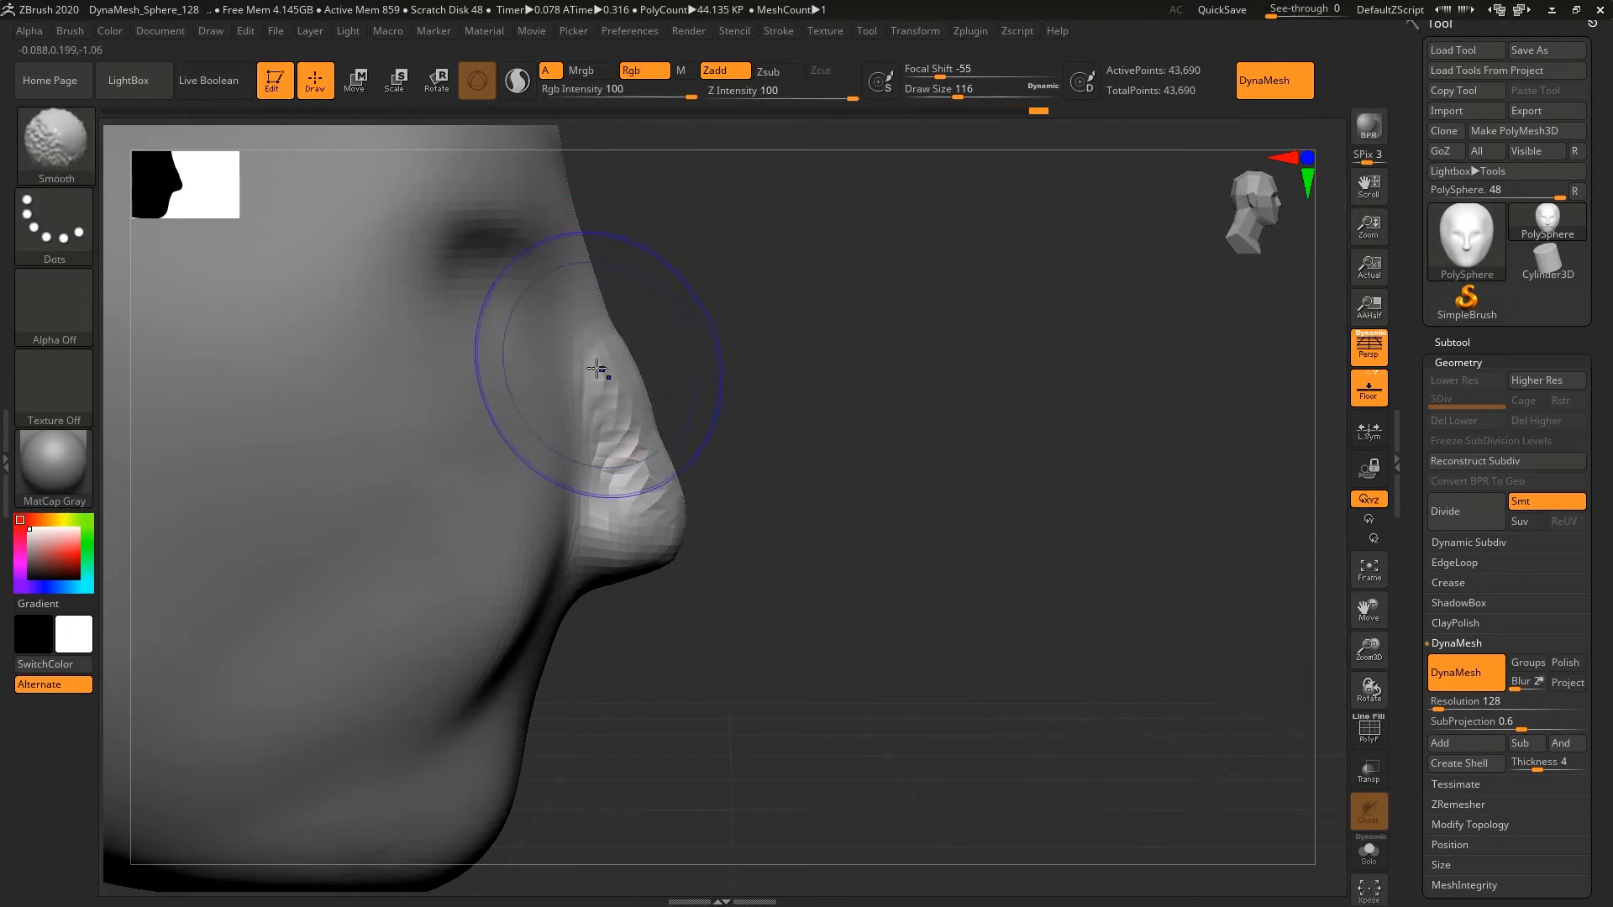
mouse_move(649, 490)
shift+mouse_down()
mouse_move(641, 461)
mouse_move(648, 533)
shift+mouse_up()
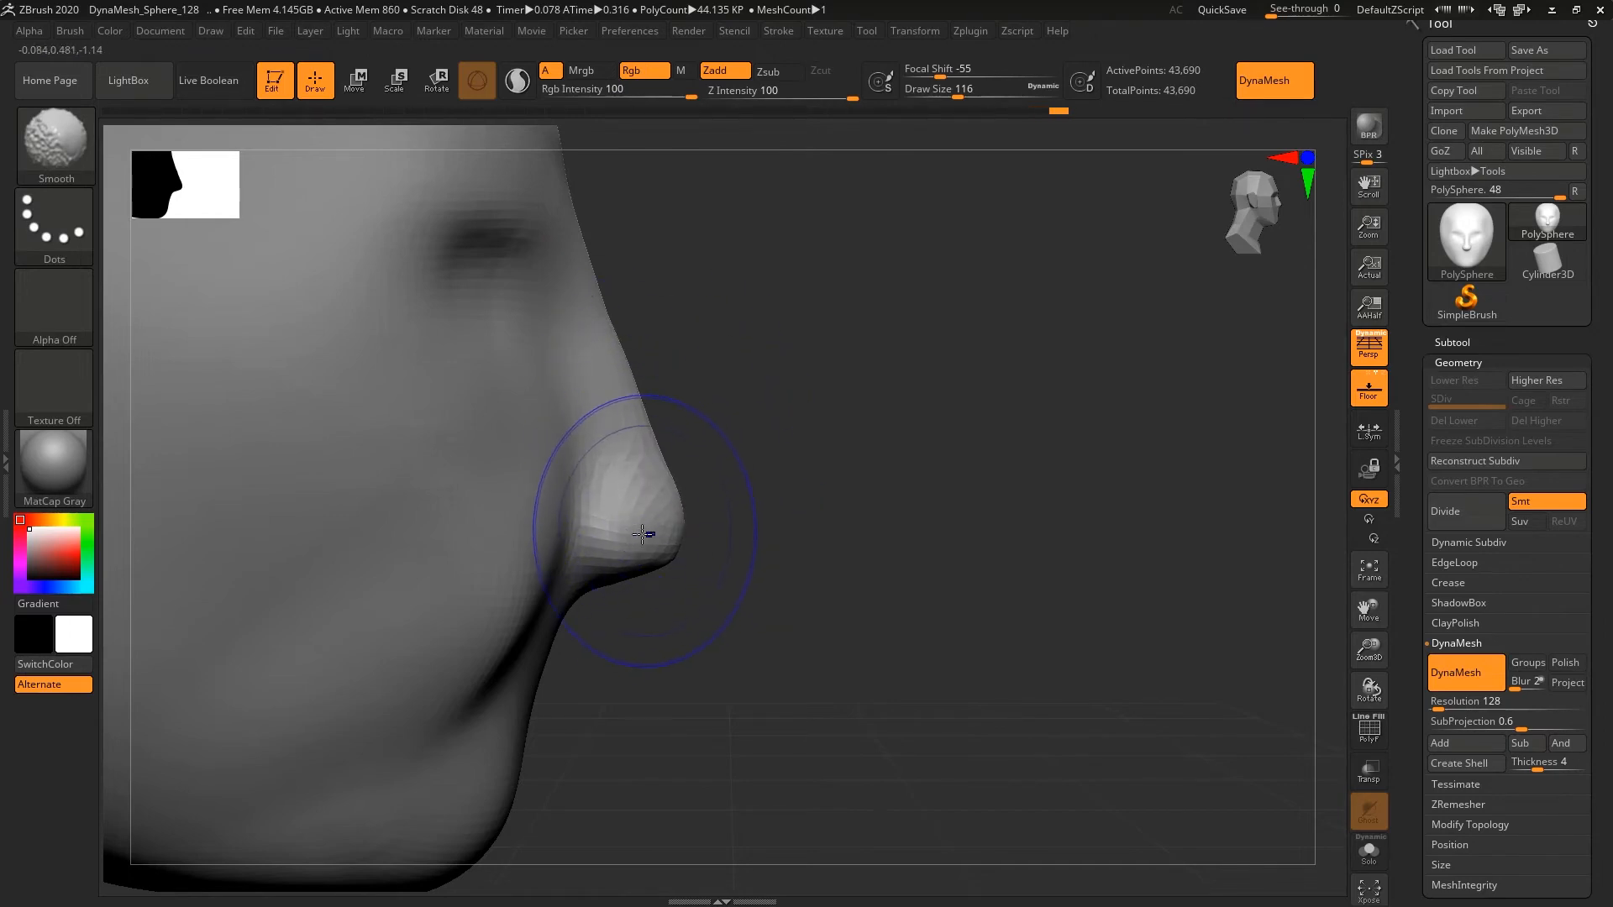
- Build up the nostril wings with ClayBuildup at Draw Size 16, and update the DynaMesh
drag(735, 497, 747, 442)
right_drag(747, 442, 693, 451)
click(56, 144)
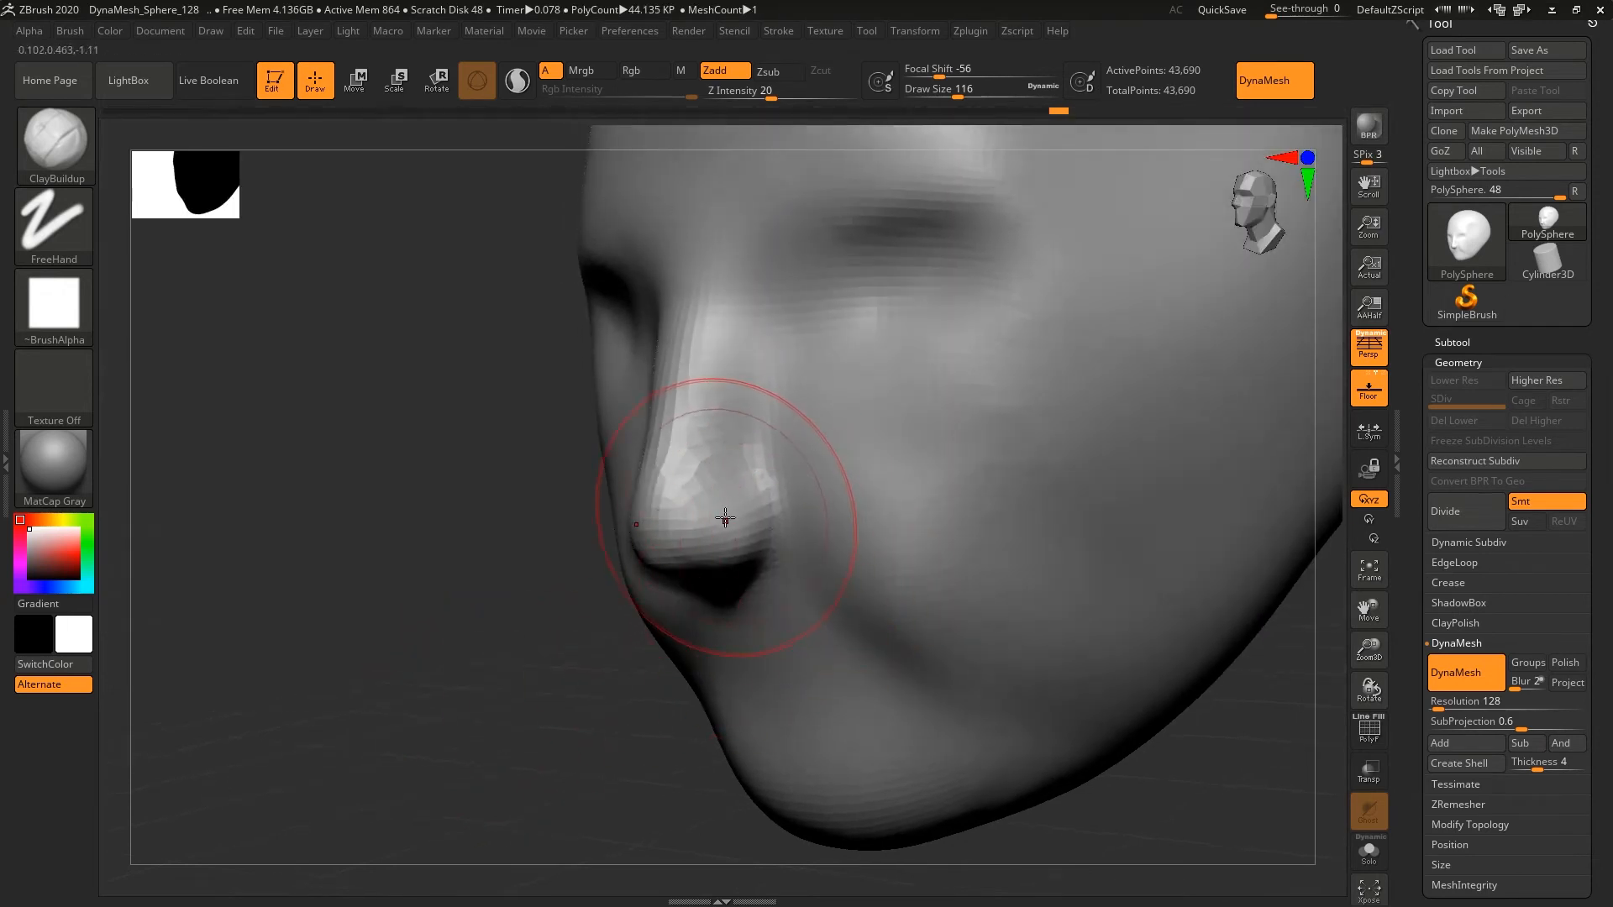
key(s)
mouse_move(720, 507)
mouse_down()
mouse_move(695, 504)
mouse_move(730, 538)
mouse_move(743, 521)
mouse_move(731, 535)
mouse_up()
shift+drag(453, 583, 659, 486)
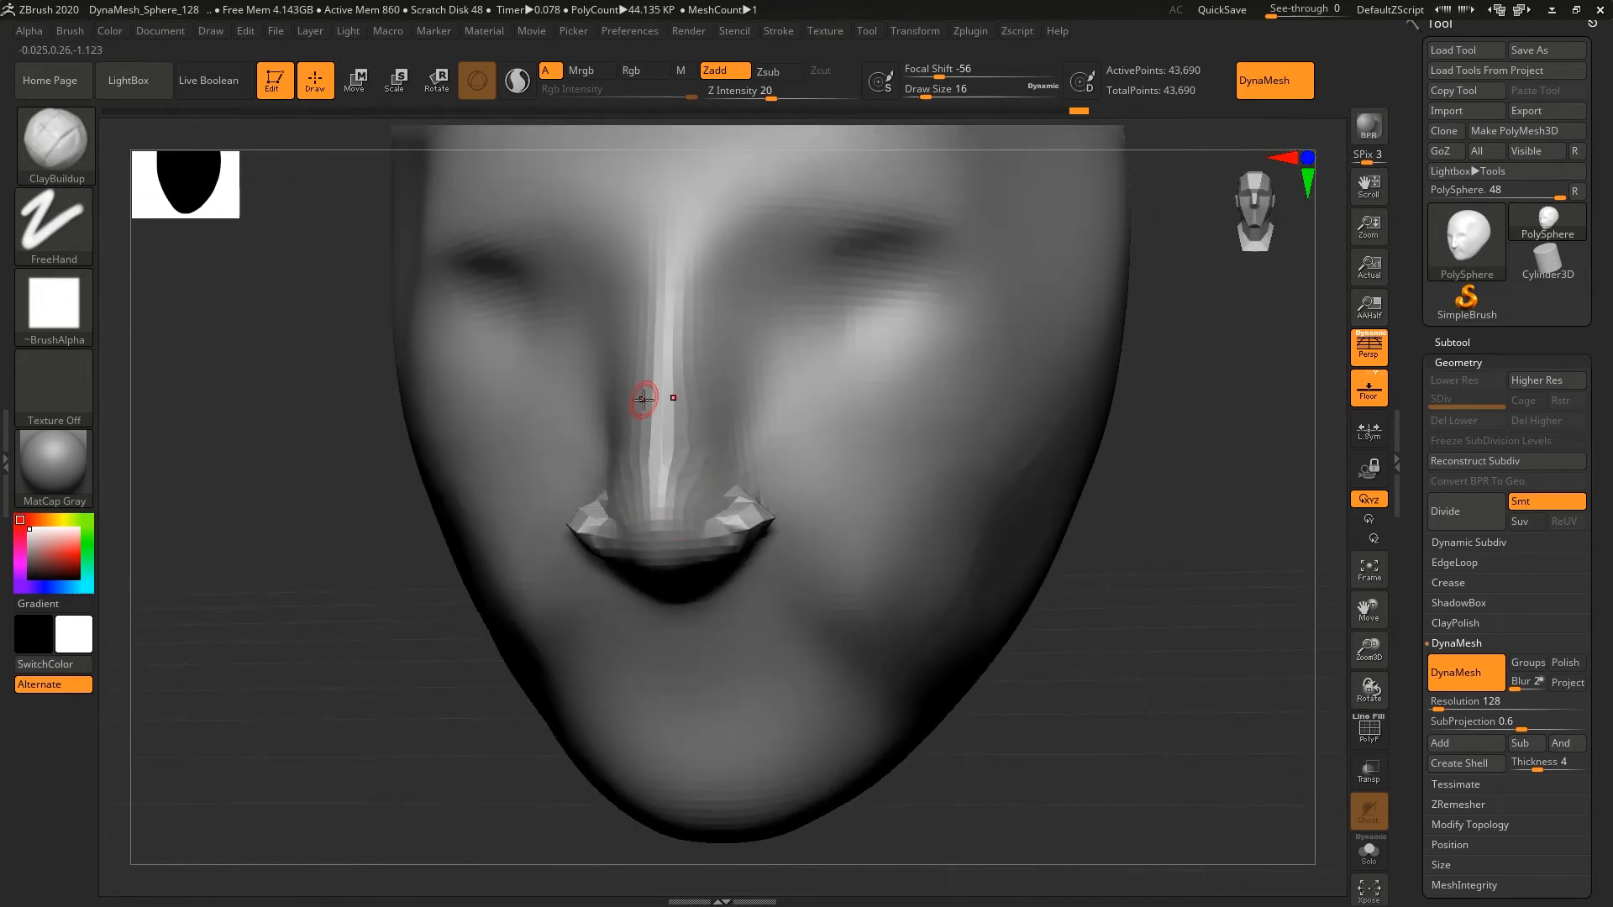
ctrl+click(178, 413)
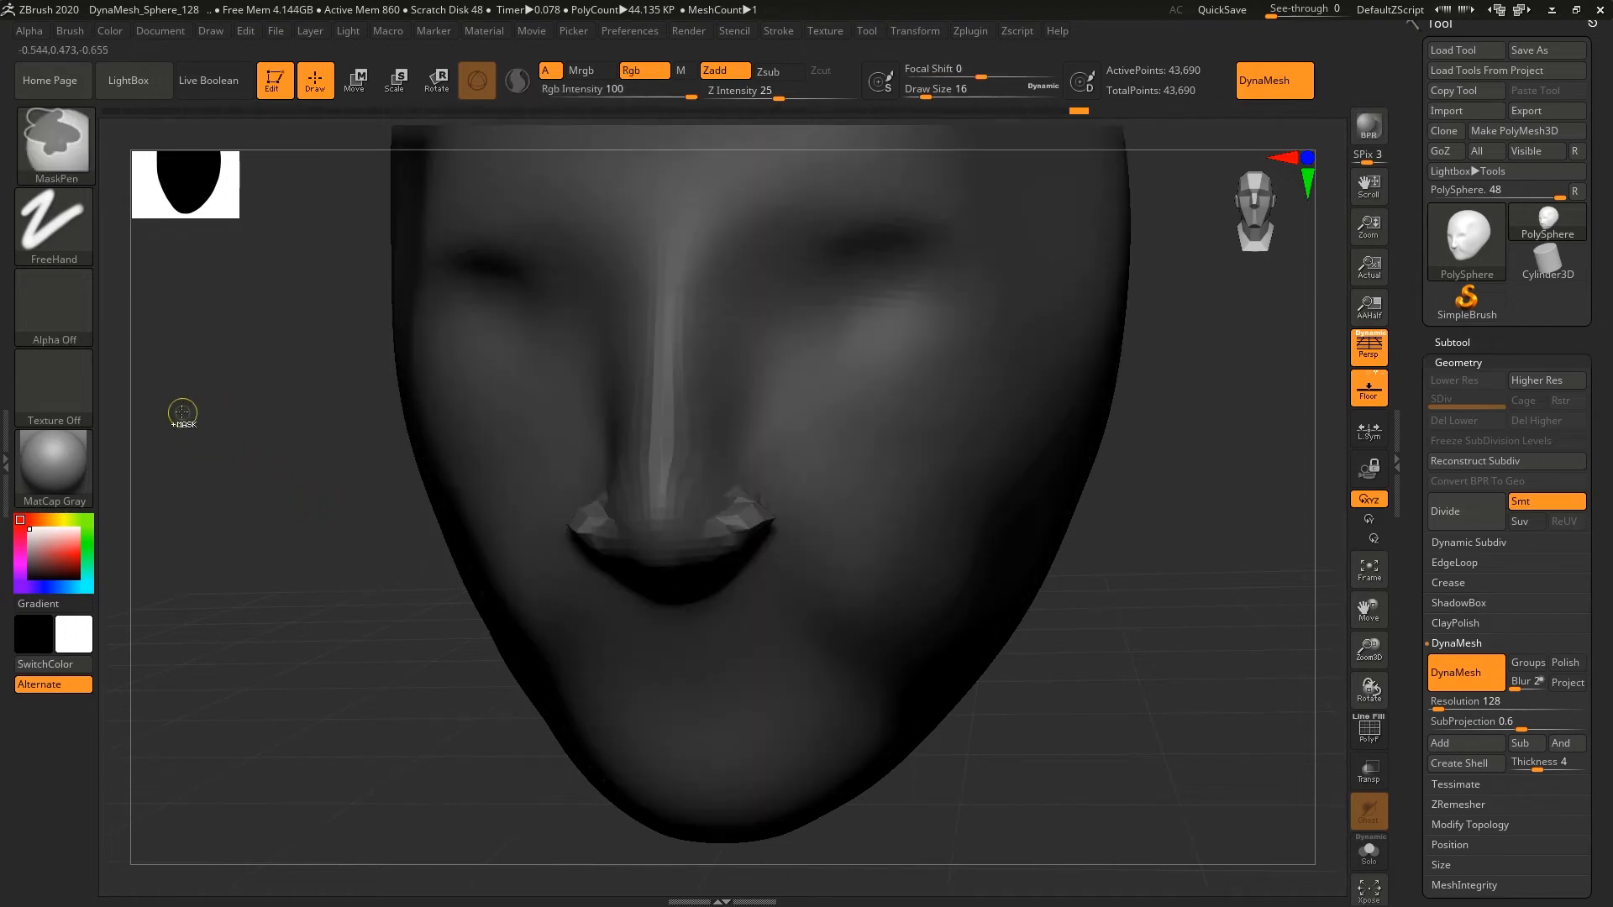
ctrl+drag(202, 415, 277, 471)
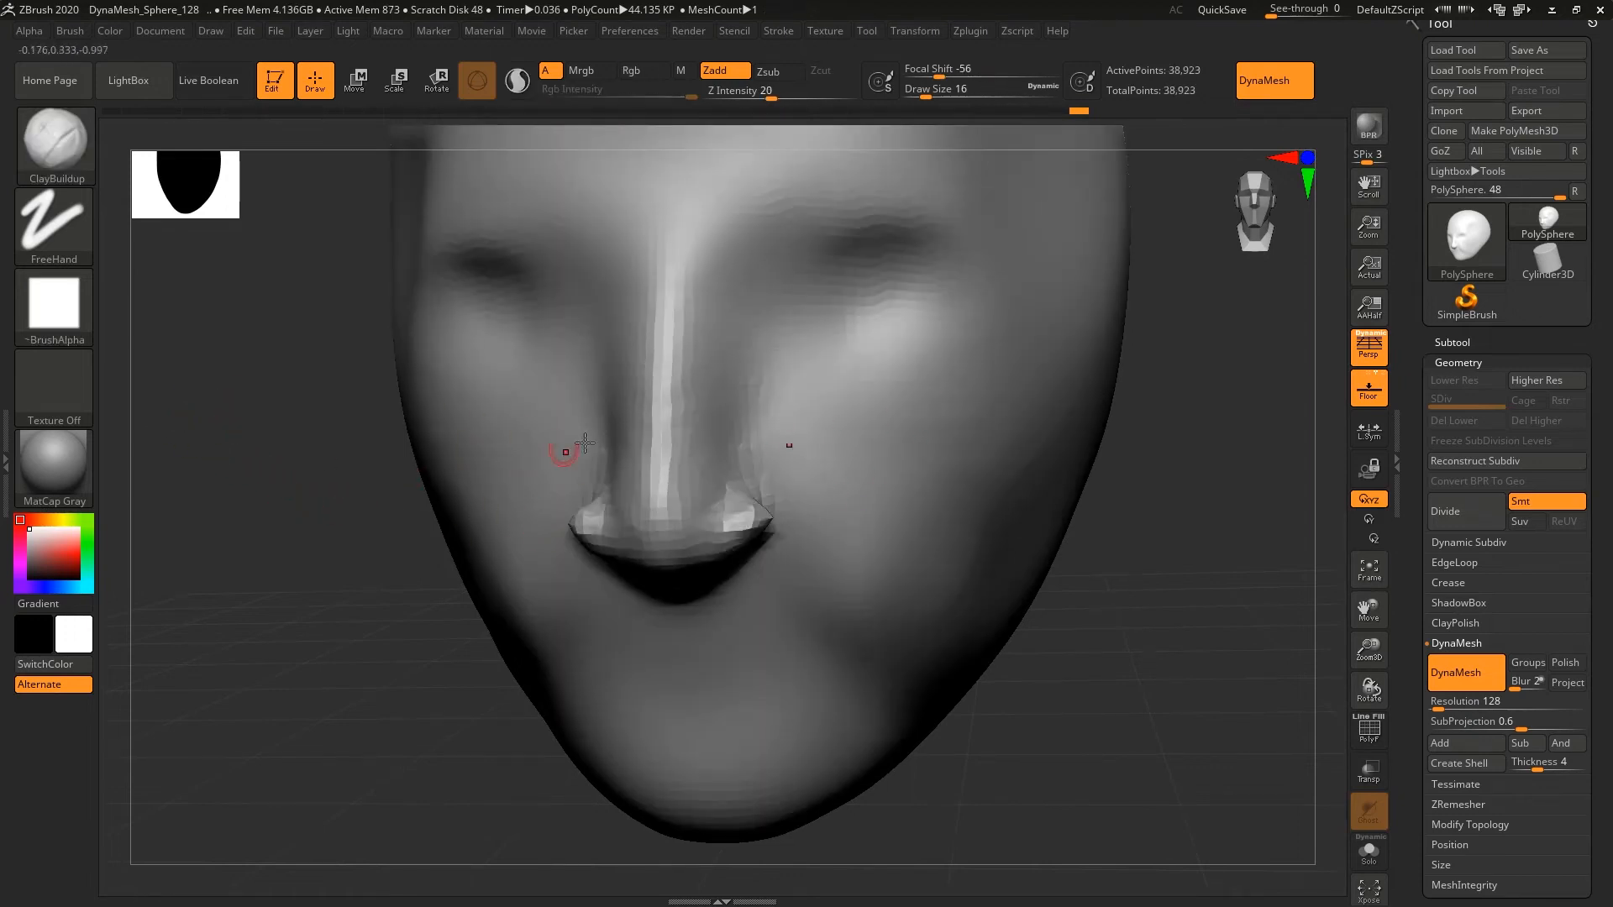
- Round out the nostril wings and refine the nose around them with small ClayBuildup strokes
mouse_move(716, 531)
mouse_down()
mouse_move(772, 520)
mouse_move(705, 526)
mouse_move(739, 504)
mouse_move(724, 517)
mouse_move(739, 530)
mouse_up()
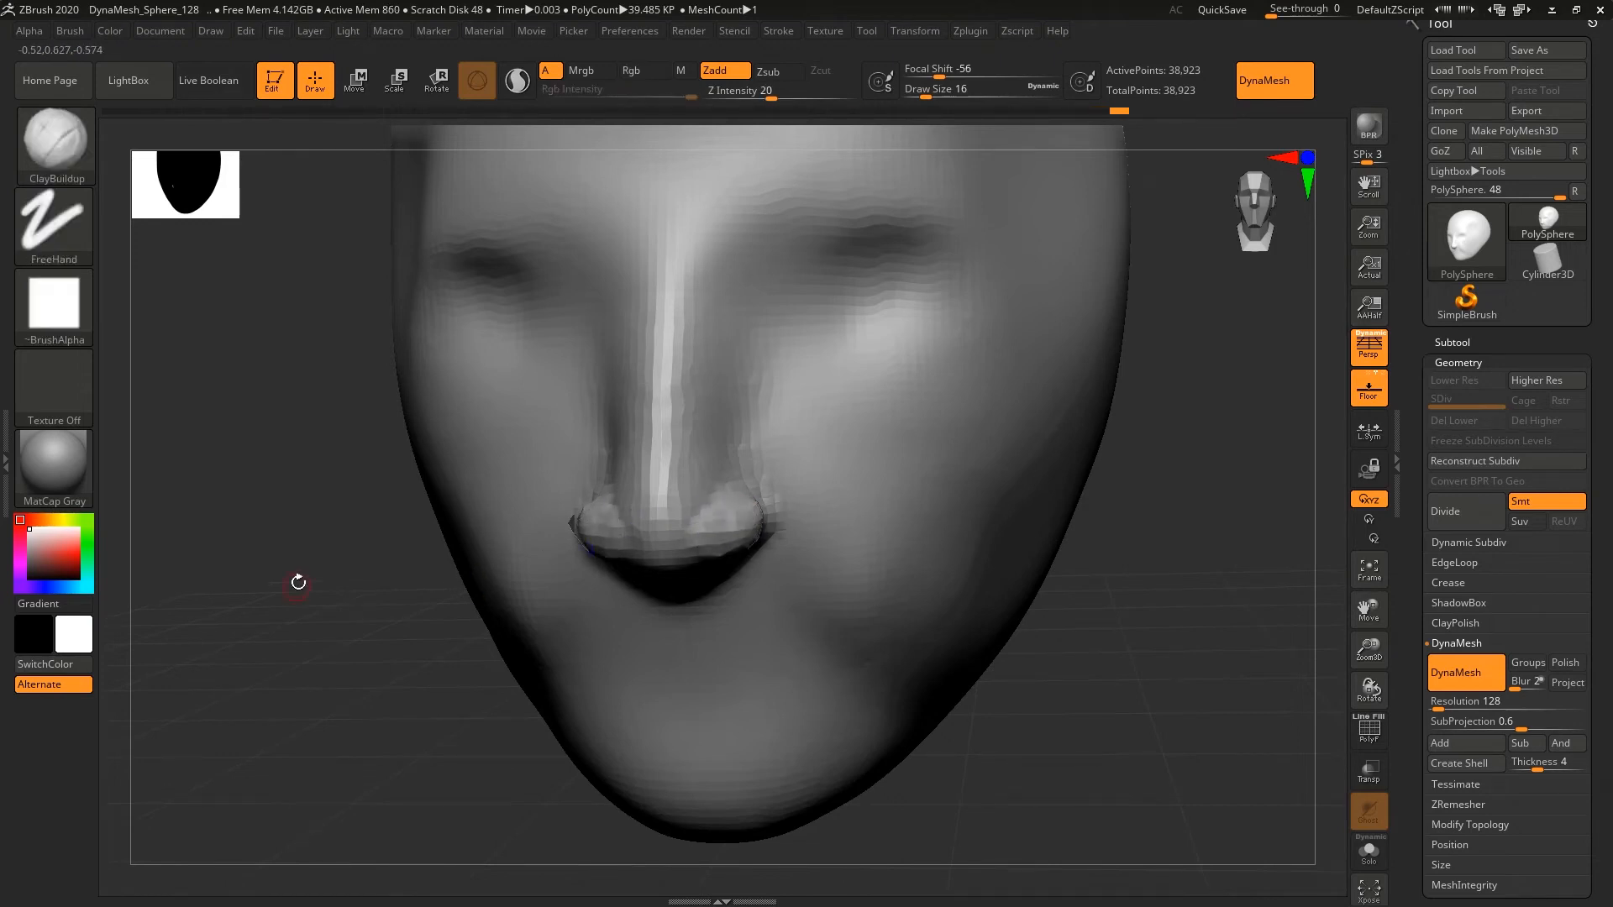
mouse_move(295, 583)
mouse_down()
mouse_move(812, 485)
mouse_move(789, 546)
mouse_move(789, 505)
mouse_move(793, 535)
mouse_move(748, 457)
mouse_move(761, 504)
mouse_up()
mouse_move(750, 436)
mouse_down()
mouse_move(744, 463)
mouse_move(765, 479)
mouse_move(744, 492)
mouse_move(776, 479)
mouse_up()
drag(982, 378, 828, 404)
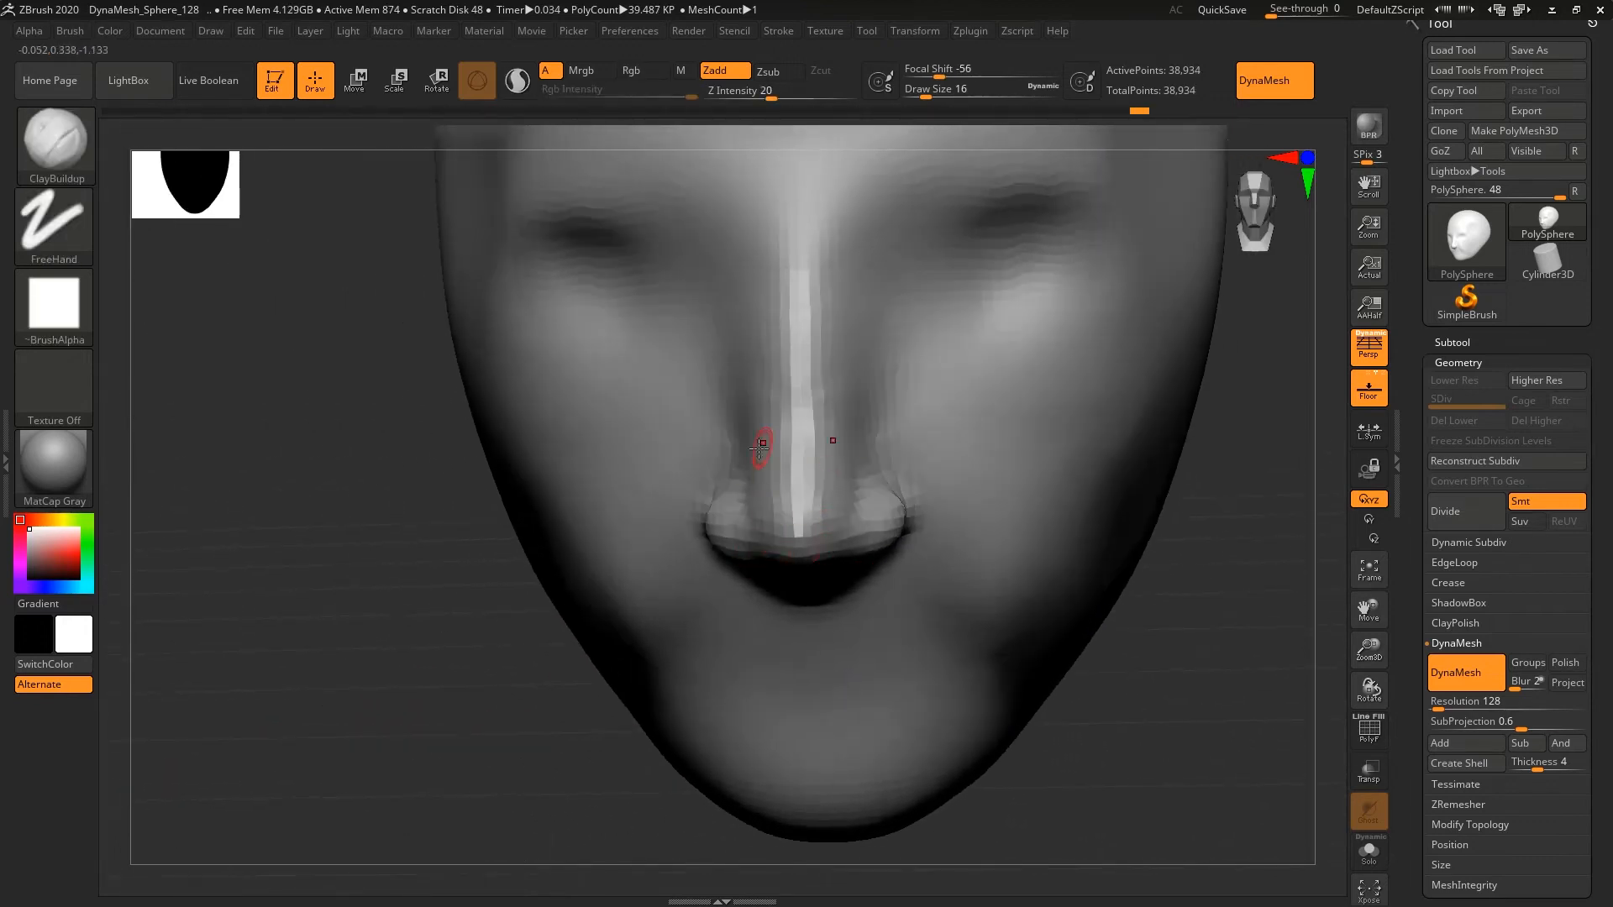
alt+drag(362, 586, 403, 529)
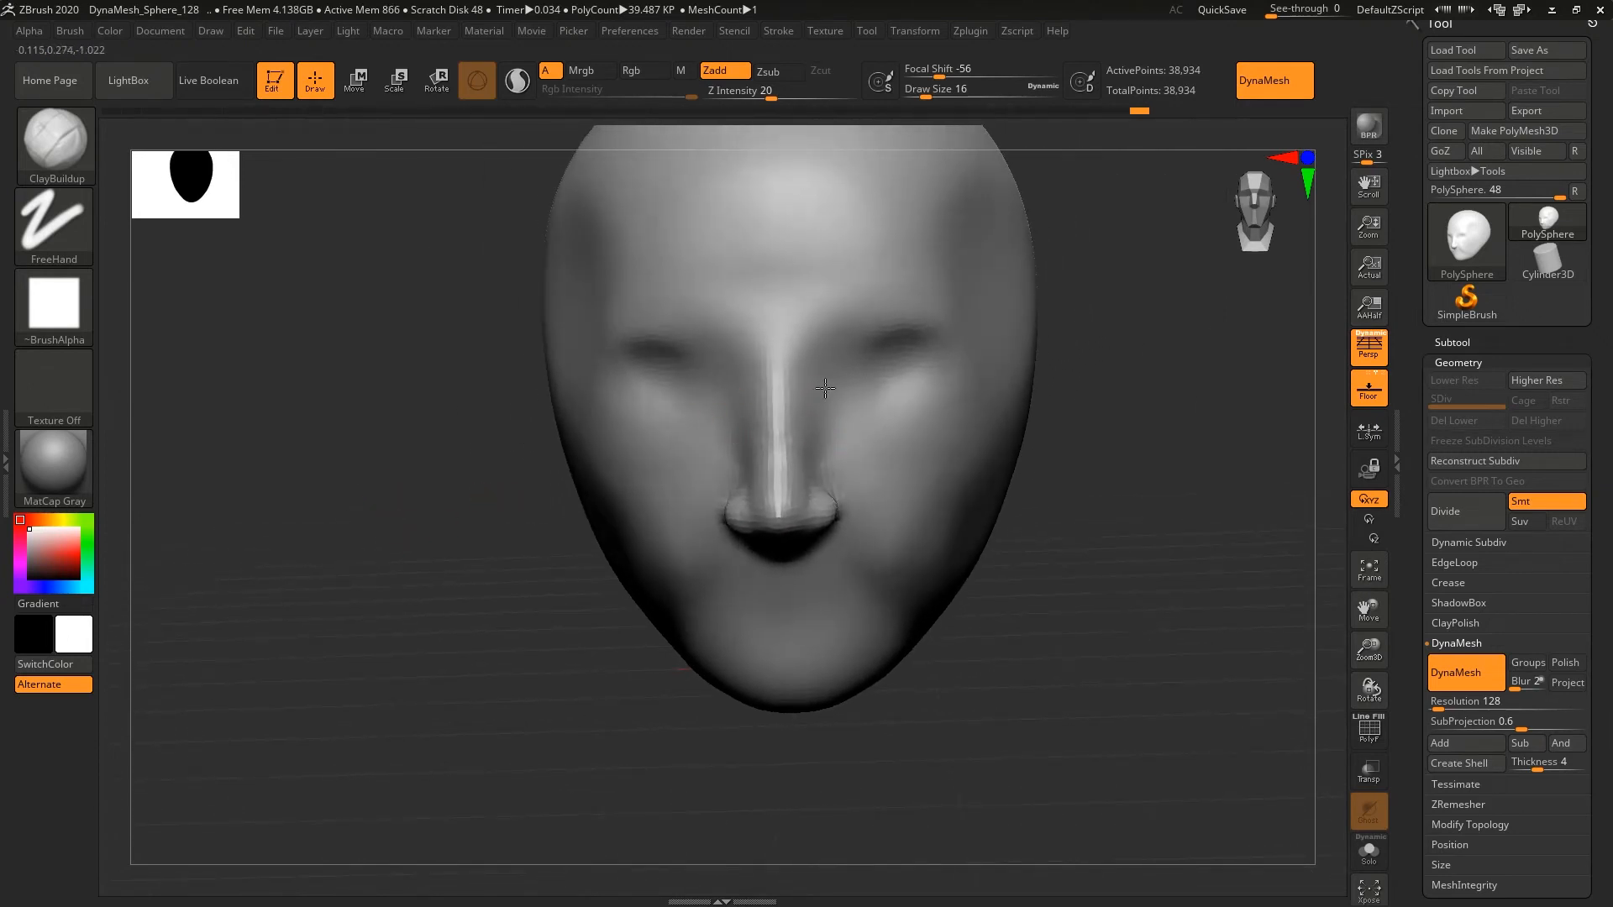
- Smooth the sides of the nose bridge and the transition into the inner brow
key(shift)
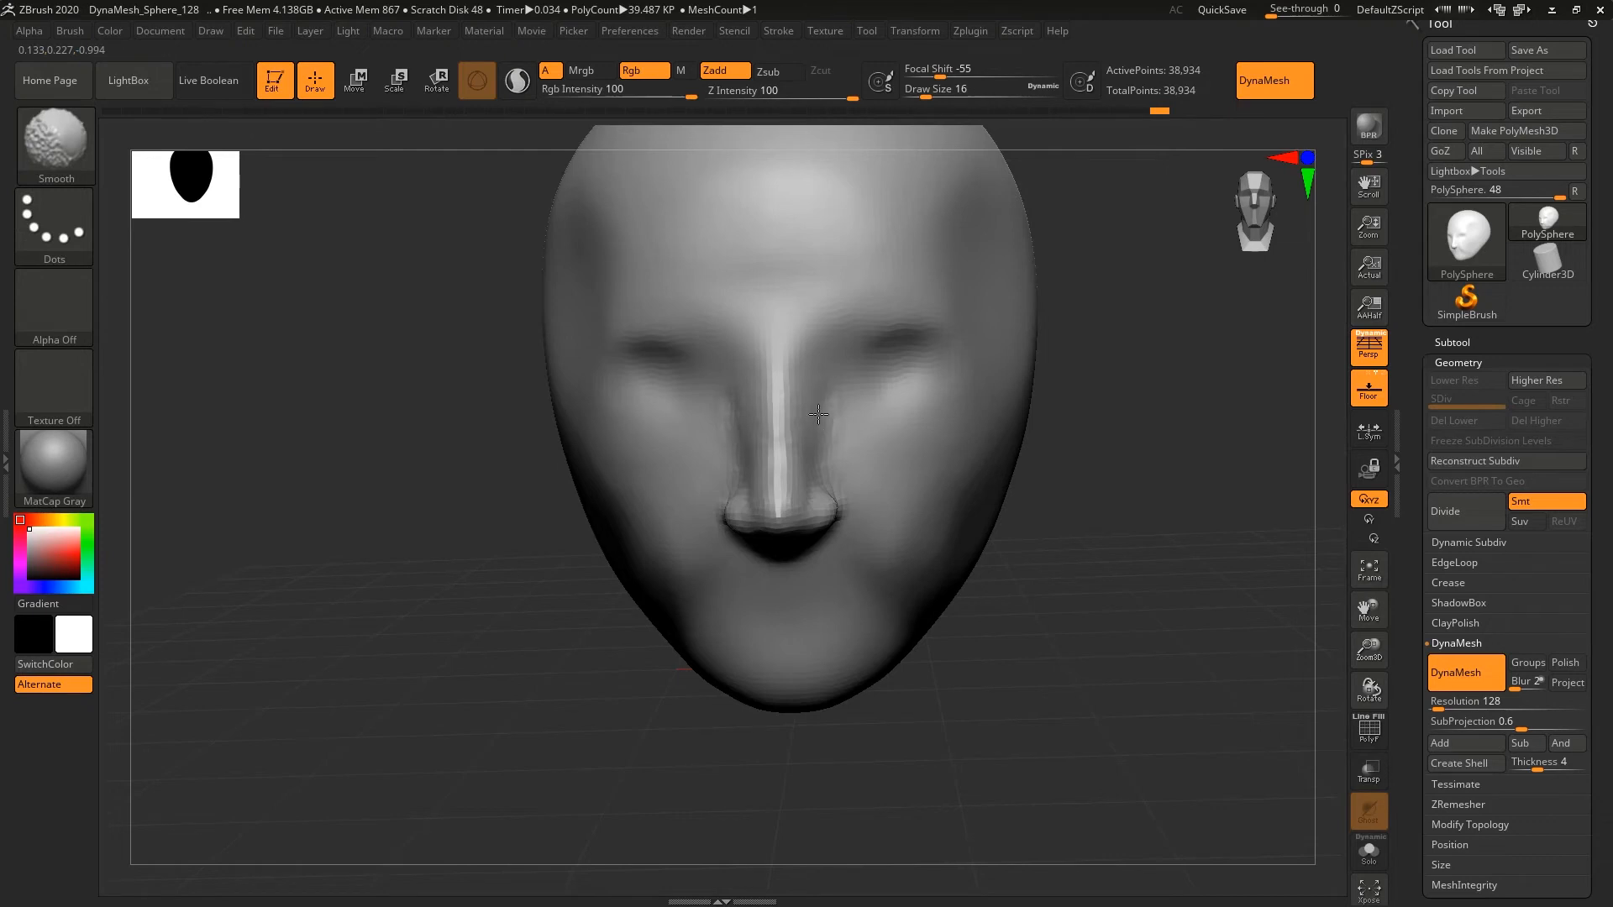
mouse_move(829, 411)
mouse_down()
mouse_move(832, 458)
mouse_move(822, 381)
mouse_up()
key(shift)
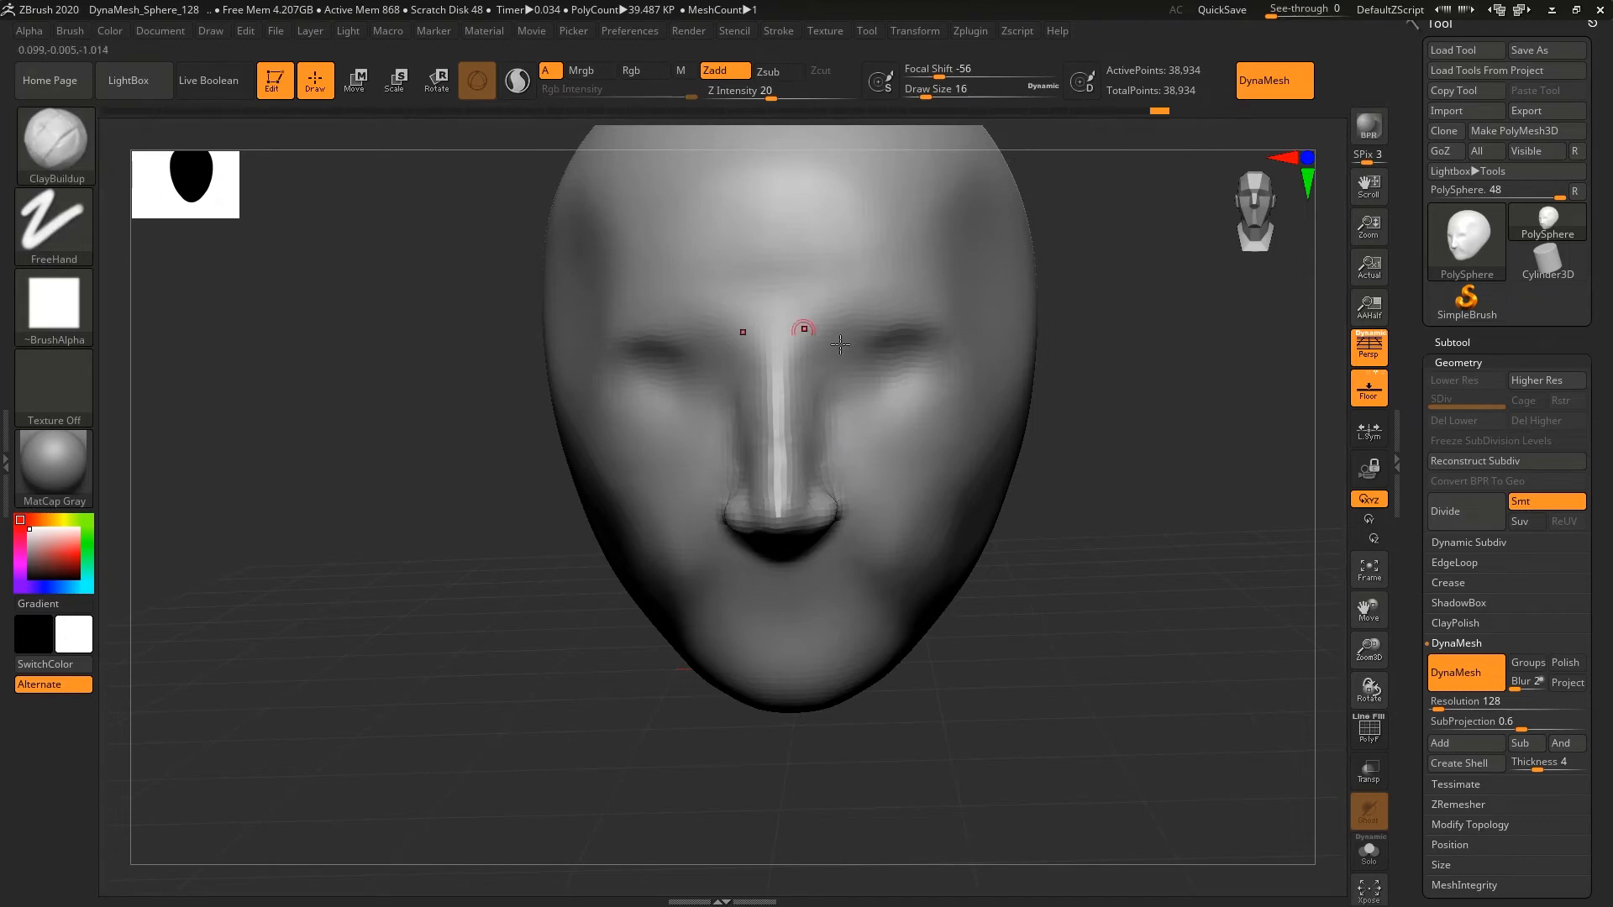
key(shift)
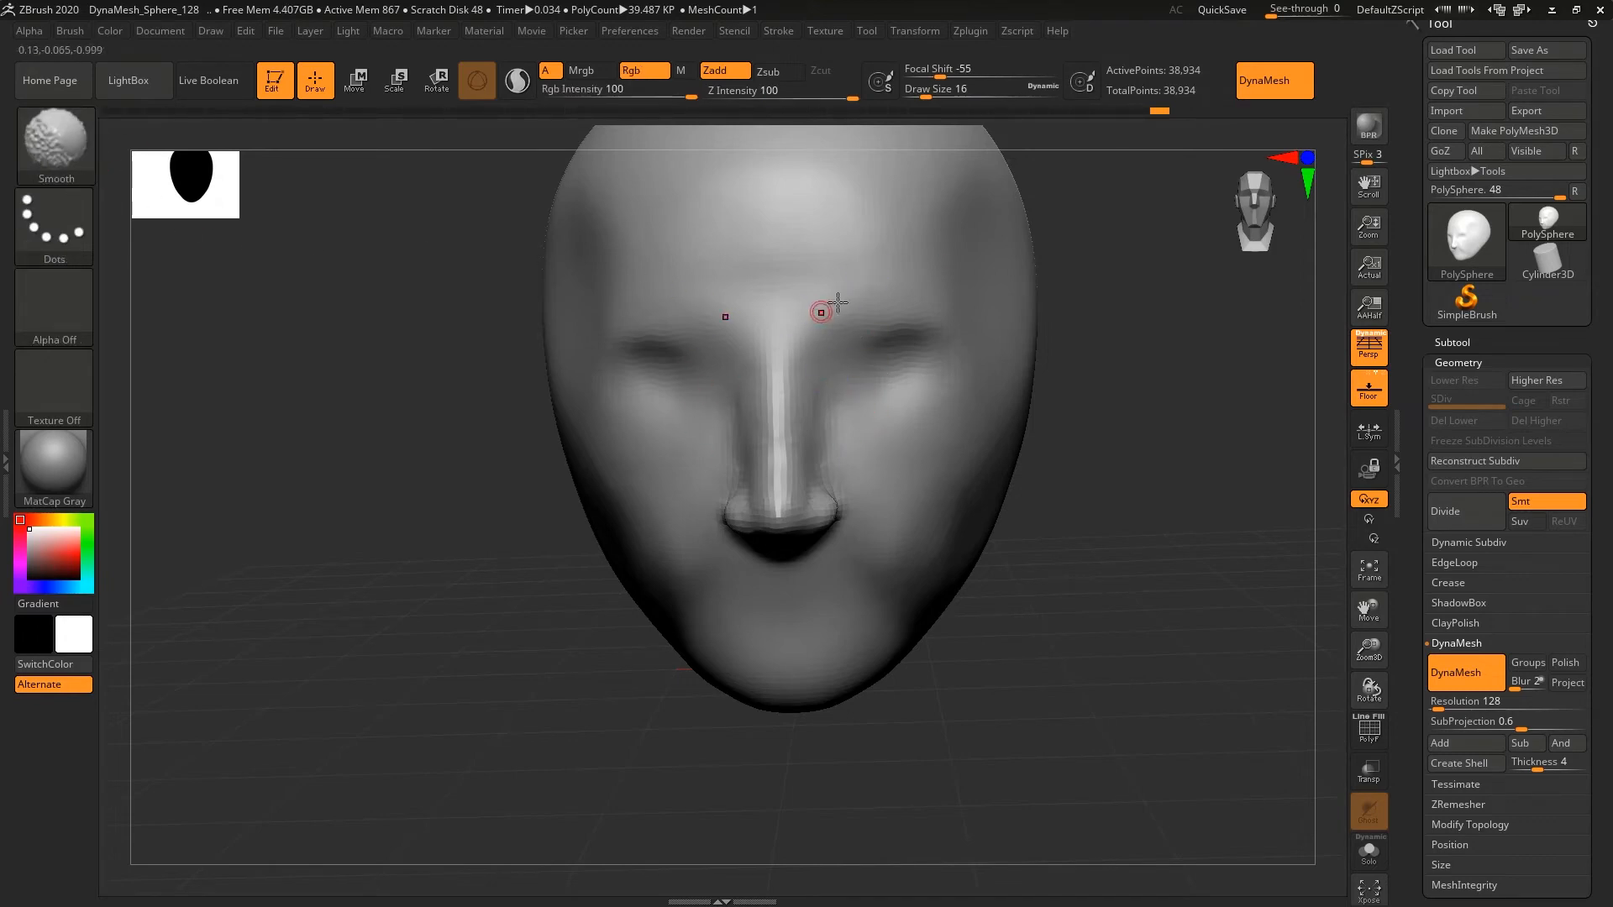
- Adjust the head's overall shape with the Move brush at Draw Size 533
click(38, 145)
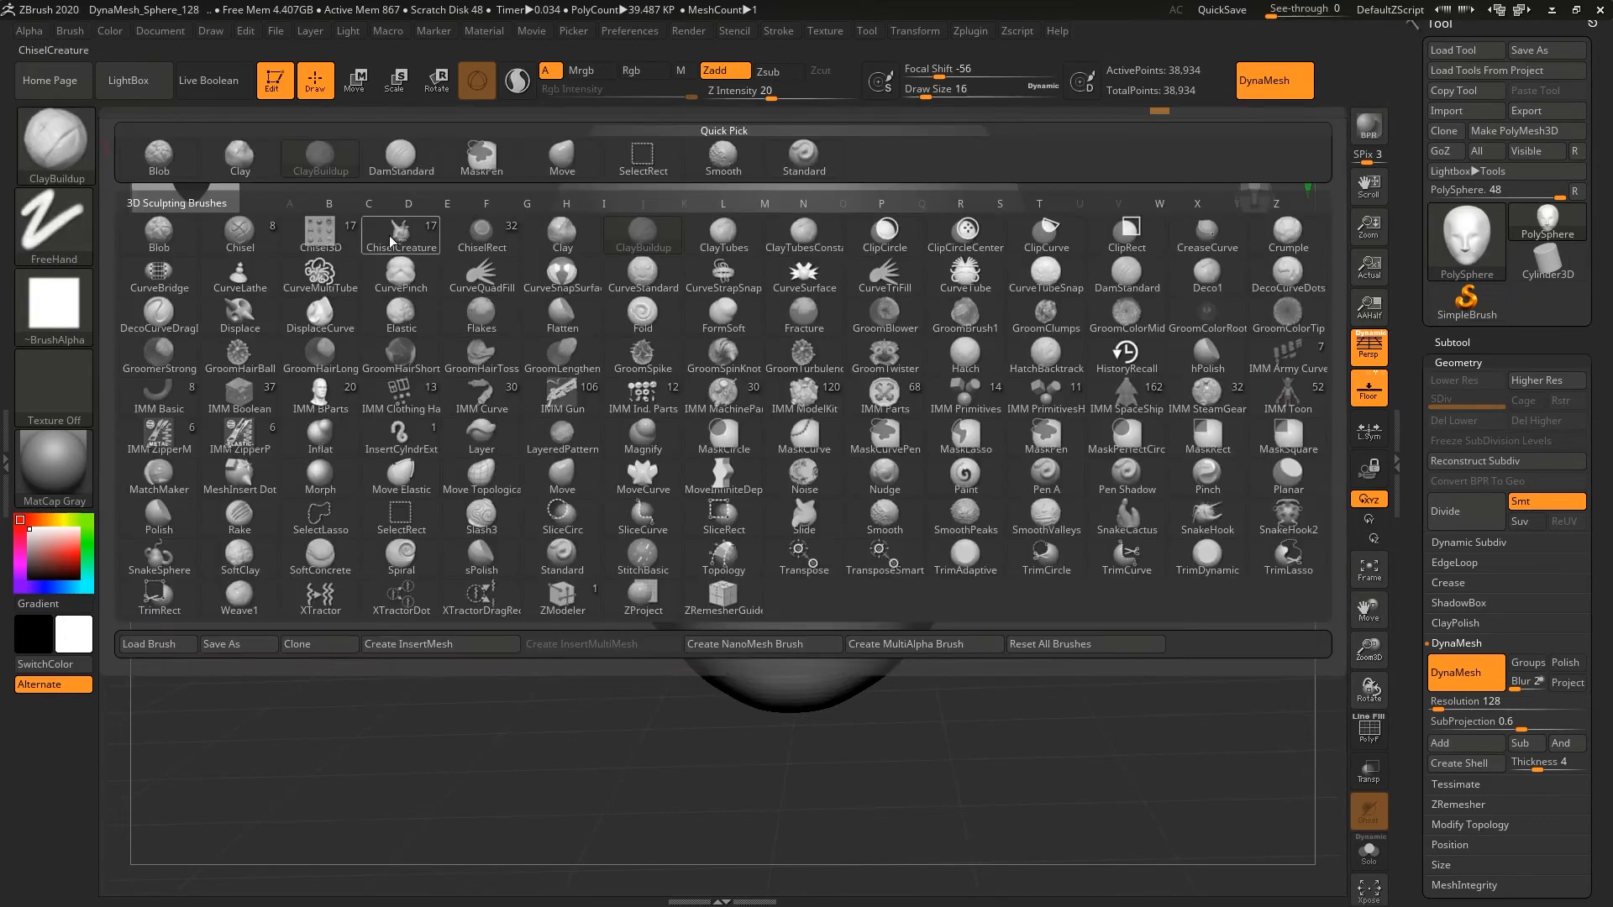
click(562, 155)
key(s)
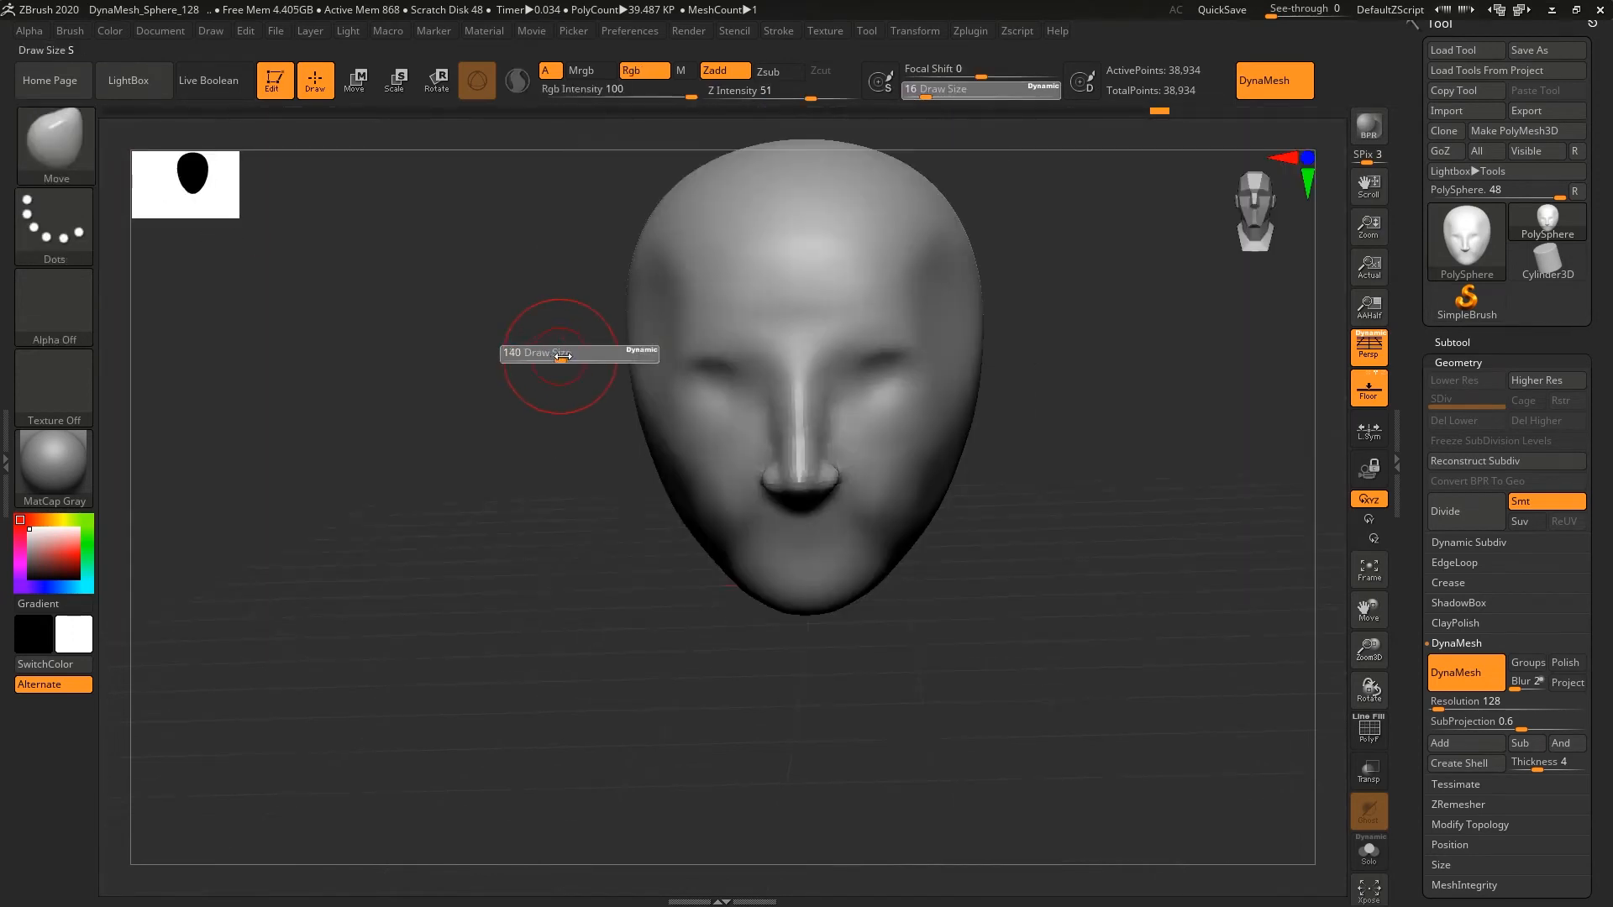
drag(563, 356, 643, 359)
- Build up the cheeks from the jaw to below the eyes with ClayBuildup at Draw Size 56, and smooth them
key(b)
key(c)
key(b)
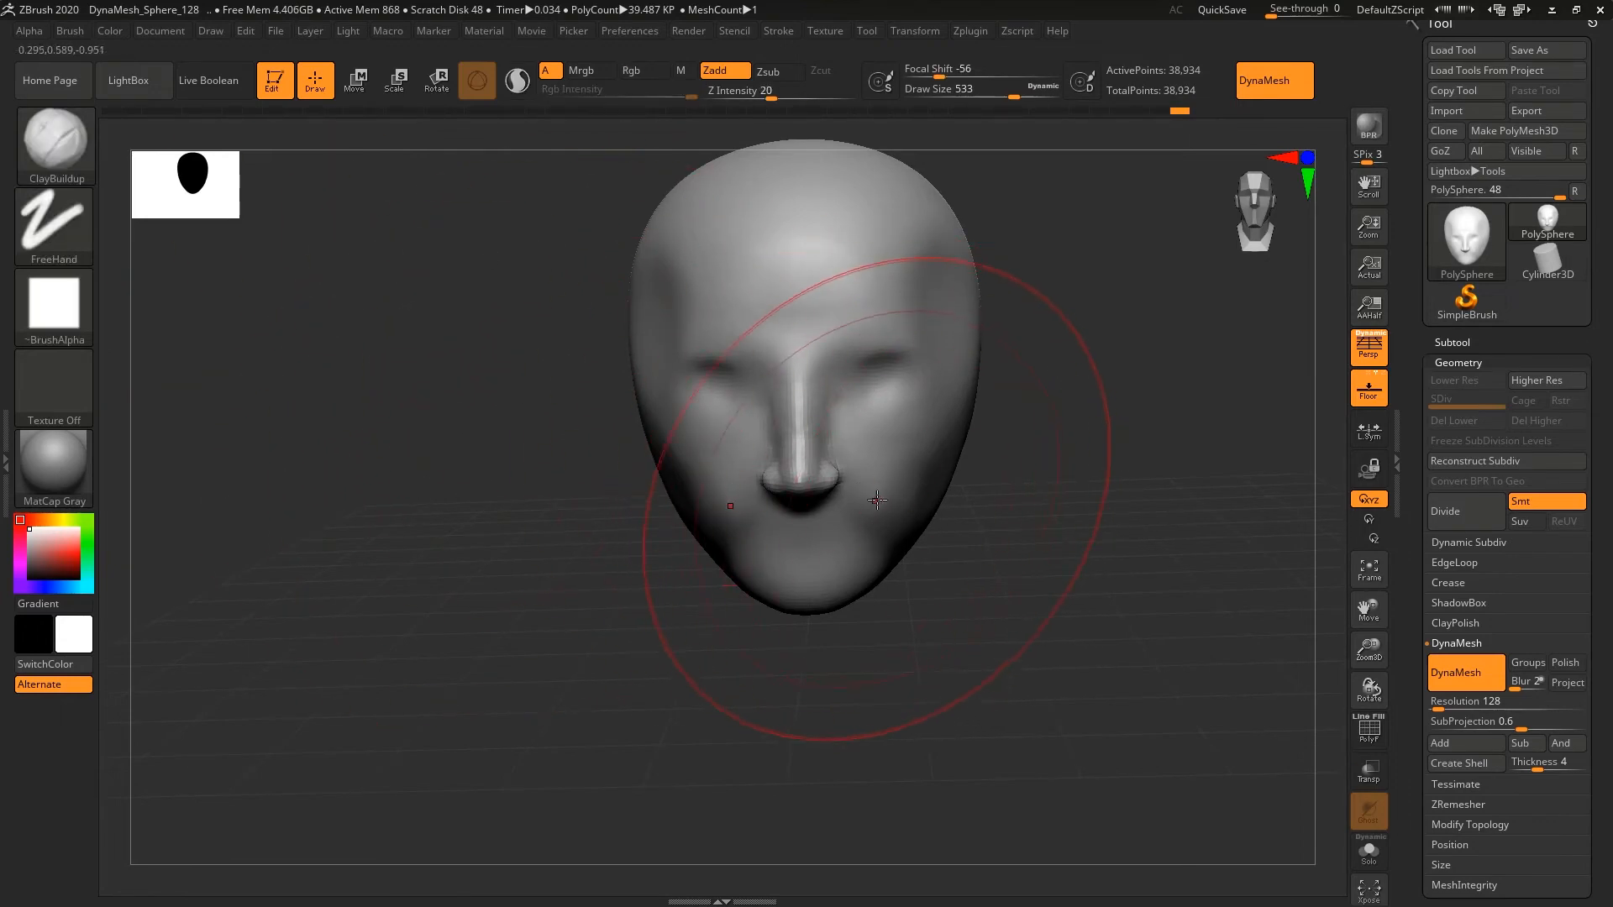
key(s)
mouse_move(785, 479)
mouse_down()
mouse_move(827, 489)
mouse_move(790, 489)
mouse_up()
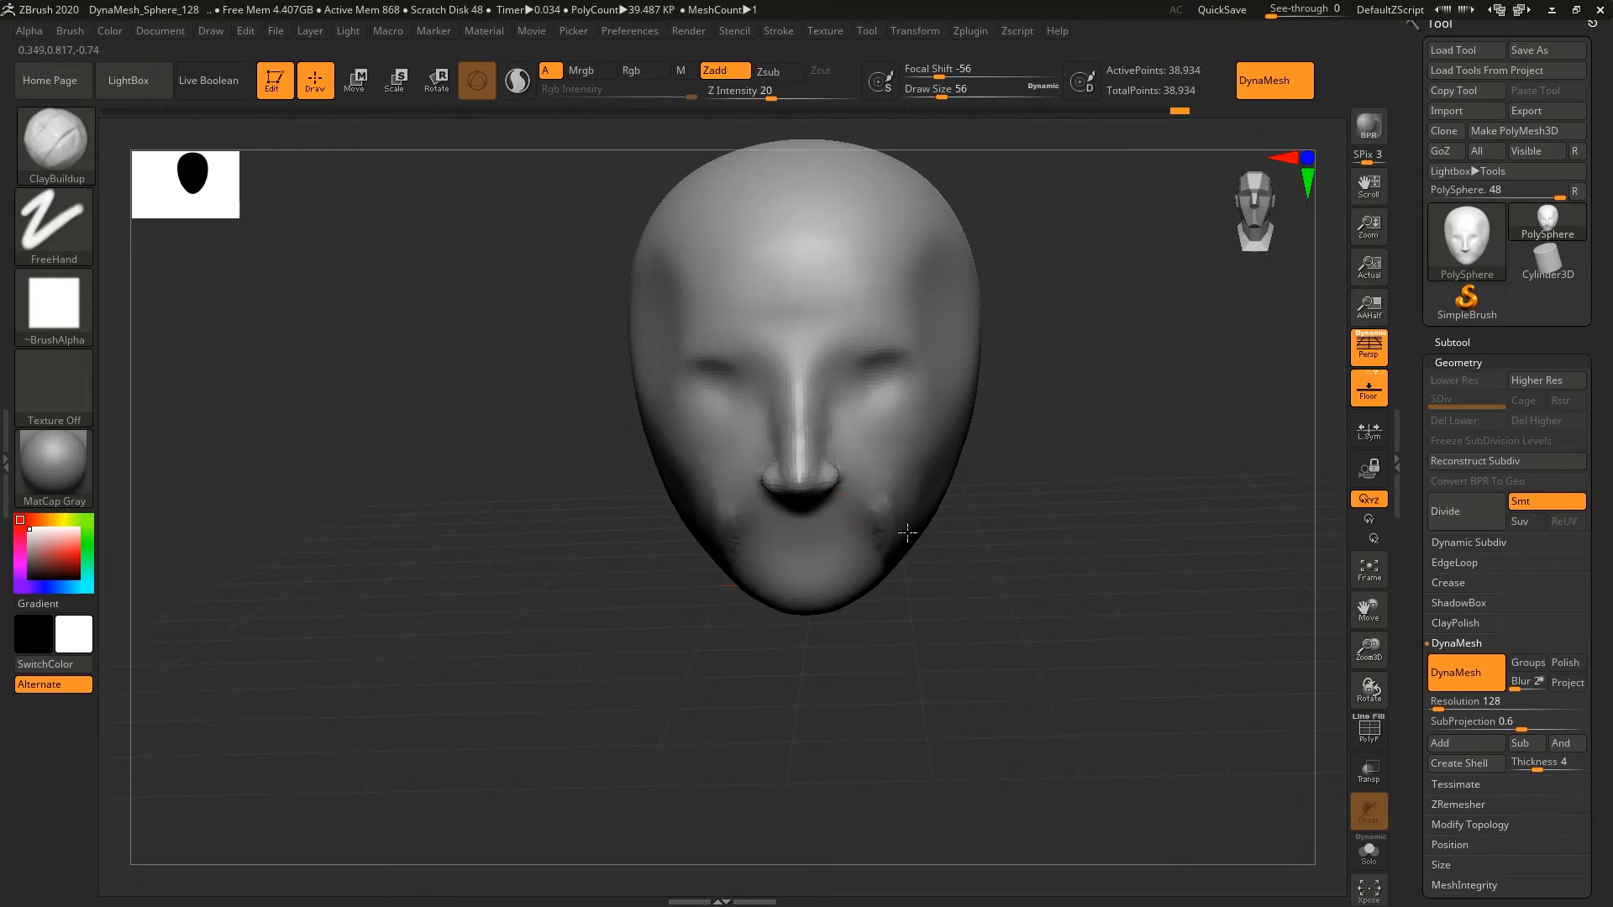
mouse_move(877, 468)
mouse_down()
mouse_move(874, 439)
mouse_move(913, 441)
mouse_move(864, 396)
mouse_move(899, 403)
mouse_move(885, 399)
mouse_up()
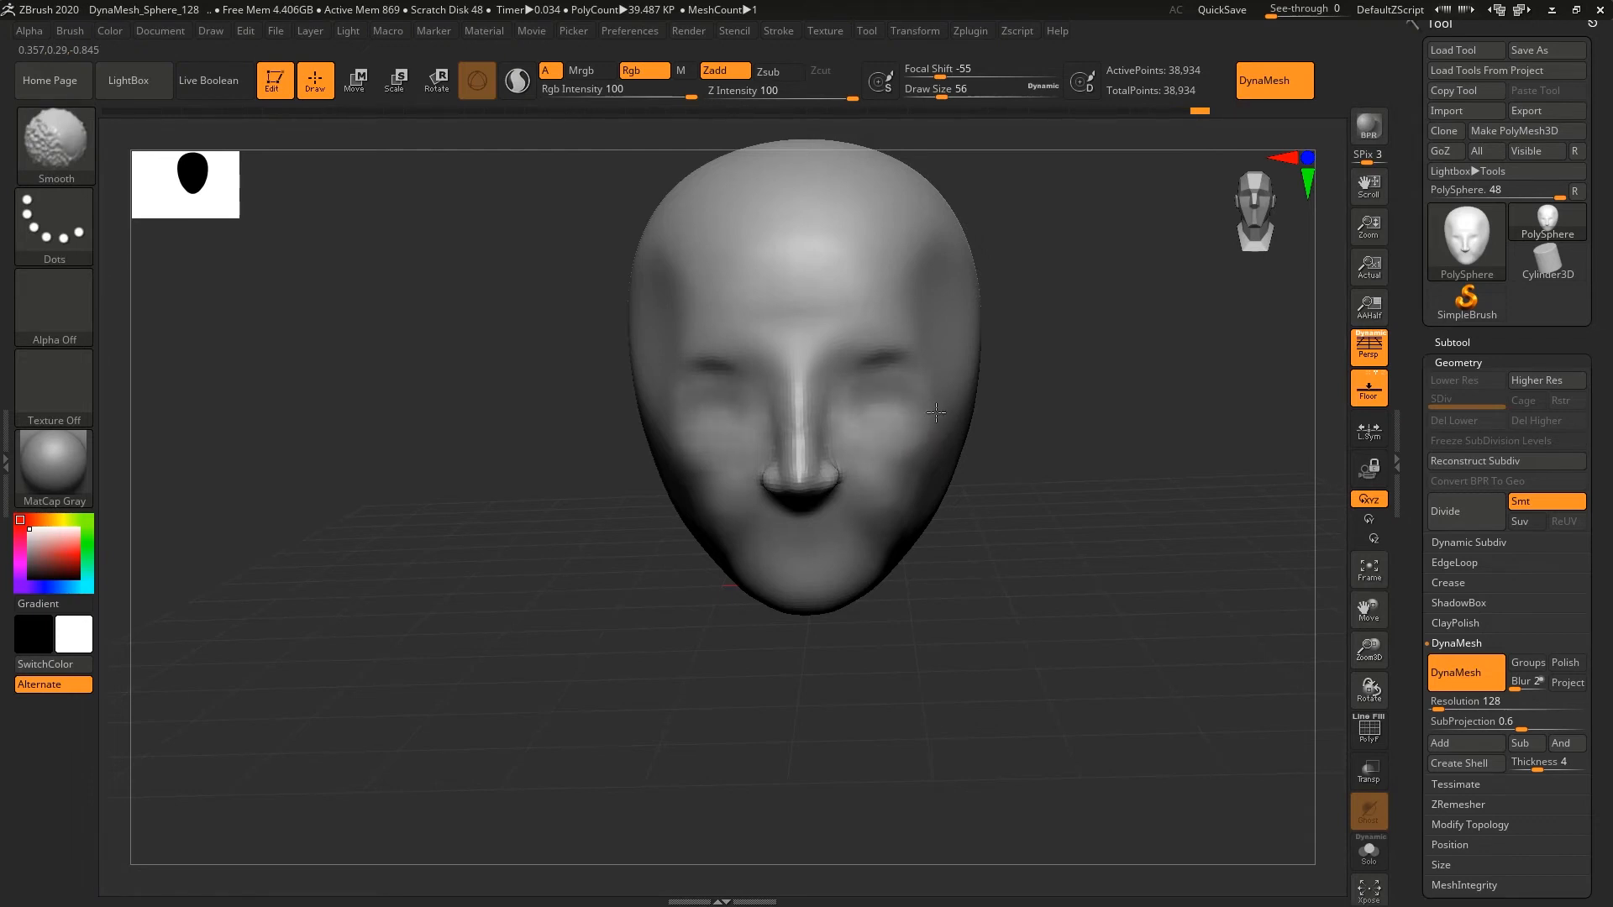
- Smooth the side of the nose in profile from the bridge toward the tip
mouse_move(985, 450)
mouse_down()
mouse_move(731, 450)
mouse_move(746, 626)
mouse_up()
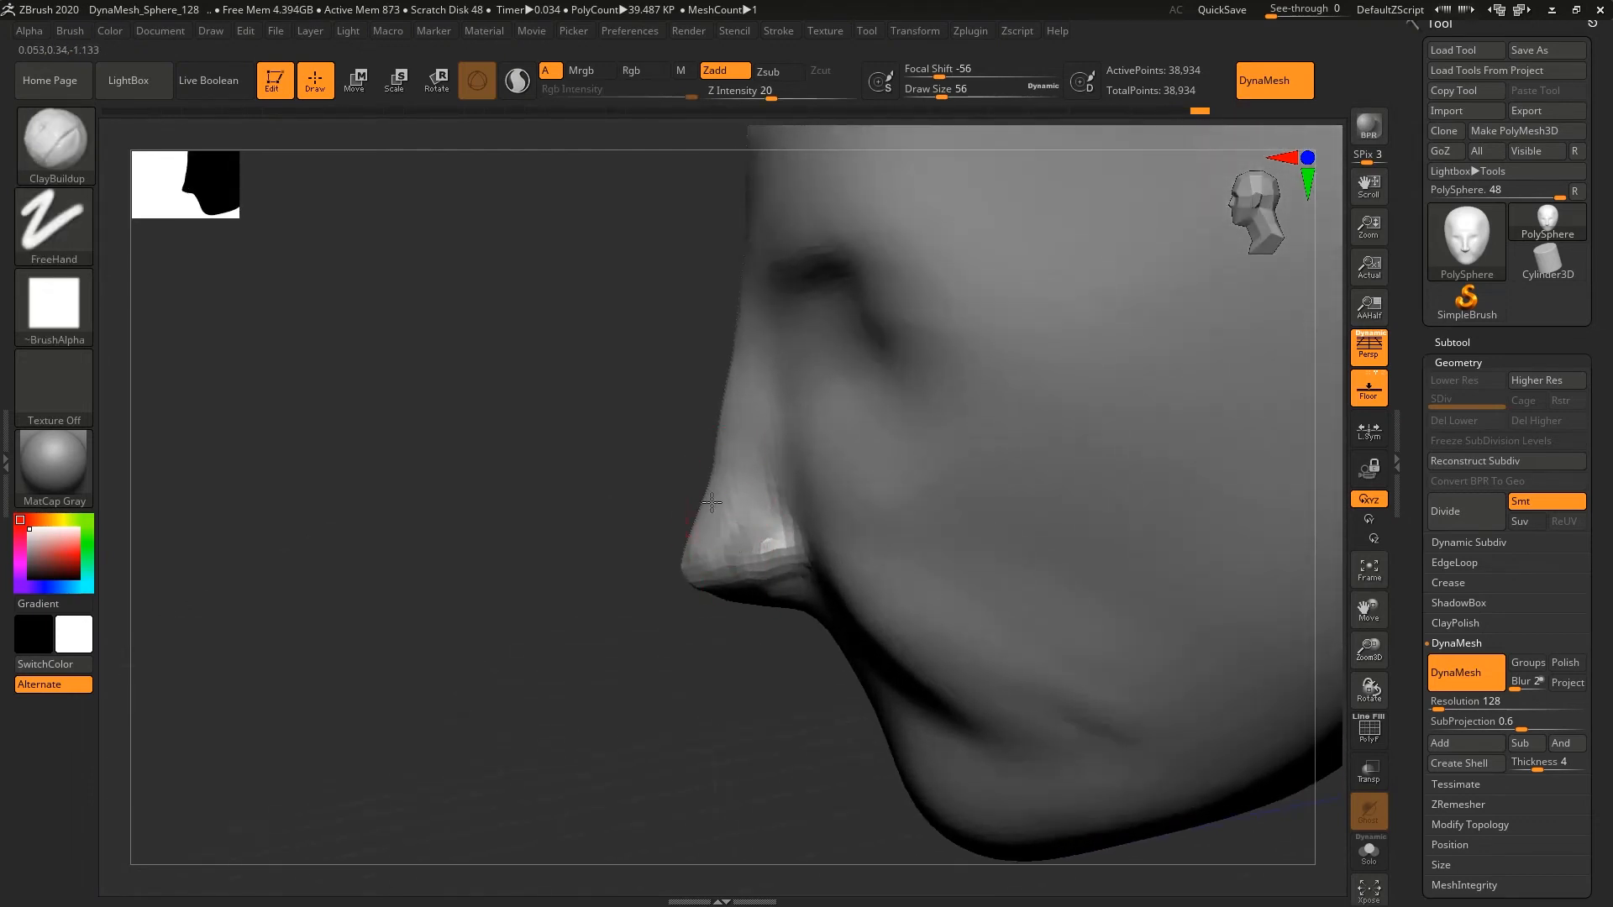
mouse_move(721, 454)
shift+mouse_down()
mouse_move(743, 442)
mouse_move(709, 480)
shift+mouse_up()
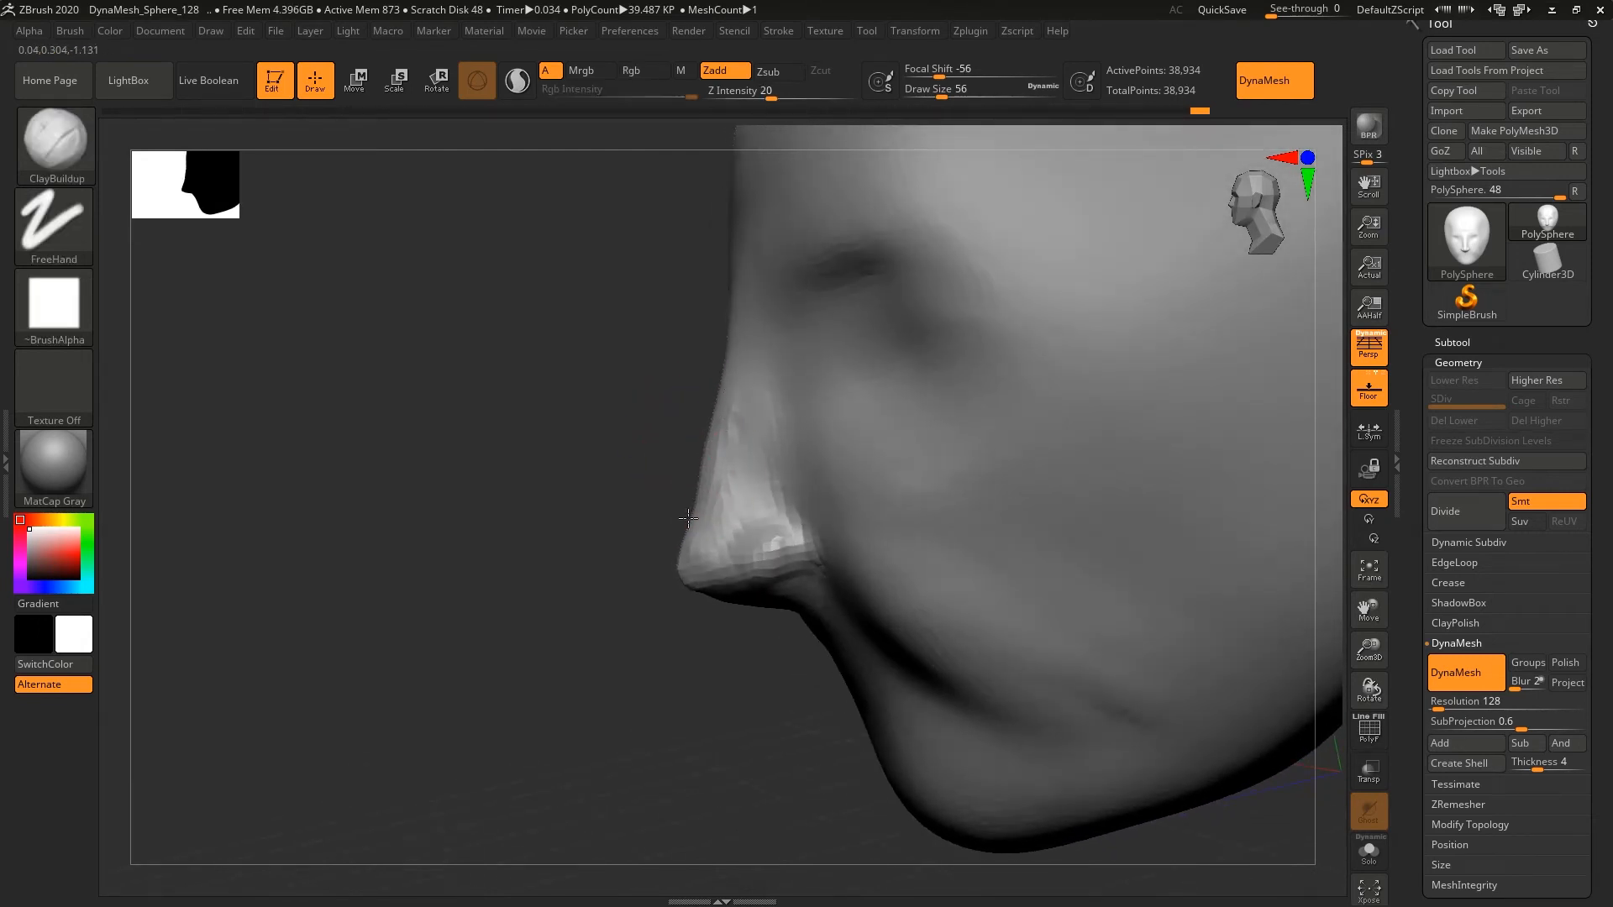
mouse_move(718, 504)
shift+mouse_down()
mouse_move(731, 418)
mouse_move(1040, 411)
shift+mouse_up()
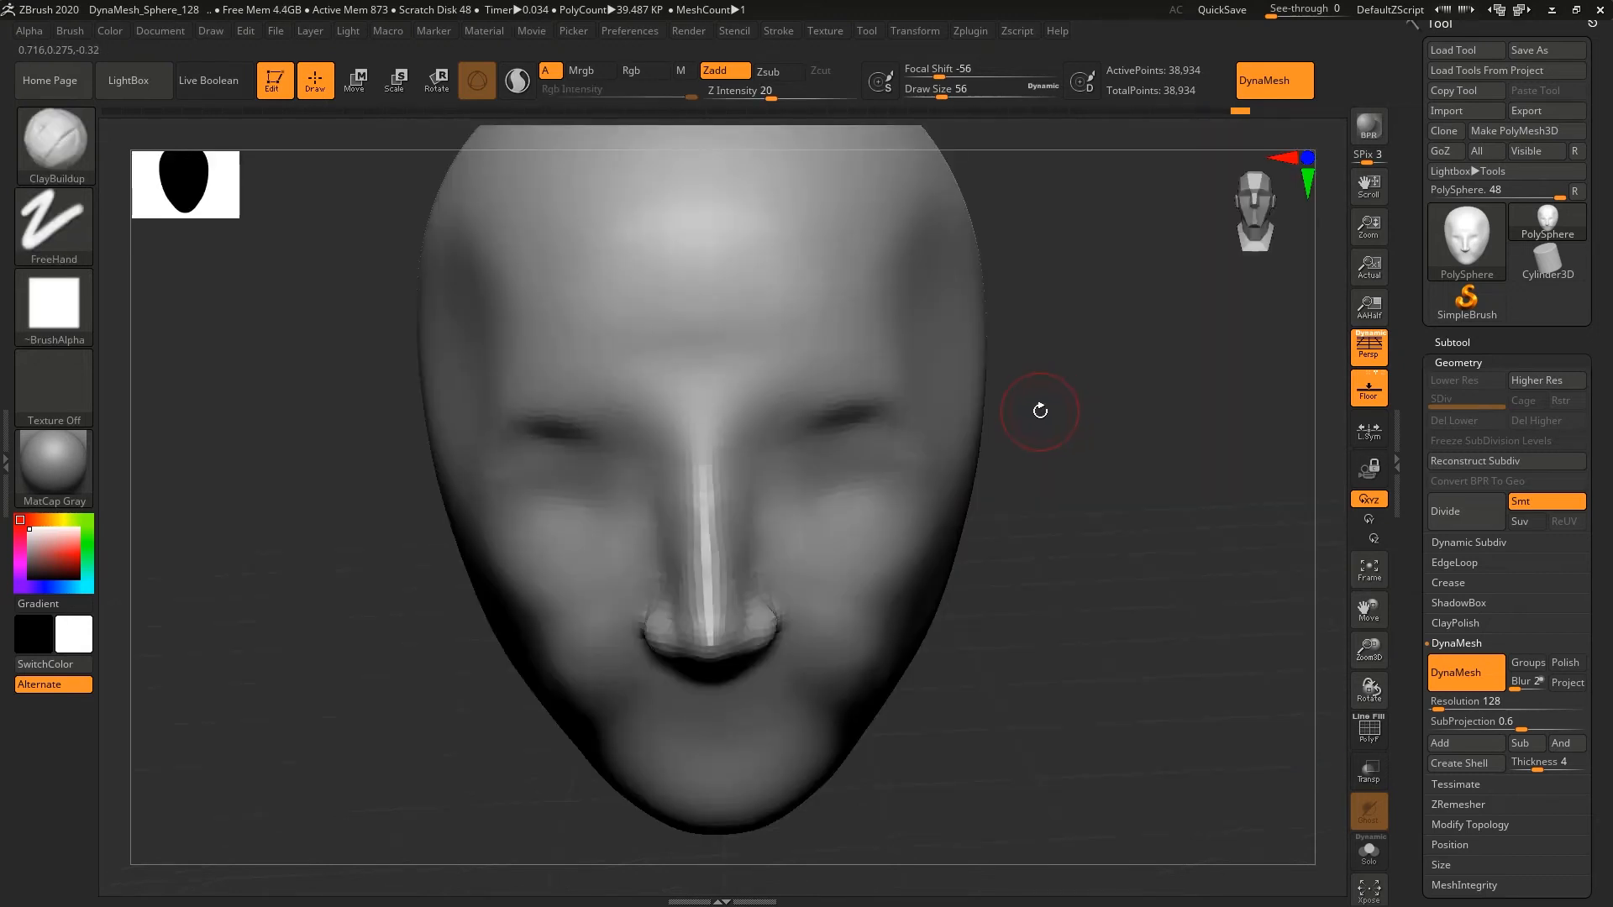
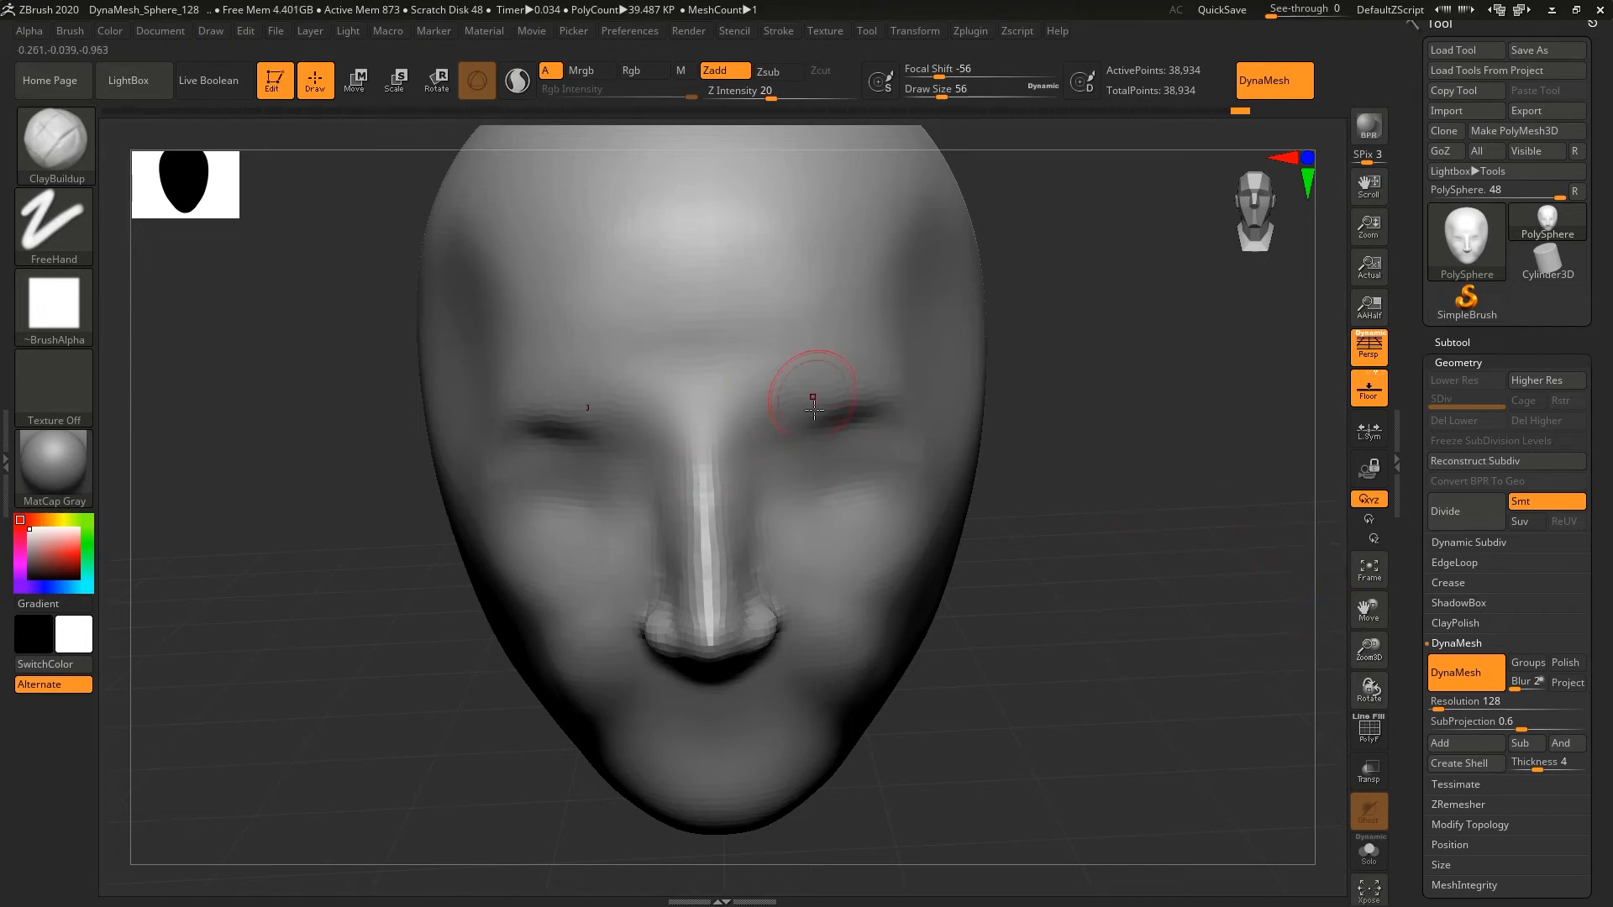
- Deepen the eye sockets beneath the brow beside the nose bridge with ClayBuildup, and quick-save the project
mouse_move(802, 479)
mouse_down()
mouse_move(874, 445)
mouse_move(807, 466)
mouse_move(865, 453)
mouse_move(850, 441)
mouse_move(849, 474)
mouse_move(773, 471)
mouse_move(768, 488)
mouse_move(772, 466)
mouse_move(823, 445)
mouse_move(821, 479)
mouse_move(848, 459)
mouse_up()
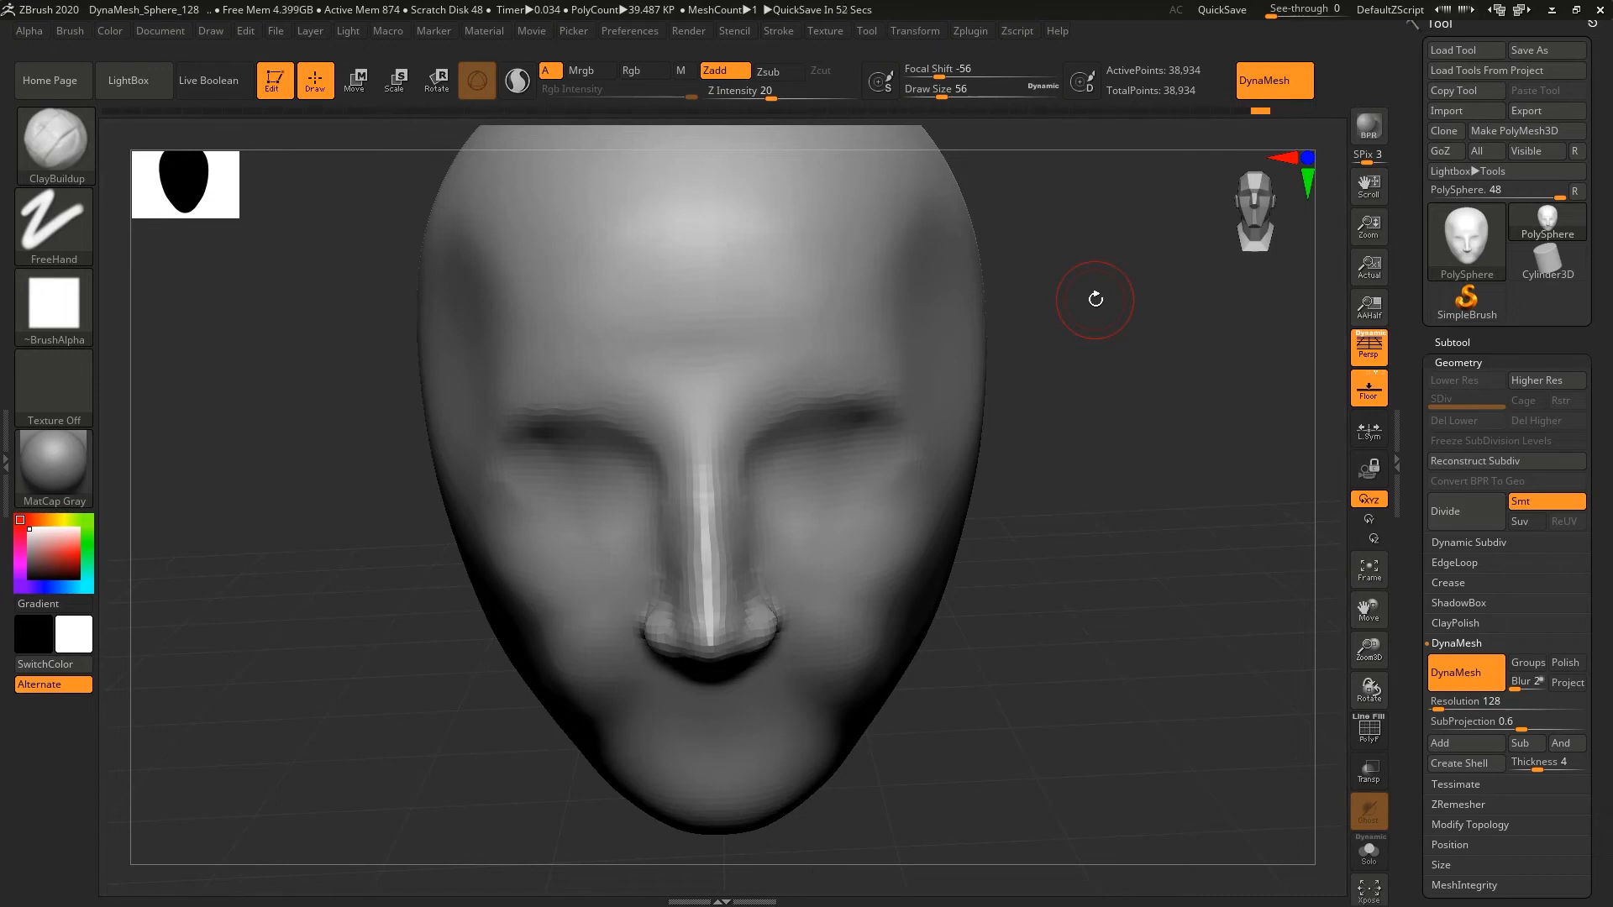
click(1220, 11)
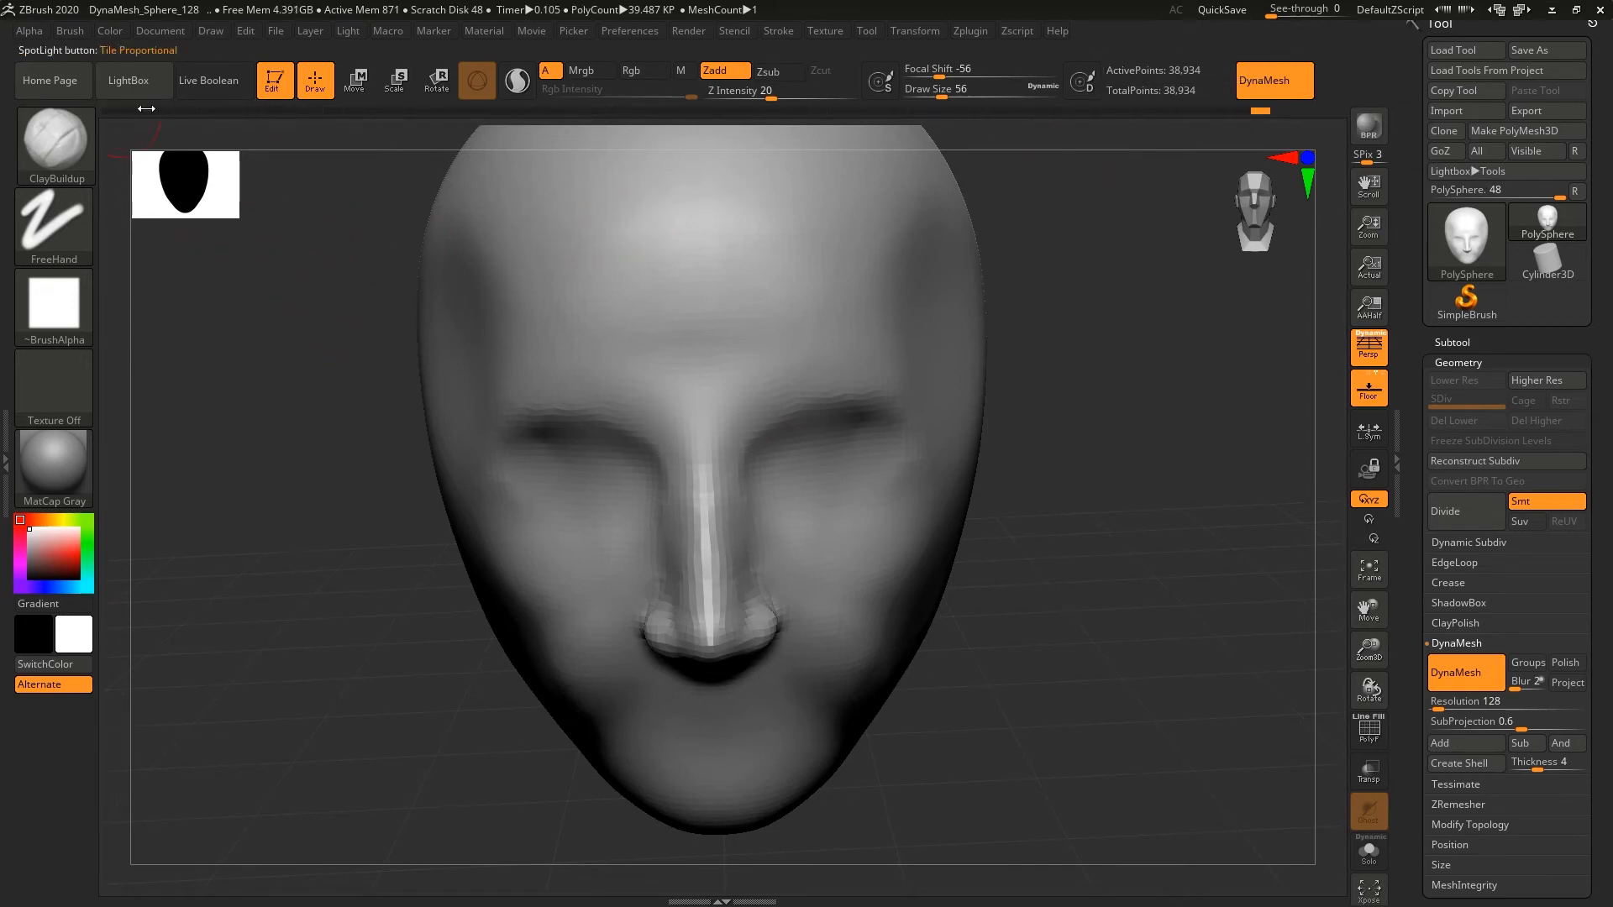
click(124, 81)
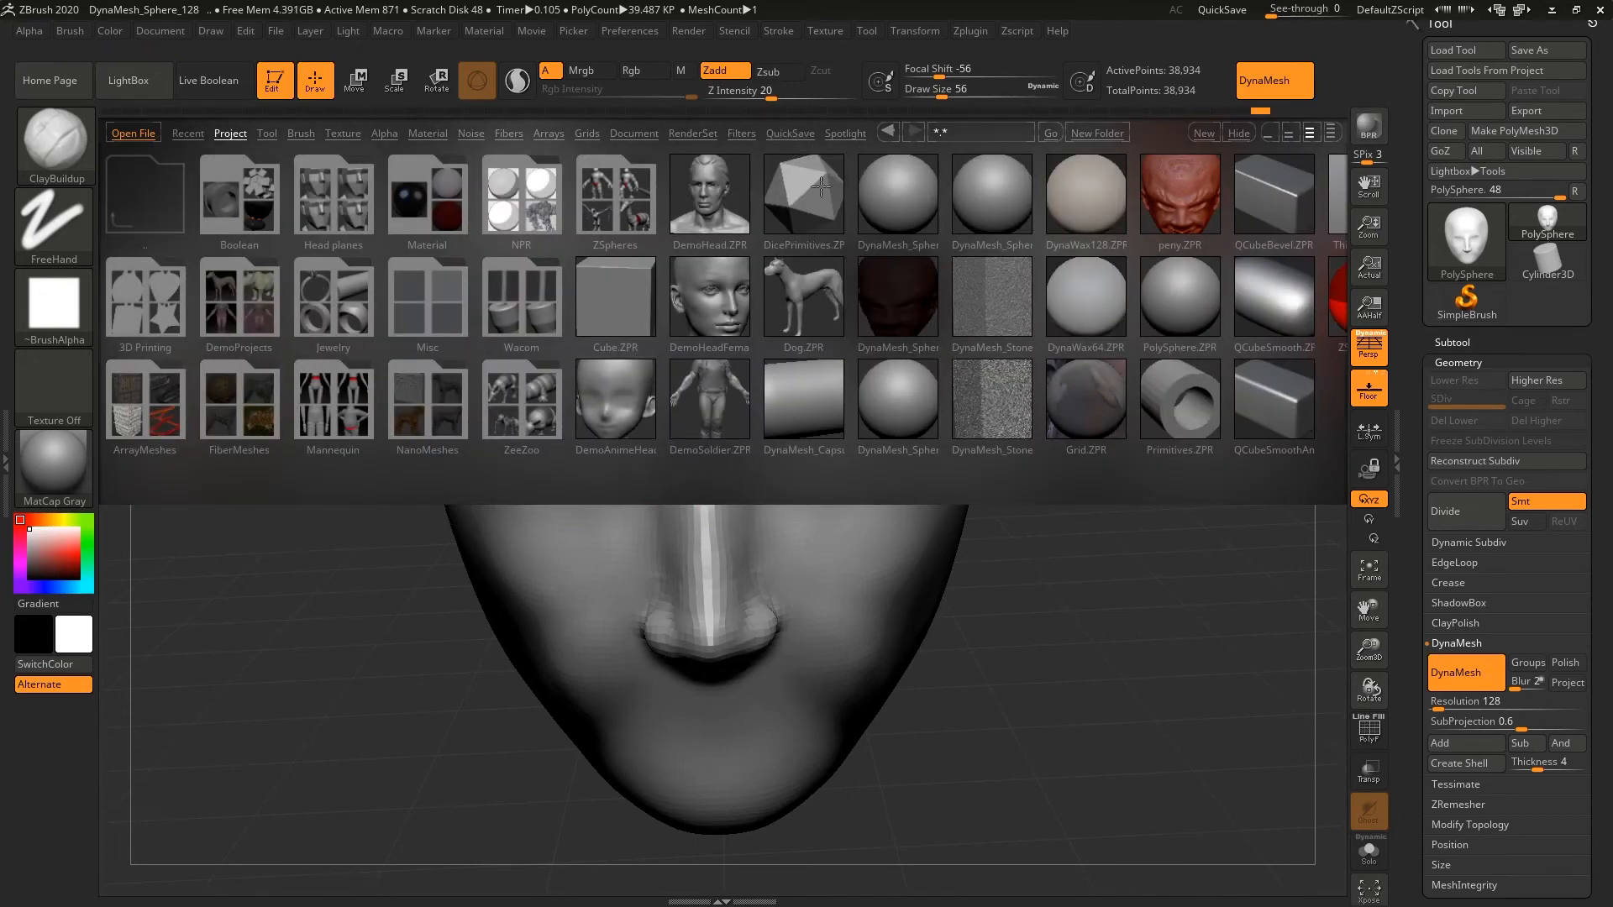
click(160, 79)
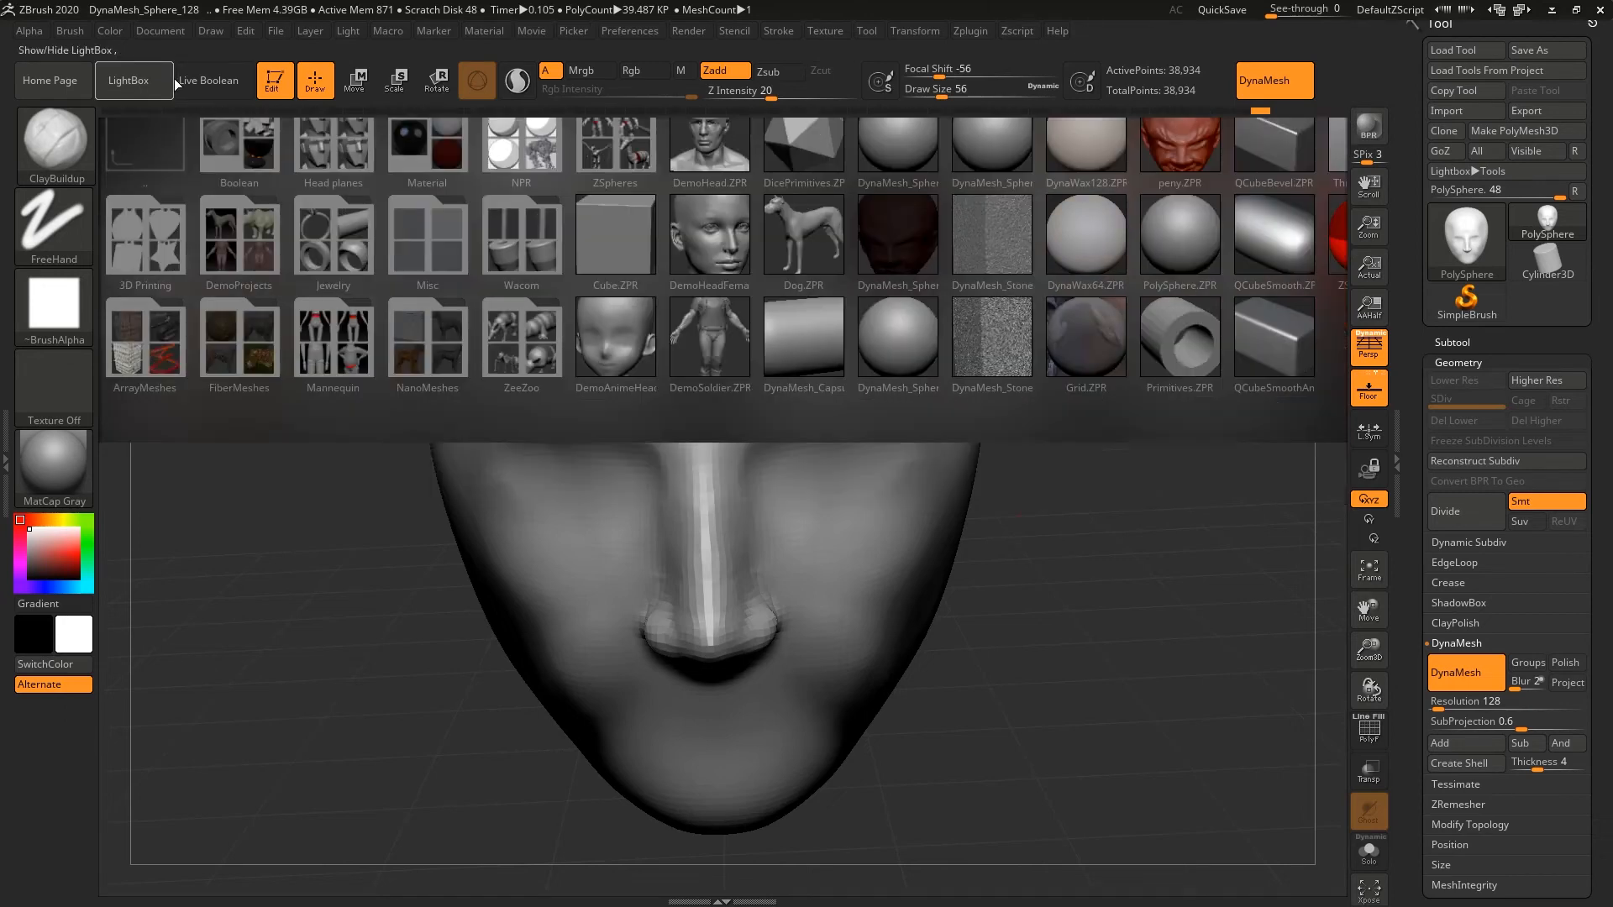
mouse_move(827, 455)
mouse_down()
mouse_move(845, 426)
mouse_move(850, 457)
mouse_move(832, 446)
mouse_up()
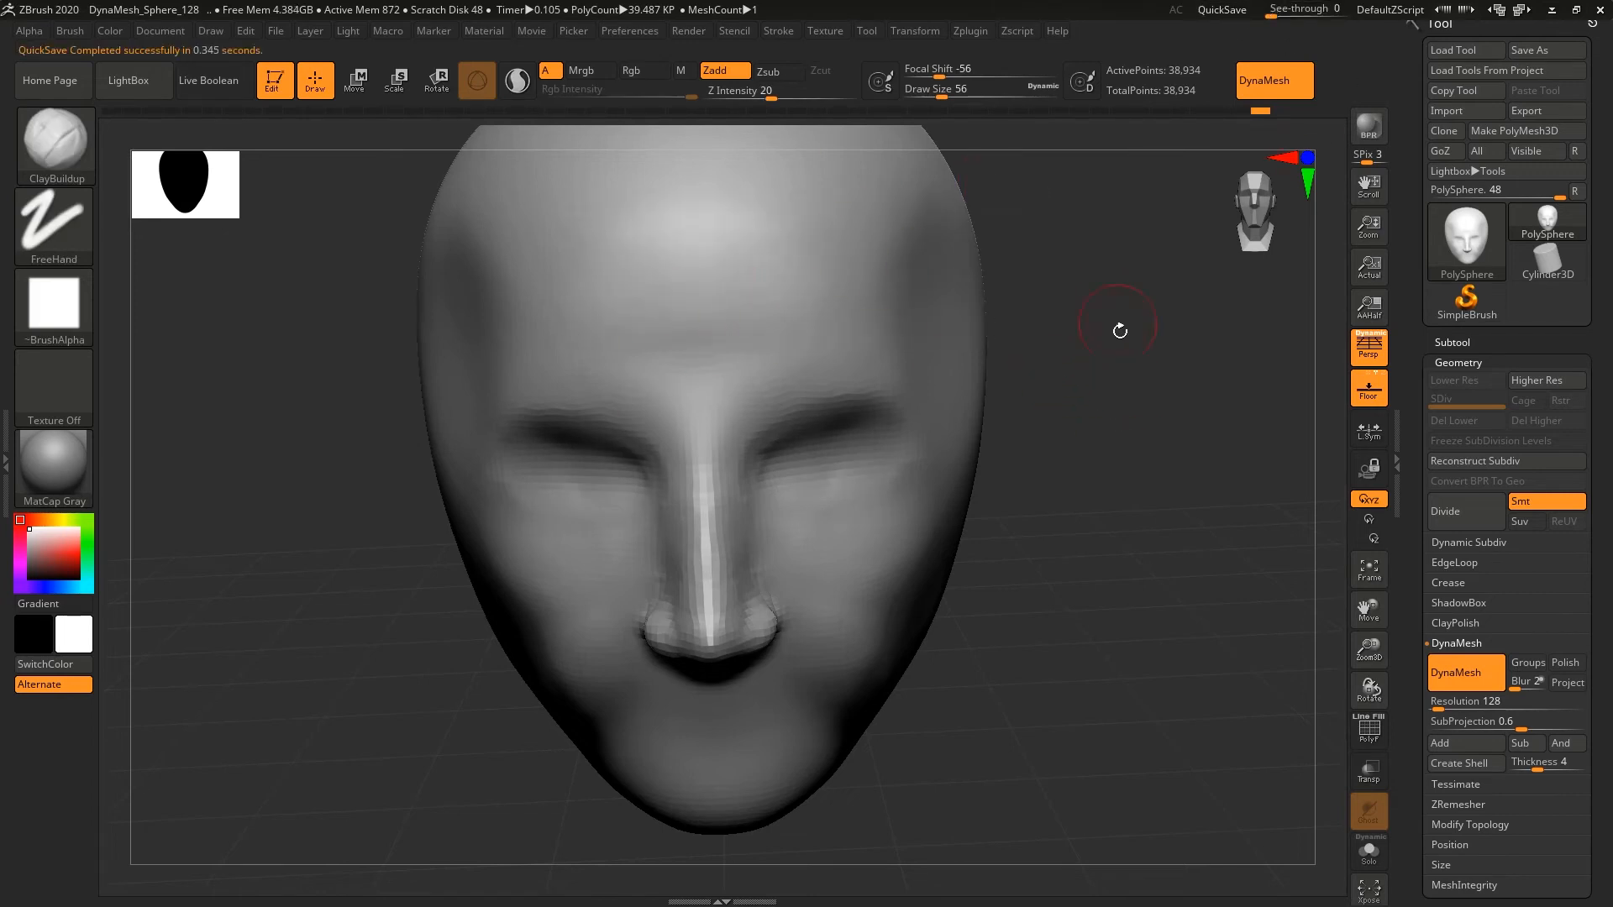
- Build up the chin in profile with ClayBuildup at Draw Size 132, and smooth its front and underside
drag(1120, 331, 1019, 350)
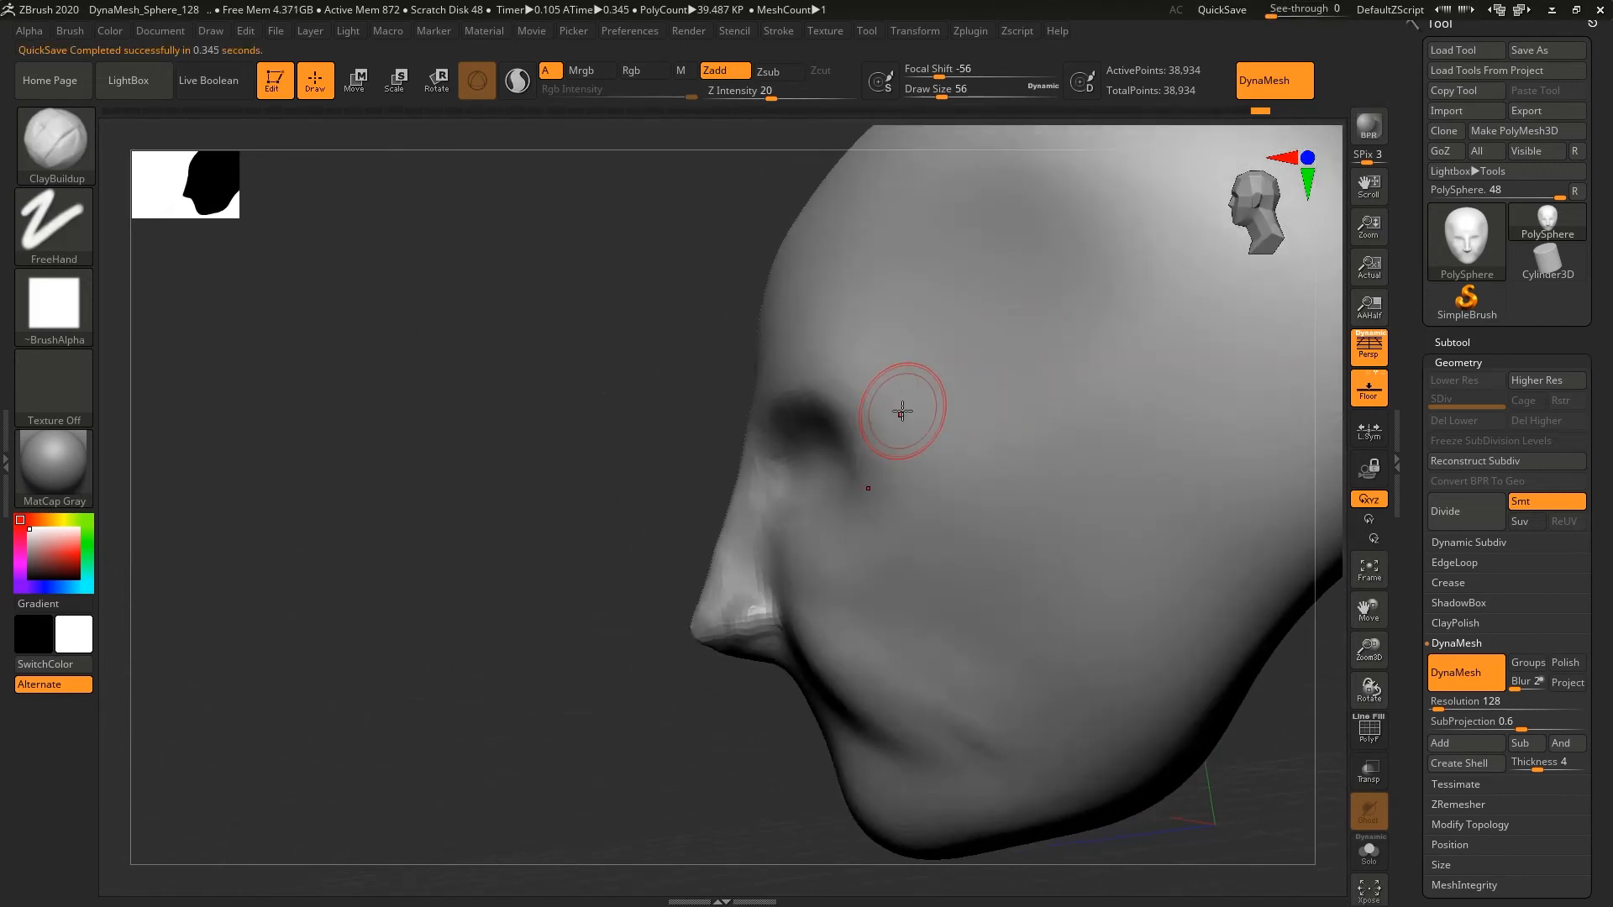
drag(526, 583, 762, 741)
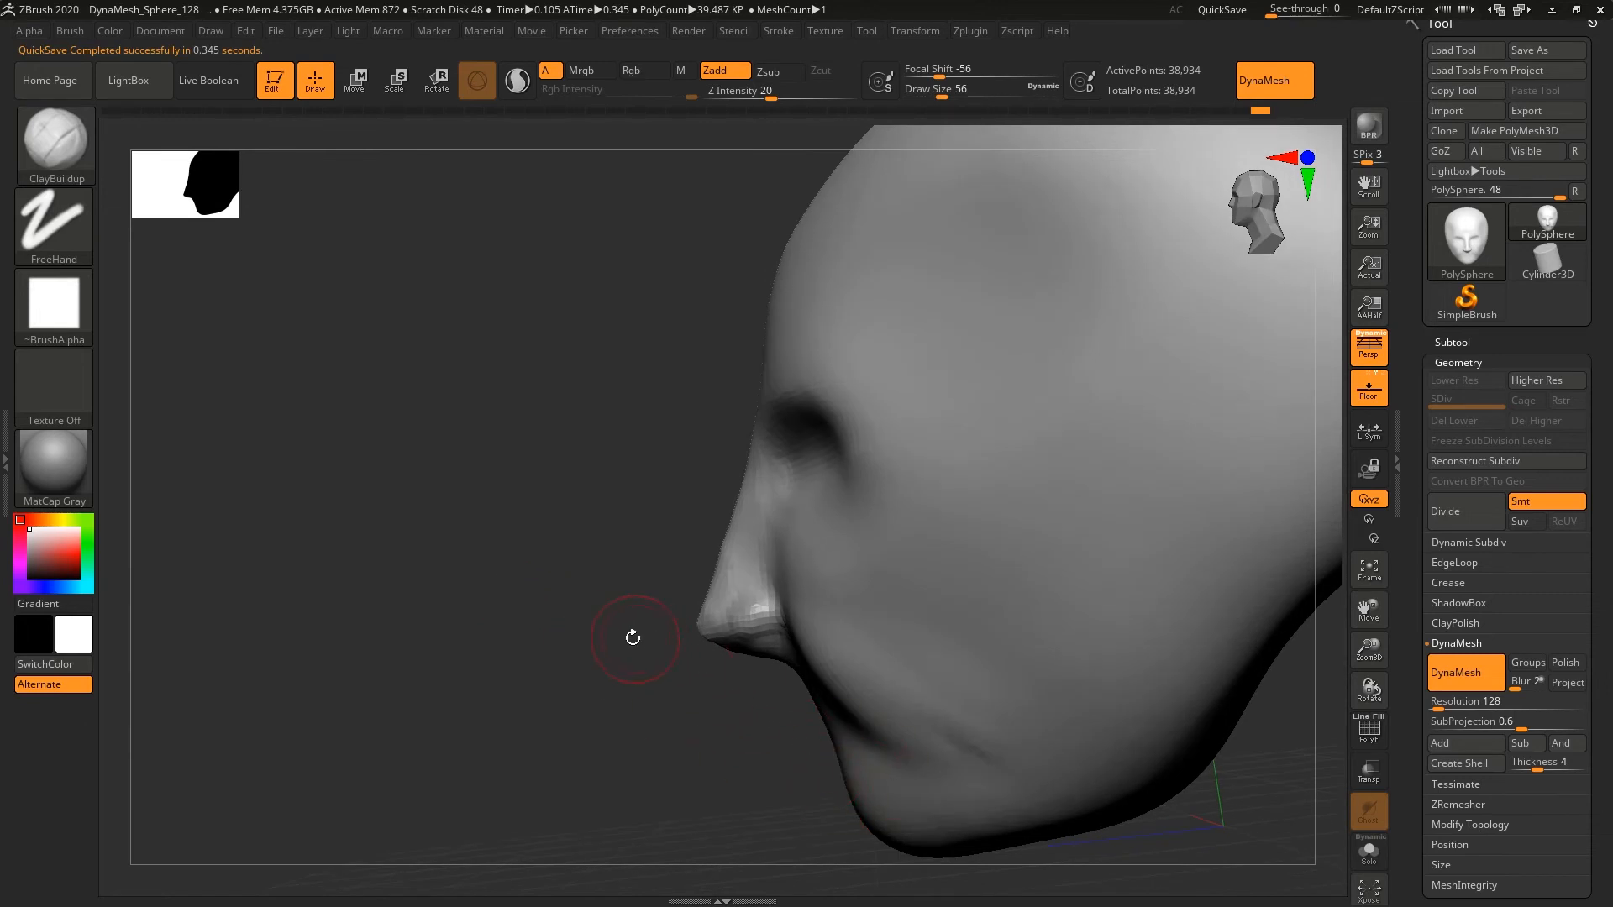
key(s)
drag(608, 635, 629, 634)
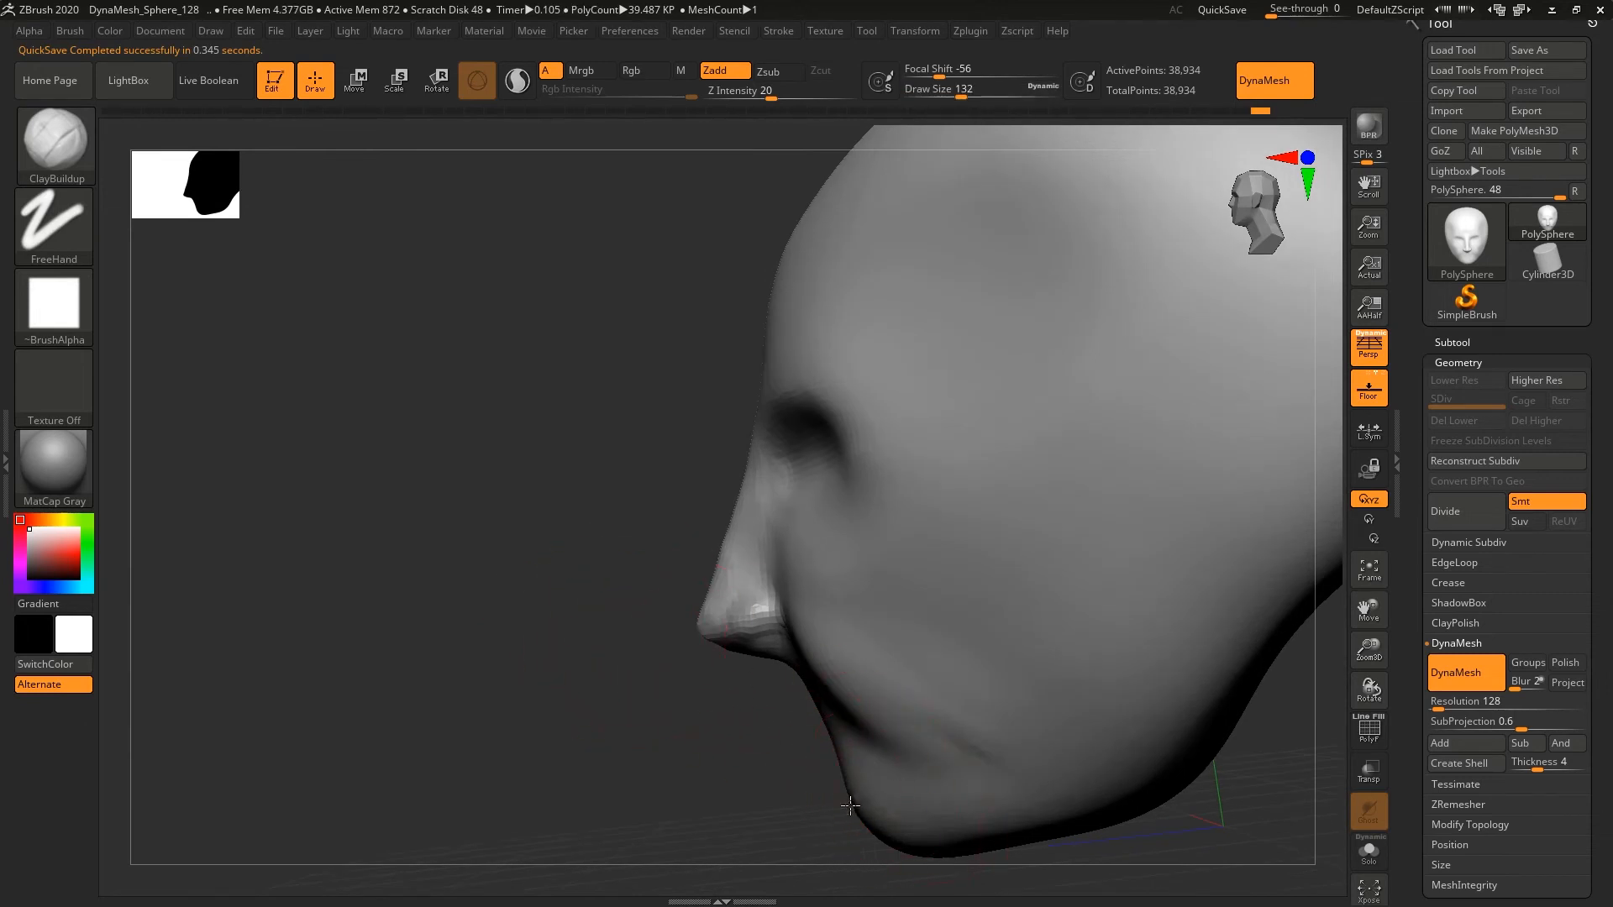
key(shift)
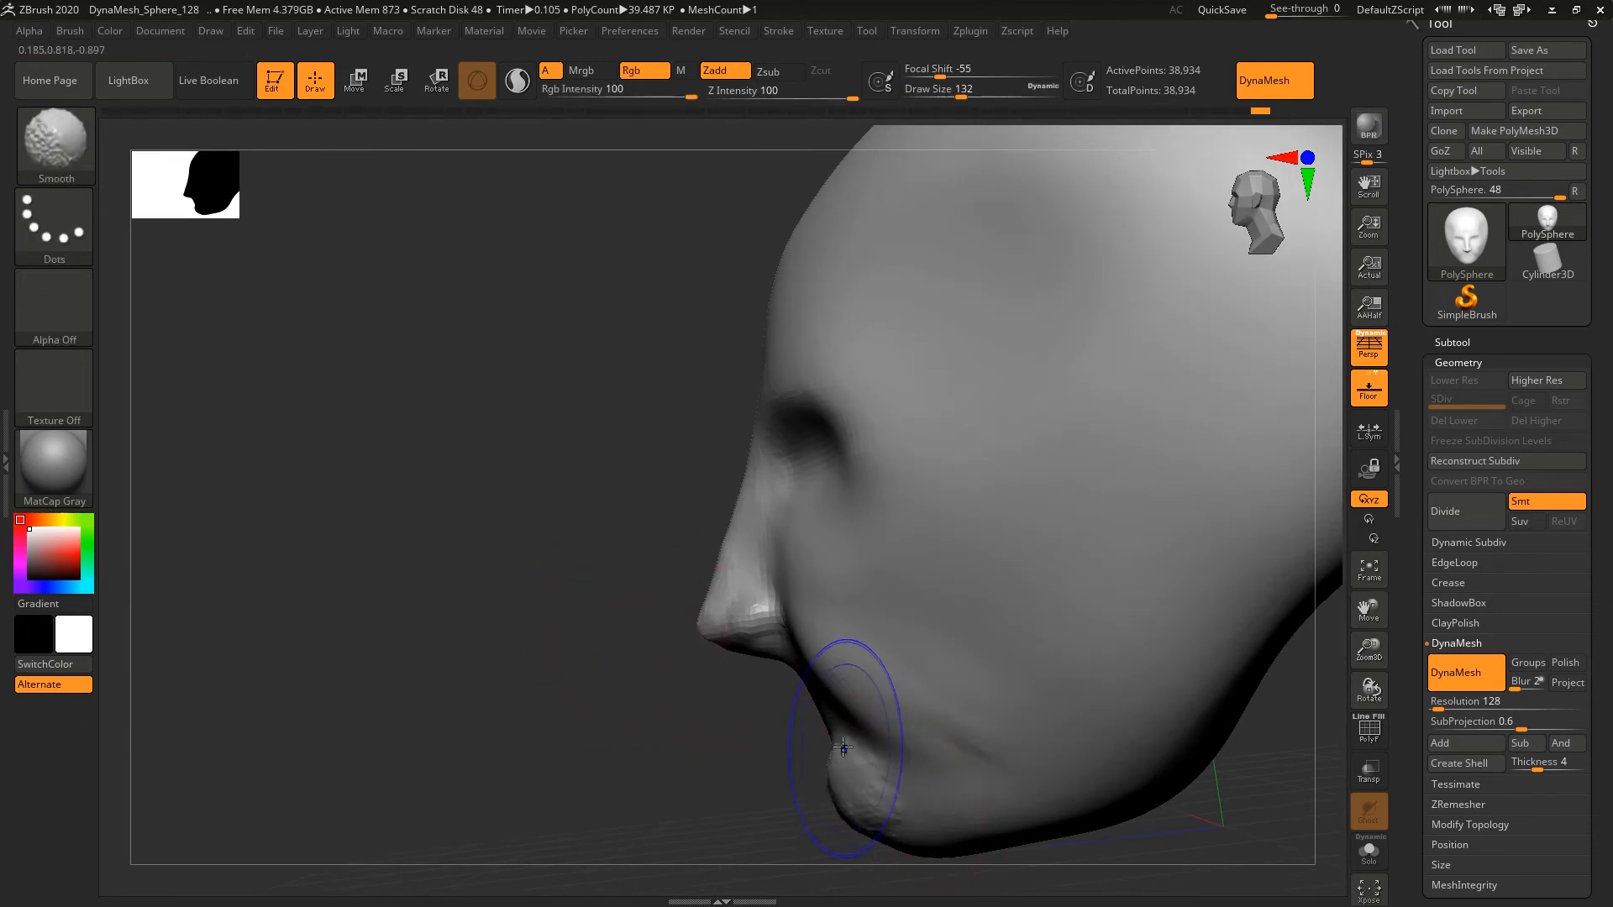
shift+drag(856, 760, 864, 828)
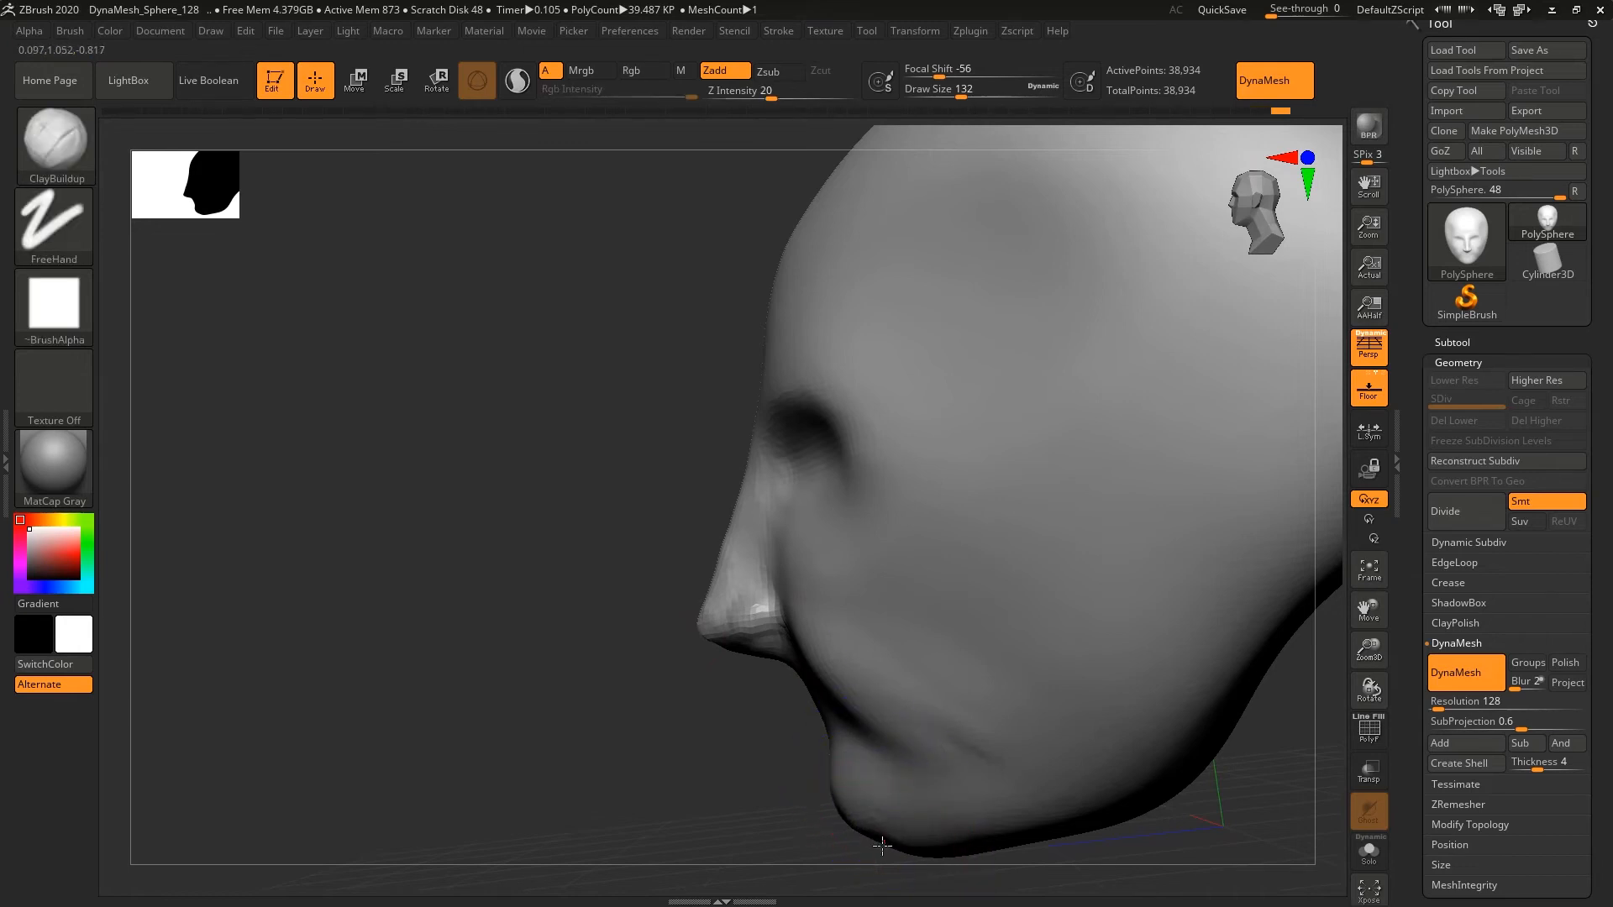
key(shift)
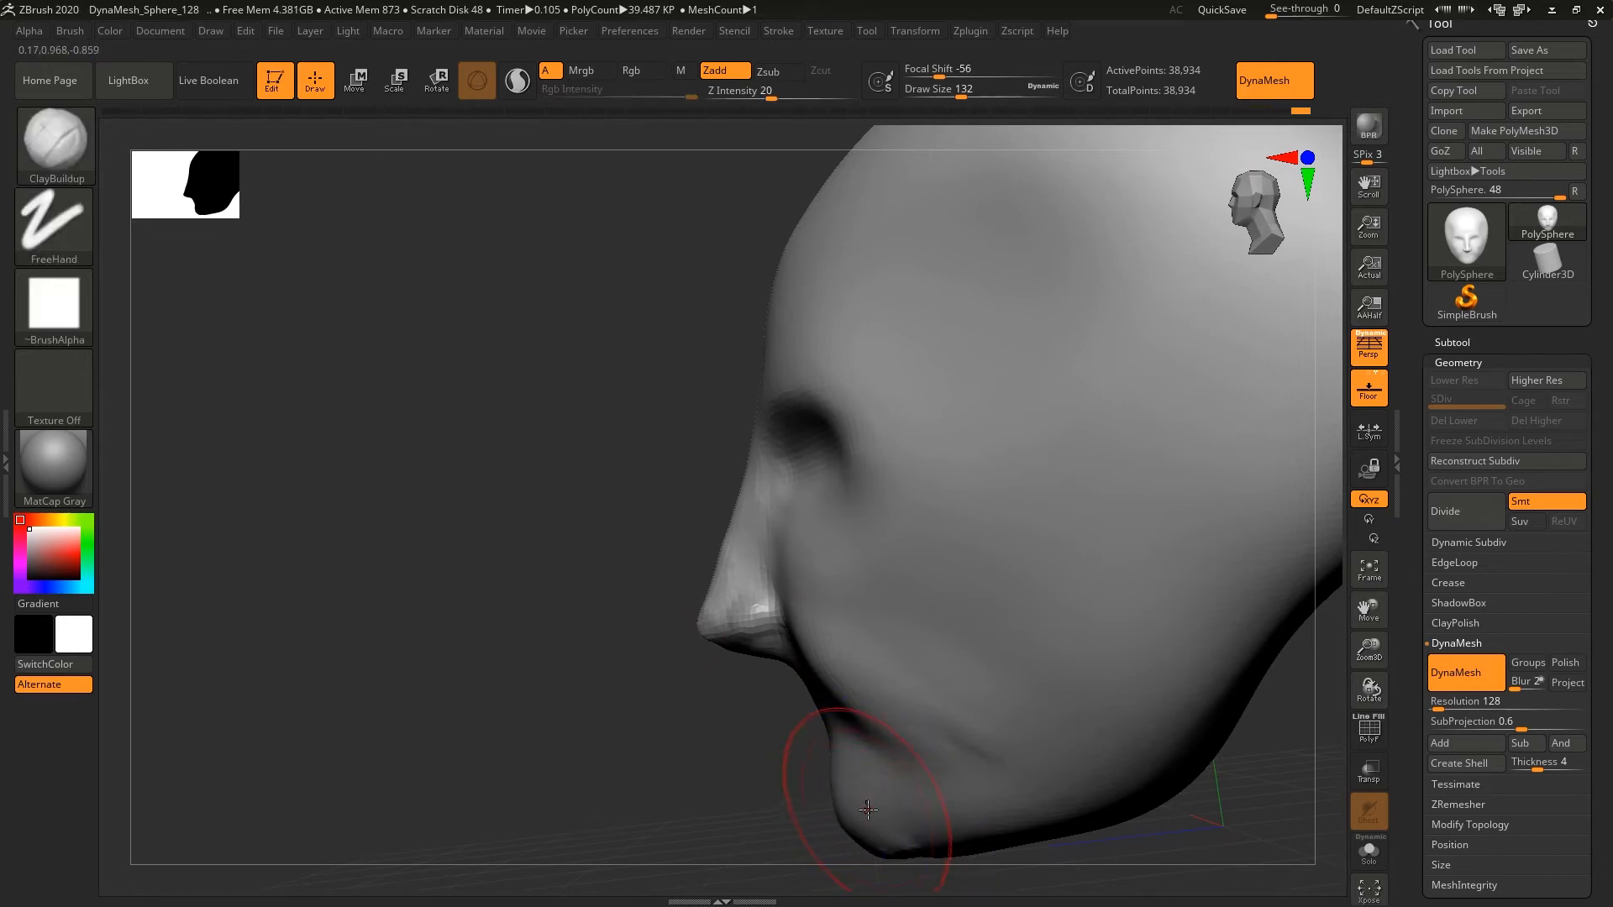
key(shift)
shift+drag(831, 794, 845, 822)
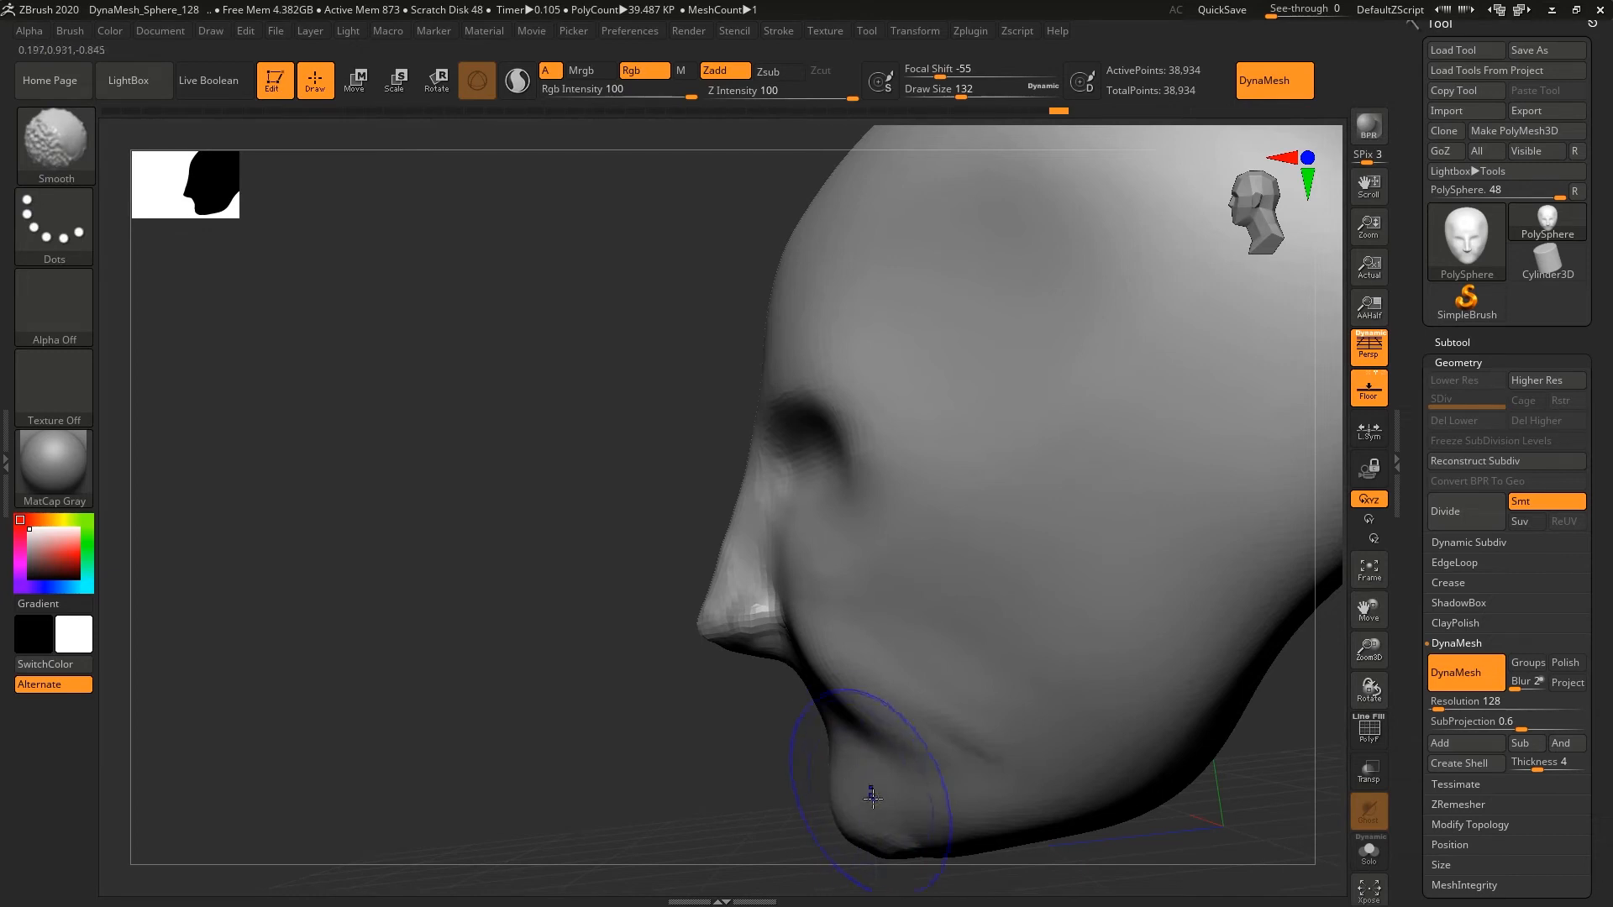
- Smooth the chin and its transition into the jaw from the front
mouse_move(362, 714)
mouse_down()
mouse_move(684, 720)
mouse_move(734, 686)
mouse_up()
key(shift)
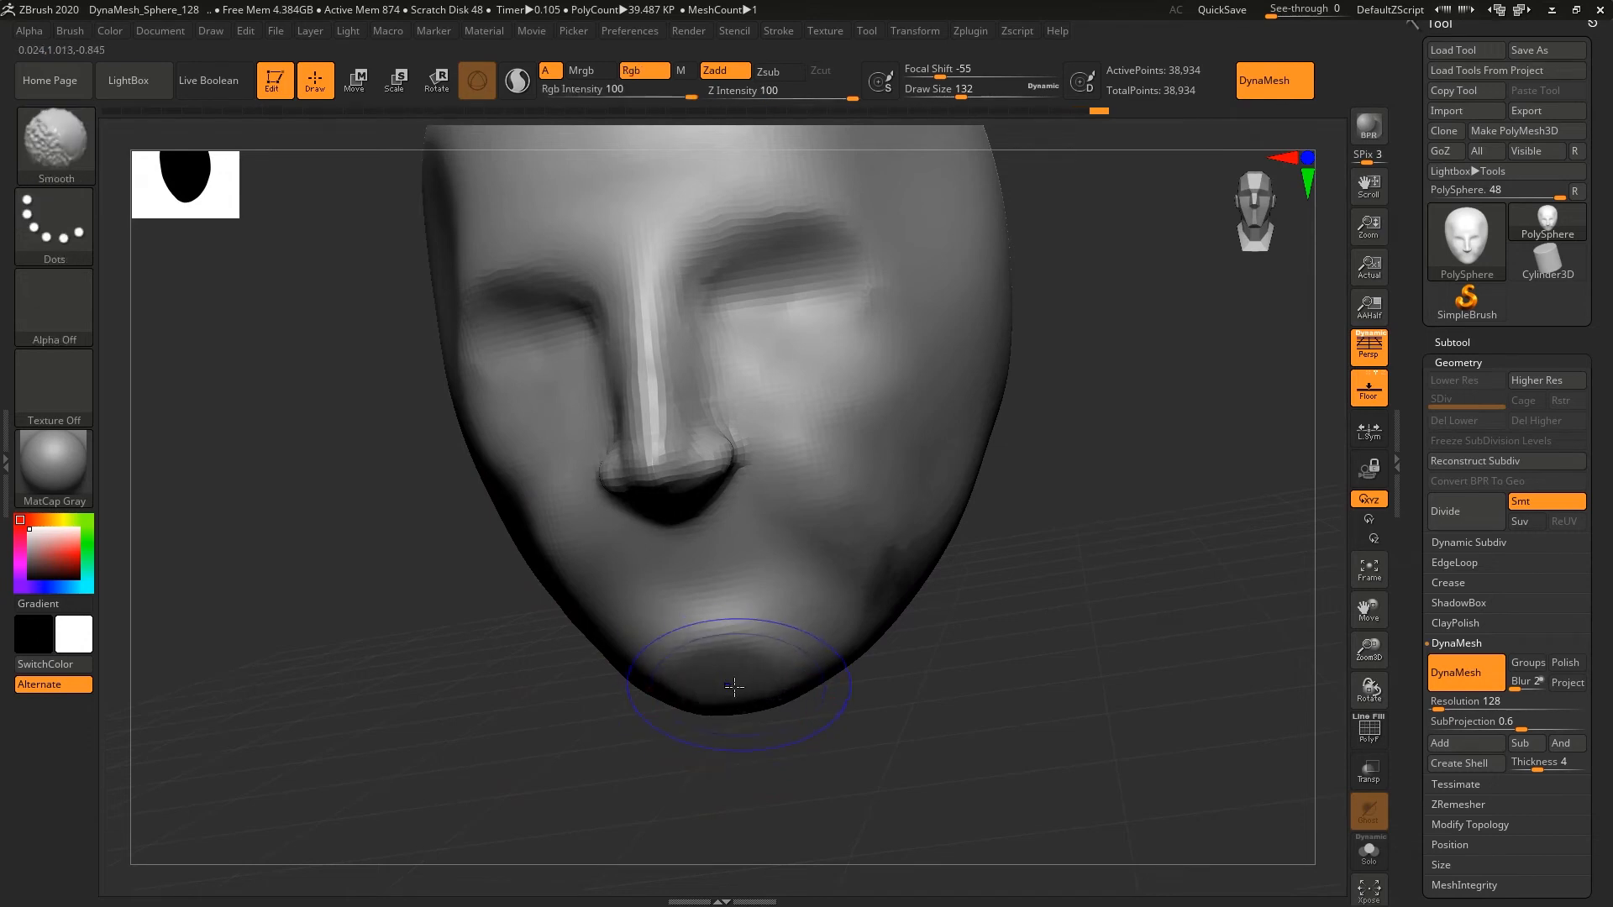
mouse_move(587, 705)
mouse_down()
mouse_move(532, 673)
mouse_move(576, 658)
mouse_up()
key(shift)
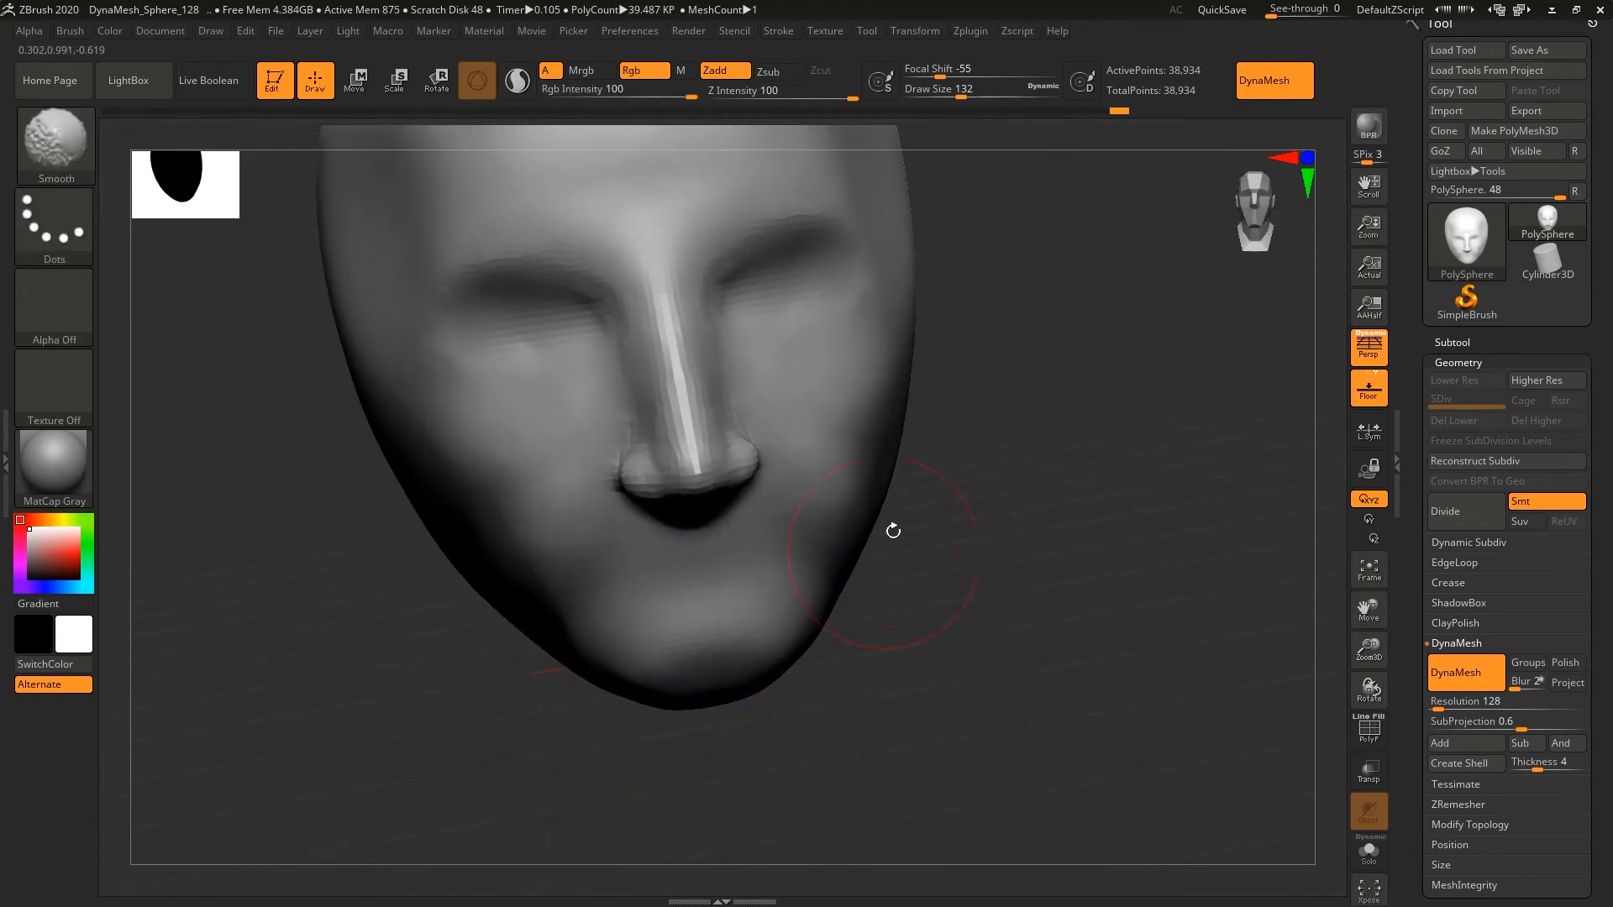
- Carve both nostril holes into the underside of the nose with ClayBuildup at Draw Size 8, and update the DynaMesh
mouse_move(1238, 243)
mouse_down()
mouse_move(955, 461)
mouse_move(1019, 396)
mouse_move(1019, 350)
mouse_move(978, 371)
mouse_up()
alt+drag(852, 452, 884, 531)
key(s)
drag(664, 344, 605, 345)
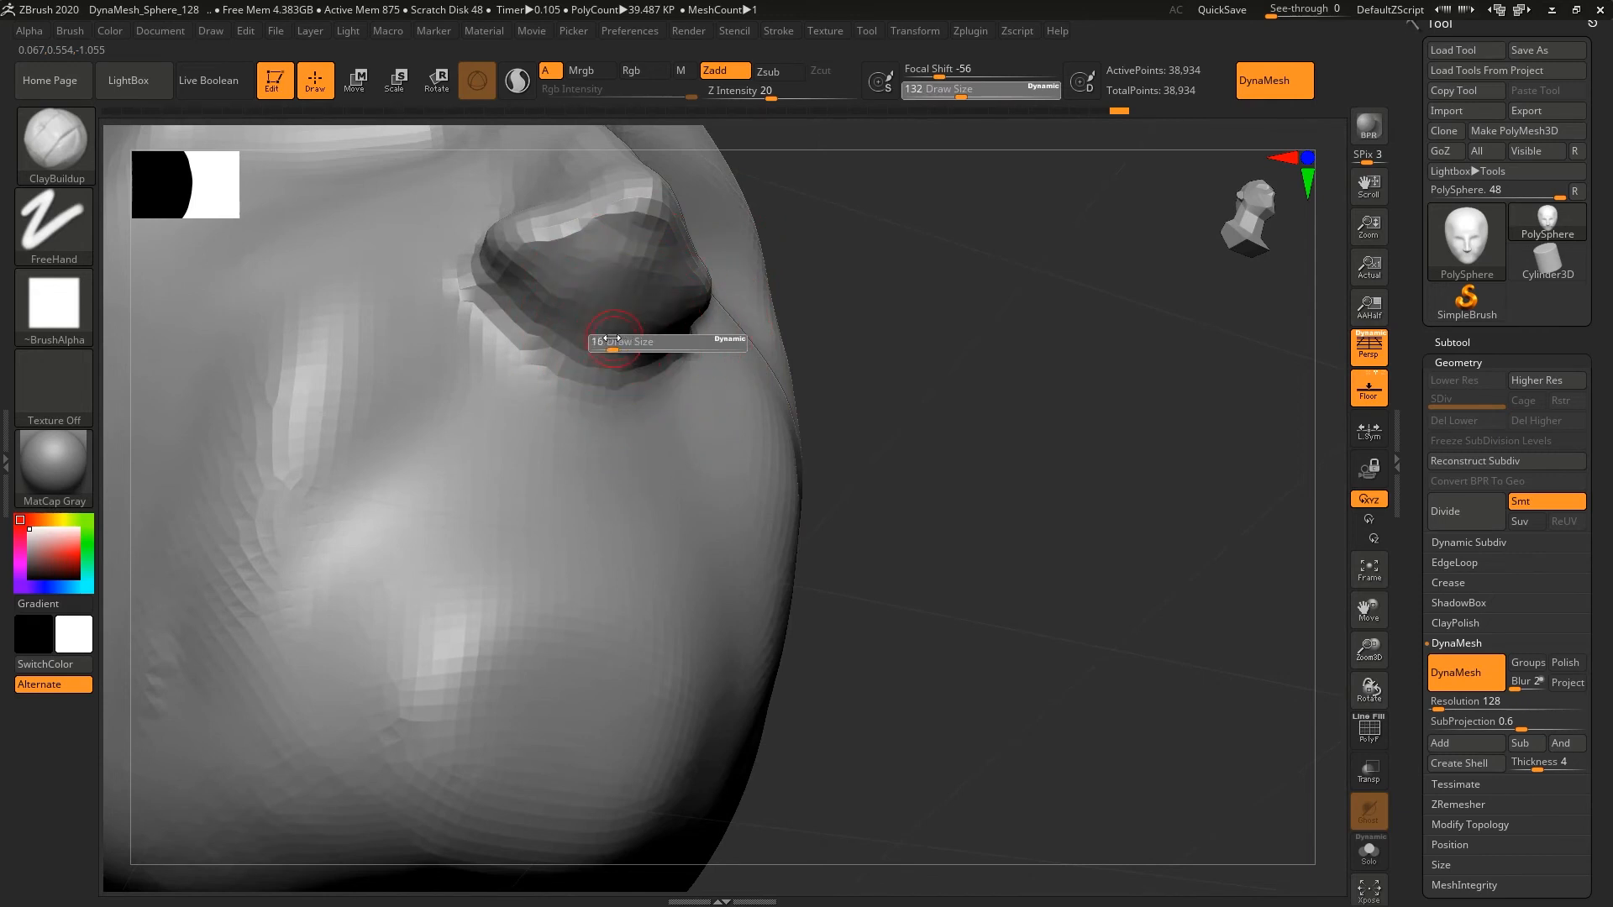
key(shift)
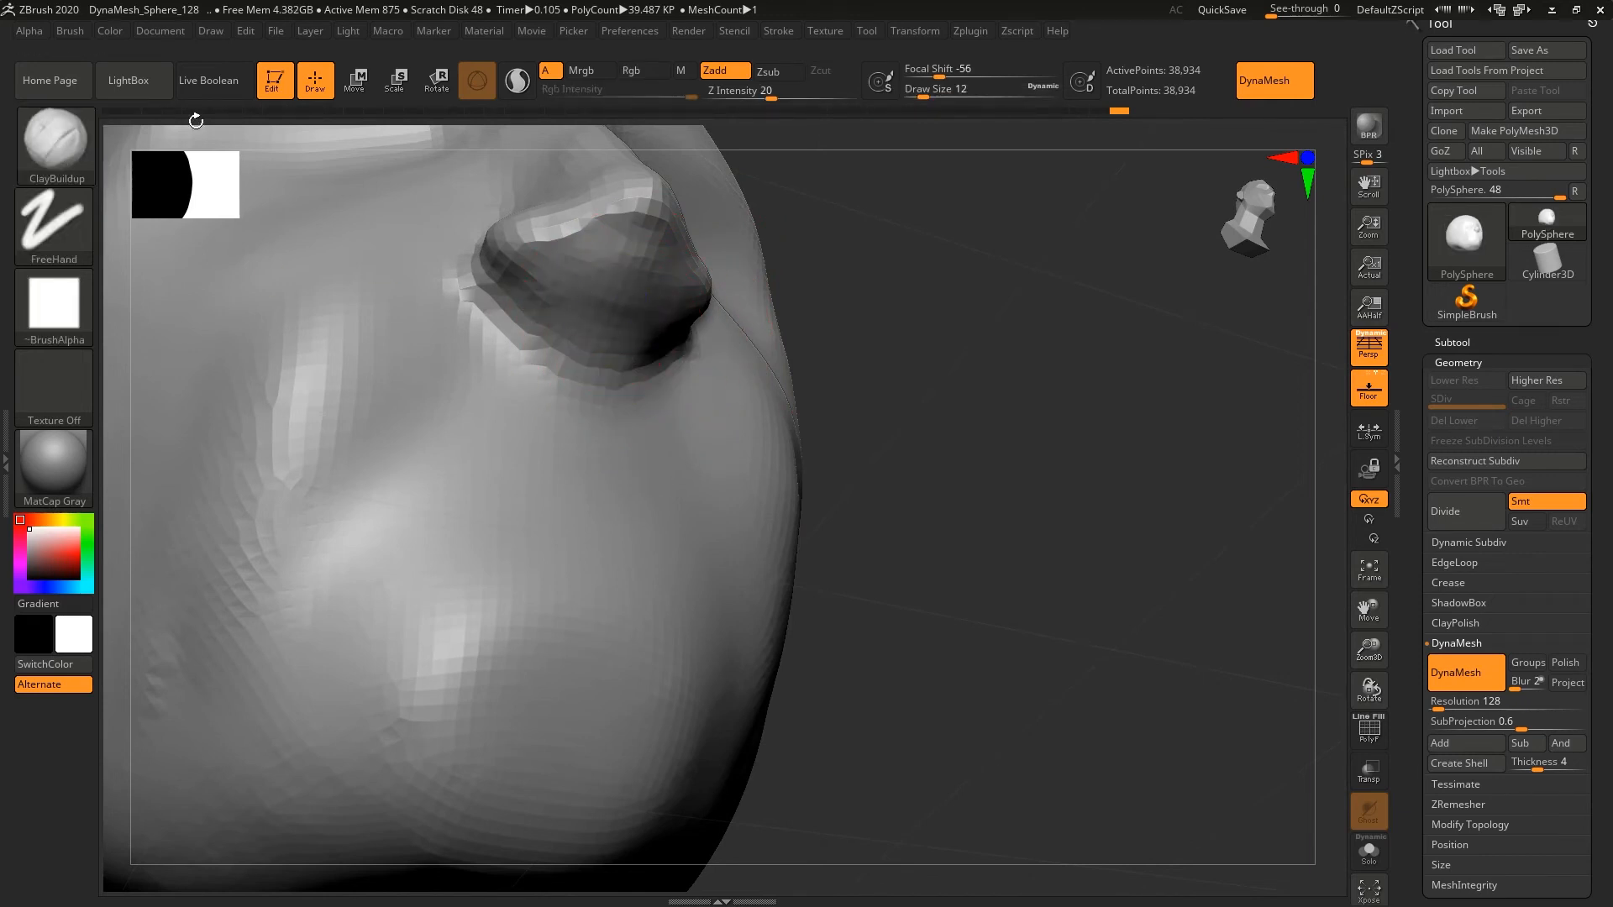
key(s)
mouse_move(618, 267)
mouse_down()
mouse_move(626, 278)
mouse_move(572, 275)
mouse_up()
key(s)
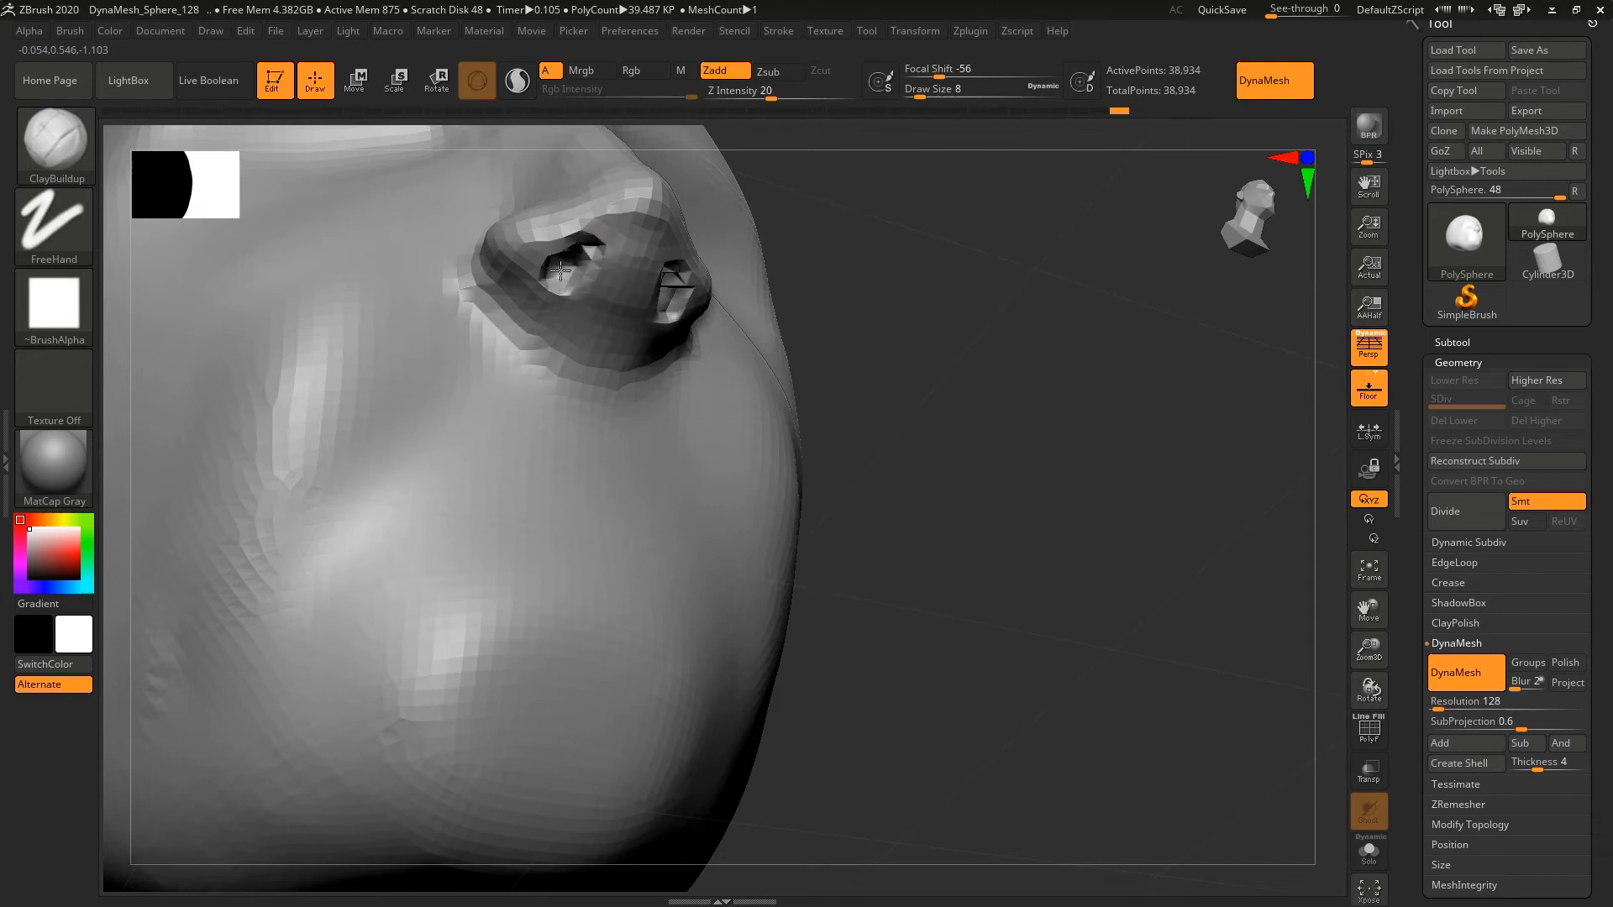
alt+drag(562, 255, 595, 244)
ctrl+drag(910, 249, 1076, 337)
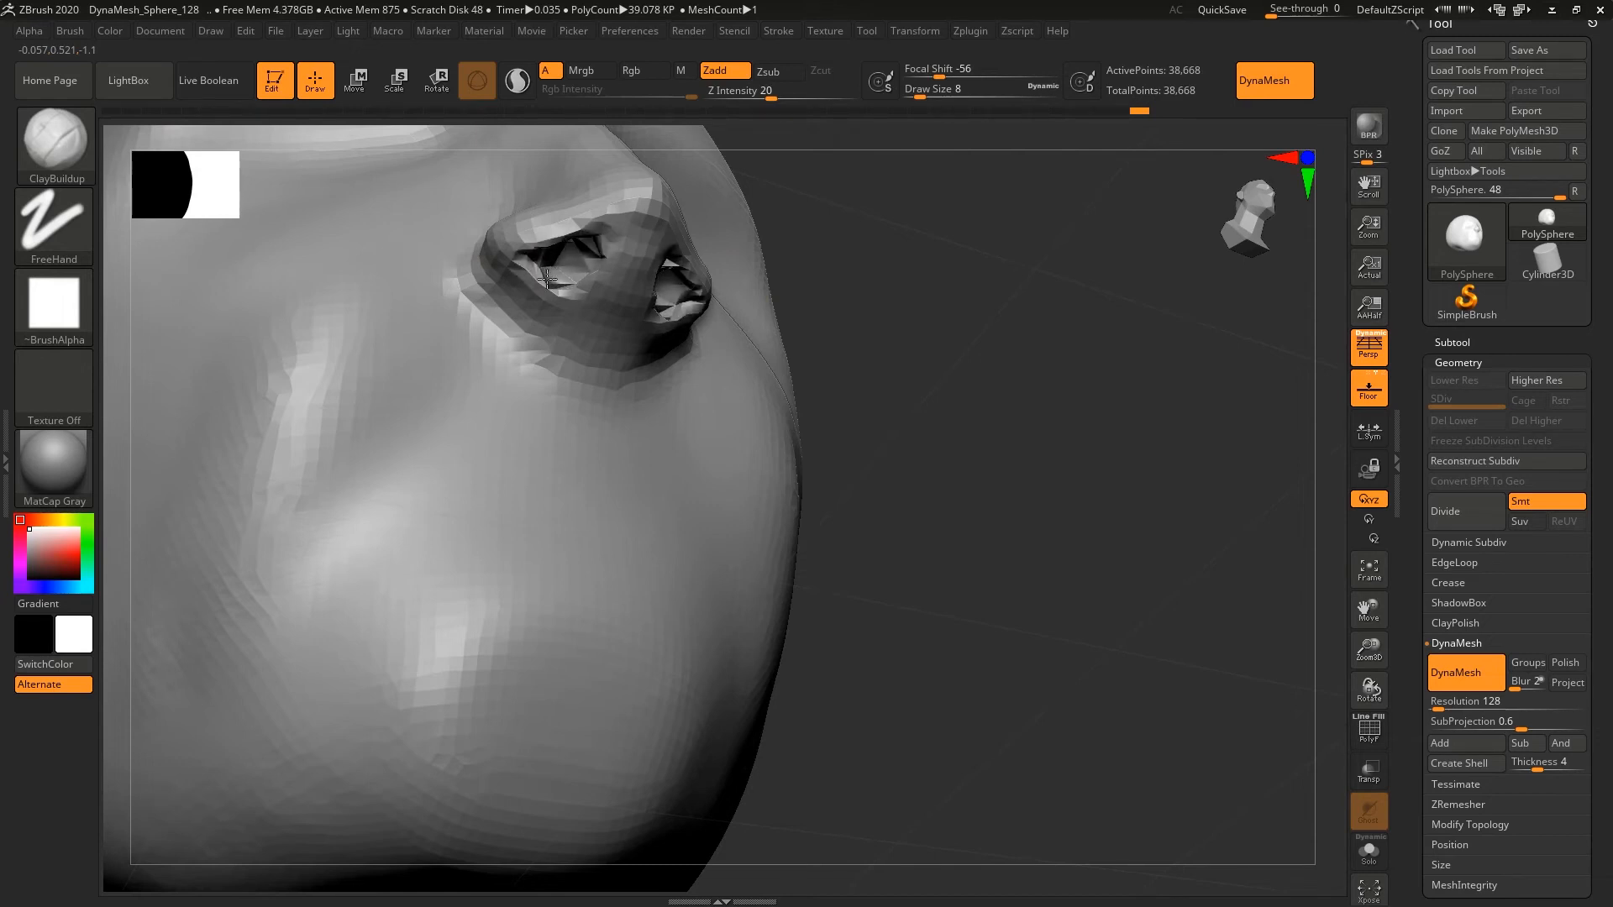
- Smooth the inside of the nostril openings and update the DynaMesh again
key(shift)
shift+drag(566, 262, 613, 252)
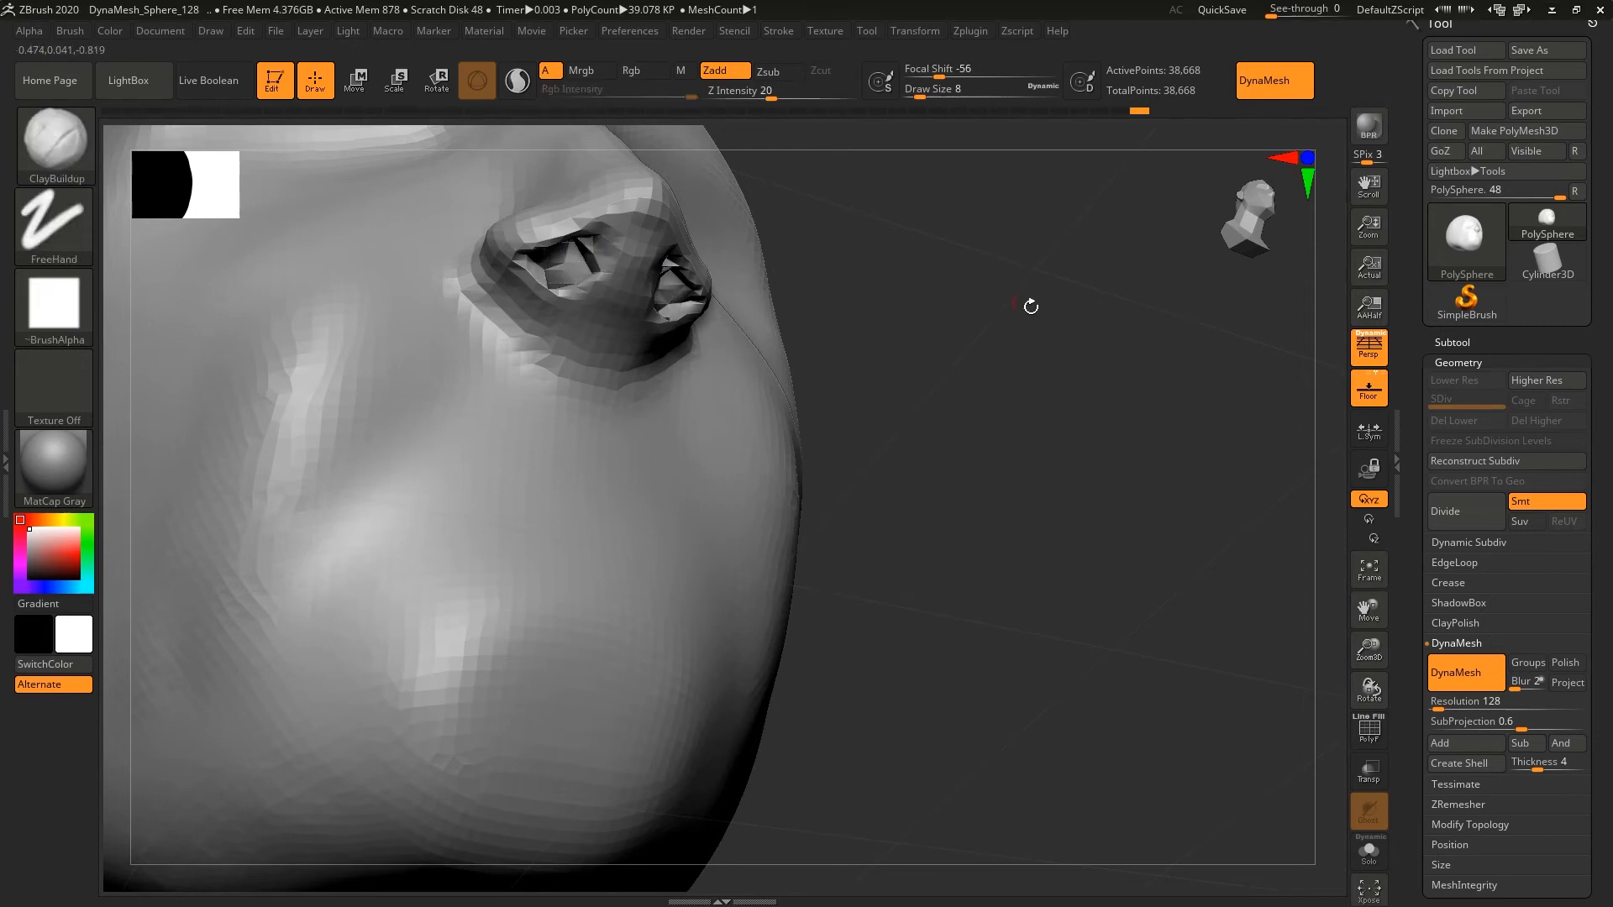
ctrl+drag(992, 269, 1076, 334)
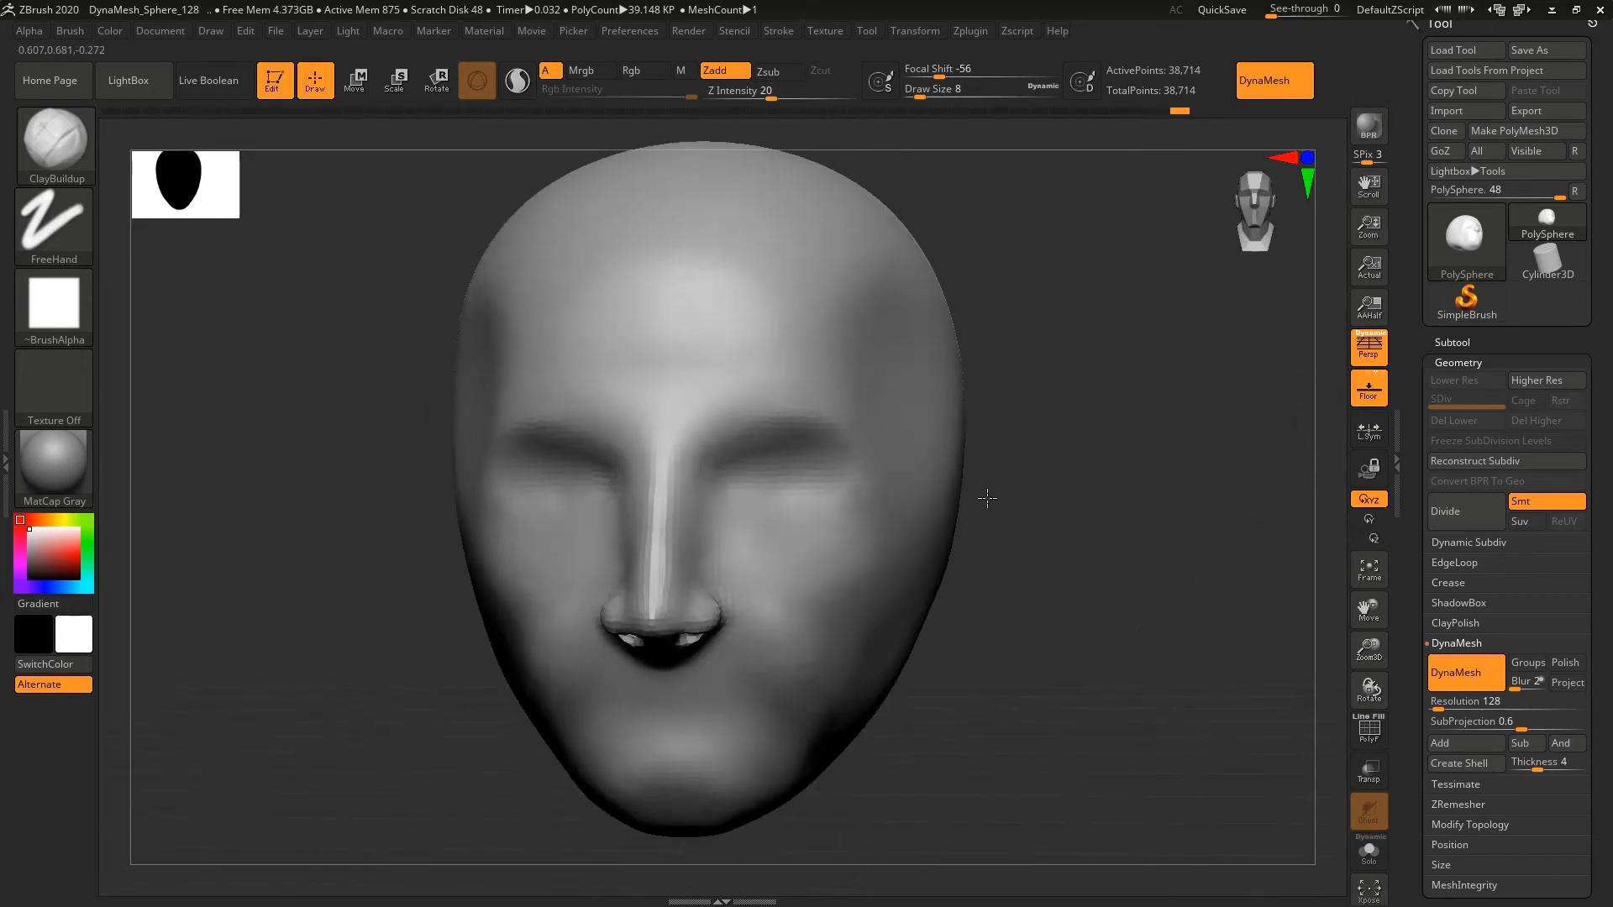
- Sculpt the edge where the nose base meets the upper lip area with ClayBuildup at Draw Size 8, and smooth it
drag(986, 501, 1193, 202)
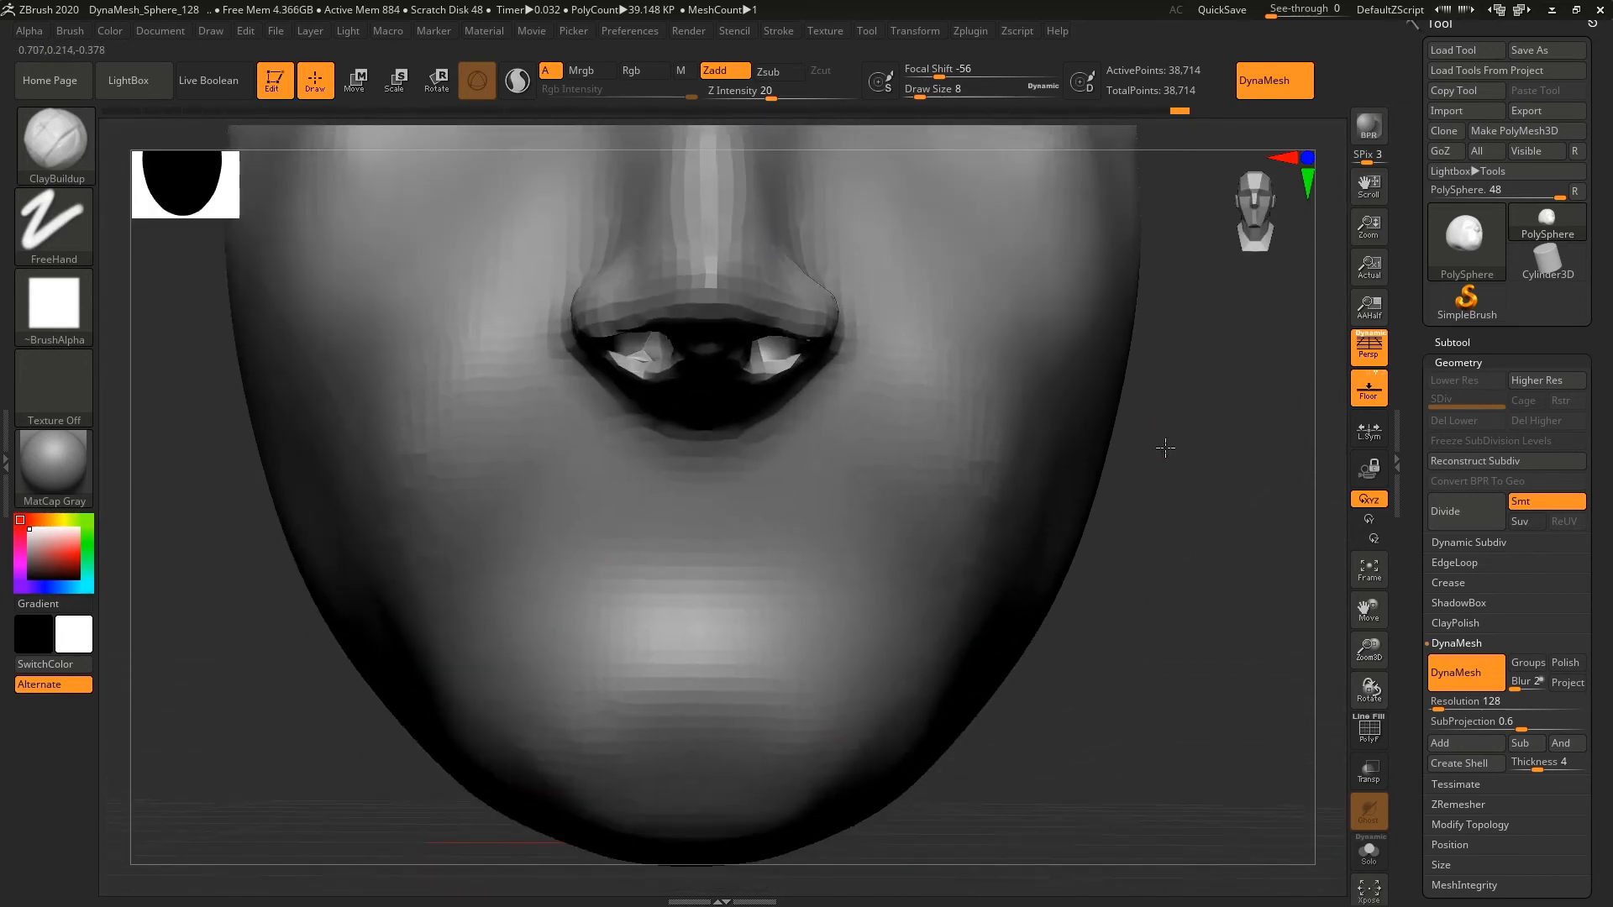
drag(1165, 448, 682, 414)
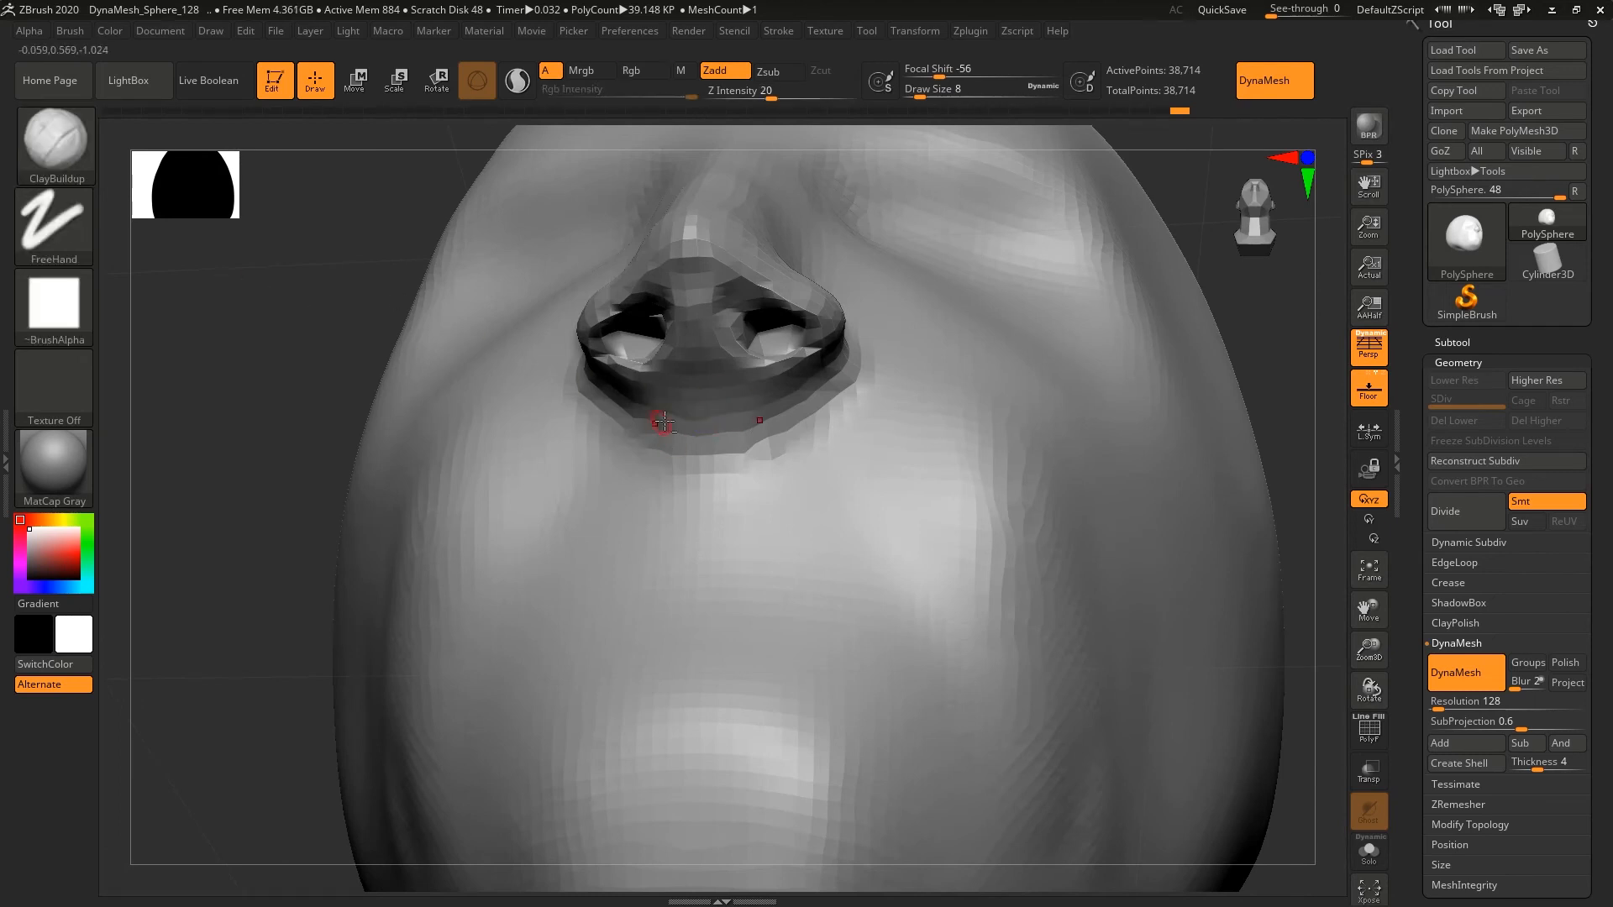
mouse_move(652, 411)
mouse_down()
mouse_move(752, 418)
mouse_move(718, 418)
mouse_up()
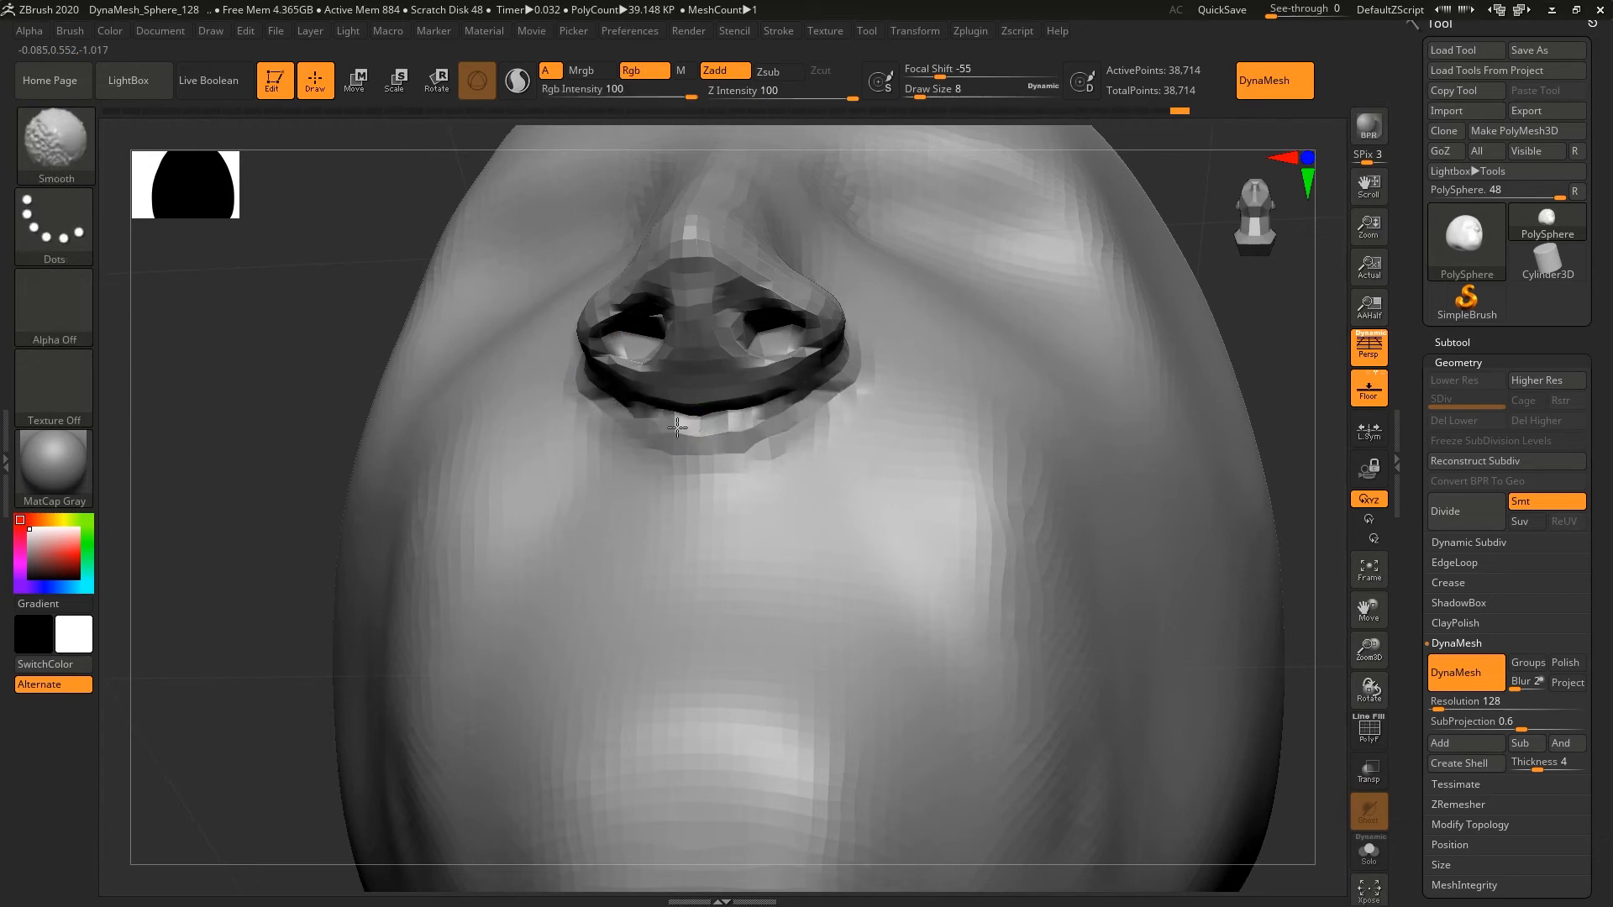
mouse_move(676, 424)
shift+mouse_down()
mouse_move(751, 426)
mouse_move(819, 403)
mouse_move(845, 372)
mouse_move(704, 425)
mouse_move(753, 420)
shift+mouse_up()
- Crease the side of the nose above the nostril wing with DamStandard at Draw Size 8
drag(349, 326, 331, 367)
mouse_move(1237, 188)
mouse_down()
mouse_move(1255, 199)
mouse_move(1012, 334)
mouse_move(623, 626)
mouse_up()
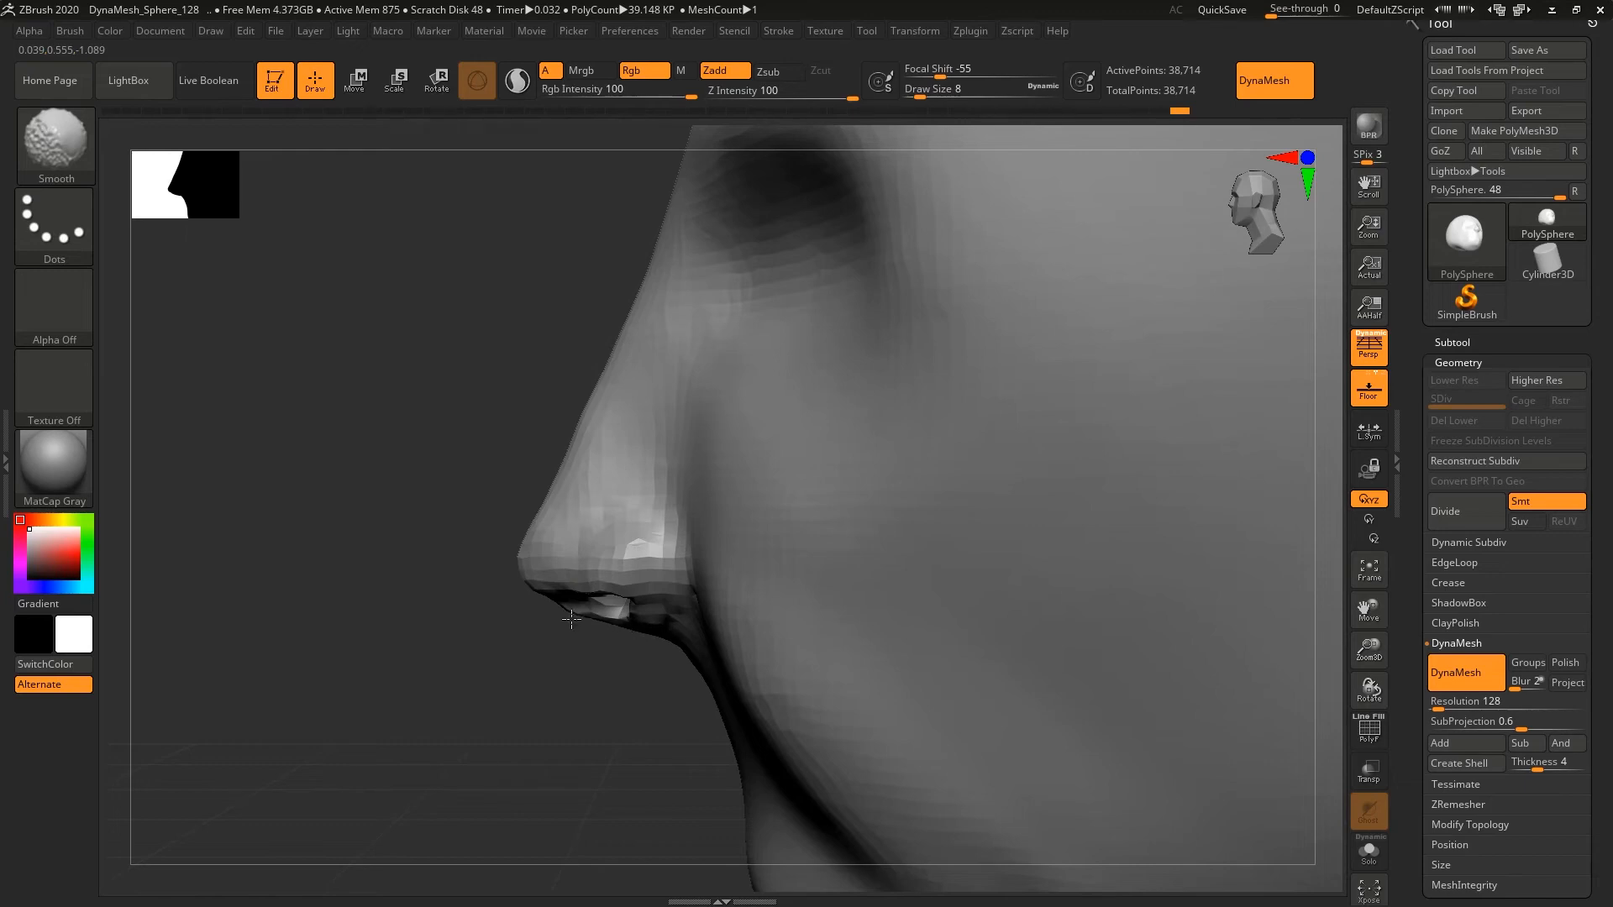
drag(628, 631, 361, 601)
click(1260, 206)
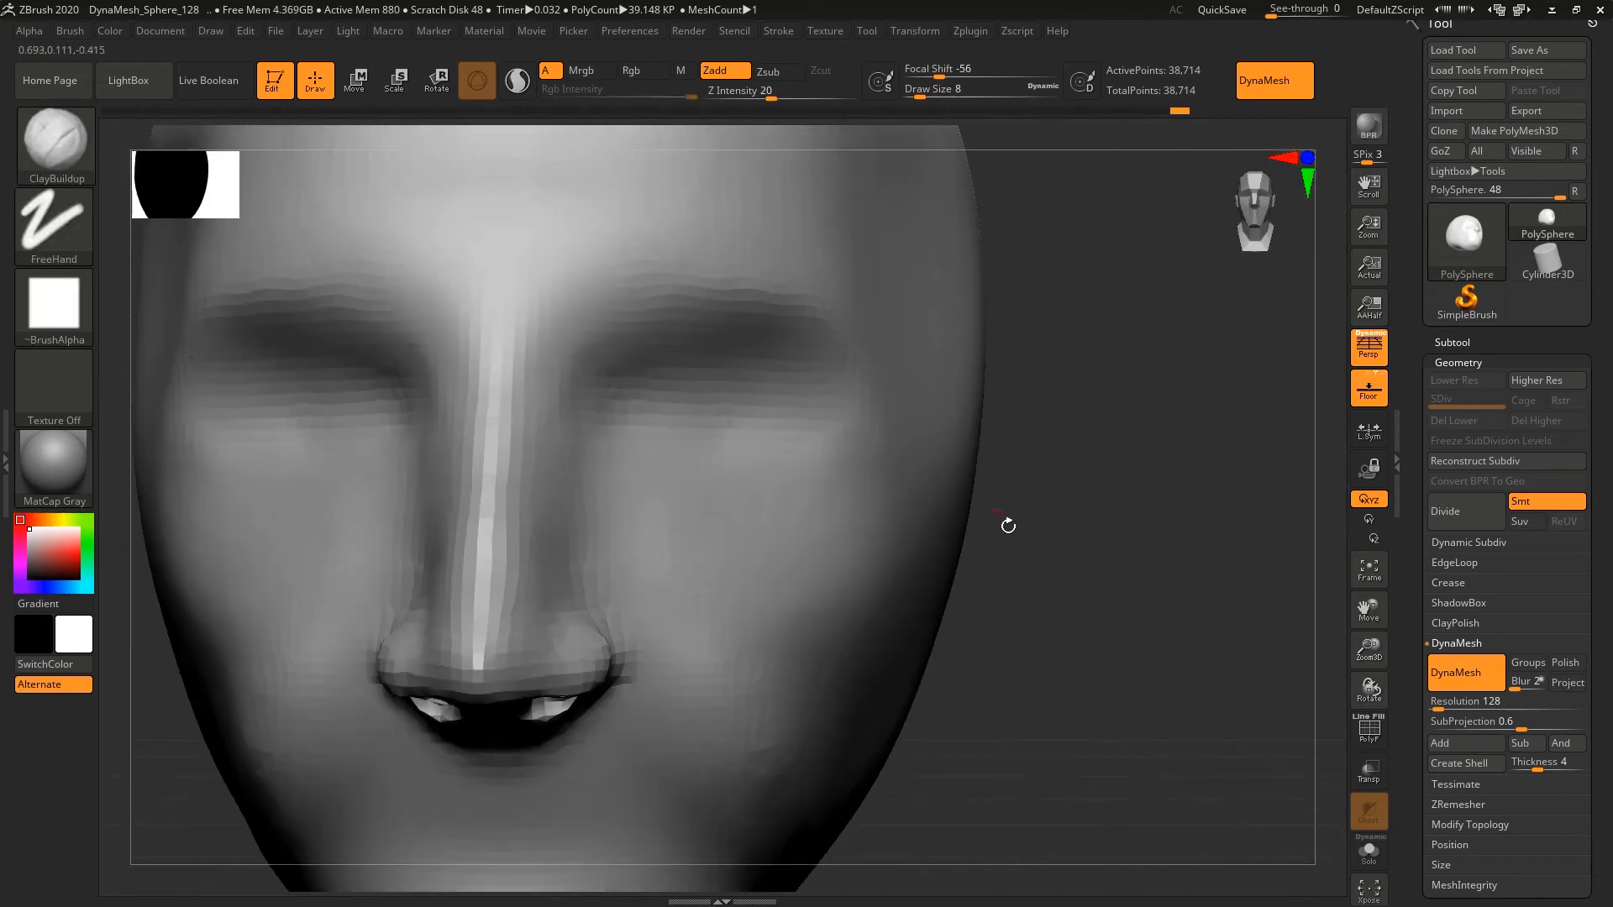
alt+drag(1008, 526, 1089, 360)
alt+drag(940, 527, 1146, 344)
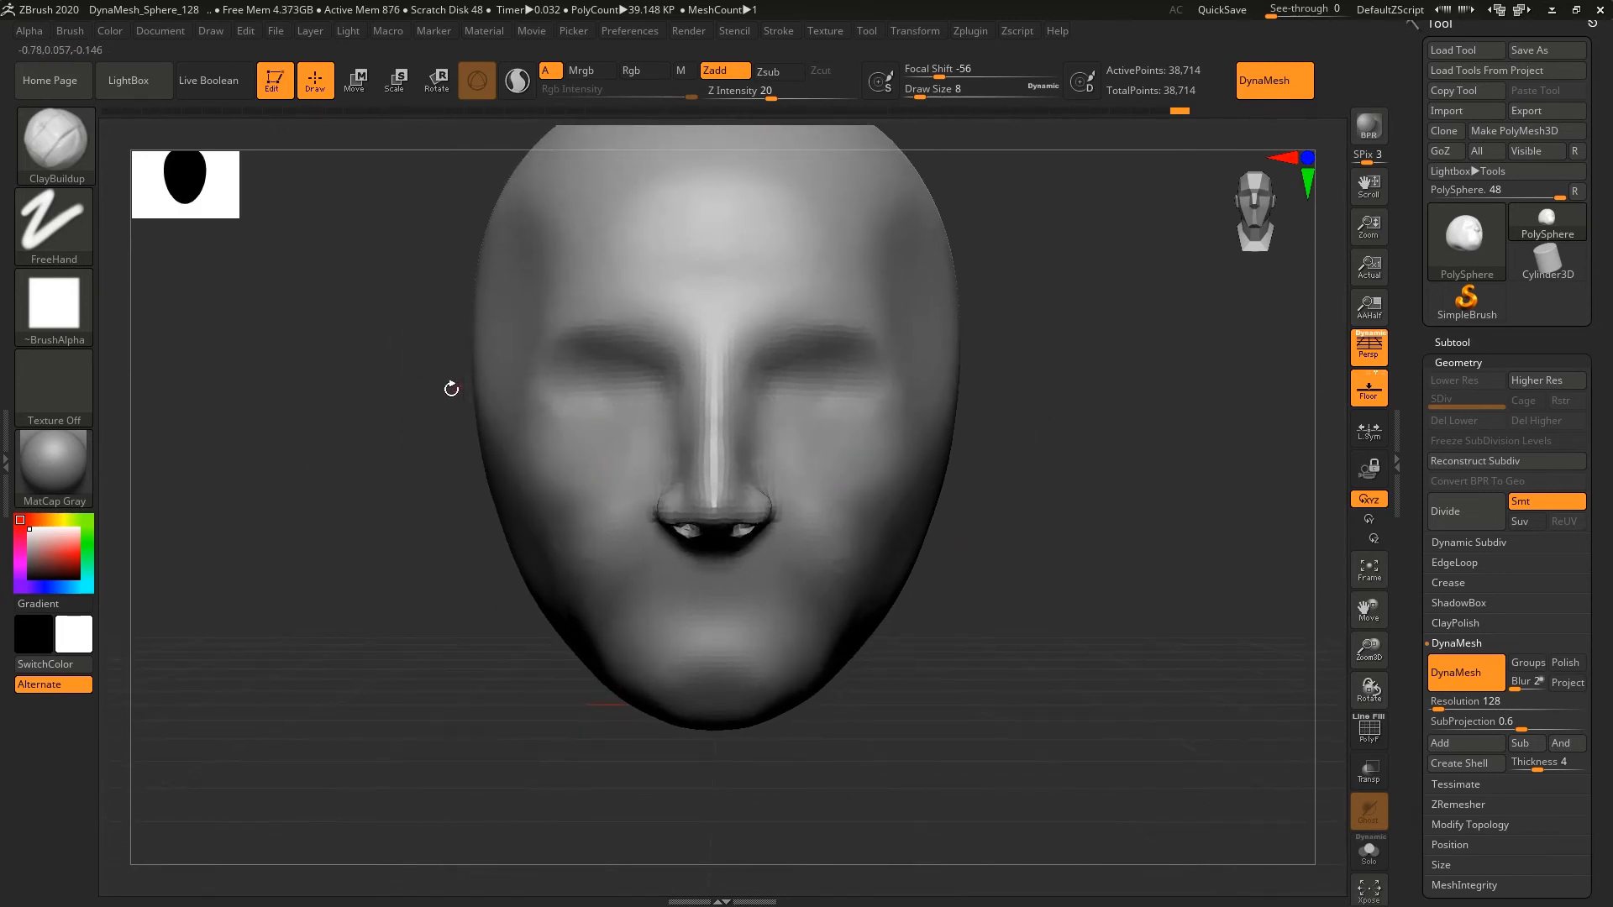
drag(450, 386, 982, 428)
key(b)
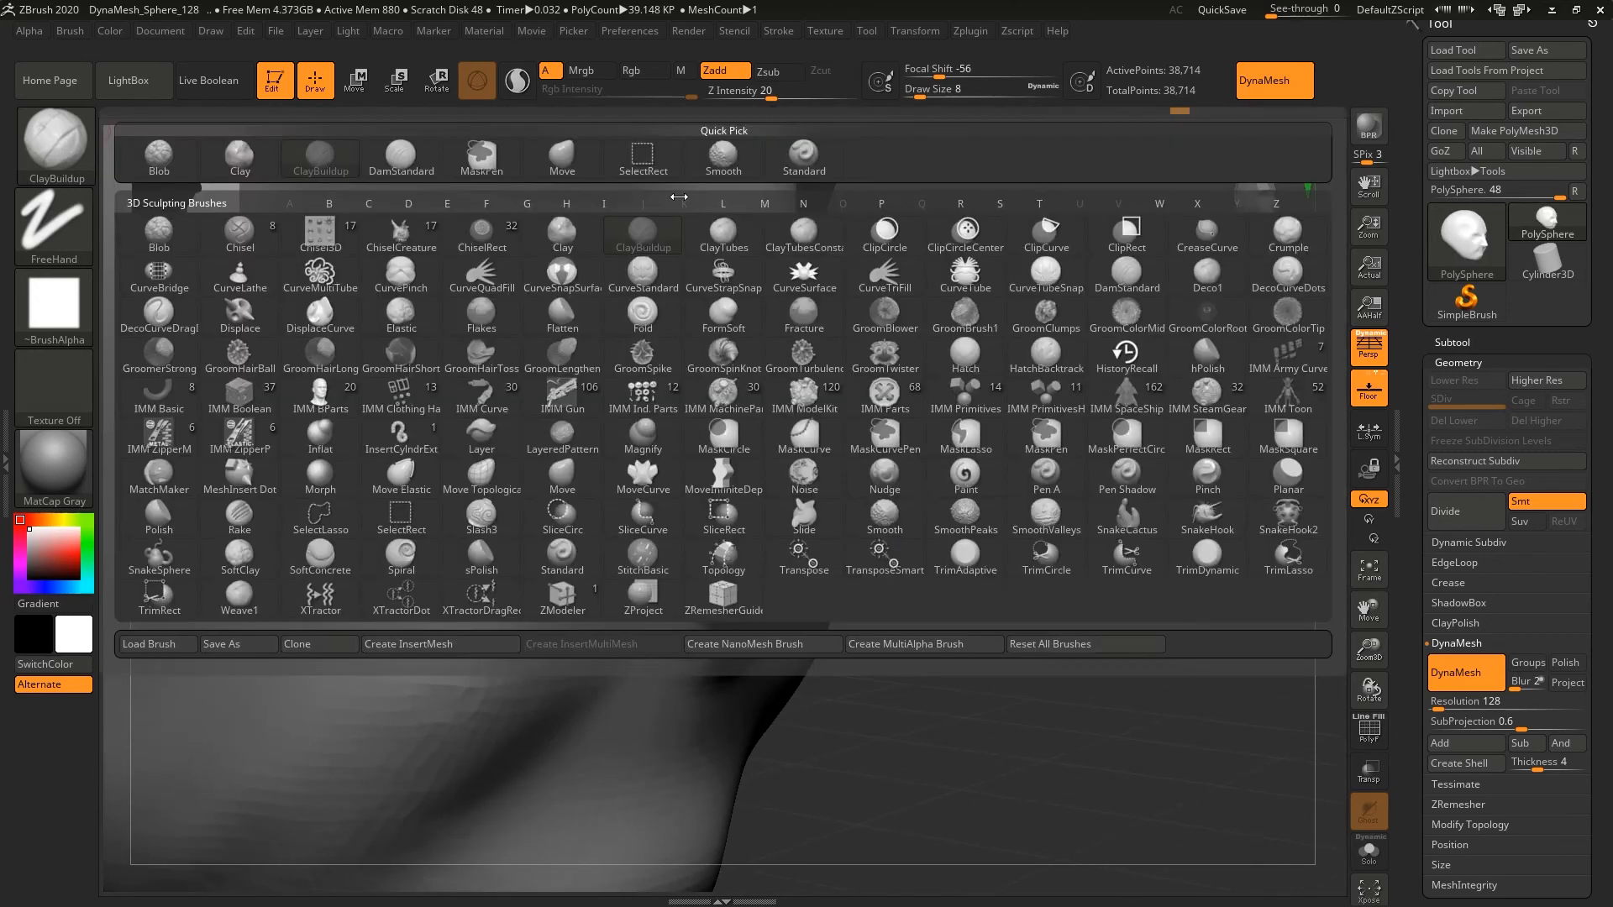
click(1123, 290)
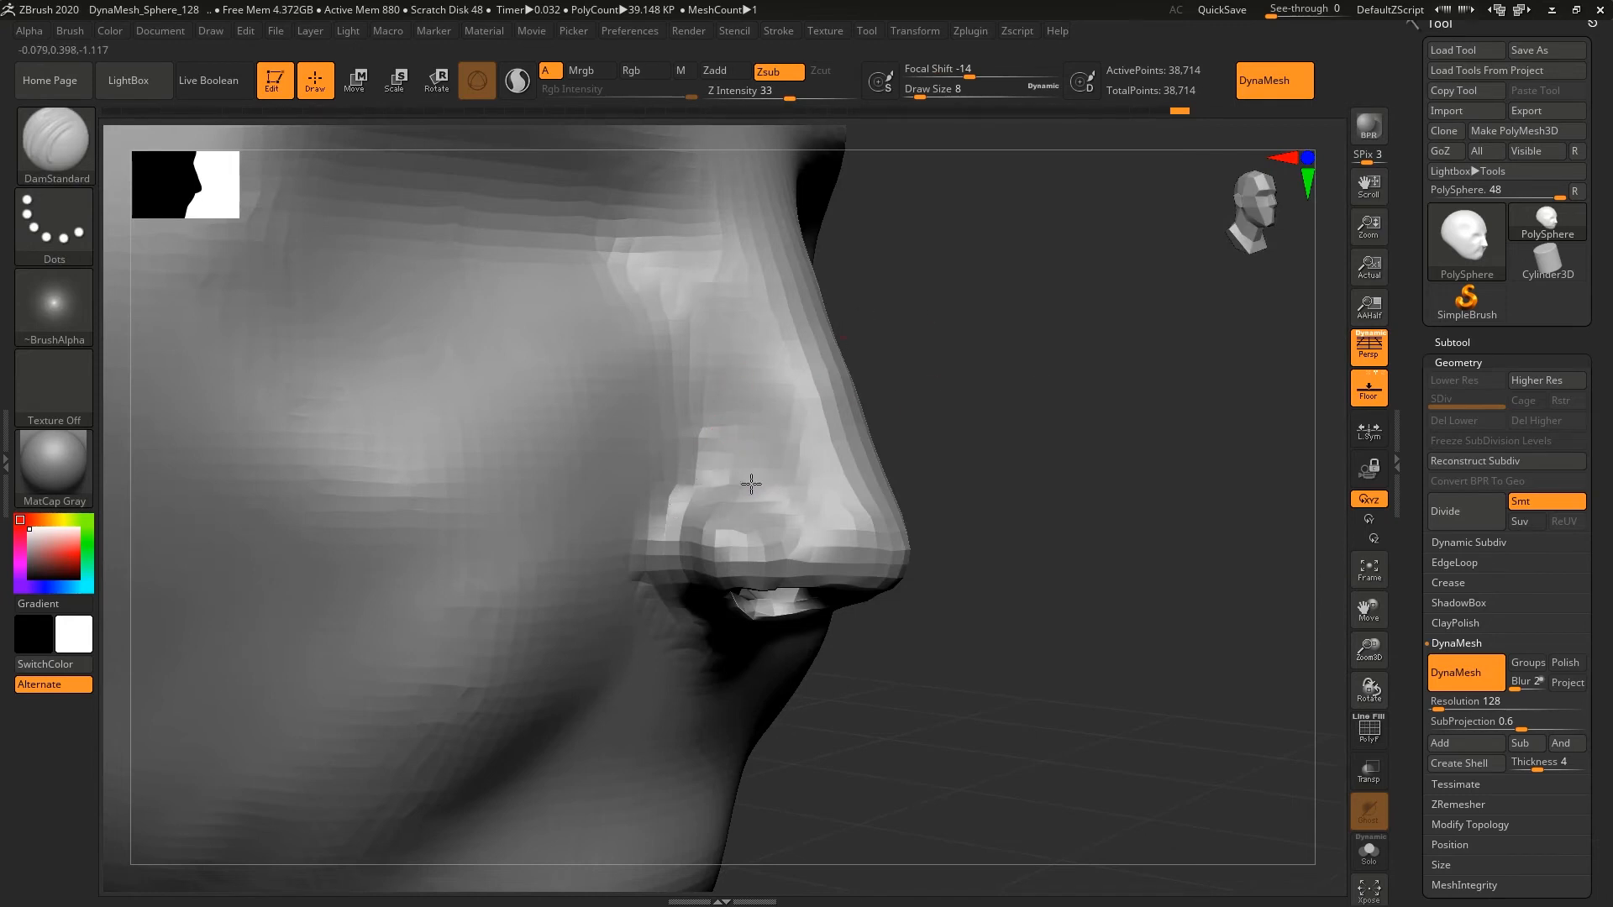
mouse_move(751, 484)
mouse_down()
mouse_move(725, 481)
mouse_move(693, 383)
mouse_move(710, 403)
mouse_move(702, 457)
mouse_move(656, 513)
mouse_move(651, 580)
mouse_move(683, 475)
mouse_move(731, 446)
mouse_up()
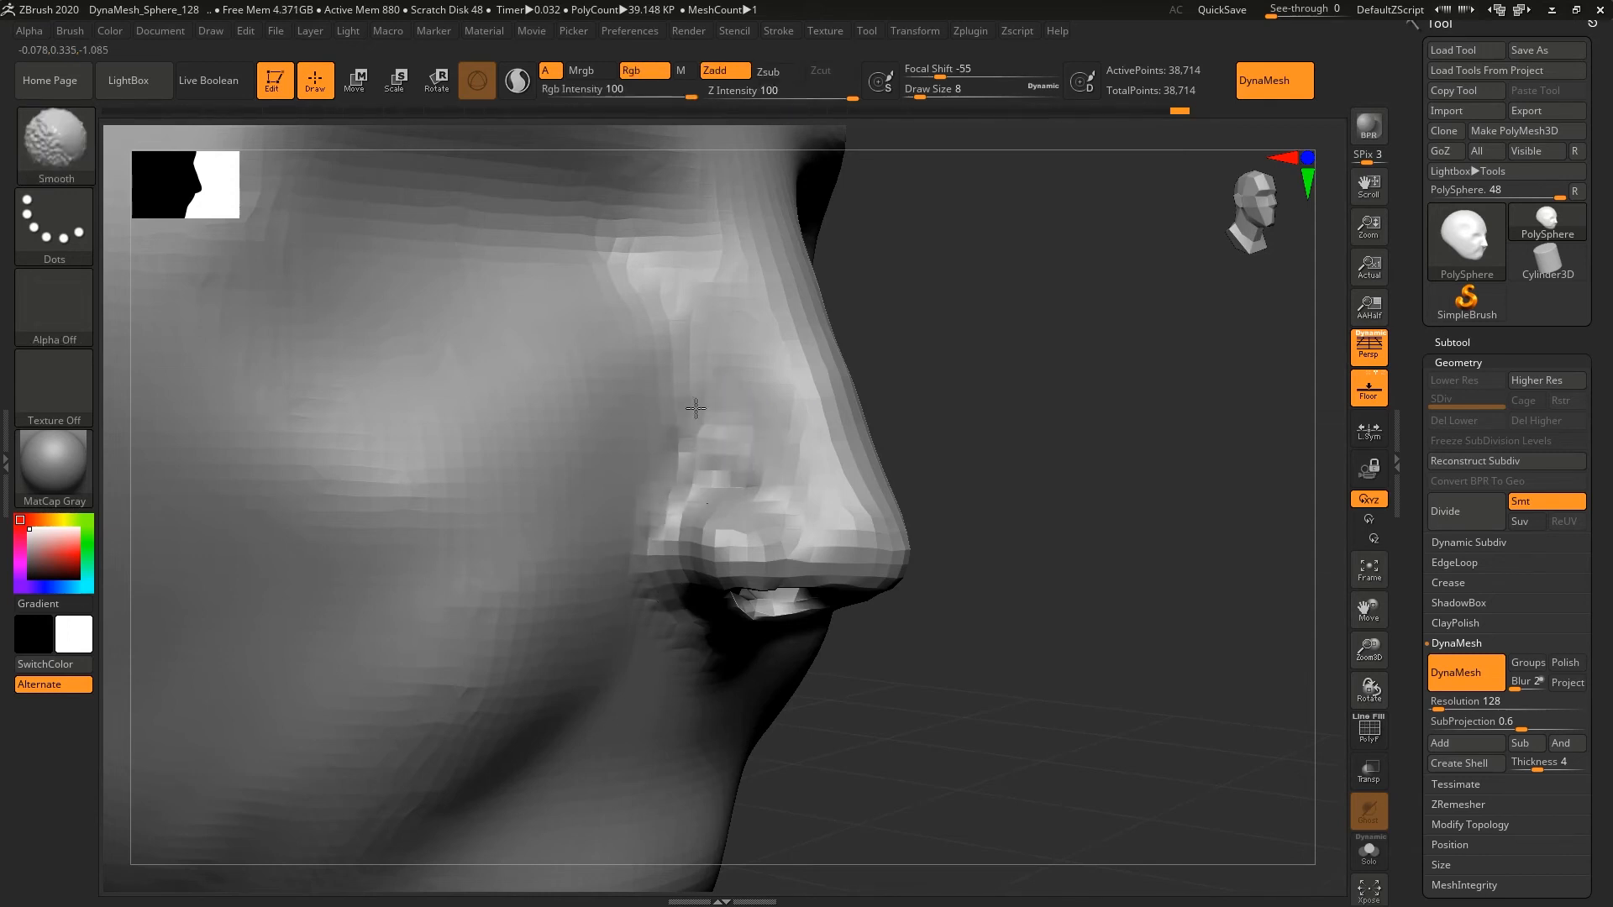
- Build up the nostril wing with ClayBuildup at Draw Size 44, and smooth the side of the nose up to the eye
click(53, 134)
click(321, 183)
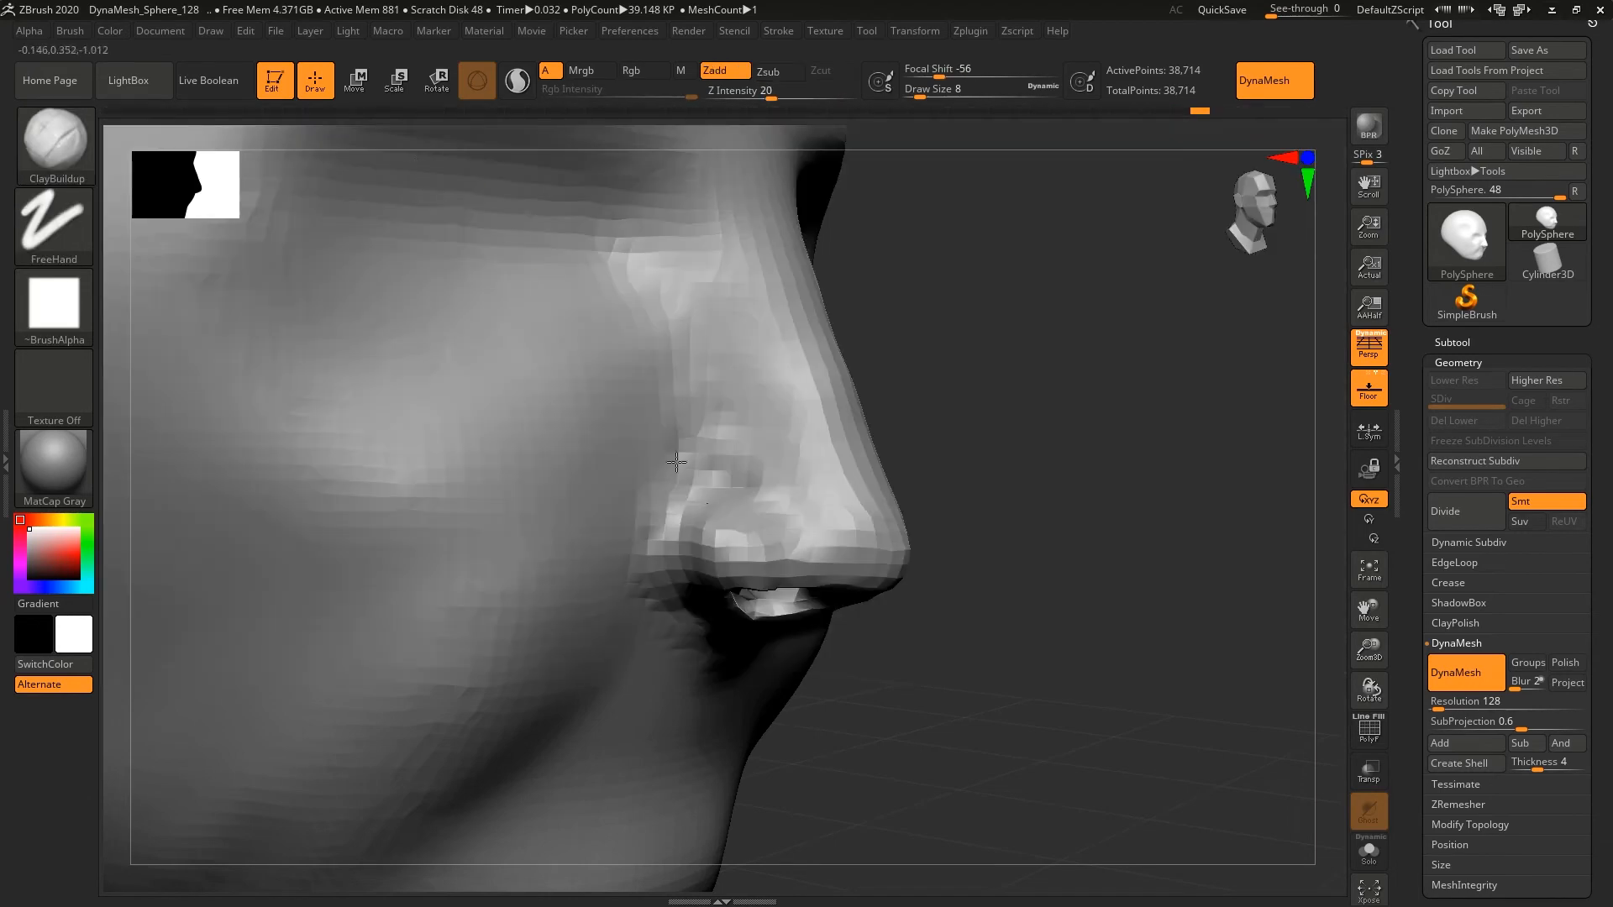
key(s)
mouse_move(731, 522)
mouse_down()
mouse_move(784, 515)
mouse_move(742, 533)
mouse_move(766, 562)
mouse_up()
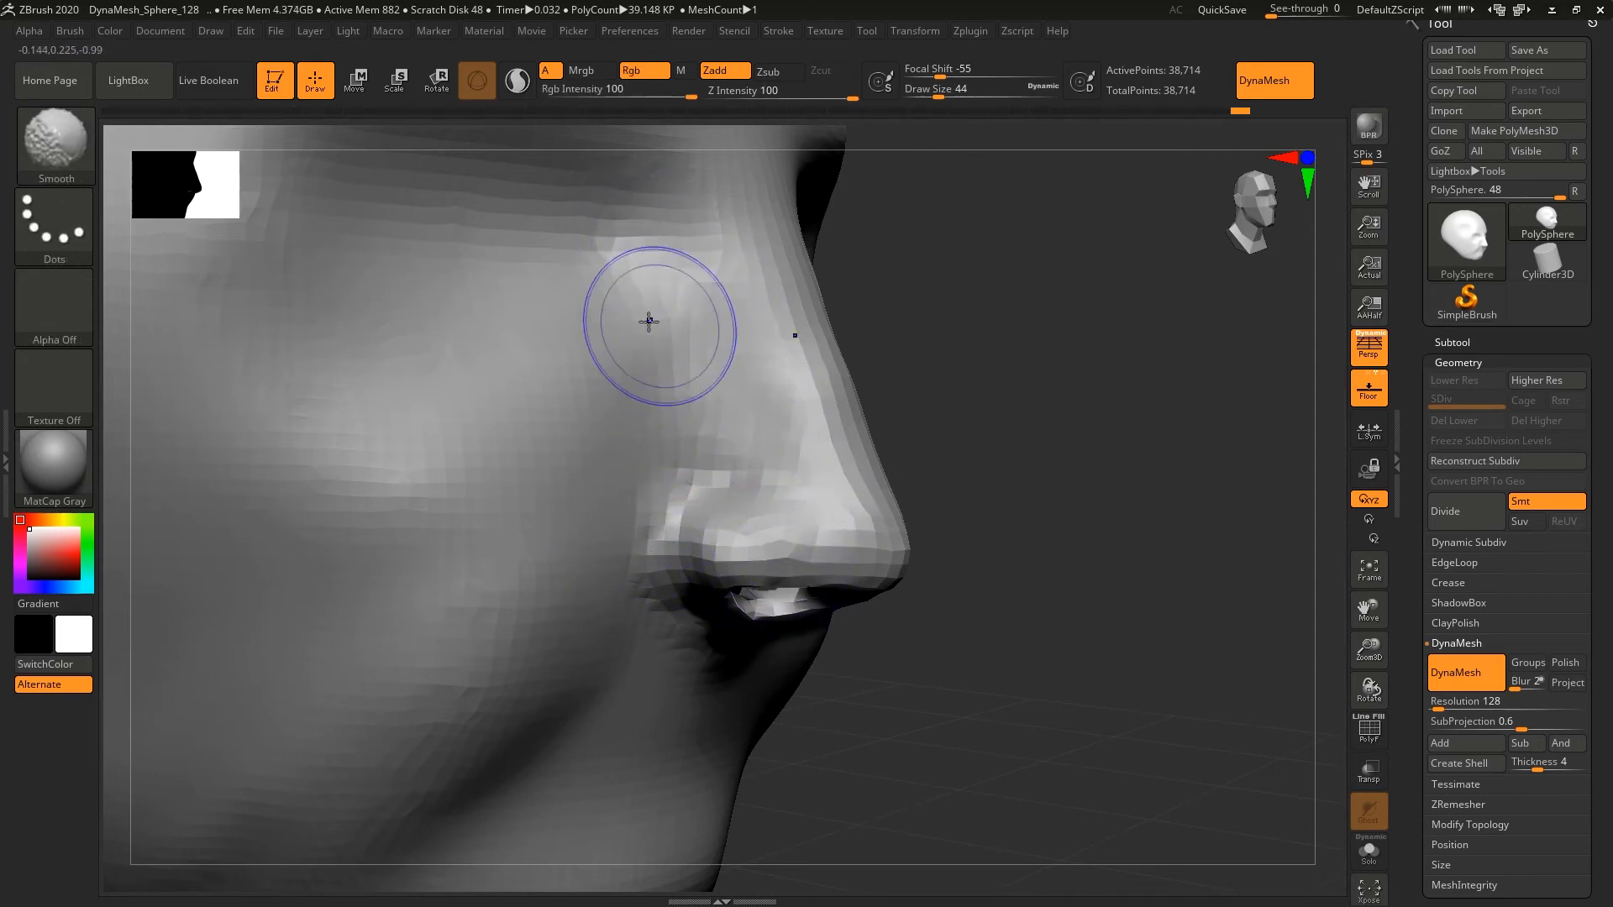
drag(1119, 334, 1064, 334)
mouse_move(245, 540)
mouse_down()
mouse_move(244, 468)
mouse_move(254, 520)
mouse_move(1084, 429)
mouse_up()
click(49, 137)
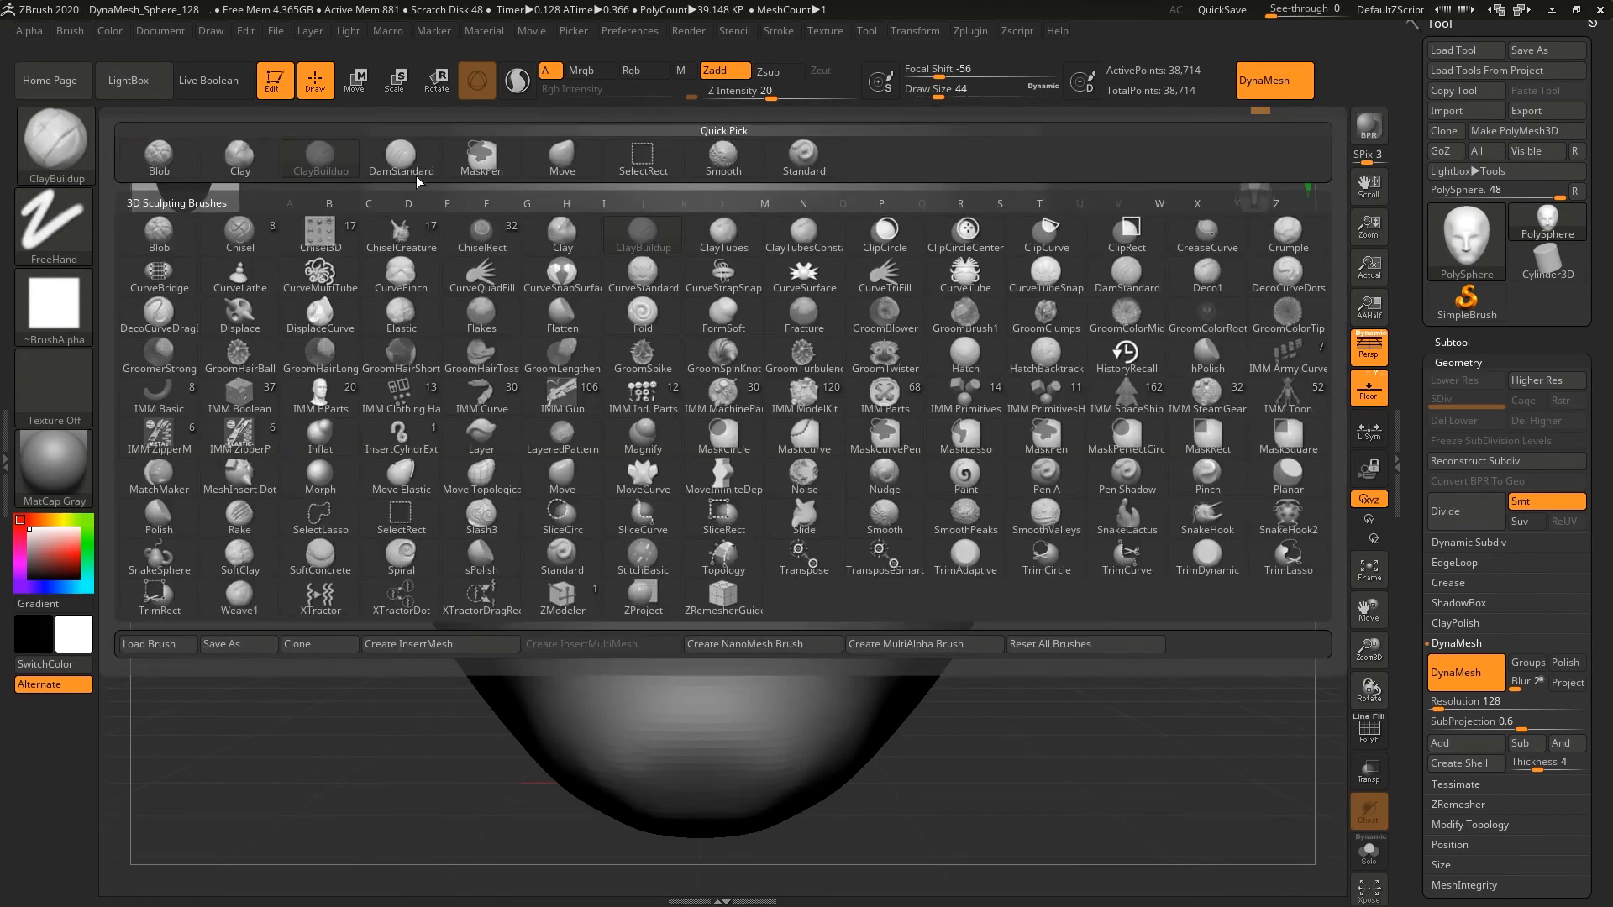
click(401, 158)
click(88, 139)
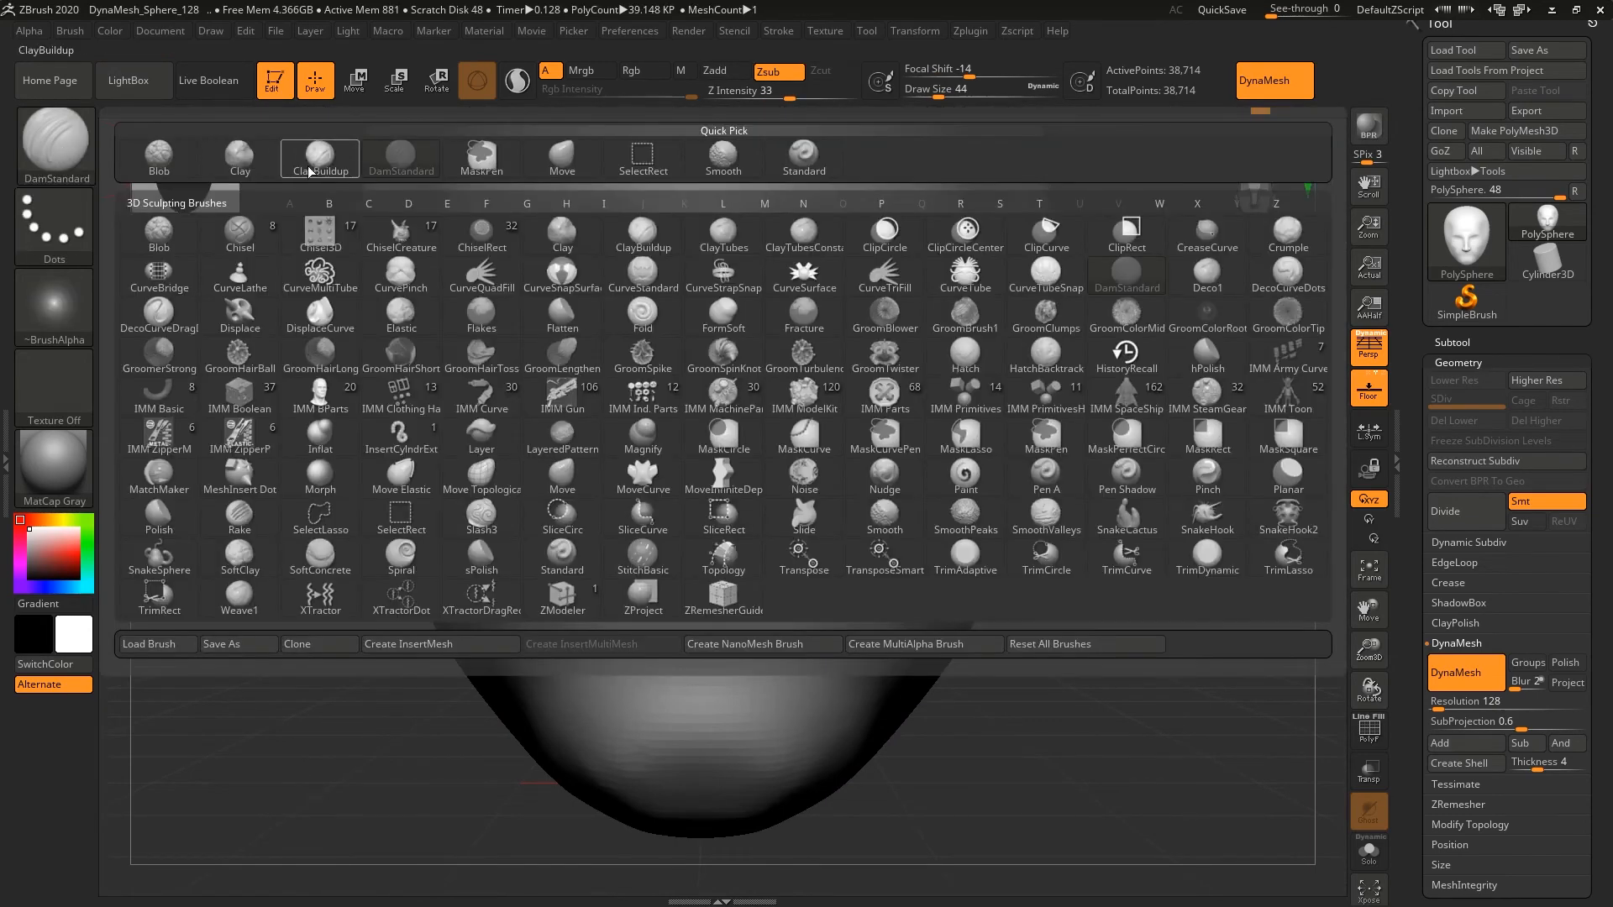
click(310, 159)
click(85, 136)
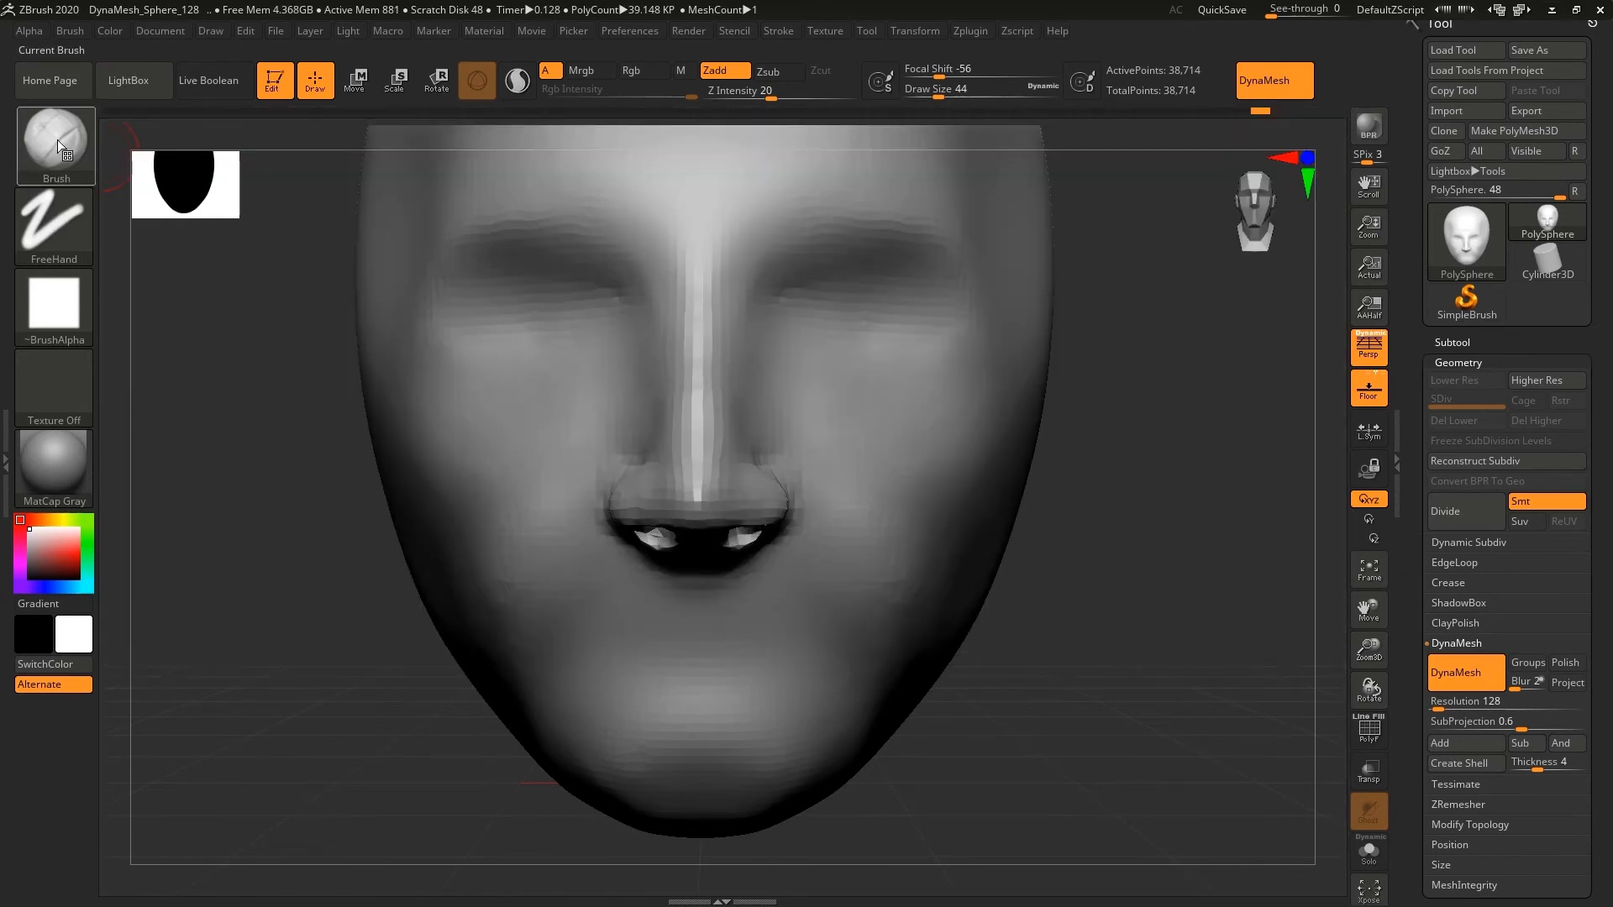
- Build up the mouth area below the nose with ClayBuildup at Draw Size 44, smooth it, and block in the lips
mouse_move(683, 600)
mouse_down()
mouse_move(665, 620)
mouse_move(645, 592)
mouse_move(607, 611)
mouse_up()
mouse_move(630, 600)
shift+mouse_down()
mouse_move(672, 598)
mouse_move(614, 626)
shift+mouse_up()
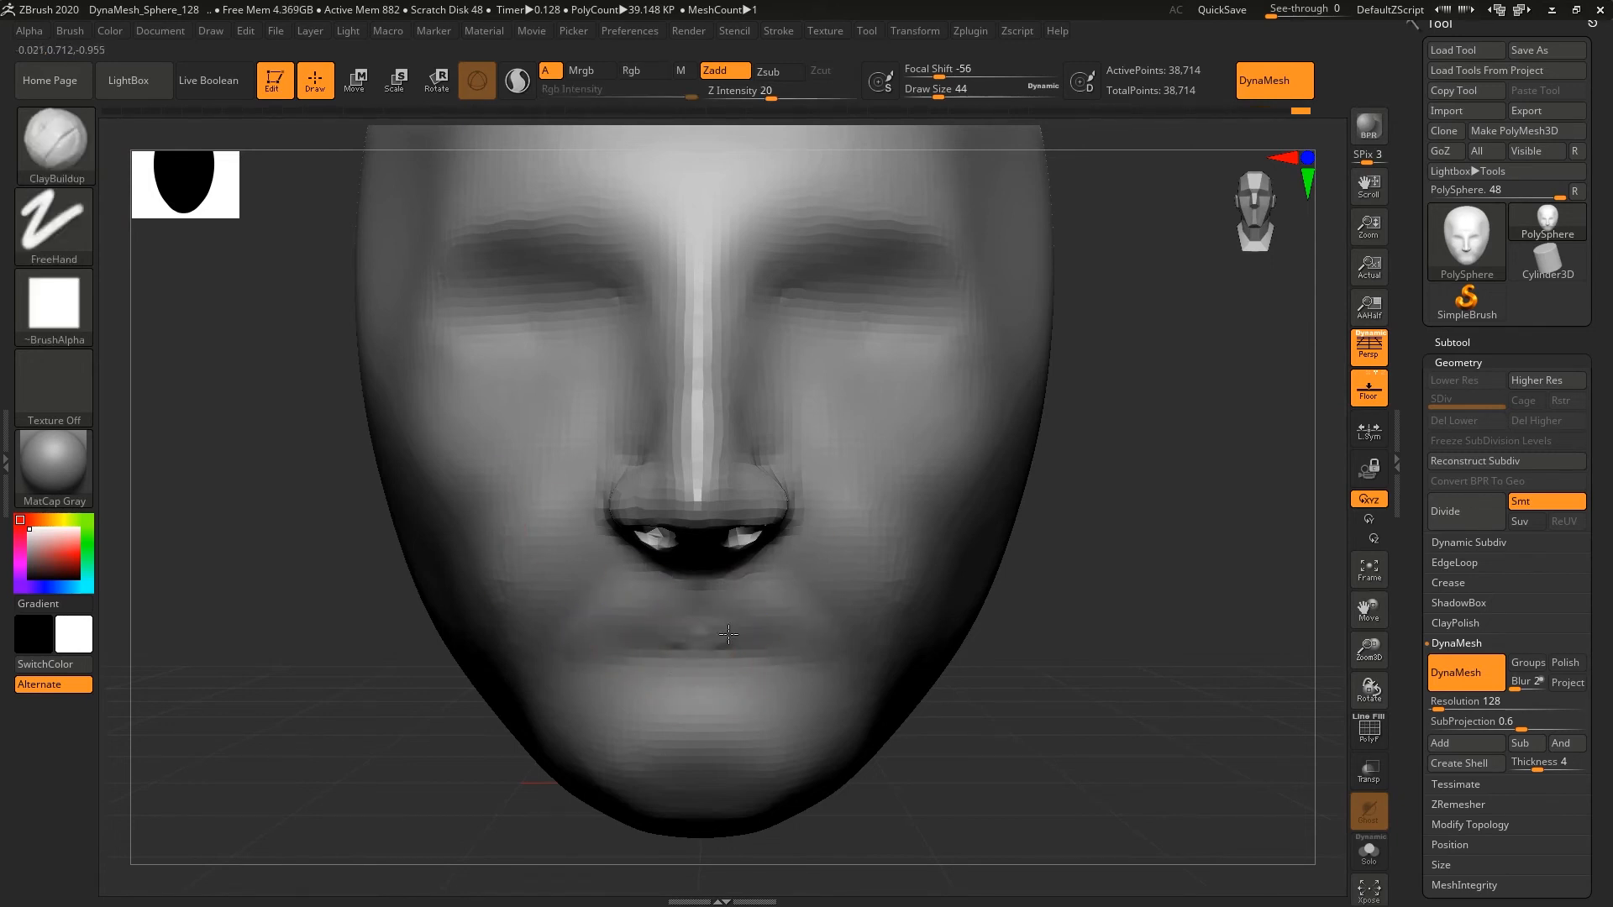
mouse_move(728, 633)
mouse_down()
mouse_move(755, 640)
mouse_move(748, 668)
mouse_move(672, 668)
mouse_move(717, 670)
mouse_up()
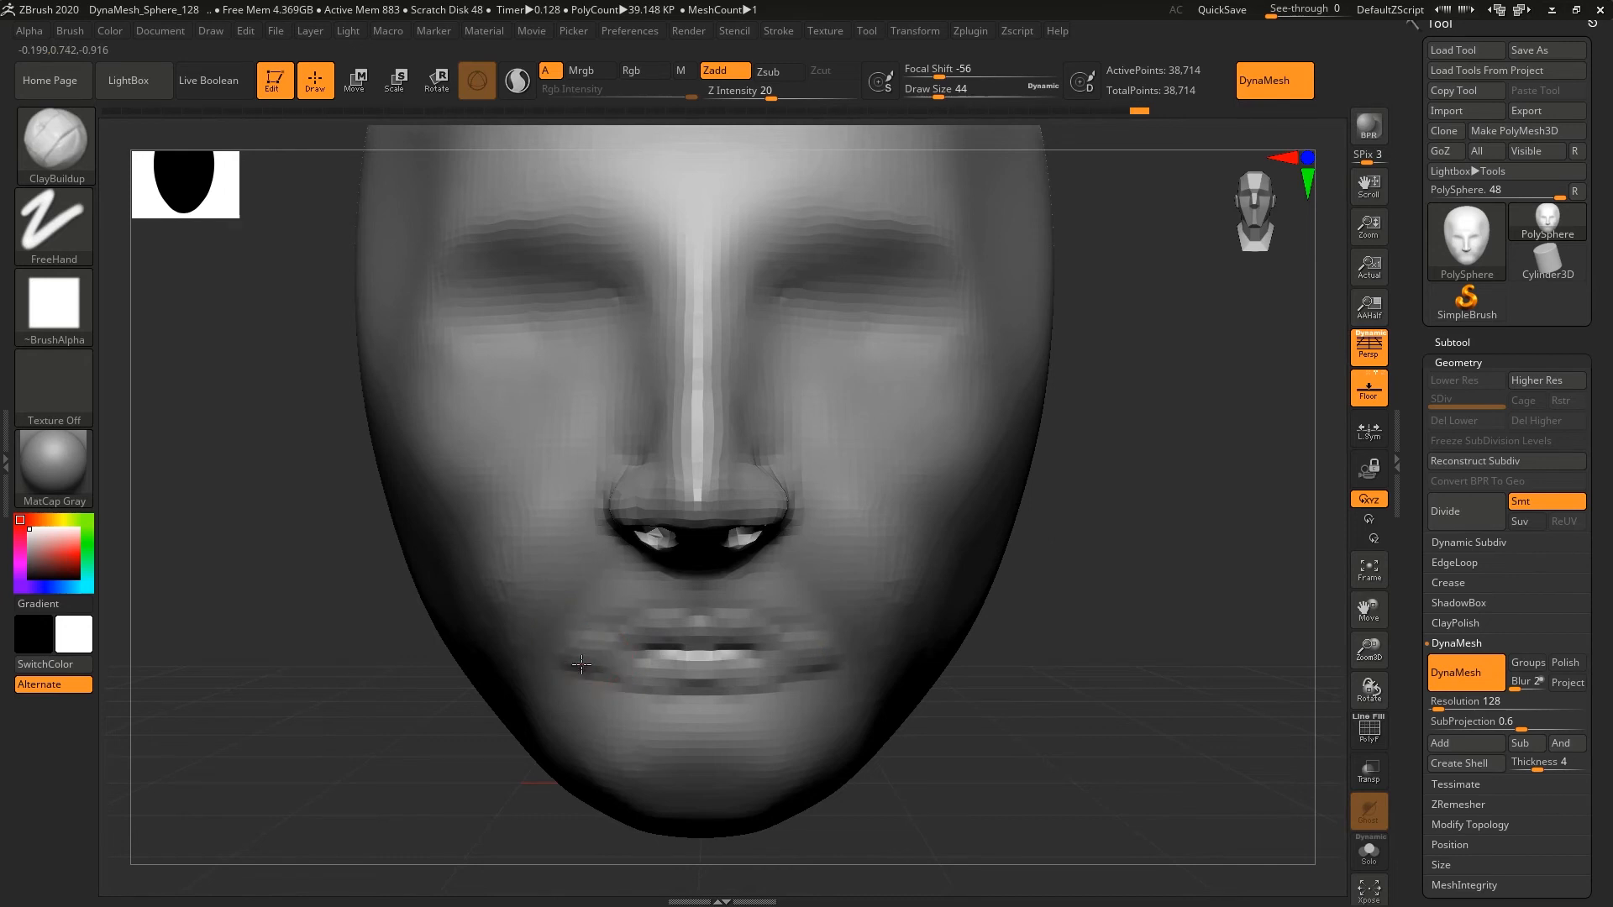
- Define the lower lip and the crease beneath it out to the mouth corners with ClayBuildup
mouse_move(581, 665)
mouse_down()
mouse_move(757, 669)
mouse_move(693, 677)
mouse_up()
drag(813, 658, 764, 667)
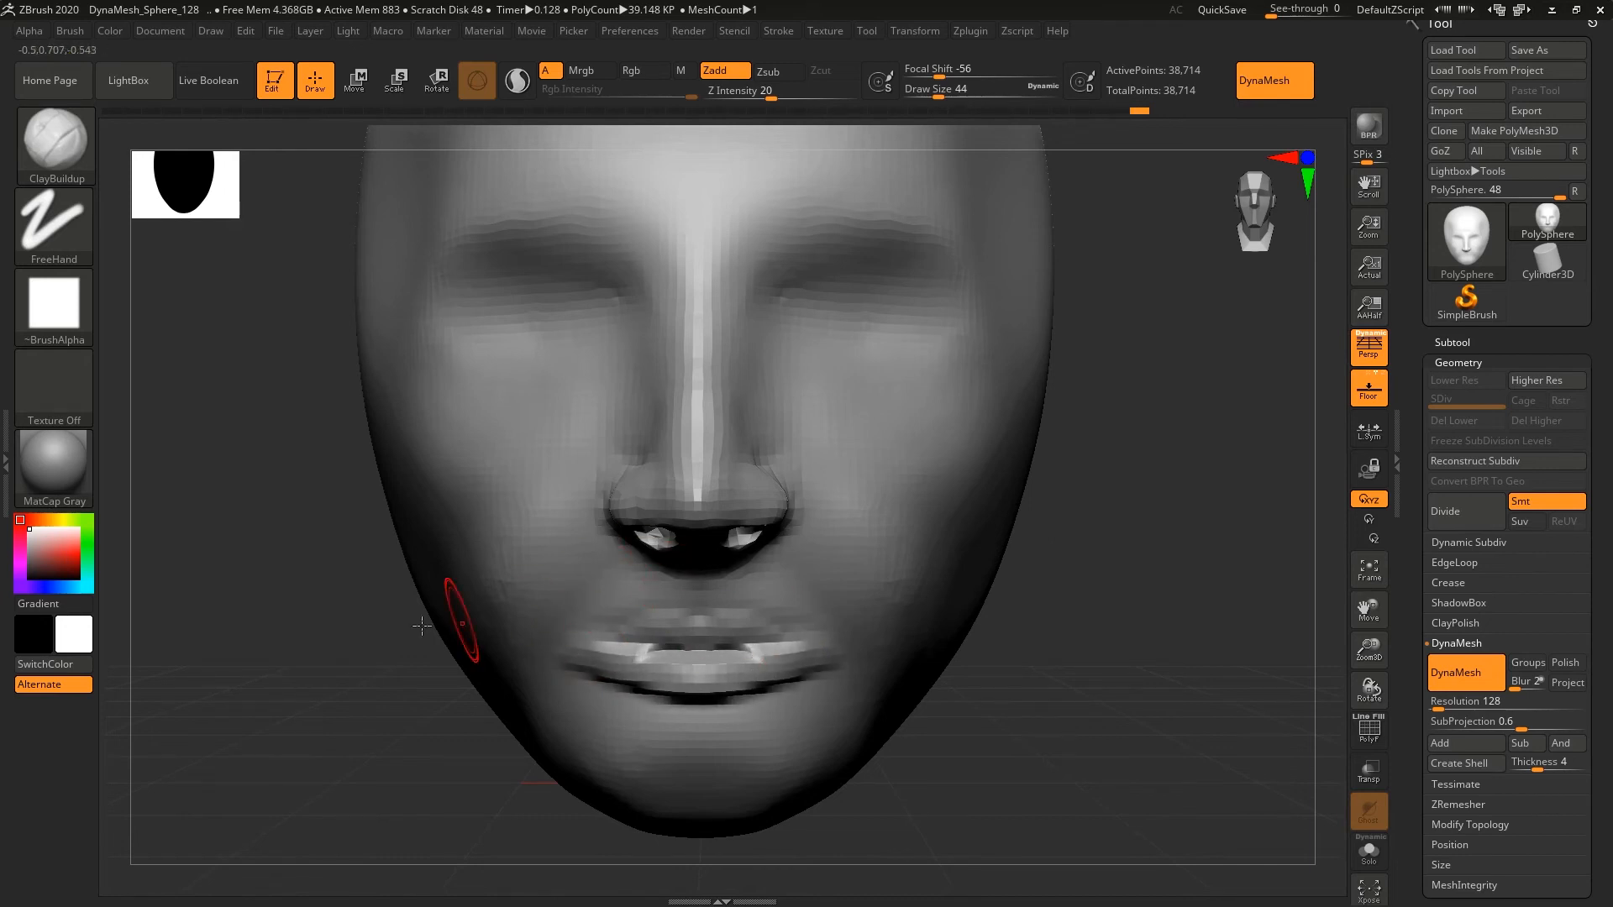
mouse_move(458, 625)
mouse_down()
mouse_move(622, 598)
mouse_move(649, 611)
mouse_move(626, 588)
mouse_move(631, 621)
mouse_move(689, 605)
mouse_move(664, 588)
mouse_move(639, 604)
mouse_move(697, 619)
mouse_move(666, 666)
mouse_move(614, 647)
mouse_up()
mouse_move(223, 619)
mouse_down()
mouse_move(324, 587)
mouse_move(268, 510)
mouse_up()
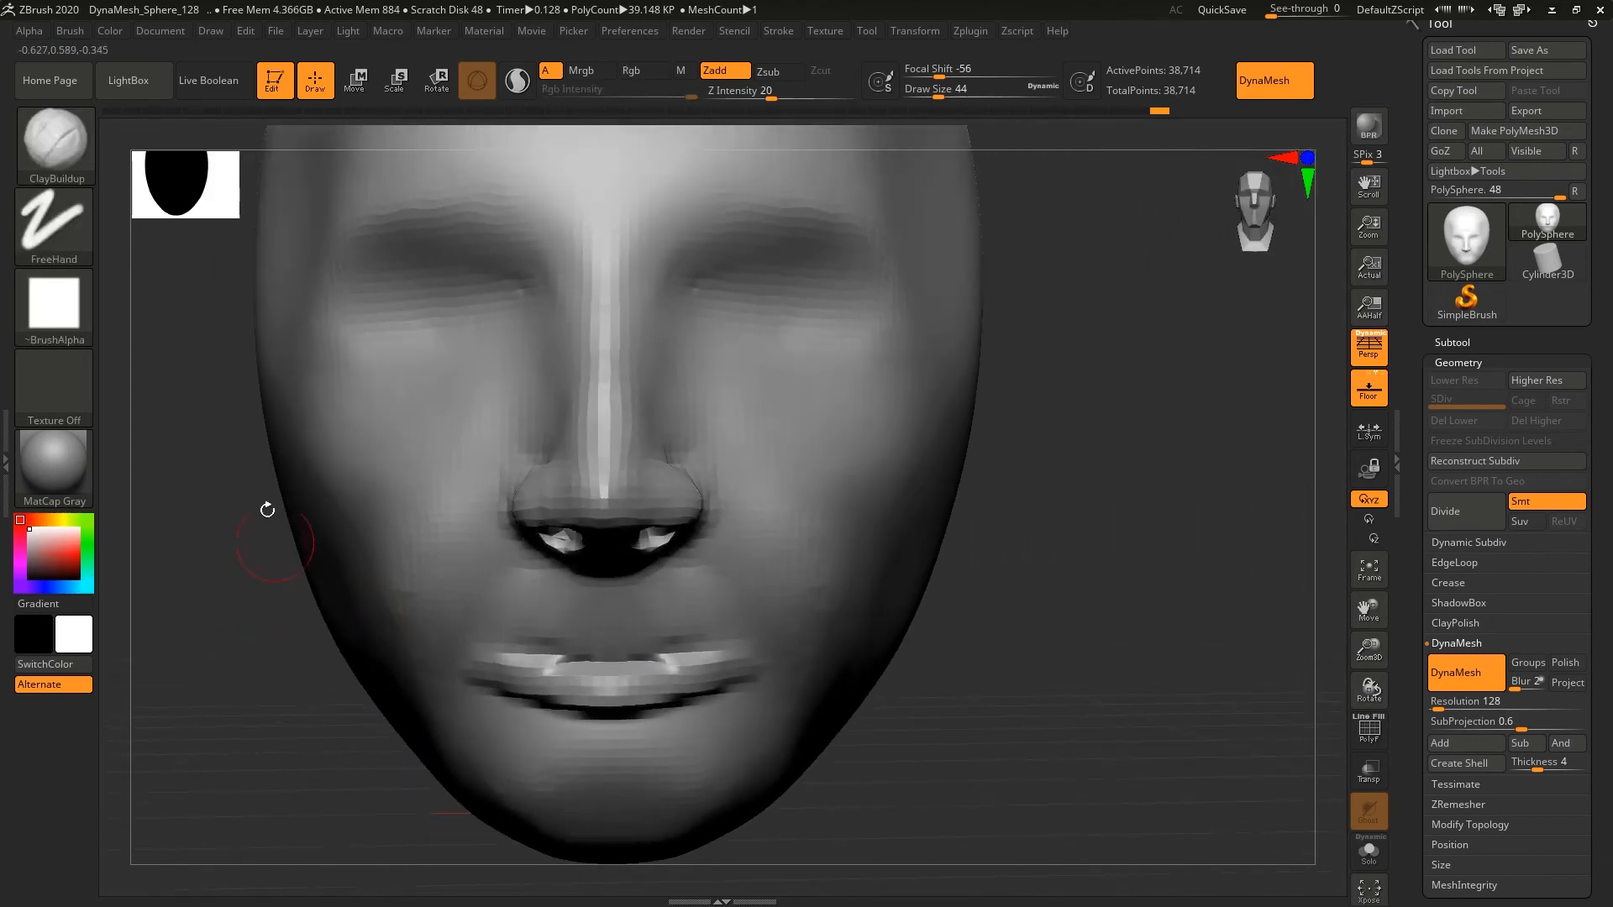
- Carve the mouth line along the top of the lower lip with DamStandard at Draw Size 29
click(74, 148)
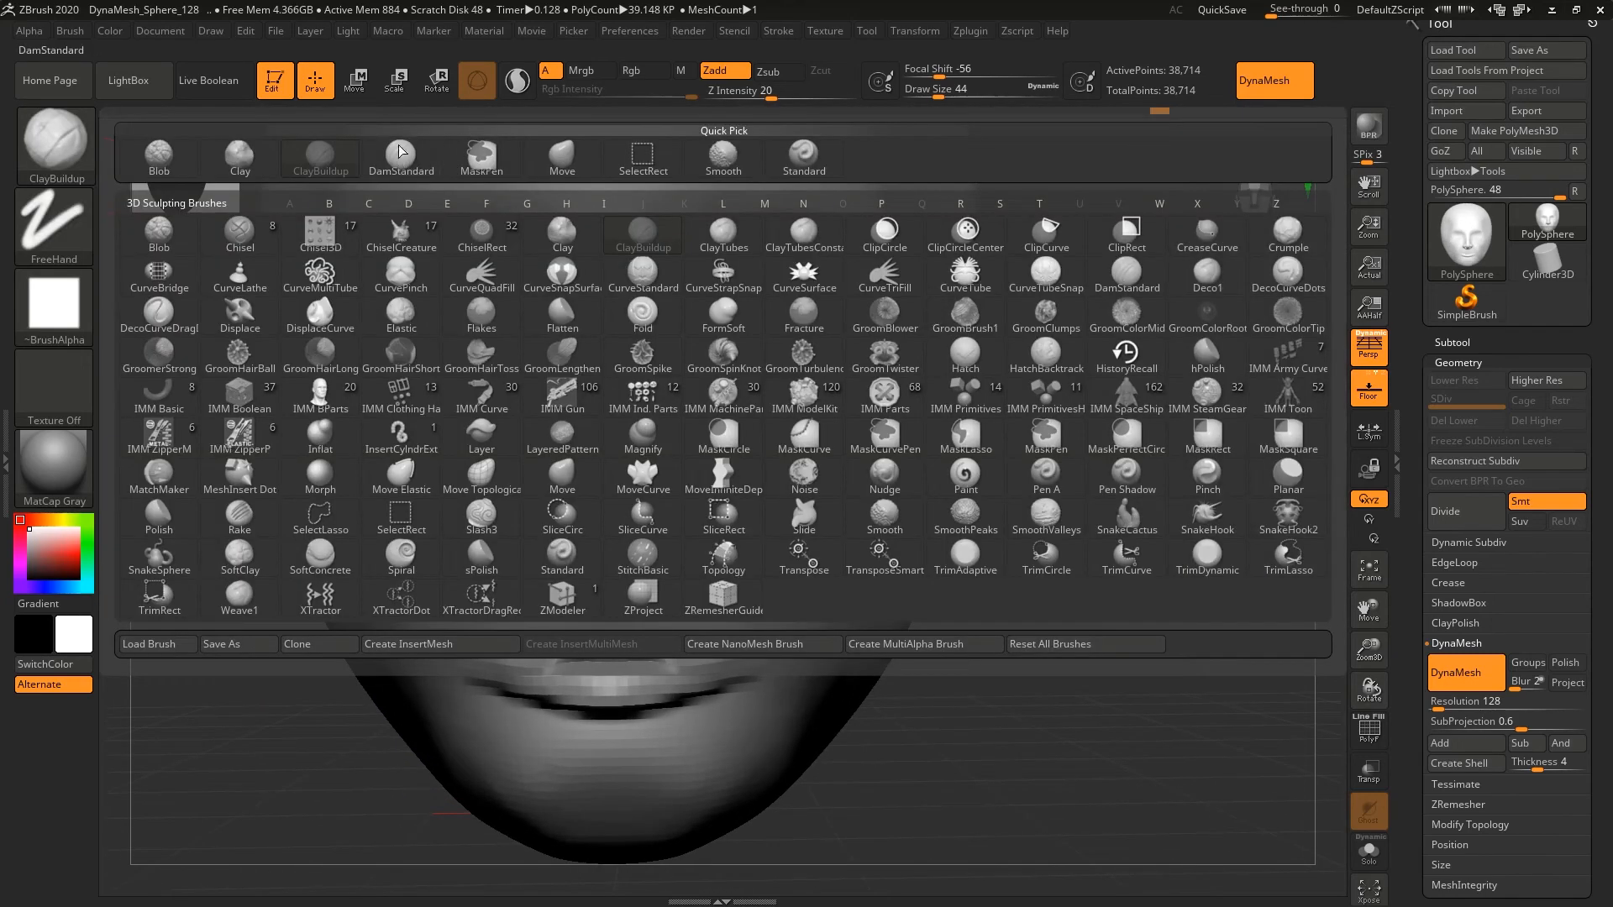
click(401, 151)
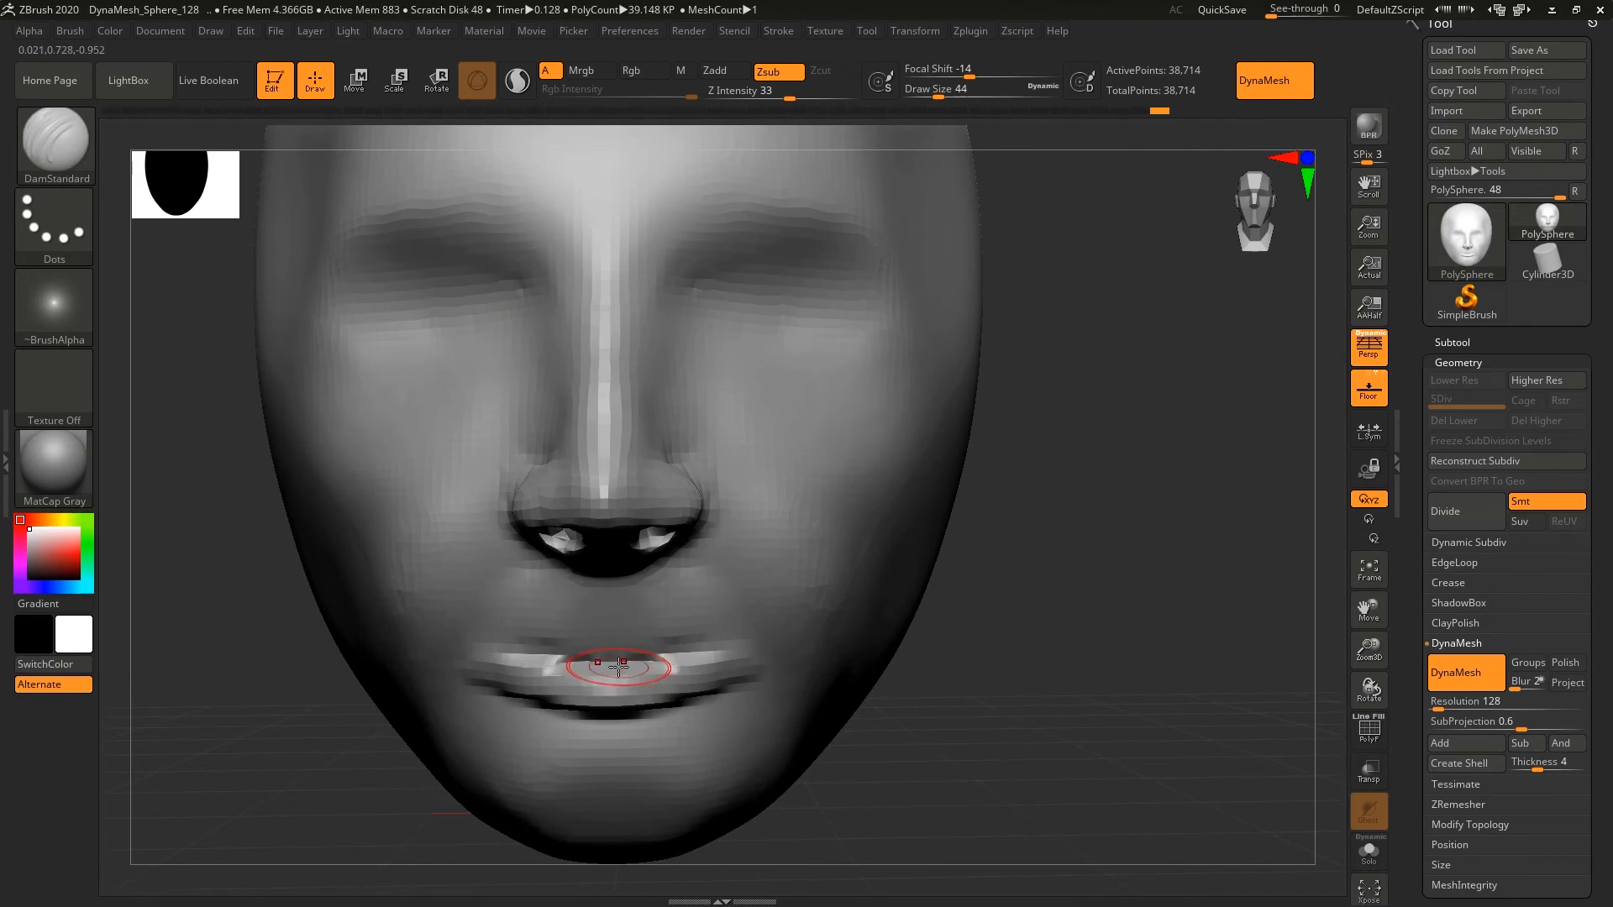
key(s)
mouse_move(619, 668)
mouse_down()
mouse_move(600, 668)
mouse_move(704, 651)
mouse_move(762, 665)
mouse_up()
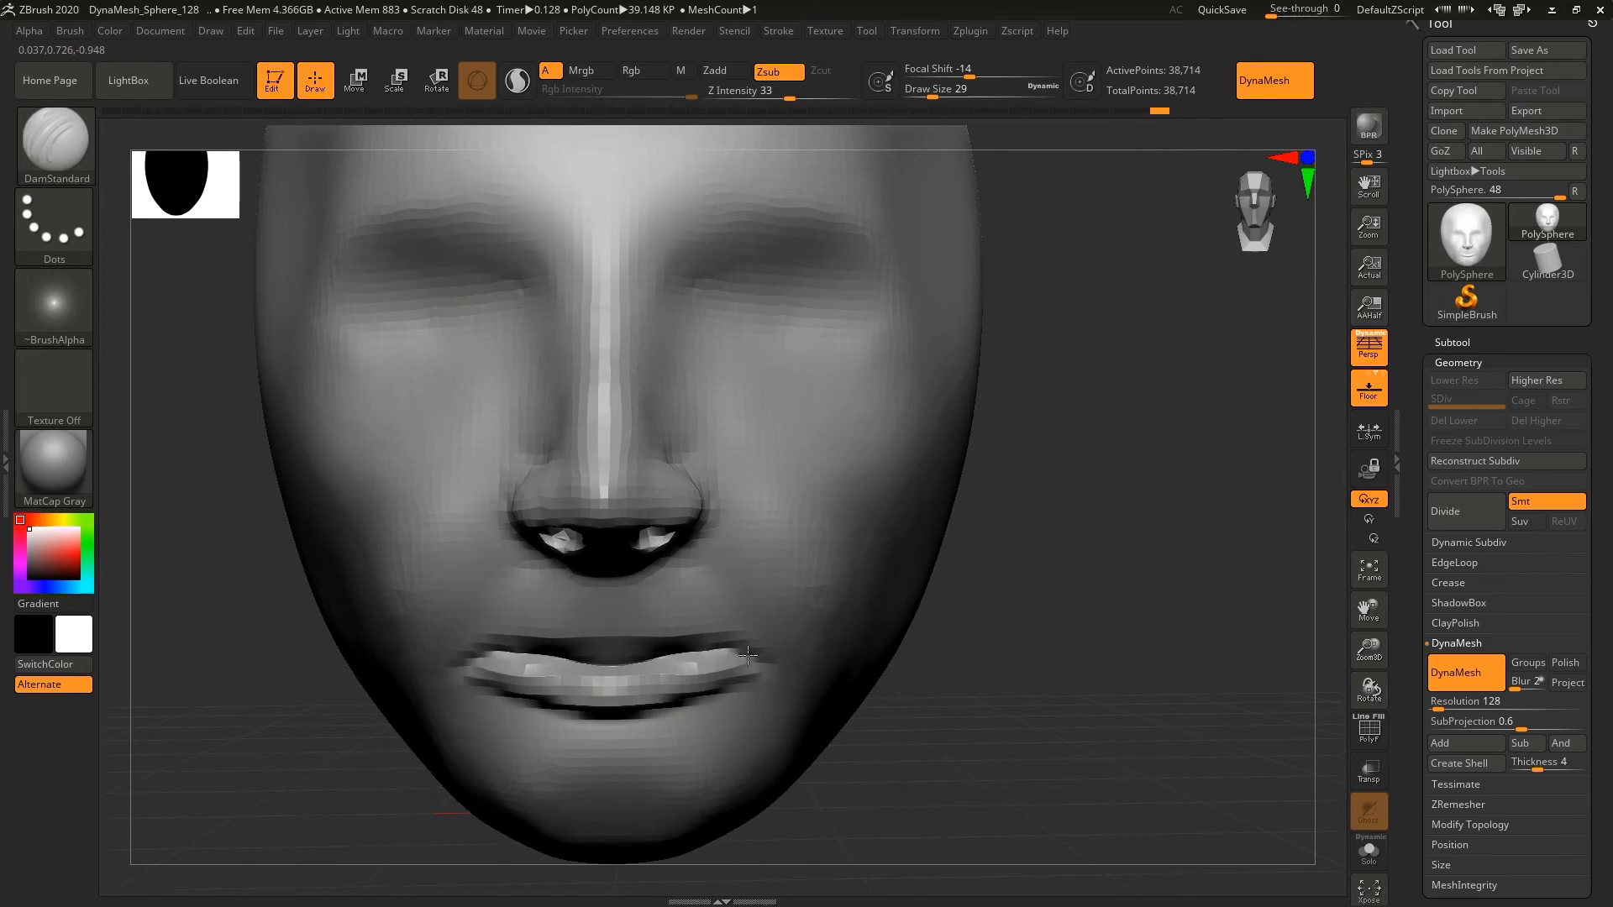
- Build up the upper lip and its border towards the philtrum with ClayBuildup at Draw Size 29
click(57, 130)
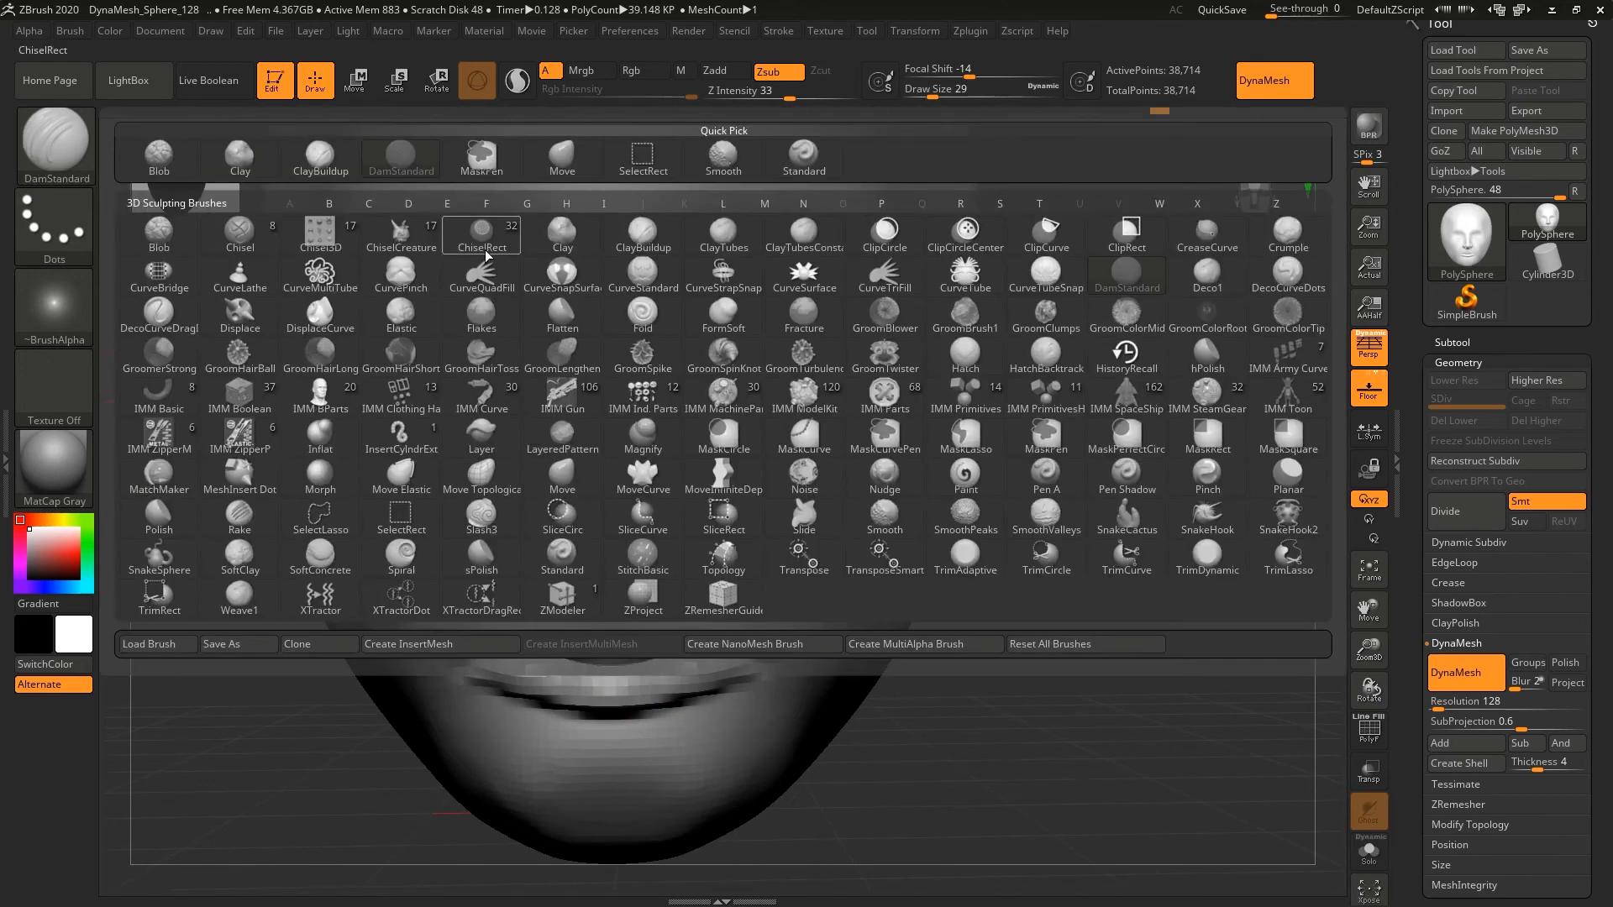
click(319, 158)
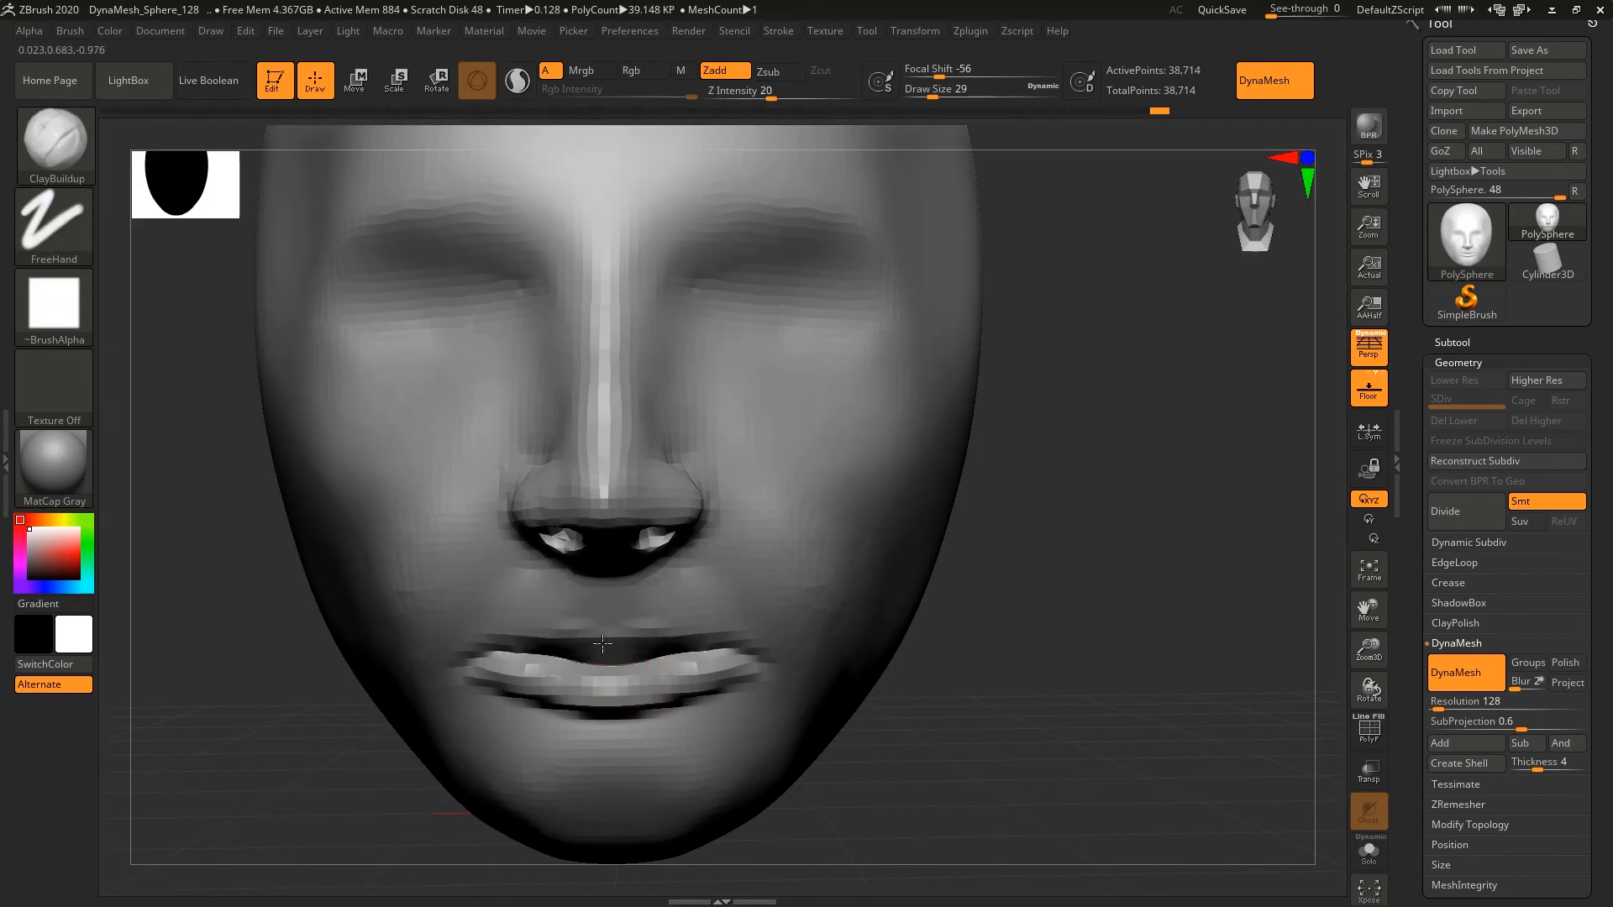
mouse_move(673, 631)
mouse_down()
mouse_move(698, 628)
mouse_move(653, 631)
mouse_up()
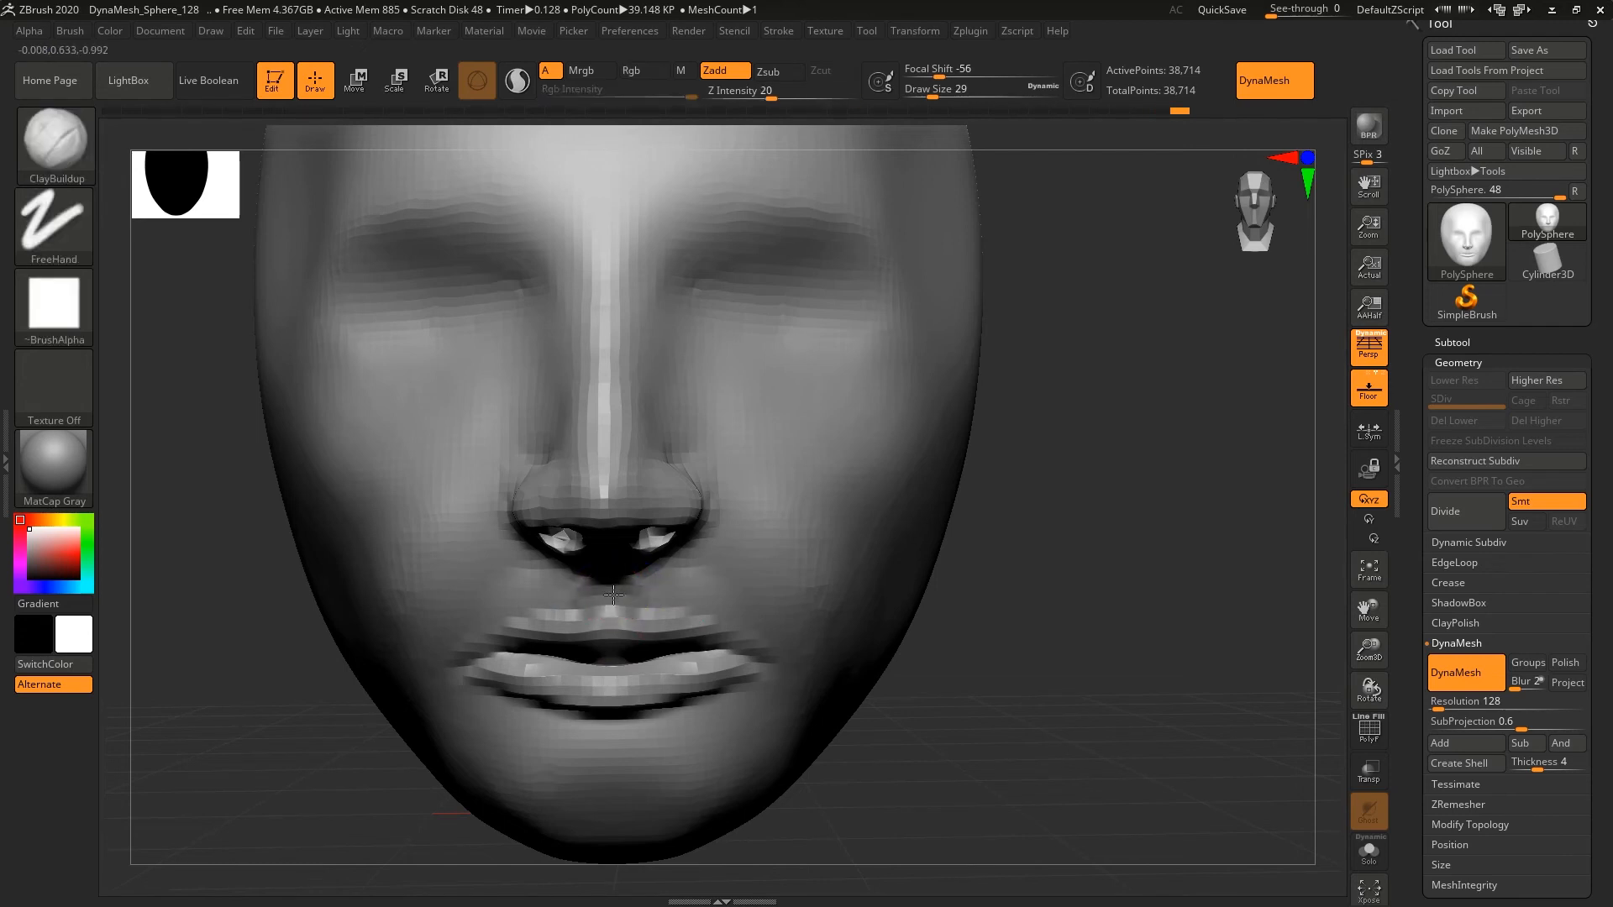
key(shift)
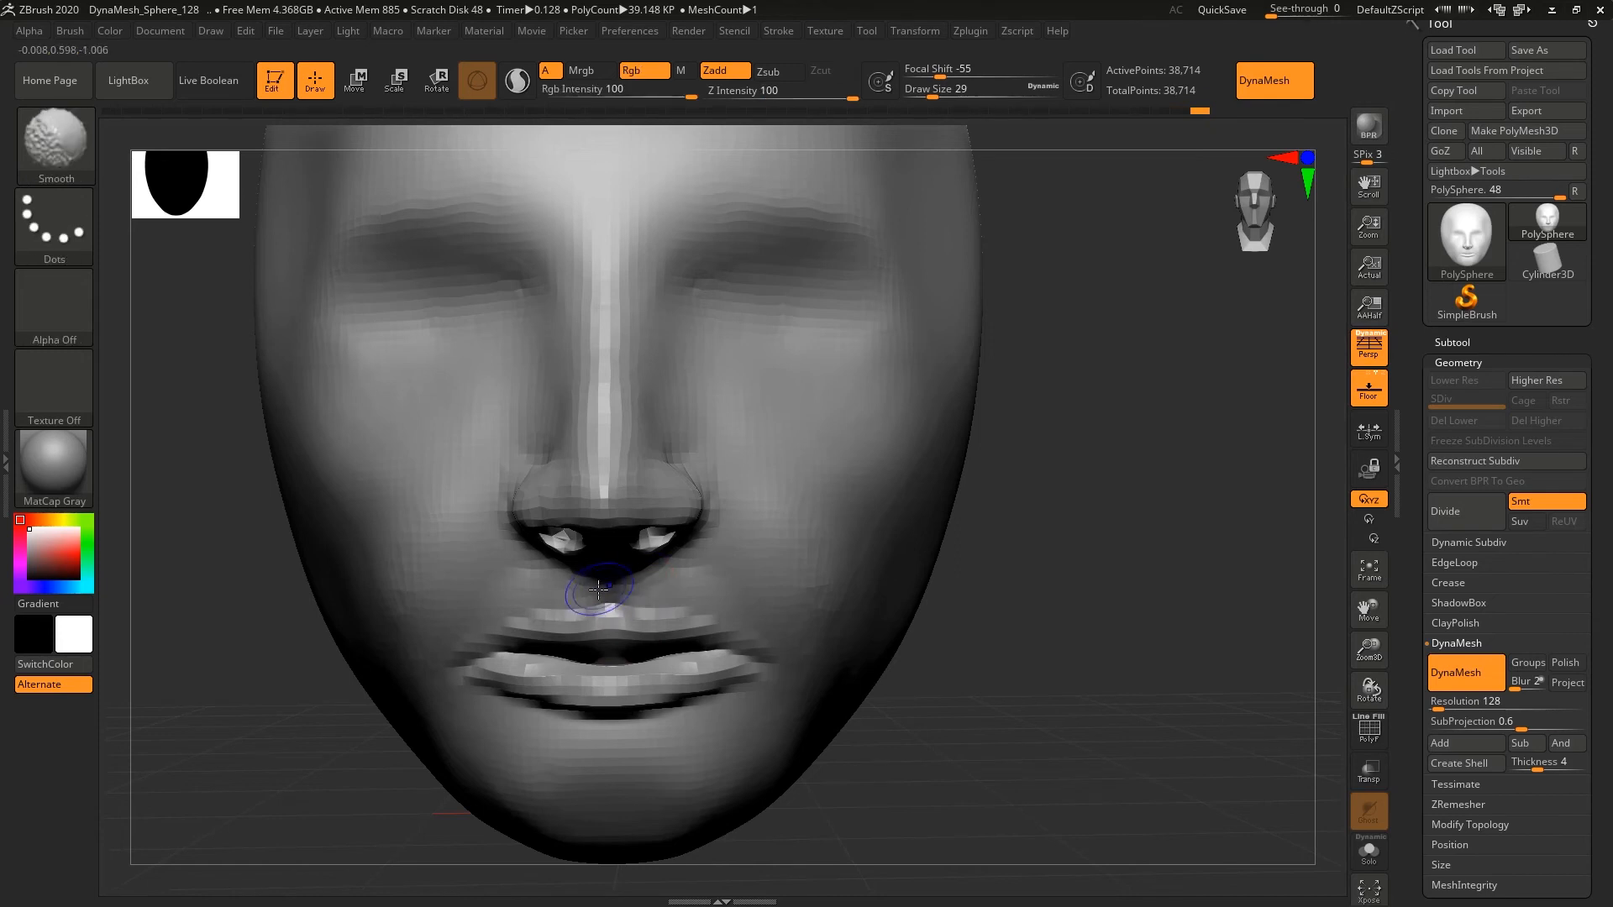
- Fill out the area between the nose and the upper lip with ClayBuildup, and smooth it across the philtrum
drag(979, 594, 552, 619)
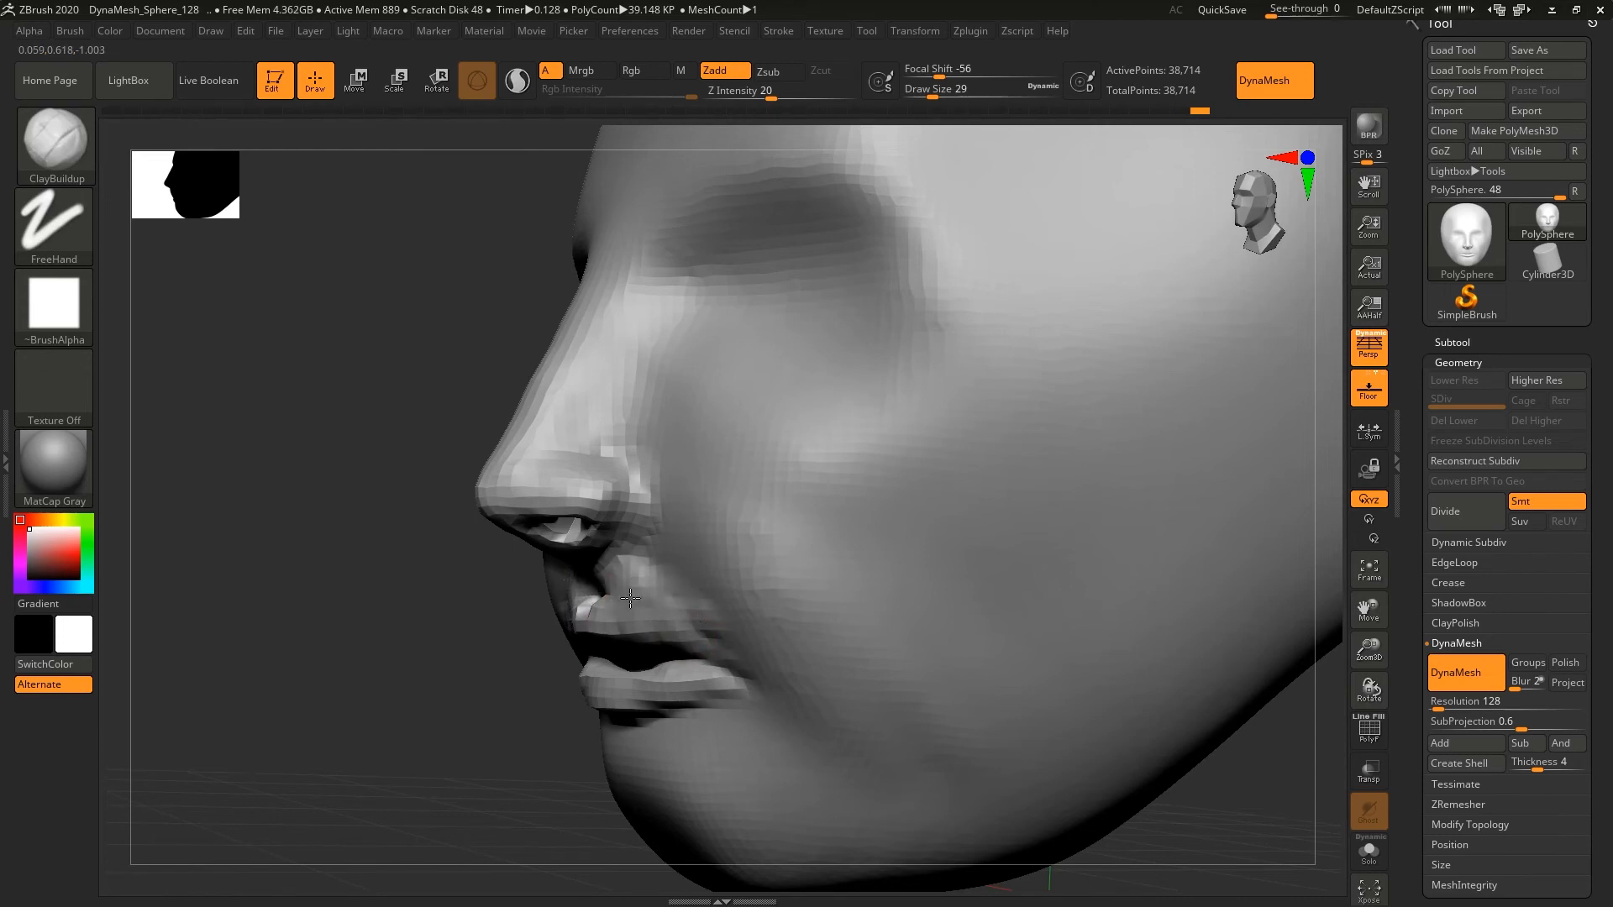
drag(678, 618, 682, 593)
mouse_move(487, 613)
mouse_down()
mouse_move(882, 605)
mouse_move(449, 604)
mouse_move(399, 667)
mouse_up()
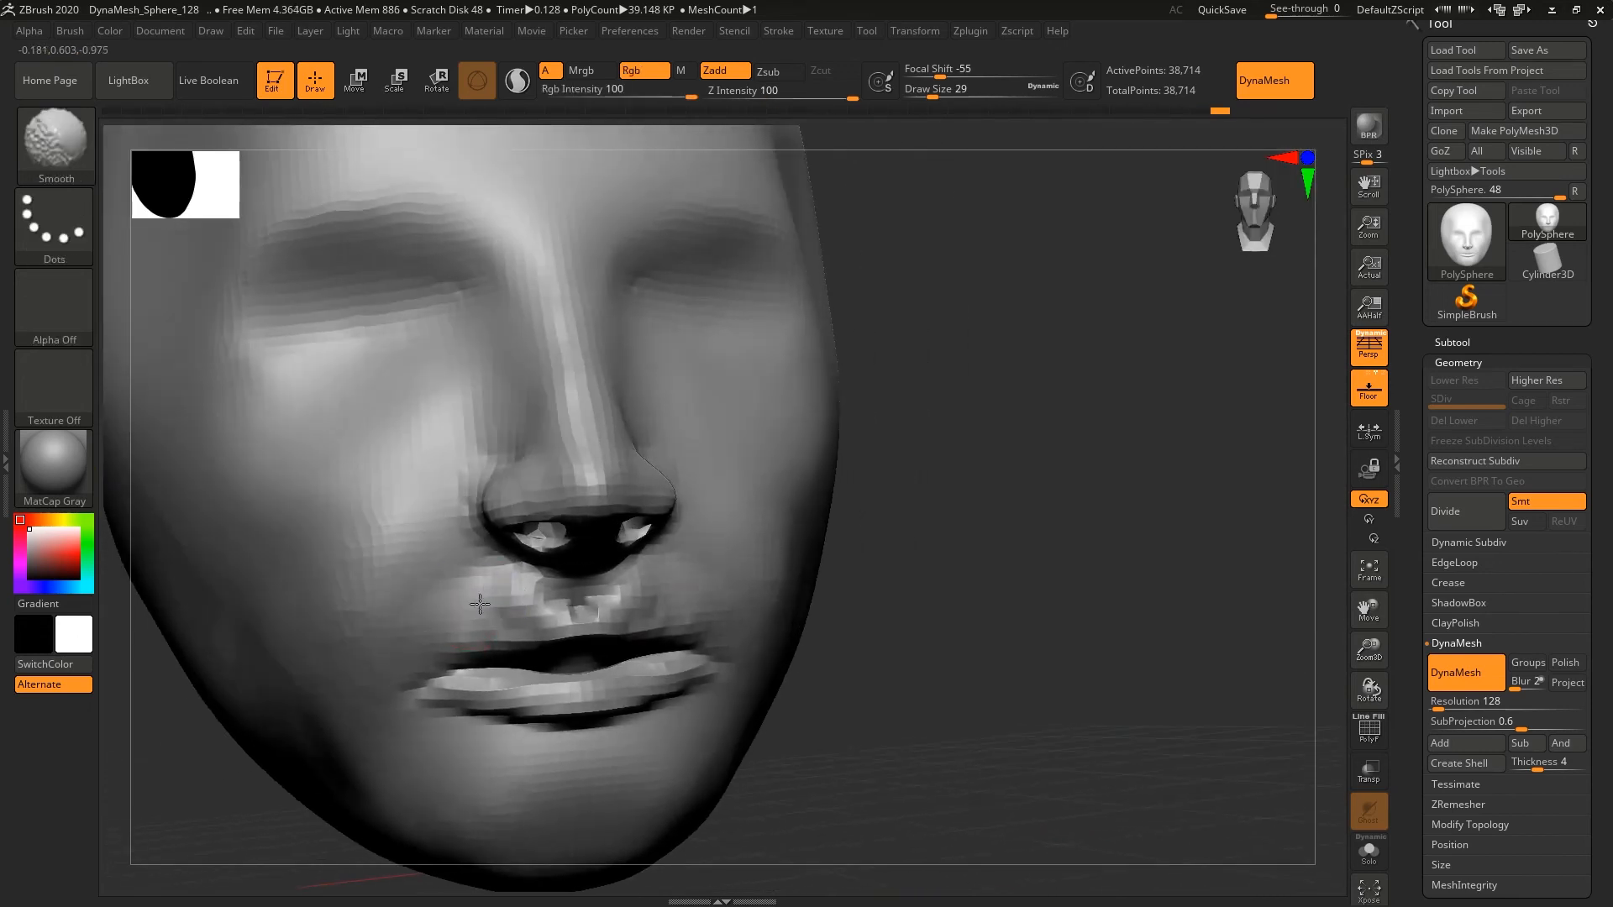
mouse_move(480, 604)
shift+mouse_down()
mouse_move(557, 594)
mouse_move(557, 580)
mouse_move(575, 596)
shift+mouse_up()
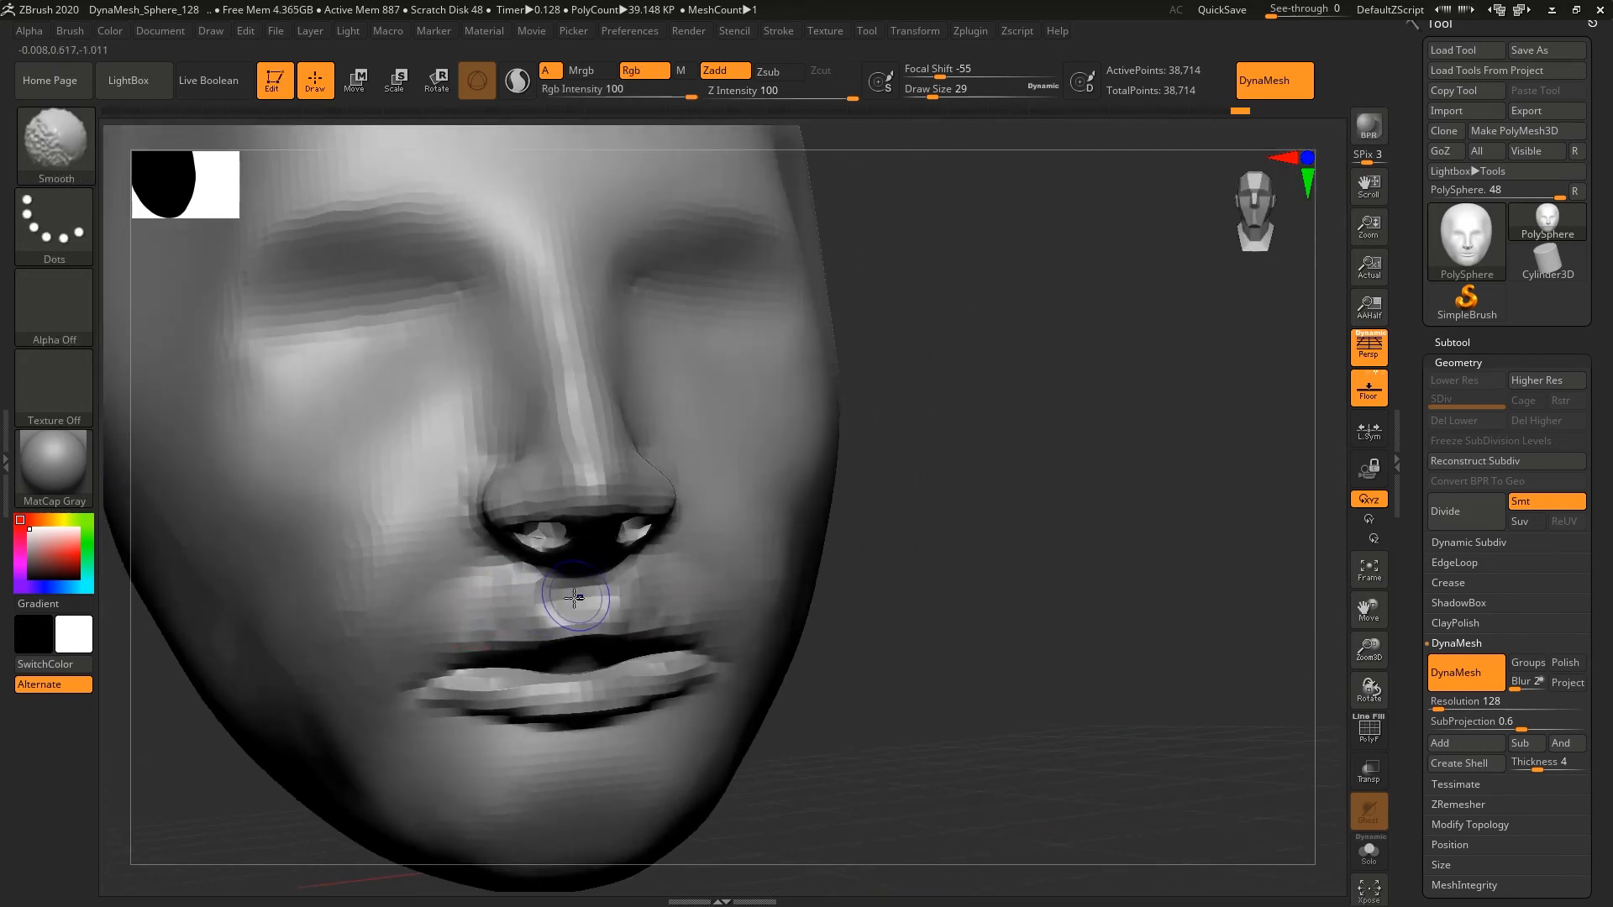
- Update the DynaMesh, refine the upper lip's edge with ClayBuildup at Draw Size 29, and smooth it
key(b)
key(c)
key(b)
mouse_move(1109, 504)
mouse_down()
mouse_move(930, 501)
mouse_move(943, 520)
mouse_move(909, 462)
mouse_up()
mouse_move(550, 553)
mouse_down()
mouse_move(470, 566)
mouse_move(669, 585)
mouse_move(590, 558)
mouse_up()
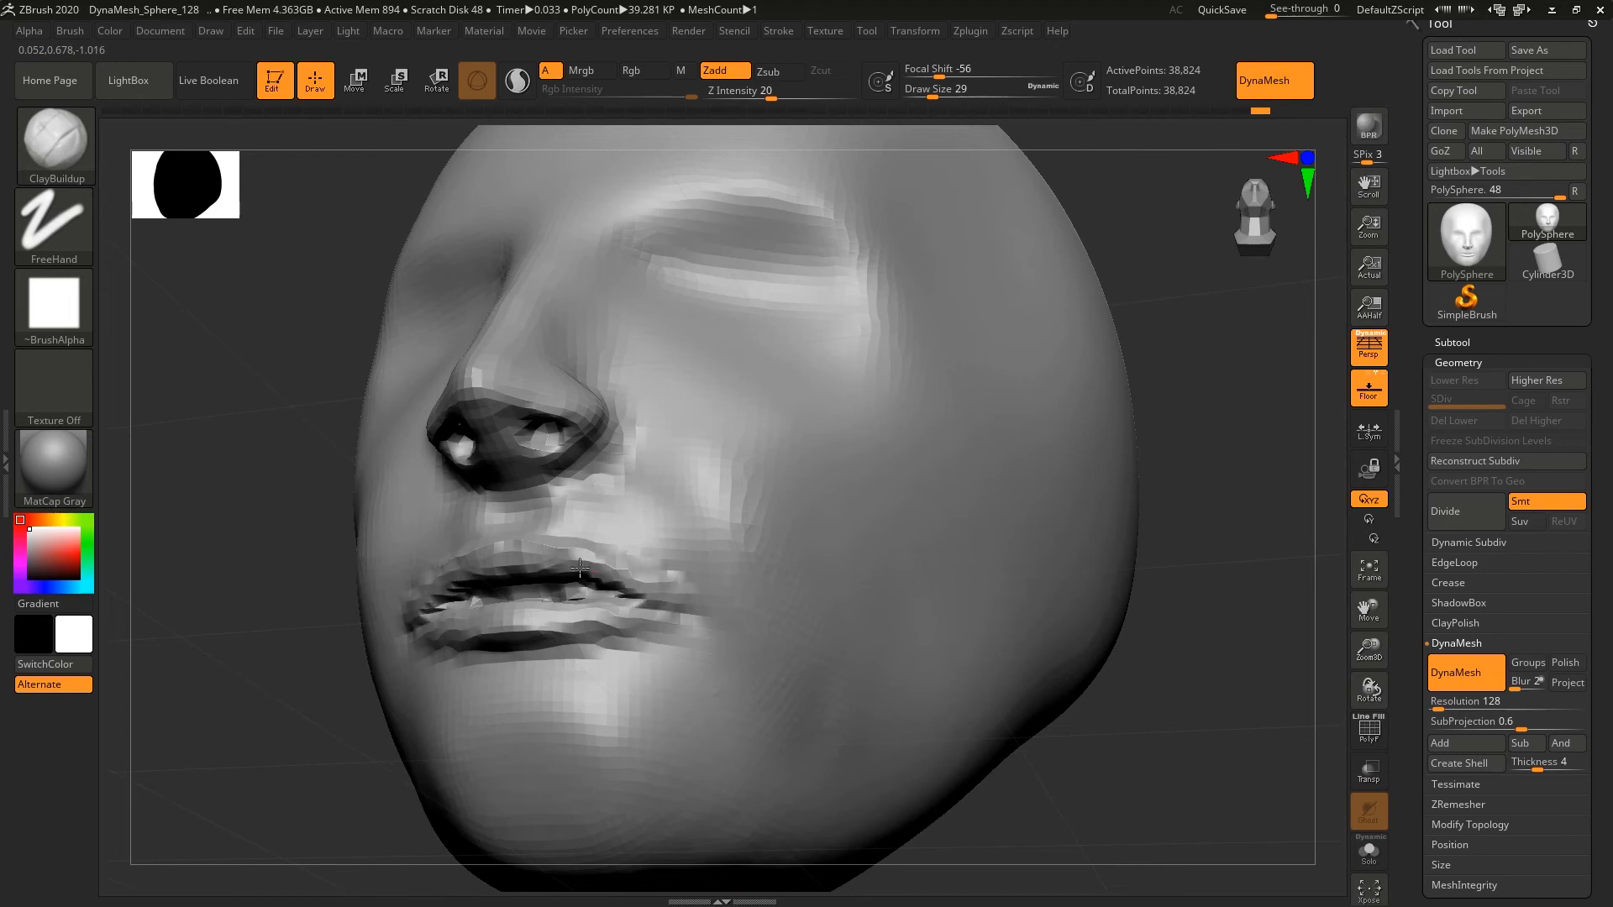
drag(1196, 330, 1244, 366)
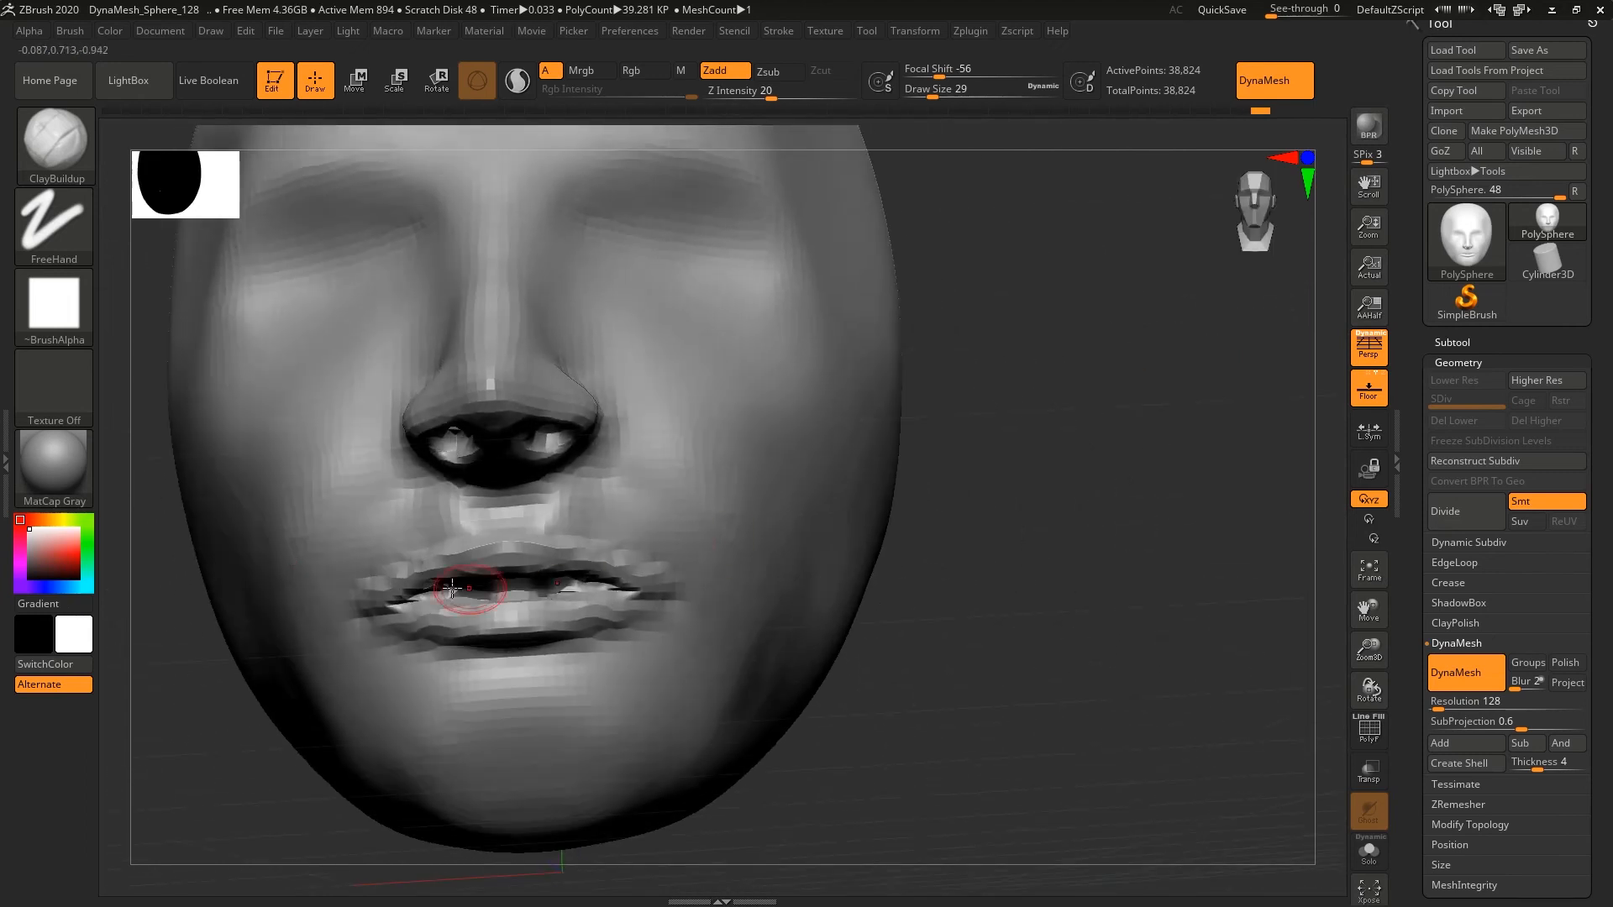
shift+drag(515, 556, 591, 562)
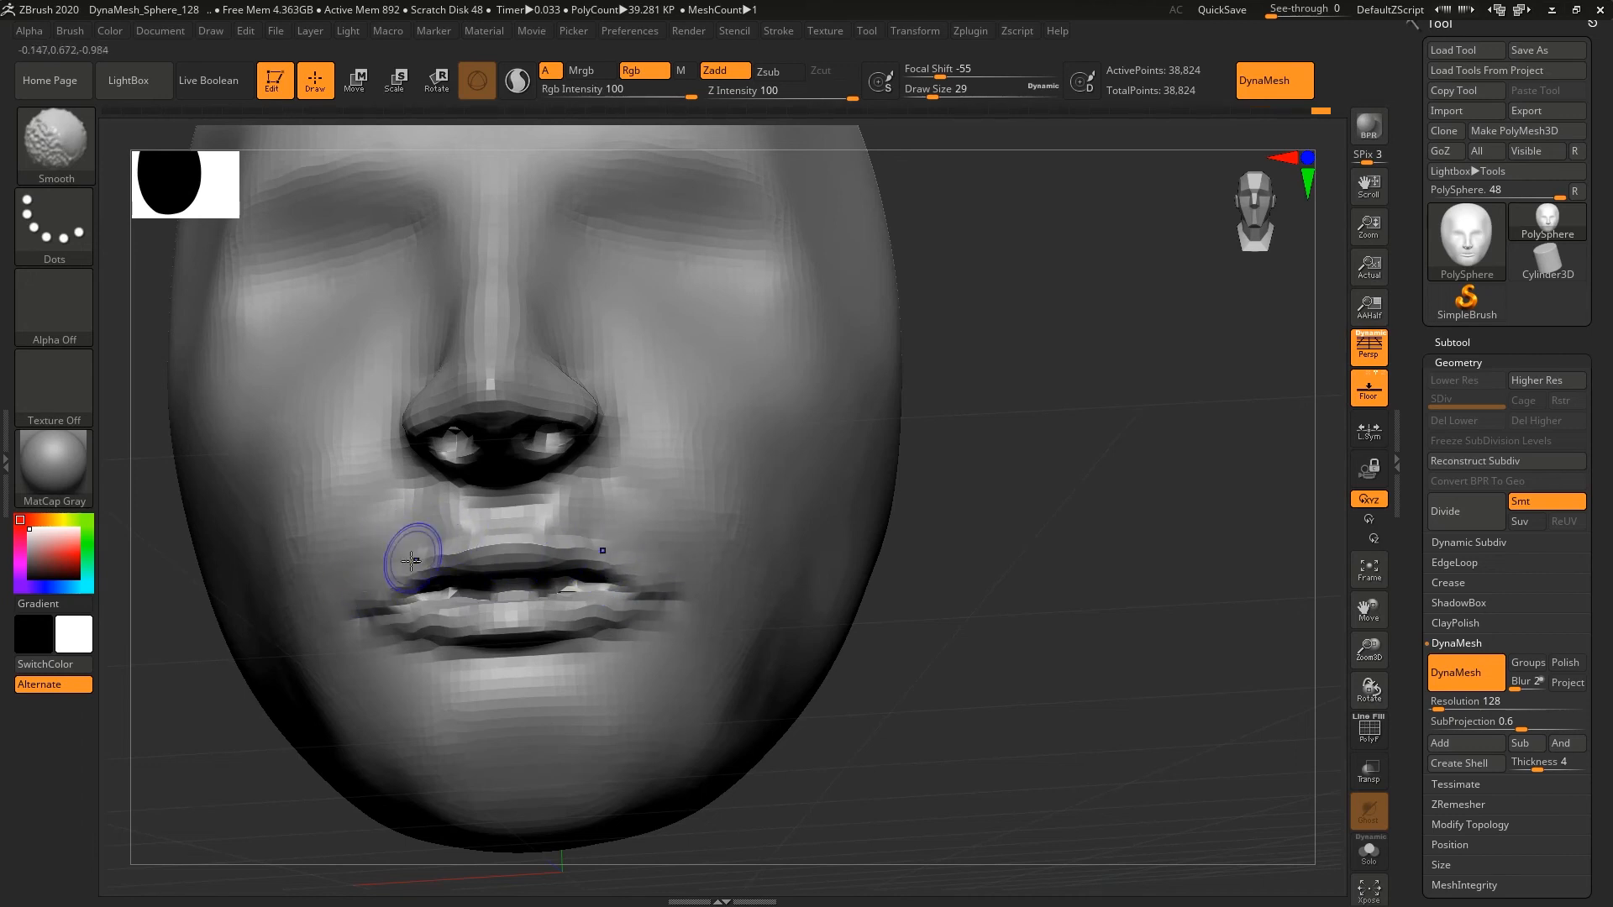
- Smooth the corners of the mouth into the cheeks from the side
mouse_move(1115, 479)
mouse_down()
mouse_move(1098, 443)
mouse_move(998, 481)
mouse_move(958, 476)
mouse_move(1217, 281)
mouse_up()
click(1264, 199)
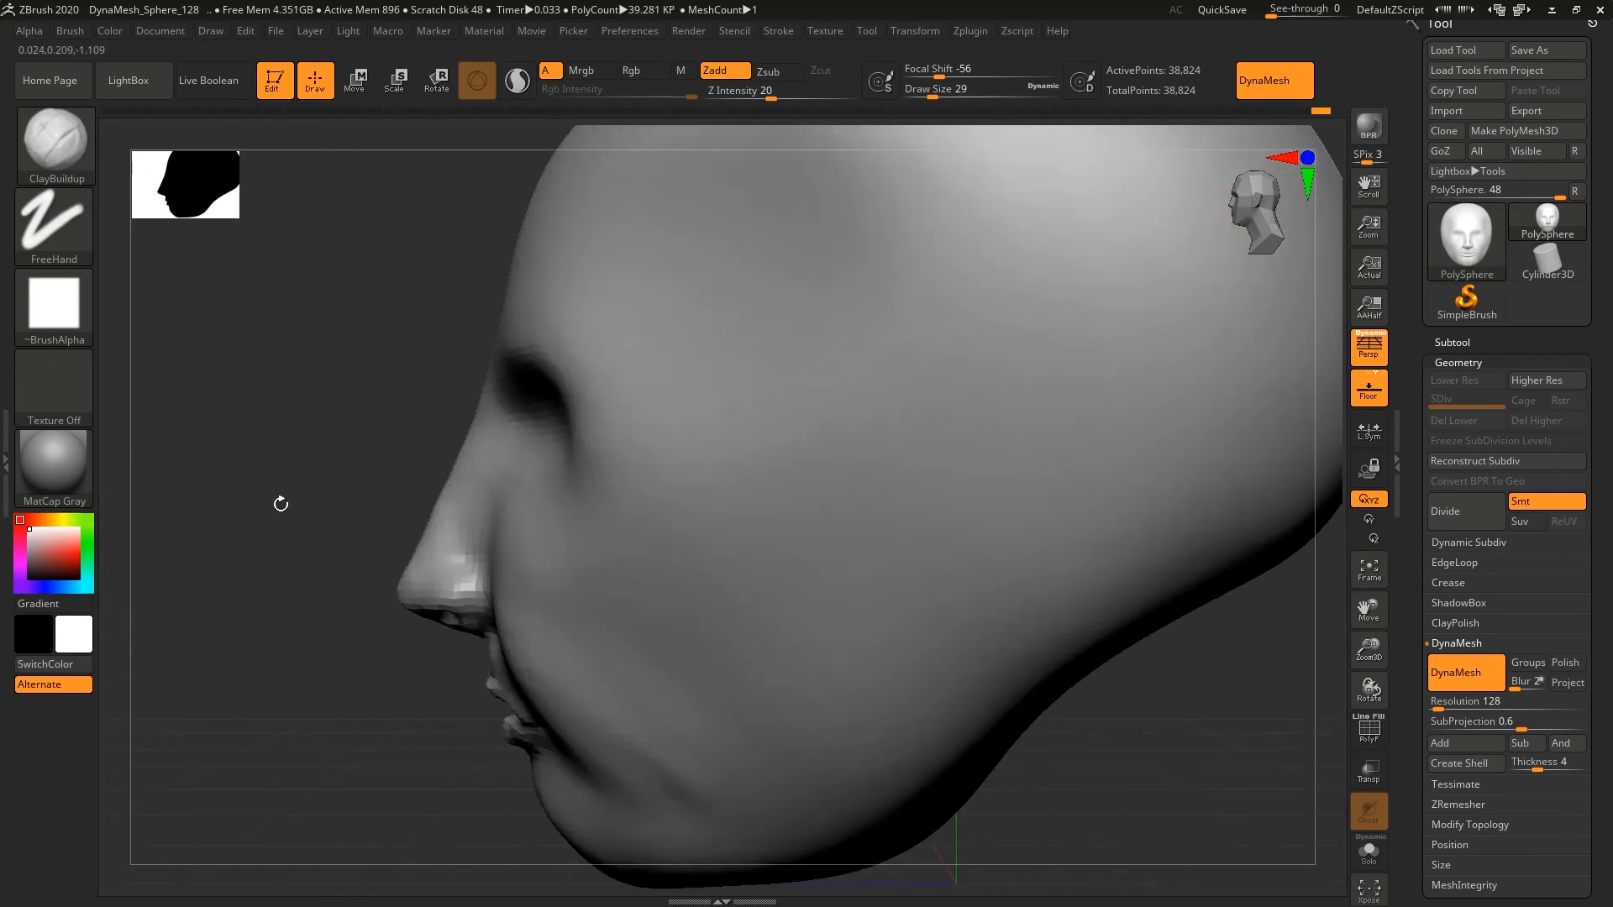
drag(318, 431, 378, 438)
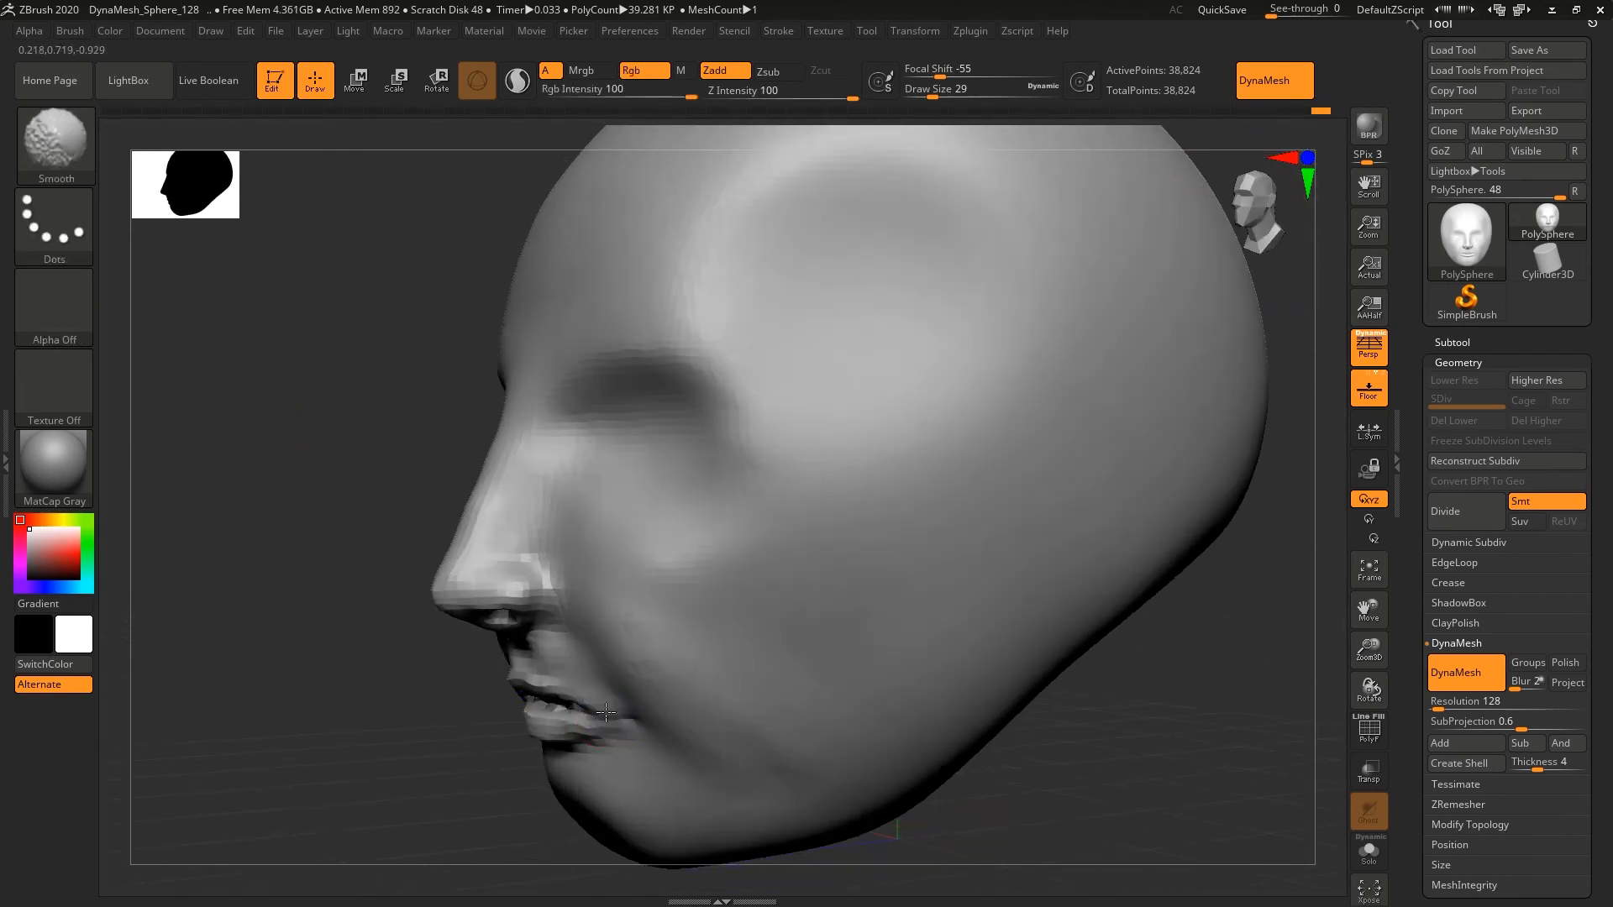
mouse_move(189, 629)
mouse_down()
mouse_move(252, 614)
mouse_move(213, 570)
mouse_move(134, 361)
mouse_up()
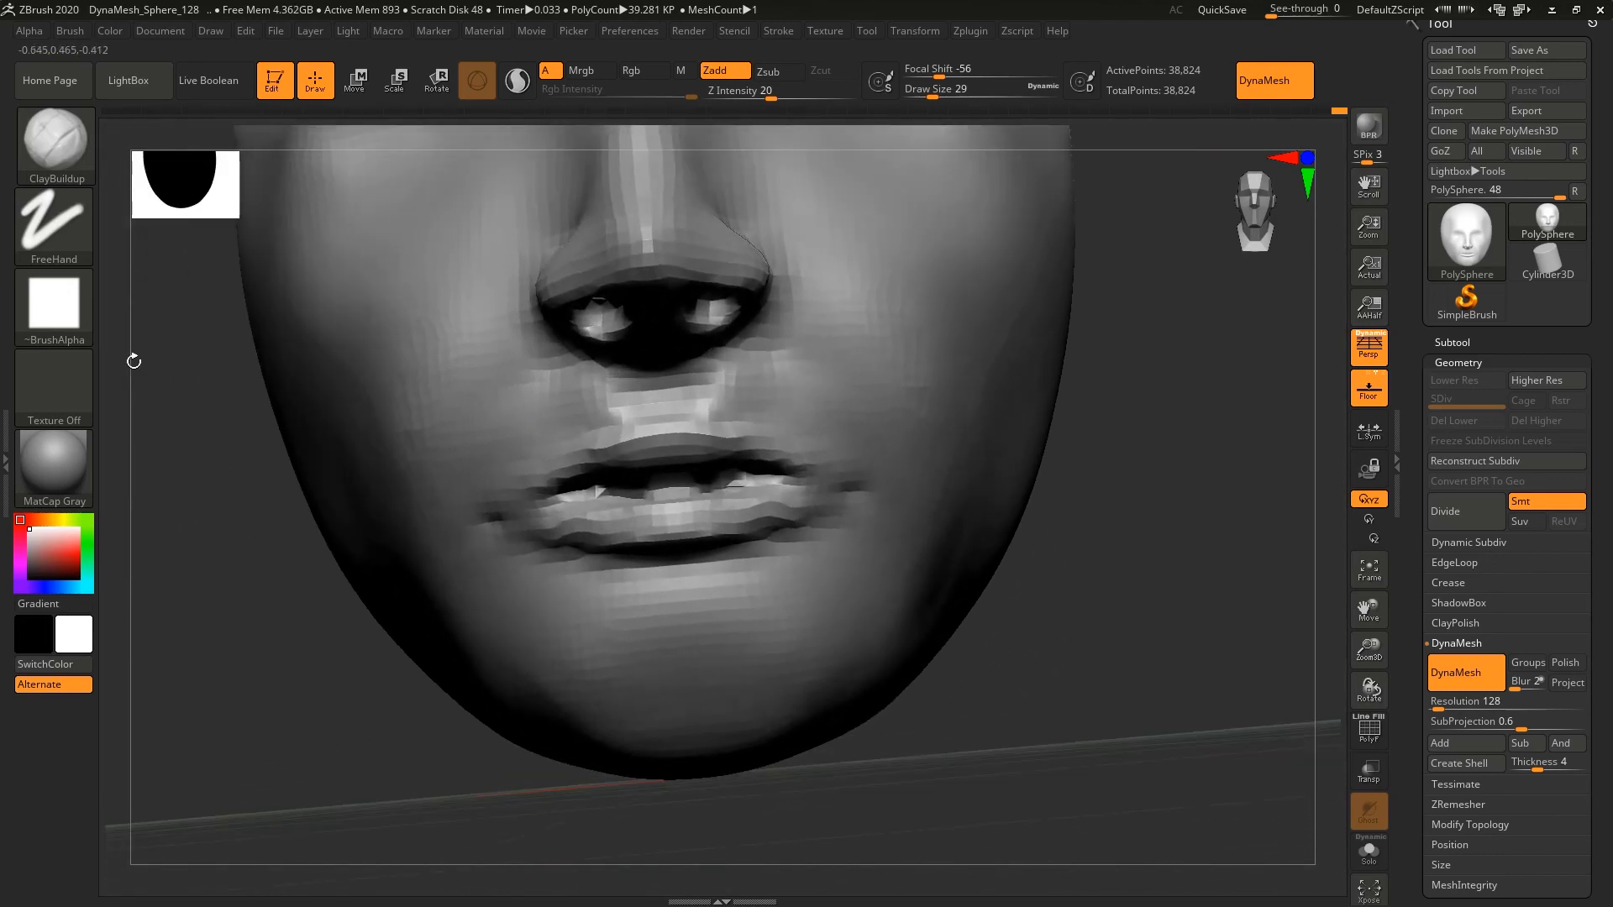
- Carve the line between the lips out to both corners of the mouth with DamStandard at Draw Size 29
click(78, 146)
click(562, 156)
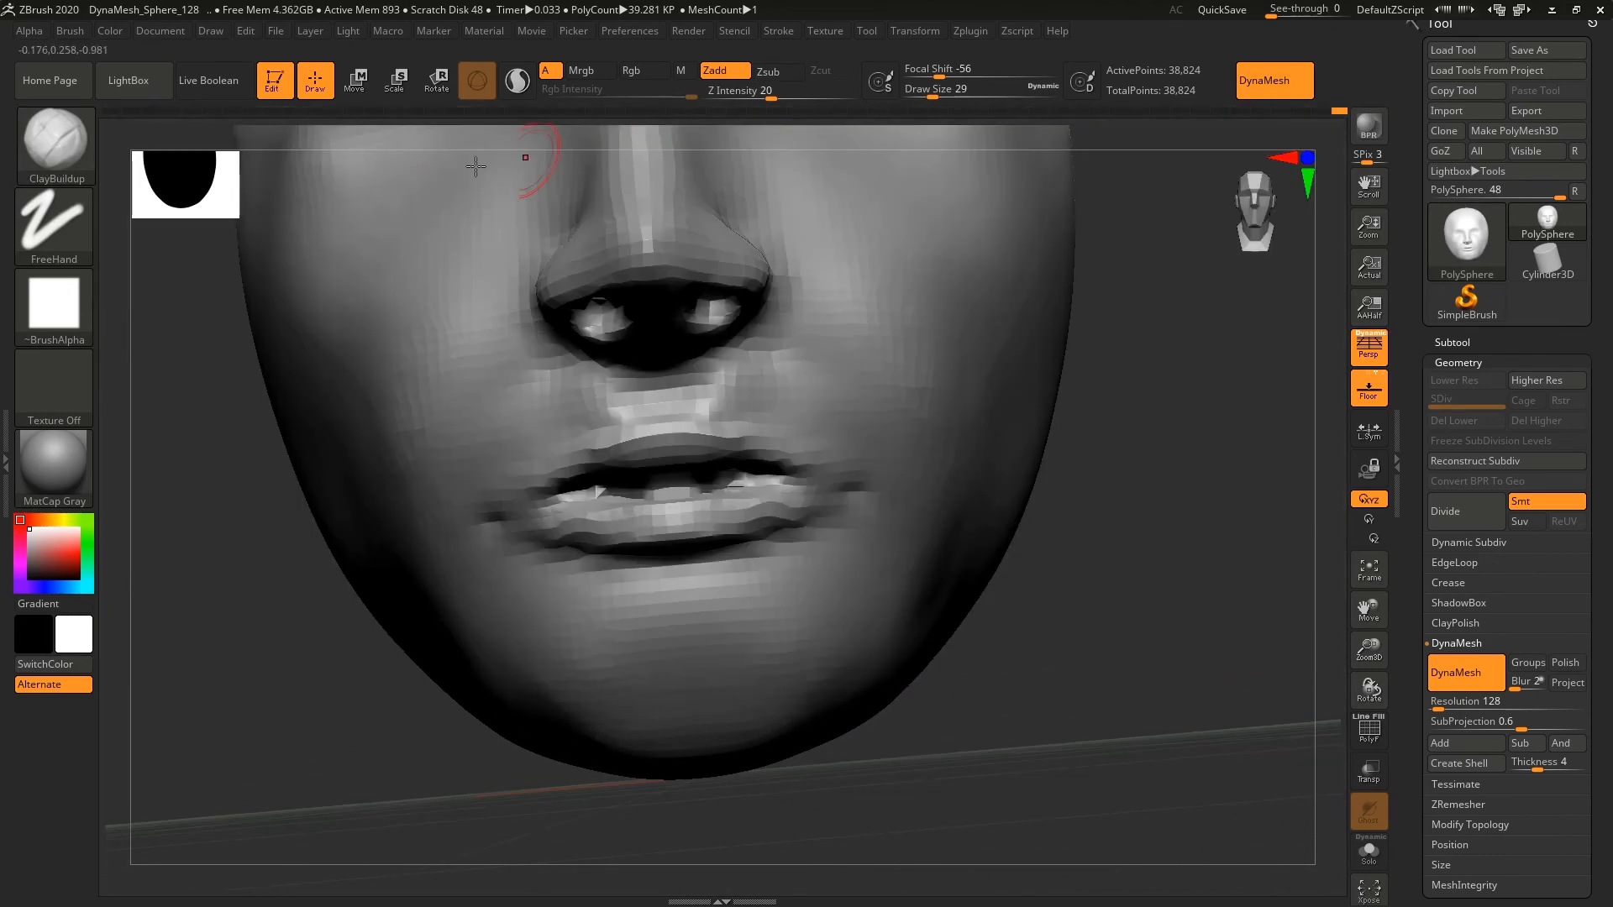
click(42, 147)
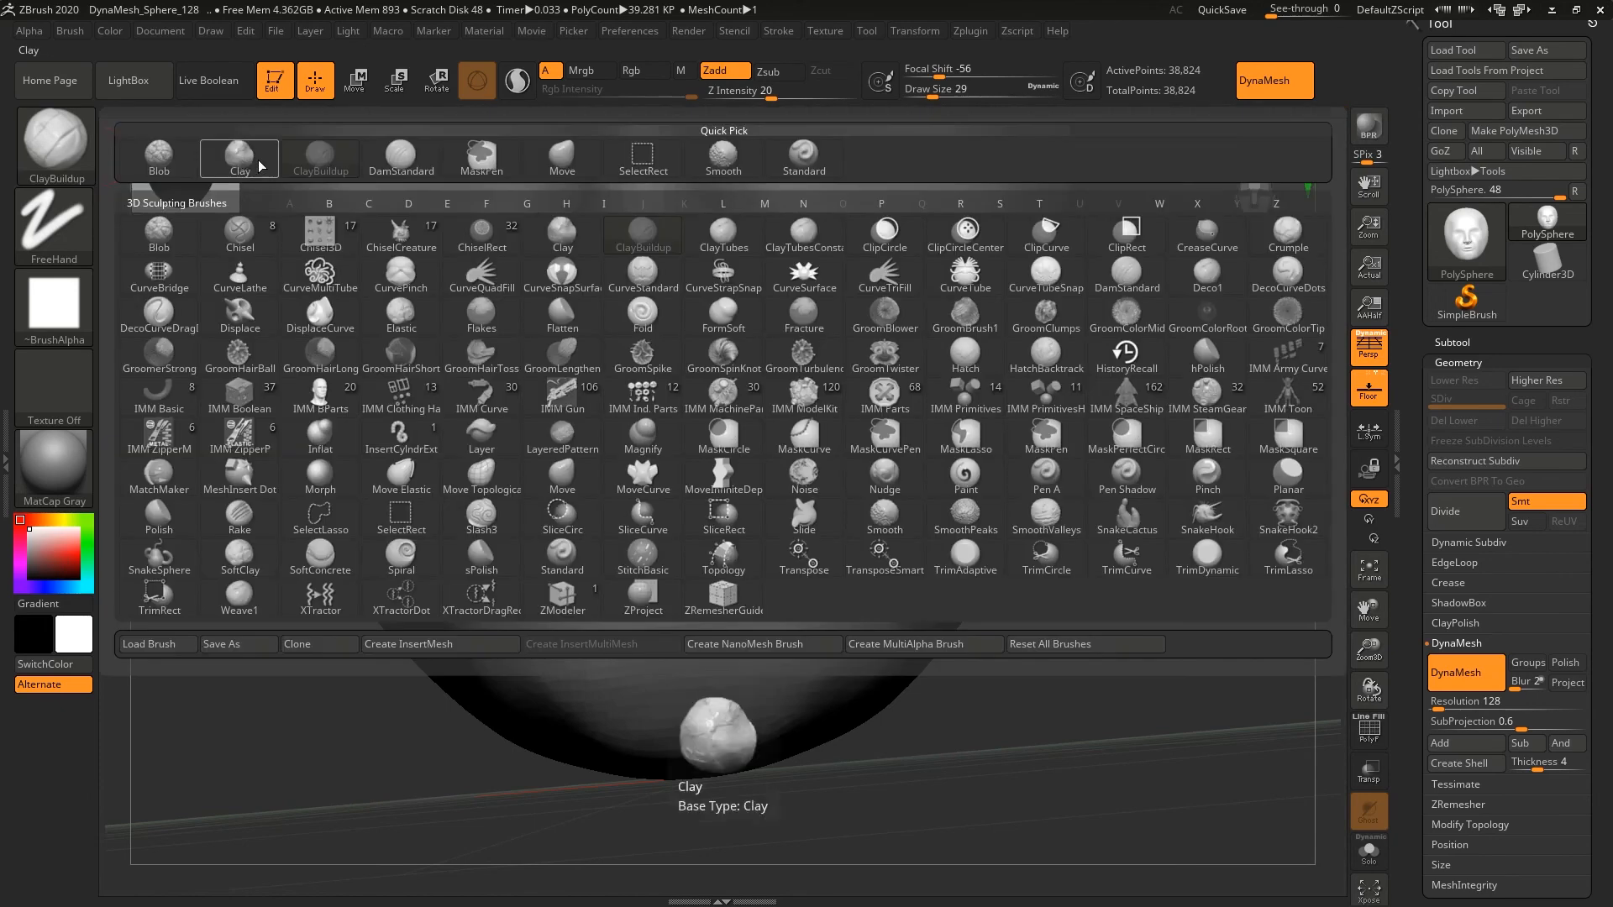
click(716, 477)
drag(716, 477, 812, 481)
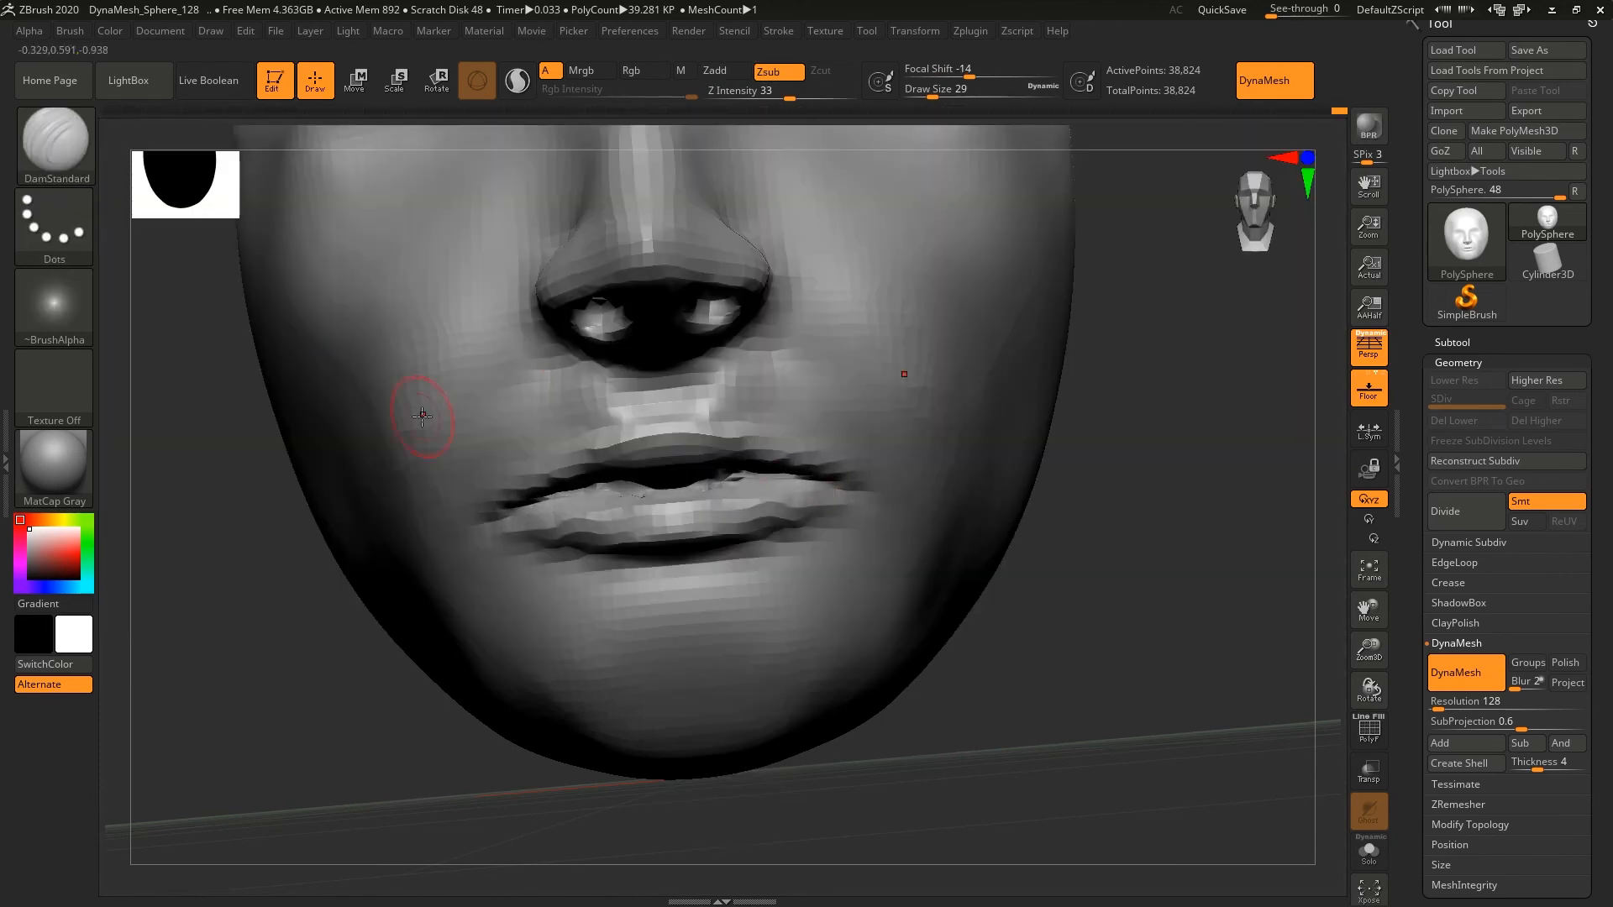
- Build up the upper lip's outer edge and the ridges of the philtrum with ClayBuildup at Draw Size 29
click(53, 142)
click(320, 159)
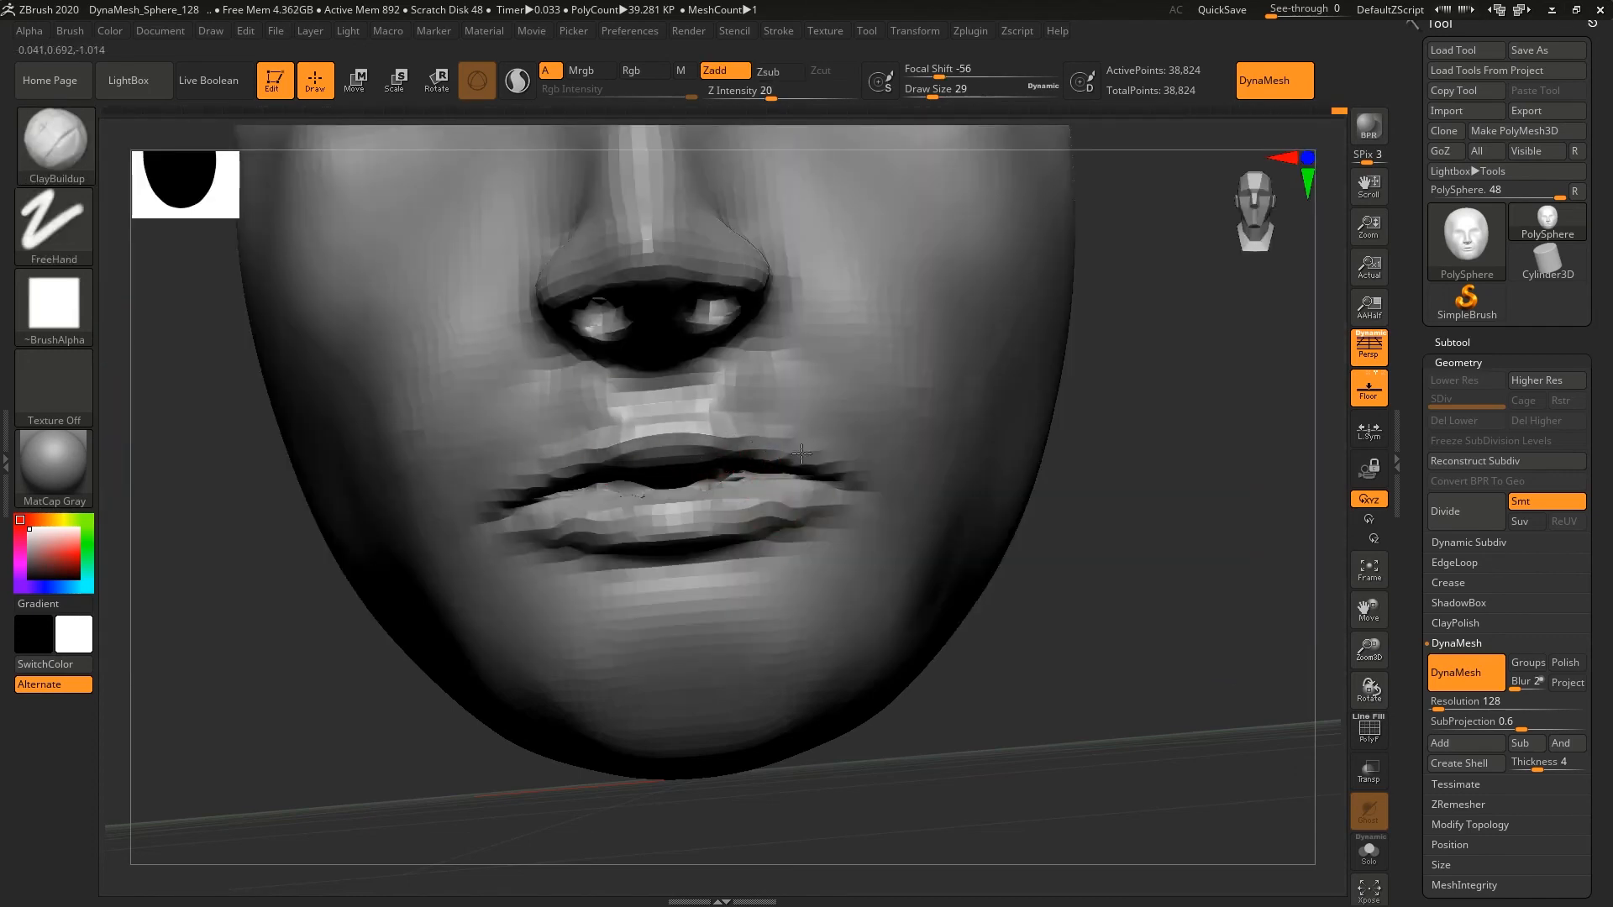
mouse_move(803, 453)
mouse_down()
mouse_move(832, 468)
mouse_move(670, 425)
mouse_move(806, 454)
mouse_up()
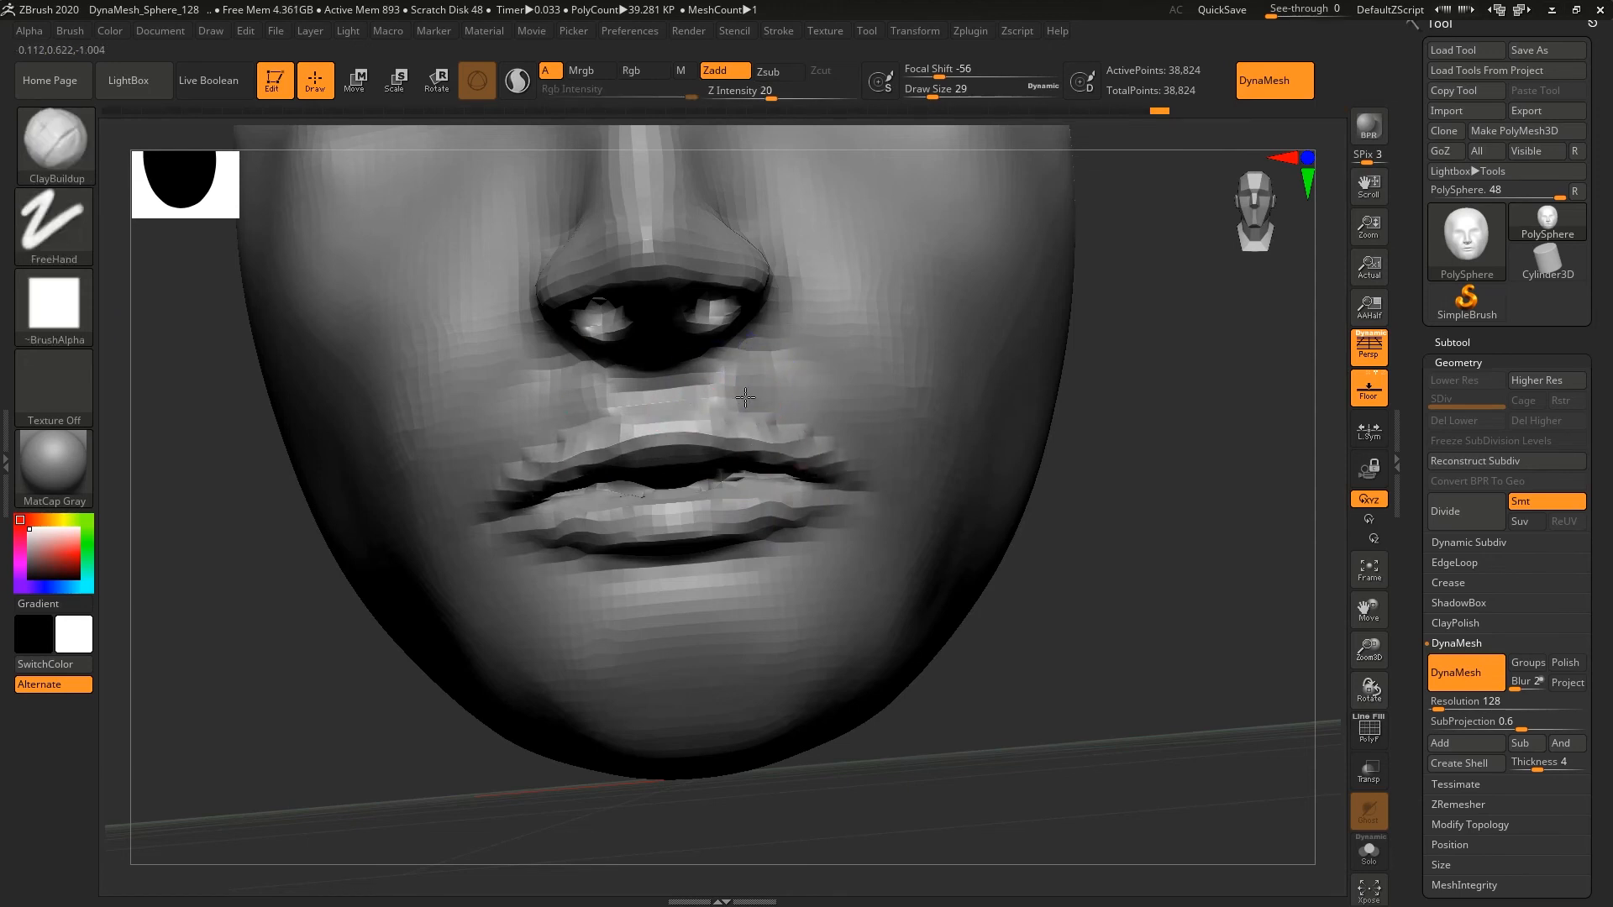
drag(727, 402, 827, 431)
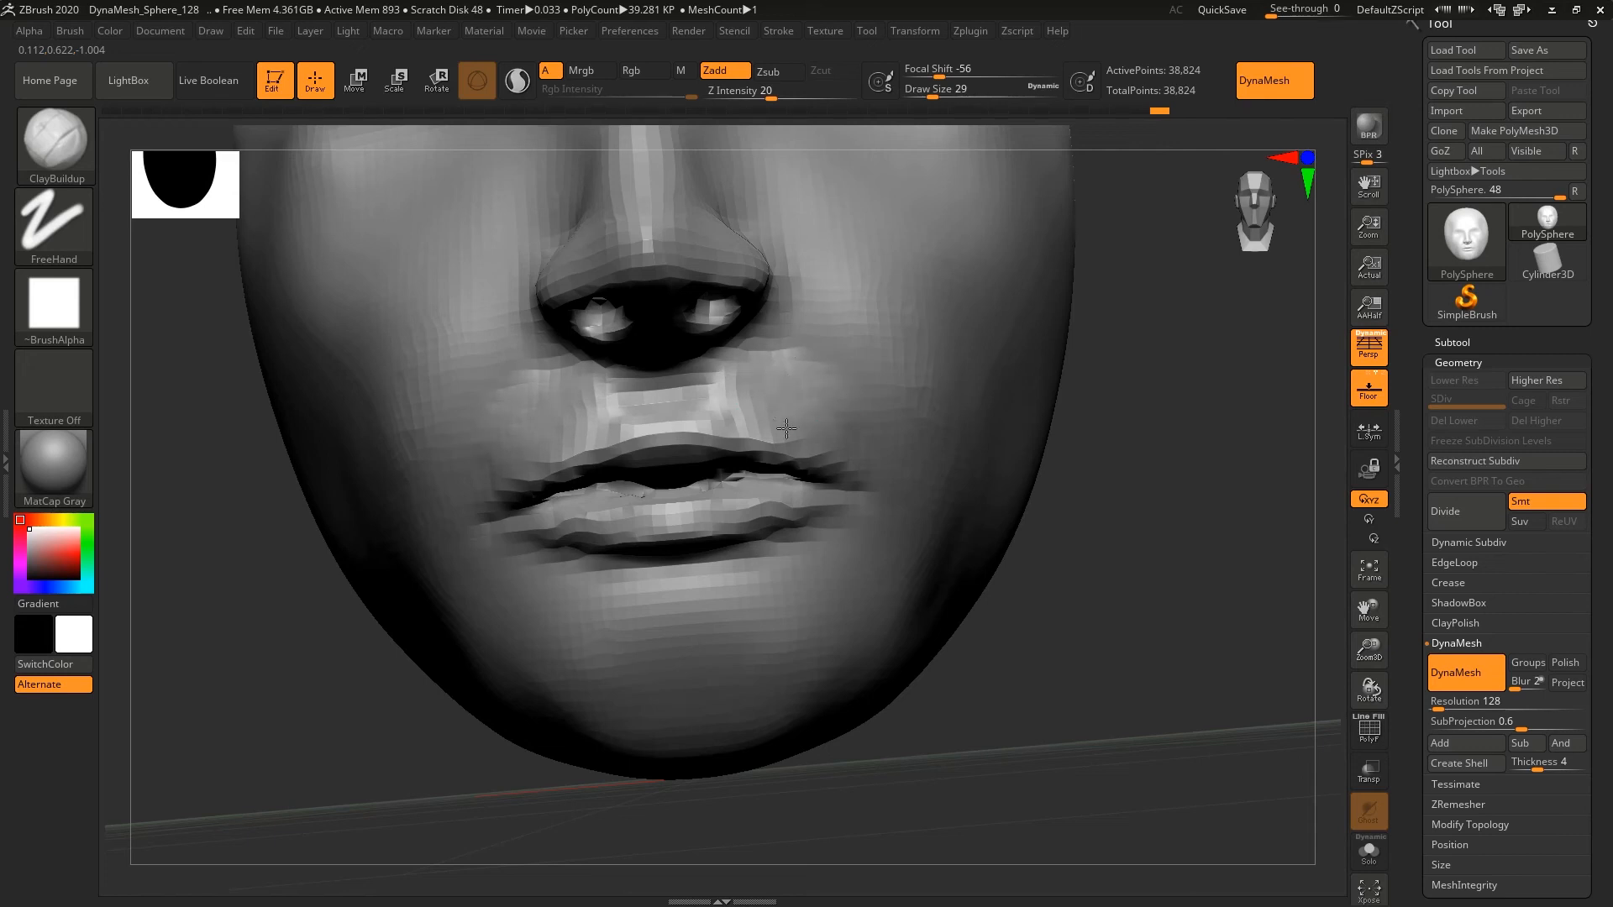
drag(716, 413, 515, 451)
- Build up the area between the nostril wings and the mouth corners, and smooth it into the cheeks
mouse_move(834, 312)
mouse_down()
mouse_move(849, 327)
mouse_move(827, 340)
mouse_move(852, 342)
mouse_move(827, 294)
mouse_up()
mouse_move(895, 367)
shift+mouse_down()
mouse_move(828, 314)
mouse_move(863, 379)
shift+mouse_up()
shift+drag(801, 294, 908, 343)
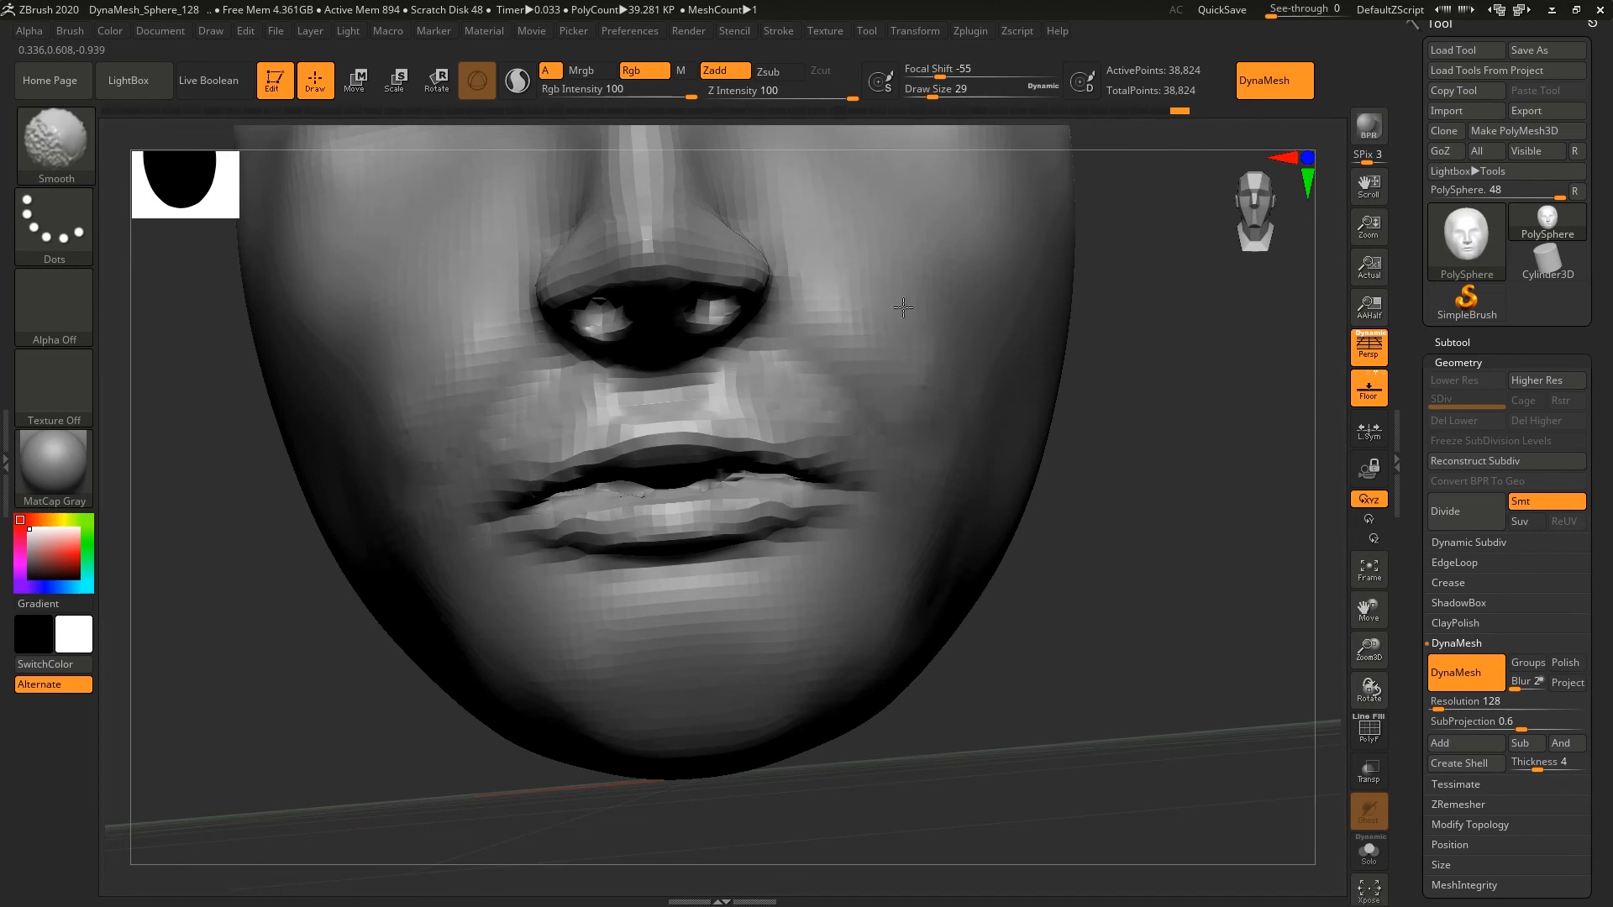
- Smooth the uneven surface in the opening between the lips
drag(1134, 378, 1115, 378)
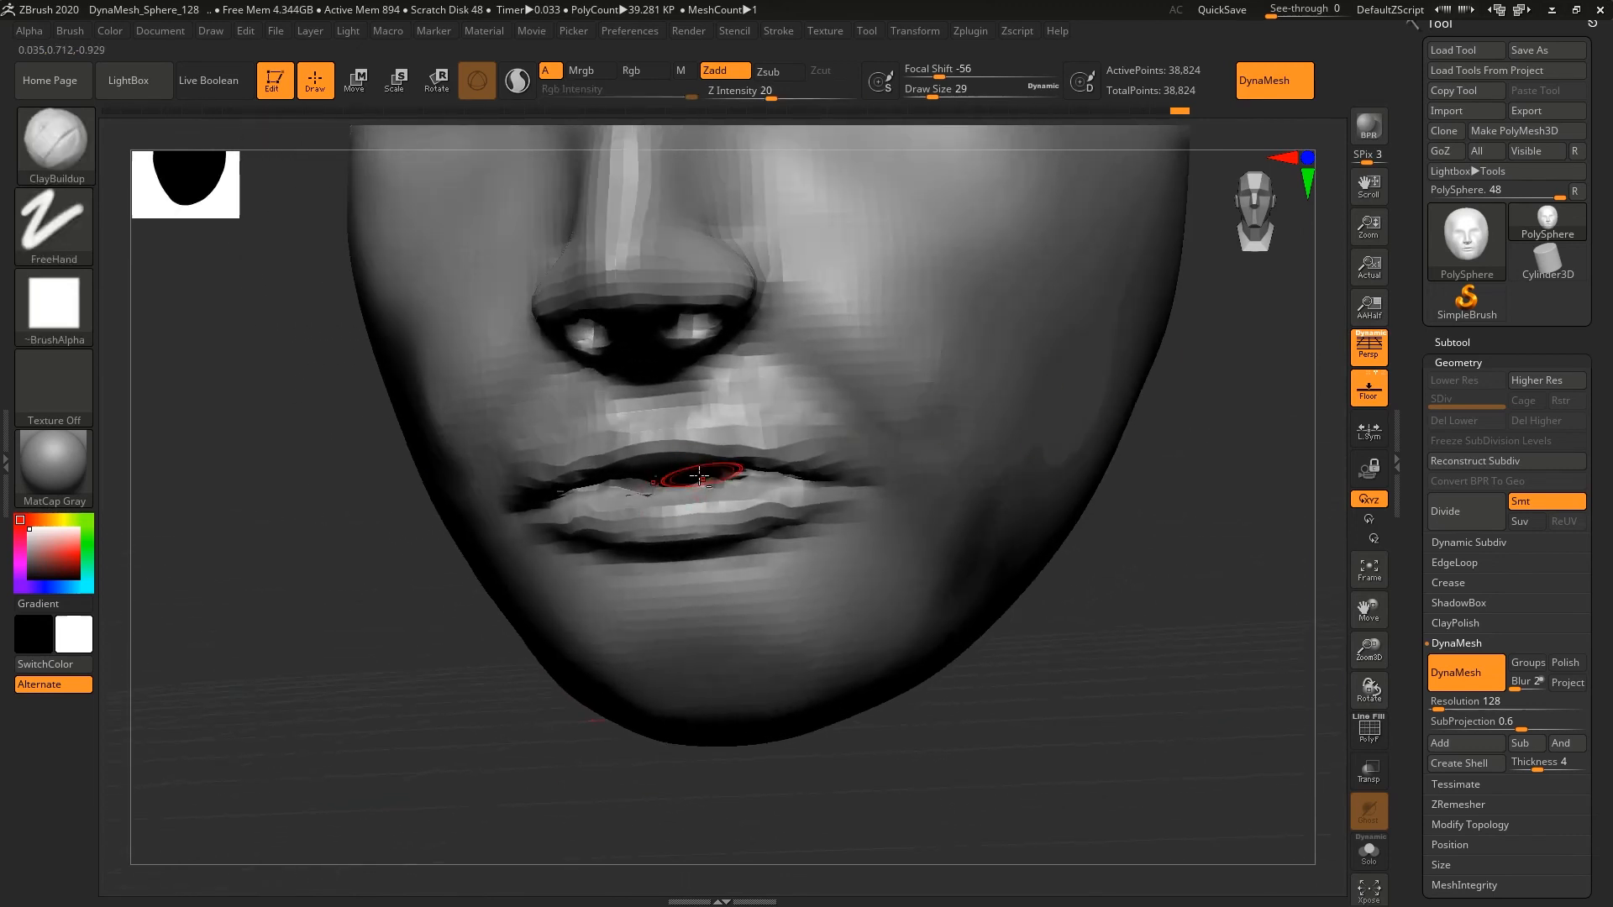
mouse_move(664, 489)
shift+mouse_down()
mouse_move(768, 483)
mouse_move(603, 482)
shift+mouse_up()
key(f)
- Fill out the eye sockets below the brow with ClayBuildup at Draw Size 29, and smooth them
mouse_move(230, 460)
mouse_down()
mouse_move(256, 479)
mouse_move(327, 451)
mouse_move(277, 457)
mouse_move(396, 462)
mouse_up()
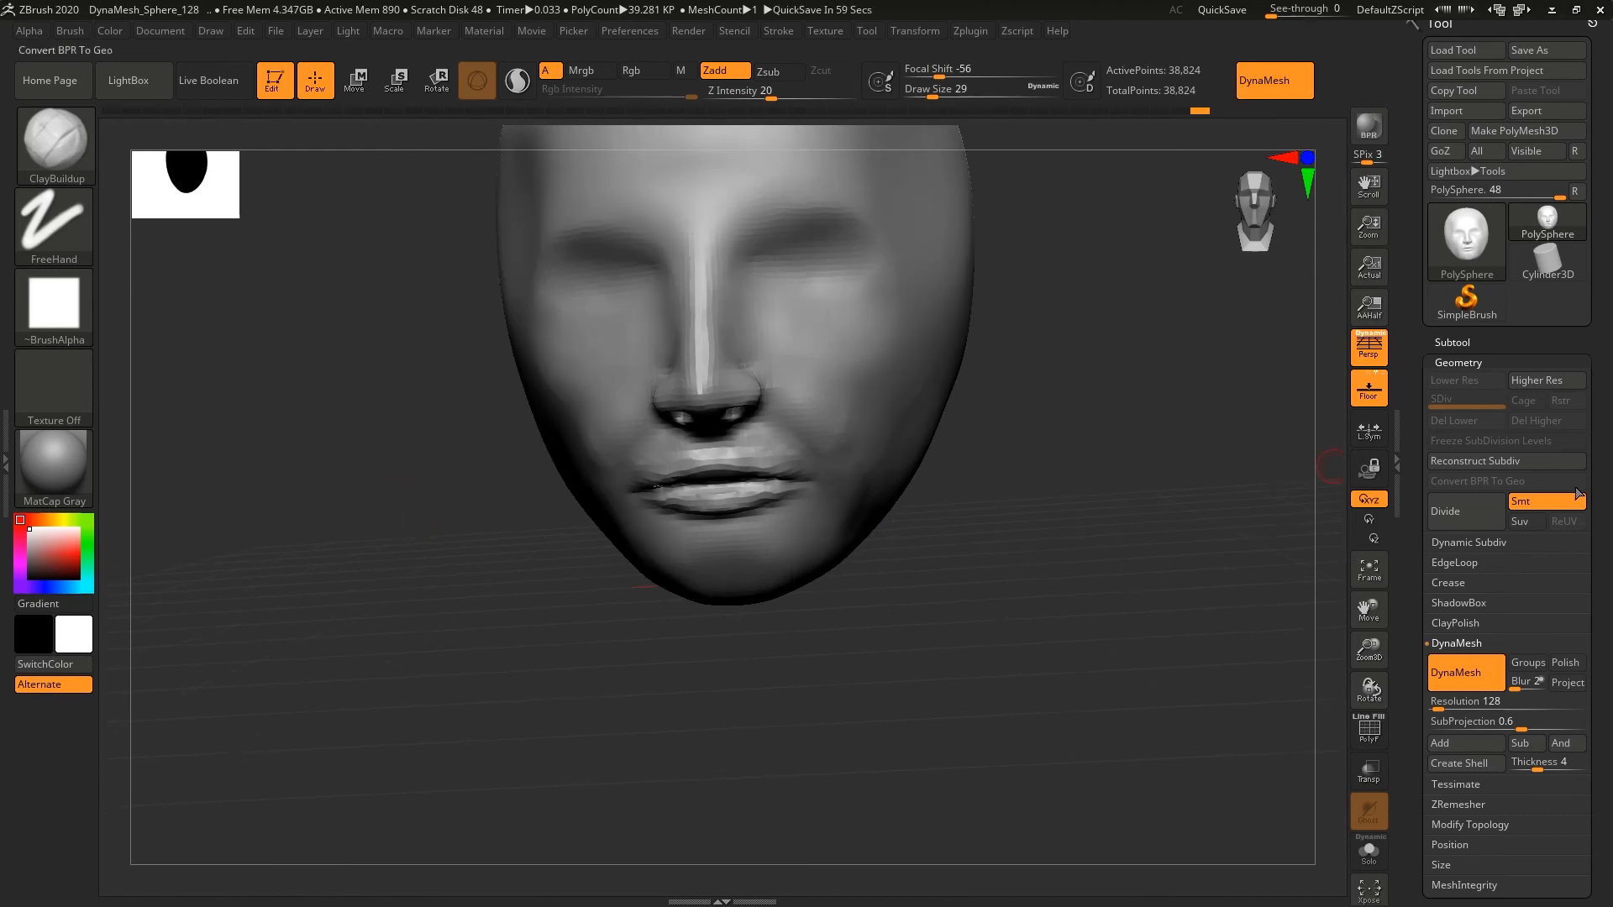
mouse_move(1008, 423)
mouse_down()
mouse_move(1005, 403)
mouse_move(976, 443)
mouse_move(1031, 414)
mouse_move(1000, 417)
mouse_up()
mouse_move(630, 601)
mouse_down()
mouse_move(716, 579)
mouse_move(676, 599)
mouse_move(540, 595)
mouse_move(495, 626)
mouse_move(512, 622)
mouse_up()
mouse_move(1123, 504)
mouse_down()
mouse_move(1021, 473)
mouse_move(1041, 411)
mouse_move(1000, 388)
mouse_move(1023, 408)
mouse_move(1076, 407)
mouse_move(962, 449)
mouse_up()
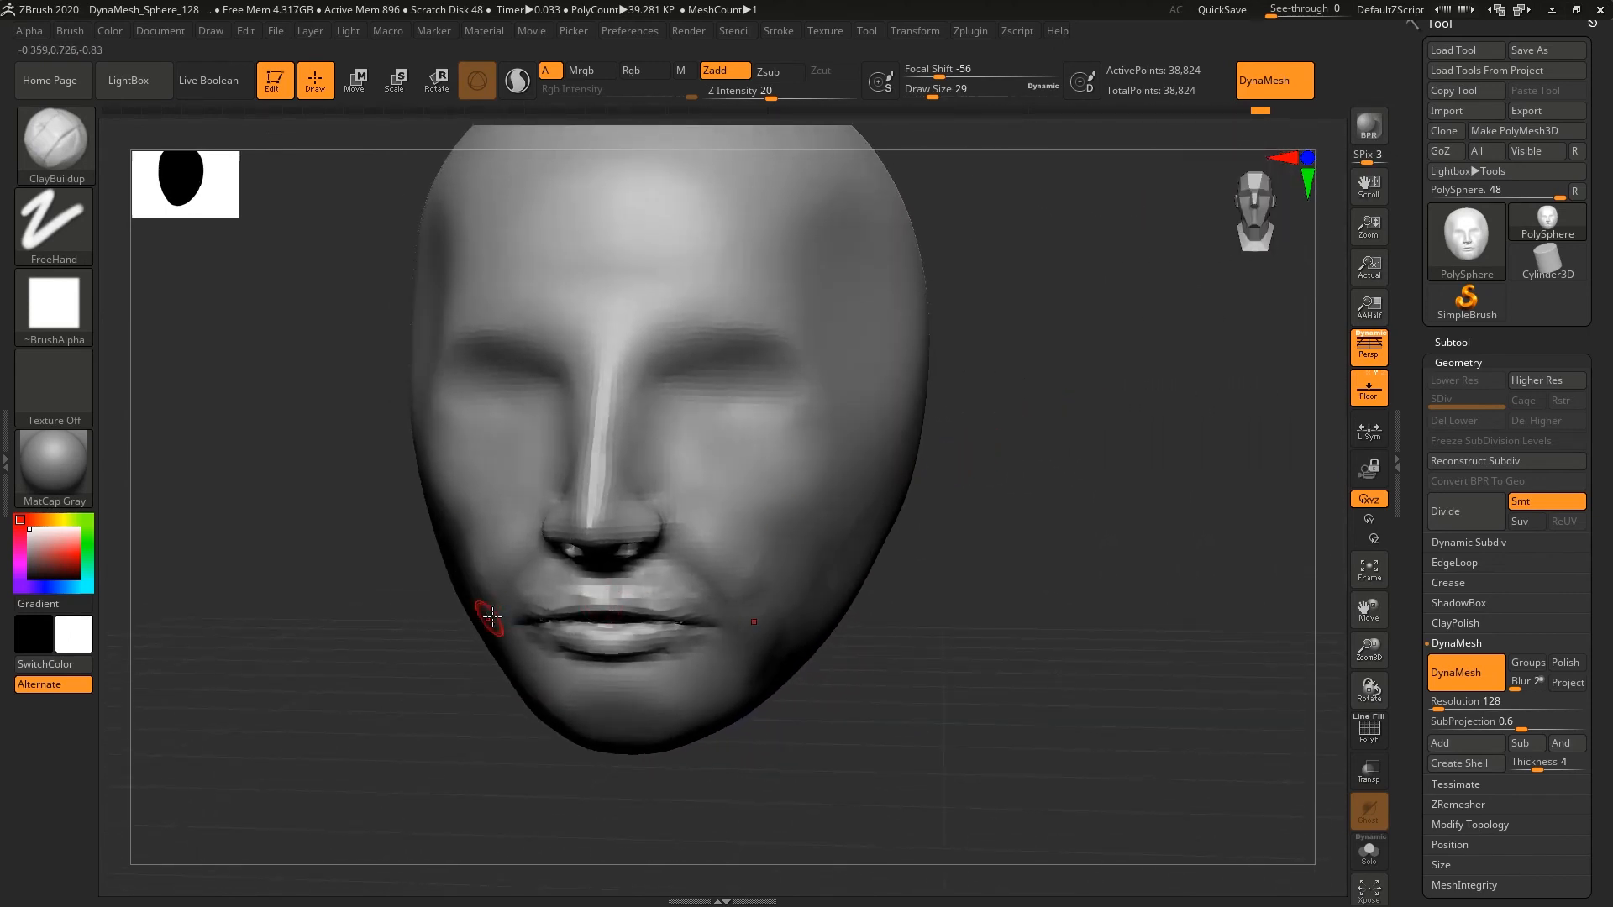
mouse_move(924, 587)
mouse_down()
mouse_move(933, 532)
mouse_move(919, 605)
mouse_up()
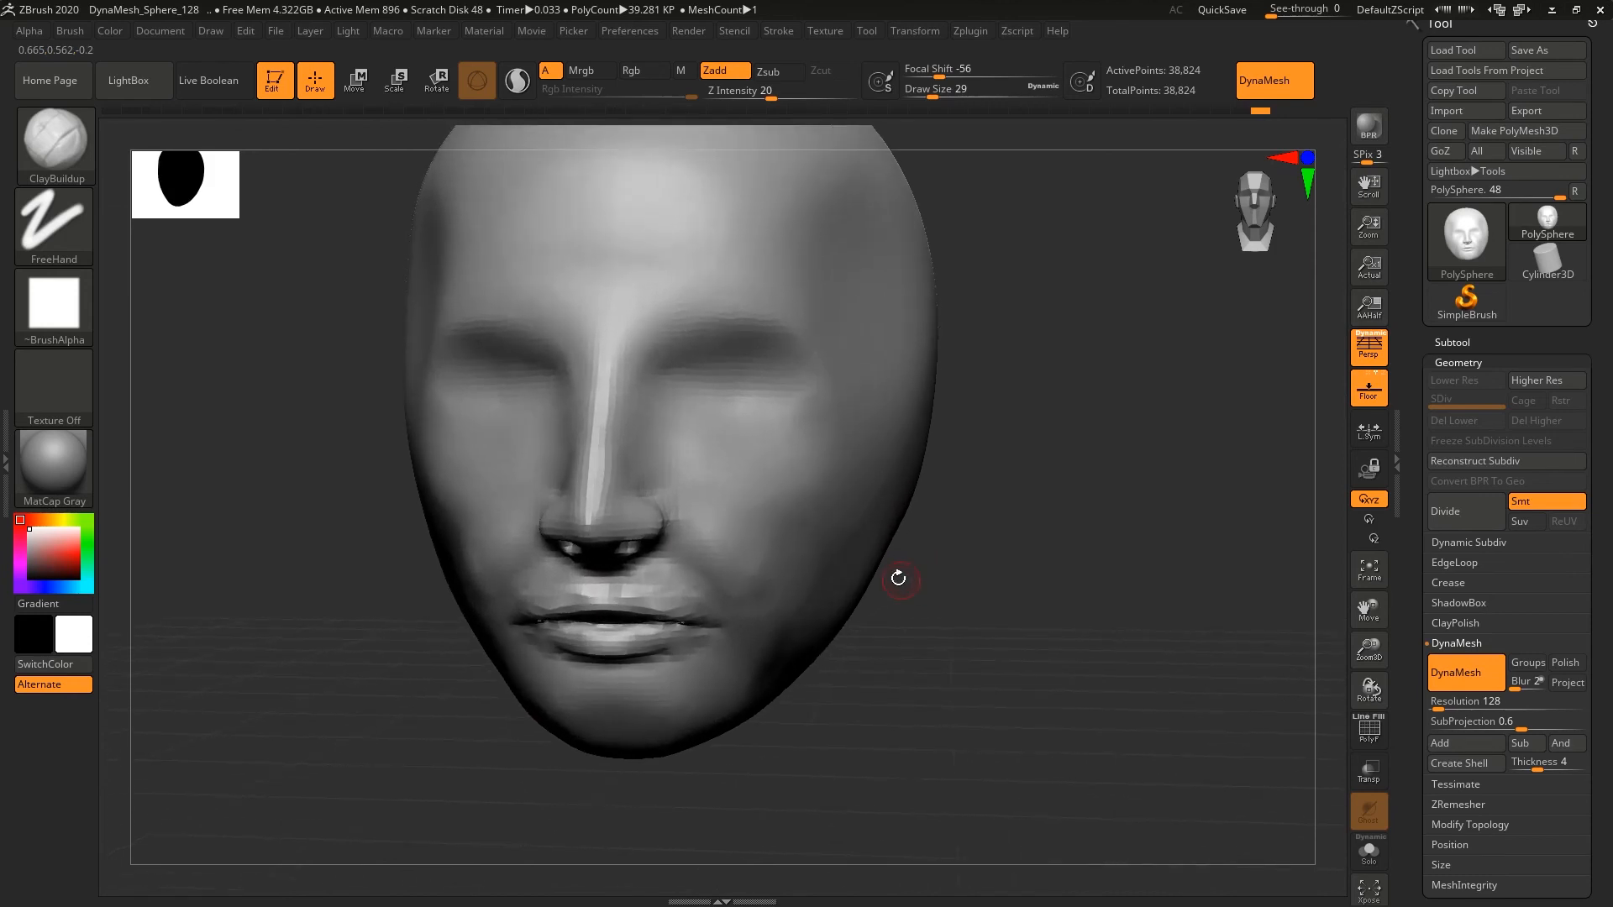
mouse_move(736, 348)
mouse_down()
mouse_move(789, 370)
mouse_move(689, 361)
mouse_move(805, 335)
mouse_move(697, 328)
mouse_move(789, 336)
mouse_move(744, 384)
mouse_up()
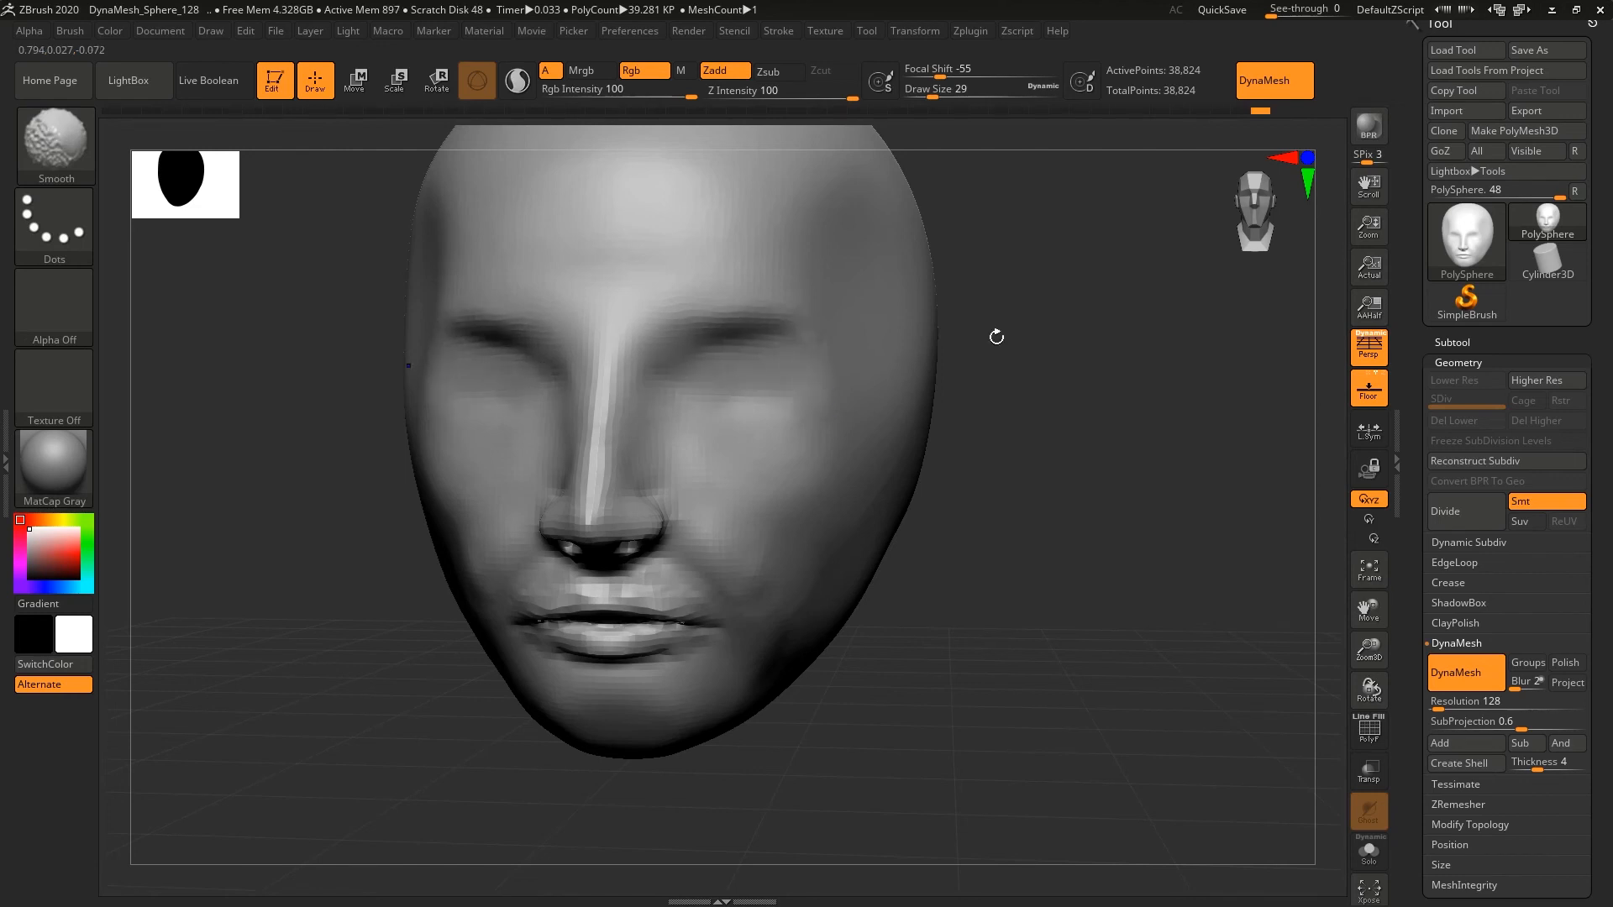
mouse_move(996, 336)
mouse_down()
mouse_move(1011, 443)
mouse_move(929, 371)
mouse_move(929, 394)
mouse_move(954, 363)
mouse_move(955, 429)
mouse_move(919, 385)
mouse_up()
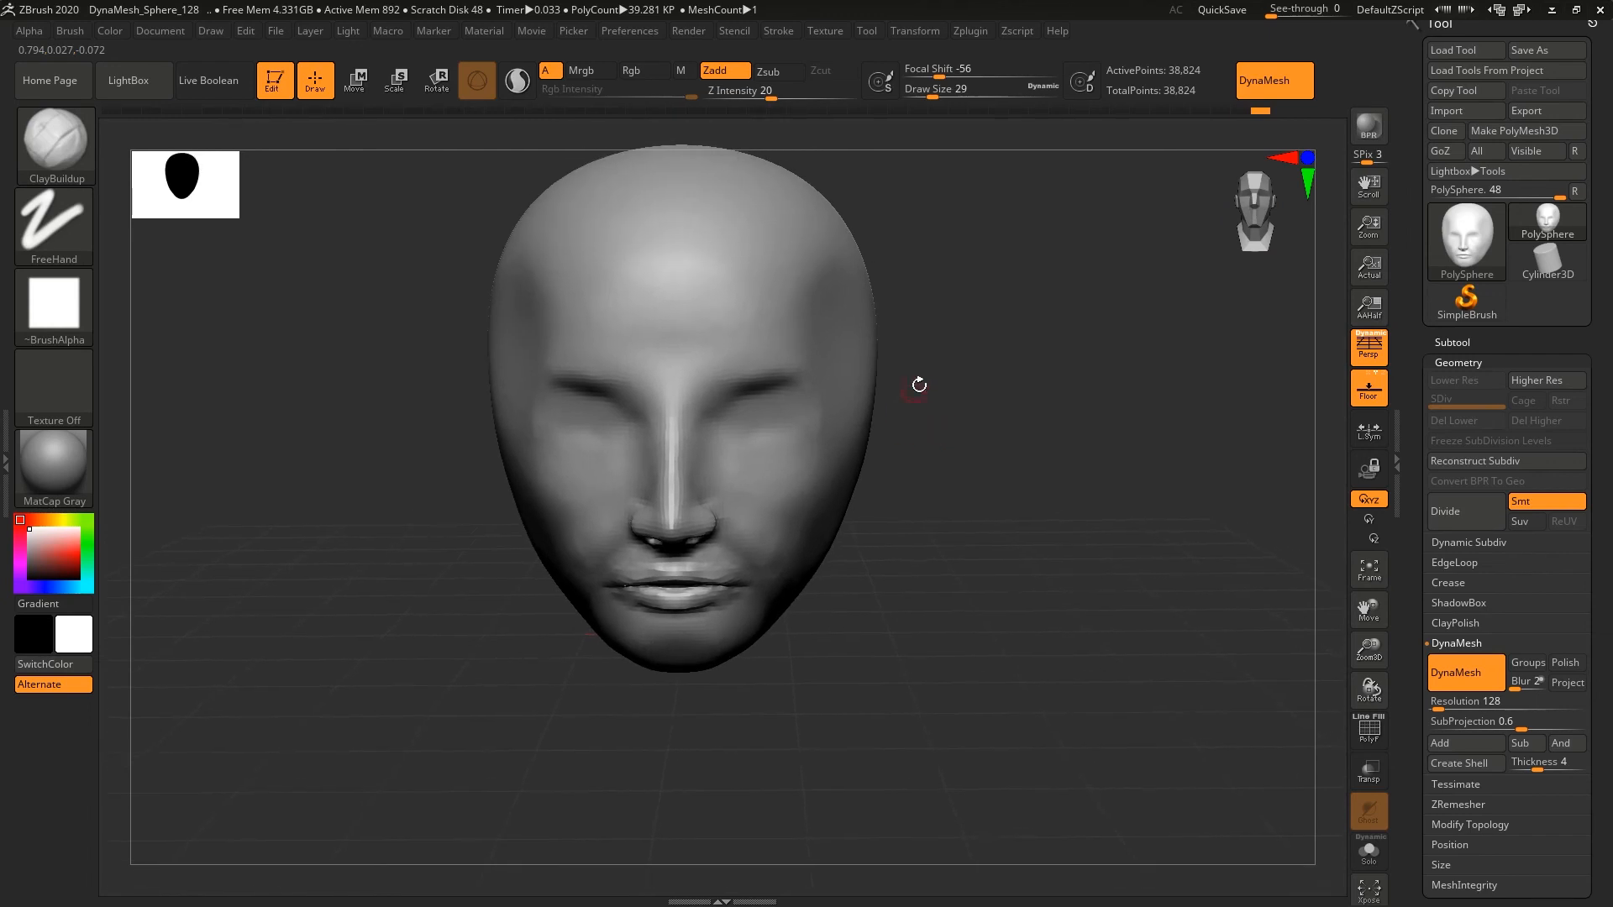
- Smooth the philtrum between the nose and the upper lip at Draw Size 29
key(shift)
shift+drag(689, 568, 709, 567)
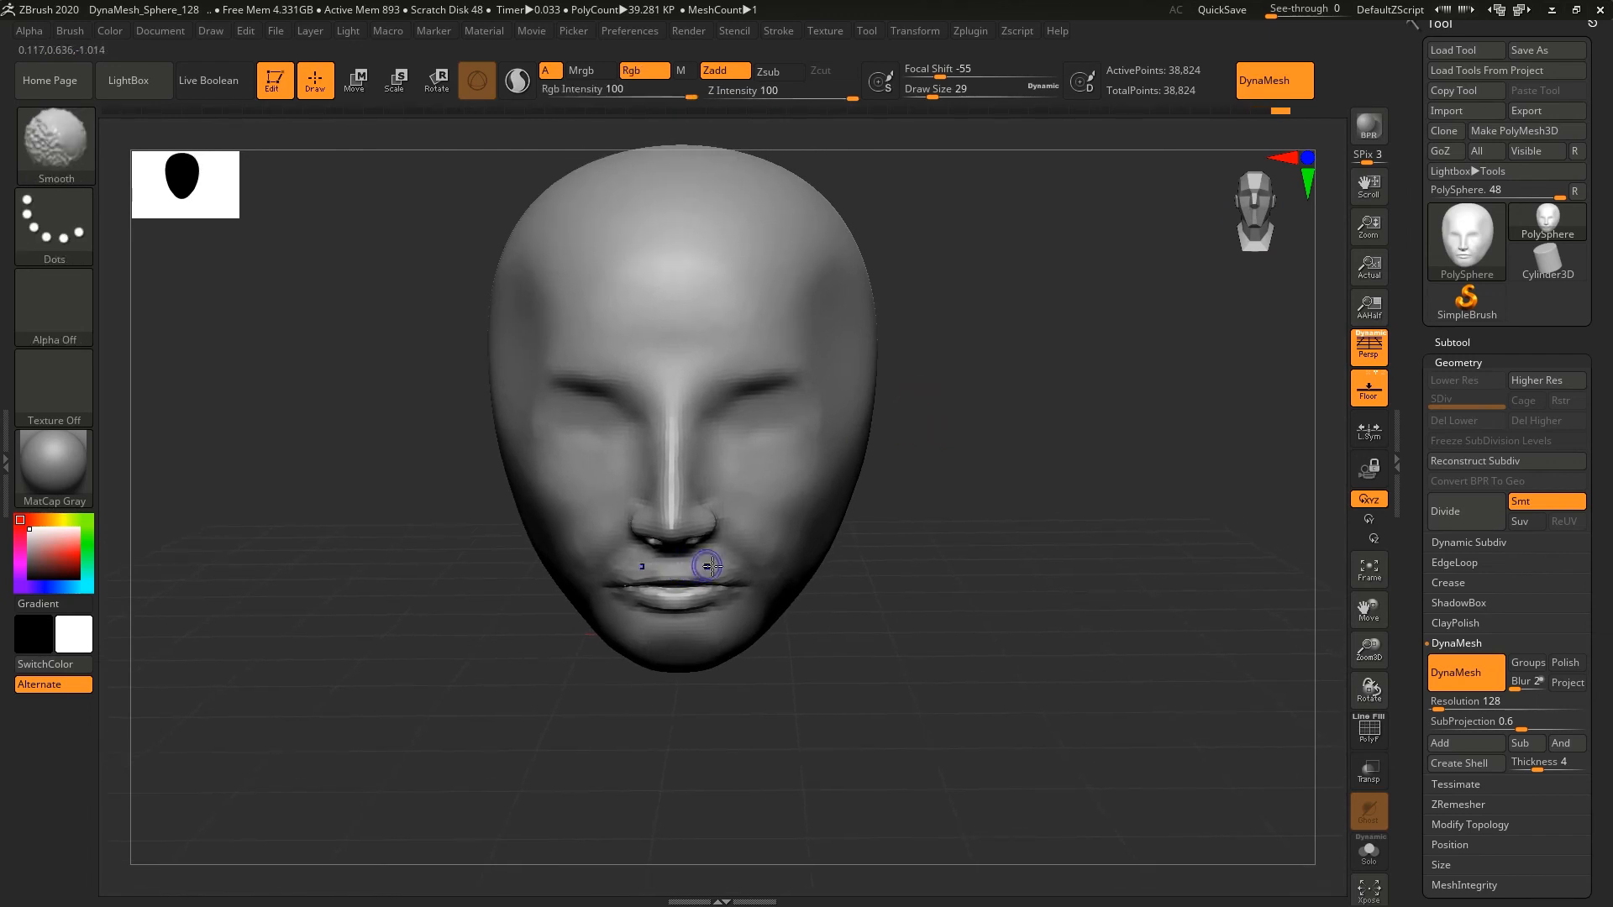
mouse_move(1007, 563)
alt+mouse_down()
mouse_move(1011, 428)
mouse_move(1049, 870)
alt+mouse_up()
mouse_move(509, 585)
mouse_down()
mouse_move(532, 522)
mouse_move(530, 549)
mouse_up()
key(shift)
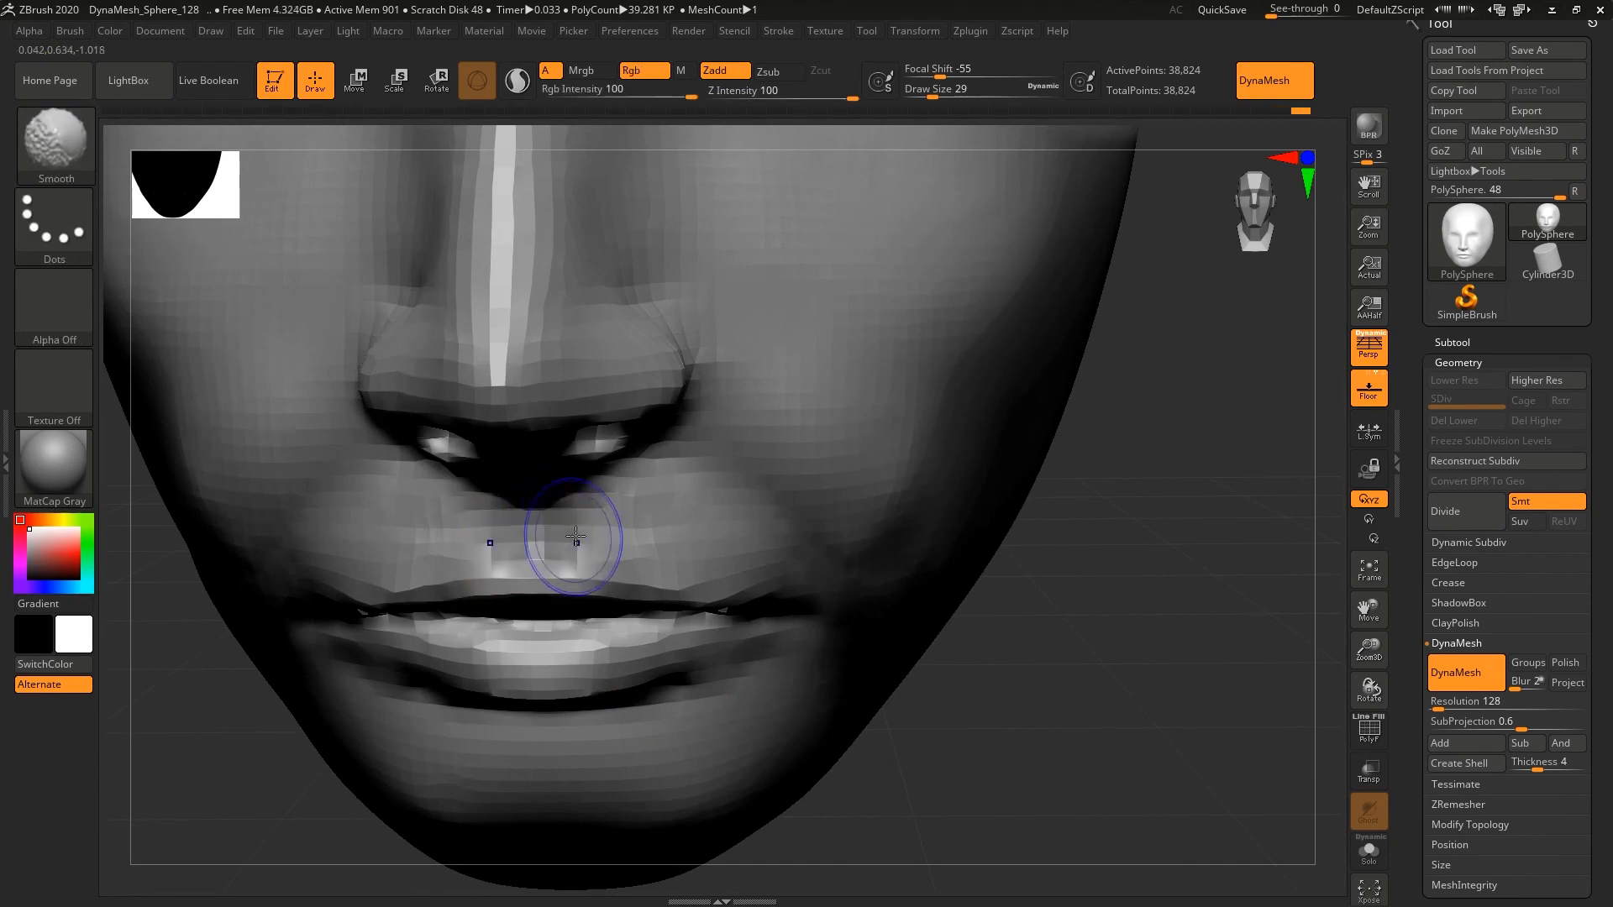
- Try to adjust the head's overall shape with the Move brush at Draw Size 704, from the front and the side
alt+drag(1145, 594, 1138, 387)
mouse_move(982, 407)
alt+mouse_down()
mouse_move(1084, 436)
mouse_move(1069, 430)
alt+mouse_up()
alt+drag(1039, 491, 1056, 418)
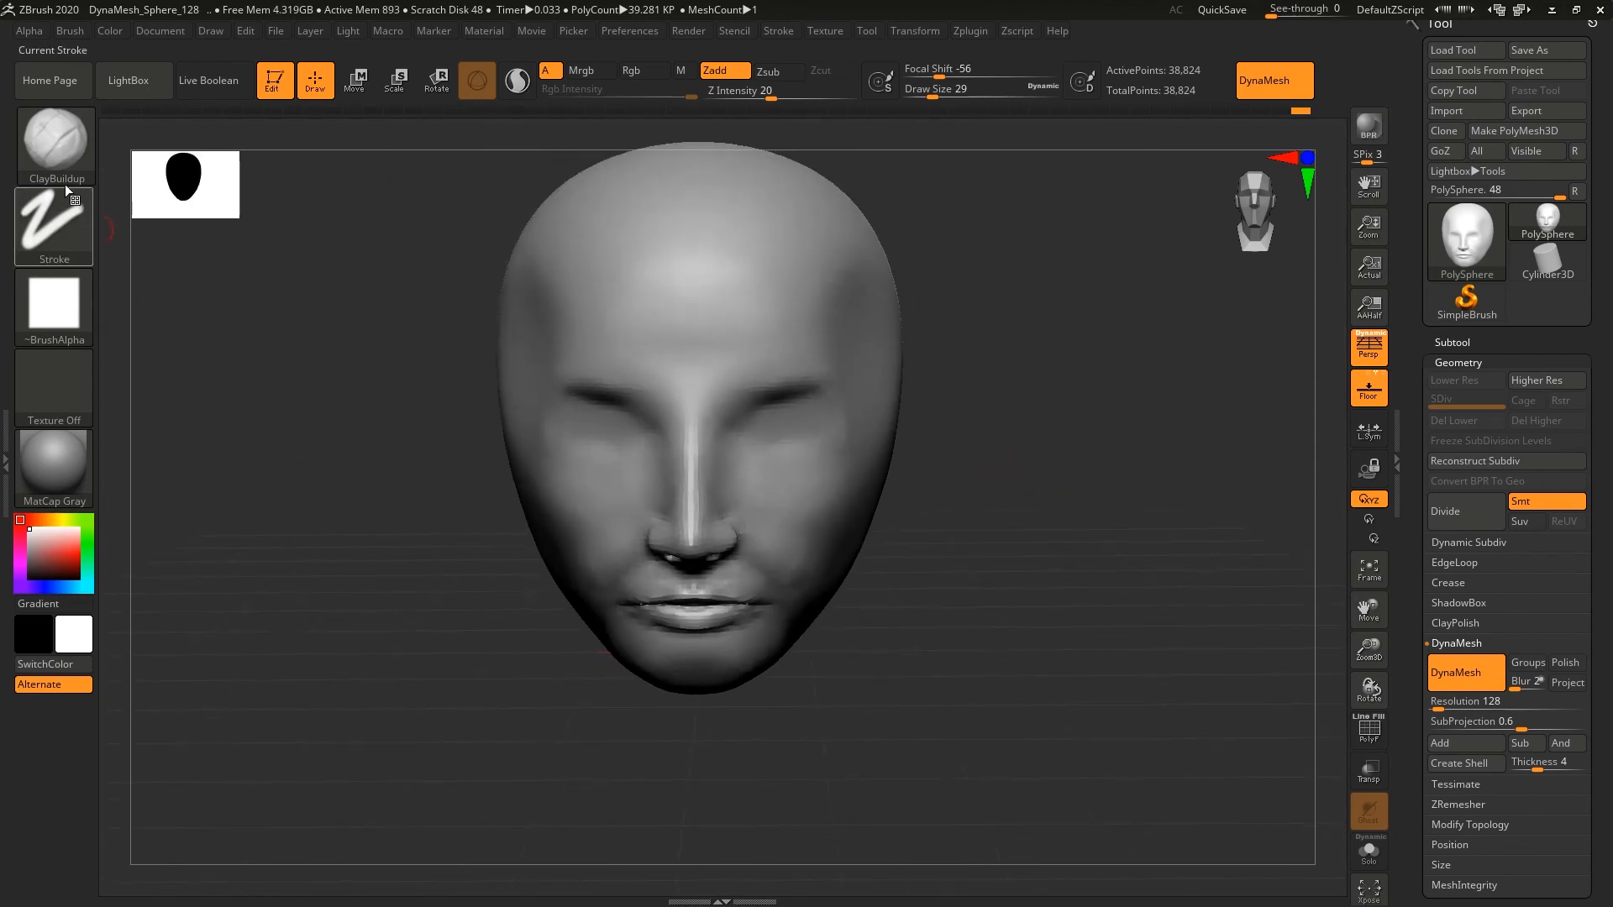
click(64, 178)
click(532, 162)
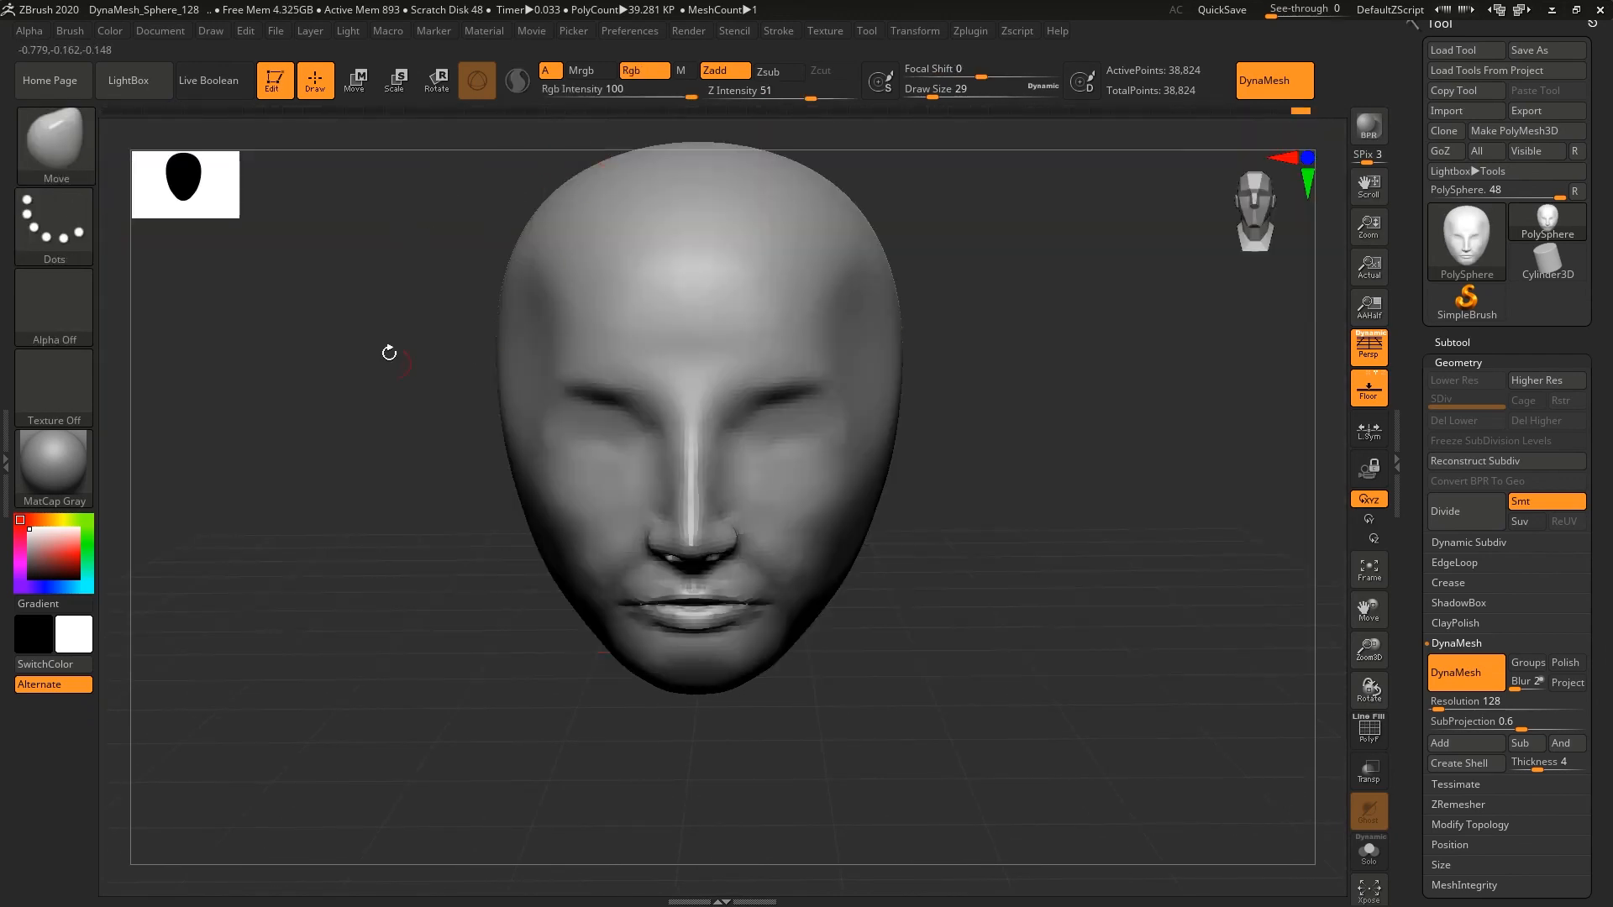
key(s)
drag(504, 349, 638, 350)
mouse_move(673, 403)
mouse_down()
mouse_move(677, 270)
mouse_move(695, 236)
mouse_move(697, 538)
mouse_move(698, 443)
mouse_move(704, 521)
mouse_move(708, 464)
mouse_up()
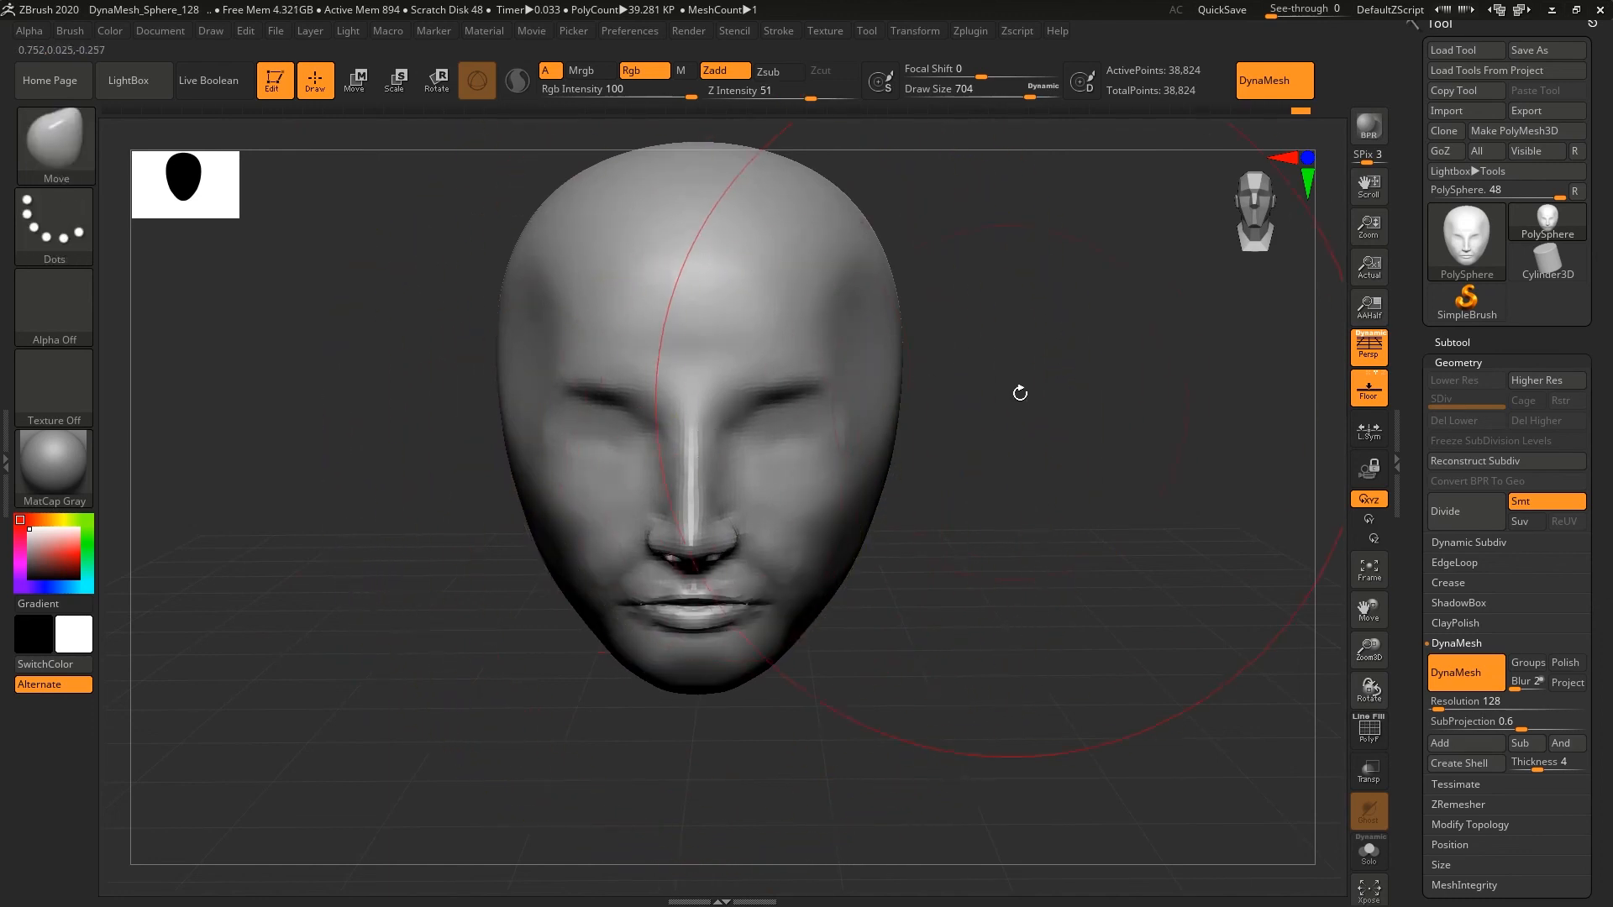
mouse_move(1020, 389)
mouse_down()
mouse_move(954, 364)
mouse_move(972, 374)
mouse_move(393, 387)
mouse_up()
drag(1114, 368, 1105, 376)
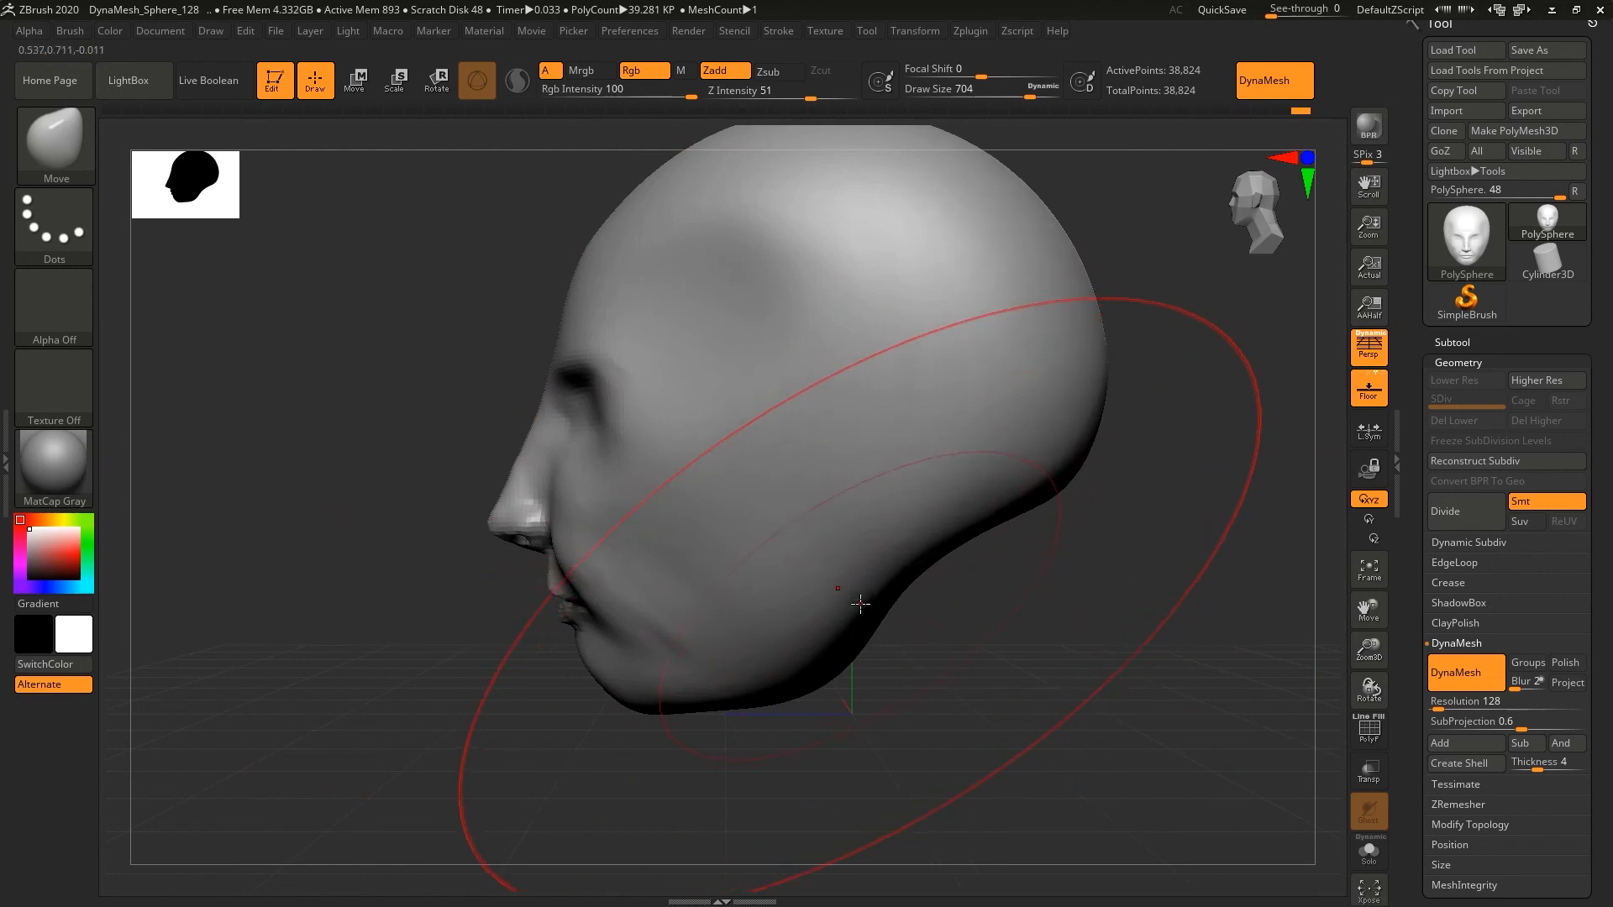
- Add volume to the back corner of the jaw with ClayBuildup at Draw Size 108, and smooth it
key(s)
drag(807, 510, 722, 510)
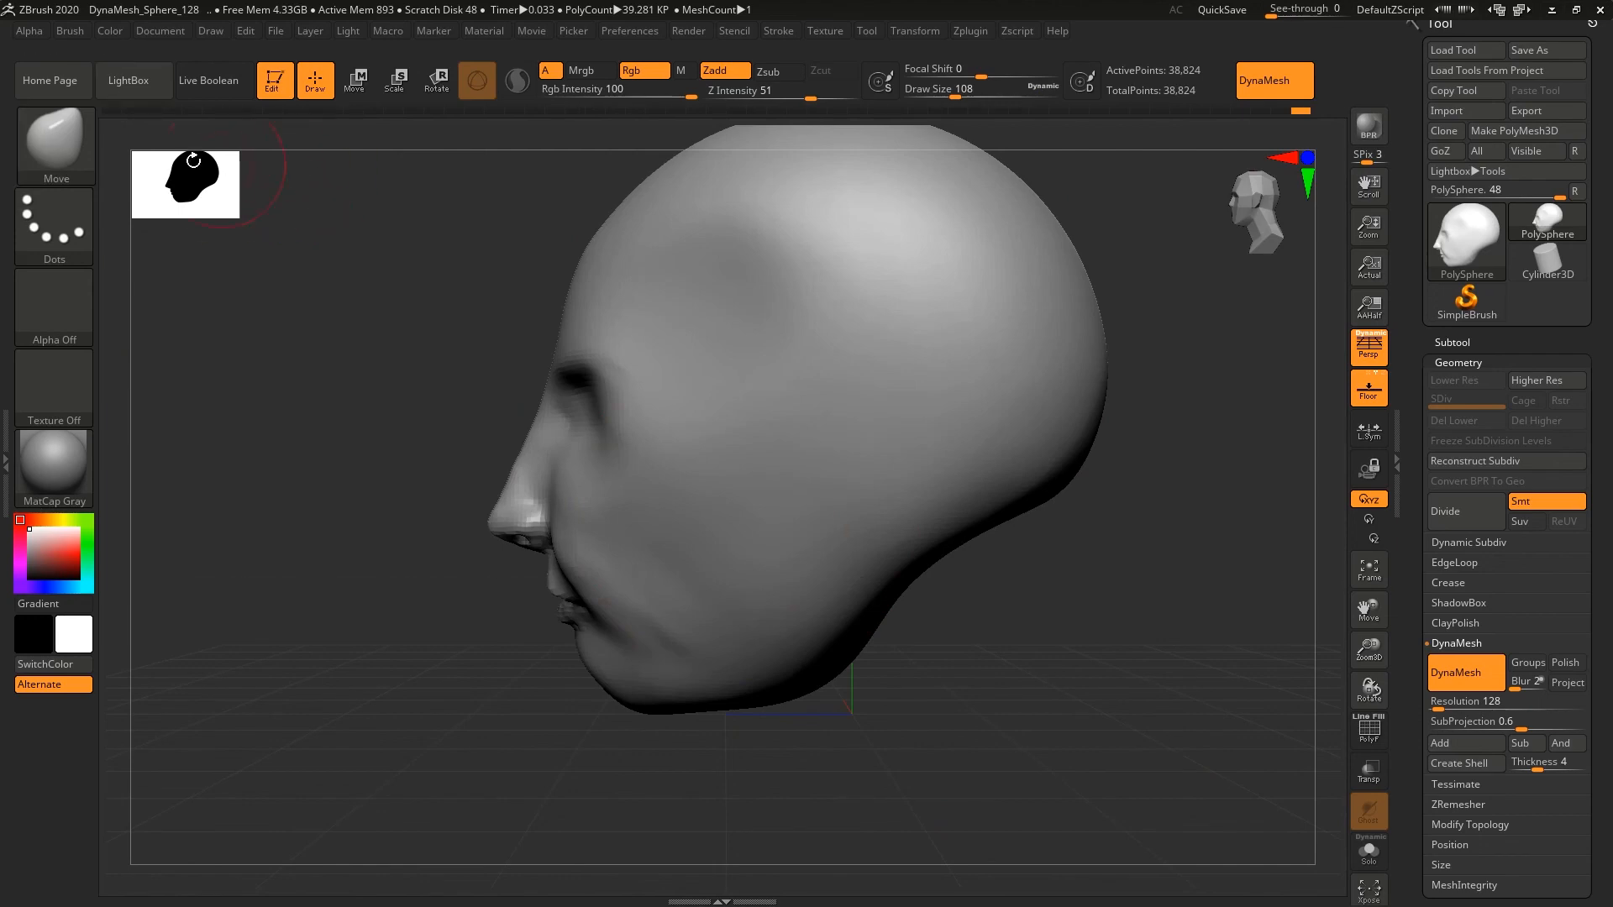
key(b)
key(c)
key(b)
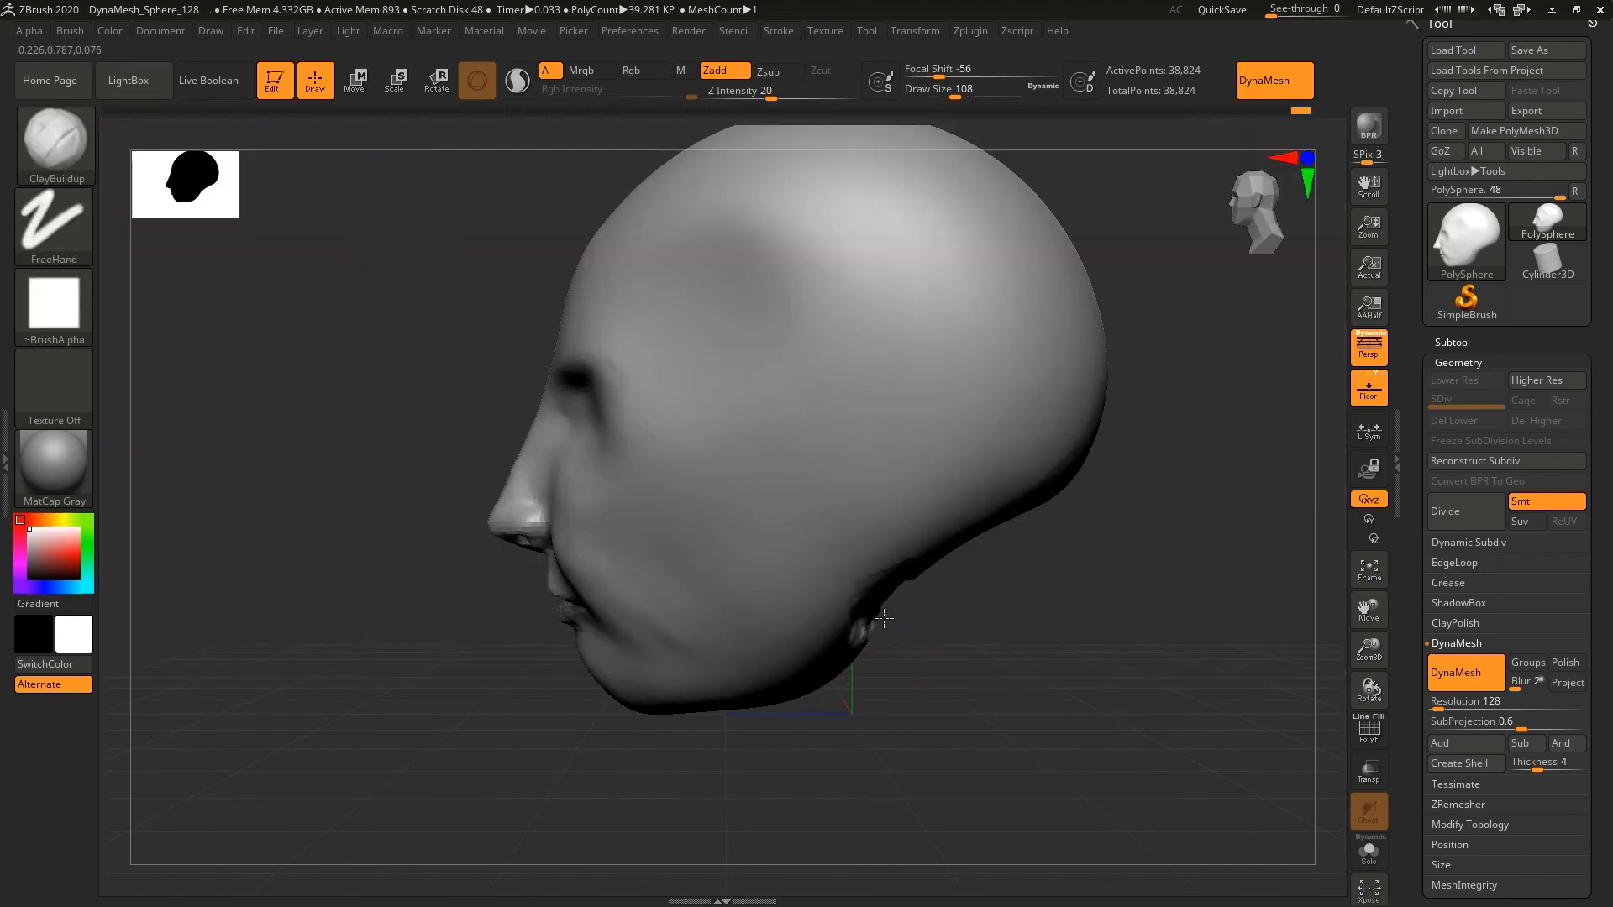
key(shift)
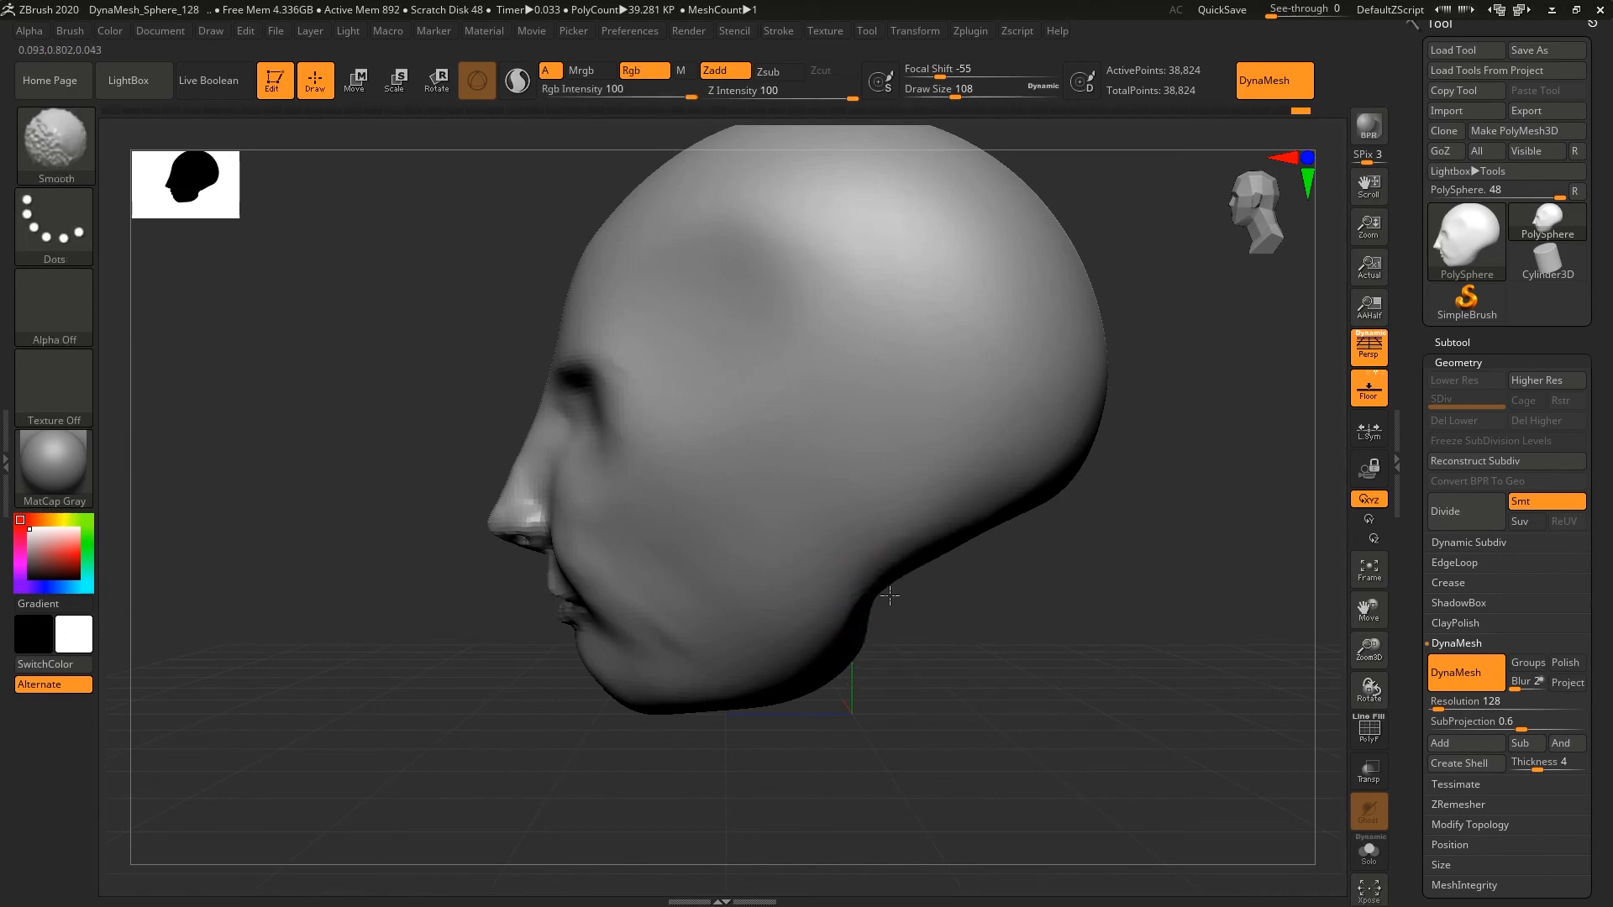
- Reshape the rear jaw contour in profile with the Move brush at Draw Size 245
click(79, 138)
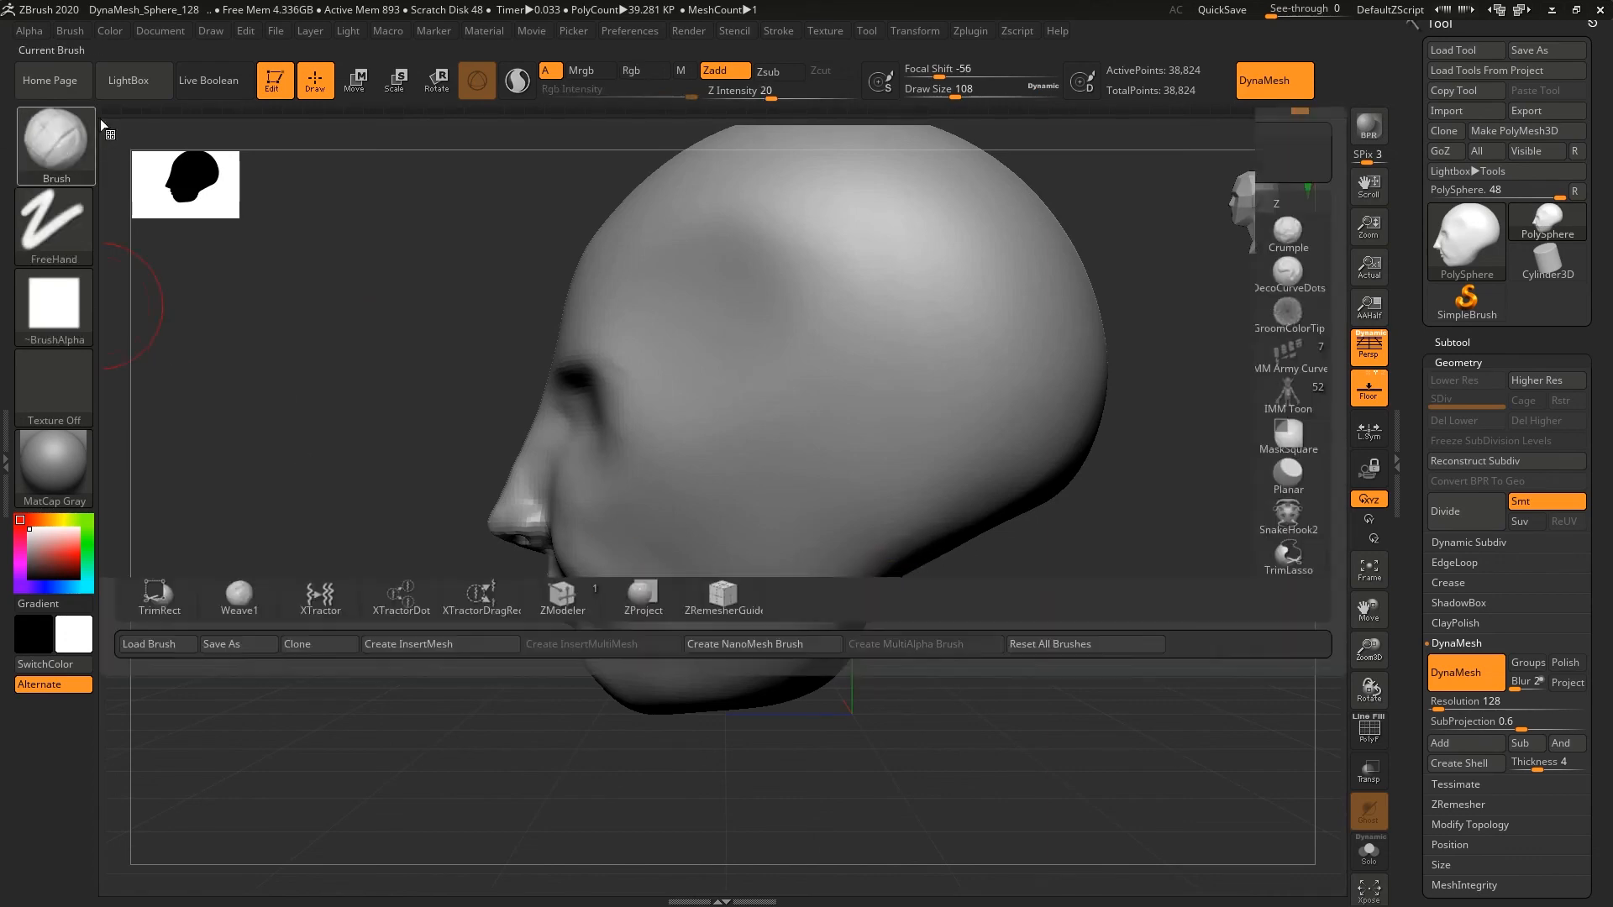
click(578, 163)
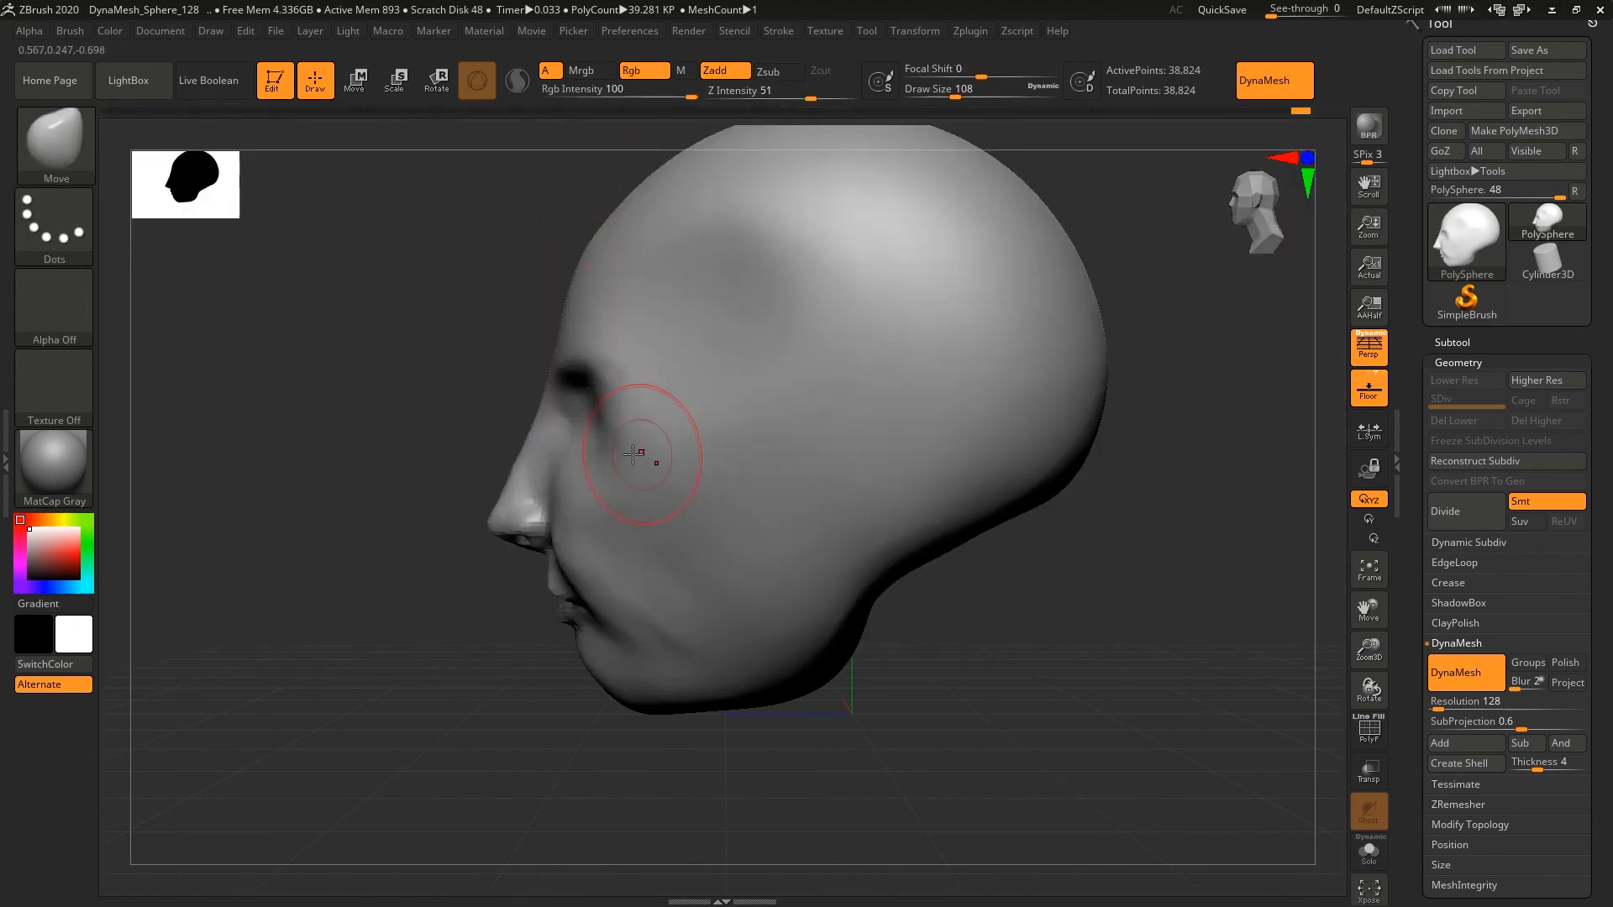
key(s)
drag(626, 421, 660, 421)
key(s)
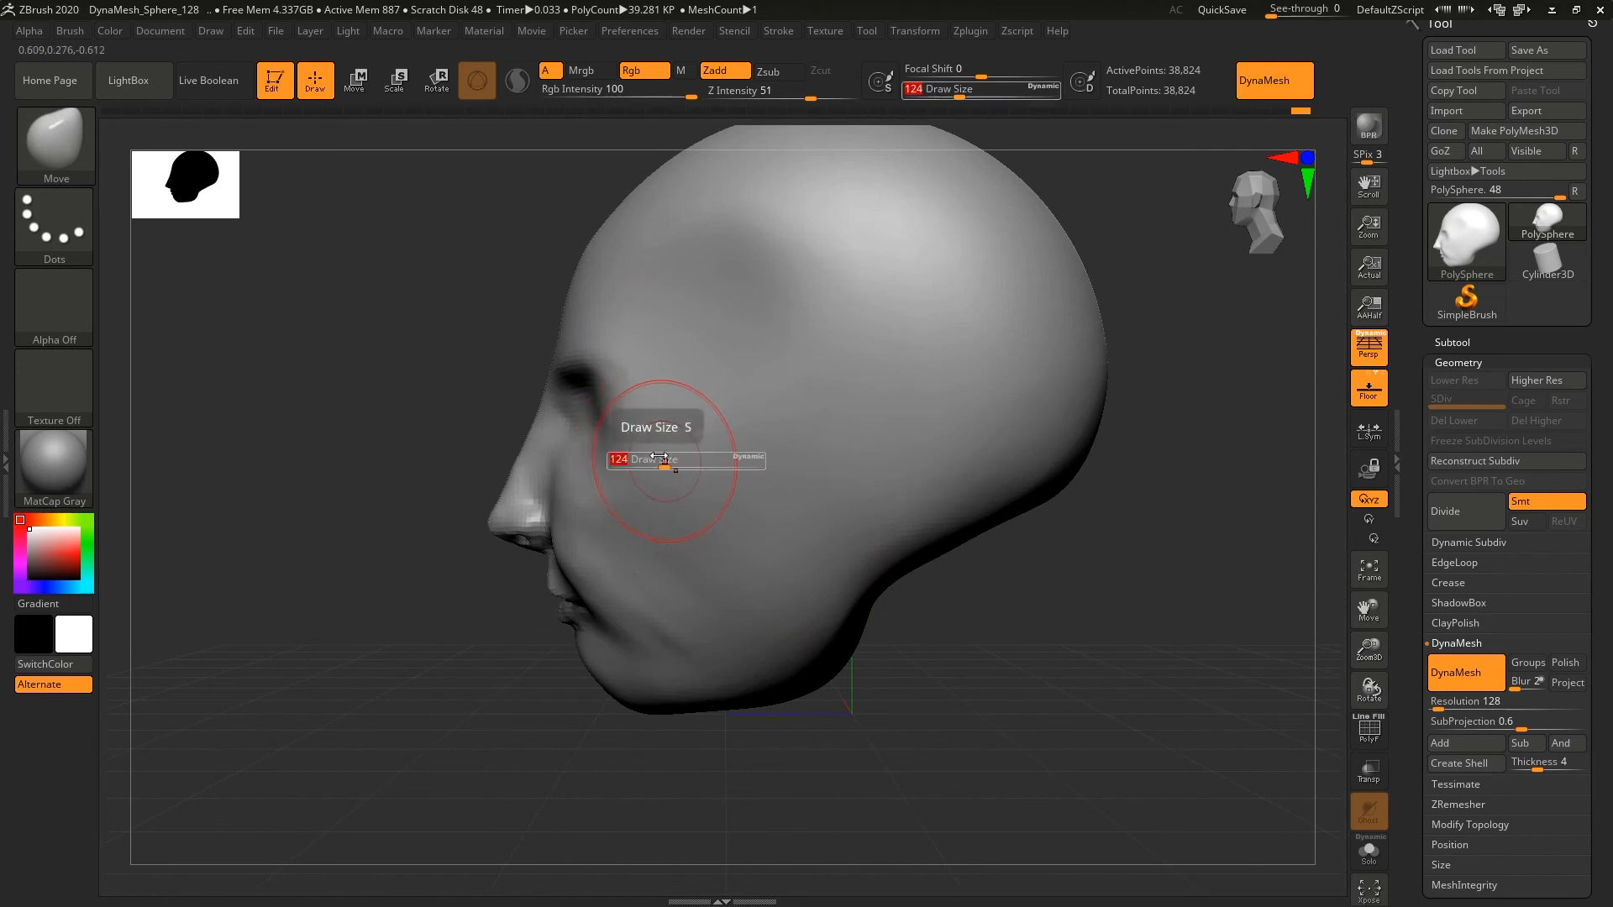
drag(641, 443, 769, 486)
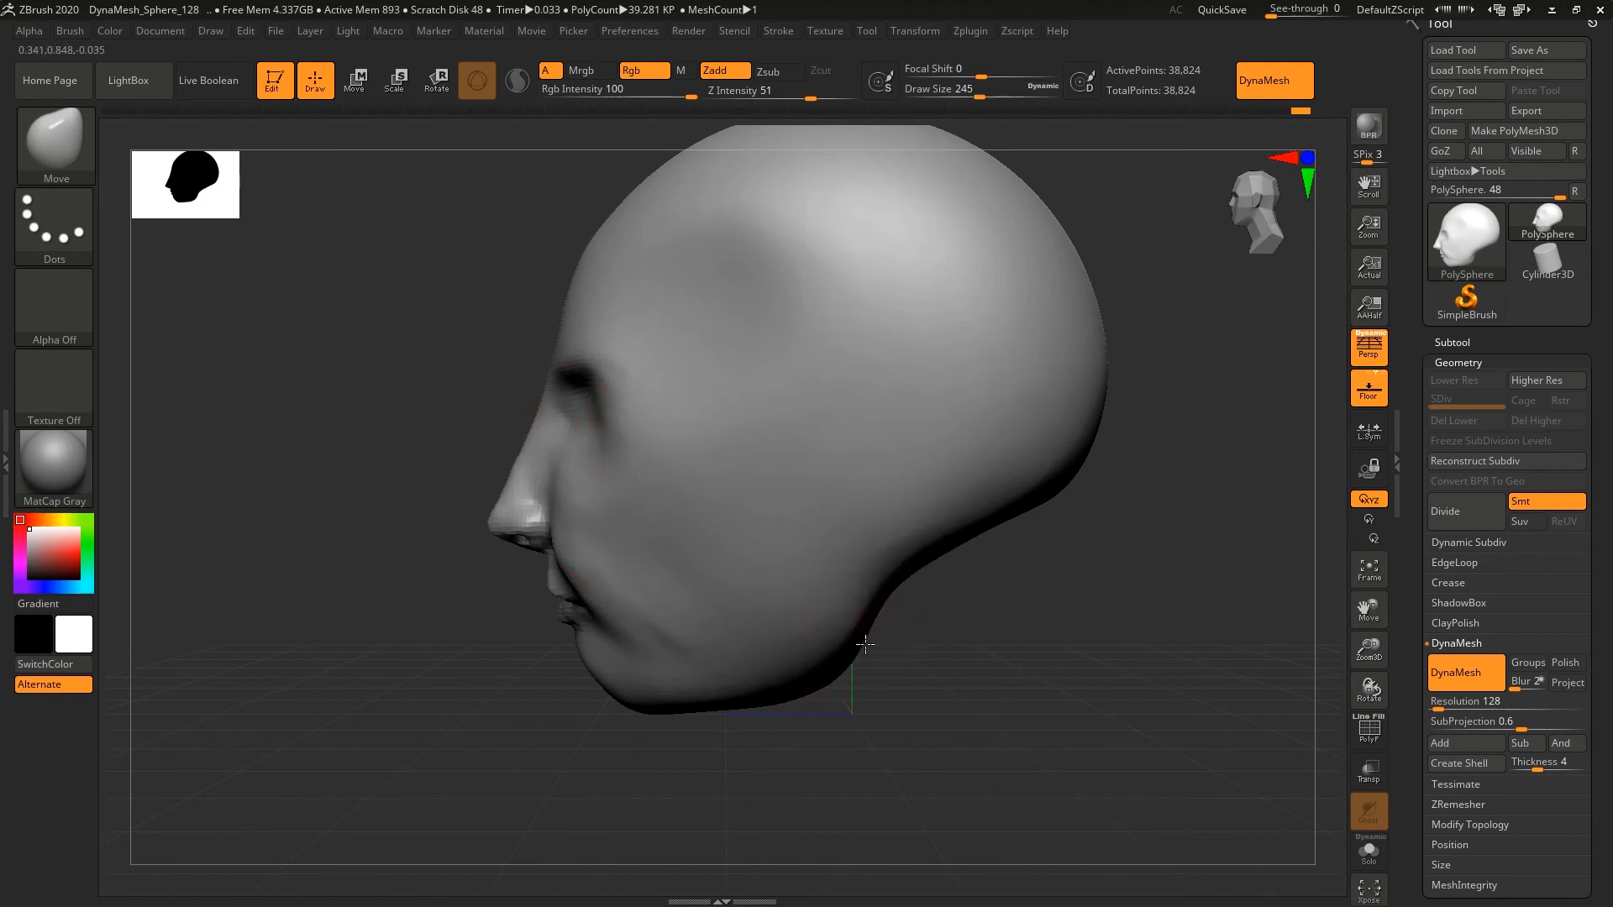
- Build up the side of the jaw below the cheek with ClayBuildup at Draw Size 56, and smooth it
drag(301, 509, 423, 571)
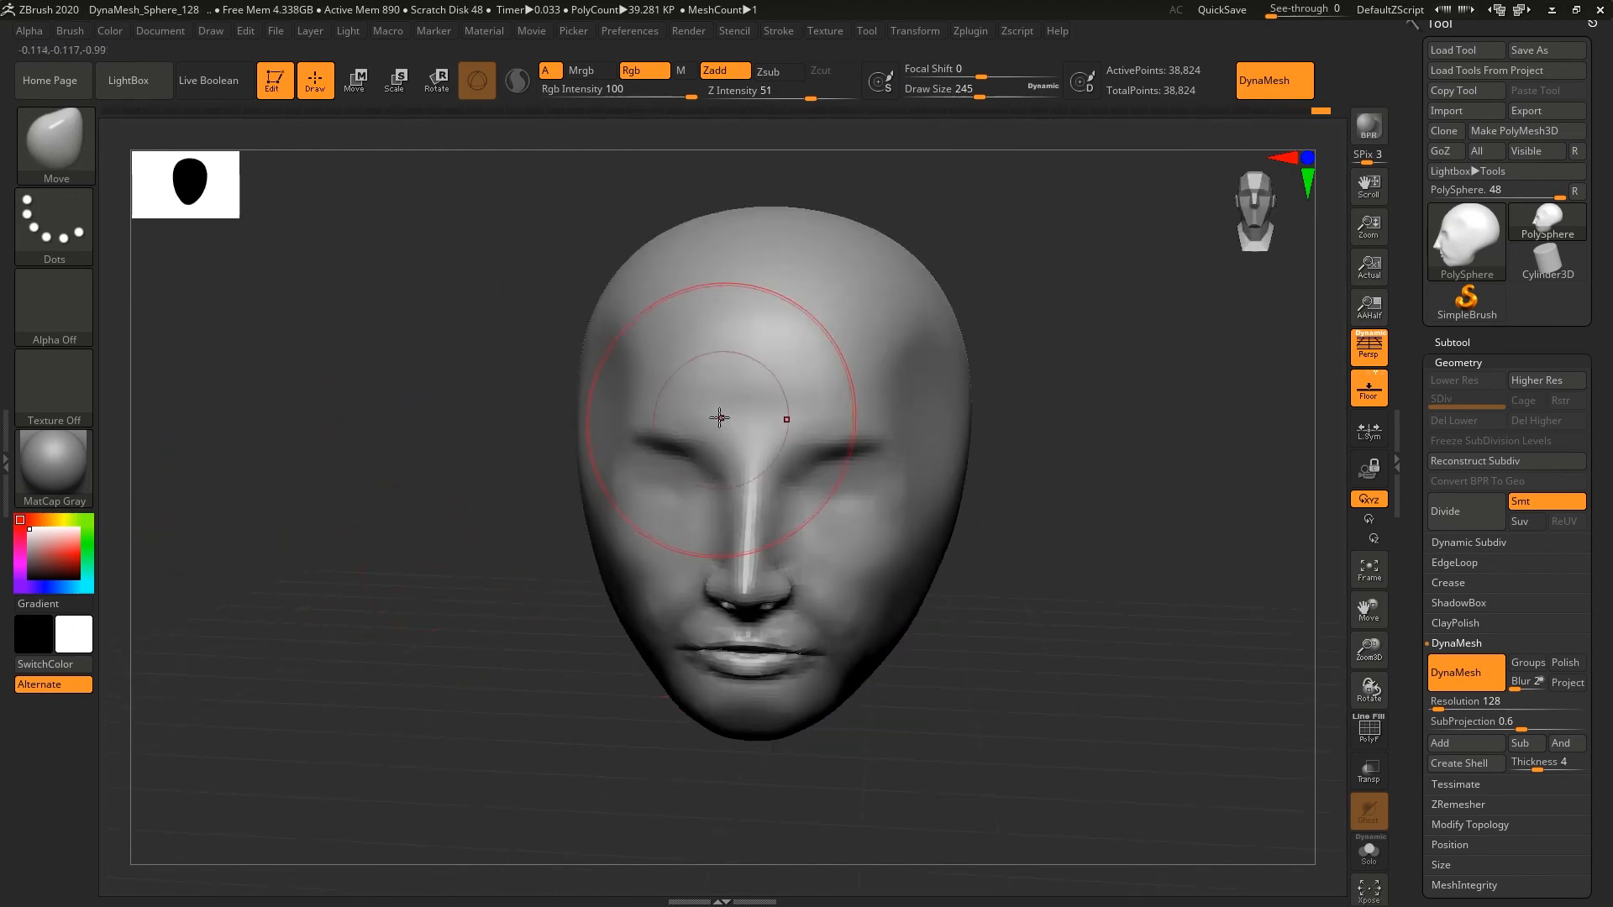
drag(331, 446, 336, 445)
key(b)
click(320, 168)
key(s)
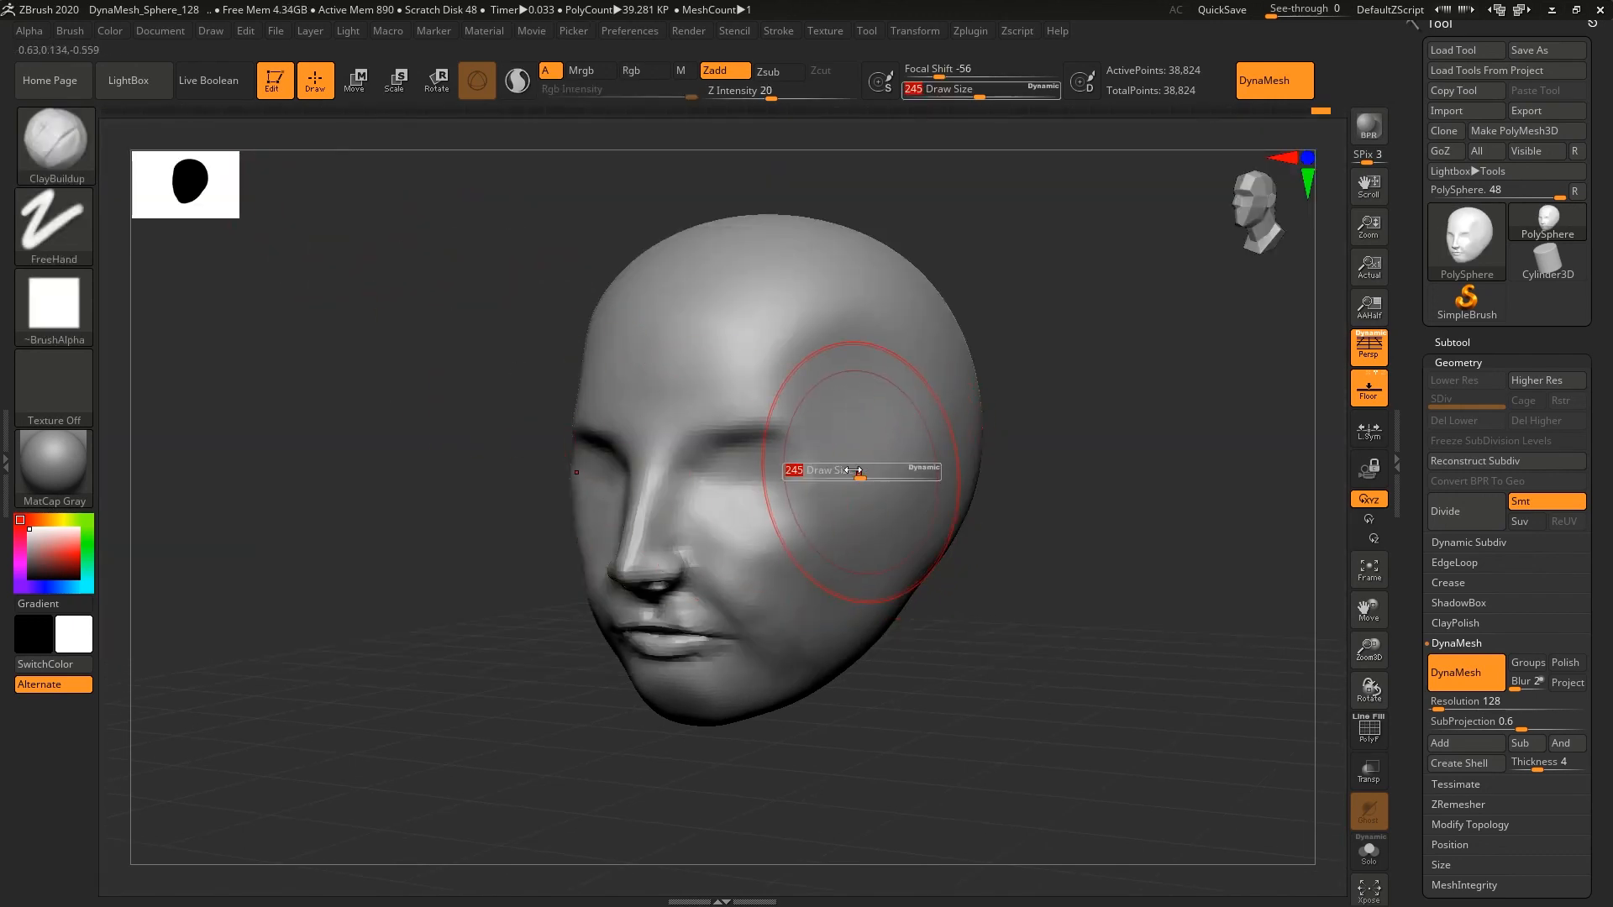
drag(865, 469, 828, 471)
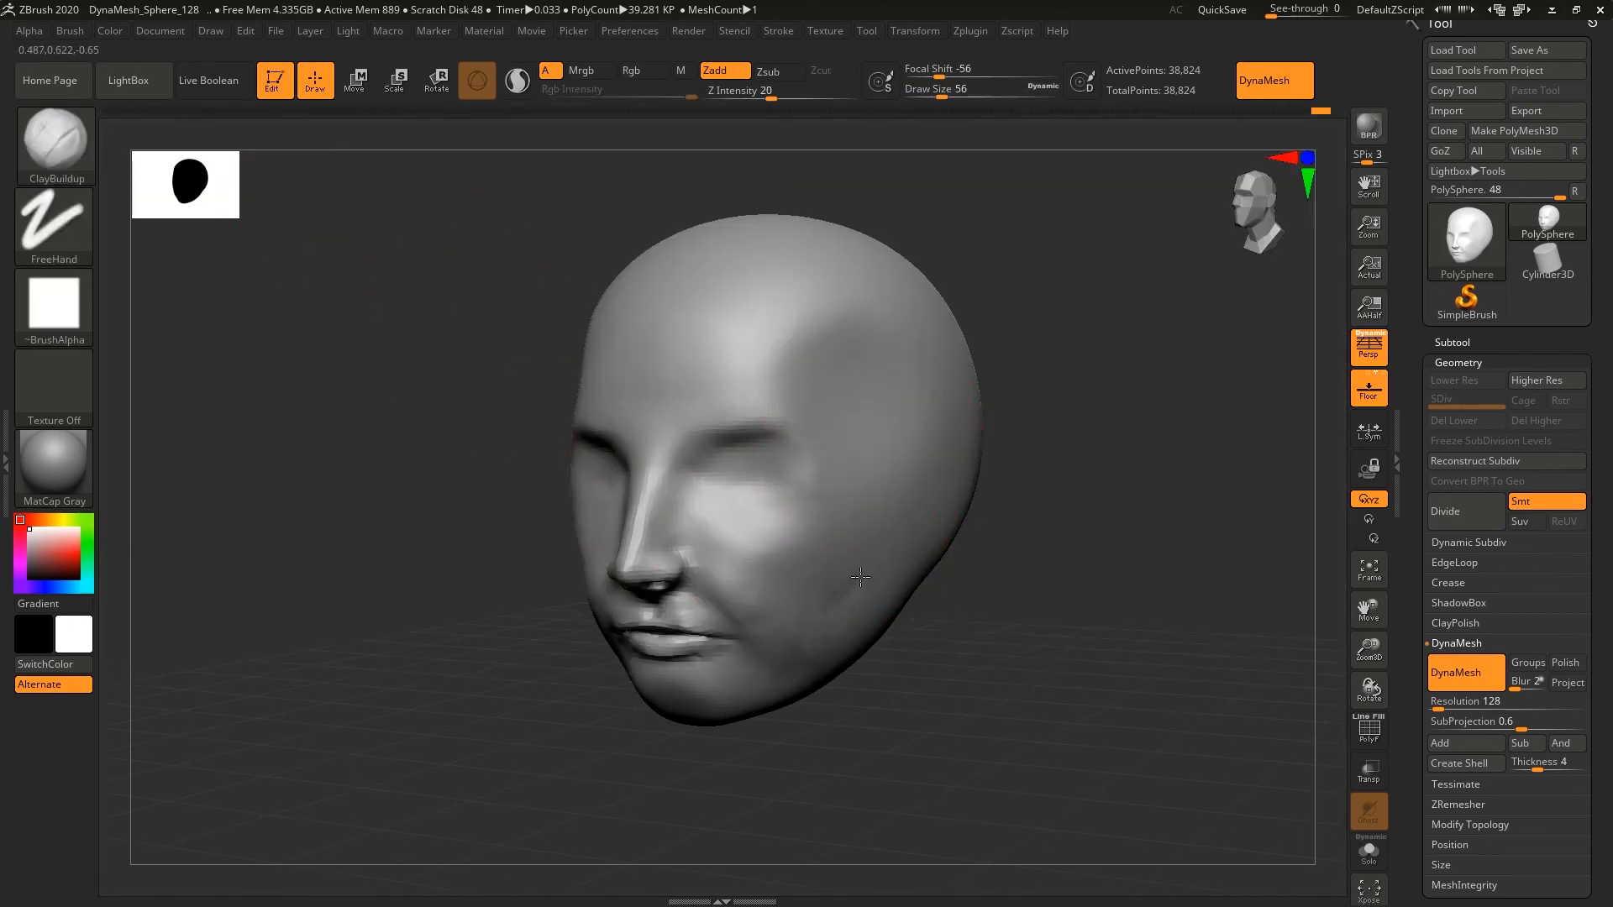
key(shift)
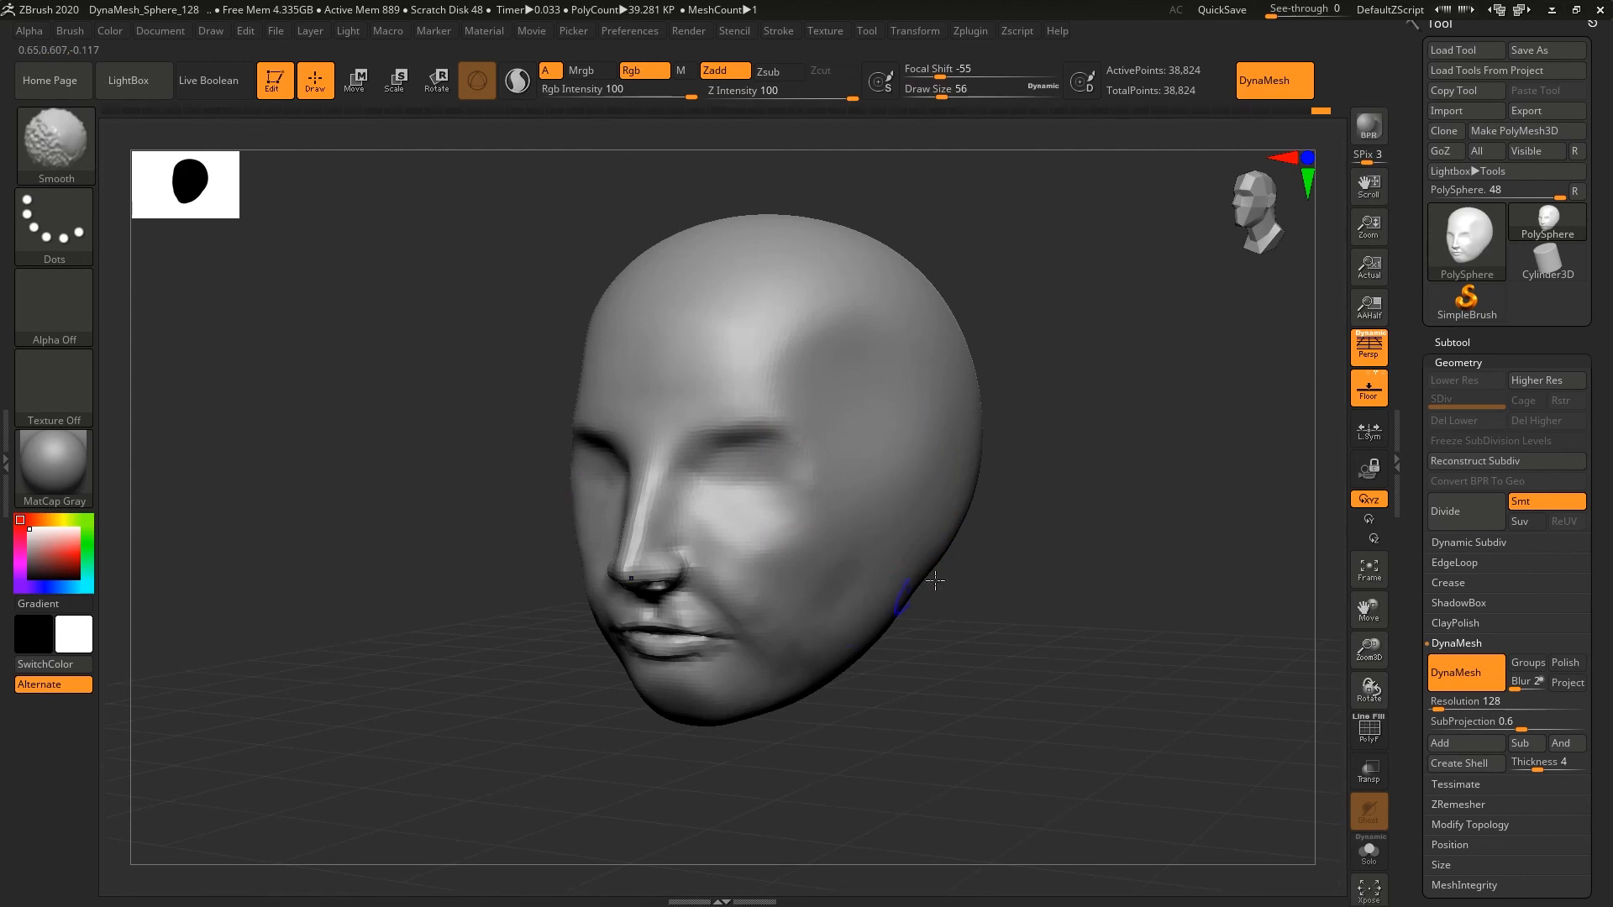
shift+drag(935, 580, 926, 630)
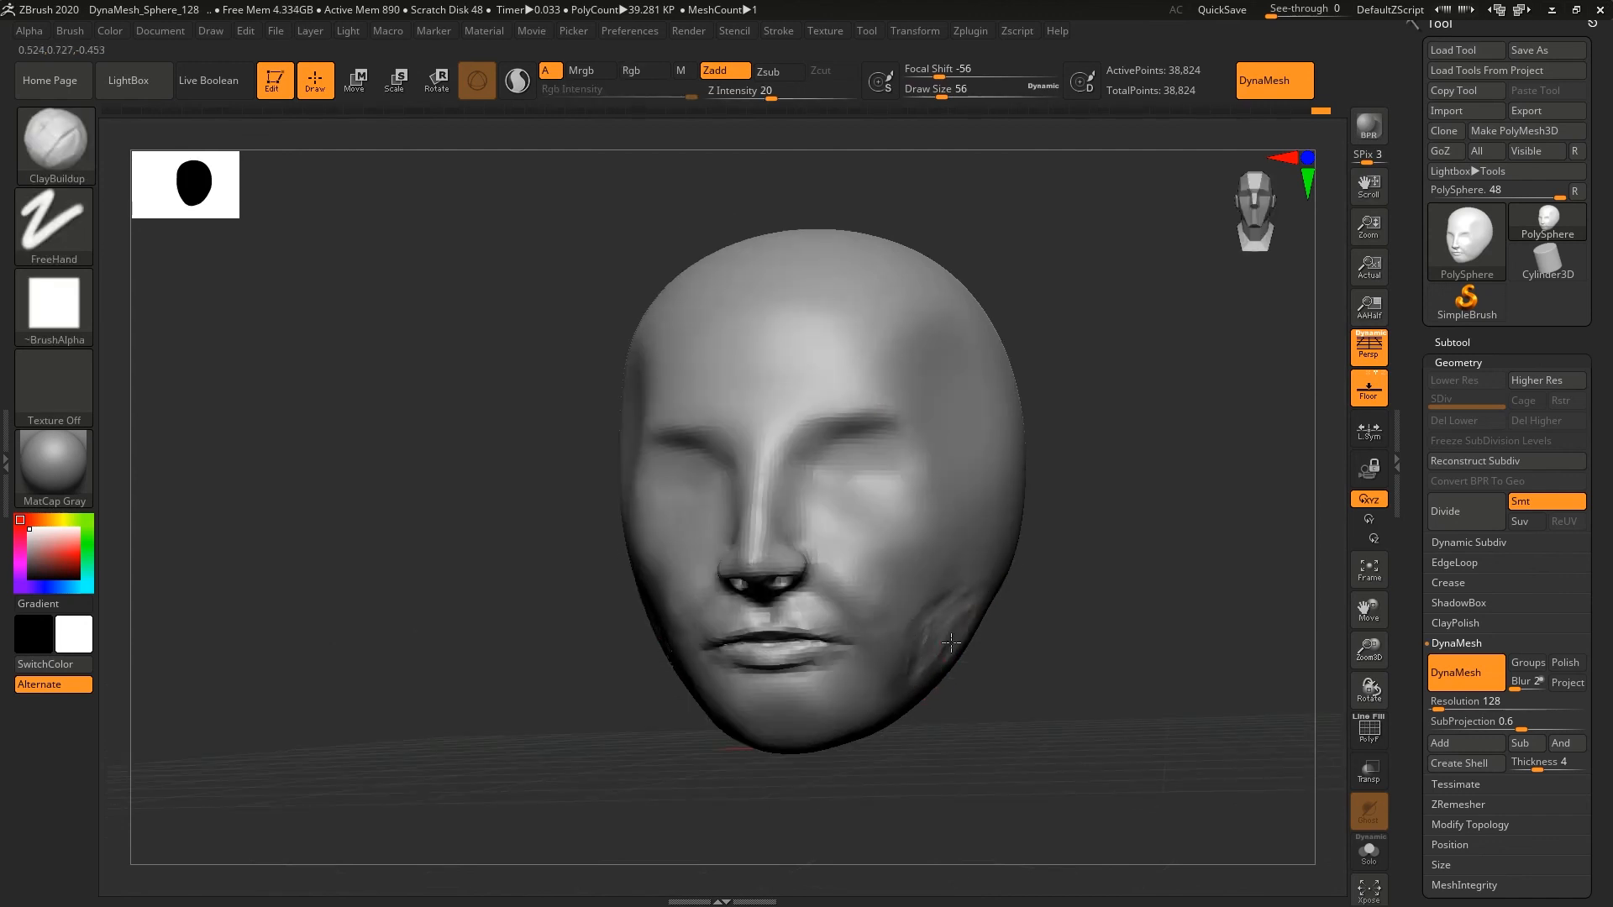
key(shift)
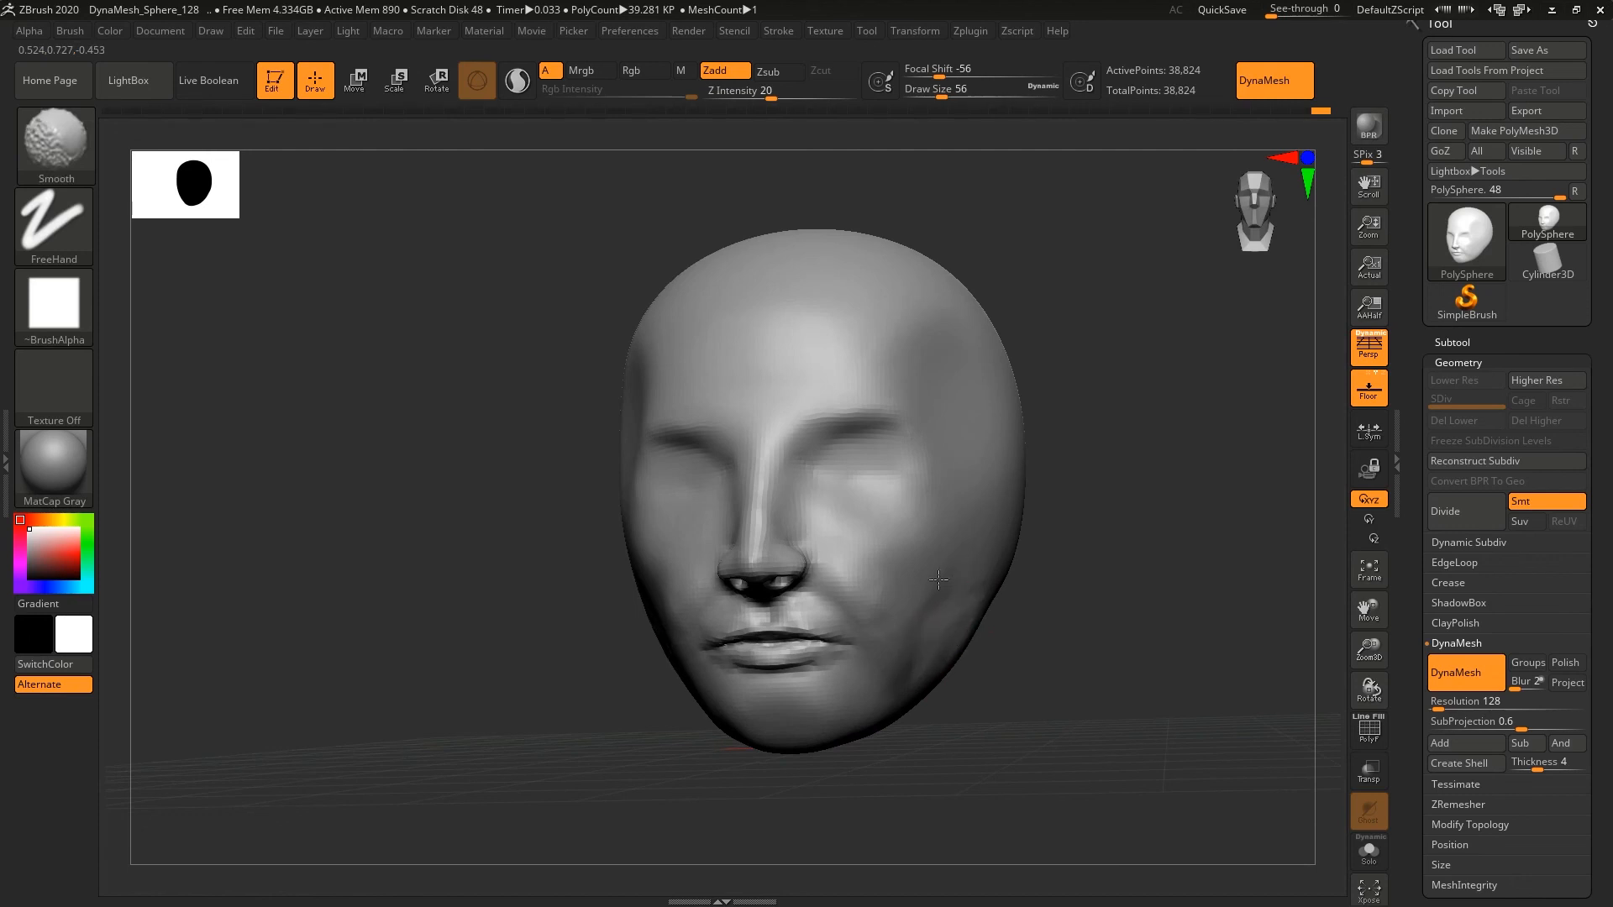
shift+drag(1067, 515, 1081, 526)
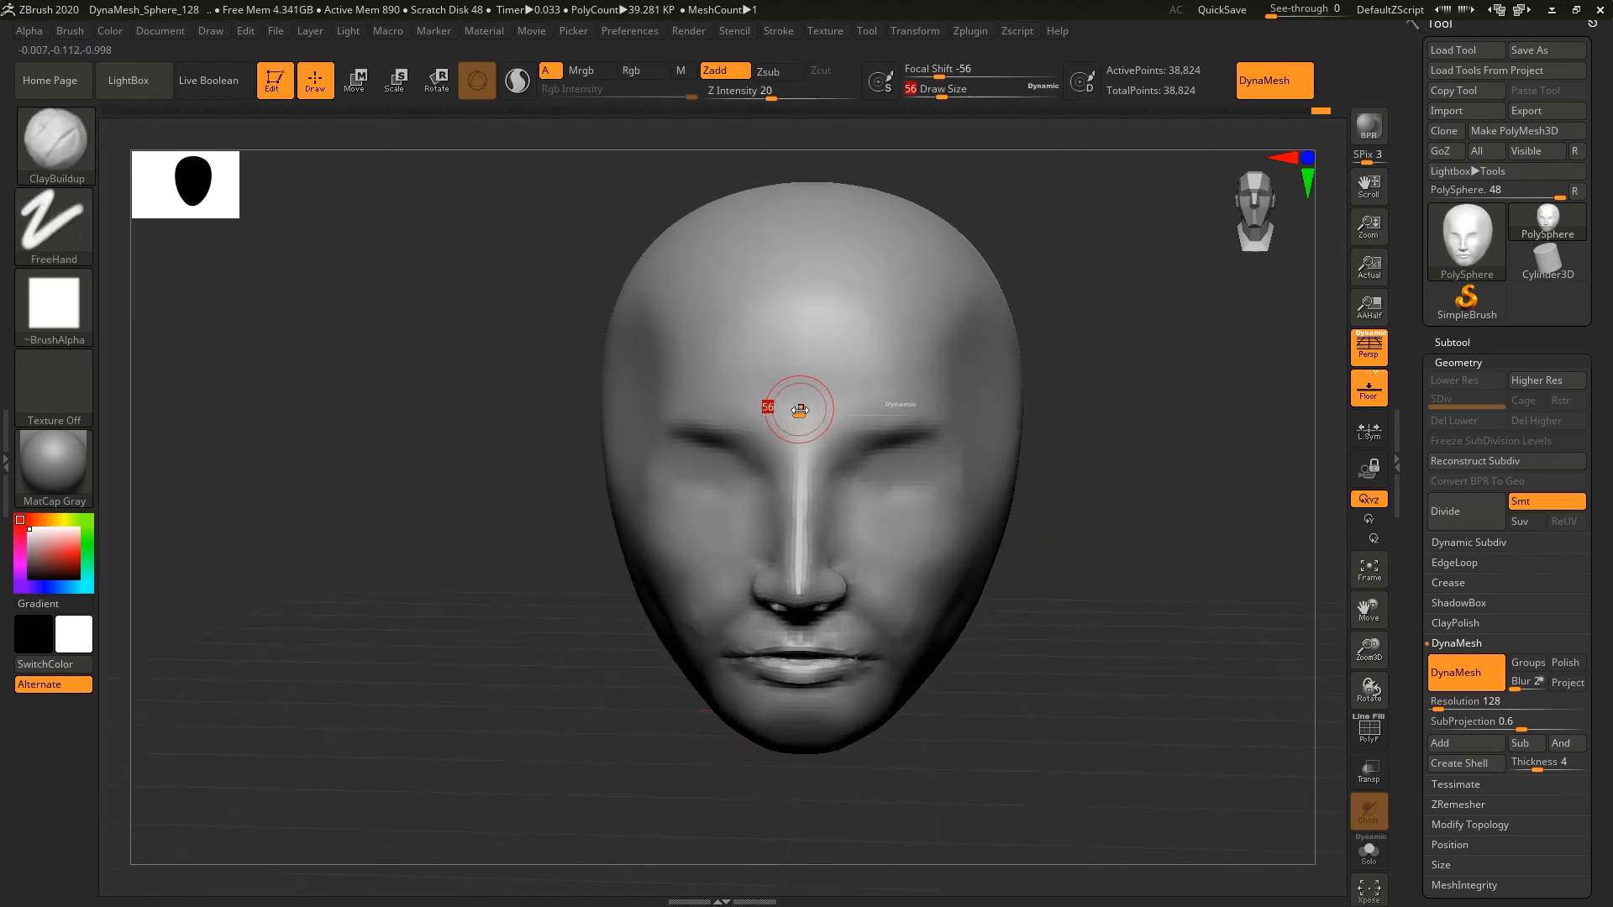
- Broaden the bridge of the nose up to the brow with ClayBuildup at Draw Size 108, and smooth it
drag(799, 411, 840, 413)
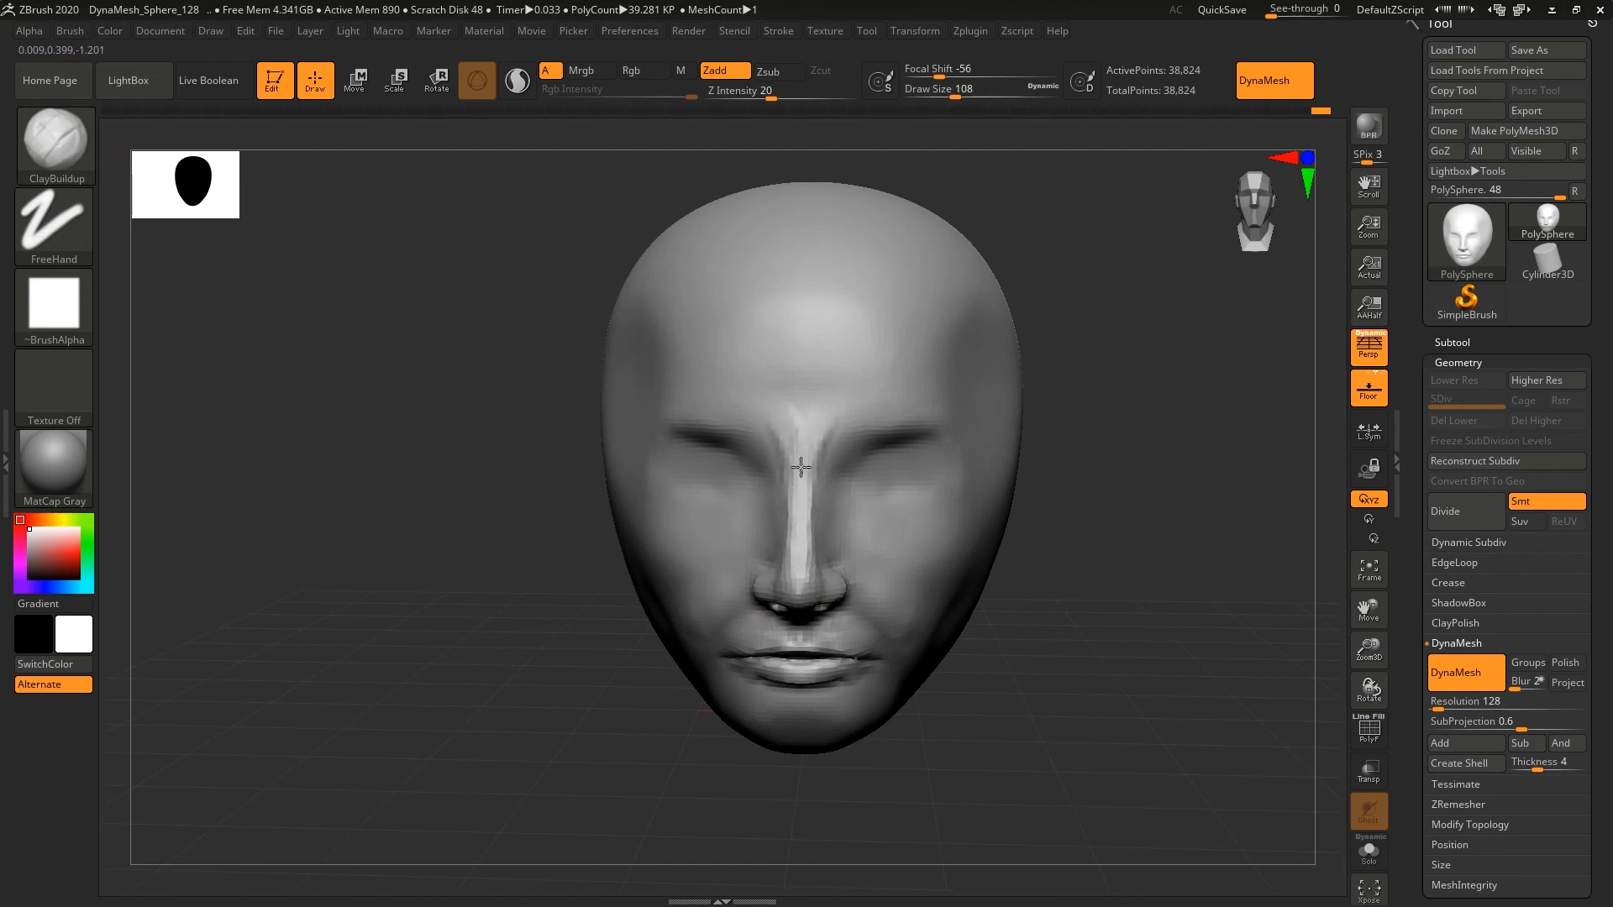
mouse_move(801, 468)
shift+mouse_down()
mouse_move(824, 439)
mouse_move(799, 414)
mouse_move(799, 526)
shift+mouse_up()
mouse_move(490, 450)
mouse_down()
mouse_move(514, 450)
mouse_move(501, 450)
mouse_up()
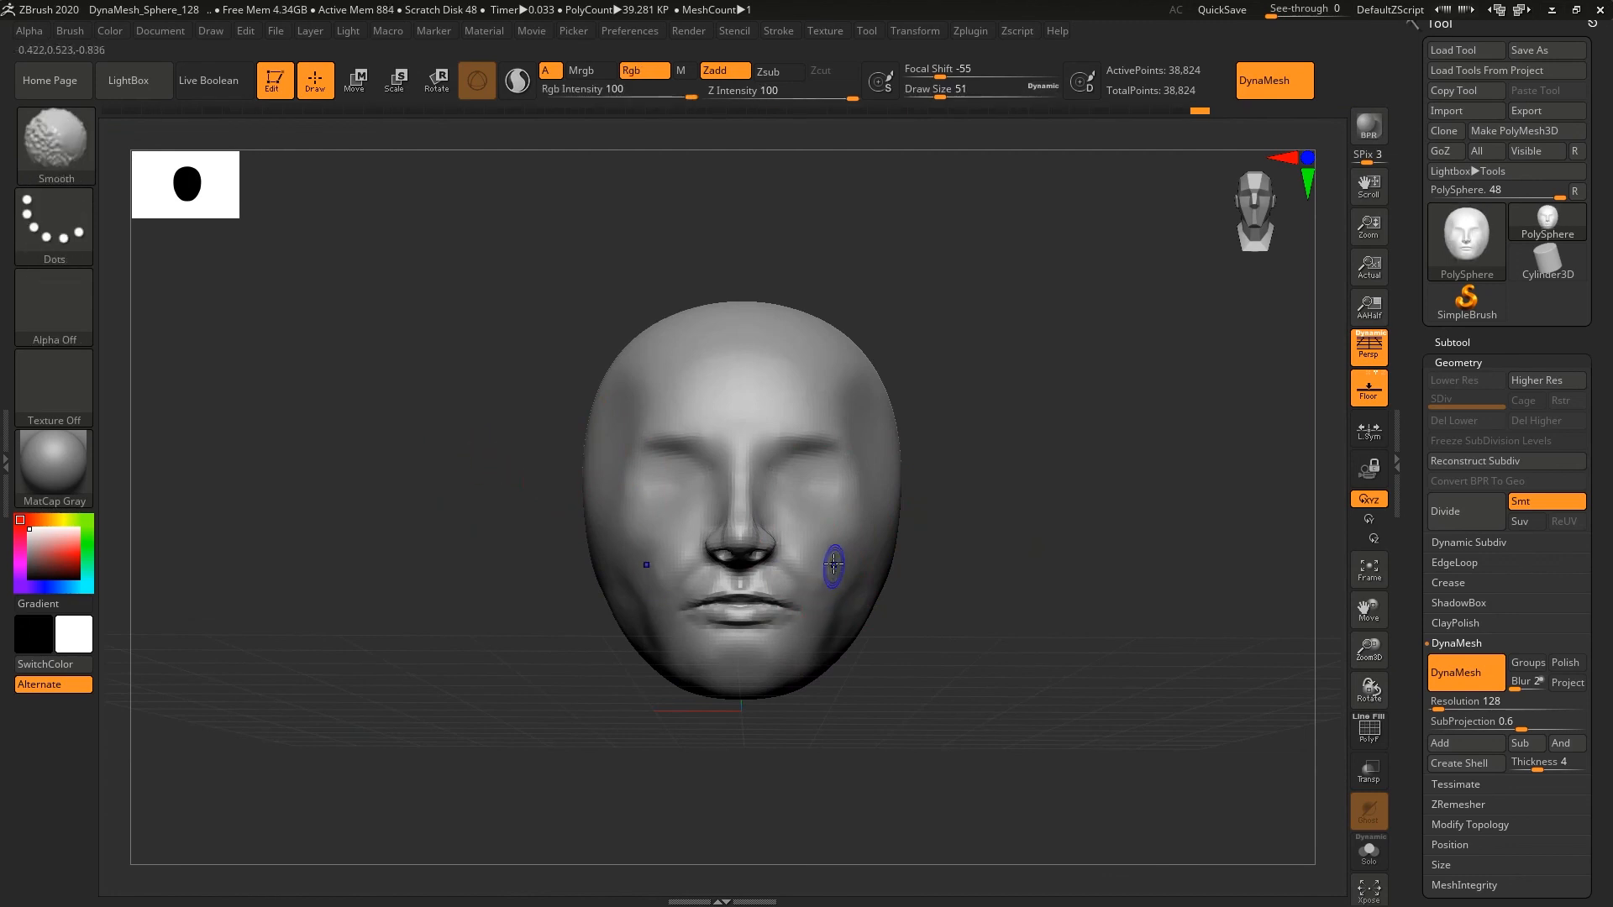
- Build up the front of the chin with ClayBuildup at Draw Size 62, and smooth it
drag(1092, 672, 852, 685)
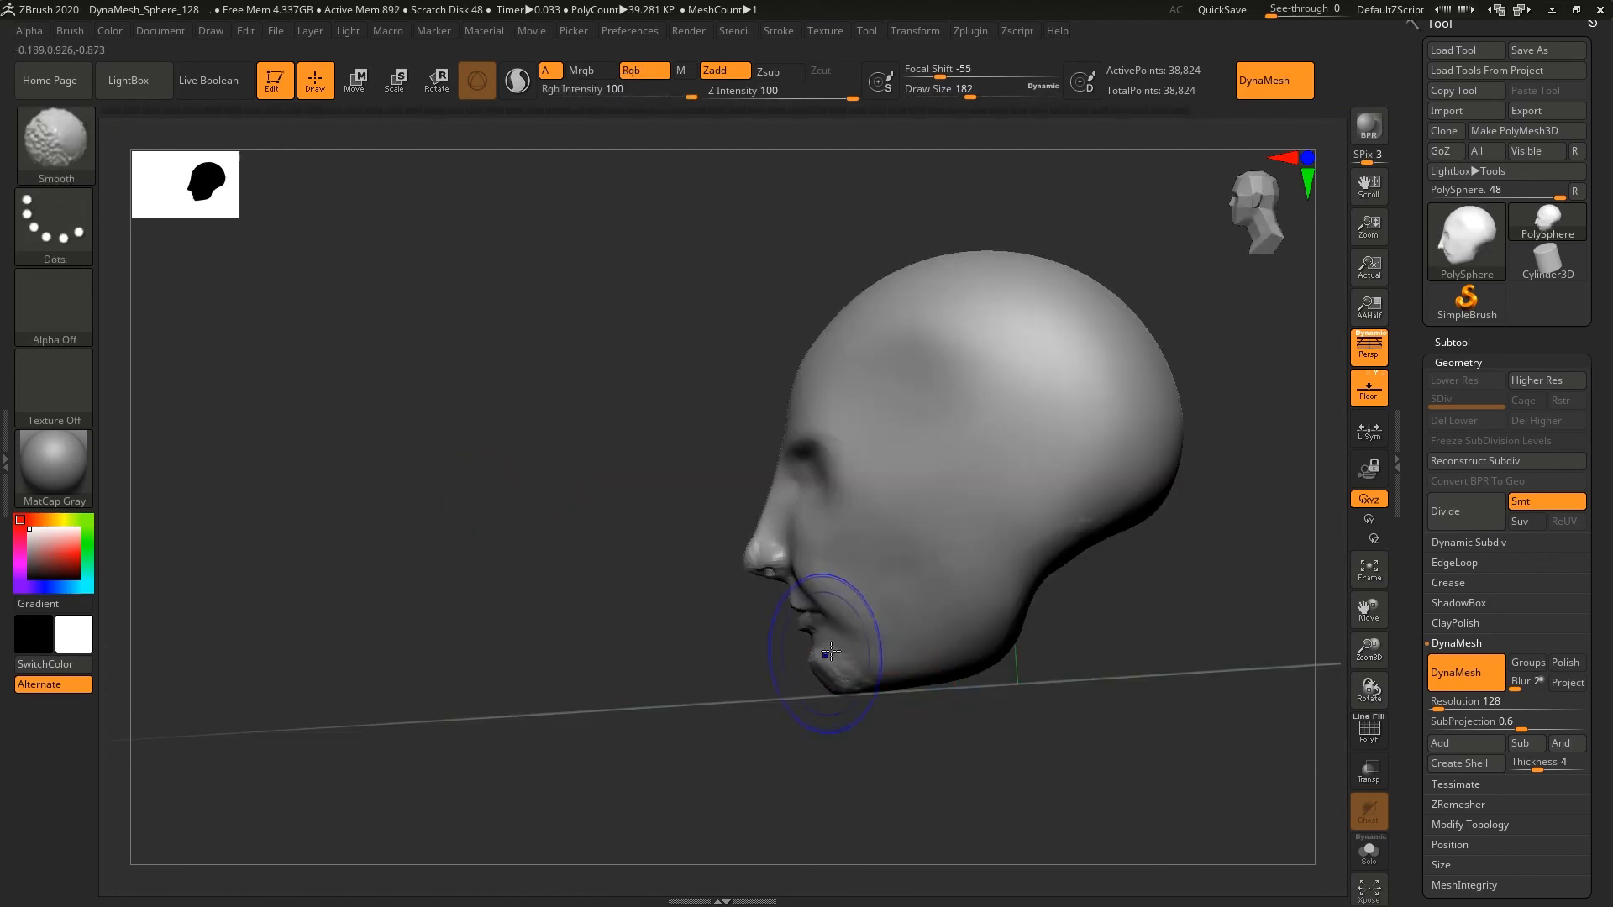
drag(840, 710, 790, 701)
mouse_move(908, 680)
mouse_down()
mouse_move(877, 681)
mouse_move(558, 508)
mouse_move(503, 502)
mouse_up()
key(s)
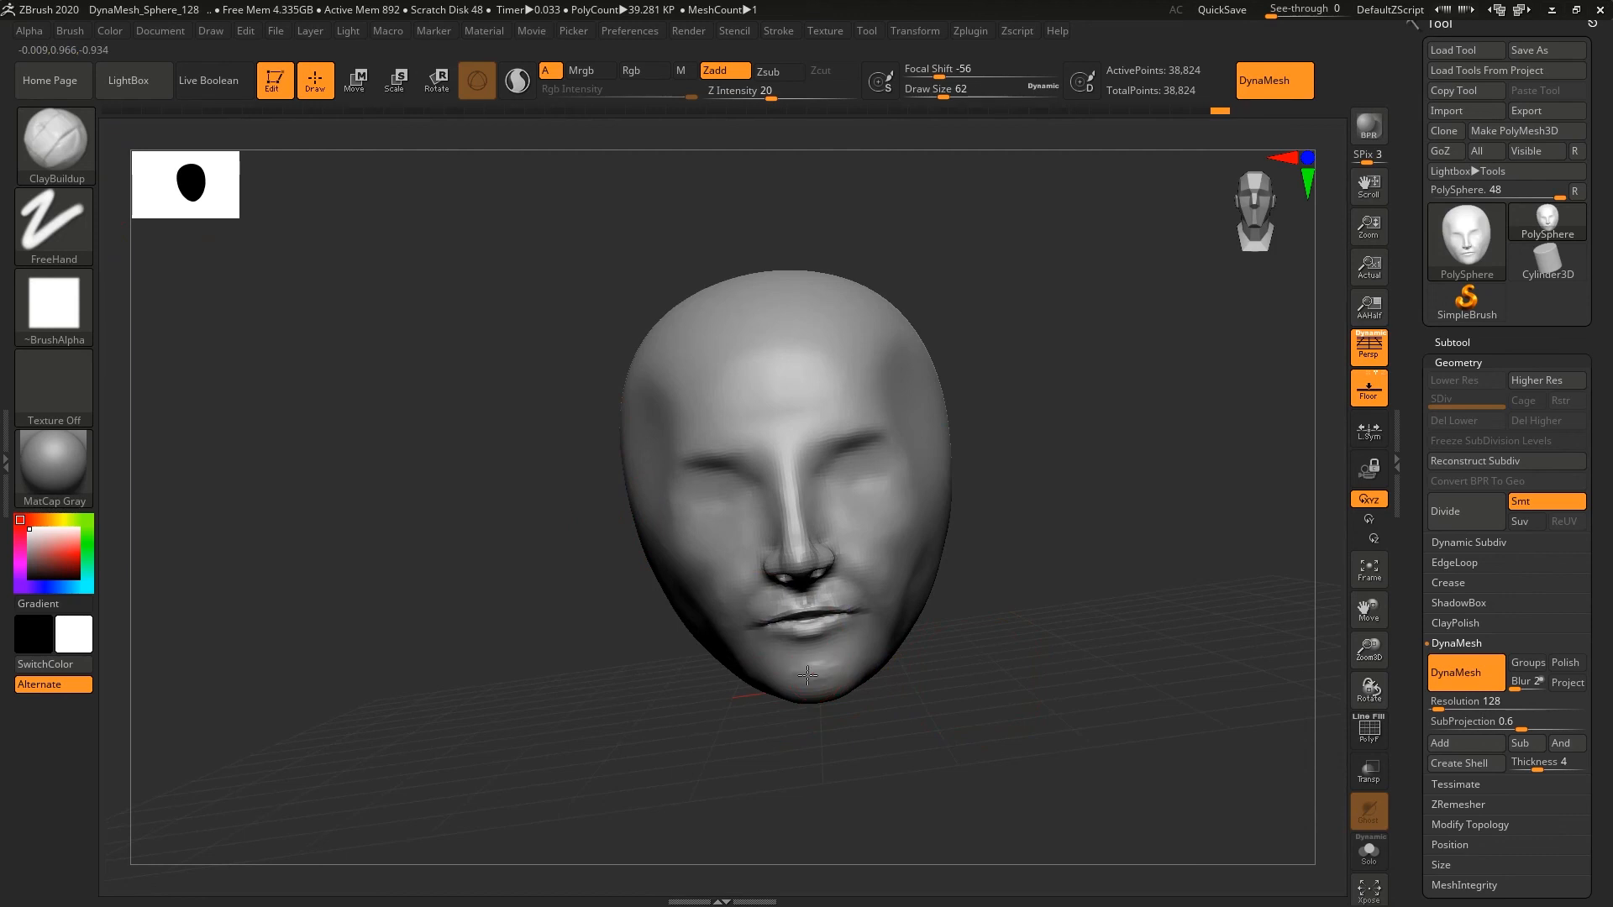
key(shift)
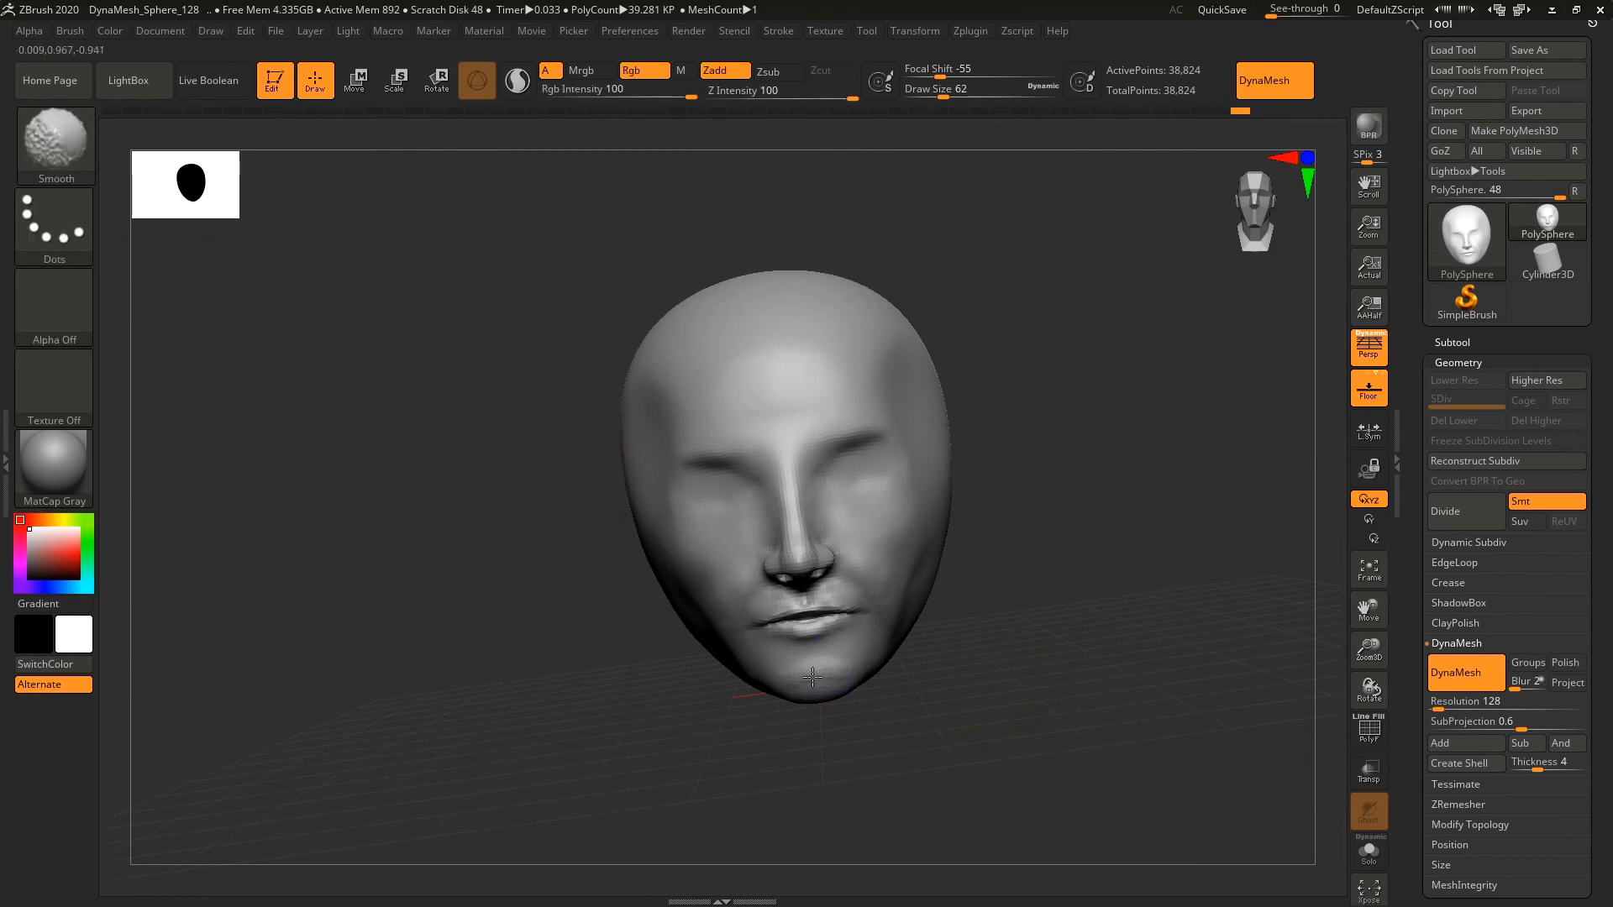
mouse_move(819, 680)
mouse_down()
mouse_move(900, 655)
mouse_move(951, 593)
mouse_move(932, 648)
mouse_up()
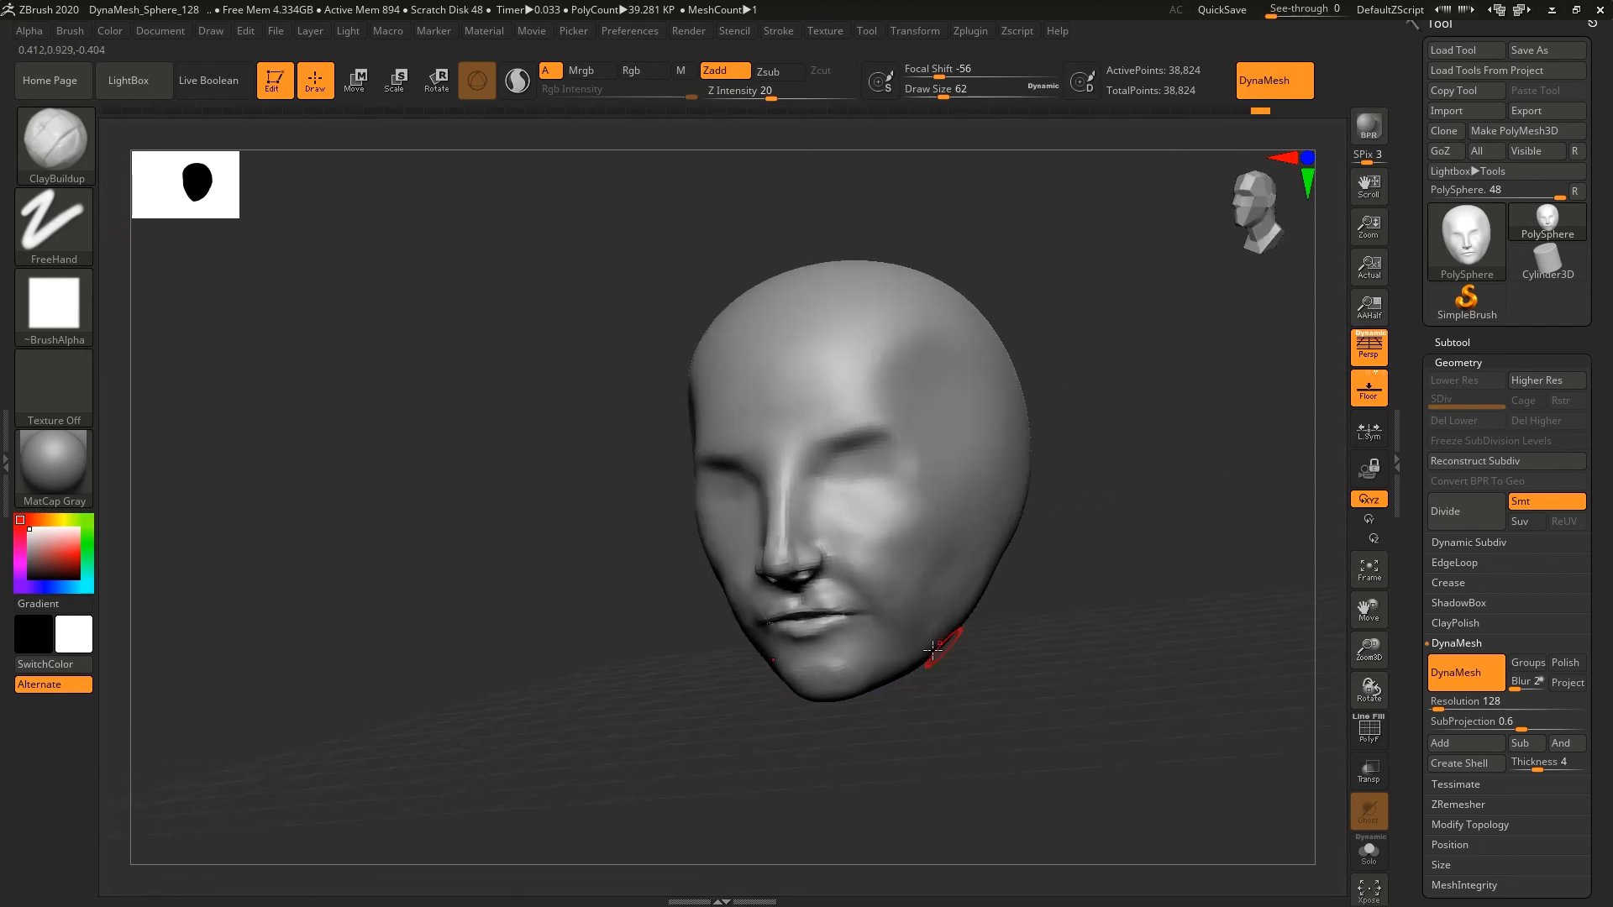
- Soften the transition between the lower lip and the chin by smoothing it at Draw Size 29
mouse_move(699, 681)
mouse_down()
mouse_move(619, 623)
mouse_move(821, 612)
mouse_up()
key(s)
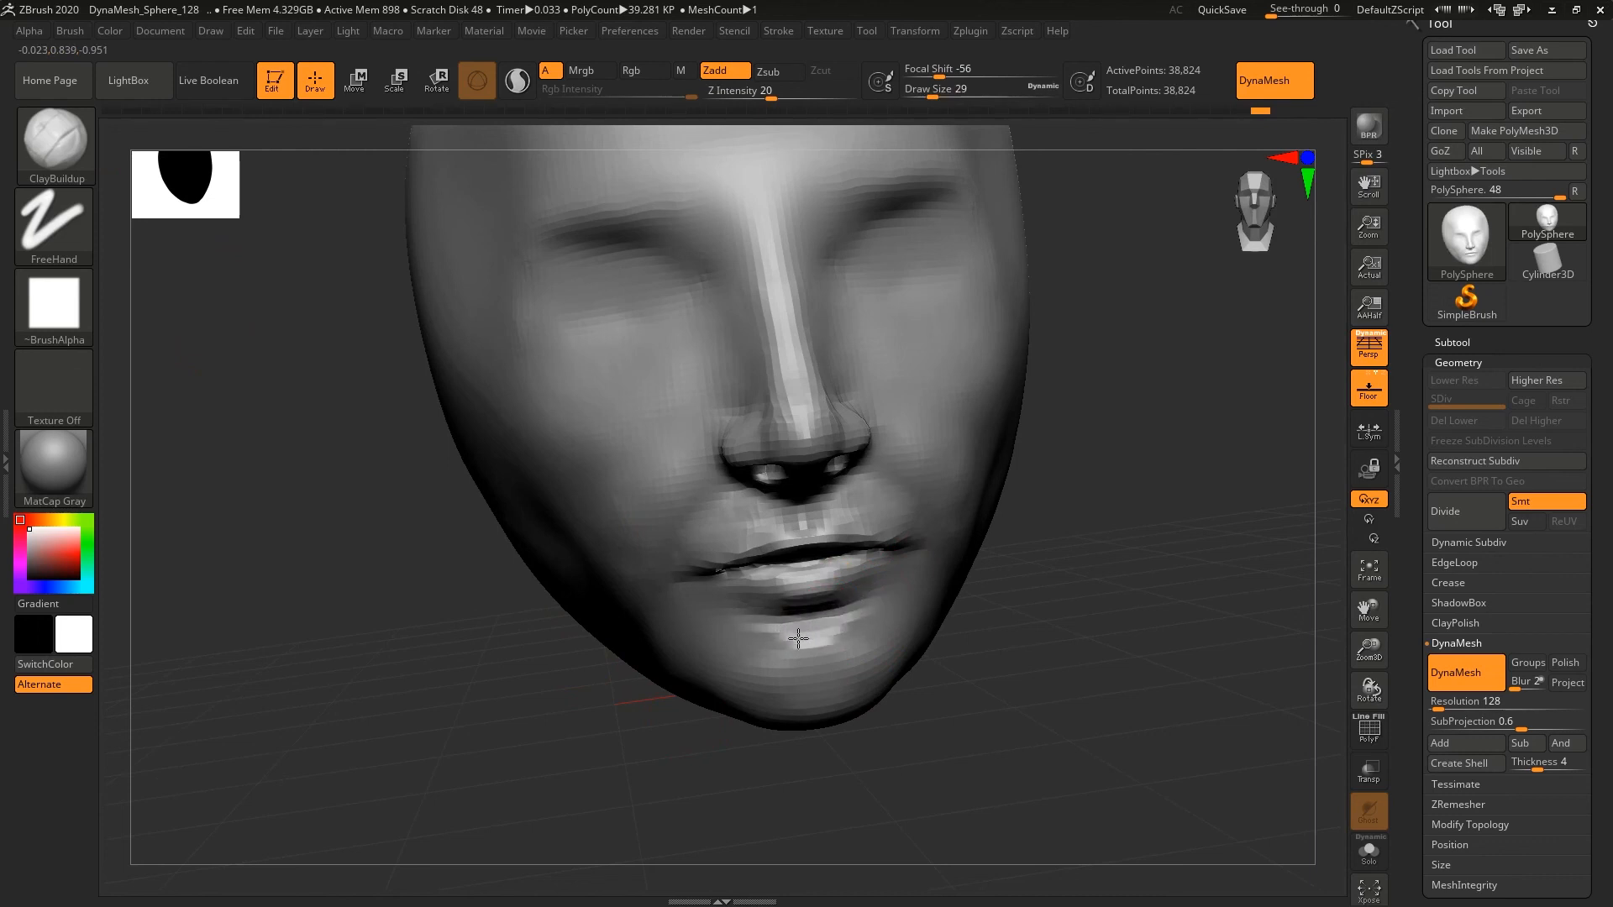
key(shift)
shift+drag(819, 645, 852, 659)
mouse_move(1071, 569)
mouse_down()
mouse_move(978, 590)
mouse_move(1054, 580)
mouse_up()
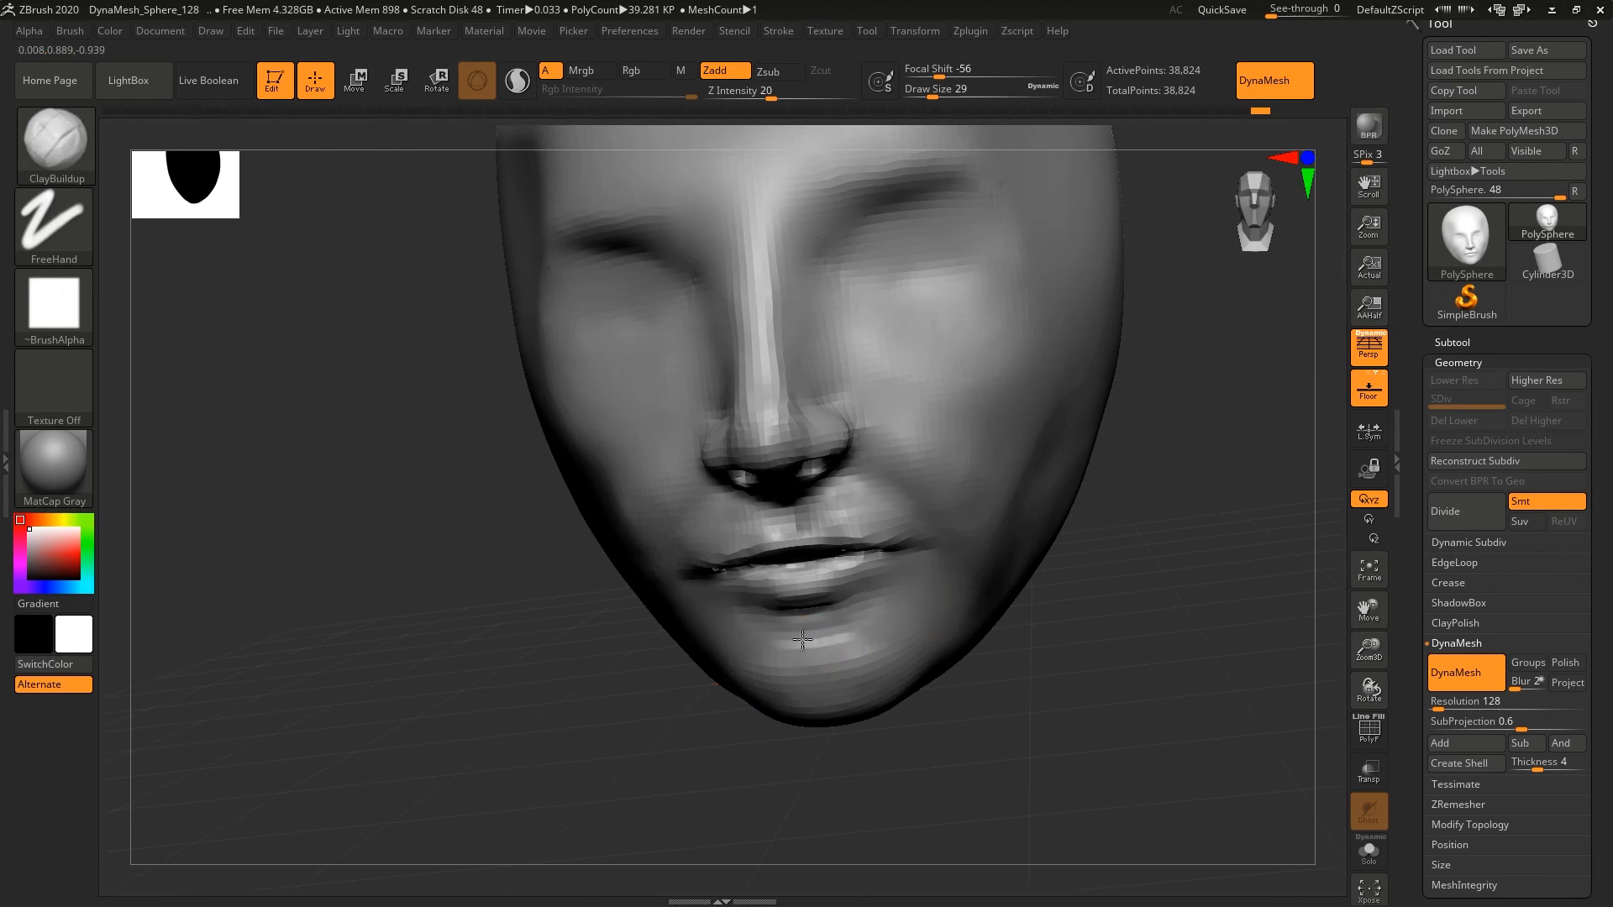
key(shift)
- Examine the proportions of the whole face from the front and from slightly turned angles
mouse_move(466, 688)
mouse_down()
mouse_move(432, 583)
mouse_move(479, 588)
mouse_up()
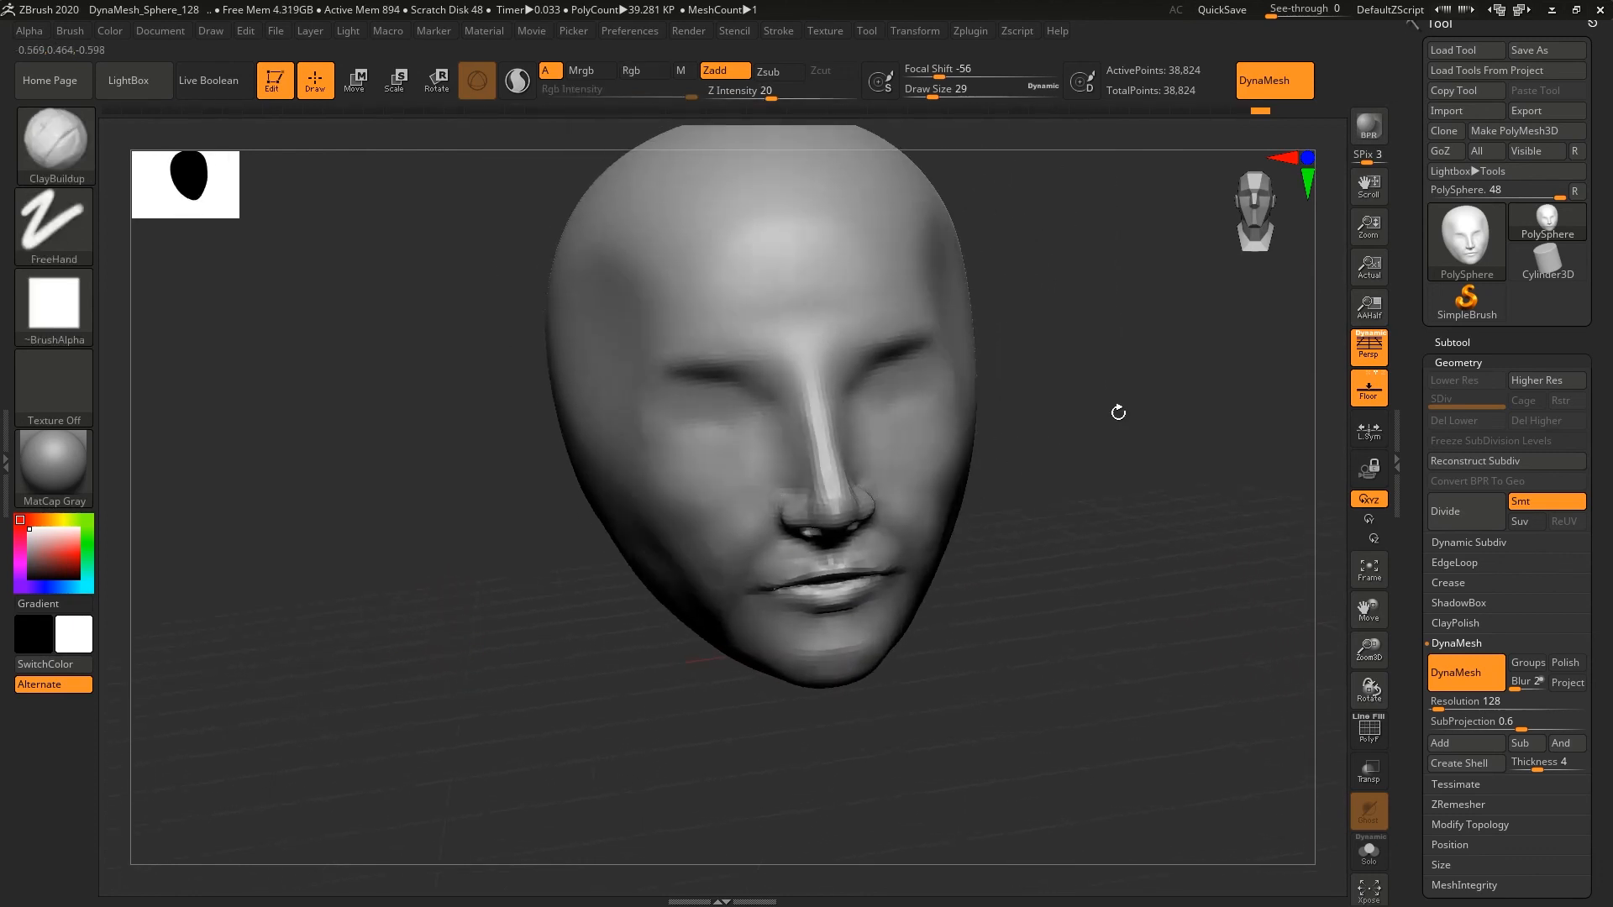
click(1264, 204)
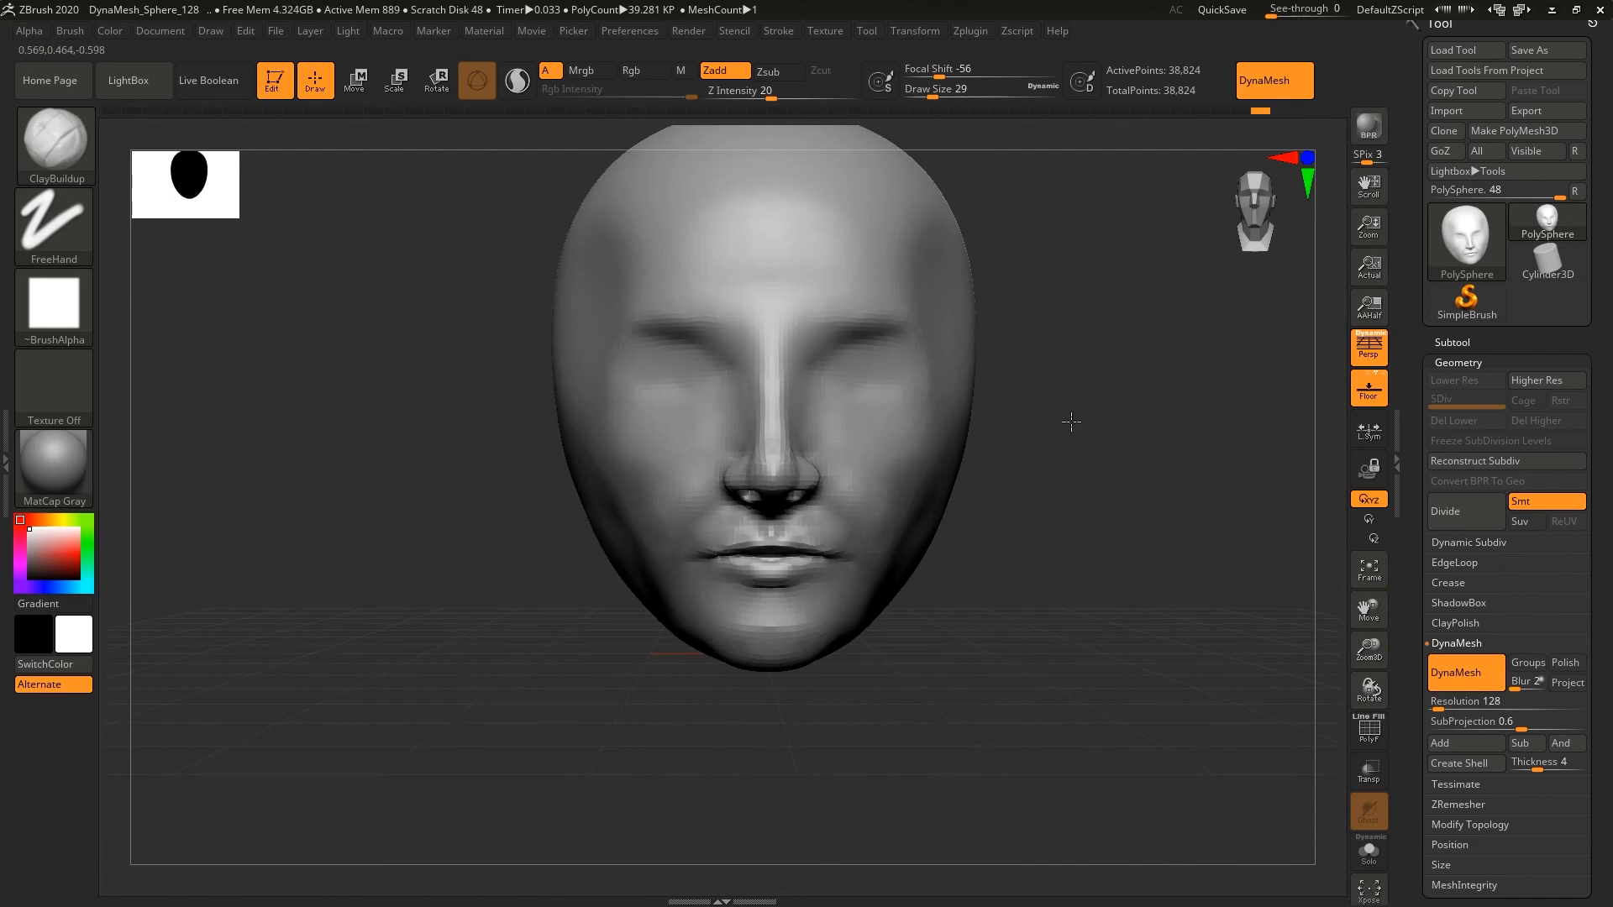
drag(1071, 422, 1067, 437)
mouse_move(1082, 411)
mouse_down()
mouse_move(1080, 461)
mouse_move(1026, 440)
mouse_move(785, 531)
mouse_up()
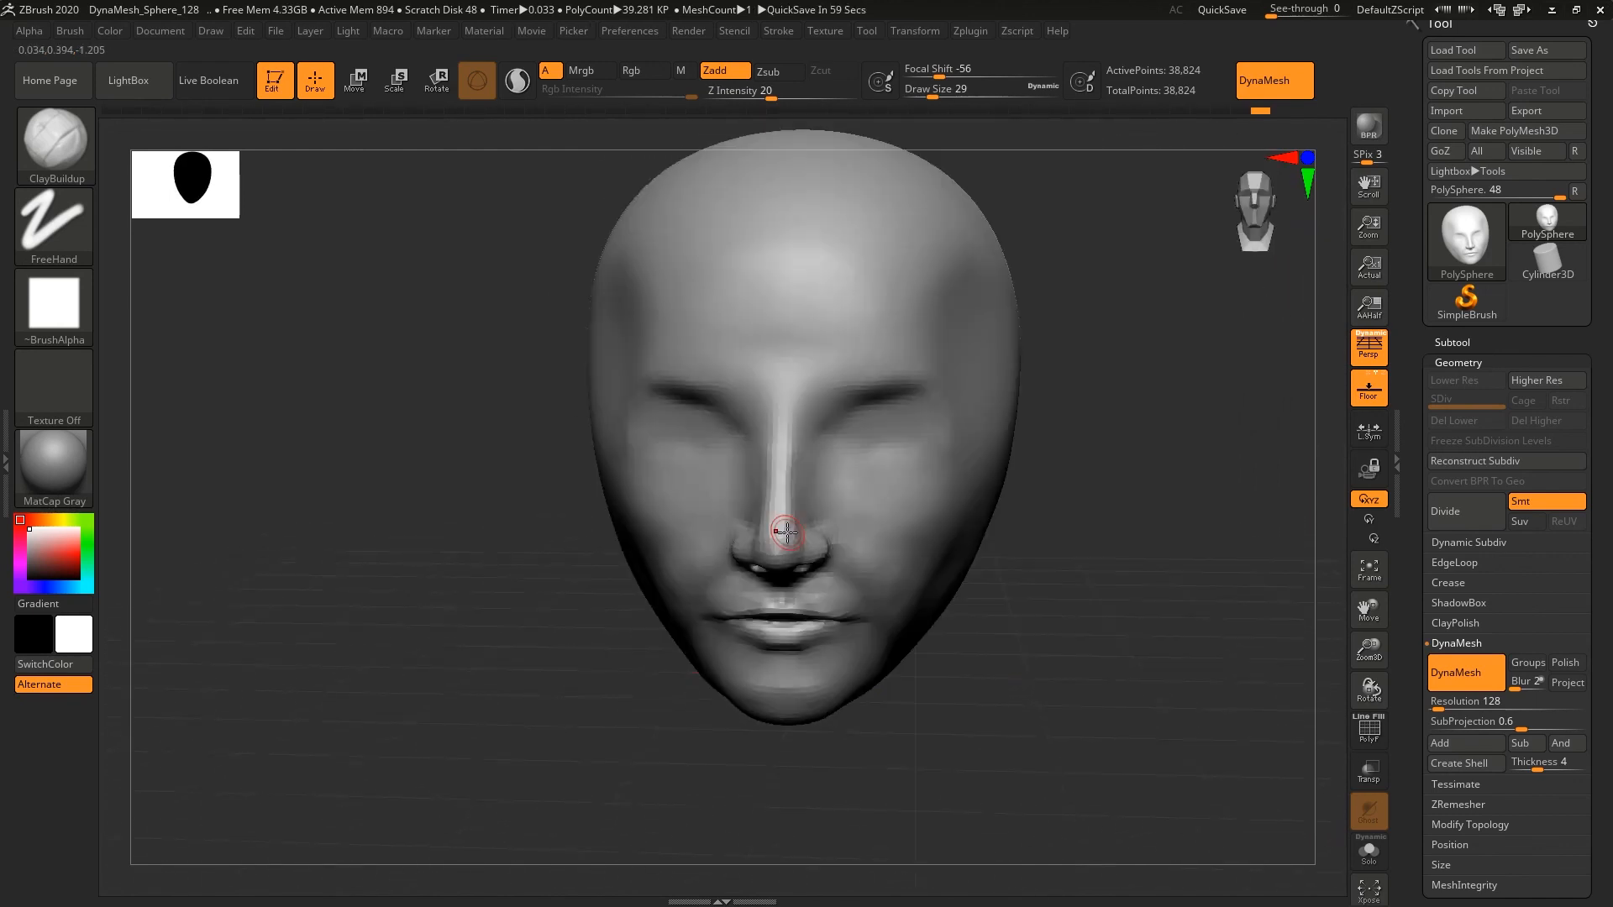
mouse_move(1102, 353)
mouse_down()
mouse_move(1085, 382)
mouse_move(1055, 378)
mouse_move(1120, 371)
mouse_move(1102, 384)
mouse_move(1127, 367)
mouse_move(1062, 466)
mouse_up()
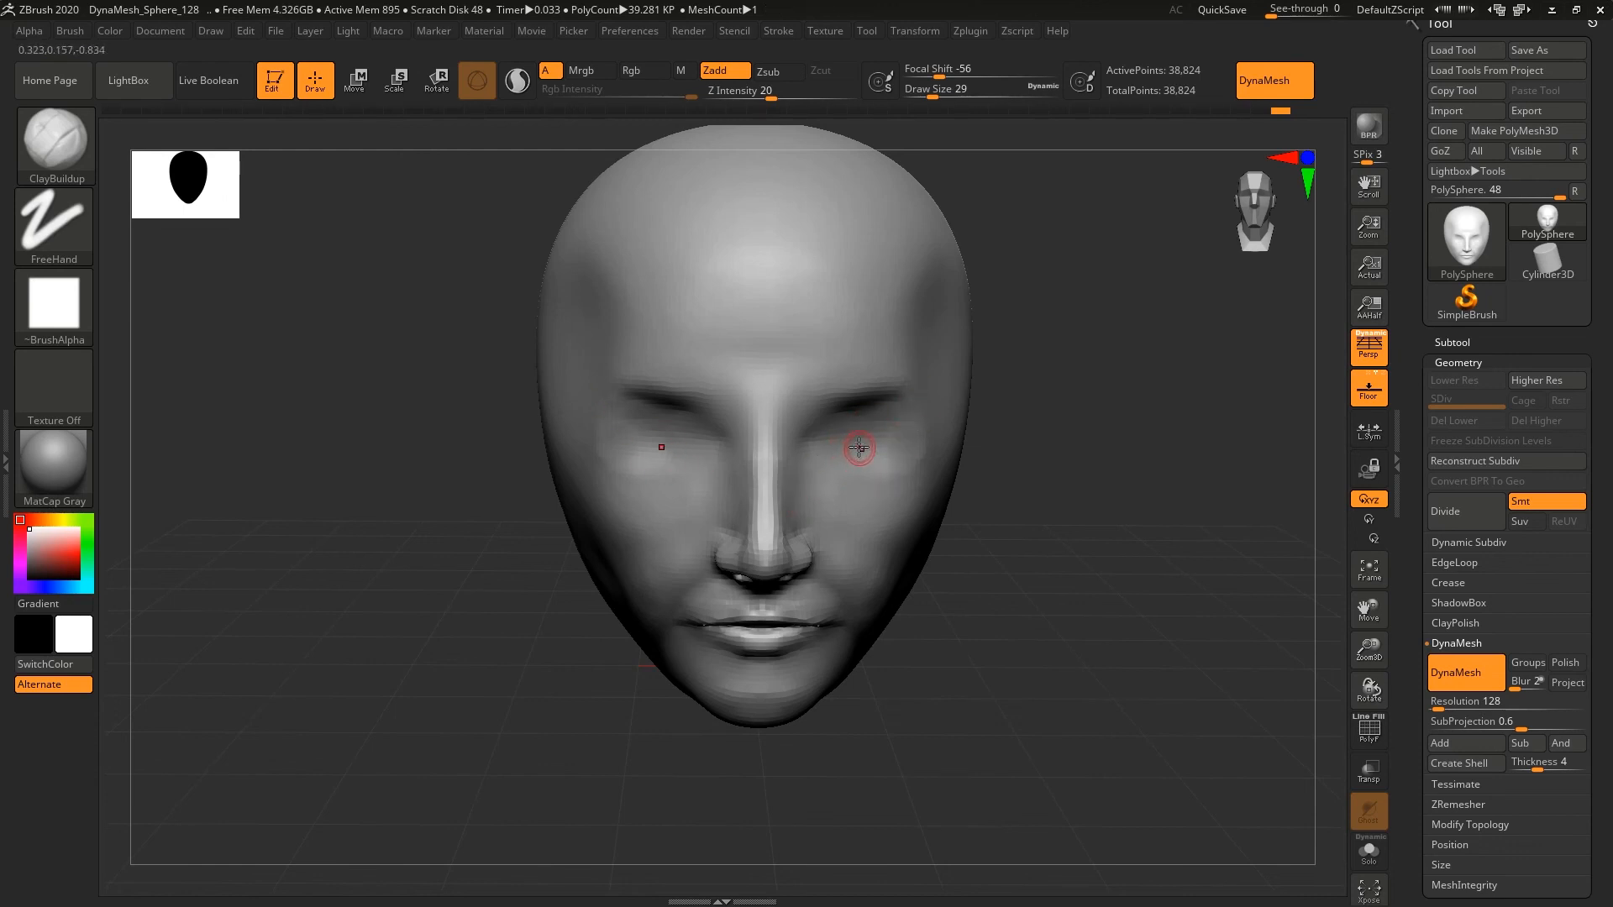
right_drag(879, 466, 941, 451)
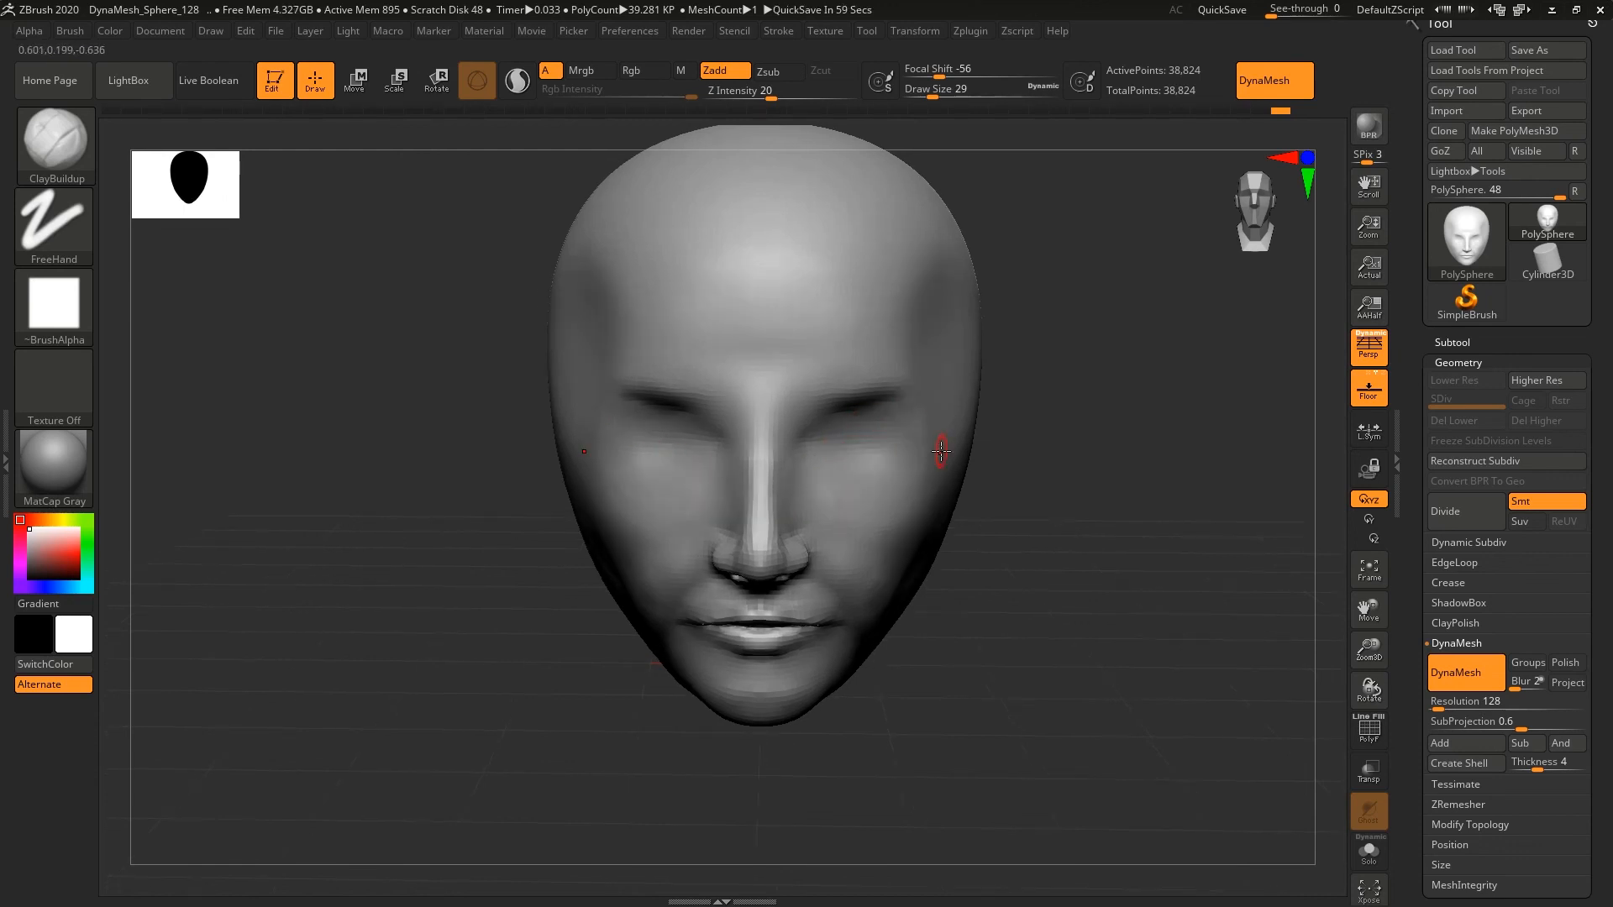